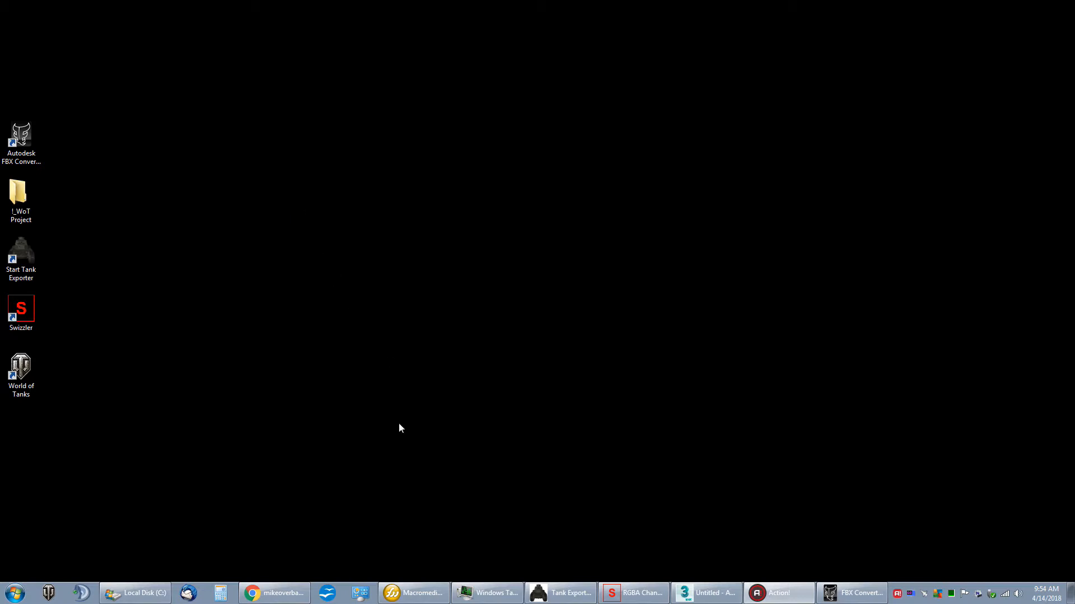
Step: Switch to Chrome and view the TankExporter repository's TankExporter_032.msi page on GitHub, return to the profile, and minimize the browser
{"action": "left_click", "coordinate": [305, 592]}
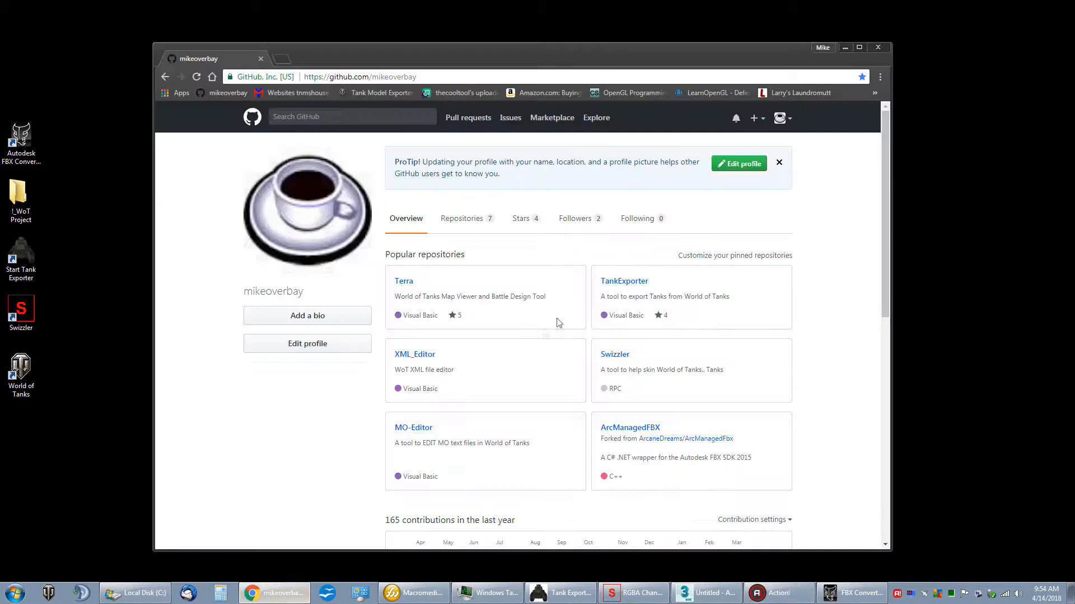
{"action": "left_click_drag", "start_coordinate": [660, 54], "coordinate": [683, 57]}
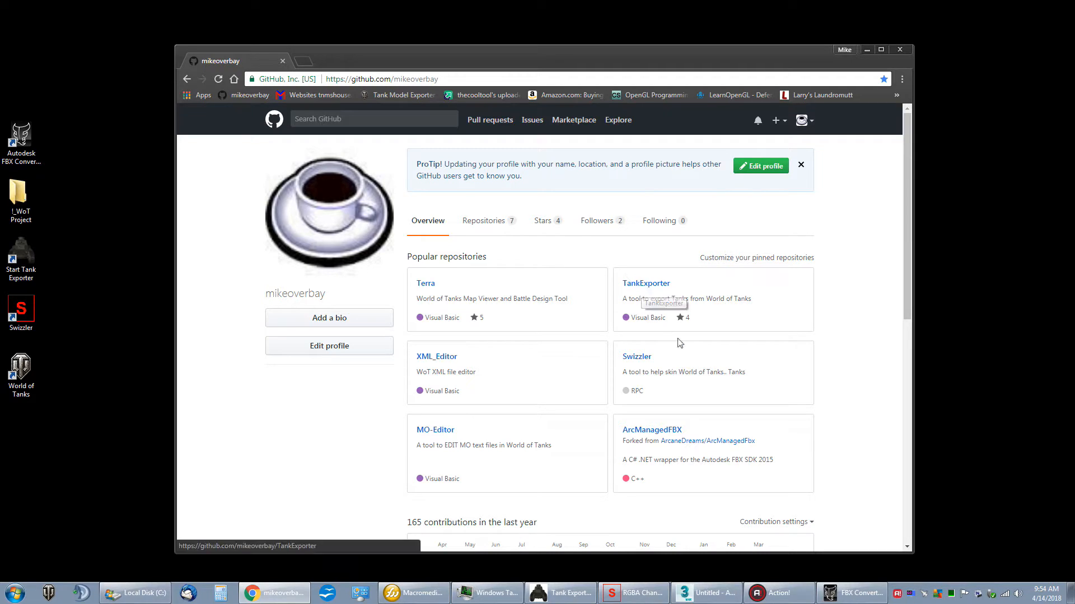
{"action": "left_click", "coordinate": [637, 286]}
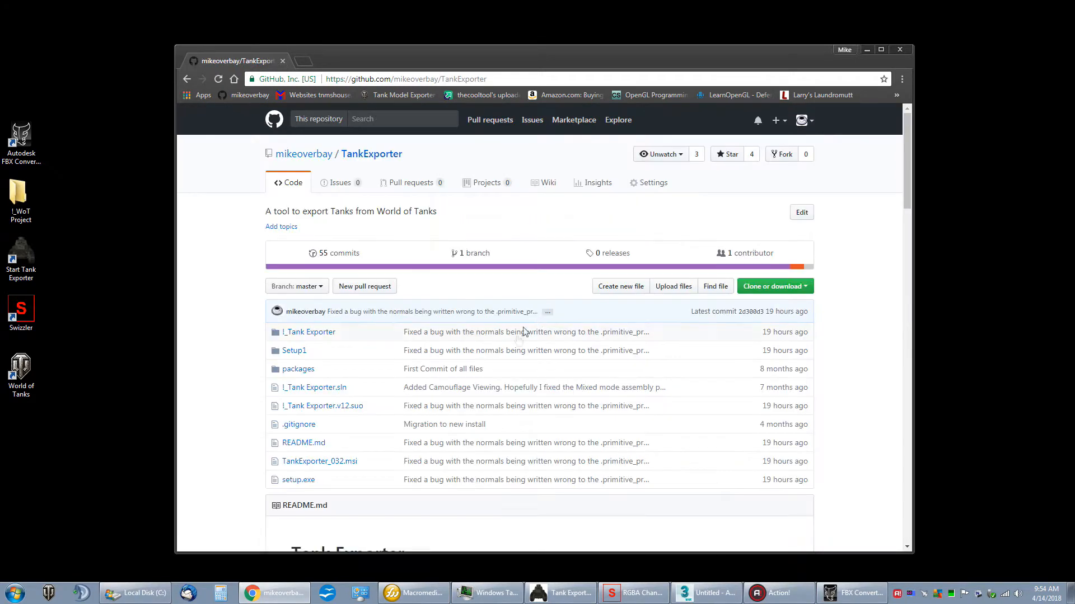
{"action": "left_click", "coordinate": [339, 463]}
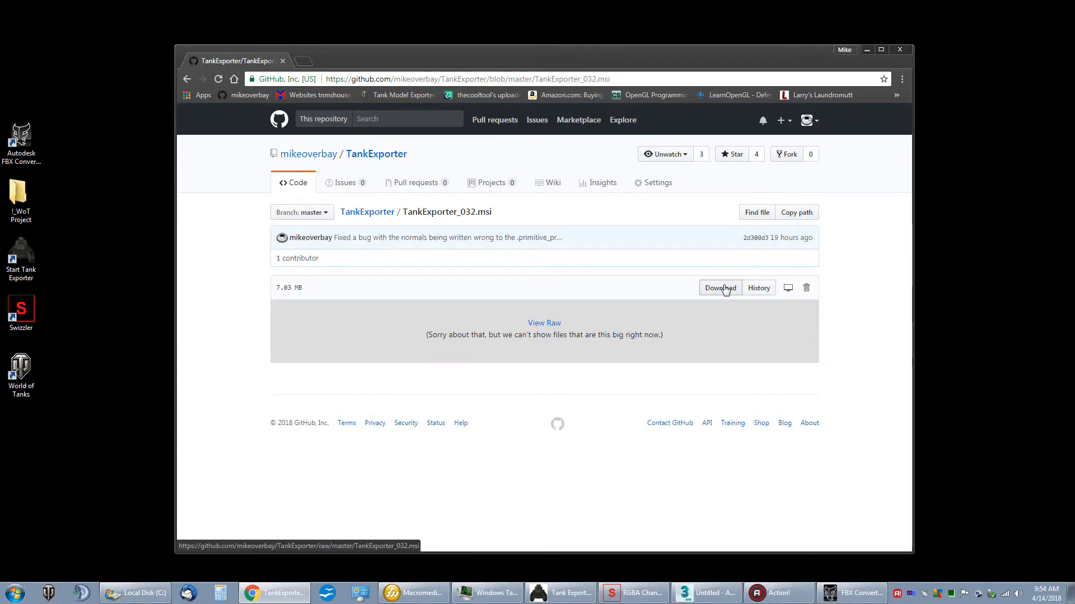
{"action": "left_click", "coordinate": [309, 155]}
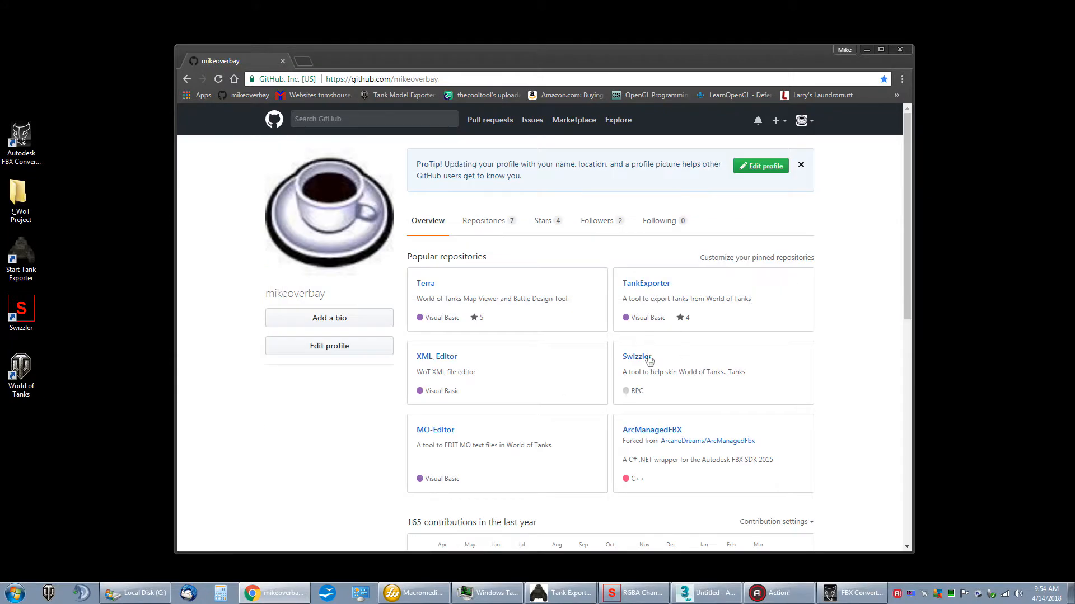
{"action": "left_click", "coordinate": [866, 50]}
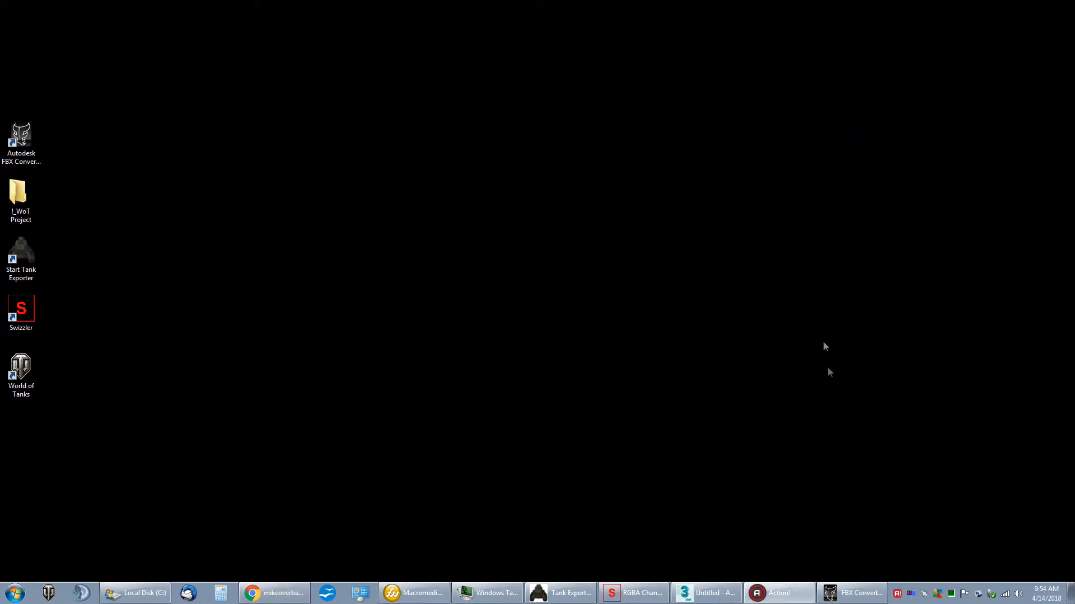
Step: Switch to Tank Exporter and restore its window to a smaller size in the middle of the desktop
{"action": "left_click", "coordinate": [562, 593]}
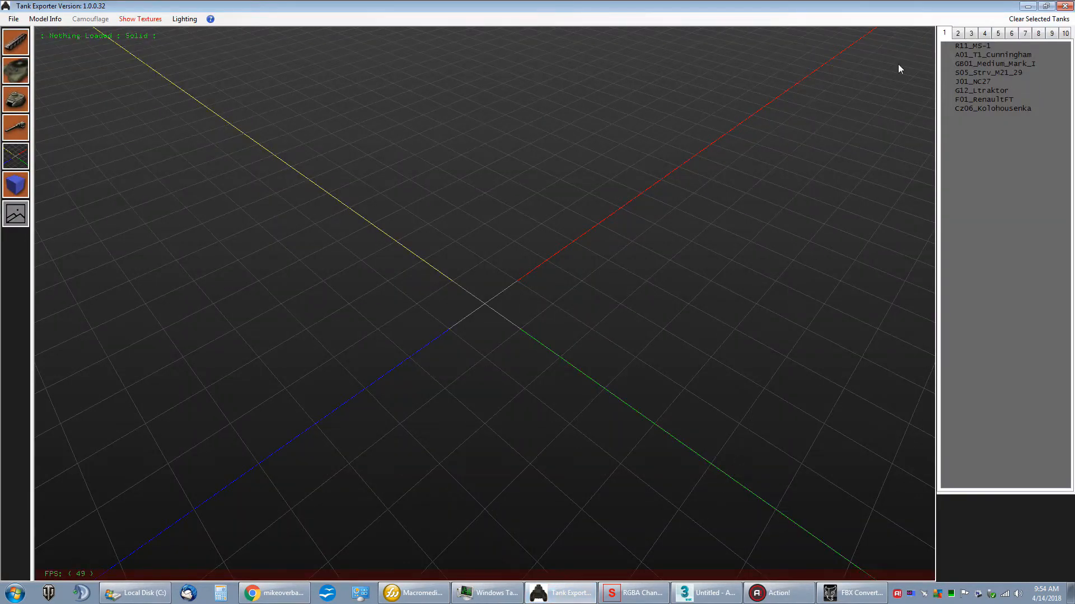
{"action": "left_click_drag", "start_coordinate": [915, 7], "coordinate": [806, 142]}
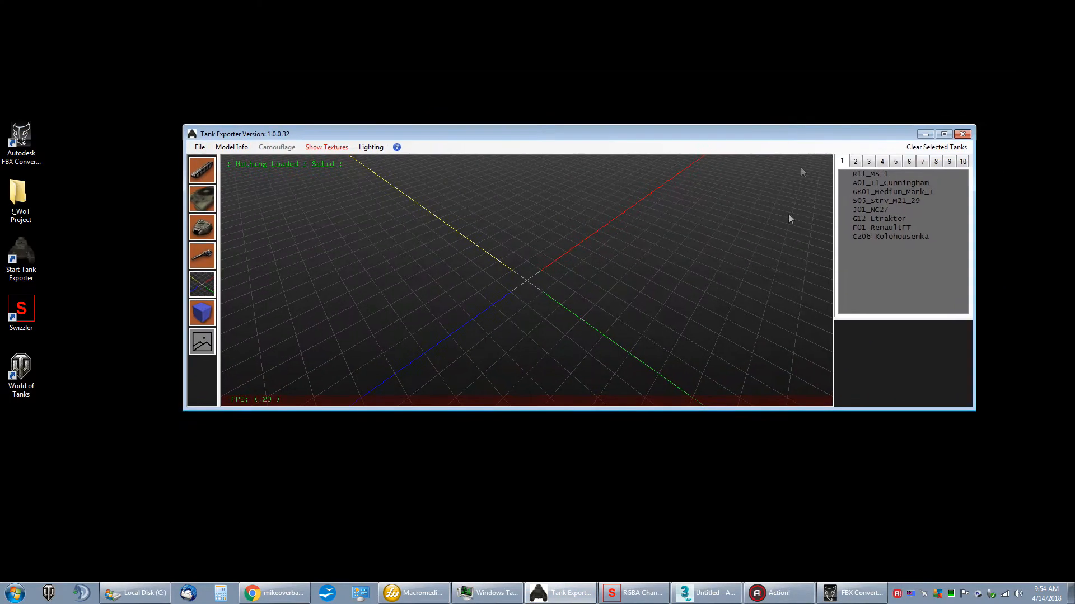
{"action": "left_click_drag", "start_coordinate": [710, 412], "coordinate": [707, 485]}
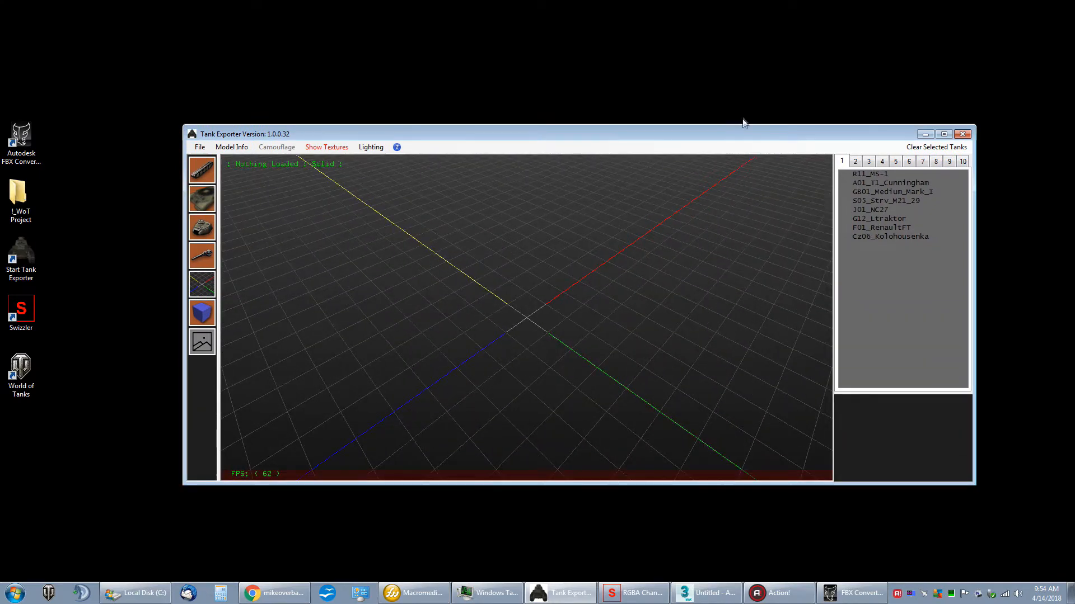
{"action": "left_click_drag", "start_coordinate": [737, 135], "coordinate": [724, 116]}
{"action": "left_click_drag", "start_coordinate": [964, 172], "coordinate": [878, 173]}
Step: Look through the tank lists from tier 10 down to tier 4 and slightly enlarge the window
{"action": "left_click", "coordinate": [867, 142]}
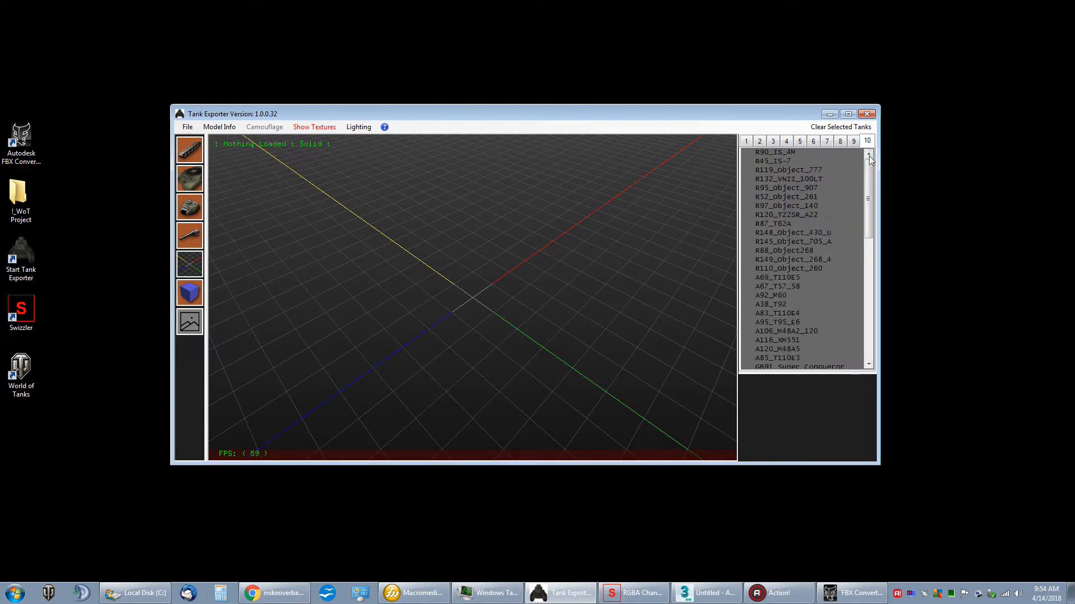
{"action": "left_click", "coordinate": [853, 142]}
{"action": "left_click", "coordinate": [840, 141]}
{"action": "left_click", "coordinate": [826, 142]}
{"action": "left_click", "coordinate": [814, 142]}
{"action": "left_click", "coordinate": [800, 141]}
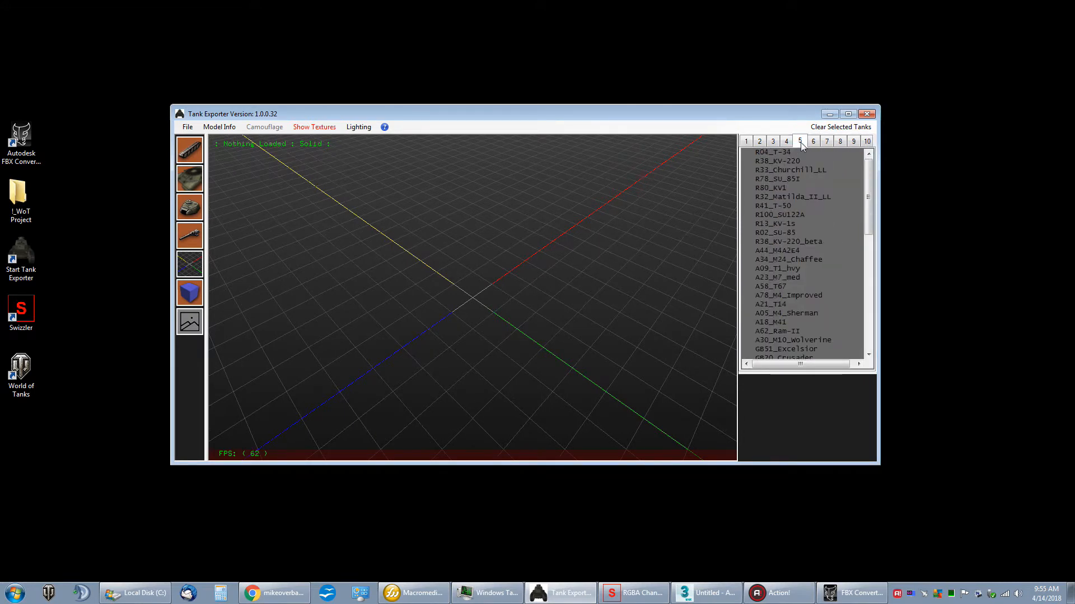
{"action": "left_click", "coordinate": [787, 141]}
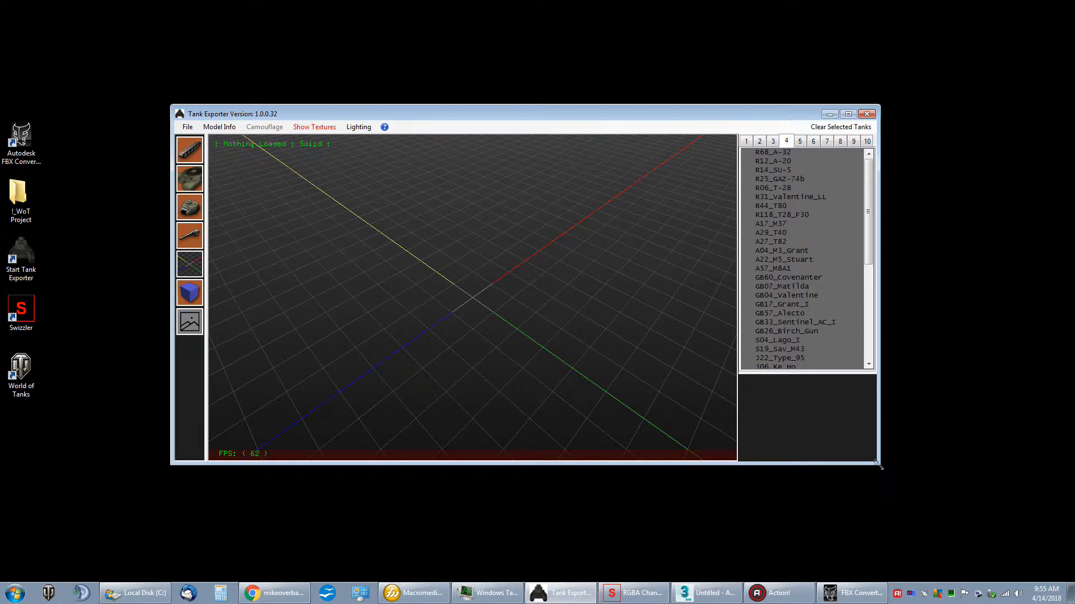
{"action": "left_click_drag", "start_coordinate": [876, 462], "coordinate": [880, 474]}
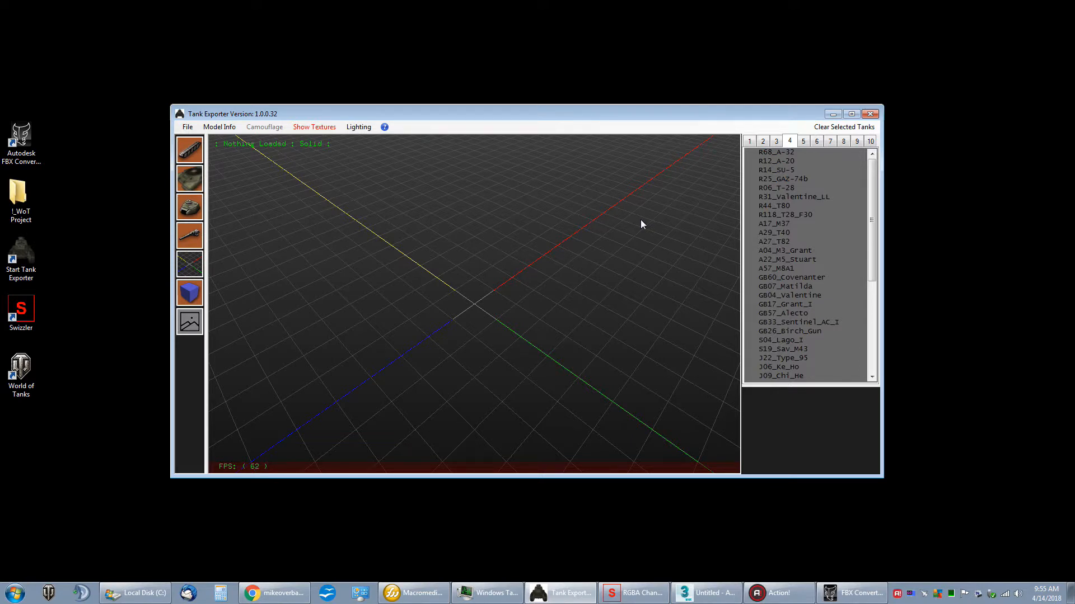
Step: Switch to RGBA Channel Swizzler, view it in a smaller window with PBS_Smog.dds loaded, and minimize it
{"action": "left_click", "coordinate": [635, 593]}
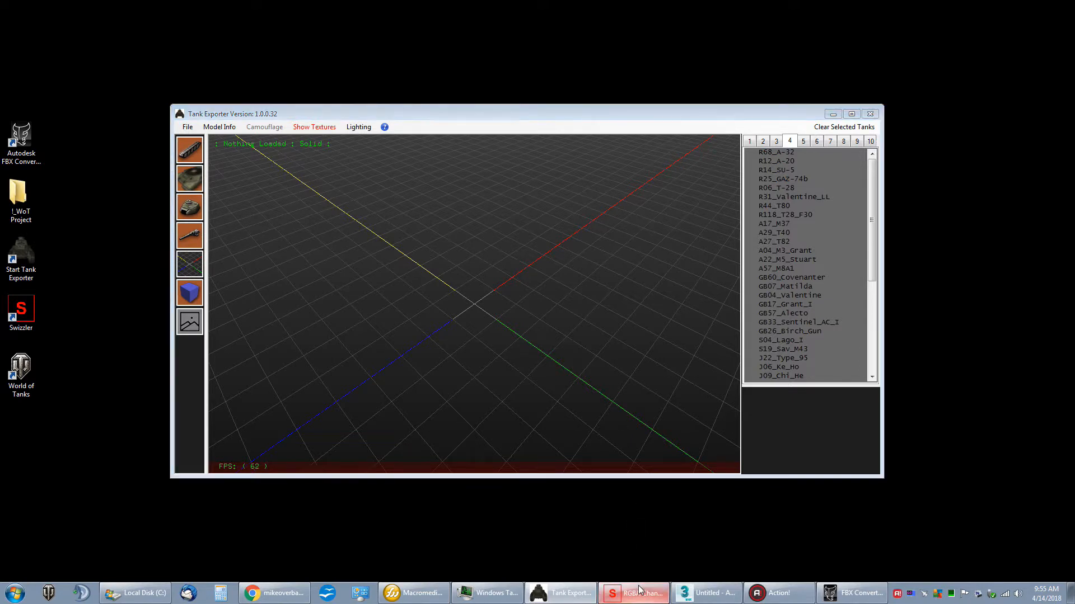
{"action": "left_click_drag", "start_coordinate": [902, 6], "coordinate": [541, 180]}
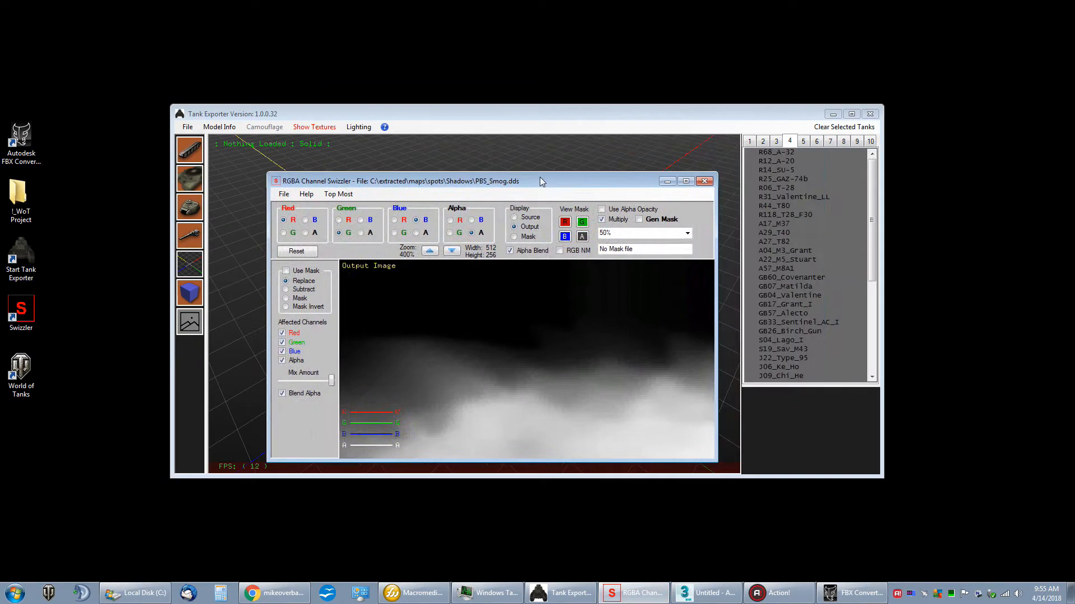
{"action": "left_click_drag", "start_coordinate": [714, 462], "coordinate": [542, 355]}
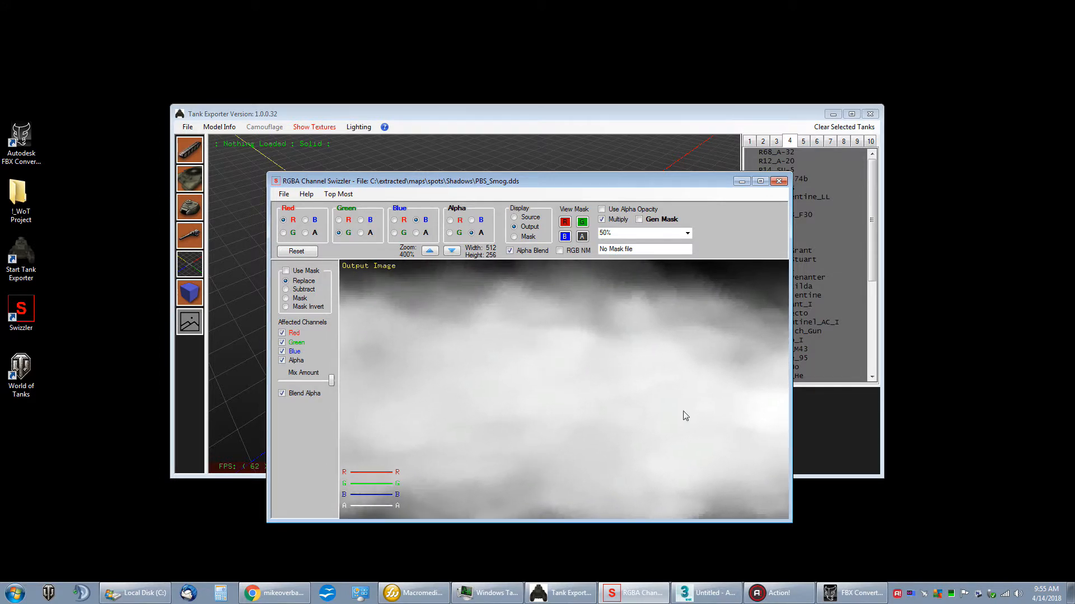
{"action": "left_click_drag", "start_coordinate": [693, 186], "coordinate": [716, 201]}
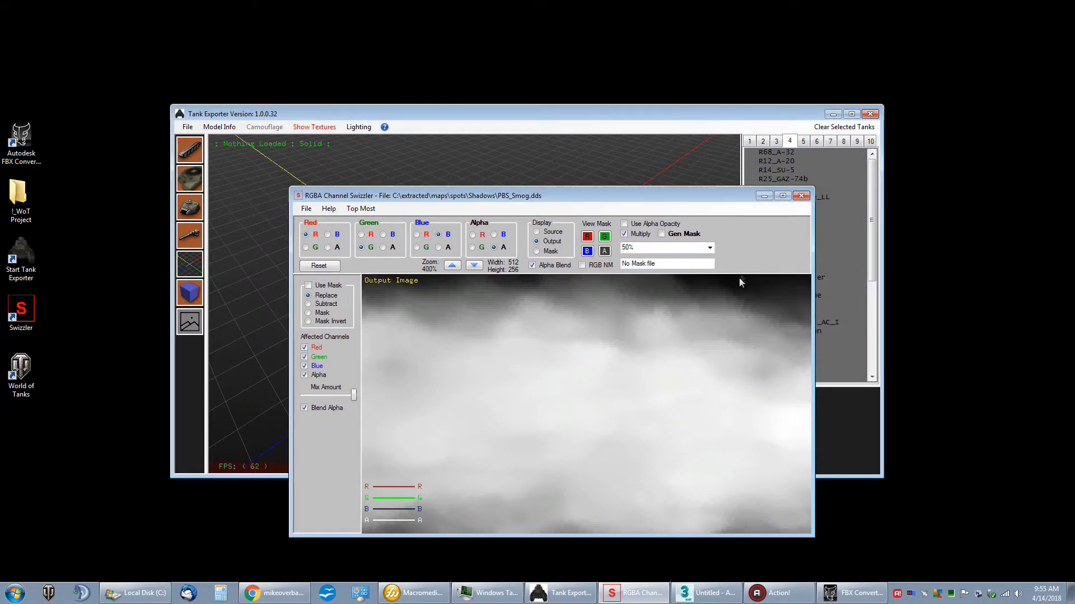
{"action": "left_click", "coordinate": [764, 197]}
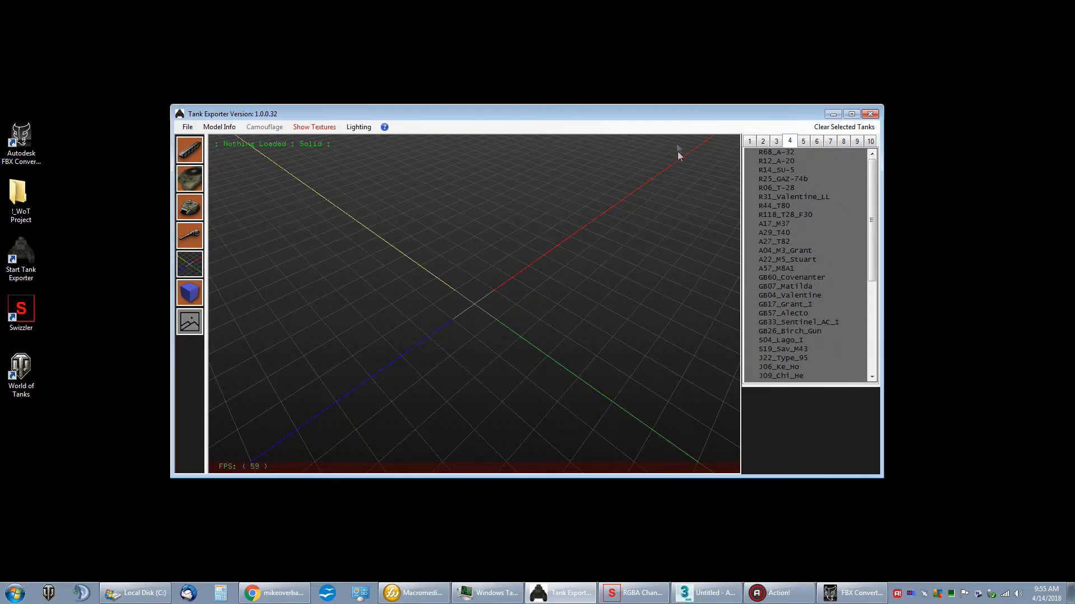
{"action": "left_click_drag", "start_coordinate": [675, 122], "coordinate": [679, 118]}
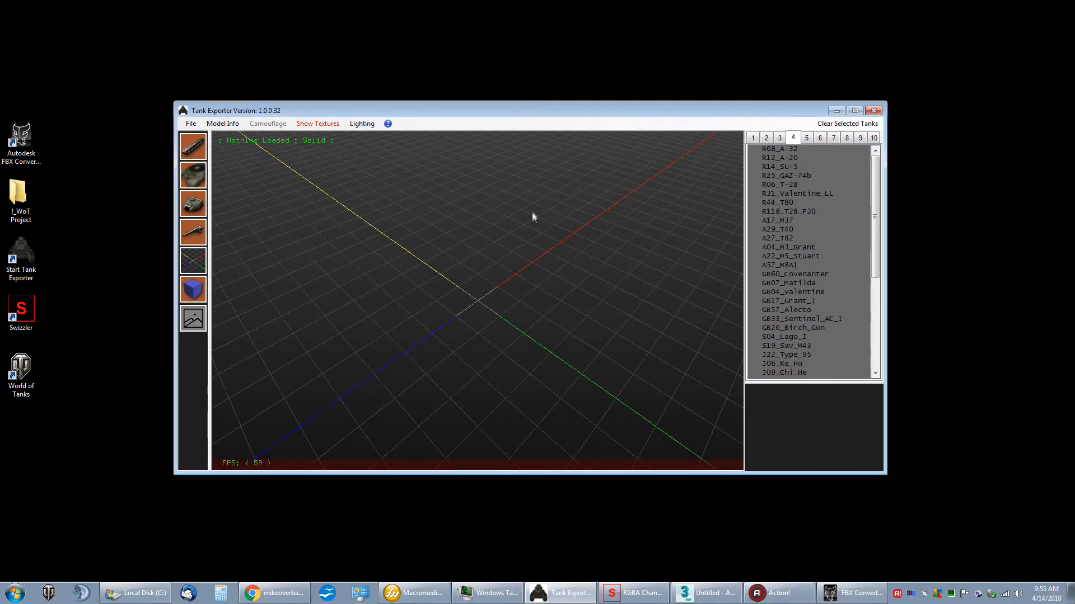
{"action": "left_click_drag", "start_coordinate": [588, 115], "coordinate": [615, 117]}
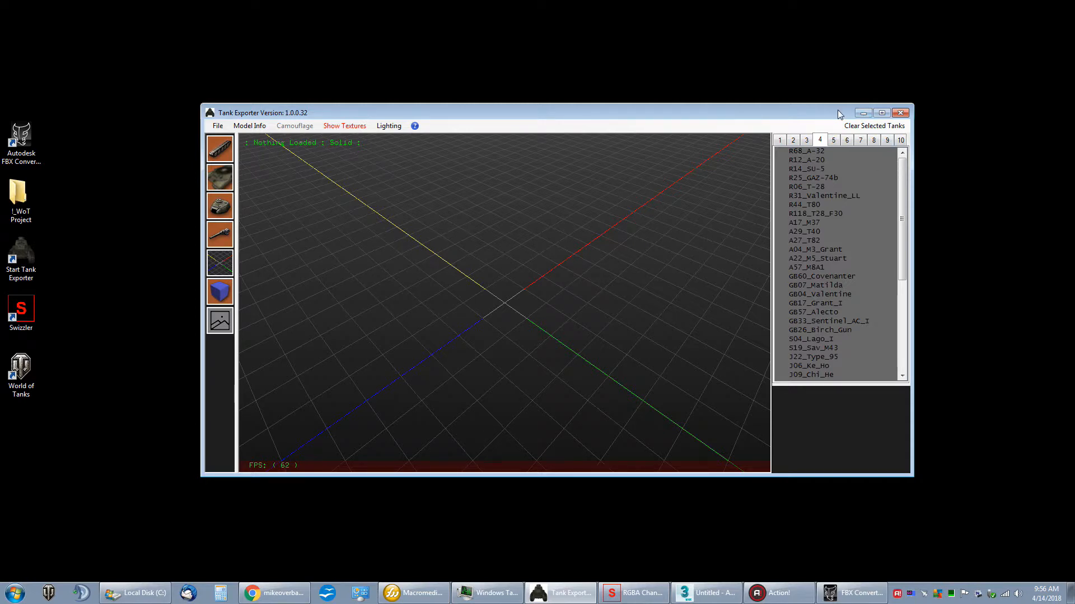
{"action": "left_click_drag", "start_coordinate": [836, 112], "coordinate": [827, 110]}
Step: Look through the tank lists from tier 1 up to tier 7
{"action": "left_click", "coordinate": [774, 141]}
{"action": "left_click", "coordinate": [784, 141]}
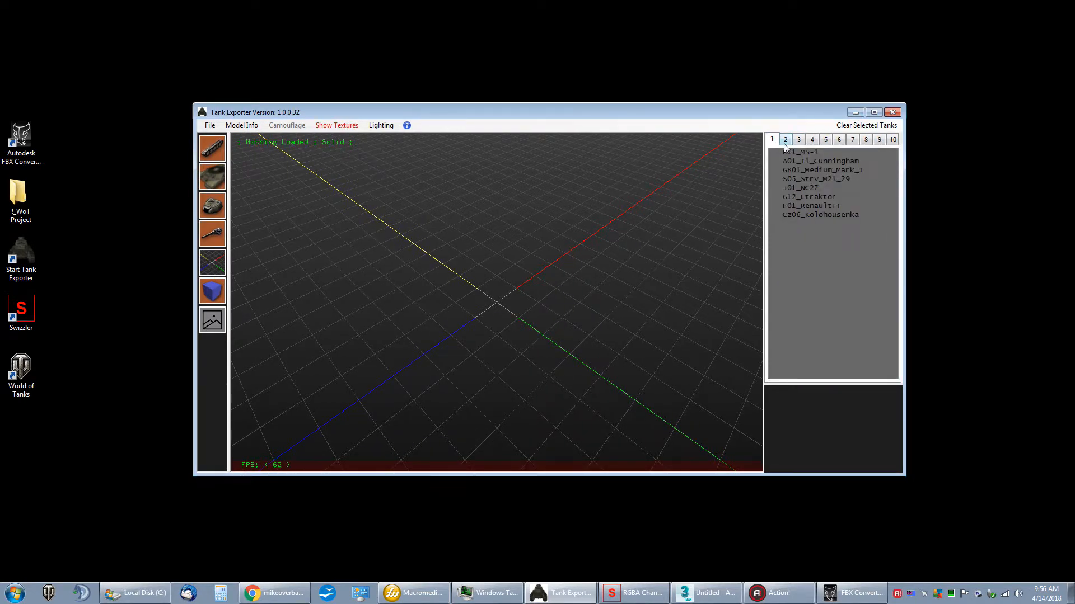
{"action": "left_click", "coordinate": [798, 140]}
{"action": "left_click", "coordinate": [811, 140]}
{"action": "left_click", "coordinate": [824, 140]}
{"action": "left_click", "coordinate": [840, 140]}
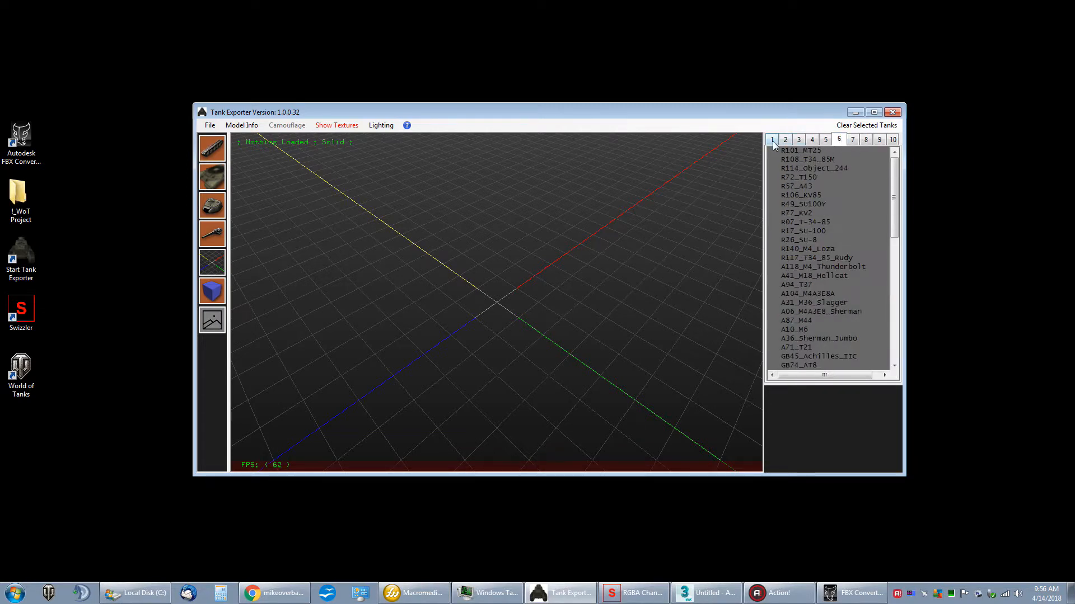
{"action": "left_click", "coordinate": [852, 140]}
Step: Load the G98_Waffentrager_E100 from the tier 10 list and view the model from the front
{"action": "left_click", "coordinate": [892, 140]}
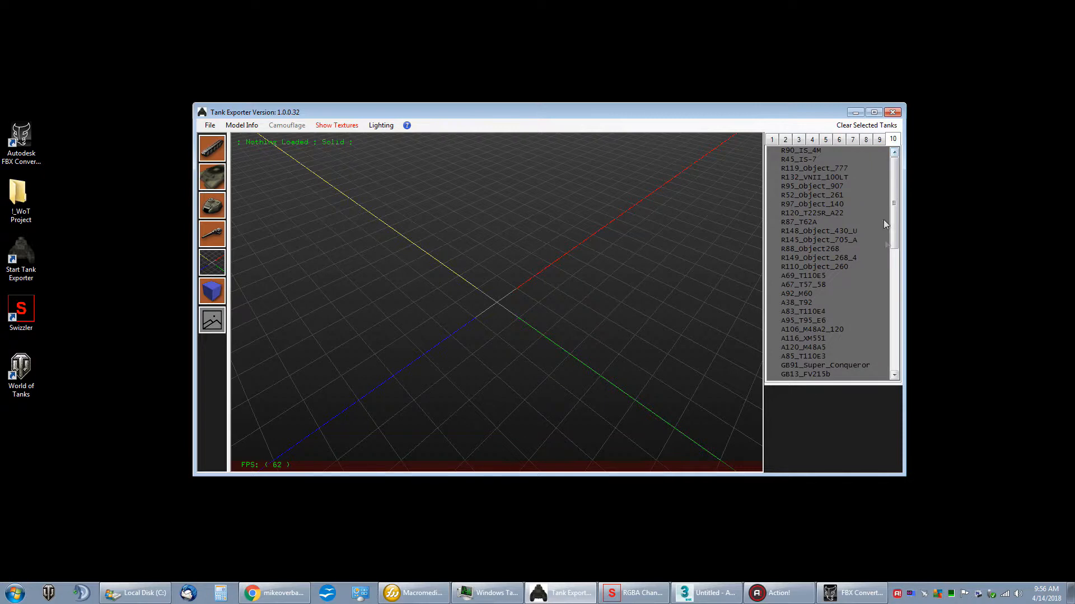
{"action": "left_click_drag", "start_coordinate": [894, 219], "coordinate": [892, 273]}
{"action": "left_click", "coordinate": [874, 292]}
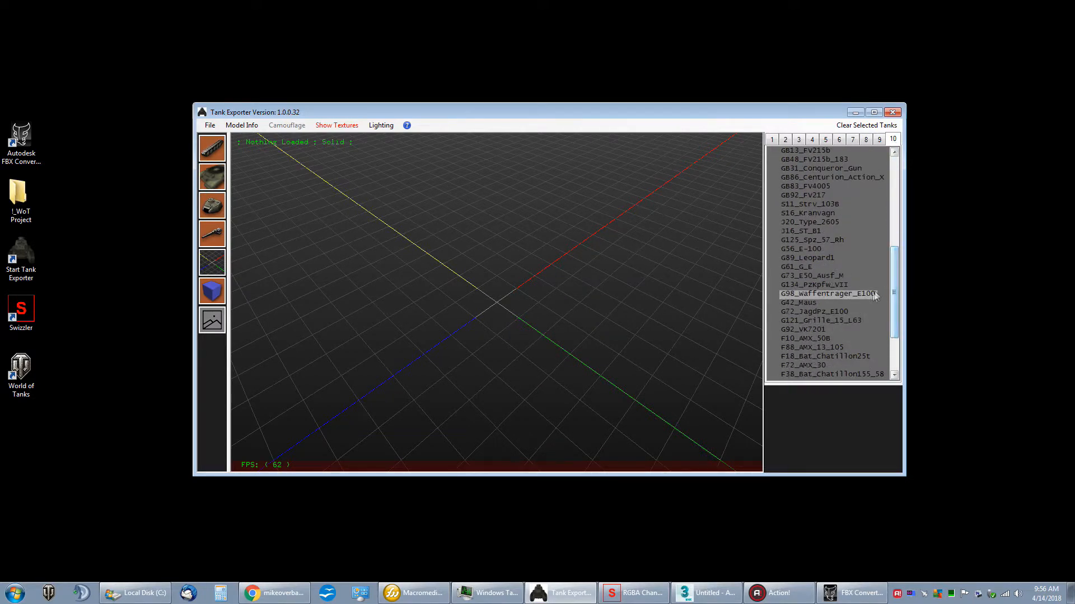
{"action": "right_click", "coordinate": [874, 292]}
{"action": "left_click", "coordinate": [896, 300]}
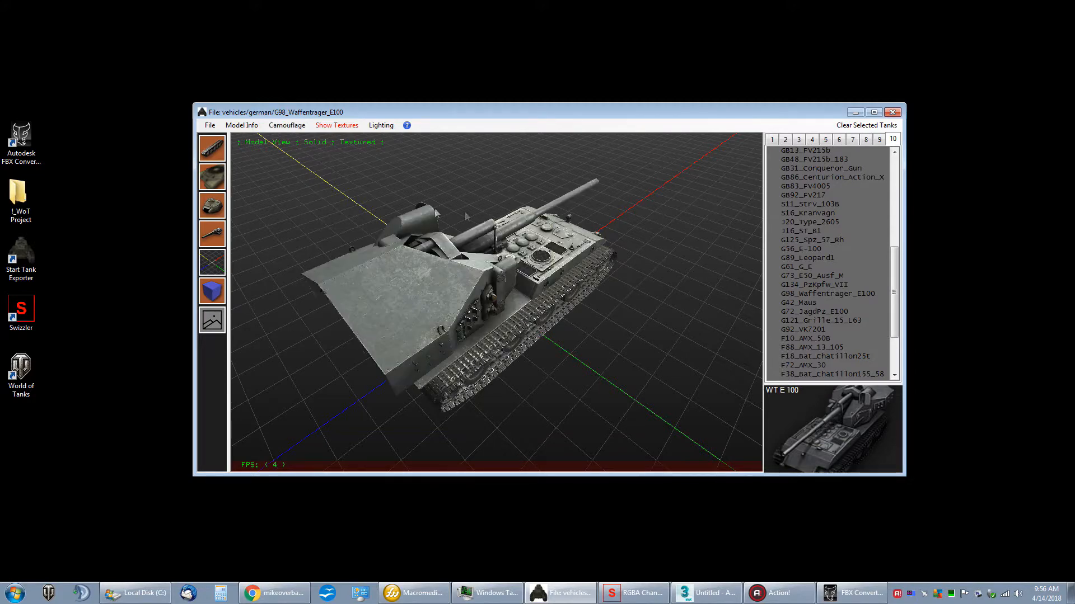
{"action": "left_click_drag", "start_coordinate": [429, 231], "coordinate": [635, 222]}
{"action": "right_click_drag", "start_coordinate": [635, 221], "coordinate": [633, 221]}
{"action": "left_click_drag", "start_coordinate": [635, 226], "coordinate": [640, 220]}
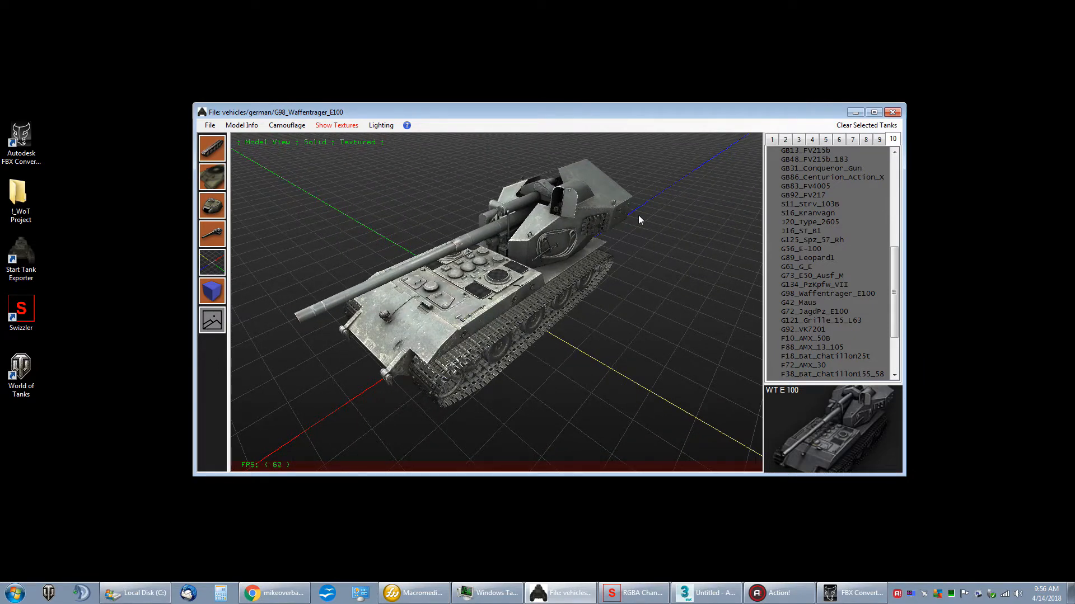
Step: Load the G121_Grille_15_L63 from the tier 10 list and view the model from a low front angle
{"action": "mouse_move", "coordinate": [894, 280]}
{"action": "left_mouse_down"}
{"action": "mouse_move", "coordinate": [893, 296]}
{"action": "mouse_move", "coordinate": [892, 266]}
{"action": "left_mouse_up"}
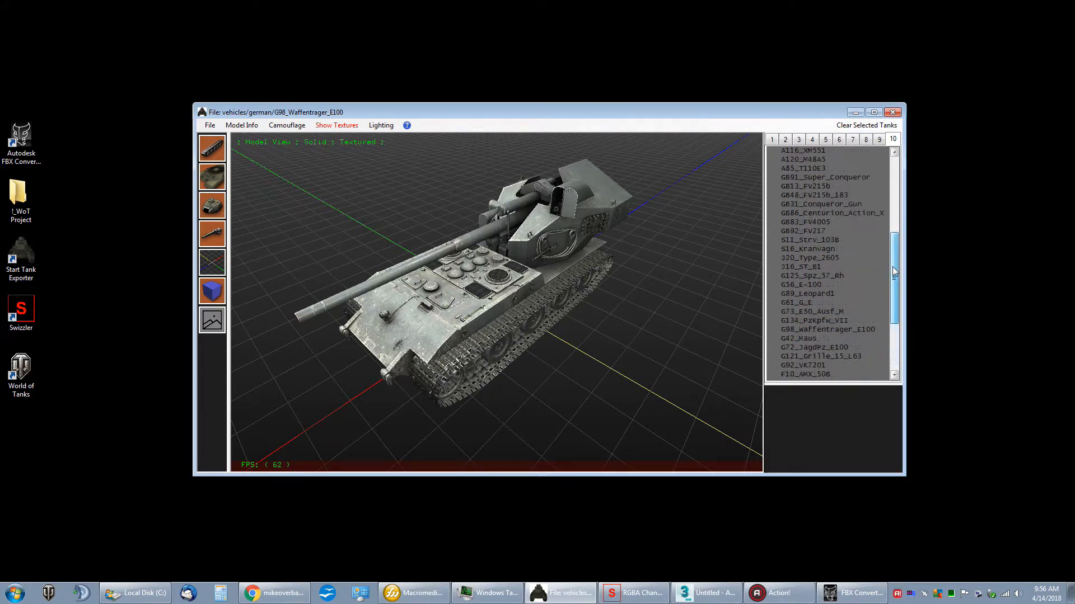
{"action": "right_click", "coordinate": [825, 354]}
{"action": "left_click", "coordinate": [839, 360]}
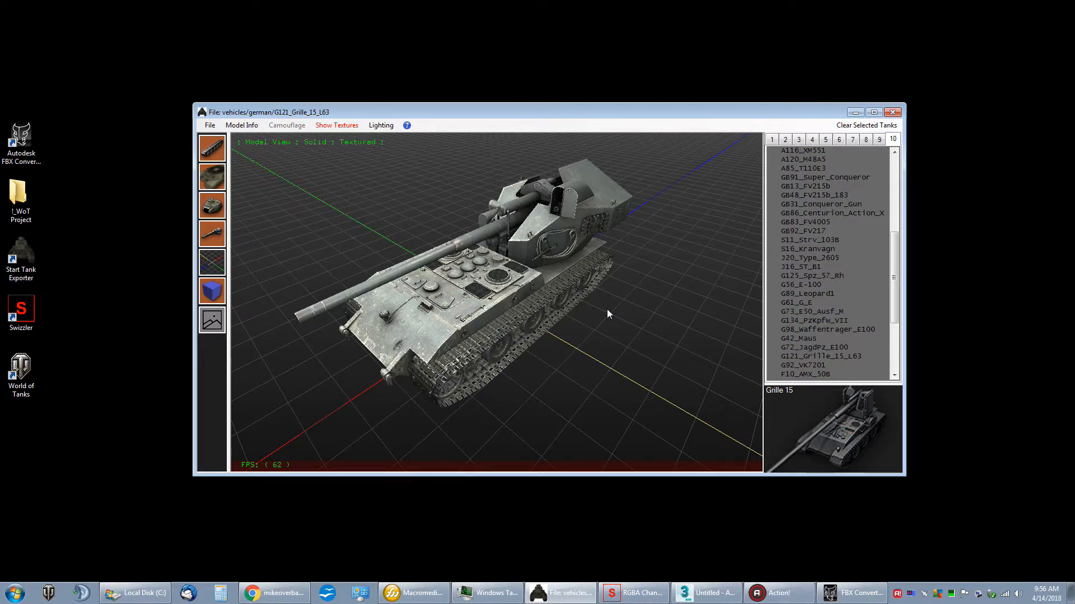
{"action": "left_click_drag", "start_coordinate": [892, 314], "coordinate": [892, 332]}
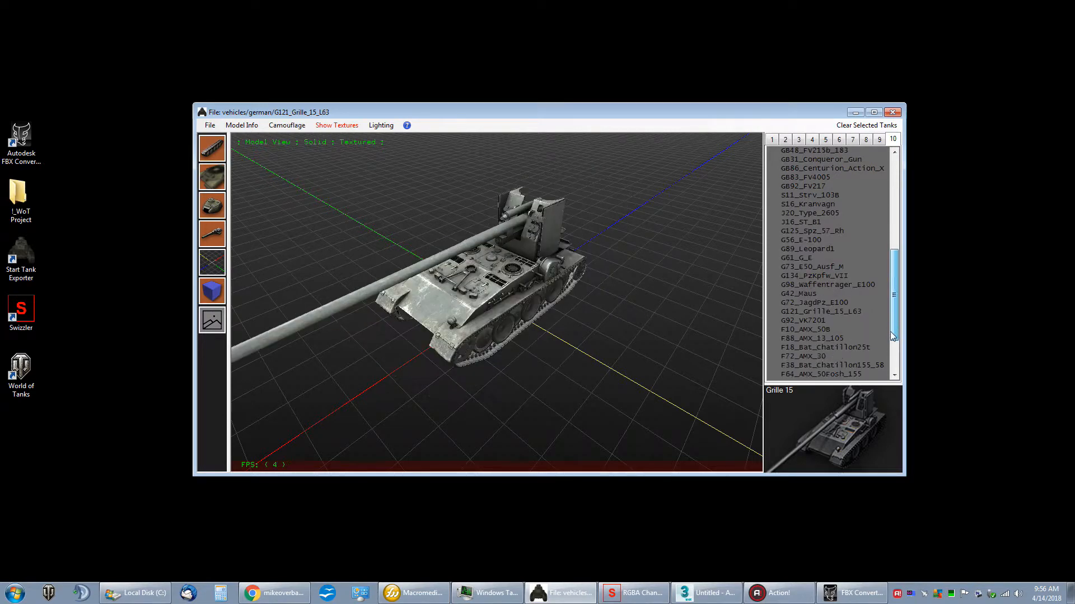
{"action": "left_click_drag", "start_coordinate": [554, 302], "coordinate": [504, 238]}
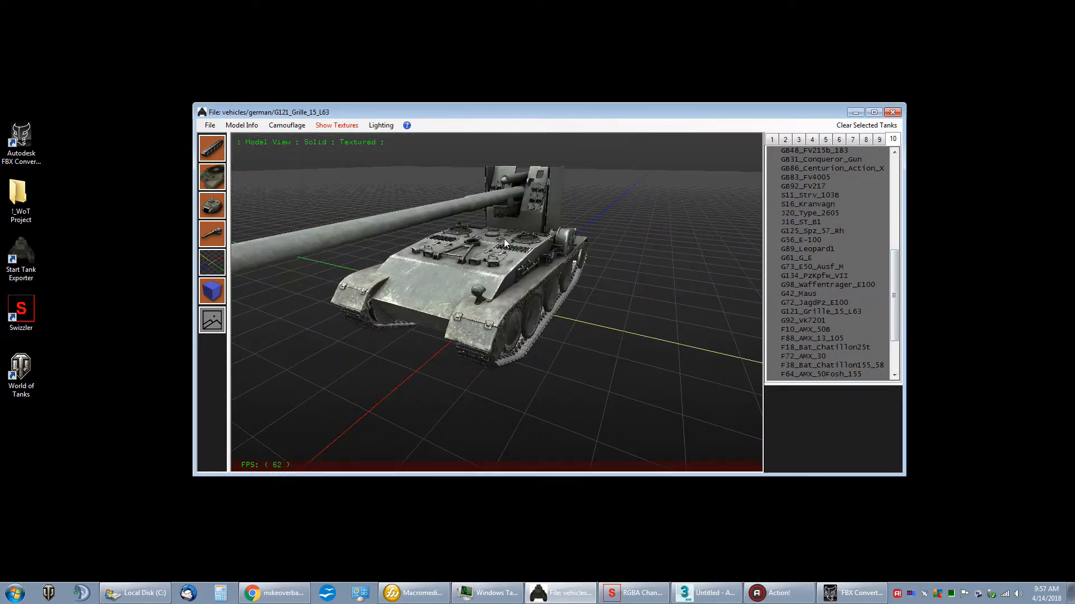
Step: Load the A89_T54E1 from the tier 9 list
{"action": "left_click", "coordinate": [877, 143]}
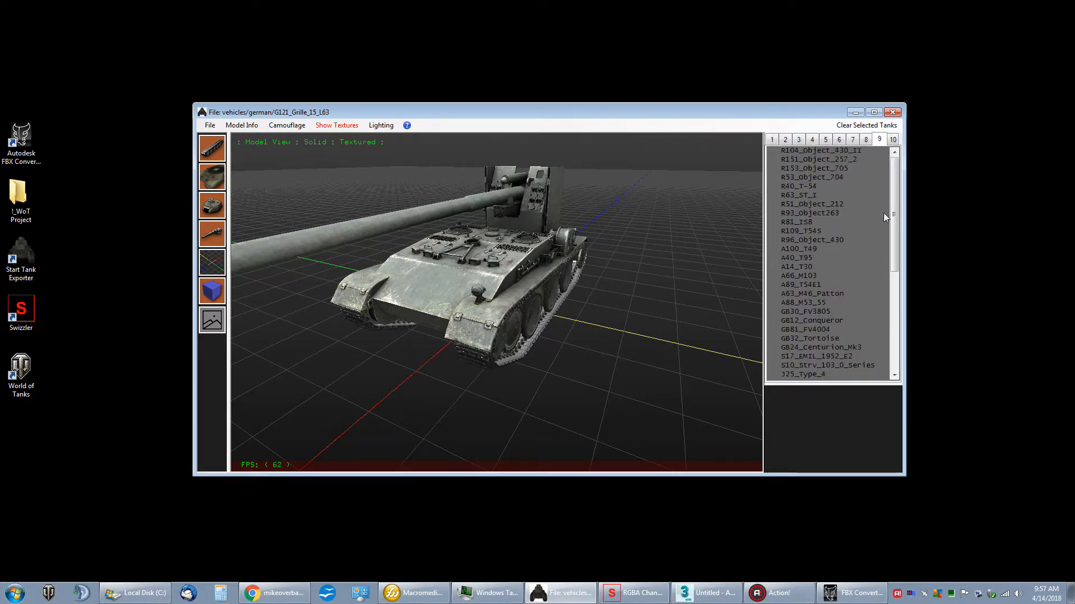
{"action": "left_click_drag", "start_coordinate": [890, 233], "coordinate": [892, 244]}
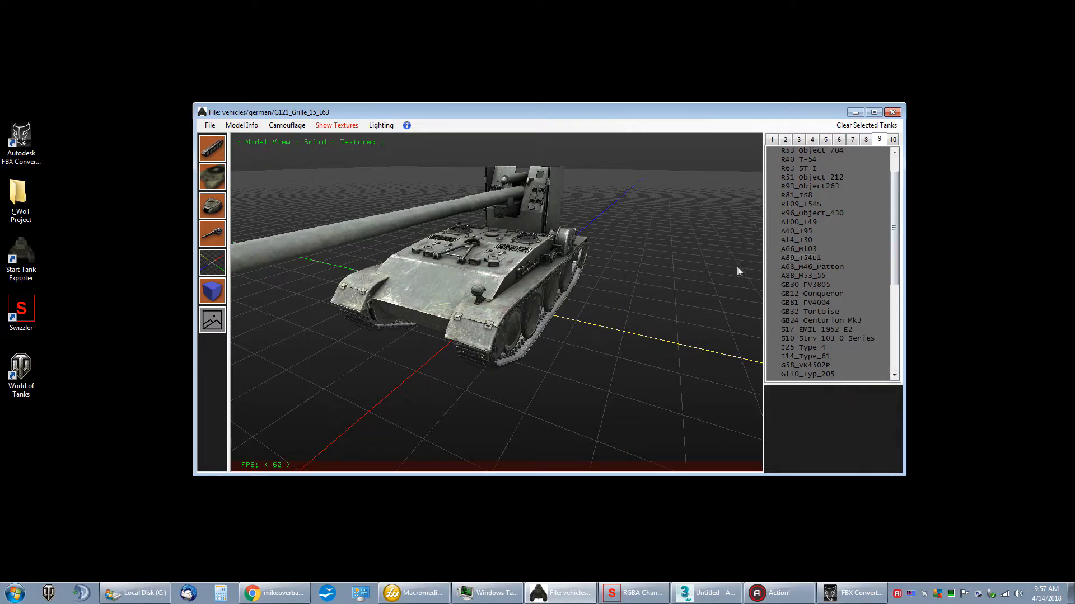
{"action": "right_click", "coordinate": [802, 257]}
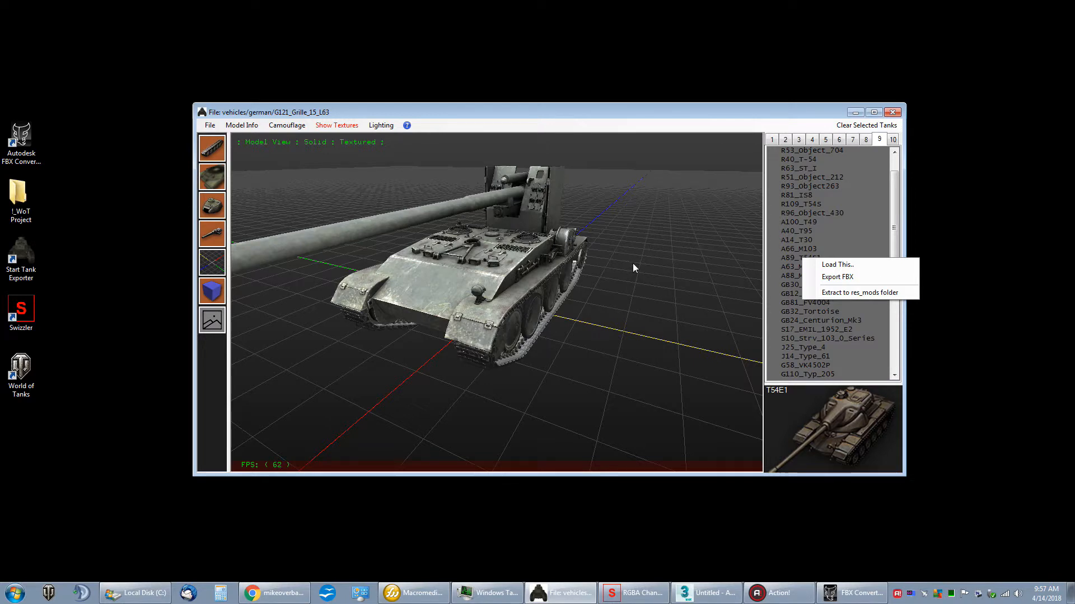
{"action": "left_click", "coordinate": [822, 266]}
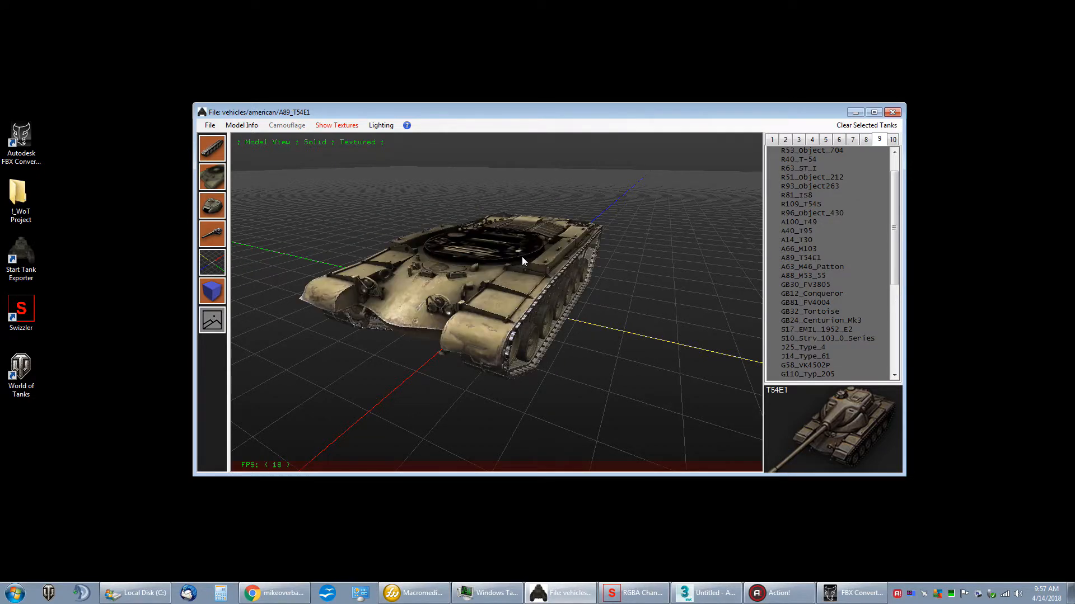
Step: Hide the tank's tracks, hull, turret and gun in turn, and show all four parts again
{"action": "left_click_drag", "start_coordinate": [420, 202], "coordinate": [507, 211]}
{"action": "left_click", "coordinate": [212, 149]}
{"action": "left_click", "coordinate": [212, 176]}
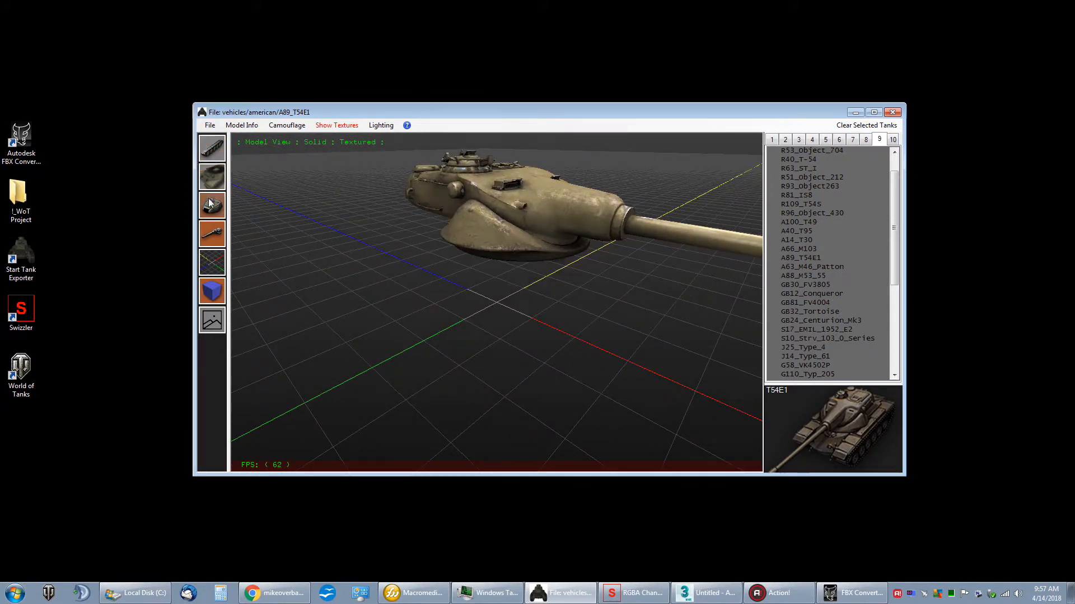
{"action": "left_click", "coordinate": [211, 203]}
{"action": "left_click", "coordinate": [212, 229]}
{"action": "left_click", "coordinate": [213, 227]}
{"action": "left_click", "coordinate": [213, 210]}
{"action": "left_click", "coordinate": [212, 177]}
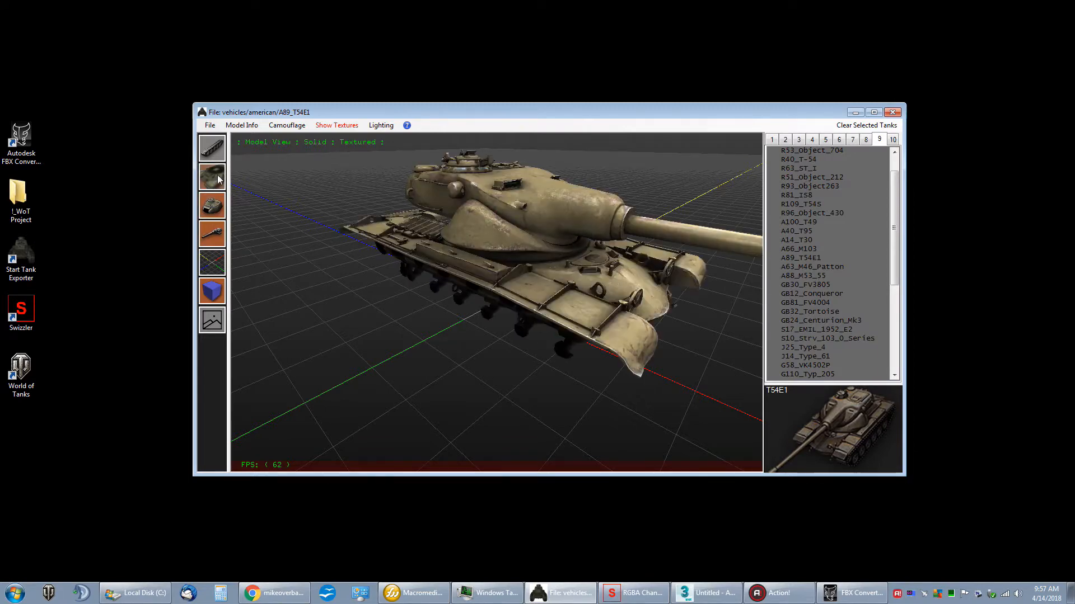
Step: Display the tank with its facets, and switch the ground grid off and back on
{"action": "left_click", "coordinate": [220, 260]}
{"action": "left_click_drag", "start_coordinate": [312, 265], "coordinate": [336, 263]}
{"action": "right_click_drag", "start_coordinate": [338, 263], "coordinate": [331, 273]}
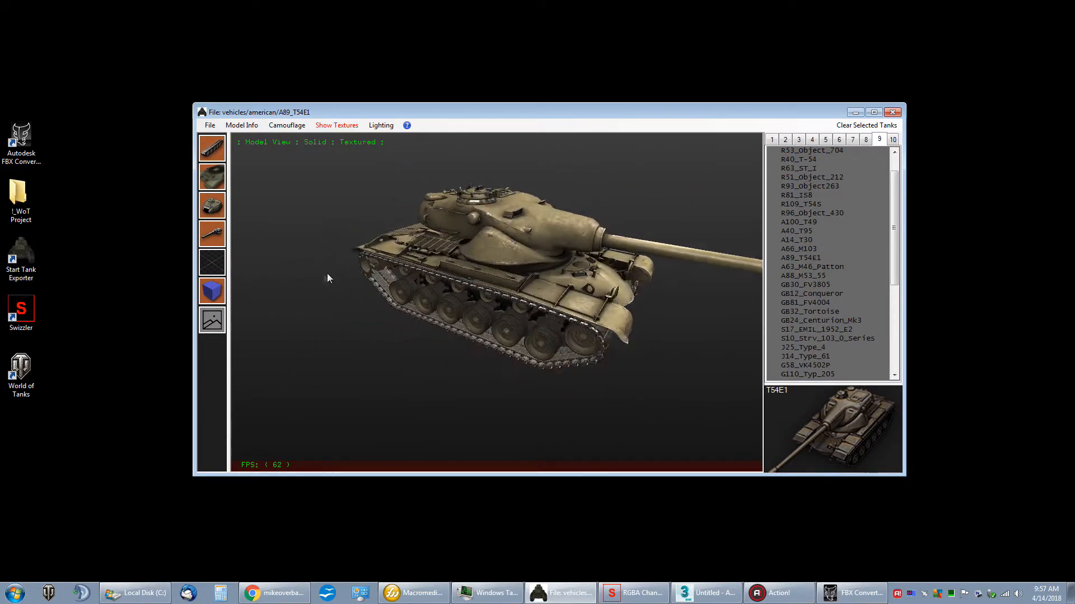
{"action": "left_click_drag", "start_coordinate": [332, 273], "coordinate": [284, 316]}
{"action": "left_click", "coordinate": [219, 298]}
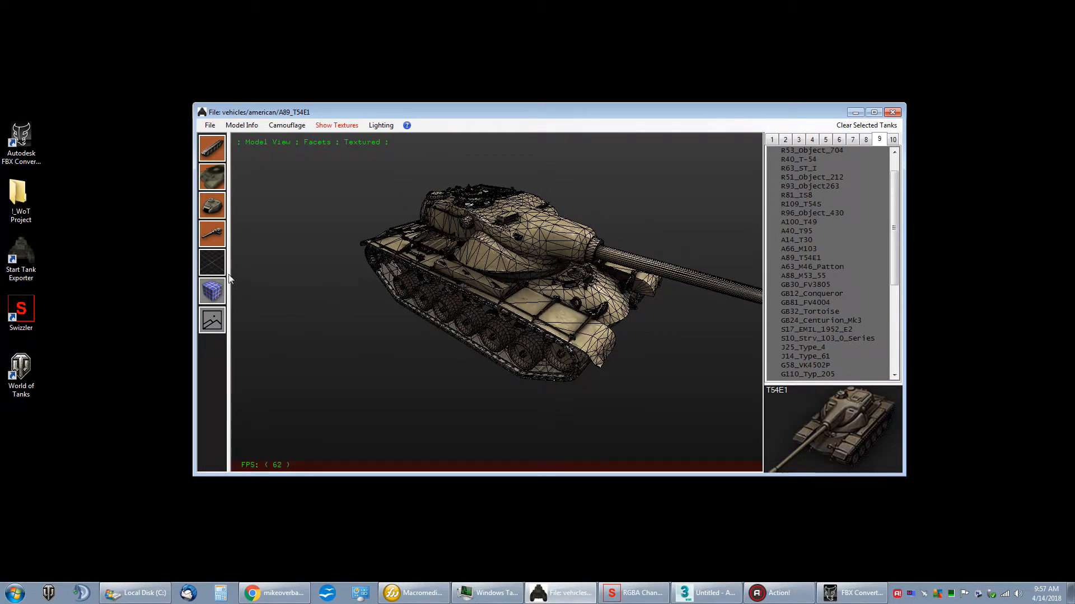
{"action": "left_click", "coordinate": [220, 268]}
{"action": "scroll", "coordinate": [476, 257], "scroll_direction": "up", "scroll_amount": 6}
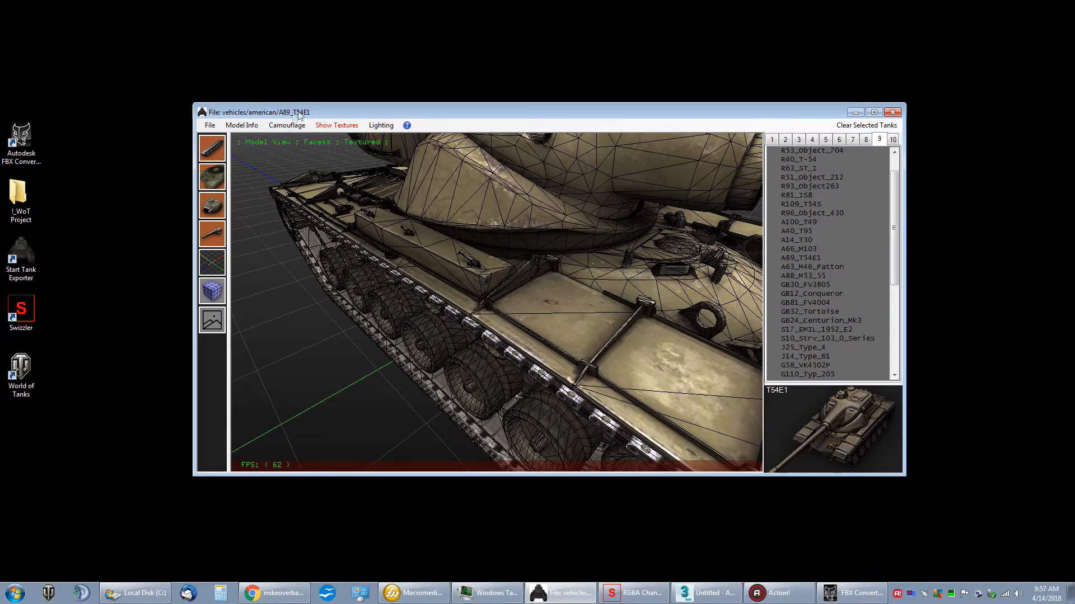
Step: Turn off the model's textures to examine the facets with light only, and turn the textures back on
{"action": "left_click", "coordinate": [334, 127]}
{"action": "scroll", "coordinate": [430, 230], "scroll_direction": "down", "scroll_amount": 8}
{"action": "right_click_drag", "start_coordinate": [476, 253], "coordinate": [482, 235]}
{"action": "left_click_drag", "start_coordinate": [482, 235], "coordinate": [414, 226]}
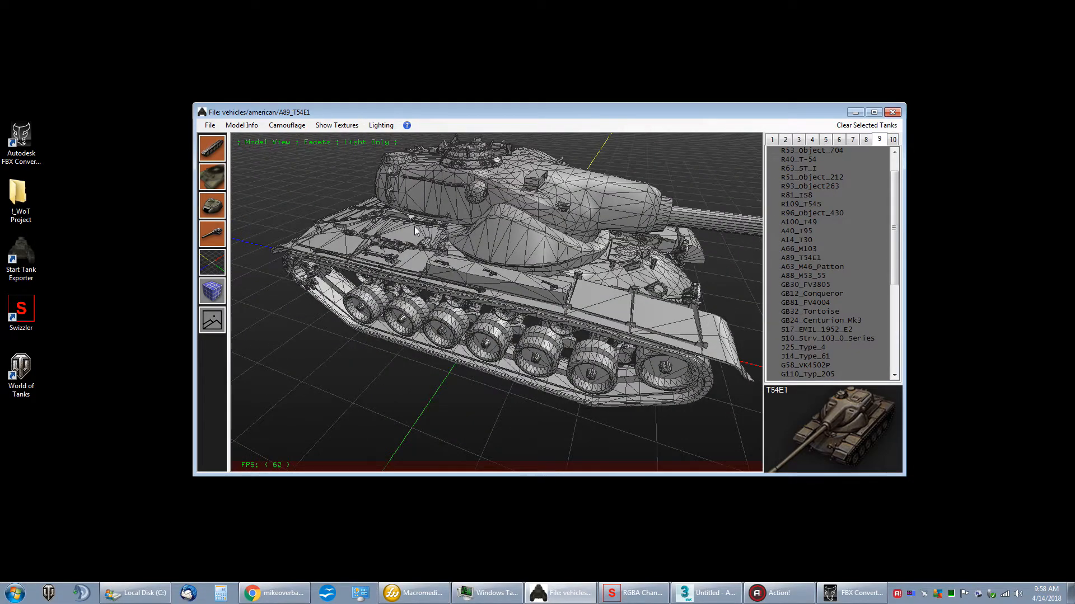
{"action": "left_click", "coordinate": [336, 125]}
Step: Adjust the scene's lighting levels, such as specular and brightness, and close the lighting settings
{"action": "left_click", "coordinate": [375, 125]}
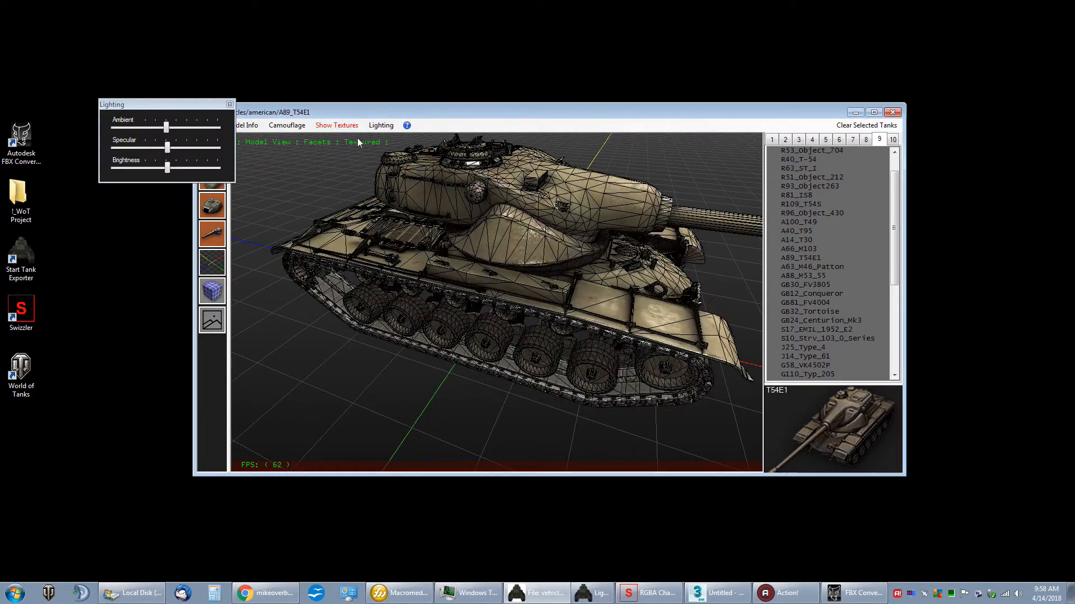
{"action": "left_click_drag", "start_coordinate": [190, 104], "coordinate": [472, 232]}
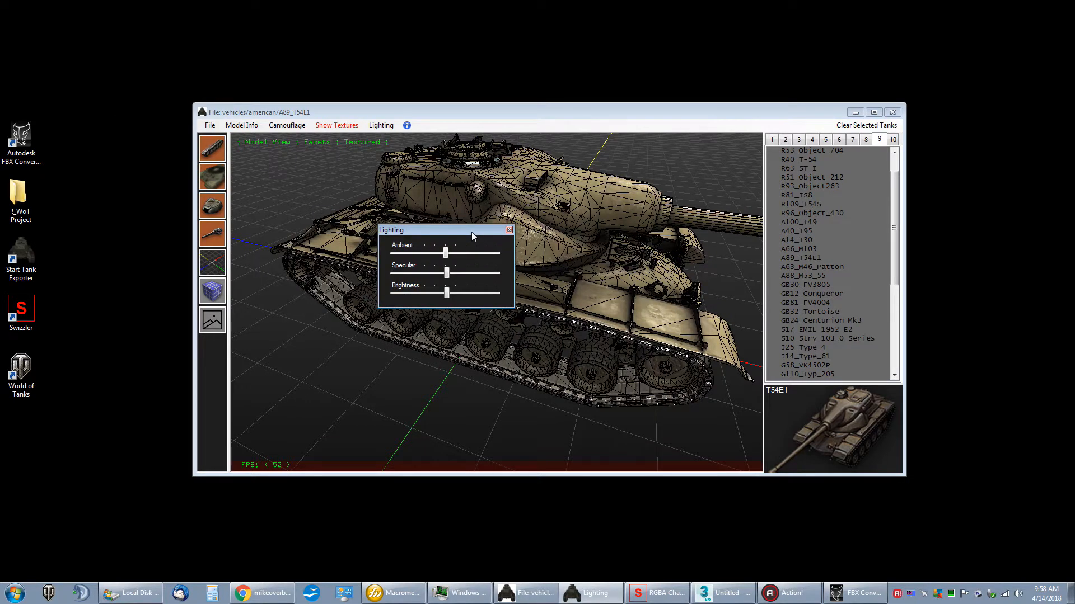
{"action": "left_click_drag", "start_coordinate": [447, 273], "coordinate": [459, 254]}
{"action": "left_click_drag", "start_coordinate": [449, 299], "coordinate": [450, 295]}
{"action": "left_click", "coordinate": [508, 230]}
{"action": "left_click_drag", "start_coordinate": [496, 223], "coordinate": [325, 143]}
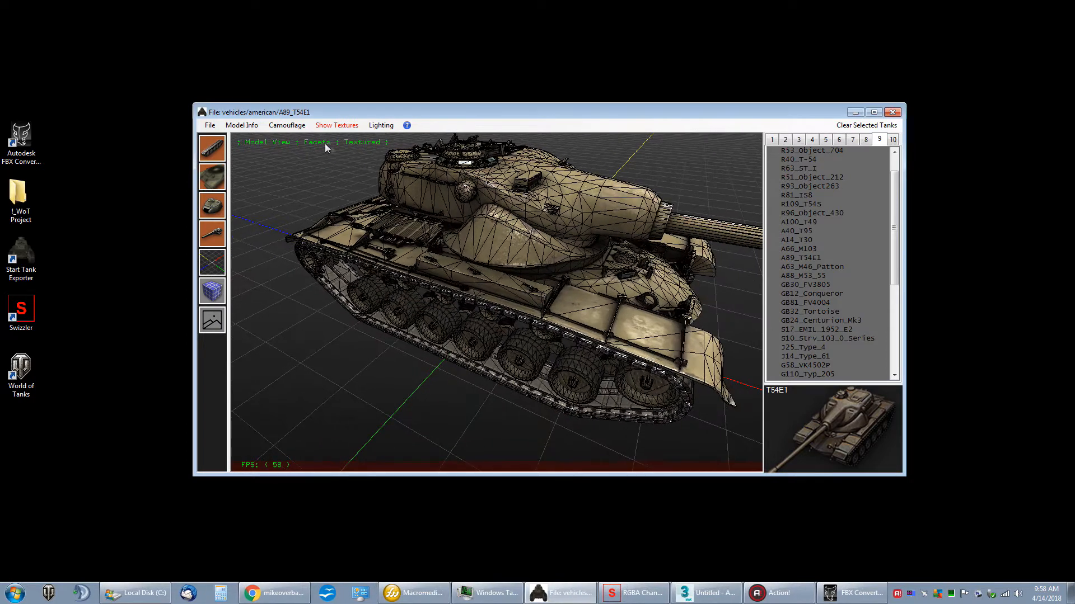
Step: Open the camouflage selection and try several winter patterns on the T54E1
{"action": "left_click", "coordinate": [291, 127]}
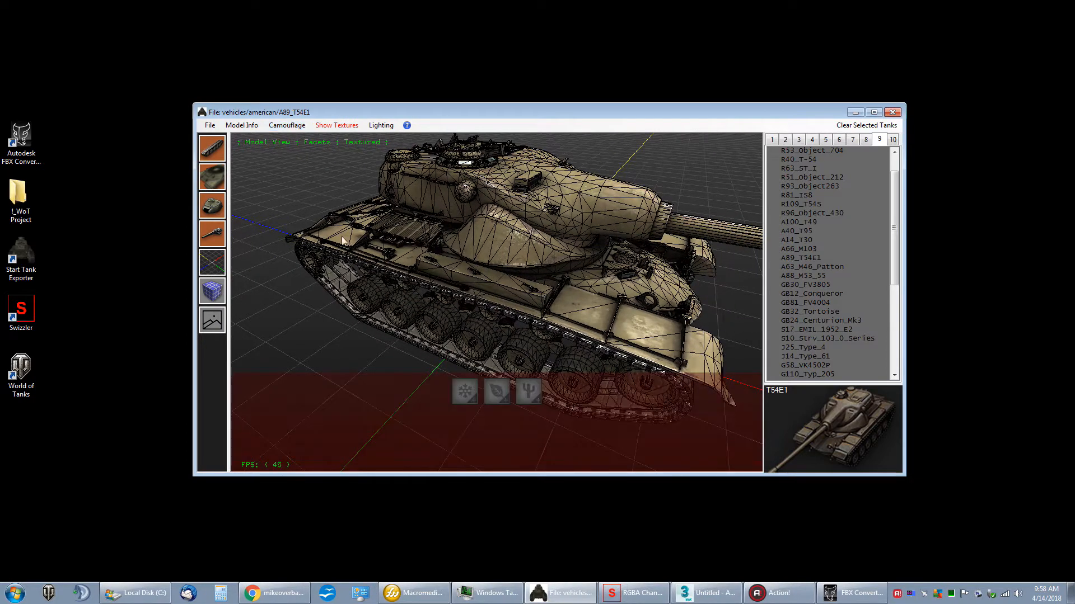
{"action": "left_click", "coordinate": [466, 392]}
{"action": "left_click", "coordinate": [458, 452]}
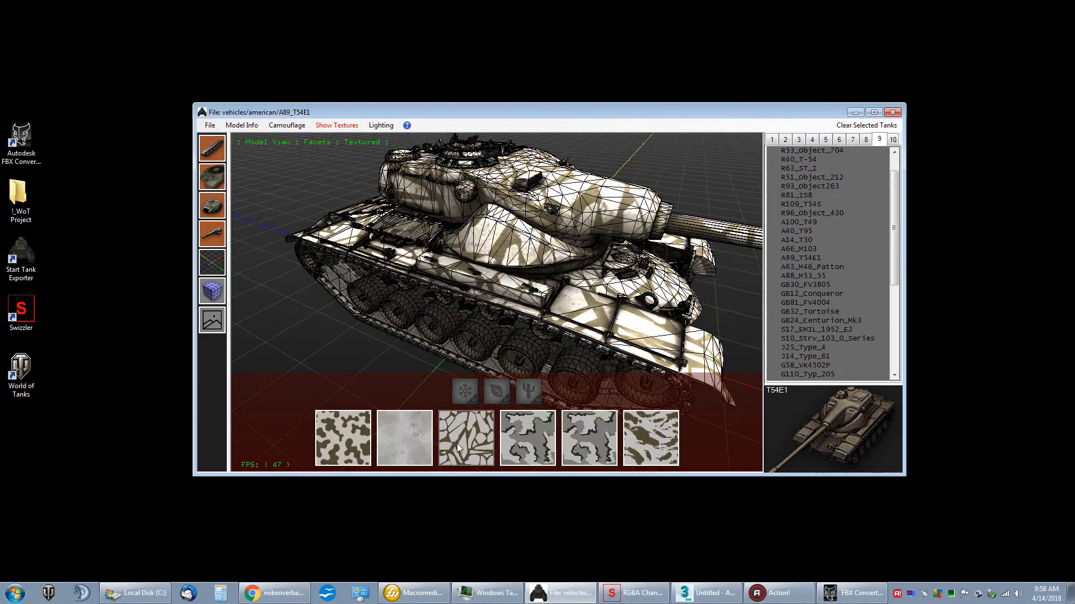
{"action": "left_click", "coordinate": [573, 445]}
{"action": "left_click", "coordinate": [635, 439]}
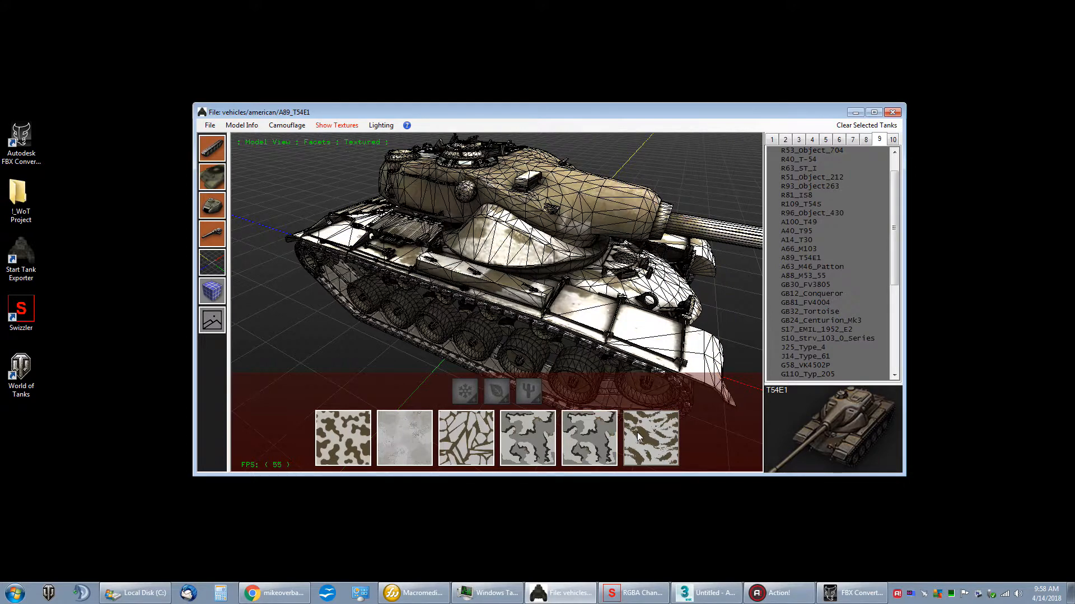
{"action": "left_click", "coordinate": [540, 440]}
{"action": "left_click", "coordinate": [407, 439]}
{"action": "left_click", "coordinate": [353, 440]}
Step: Try several desert camouflage patterns on the tank, and bring up the winter and summer pattern sets
{"action": "left_click", "coordinate": [528, 391]}
{"action": "left_click", "coordinate": [527, 442]}
{"action": "left_click_drag", "start_coordinate": [537, 359], "coordinate": [483, 301]}
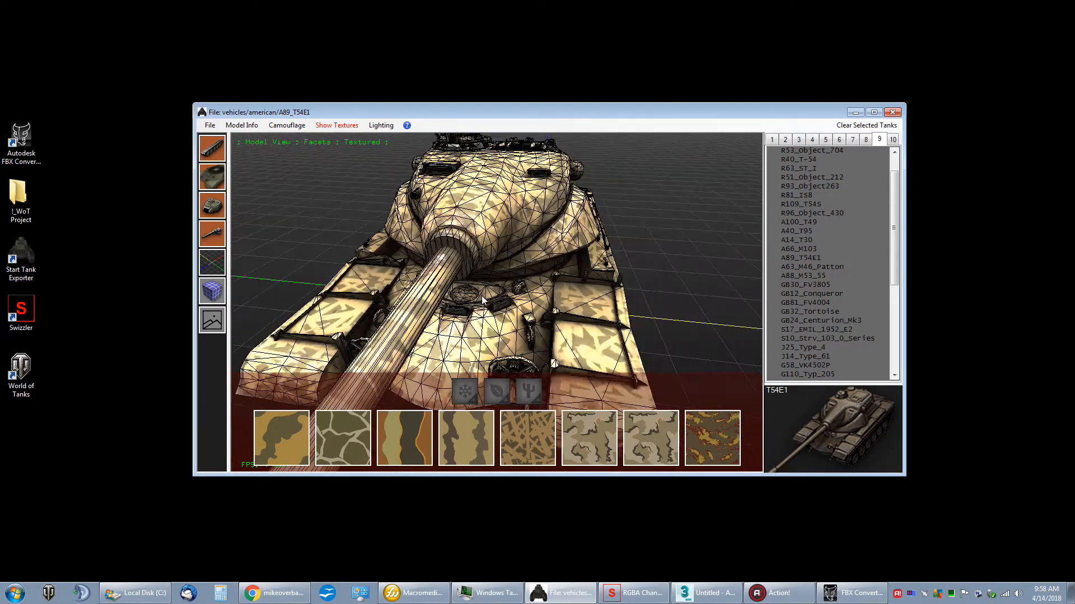
{"action": "scroll", "coordinate": [483, 301], "scroll_direction": "down", "scroll_amount": 5}
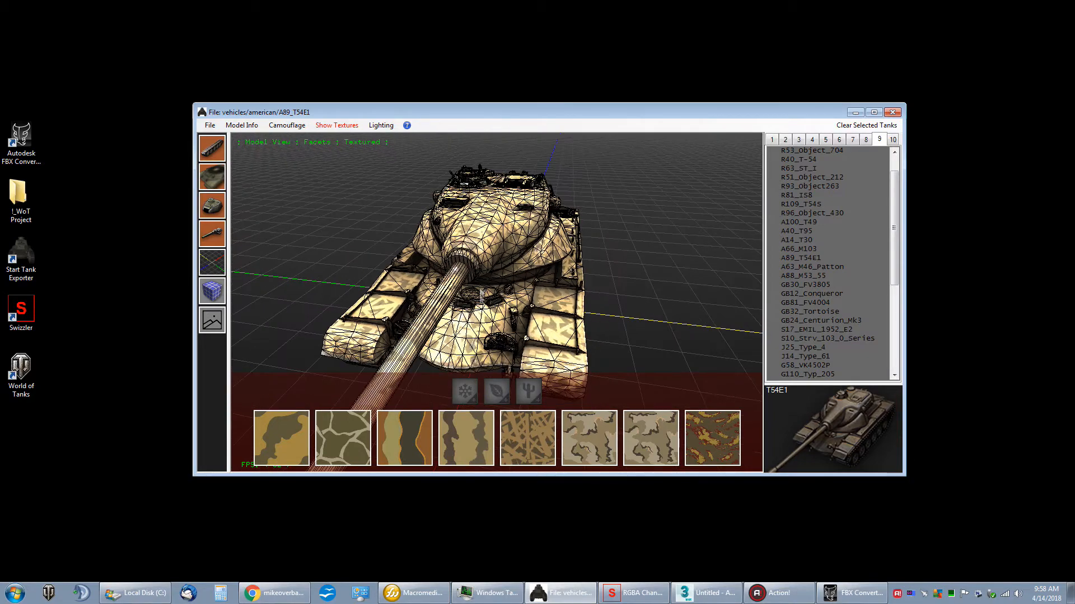
{"action": "left_click", "coordinate": [493, 387]}
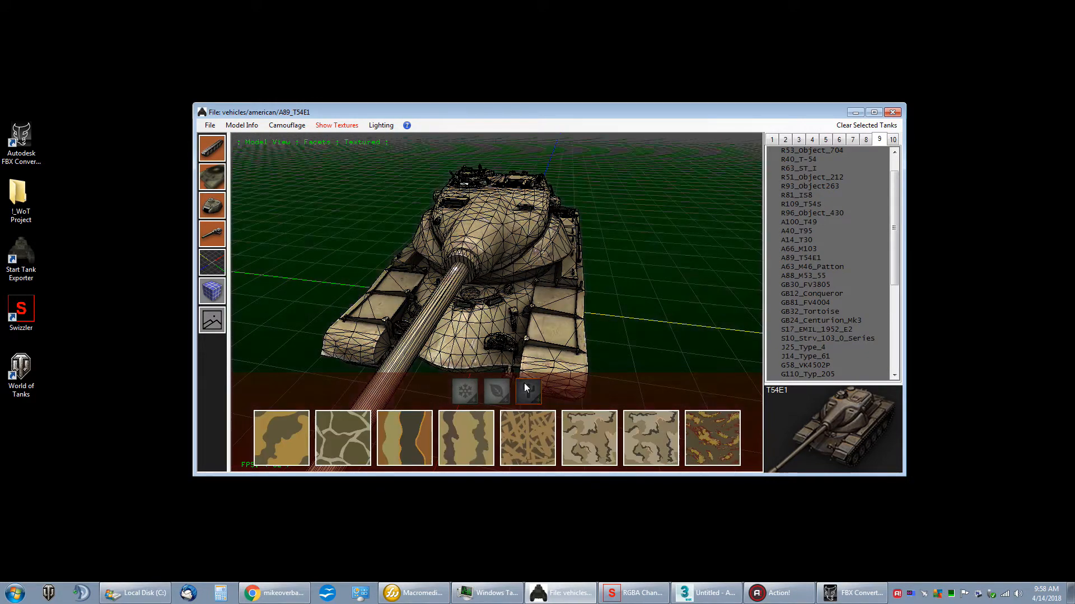
{"action": "left_click", "coordinate": [533, 424]}
{"action": "left_click", "coordinate": [474, 429]}
{"action": "left_click", "coordinate": [419, 430]}
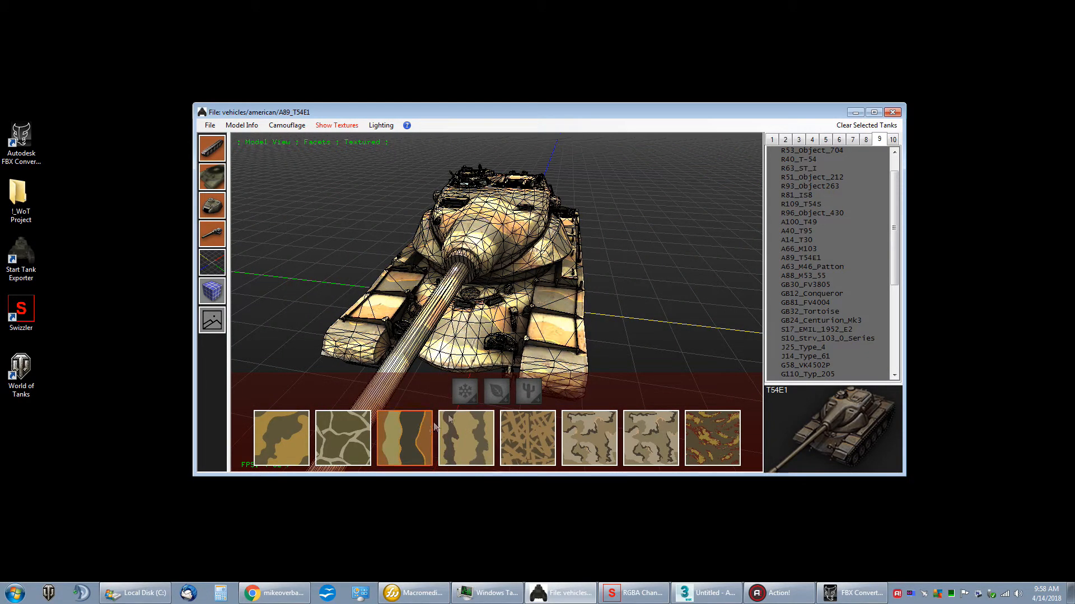
{"action": "left_click", "coordinate": [468, 396]}
{"action": "left_click", "coordinate": [517, 393]}
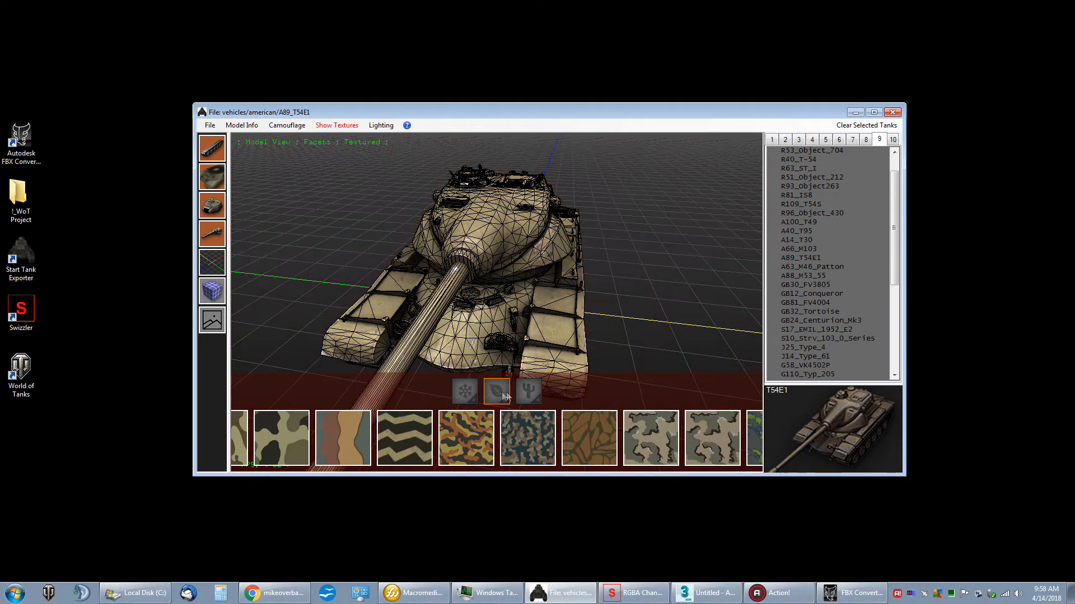
Step: Close the camouflage selection and display the model as solid surfaces without facets
{"action": "left_click_drag", "start_coordinate": [366, 238], "coordinate": [381, 170]}
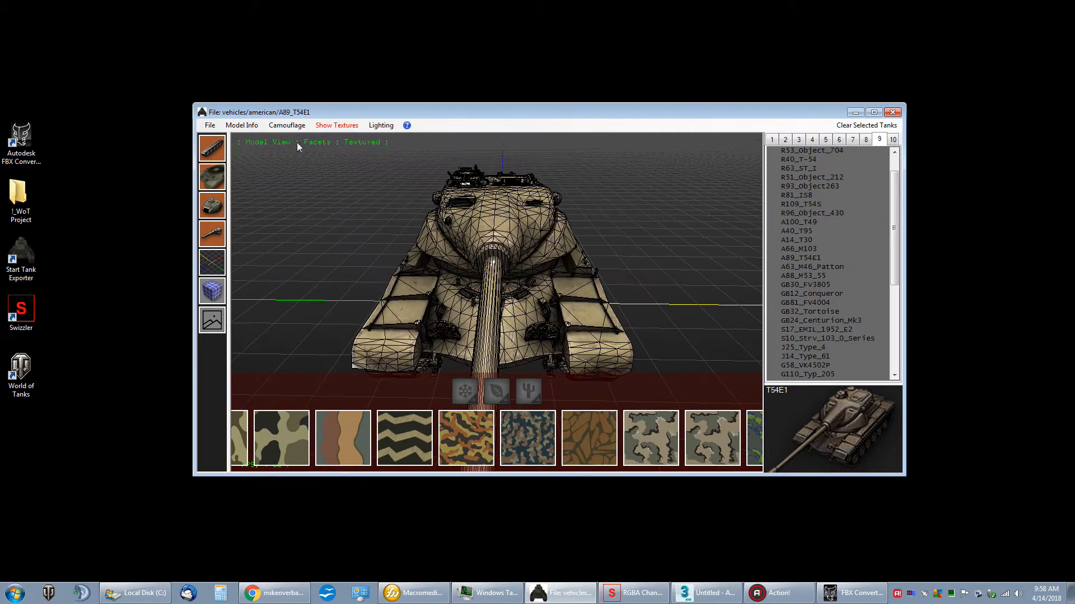
{"action": "left_click", "coordinate": [286, 125]}
{"action": "left_click_drag", "start_coordinate": [351, 231], "coordinate": [328, 268]}
{"action": "left_click", "coordinate": [212, 291]}
Step: Enable Simple Lighting to view the tank under it, and disable it again
{"action": "left_click", "coordinate": [212, 126]}
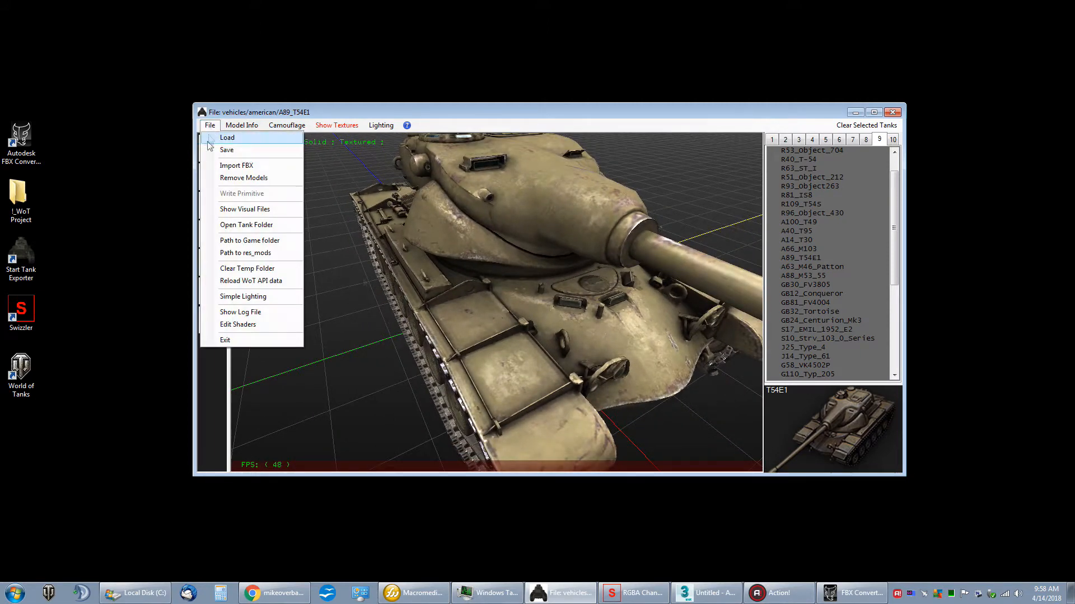
{"action": "left_click", "coordinate": [237, 299]}
{"action": "mouse_move", "coordinate": [398, 259]}
{"action": "left_mouse_down"}
{"action": "mouse_move", "coordinate": [439, 246]}
{"action": "mouse_move", "coordinate": [343, 257]}
{"action": "mouse_move", "coordinate": [380, 263]}
{"action": "left_mouse_up"}
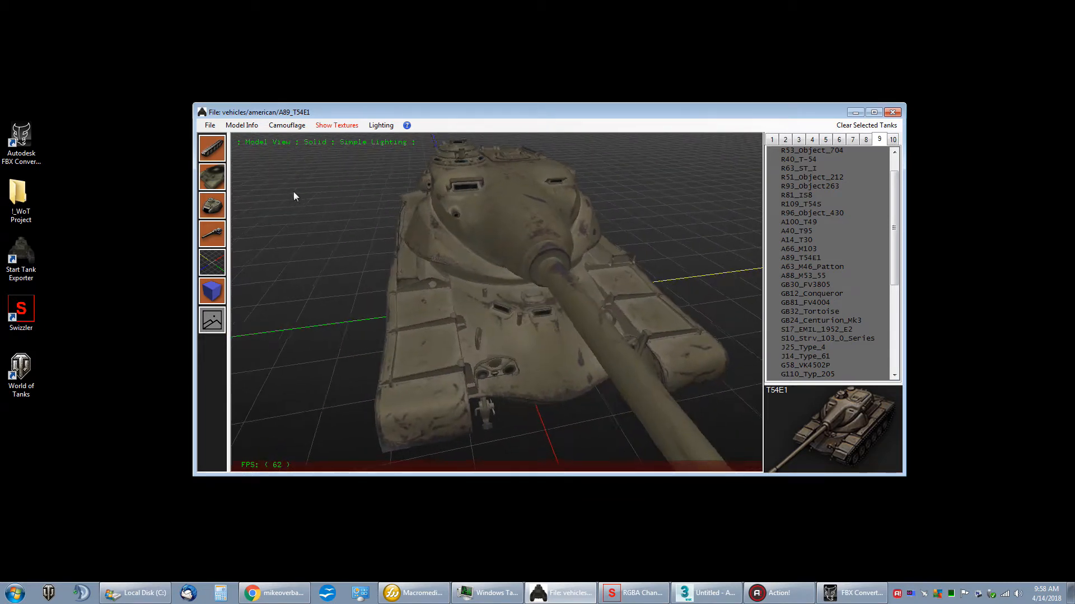
{"action": "left_click", "coordinate": [210, 126]}
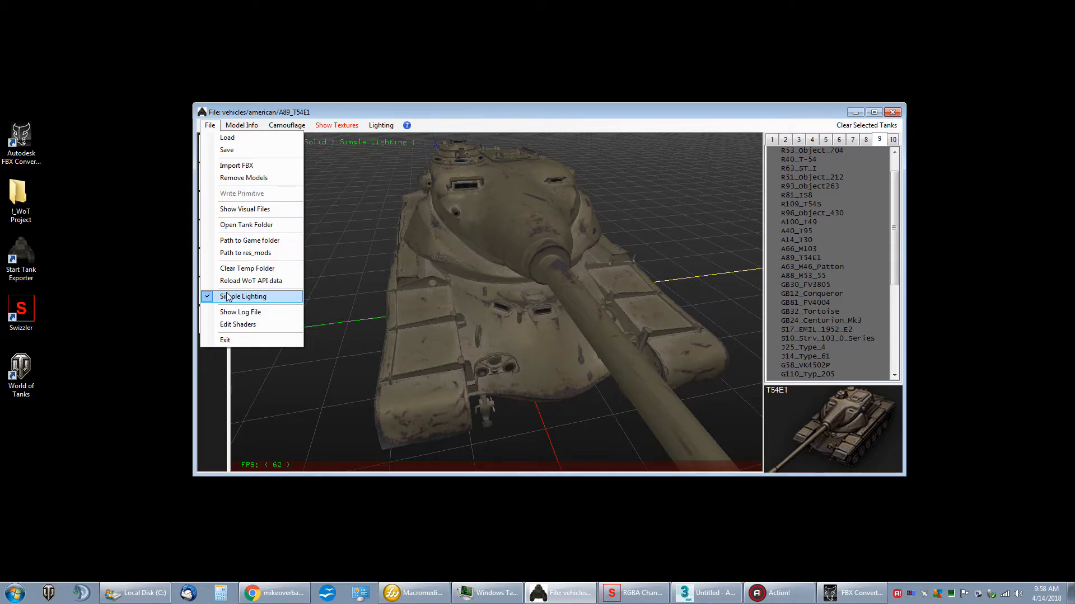
{"action": "left_click", "coordinate": [224, 297]}
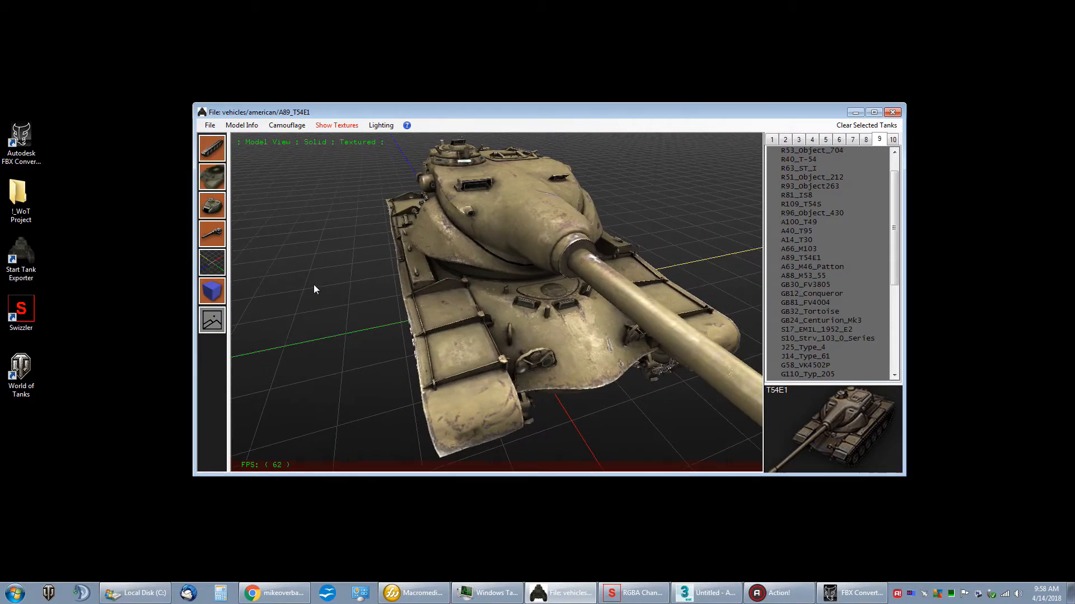
Step: Open the texture selection and view the texture thumbnails of the tracks, hull, turret and gun
{"action": "left_click_drag", "start_coordinate": [331, 116], "coordinate": [333, 71]}
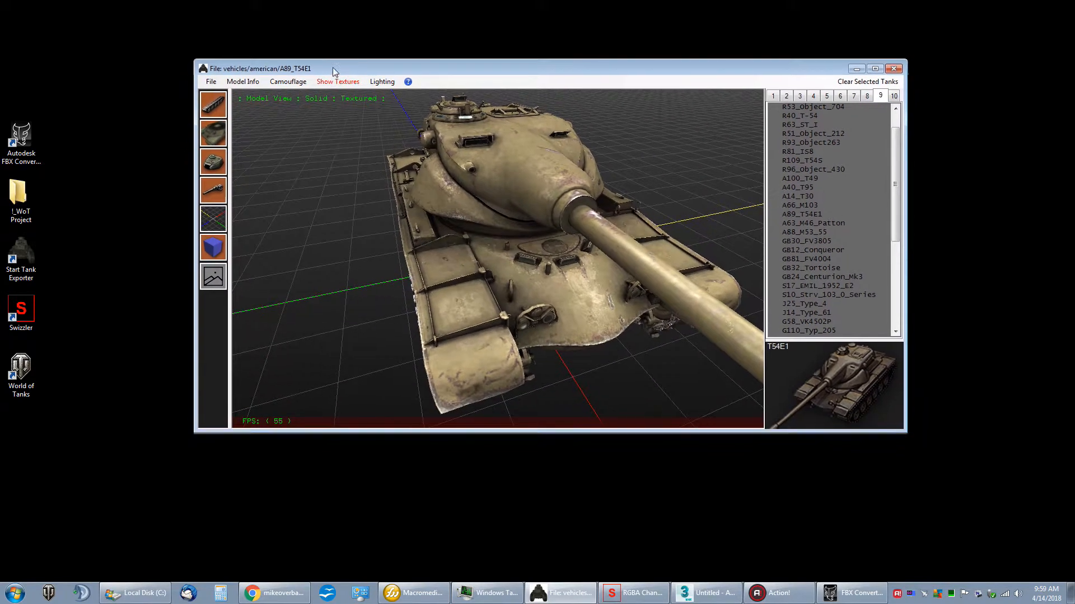
{"action": "left_click", "coordinate": [222, 284]}
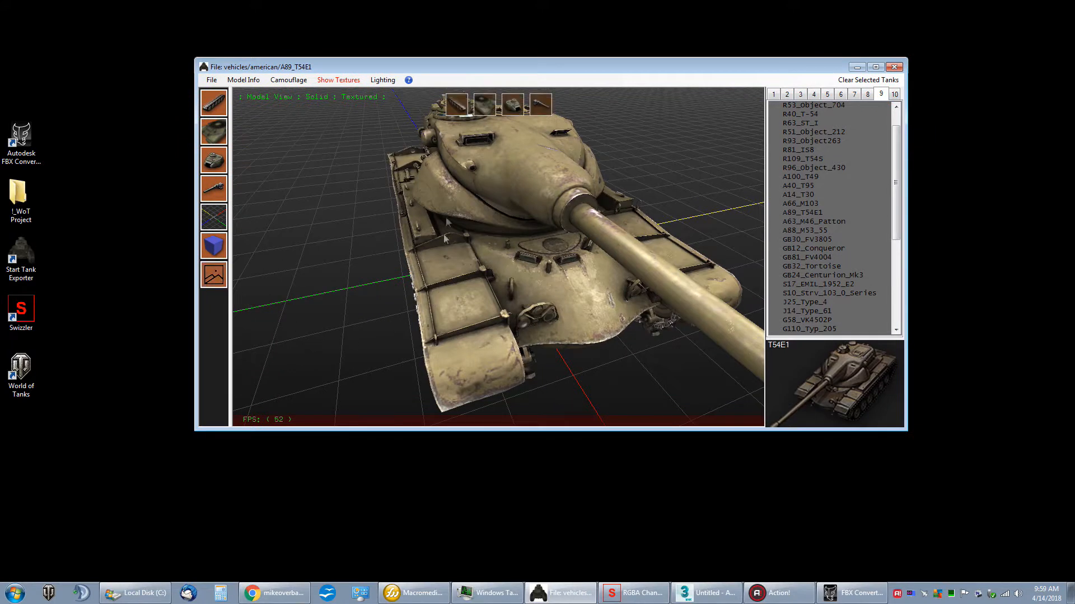
{"action": "left_click", "coordinate": [463, 112]}
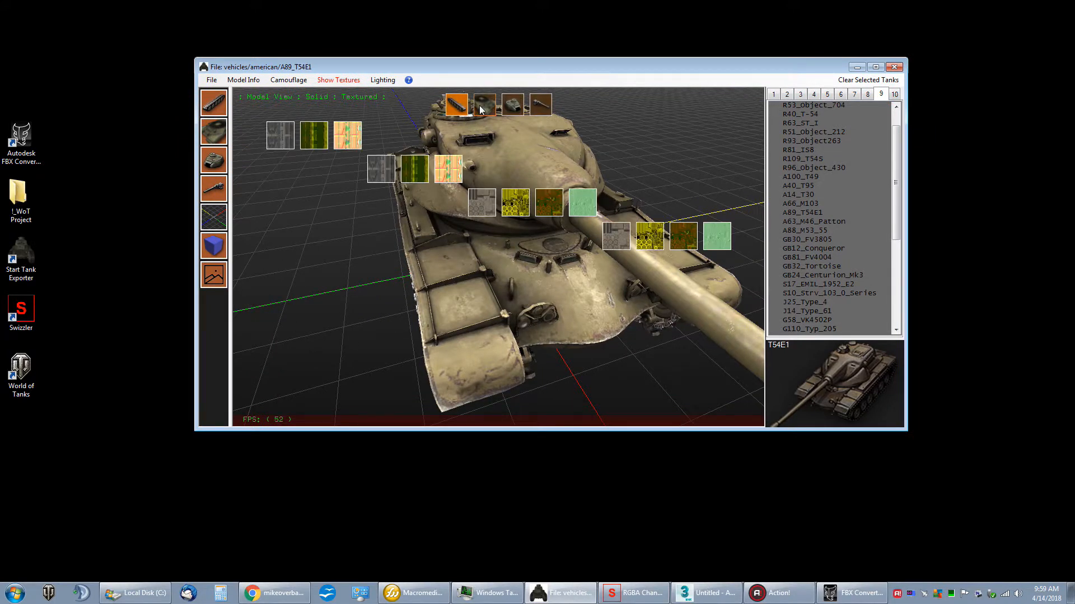
{"action": "left_click", "coordinate": [481, 109]}
{"action": "left_click", "coordinate": [510, 107]}
{"action": "left_click", "coordinate": [535, 106]}
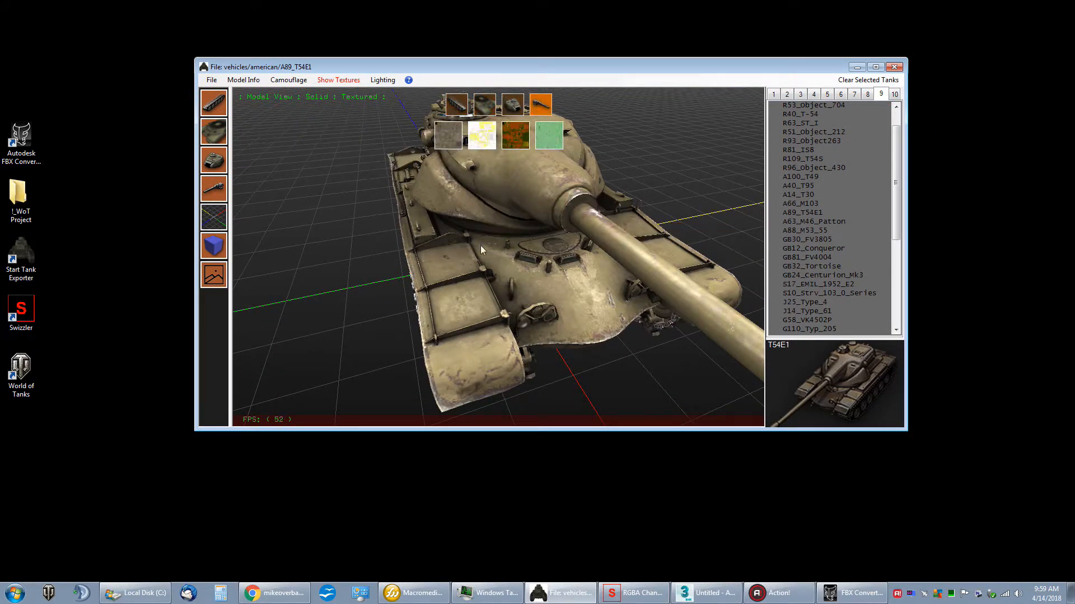
Step: Bring up the track textures again and examine the tank's tracks and front from several angles
{"action": "left_click", "coordinate": [463, 104]}
{"action": "left_click_drag", "start_coordinate": [369, 184], "coordinate": [426, 260]}
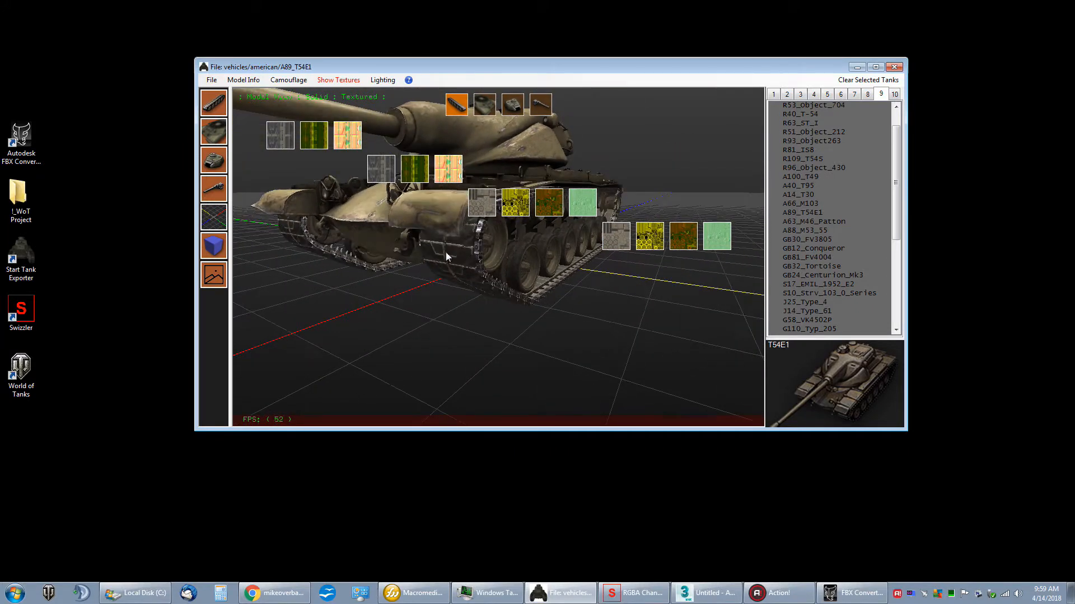
{"action": "left_click_drag", "start_coordinate": [474, 256], "coordinate": [560, 261]}
{"action": "left_click_drag", "start_coordinate": [453, 249], "coordinate": [416, 207]}
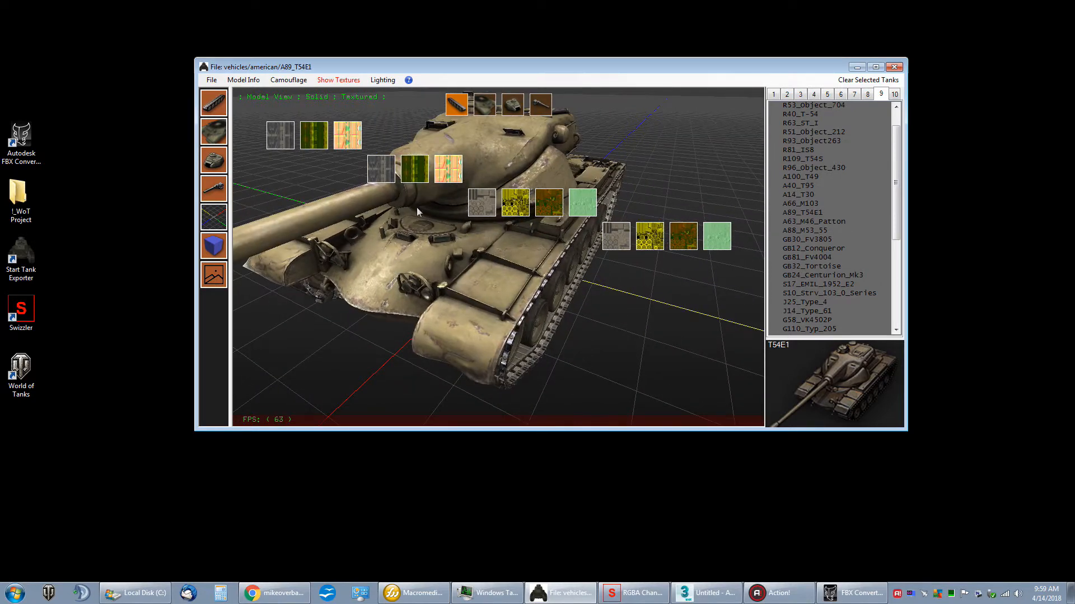
{"action": "left_click_drag", "start_coordinate": [458, 108], "coordinate": [487, 179]}
Step: Show the hull's textures and open its color texture in the Texture Viewer, placed beside the gun
{"action": "left_click", "coordinate": [480, 106]}
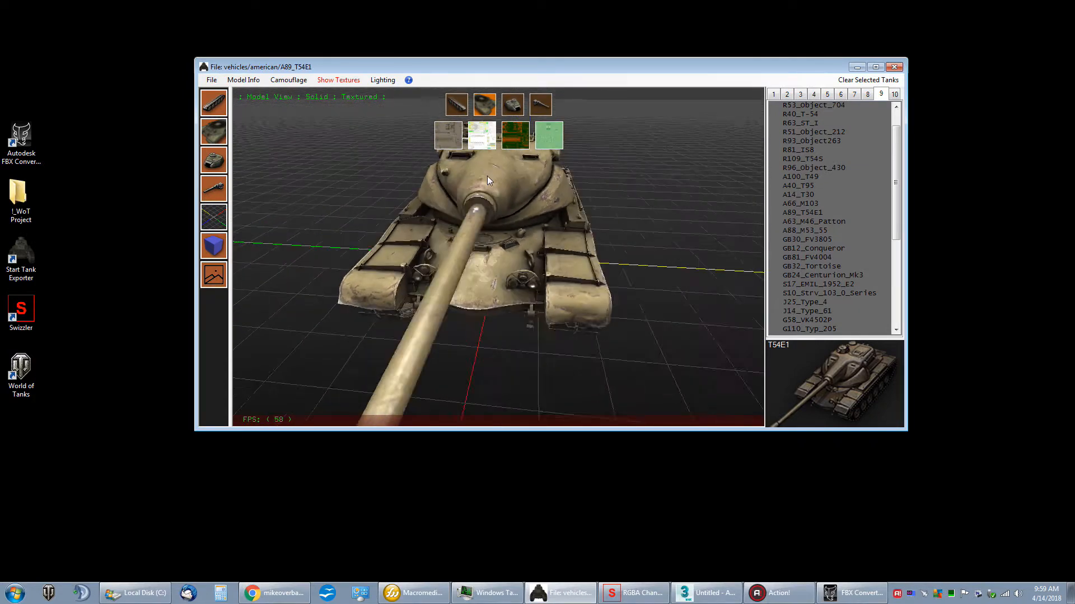
{"action": "left_click", "coordinate": [448, 135]}
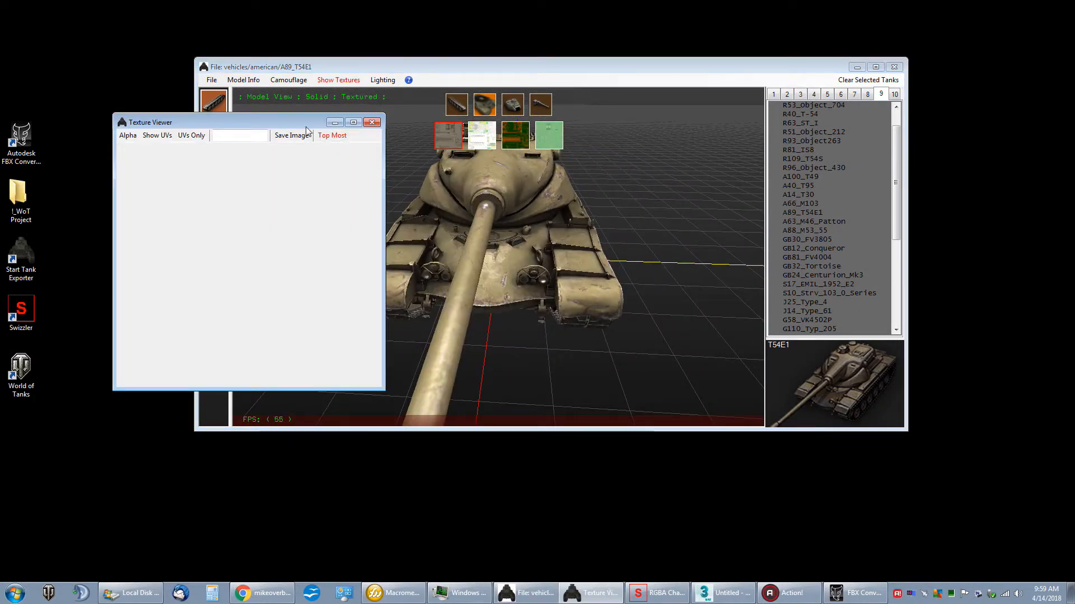
{"action": "left_click_drag", "start_coordinate": [230, 126], "coordinate": [610, 129]}
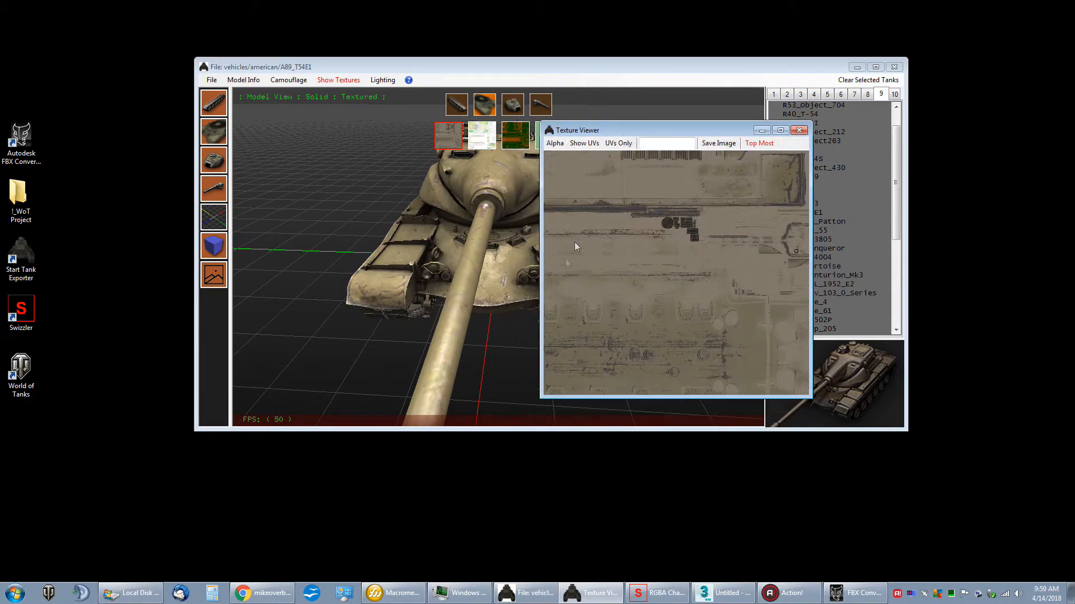
{"action": "left_click_drag", "start_coordinate": [579, 257], "coordinate": [658, 248]}
Step: View the hull's other three textures one after another in the Texture Viewer
{"action": "left_click", "coordinate": [481, 141]}
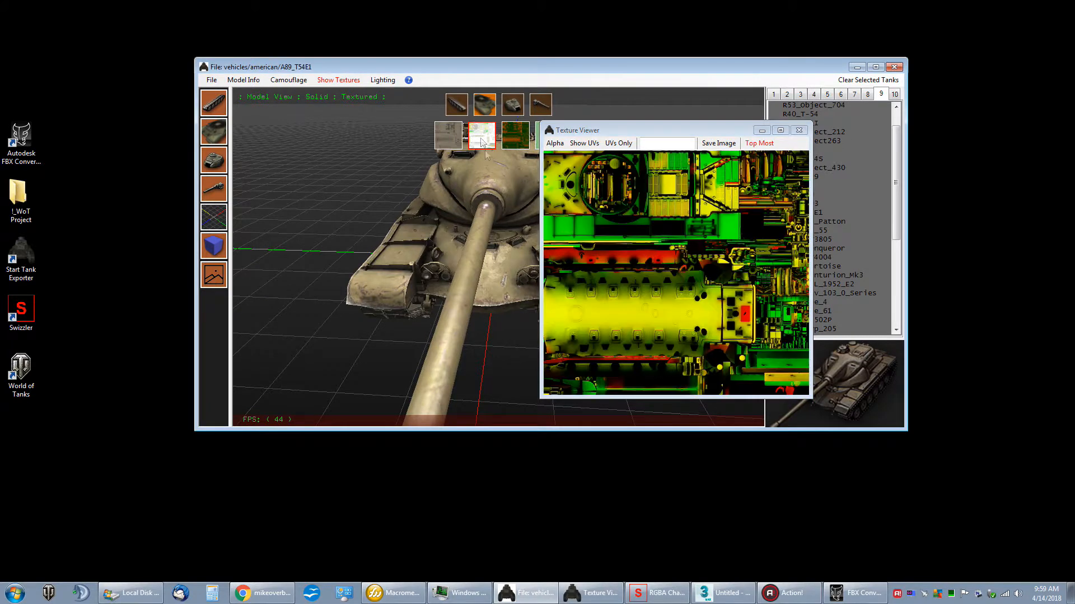
{"action": "left_click_drag", "start_coordinate": [618, 133], "coordinate": [643, 125]}
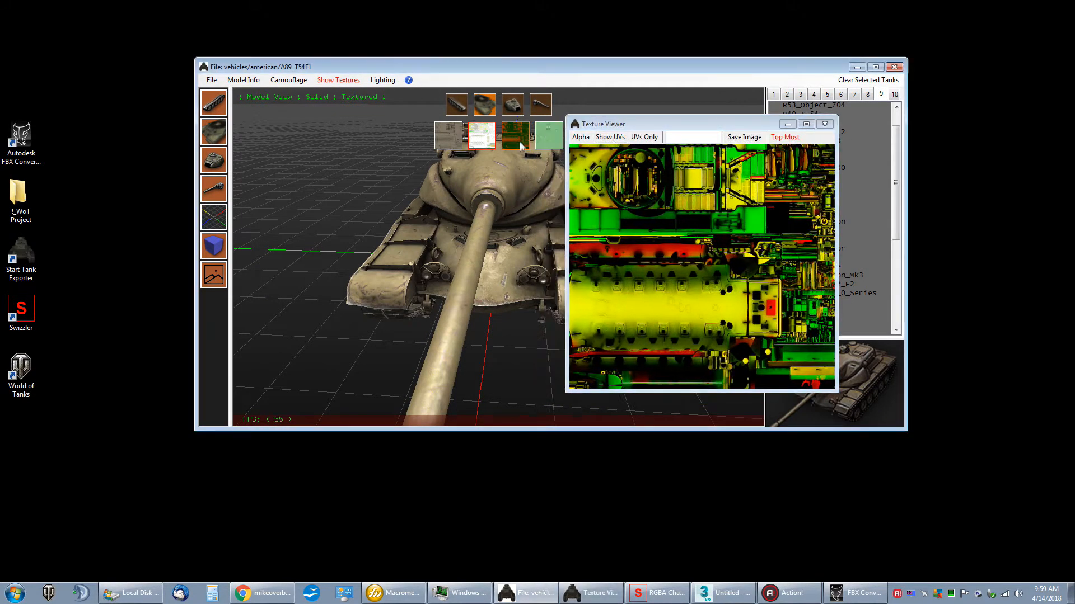
{"action": "left_click", "coordinate": [515, 135]}
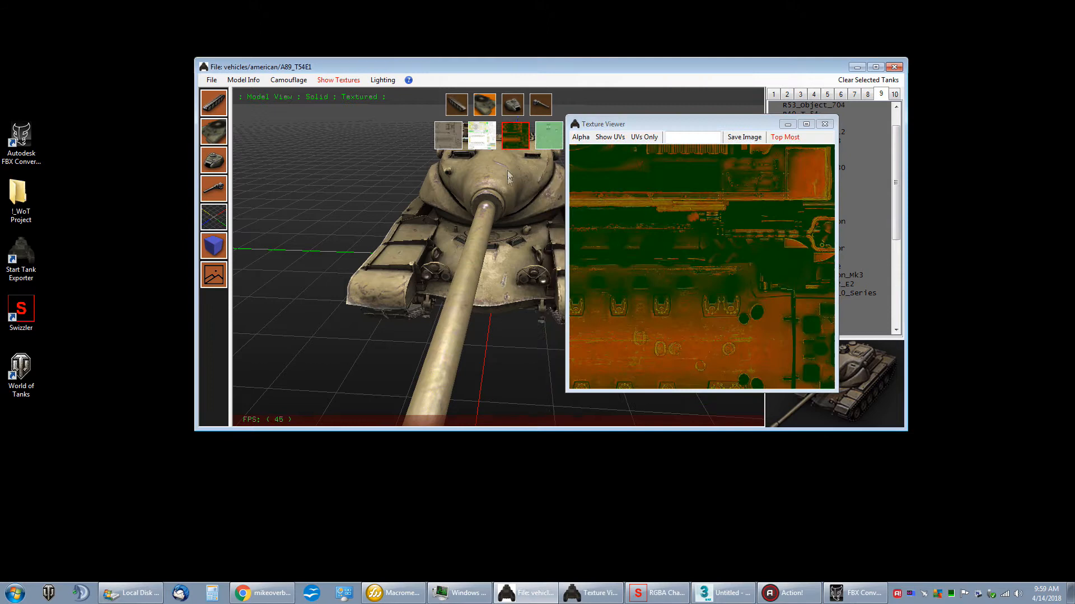
{"action": "left_click", "coordinate": [549, 141]}
{"action": "left_click", "coordinate": [630, 169]}
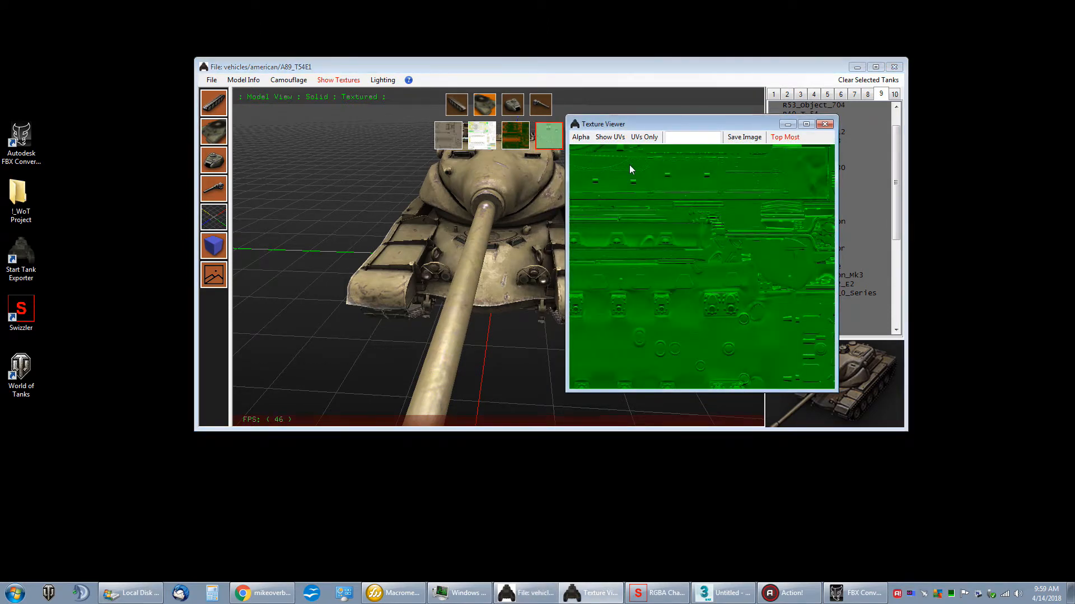
Step: Display the hull's green-and-orange metallic map in the Texture Viewer and reposition the viewer beside the gun
{"action": "left_click_drag", "start_coordinate": [630, 164], "coordinate": [680, 216]}
{"action": "left_click", "coordinate": [515, 136]}
{"action": "left_click_drag", "start_coordinate": [685, 128], "coordinate": [658, 139]}
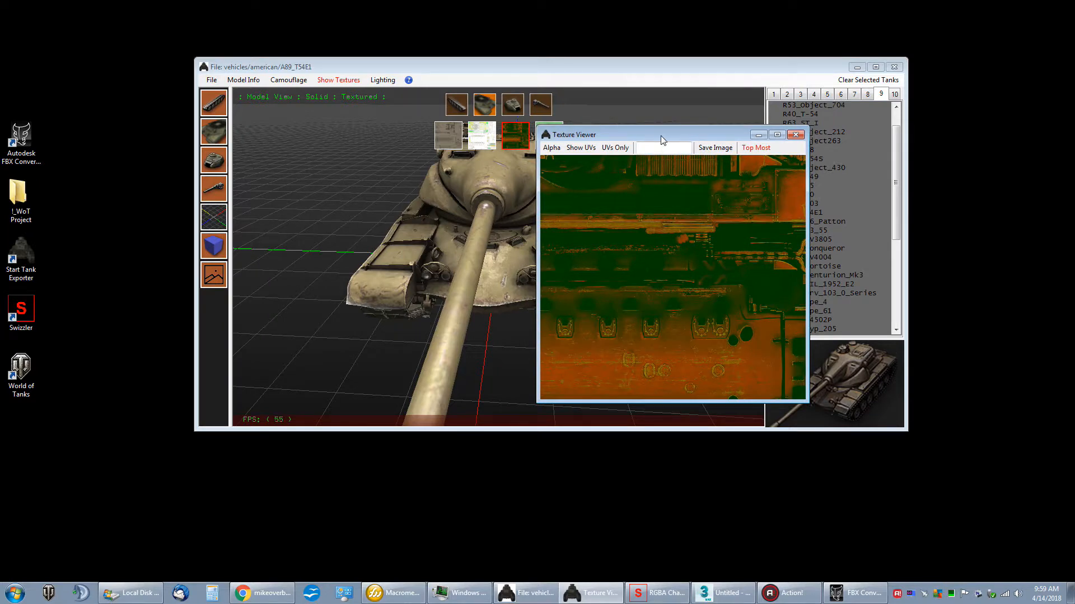
Step: Show only the hull's UV layout in the Texture Viewer, examine it at 163% zoom, and close the viewer
{"action": "left_click", "coordinate": [608, 149]}
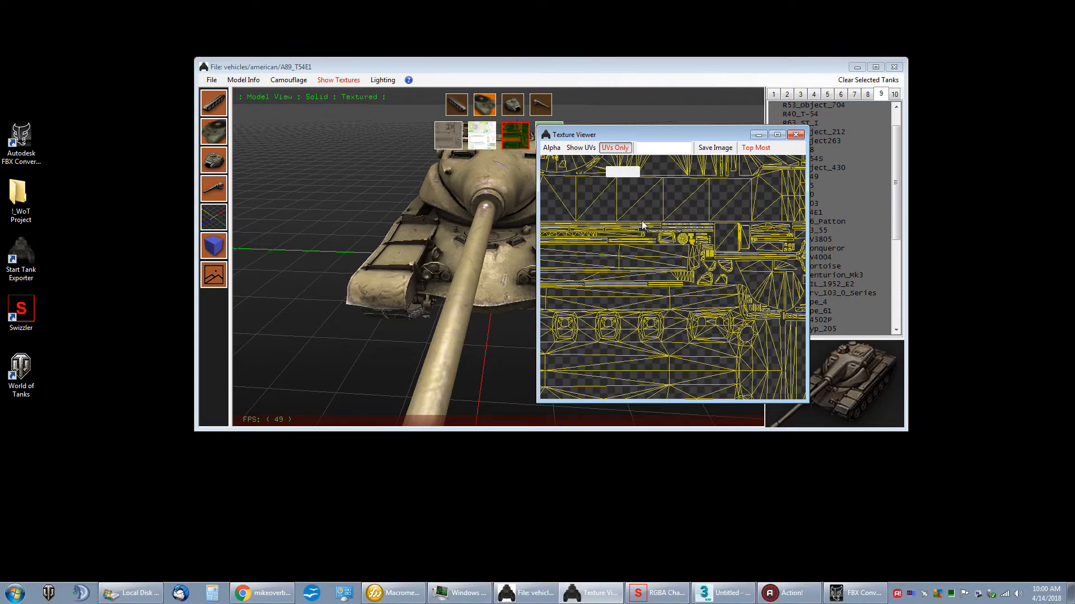
{"action": "scroll", "coordinate": [644, 235], "scroll_direction": "up", "scroll_amount": 5}
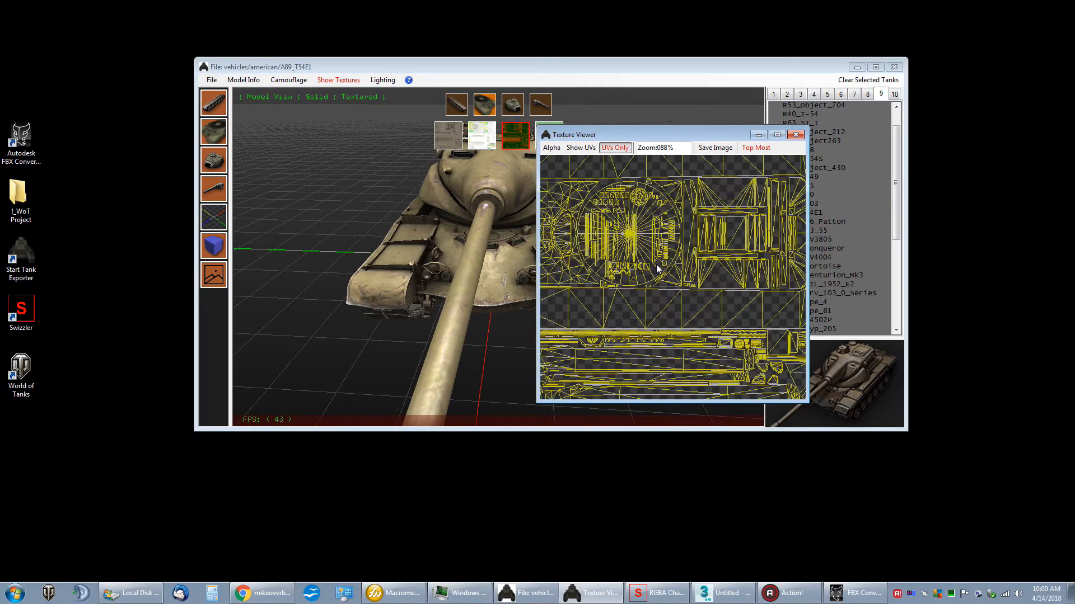
{"action": "scroll", "coordinate": [651, 254], "scroll_direction": "up", "scroll_amount": 3}
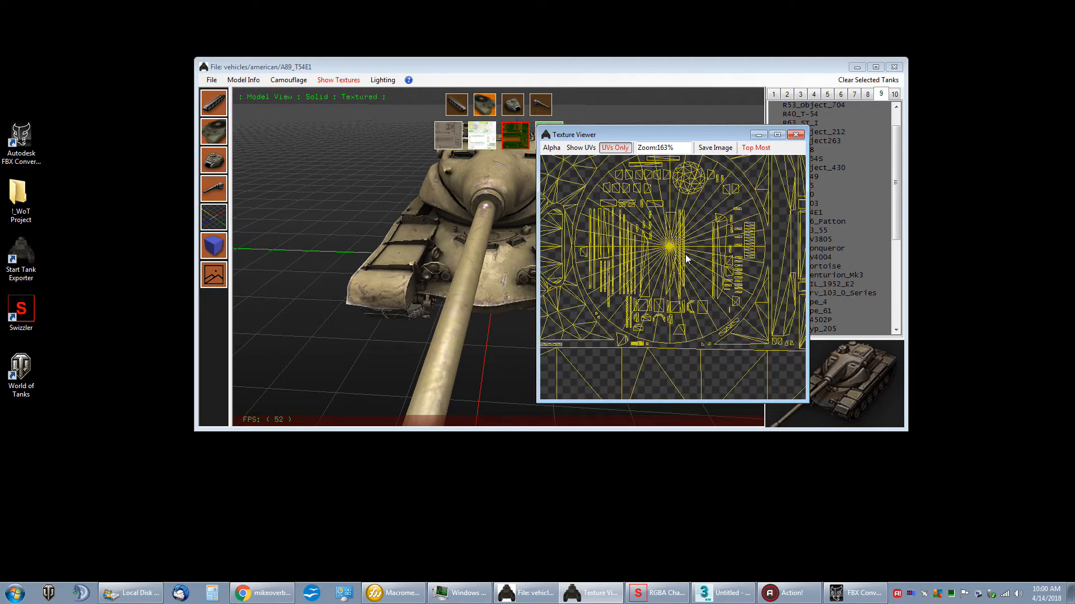
{"action": "left_click_drag", "start_coordinate": [629, 226], "coordinate": [657, 252]}
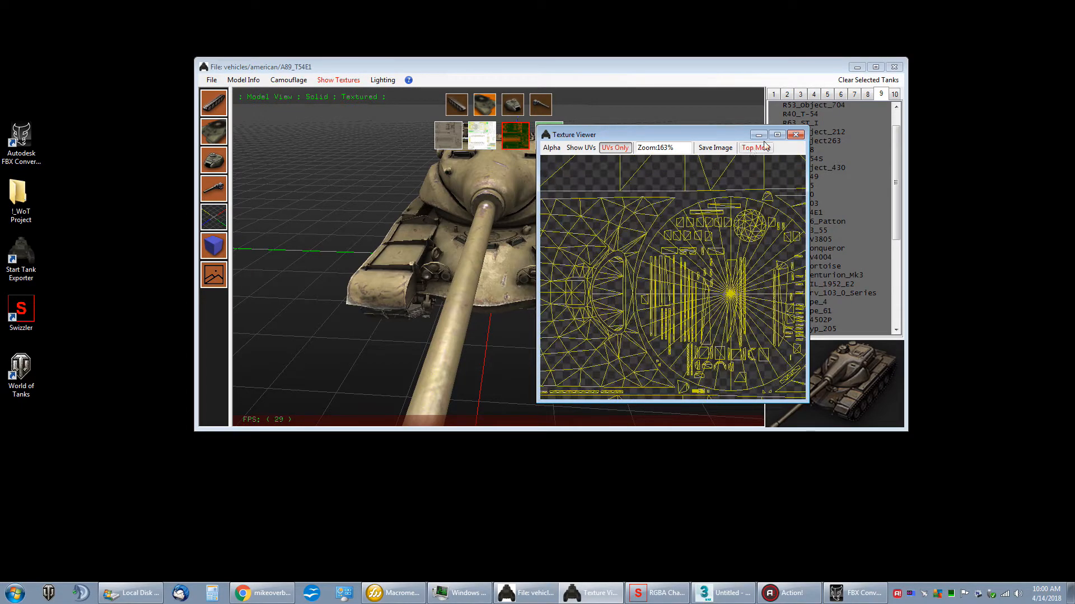
{"action": "left_click", "coordinate": [797, 135]}
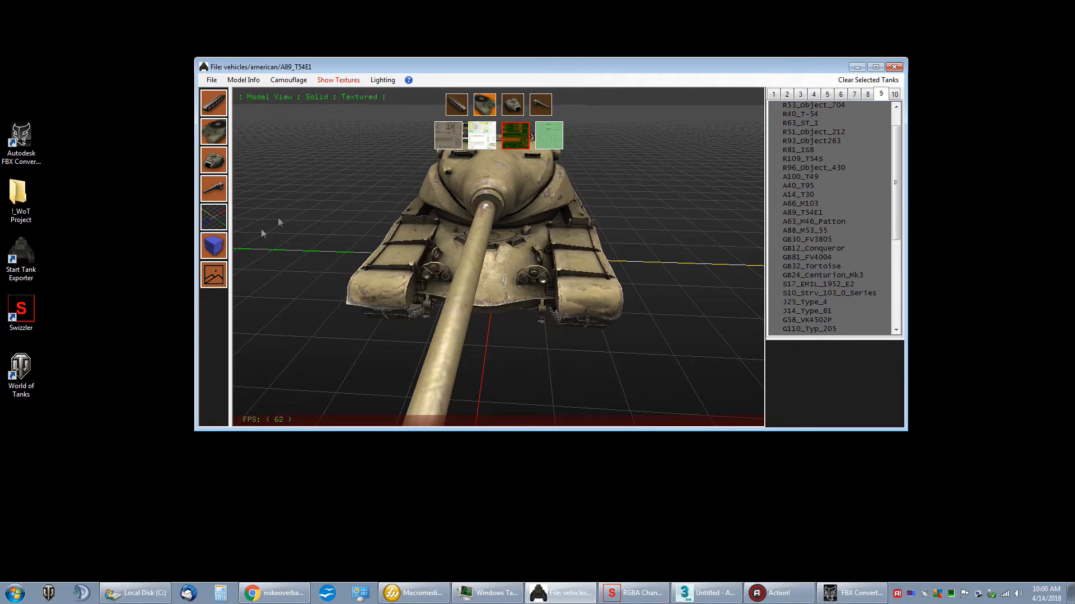
Step: Hide the texture selection and start an FBX export of the A89_T54E1 tank
{"action": "left_click_drag", "start_coordinate": [233, 278], "coordinate": [634, 253]}
{"action": "right_click", "coordinate": [801, 211]}
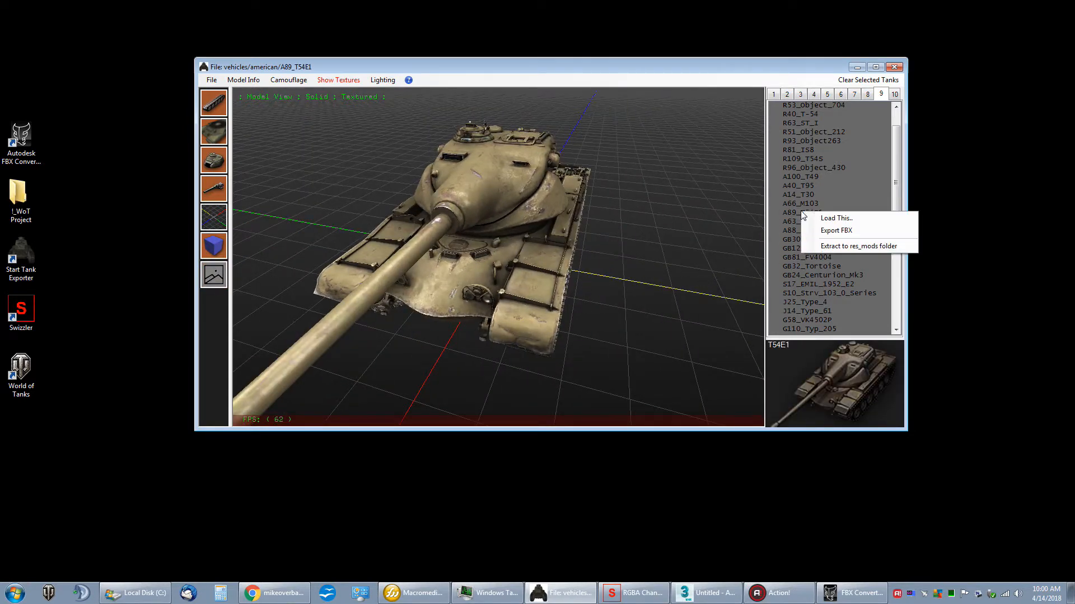
{"action": "left_click", "coordinate": [837, 231]}
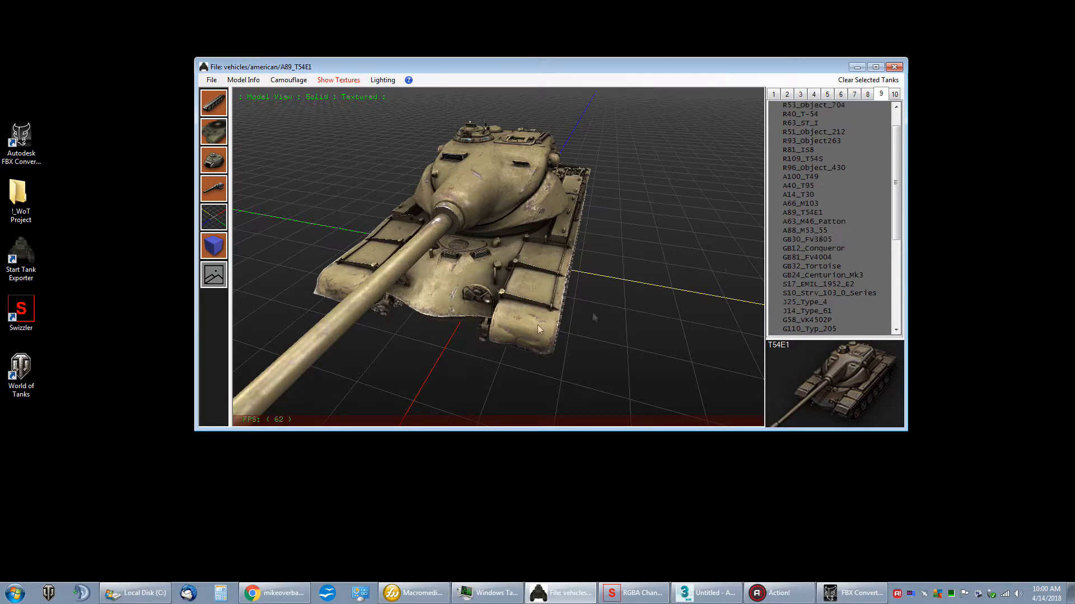
{"action": "left_click_drag", "start_coordinate": [446, 91], "coordinate": [575, 100]}
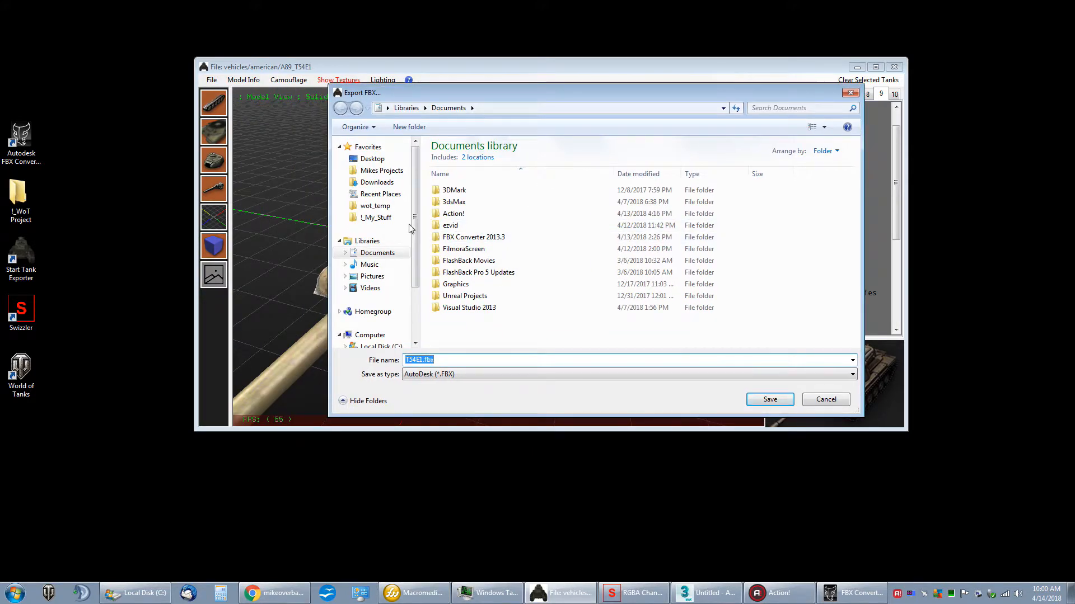
Step: Choose the !_WoT Project folder on the desktop as the export destination
{"action": "mouse_move", "coordinate": [412, 230]}
{"action": "left_mouse_down"}
{"action": "mouse_move", "coordinate": [416, 253]}
{"action": "mouse_move", "coordinate": [416, 228]}
{"action": "left_mouse_up"}
{"action": "left_click", "coordinate": [372, 159]}
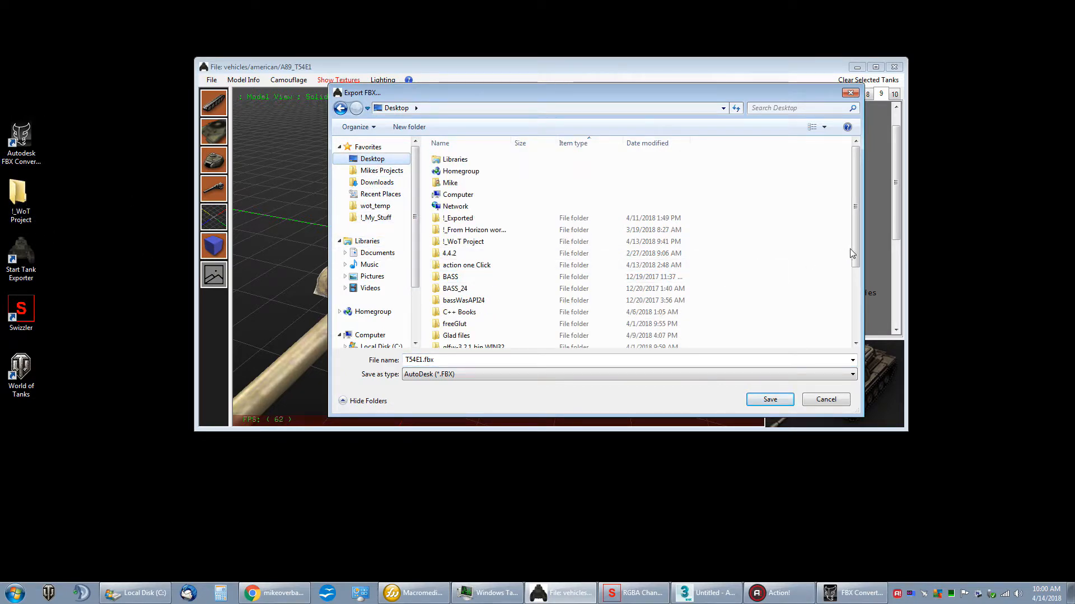
{"action": "left_click_drag", "start_coordinate": [855, 252], "coordinate": [857, 312]}
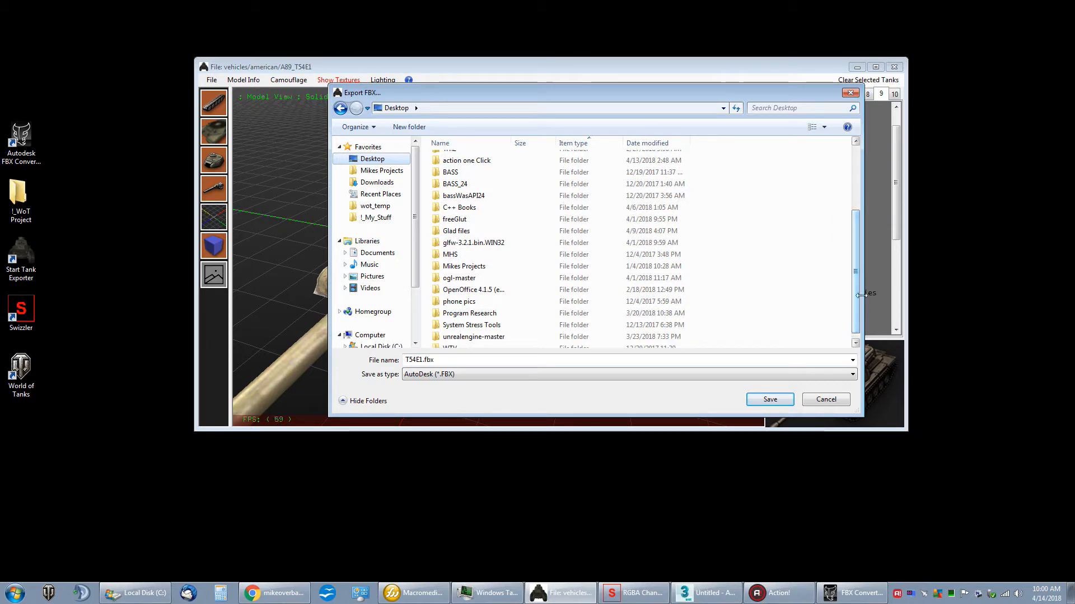
{"action": "left_click_drag", "start_coordinate": [858, 318], "coordinate": [857, 222]}
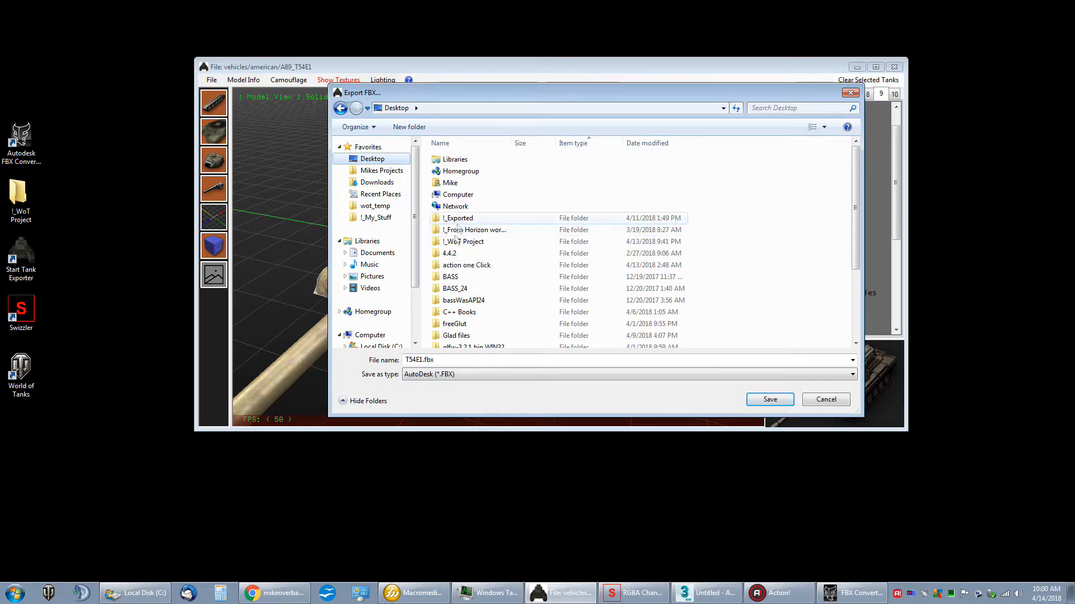
{"action": "left_click", "coordinate": [463, 242]}
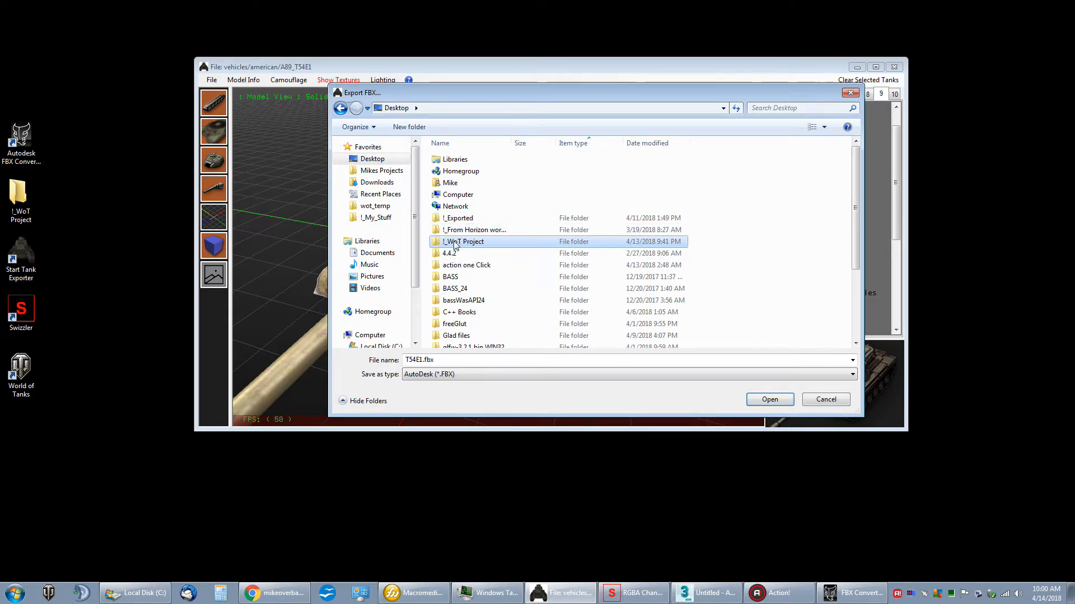
{"action": "double_click", "coordinate": [455, 244]}
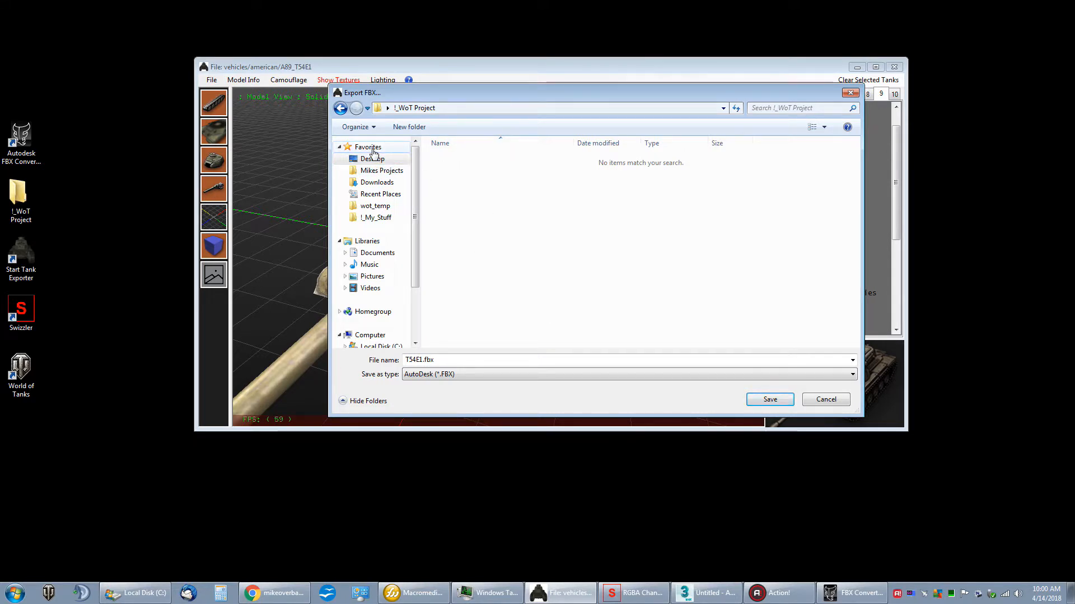
Step: Add the !_WoT Project folder to the file dialog's favorites and select it there
{"action": "right_click", "coordinate": [373, 150]}
{"action": "left_click", "coordinate": [425, 215]}
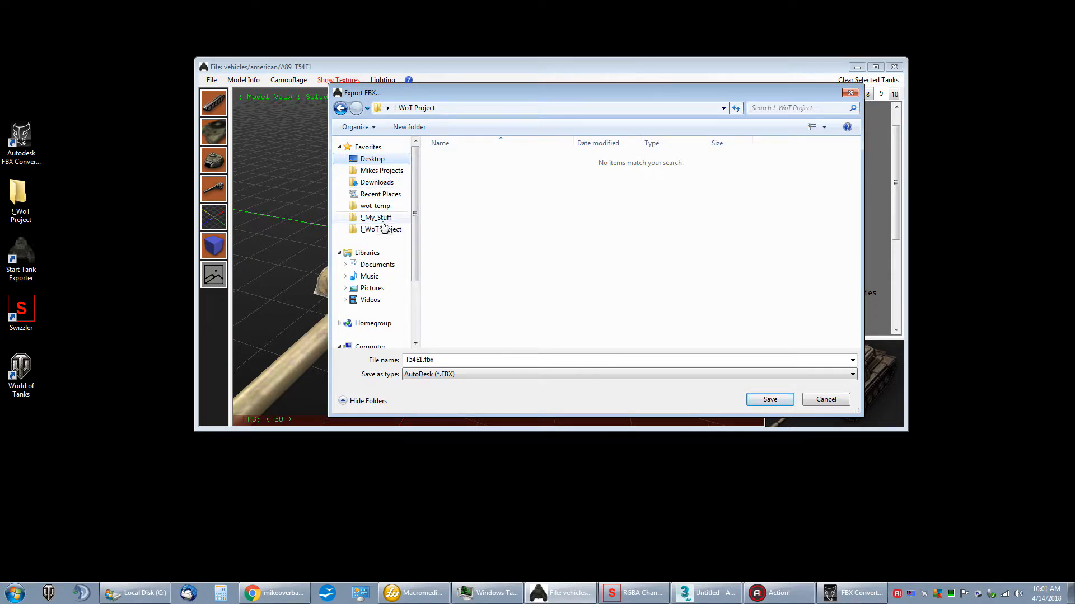
{"action": "left_click", "coordinate": [383, 220]}
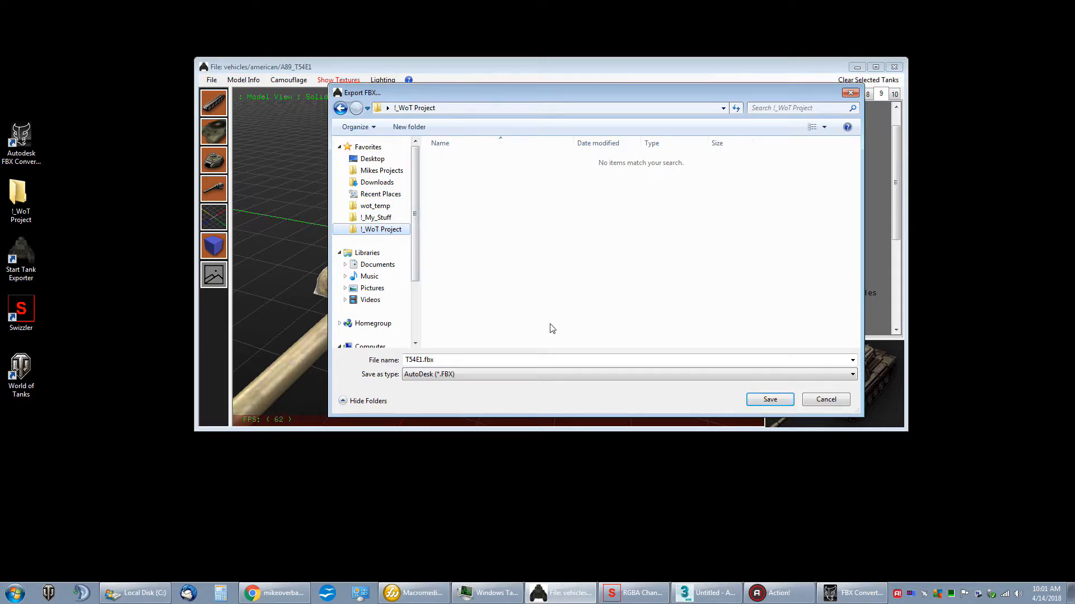
Step: Export the tank as T54E1.fbx with Export Textures and Create Binary FBX file enabled and both UV flips off
{"action": "left_click", "coordinate": [770, 400]}
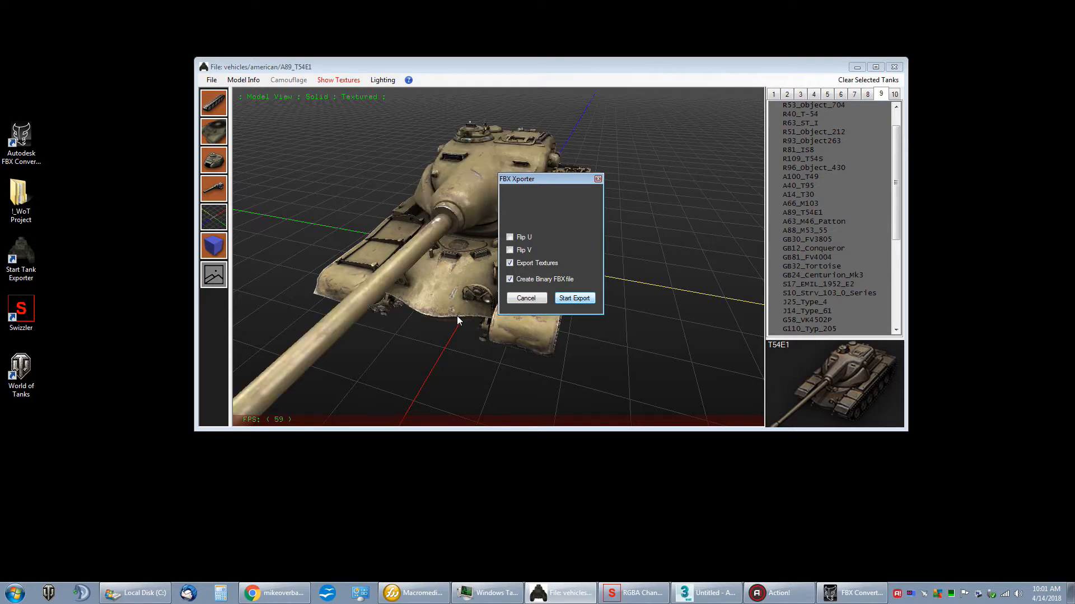
{"action": "mouse_move", "coordinate": [418, 226]}
{"action": "left_mouse_down"}
{"action": "mouse_move", "coordinate": [443, 233]}
{"action": "mouse_move", "coordinate": [426, 241]}
{"action": "left_mouse_up"}
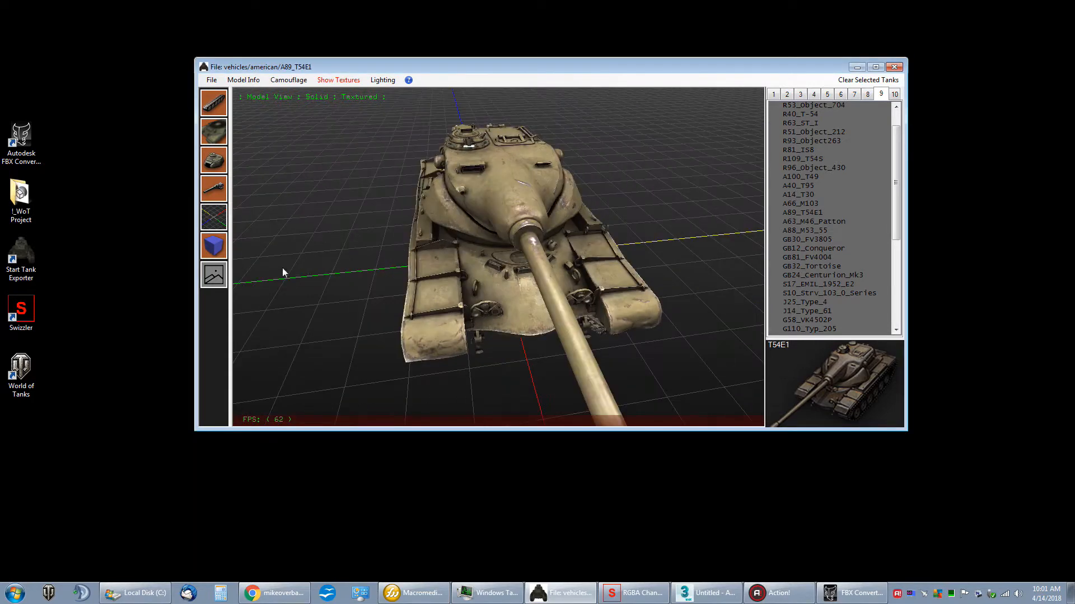
Step: Open the !_WoT Project folder, examine the exported FBX file and the textures in A89_T54E1, and close the folder
{"action": "double_click", "coordinate": [22, 195]}
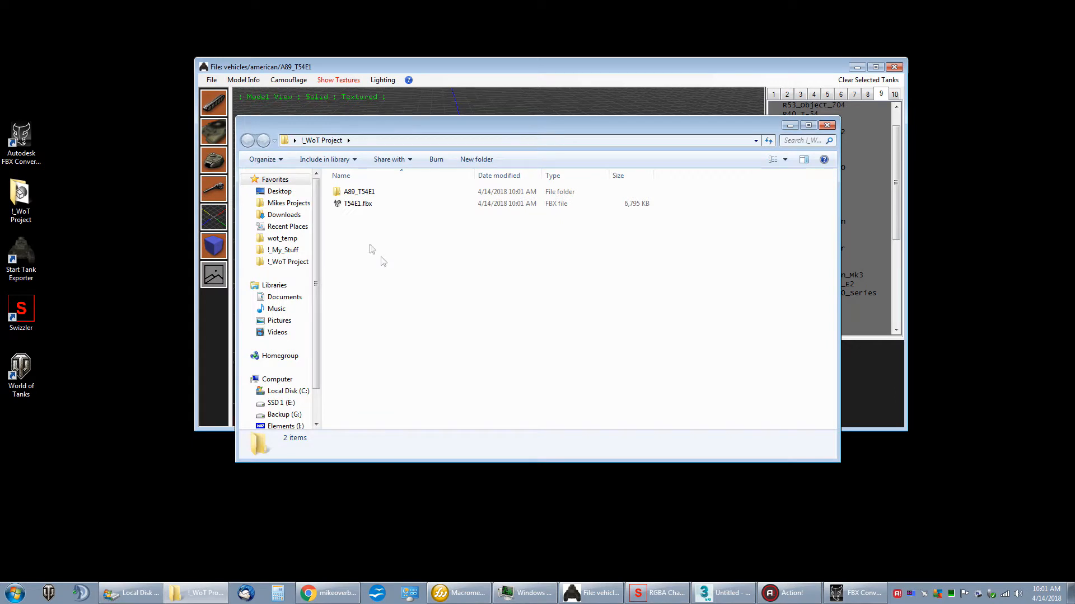
{"action": "double_click", "coordinate": [357, 193]}
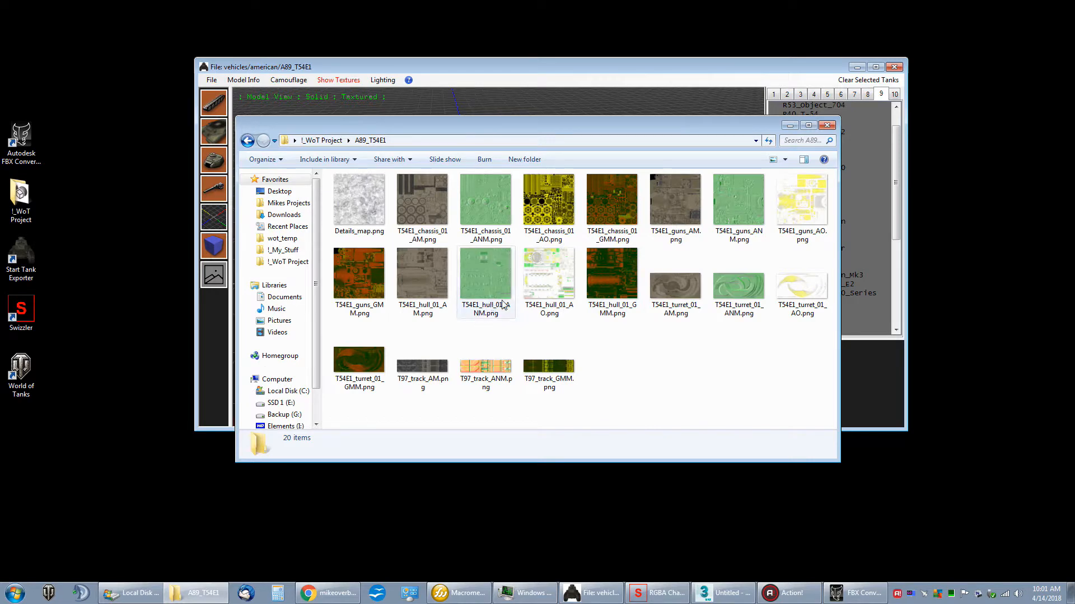
{"action": "left_click_drag", "start_coordinate": [485, 121], "coordinate": [496, 149]}
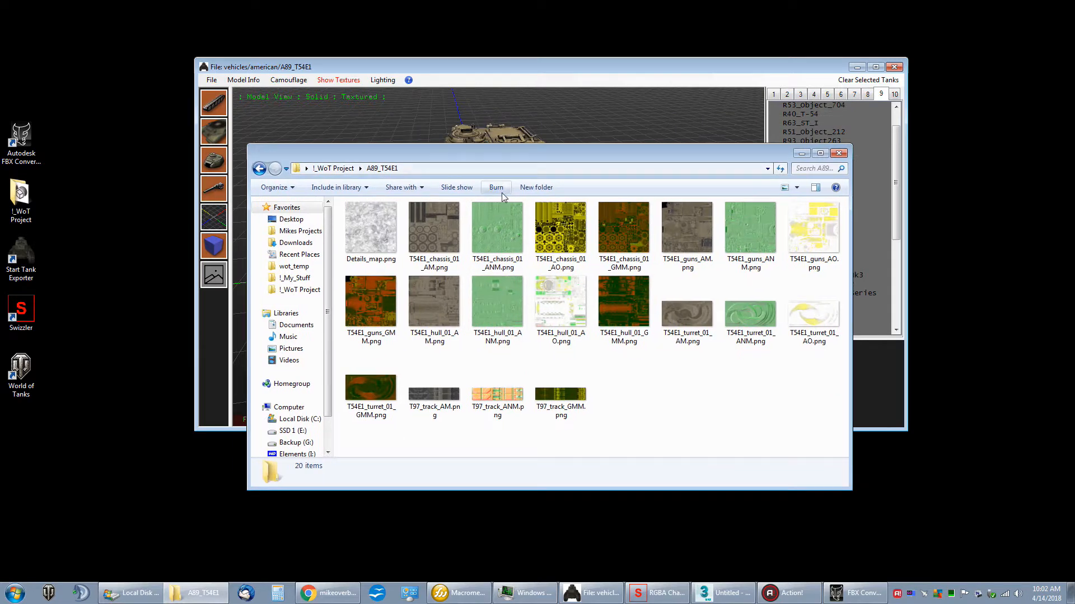
{"action": "left_click", "coordinate": [334, 170]}
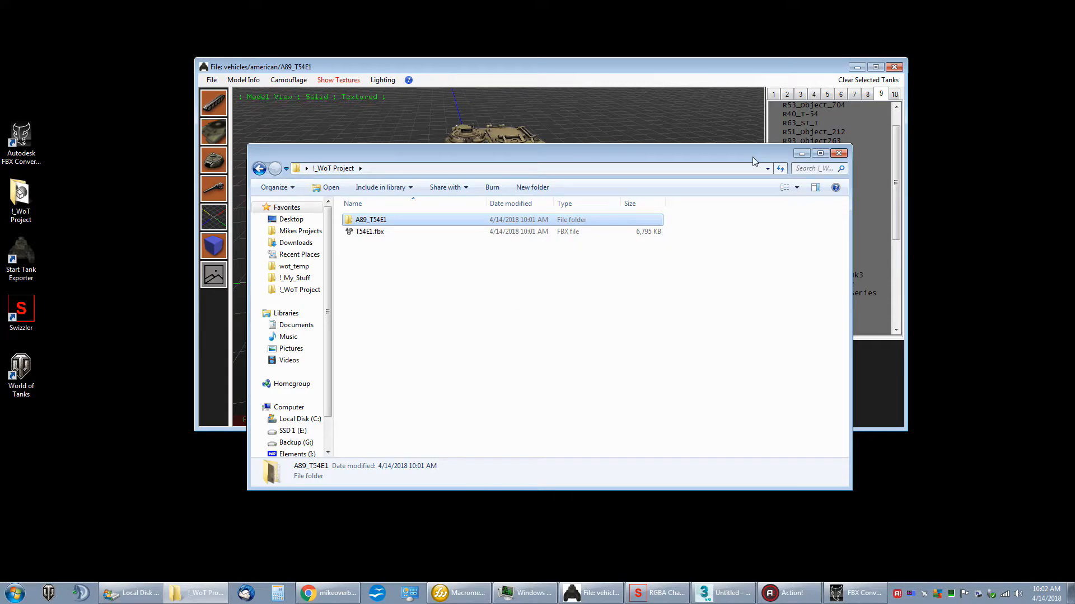
{"action": "left_click_drag", "start_coordinate": [753, 161], "coordinate": [769, 186]}
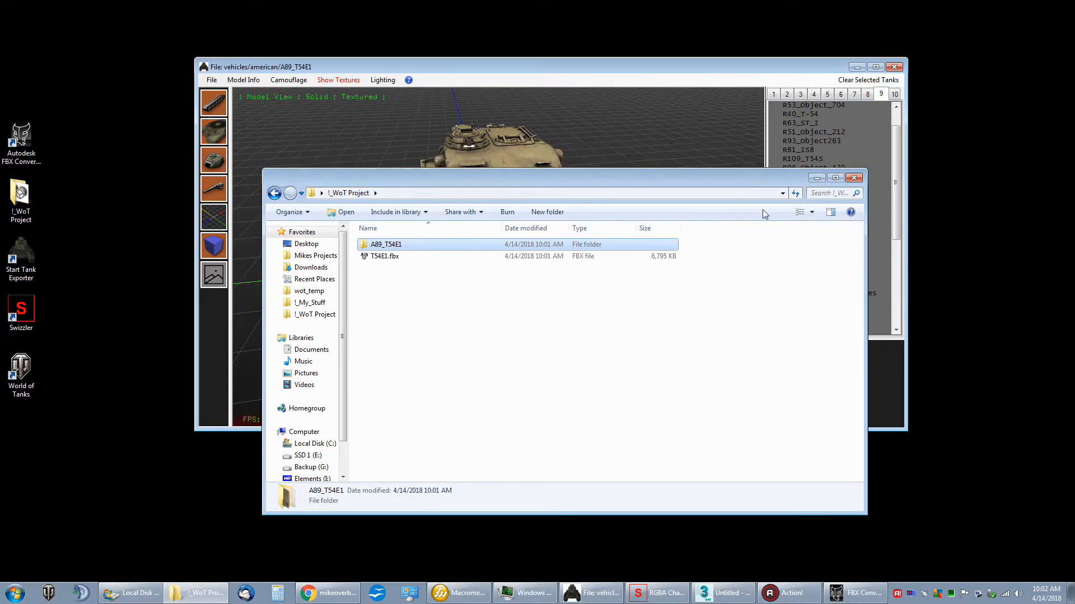
{"action": "left_click", "coordinate": [854, 178]}
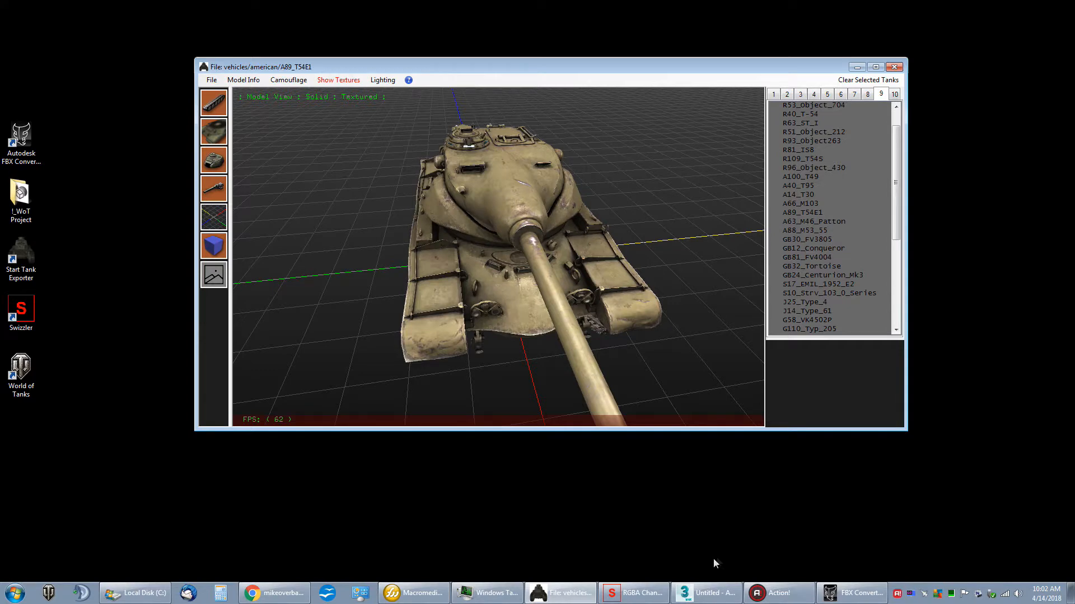
Step: Switch to 3ds Max and apply a custom display unit scale of 1 = 10.0 Centimeters
{"action": "left_click", "coordinate": [706, 593]}
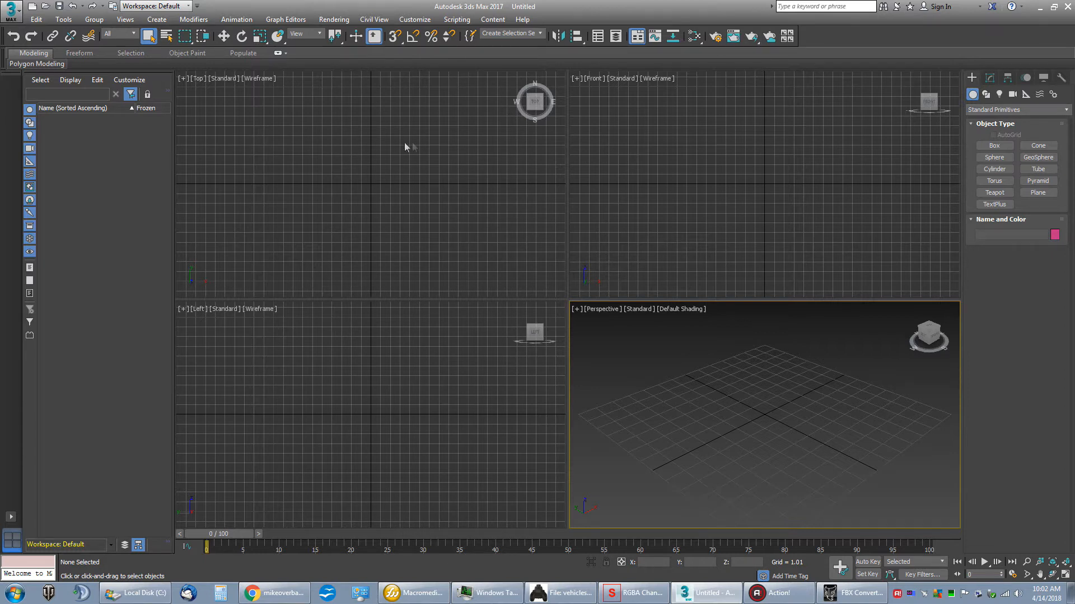
{"action": "left_click", "coordinate": [414, 19]}
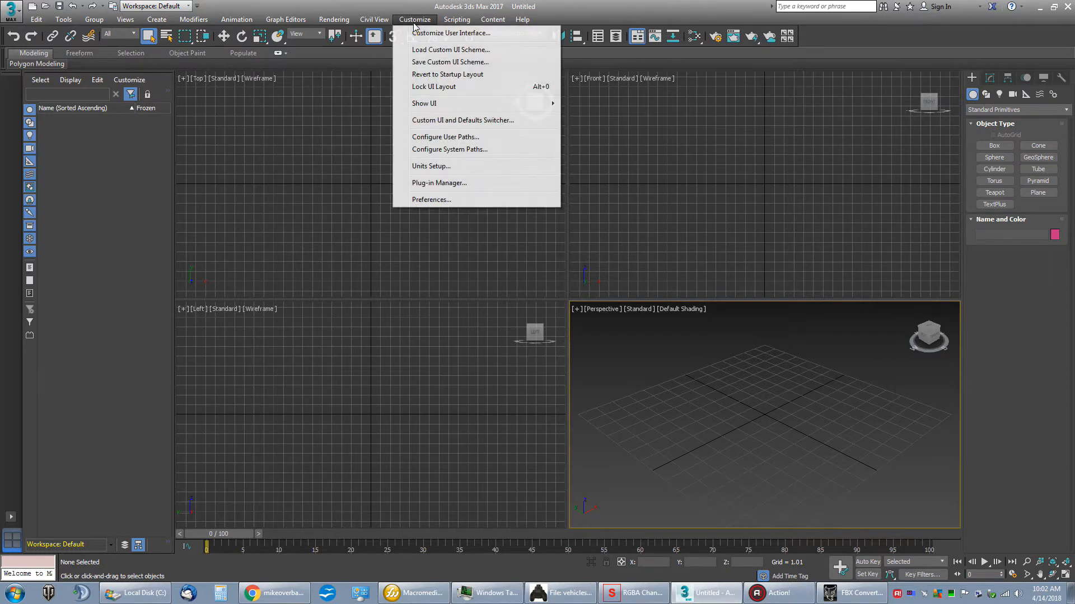
{"action": "left_click", "coordinate": [417, 166]}
{"action": "left_click_drag", "start_coordinate": [518, 185], "coordinate": [444, 128]}
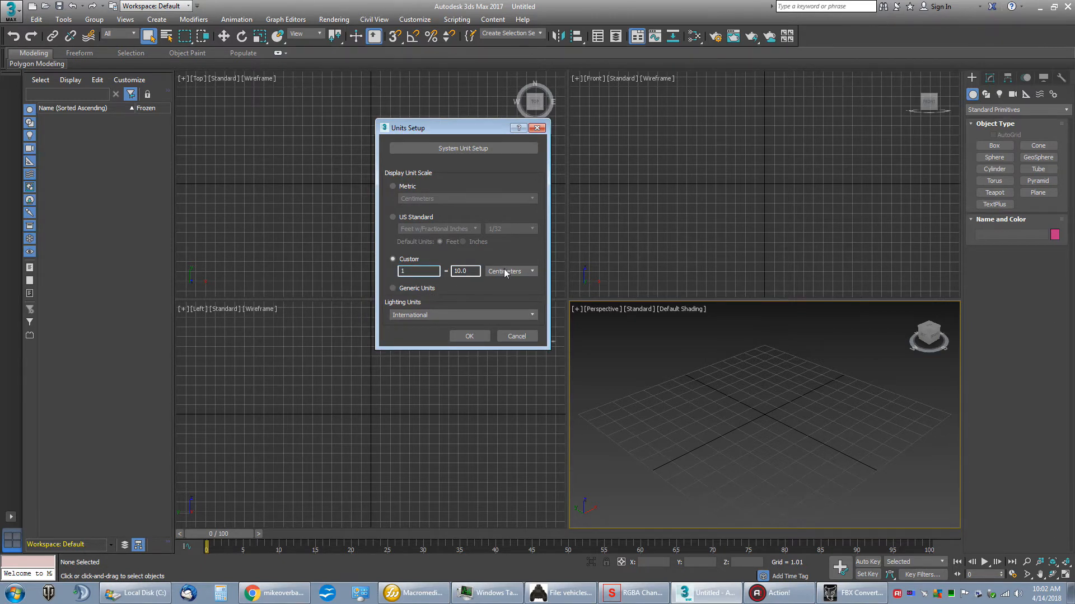
{"action": "left_click", "coordinate": [469, 336]}
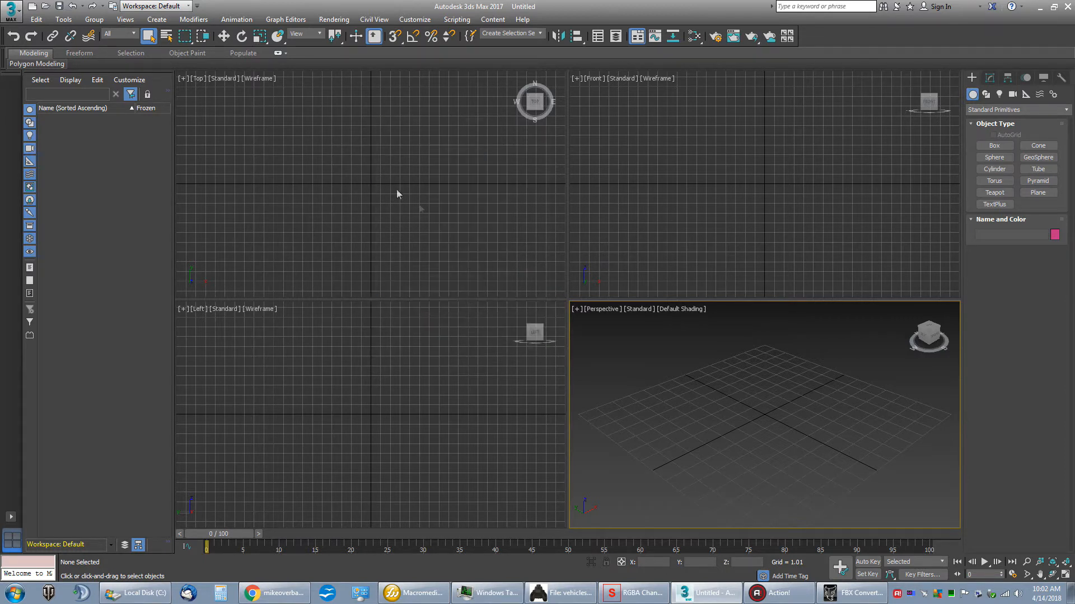
Step: Start importing T54E1.fbx from the !_WoT Project folder on the desktop
{"action": "left_click", "coordinate": [10, 10]}
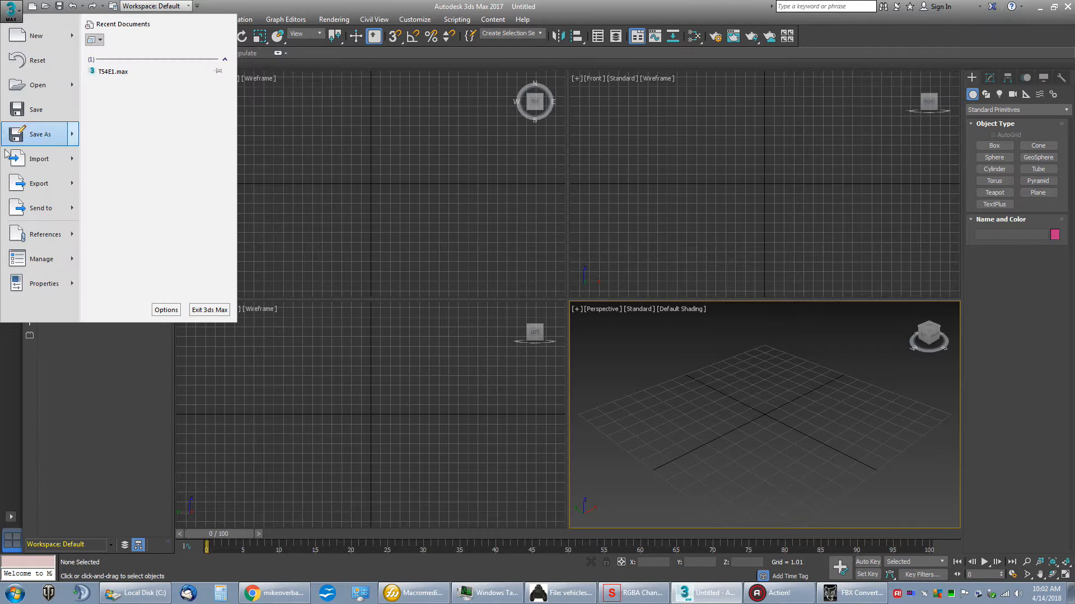
{"action": "left_click", "coordinate": [36, 159]}
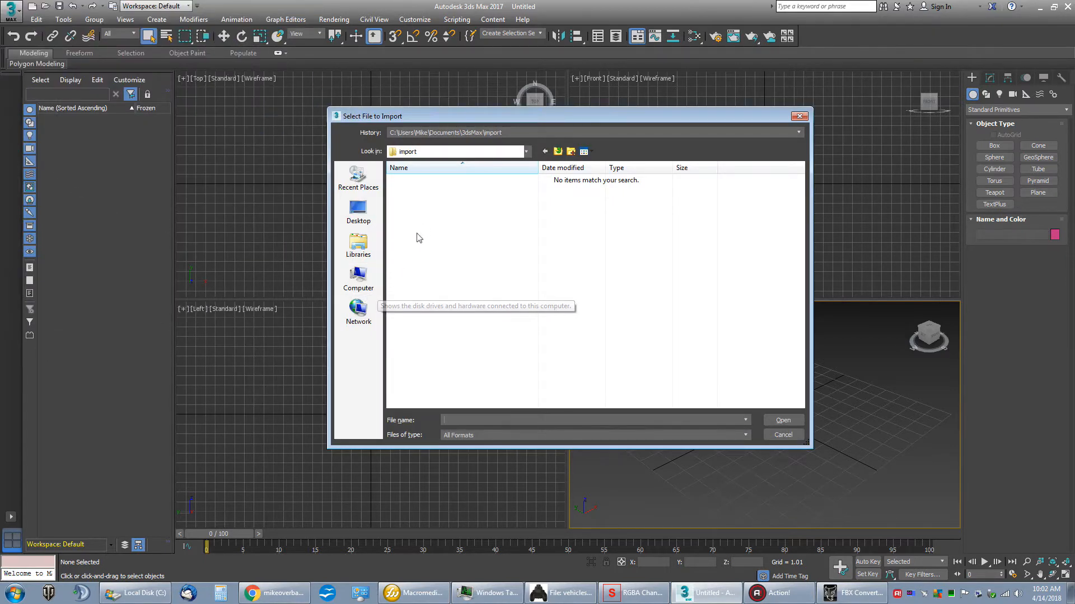
{"action": "left_click", "coordinate": [358, 212]}
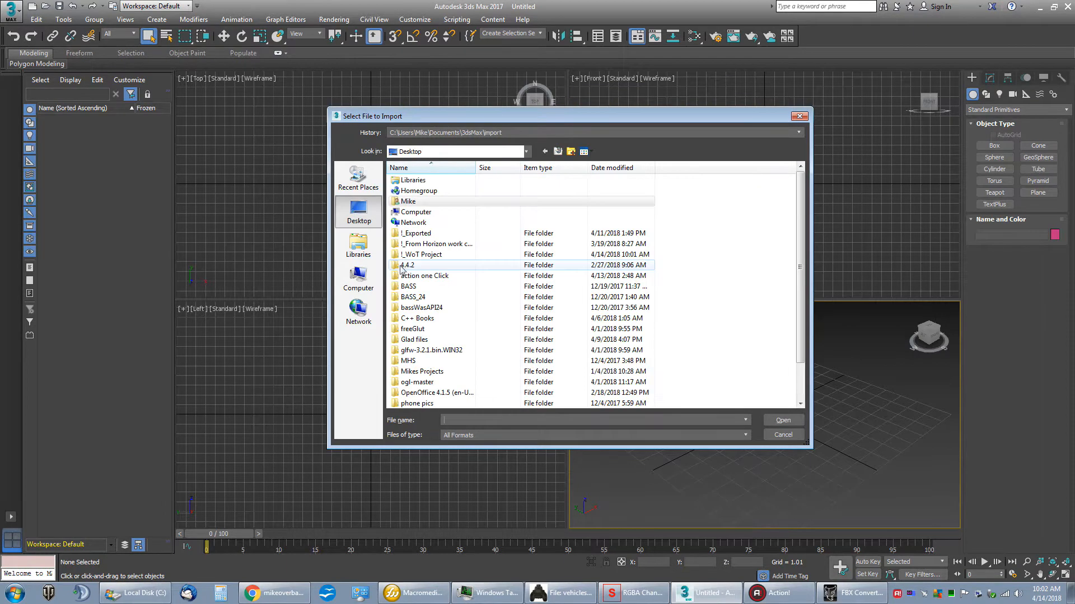
{"action": "double_click", "coordinate": [410, 255]}
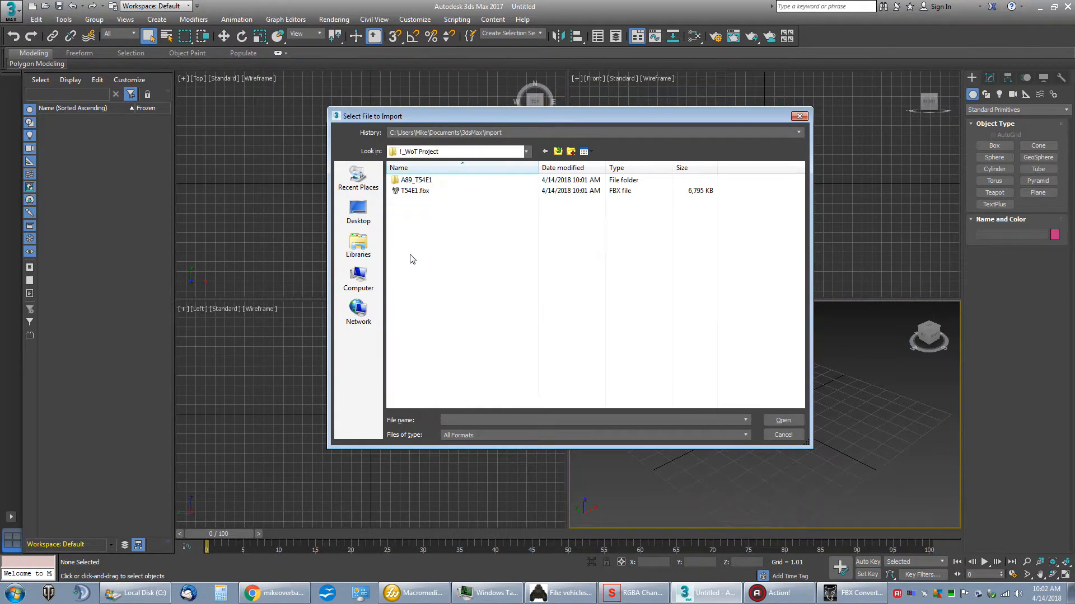
{"action": "double_click", "coordinate": [416, 192]}
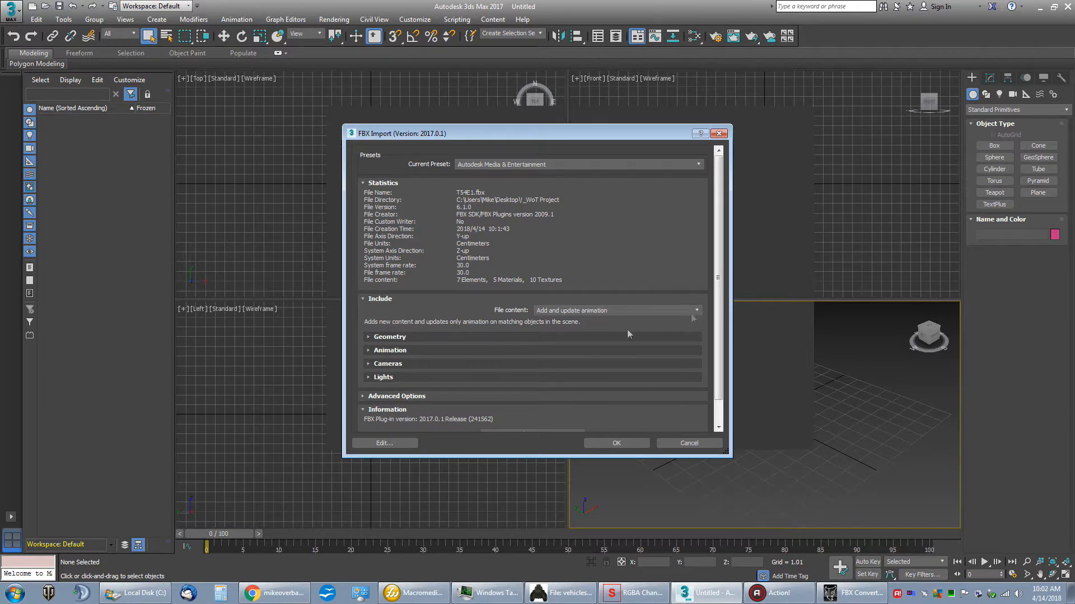
Step: Review the Geometry and Animation import options and turn off Animation for the FBX import
{"action": "scroll", "coordinate": [708, 319], "scroll_direction": "down", "scroll_amount": 1}
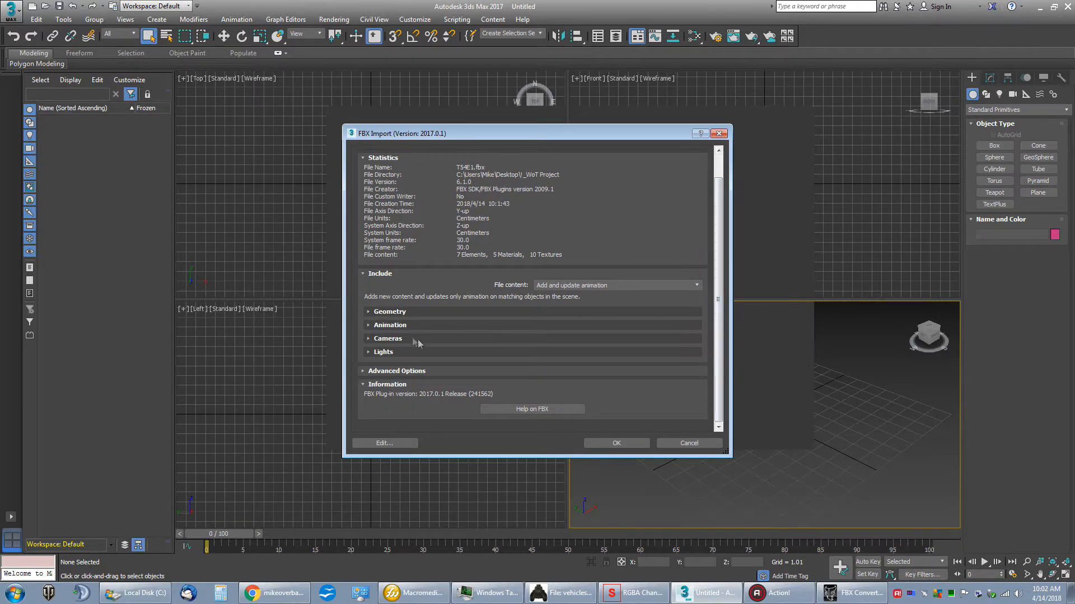
{"action": "left_click", "coordinate": [370, 315]}
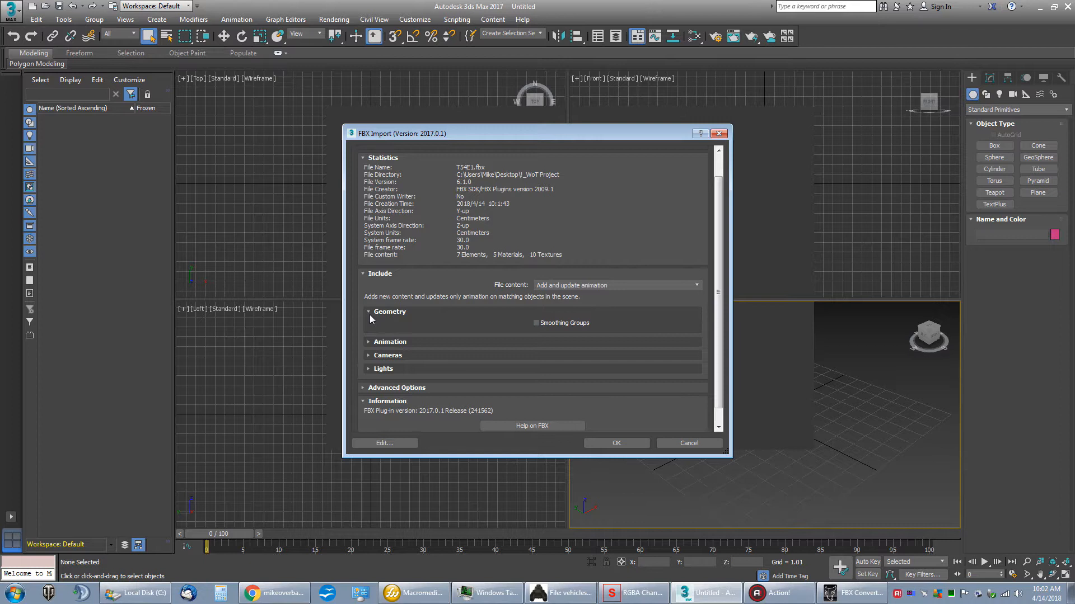
{"action": "left_click", "coordinate": [368, 342]}
{"action": "scroll", "coordinate": [368, 359], "scroll_direction": "down", "scroll_amount": 3}
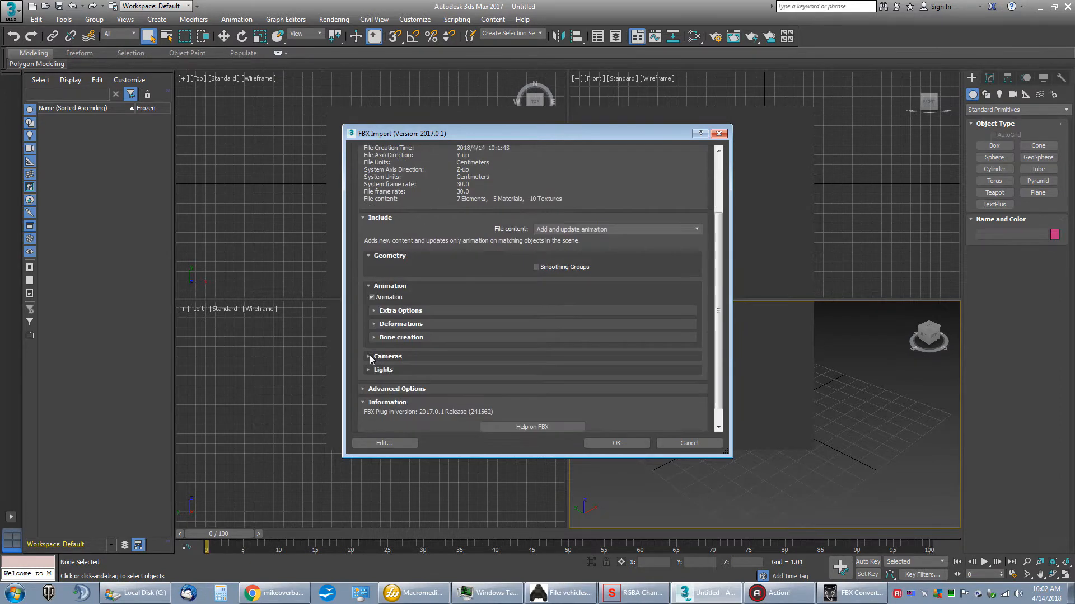
{"action": "left_click", "coordinate": [374, 297]}
{"action": "left_click", "coordinate": [373, 295]}
{"action": "left_click", "coordinate": [371, 280]}
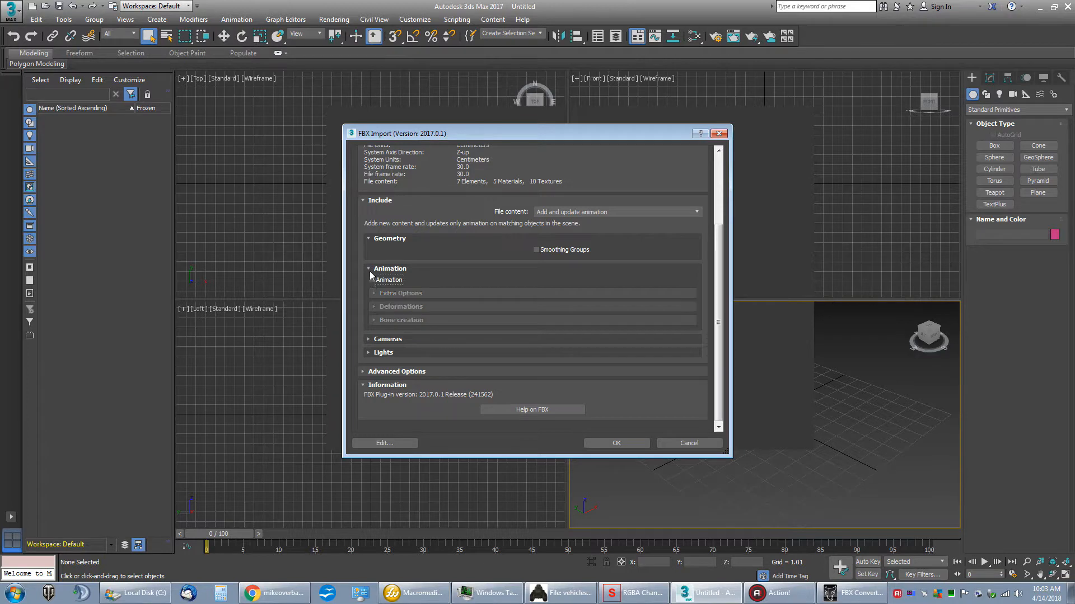
{"action": "left_click", "coordinate": [370, 269]}
{"action": "left_click", "coordinate": [371, 297]}
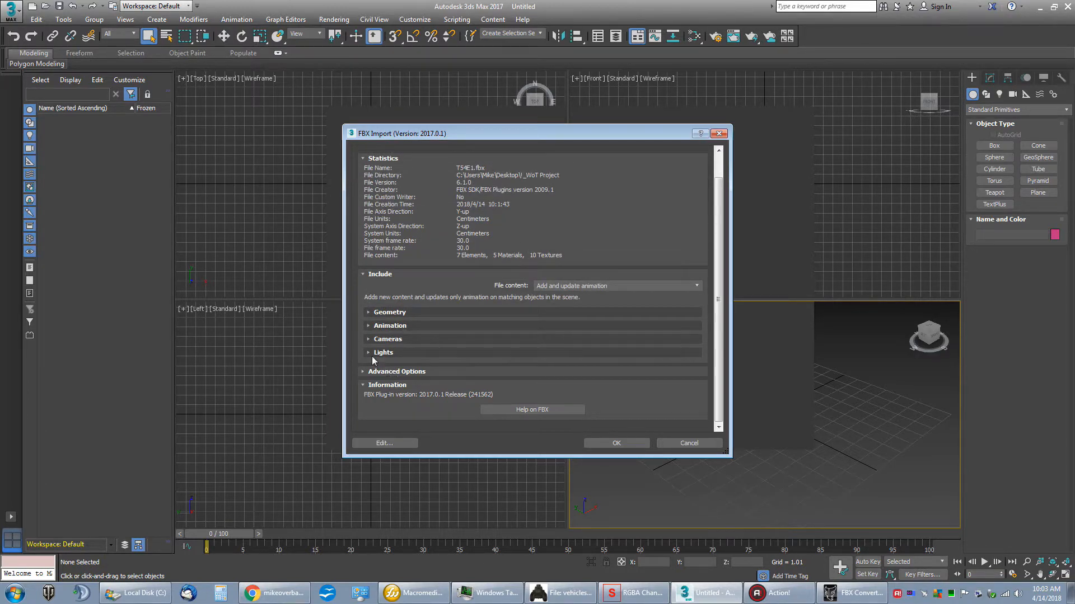
Step: Check the Units settings under Advanced Options, keep Automatic conversion enabled, and import the T54E1 model
{"action": "left_click", "coordinate": [364, 373]}
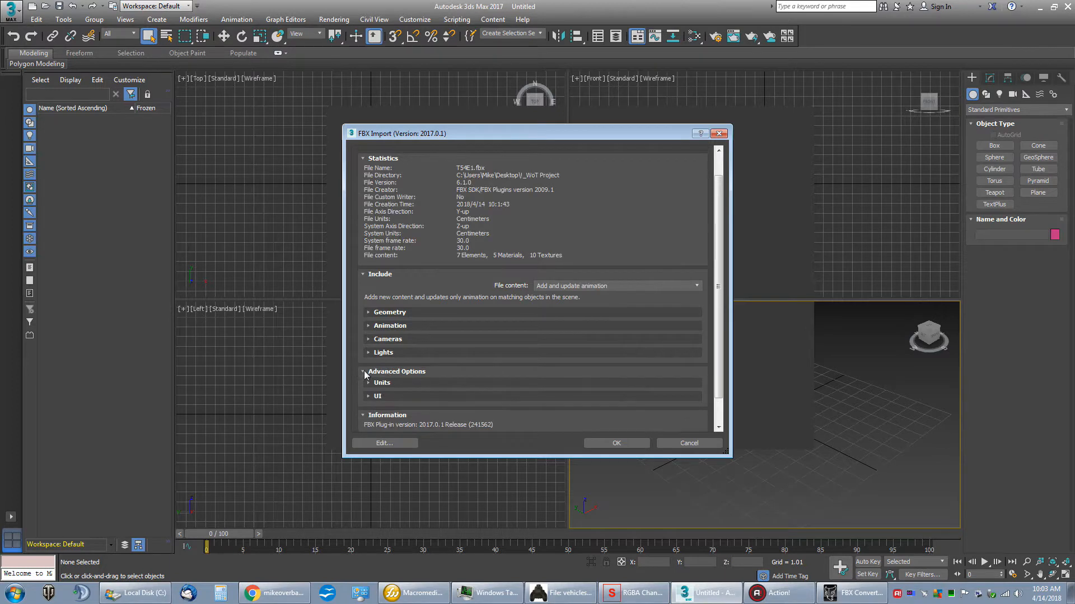
{"action": "left_click", "coordinate": [370, 383]}
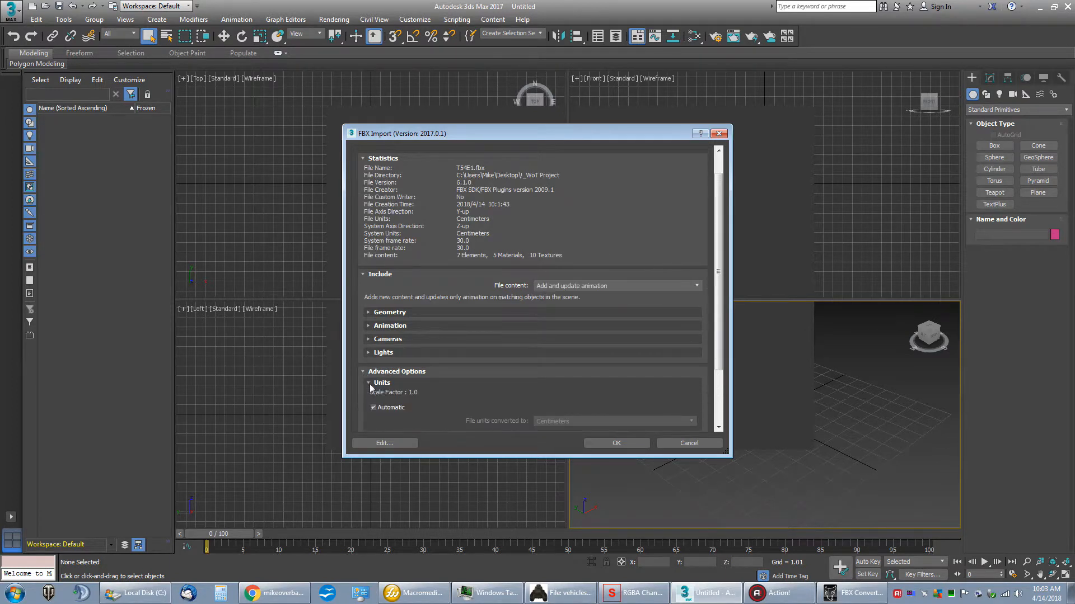
{"action": "scroll", "coordinate": [436, 378], "scroll_direction": "down", "scroll_amount": 2}
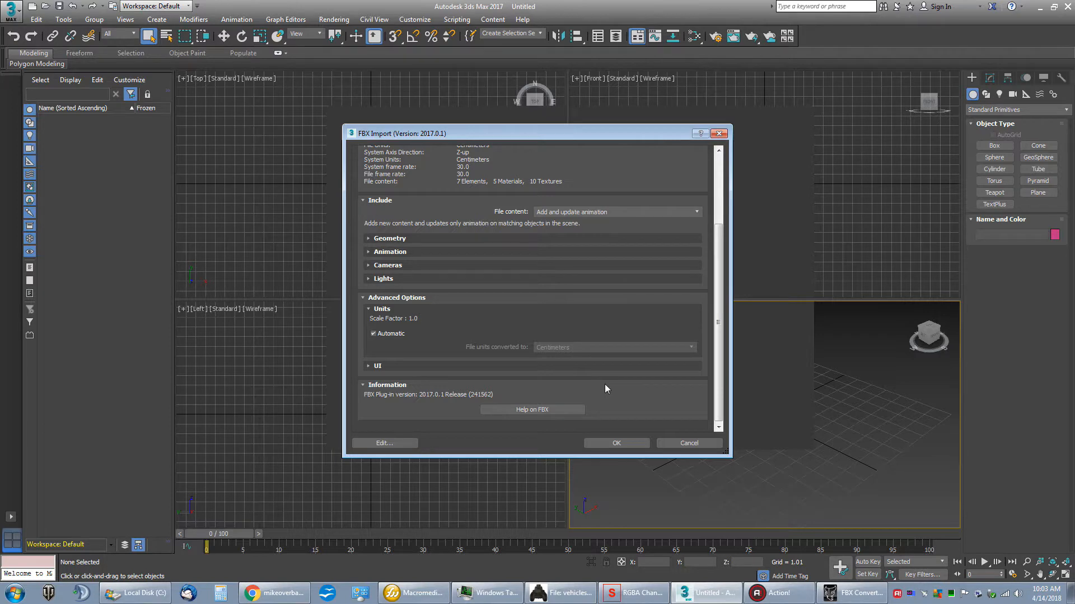
{"action": "left_click", "coordinate": [616, 443]}
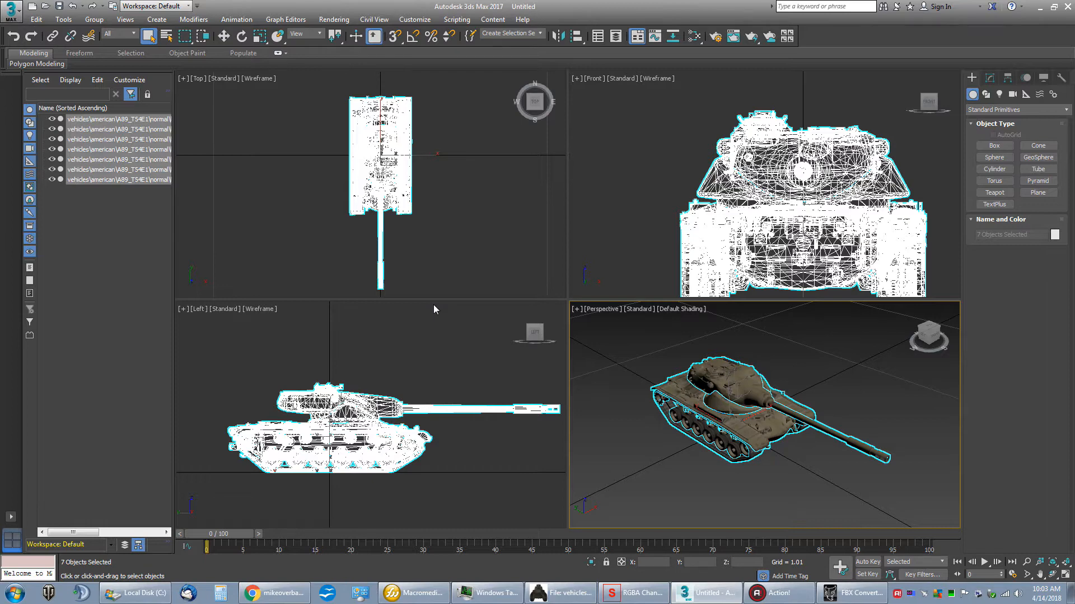
Step: Maximize the Perspective viewport and examine the imported tank and its textures up close
{"action": "left_click", "coordinate": [578, 310]}
{"action": "left_click", "coordinate": [594, 324]}
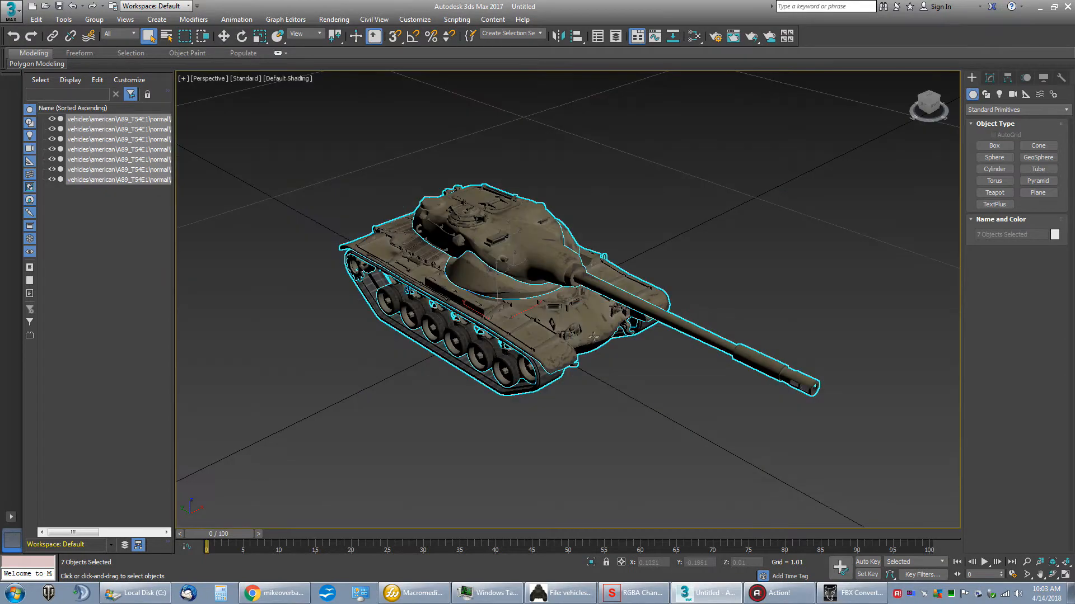
{"action": "middle_click_drag", "start_coordinate": [629, 286], "coordinate": [676, 308]}
{"action": "scroll", "coordinate": [674, 308], "scroll_direction": "up", "scroll_amount": 6}
{"action": "scroll", "coordinate": [675, 308], "scroll_direction": "down", "scroll_amount": 5}
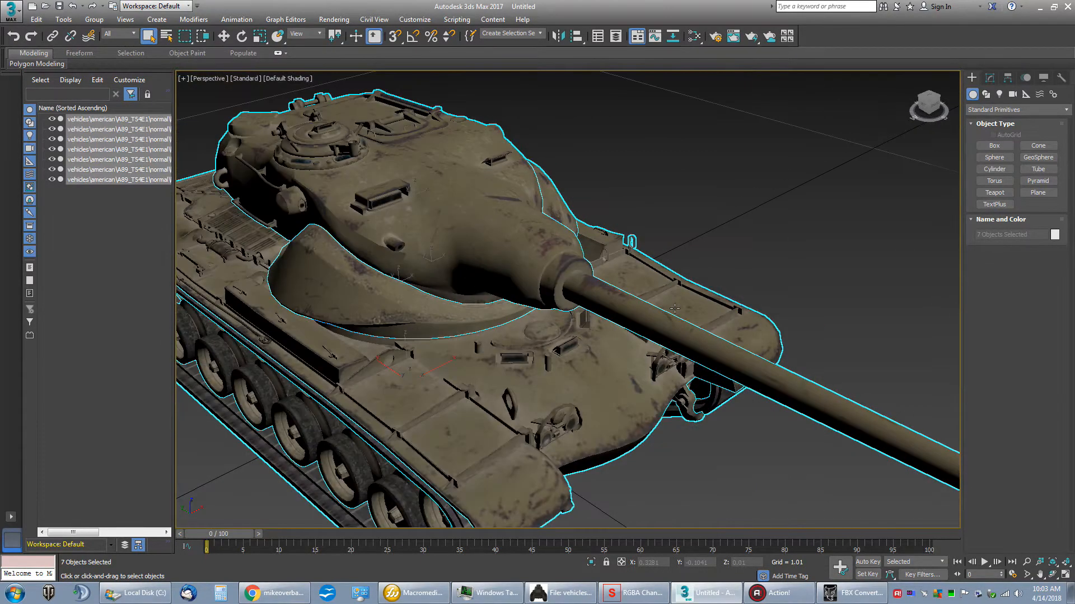
{"action": "middle_click_drag", "start_coordinate": [554, 274], "coordinate": [612, 256]}
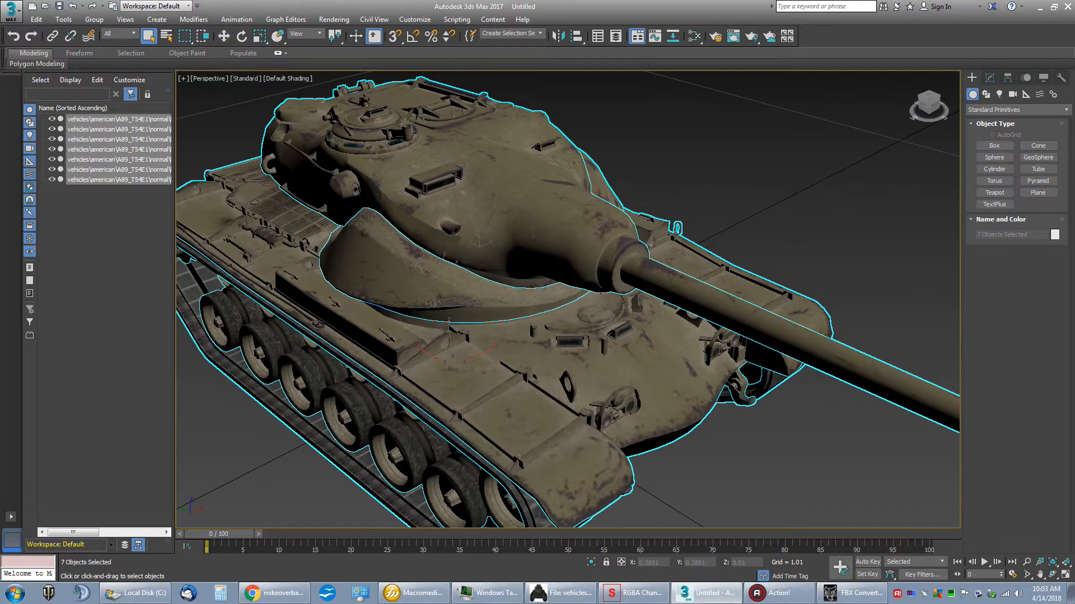
{"action": "middle_click_drag", "start_coordinate": [648, 151], "coordinate": [679, 141]}
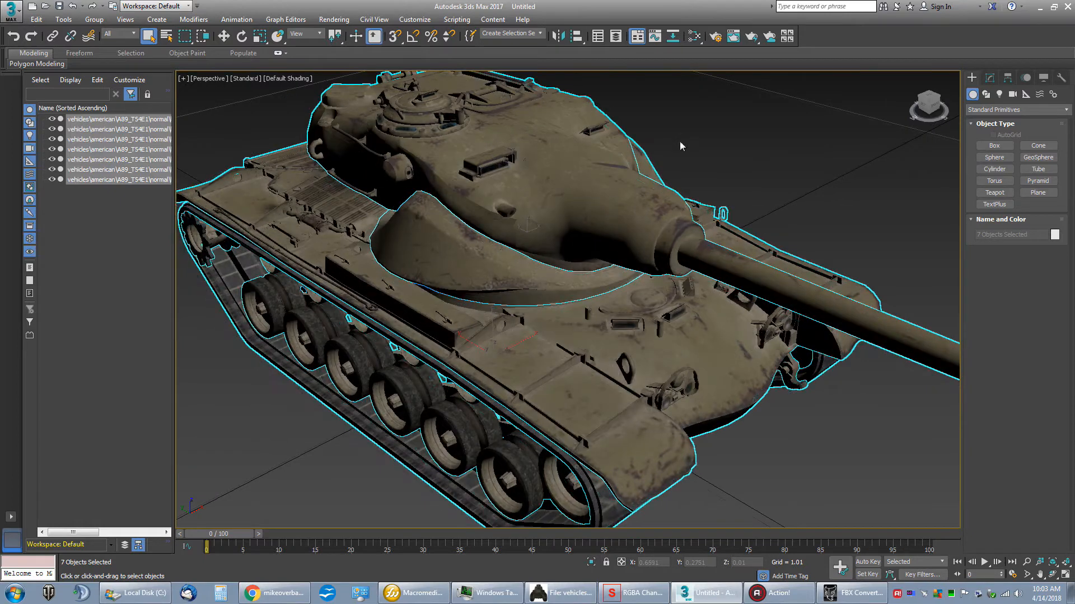
Step: Hide all imported tank parts, make only the hull visible again, and select it
{"action": "left_click", "coordinate": [52, 119]}
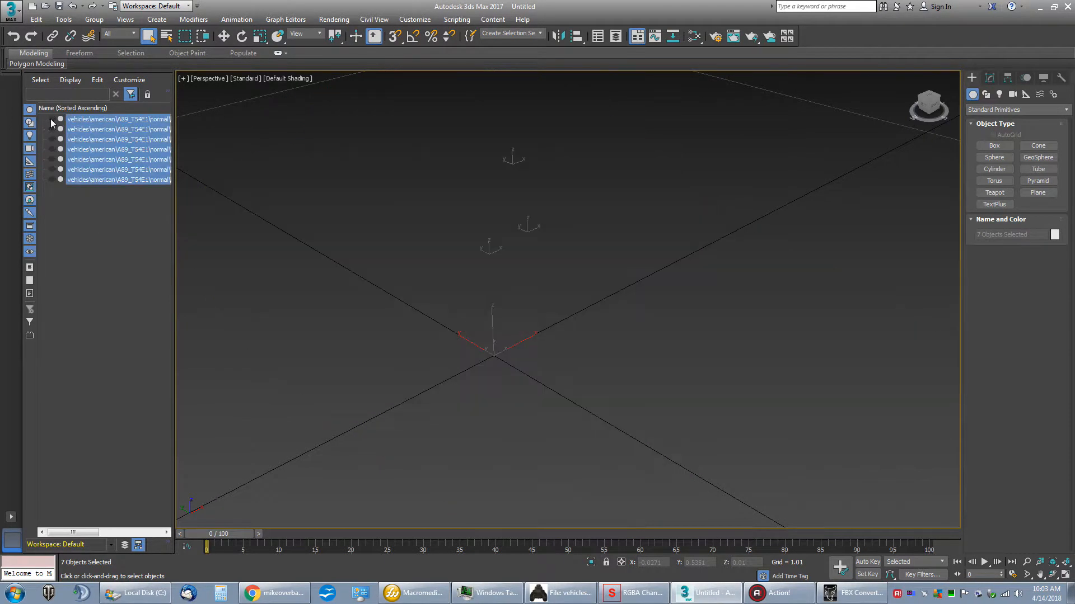
{"action": "left_click", "coordinate": [73, 222]}
{"action": "left_click", "coordinate": [51, 169]}
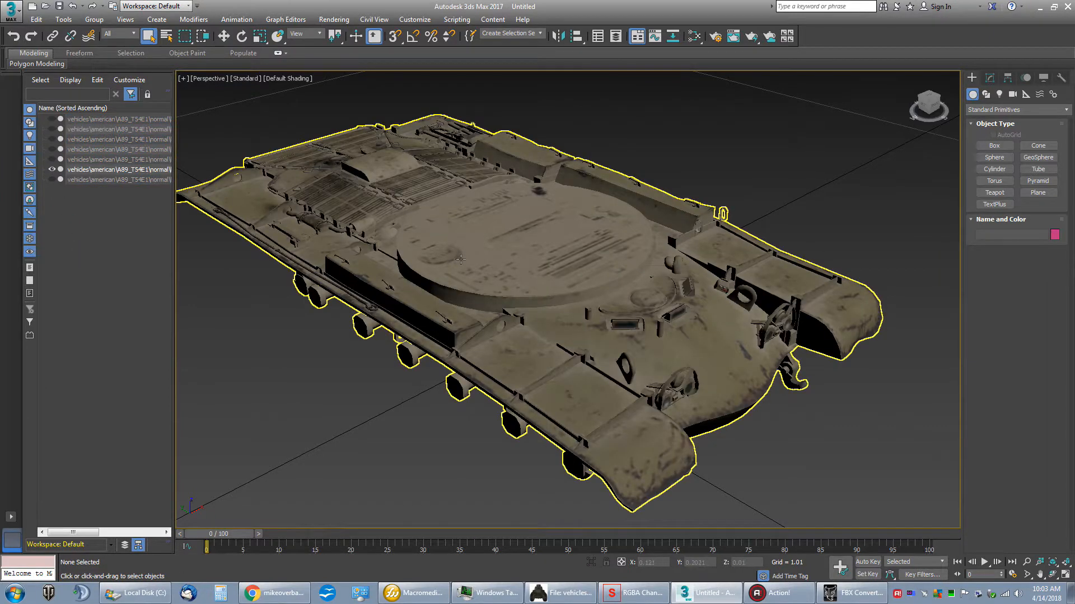
{"action": "left_click", "coordinate": [110, 170]}
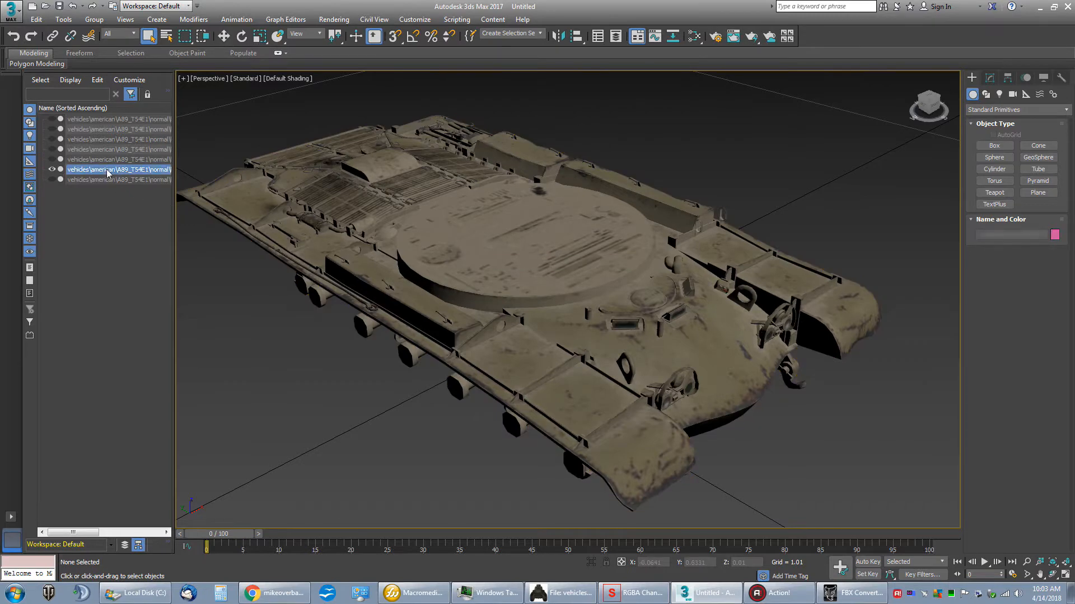
Step: Start editing the hull's Editable Mesh at the Element sub-object level
{"action": "left_click", "coordinate": [988, 79]}
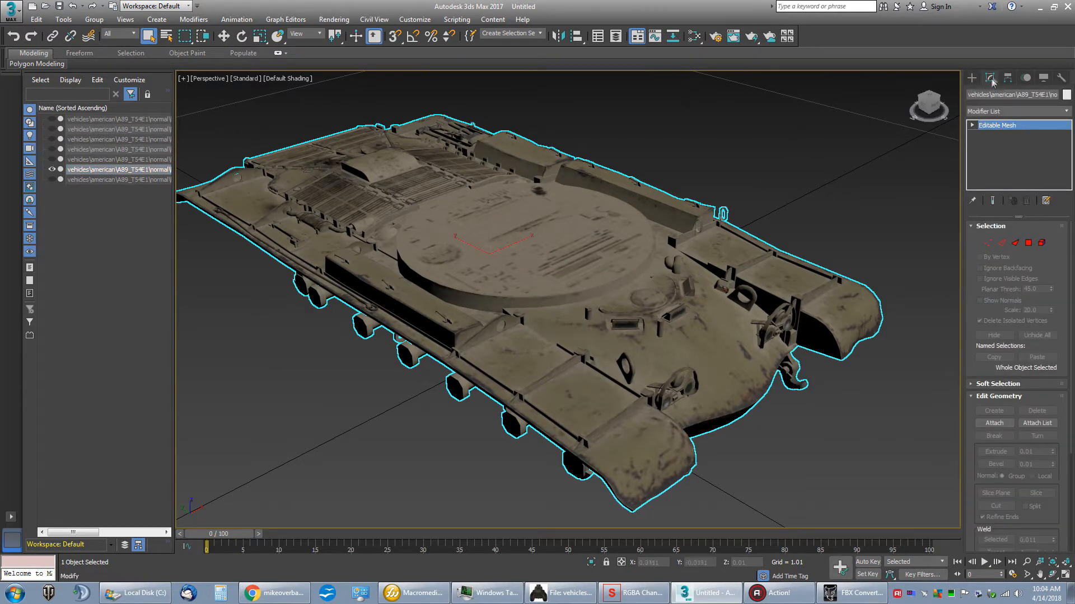
{"action": "key", "text": "1"}
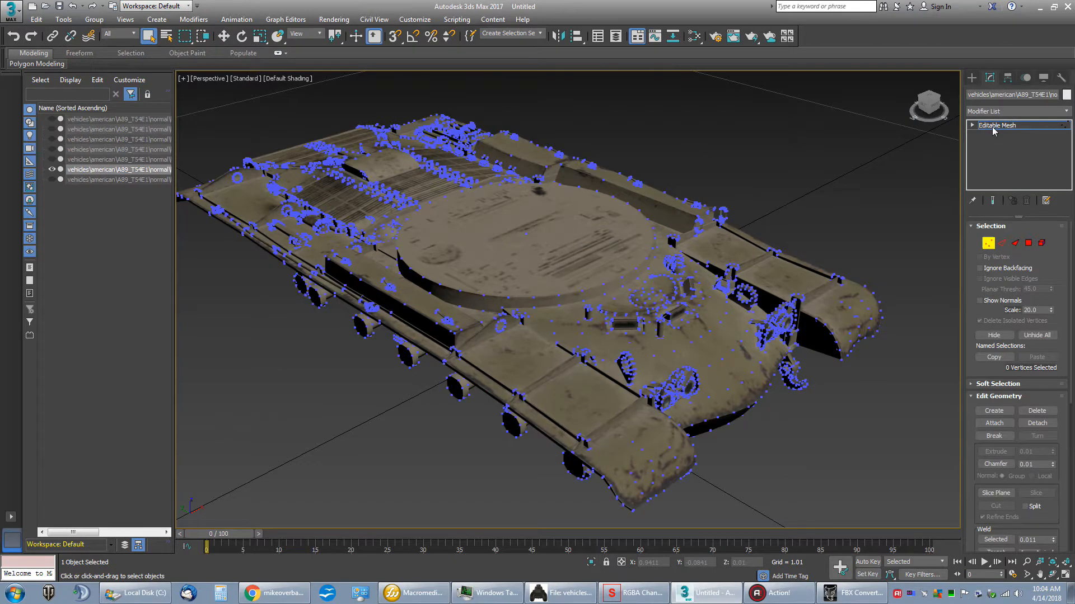
{"action": "left_click", "coordinate": [993, 128]}
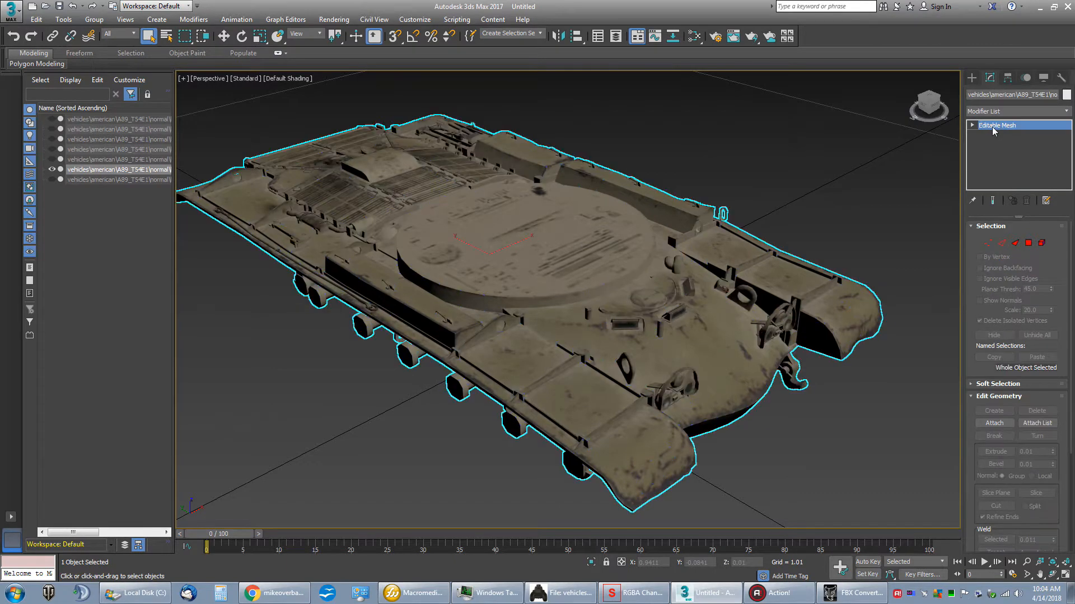
{"action": "left_click", "coordinate": [1041, 243]}
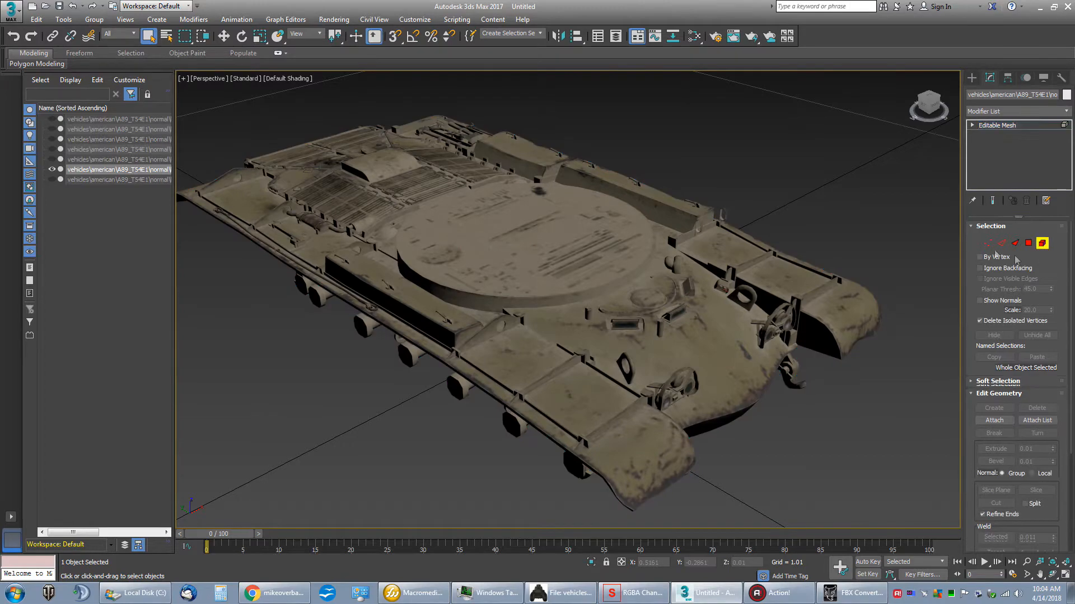
Step: From the top view, select the fender elements along the hull's +X side and delete them
{"action": "mouse_move", "coordinate": [923, 110]}
{"action": "left_mouse_down"}
{"action": "mouse_move", "coordinate": [862, 92]}
{"action": "mouse_move", "coordinate": [924, 127]}
{"action": "mouse_move", "coordinate": [926, 93]}
{"action": "mouse_move", "coordinate": [927, 131]}
{"action": "left_mouse_up"}
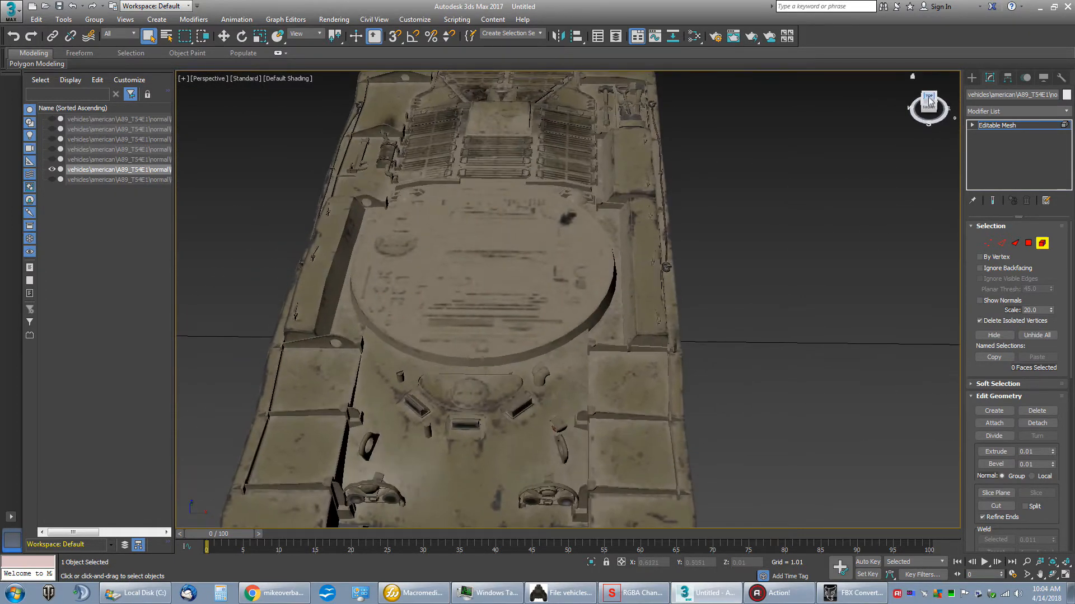
{"action": "left_click", "coordinate": [928, 96]}
{"action": "scroll", "coordinate": [761, 158], "scroll_direction": "down", "scroll_amount": 5}
{"action": "middle_click_drag", "start_coordinate": [760, 158], "coordinate": [668, 196]}
{"action": "scroll", "coordinate": [675, 254], "scroll_direction": "up", "scroll_amount": 2}
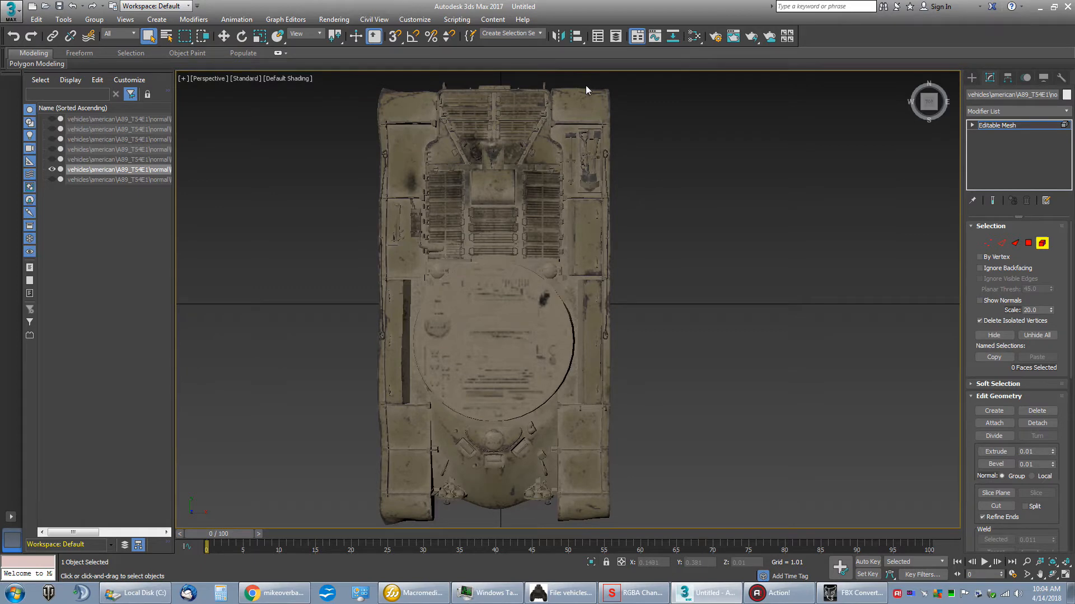
{"action": "left_click_drag", "start_coordinate": [640, 525], "coordinate": [639, 524]}
{"action": "left_click_drag", "start_coordinate": [927, 108], "coordinate": [935, 148]}
{"action": "left_click_drag", "start_coordinate": [914, 79], "coordinate": [927, 110]}
{"action": "key", "text": "Delete"}
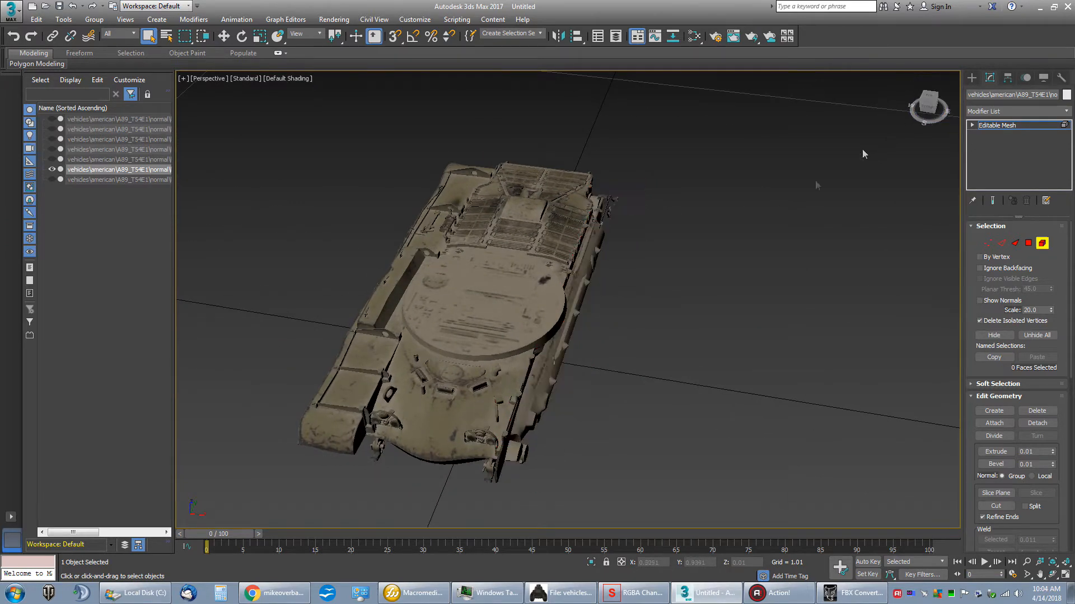
Step: Delete the leftover tools floating beside the rear engine deck on the hull's +X side
{"action": "scroll", "coordinate": [621, 271], "scroll_direction": "up", "scroll_amount": 10}
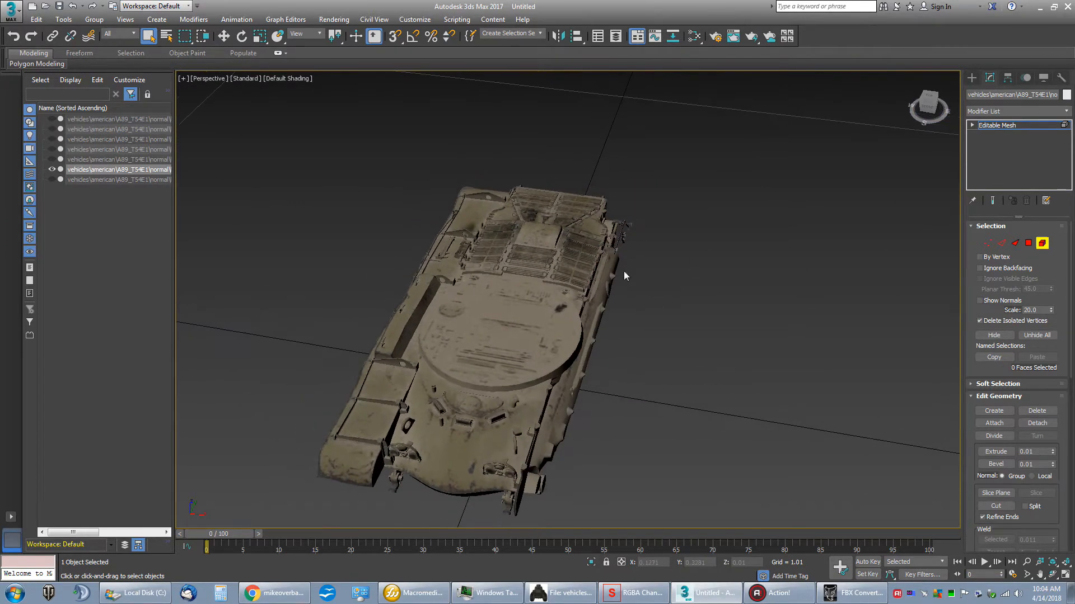
{"action": "scroll", "coordinate": [616, 247], "scroll_direction": "down", "scroll_amount": 8}
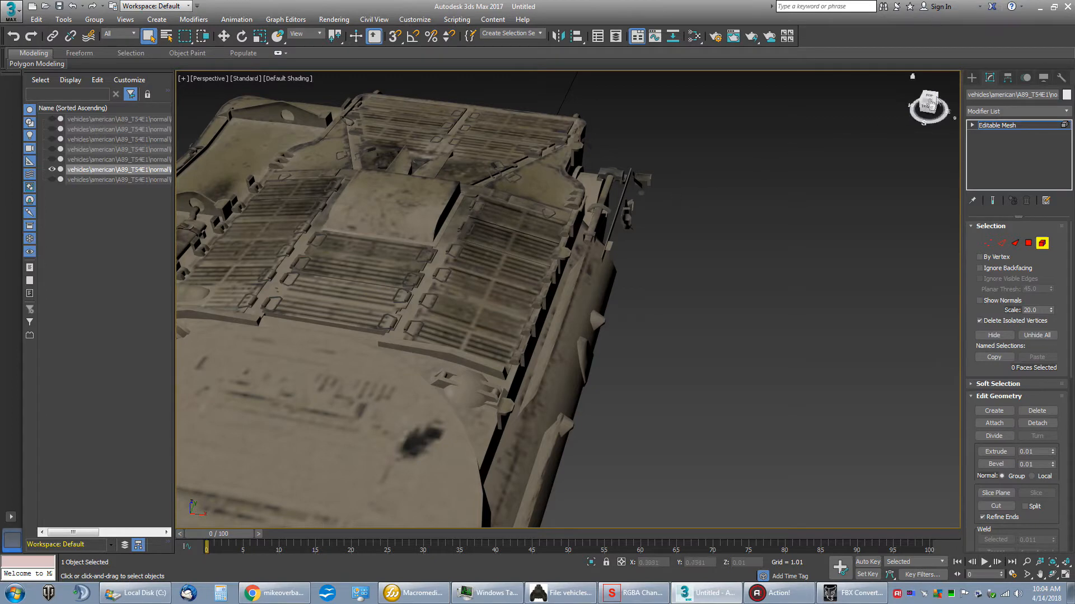
{"action": "left_click_drag", "start_coordinate": [930, 110], "coordinate": [953, 111]}
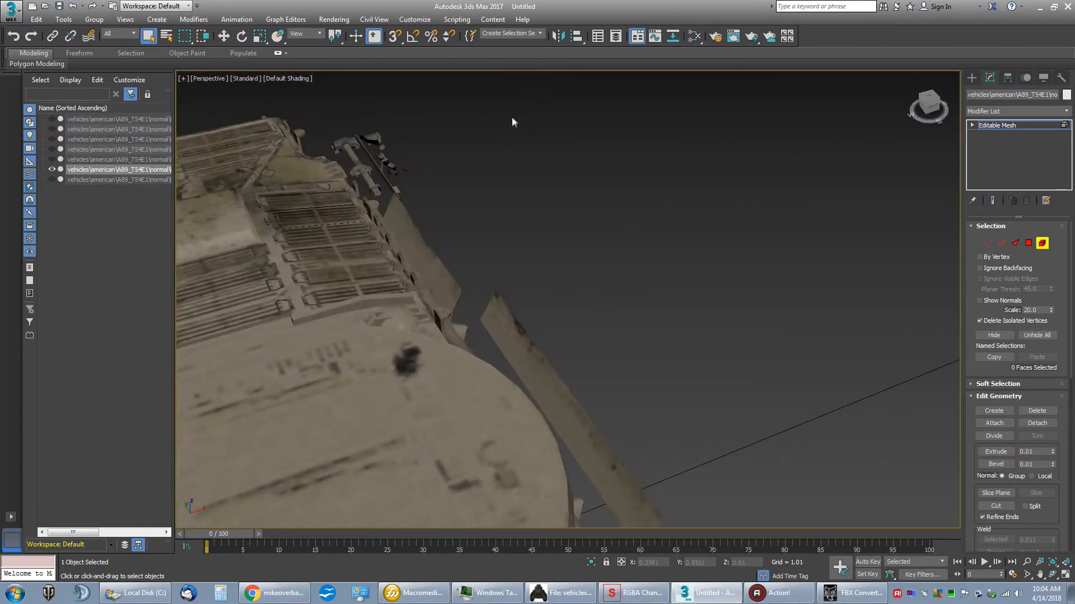
{"action": "middle_click_drag", "start_coordinate": [511, 117], "coordinate": [633, 184]}
{"action": "scroll", "coordinate": [633, 185], "scroll_direction": "up", "scroll_amount": 3}
{"action": "left_click_drag", "start_coordinate": [395, 198], "coordinate": [513, 319]}
{"action": "key", "text": "Delete"}
Step: Delete the small loose brackets and fittings left beside the rear engine deck
{"action": "key", "text": "Delete"}
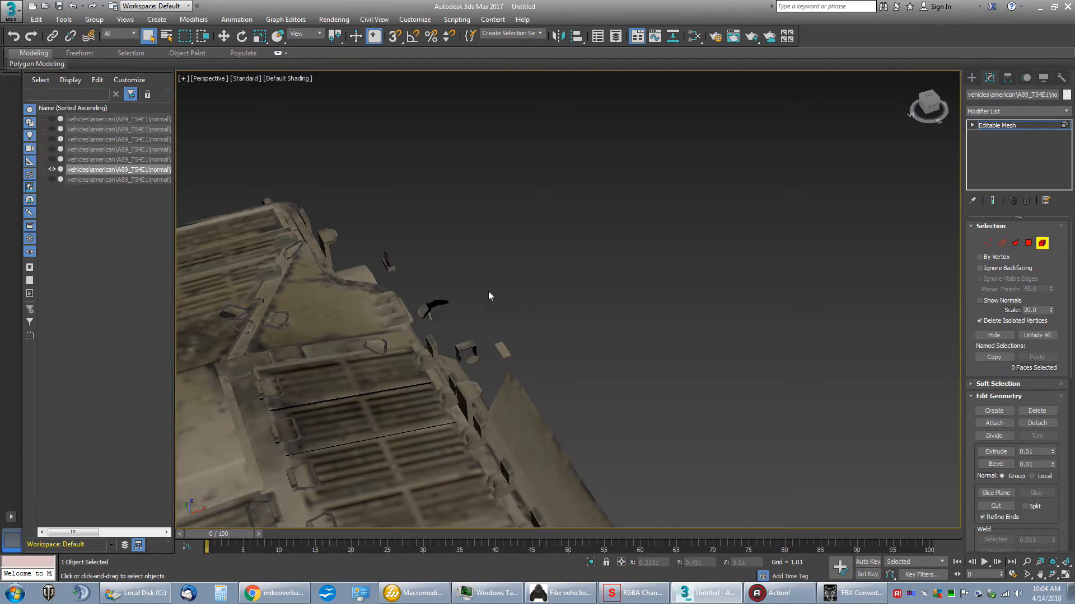
{"action": "key", "text": "Delete"}
{"action": "left_click_drag", "start_coordinate": [511, 362], "coordinate": [514, 358]}
{"action": "key", "text": "Delete"}
{"action": "left_click", "coordinate": [458, 355]}
{"action": "left_click_drag", "start_coordinate": [425, 288], "coordinate": [439, 318]}
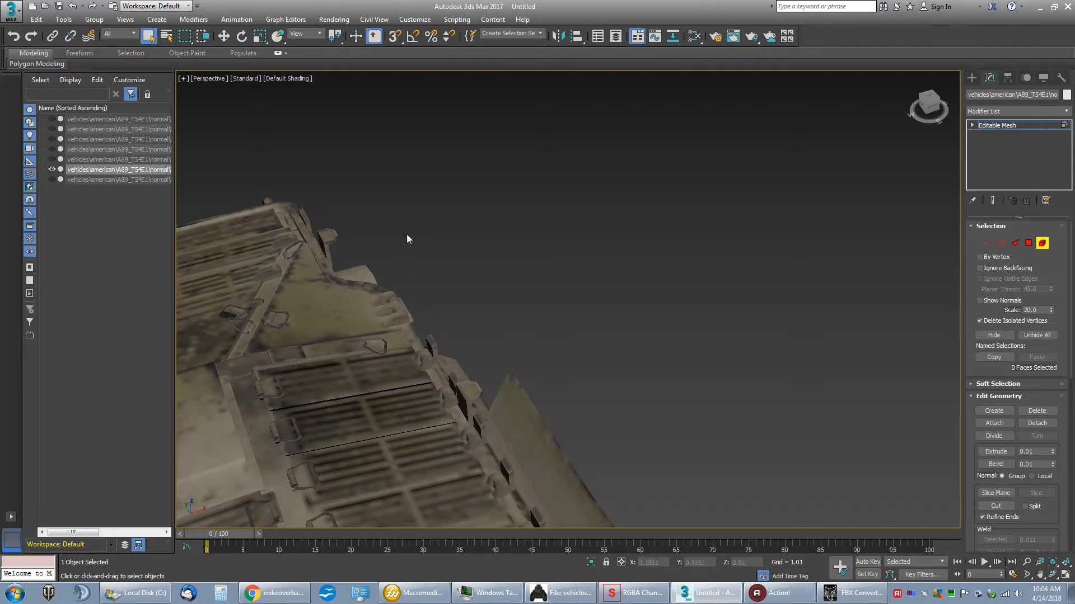
Step: Delete the two long leftover side panels beside the engine deck and turret ring
{"action": "middle_click_drag", "start_coordinate": [622, 224], "coordinate": [634, 220], "text": "alt"}
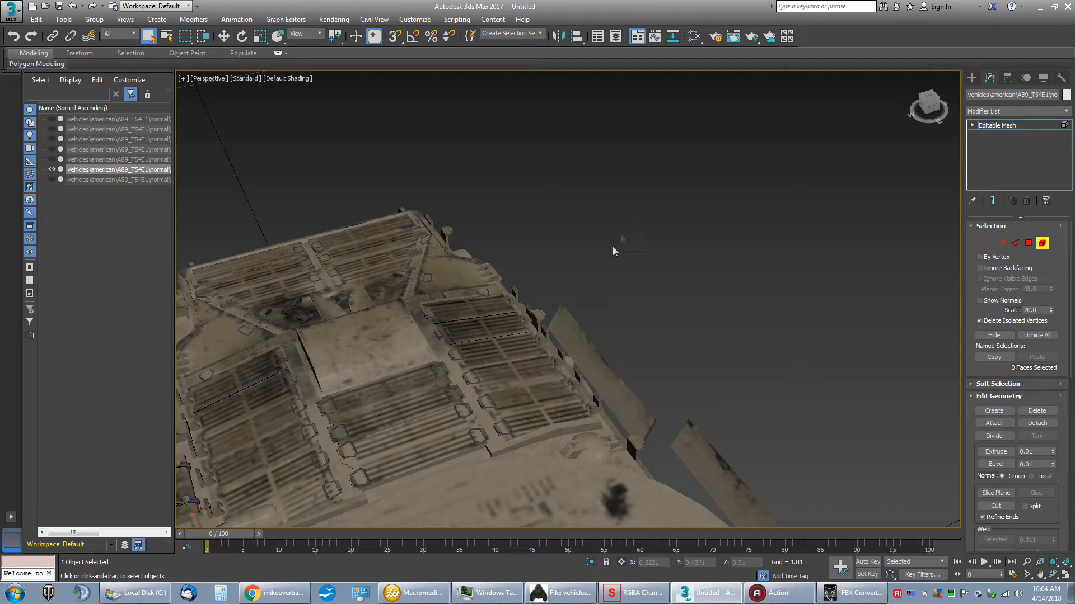
{"action": "left_click_drag", "start_coordinate": [580, 340], "coordinate": [581, 341]}
{"action": "key", "text": "Delete"}
{"action": "left_click_drag", "start_coordinate": [706, 444], "coordinate": [707, 447]}
{"action": "key", "text": "Delete"}
Step: Delete the leftover fender plates along the front part of the hull's +X side
{"action": "middle_click_drag", "start_coordinate": [708, 396], "coordinate": [666, 283]}
{"action": "scroll", "coordinate": [669, 285], "scroll_direction": "down", "scroll_amount": 3}
{"action": "left_click_drag", "start_coordinate": [749, 367], "coordinate": [753, 366]}
{"action": "key", "text": "Delete"}
{"action": "middle_click_drag", "start_coordinate": [757, 369], "coordinate": [705, 294]}
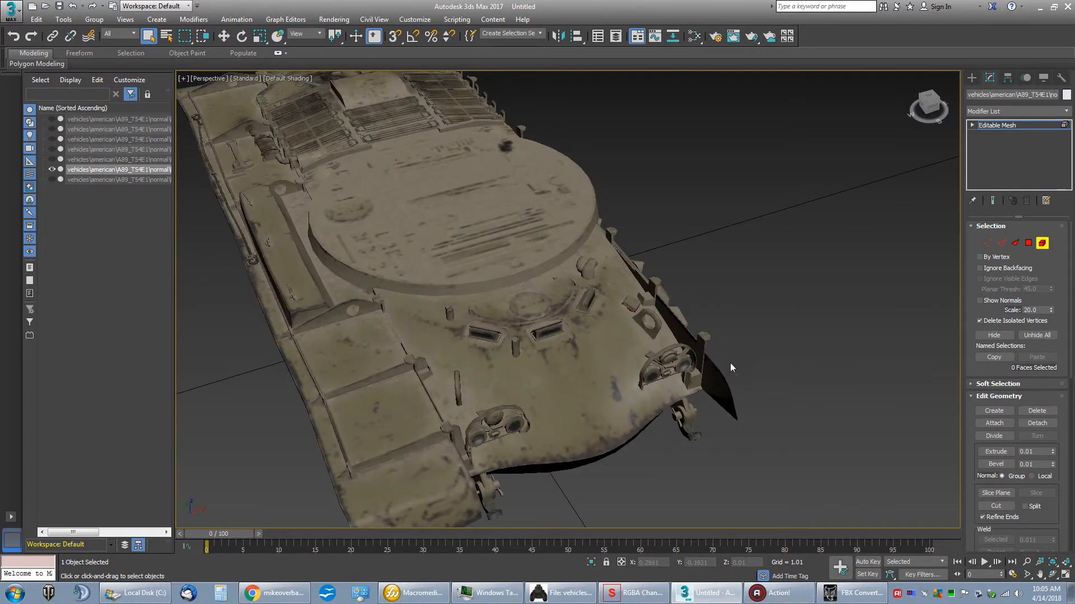
{"action": "left_click_drag", "start_coordinate": [742, 428], "coordinate": [743, 427]}
{"action": "key", "text": "Delete"}
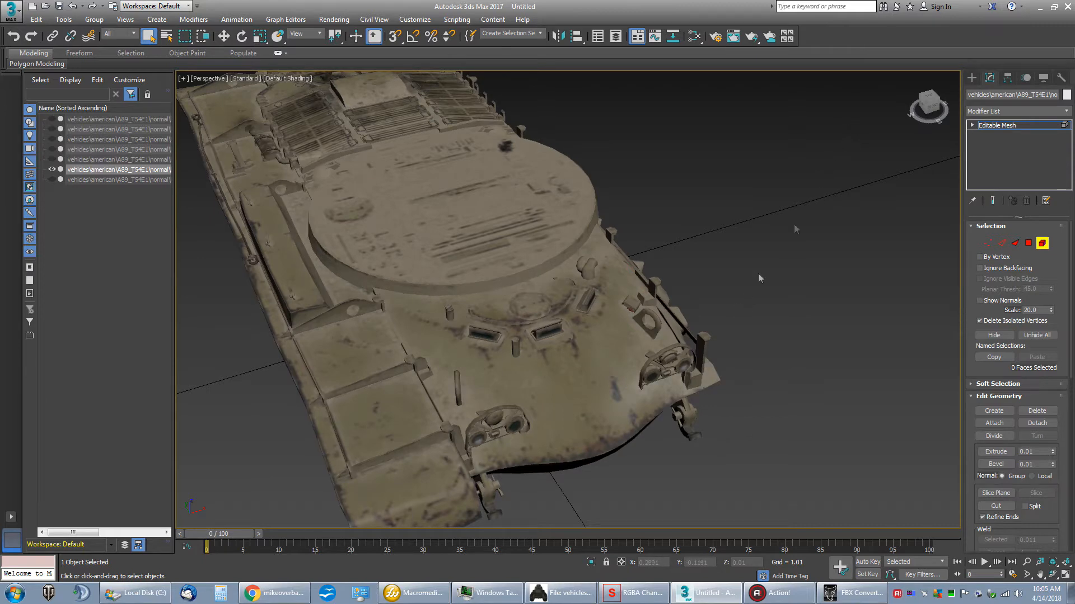
Step: Delete the upright brackets and connecting rail along the front edge of the hull's +X side
{"action": "left_click_drag", "start_coordinate": [927, 115], "coordinate": [933, 103]}
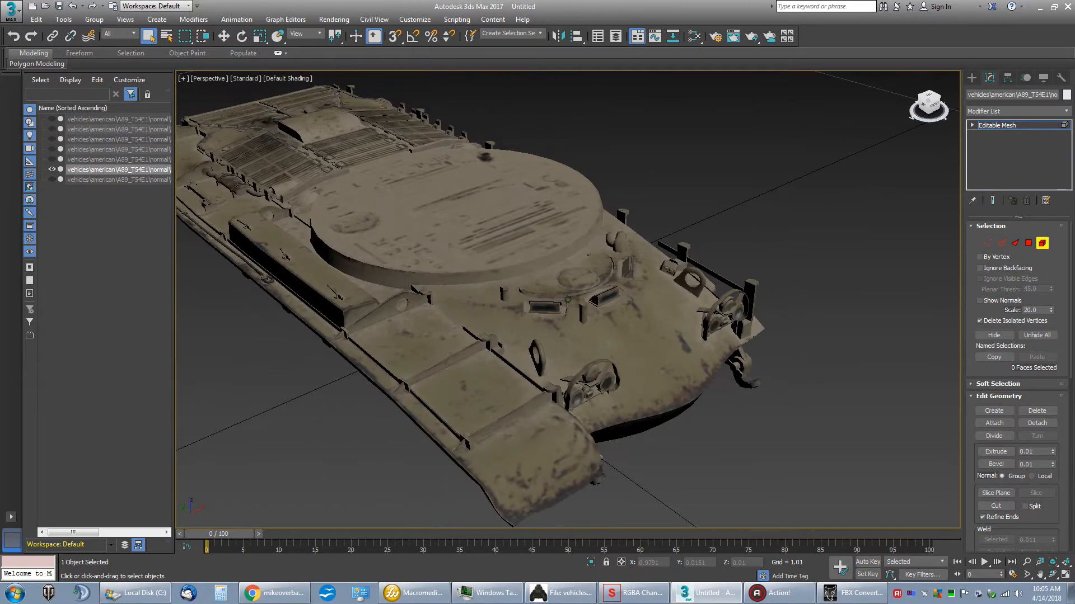
{"action": "left_click_drag", "start_coordinate": [740, 262], "coordinate": [771, 280]}
{"action": "key", "text": "Delete"}
{"action": "left_click", "coordinate": [714, 271]}
{"action": "key", "text": "Delete"}
{"action": "left_click", "coordinate": [684, 244]}
{"action": "key", "text": "Delete"}
Step: Delete the remaining upright bracket near the turret ring and the small leftover pieces beside the driver's hatch
{"action": "left_click_drag", "start_coordinate": [668, 235], "coordinate": [675, 255]}
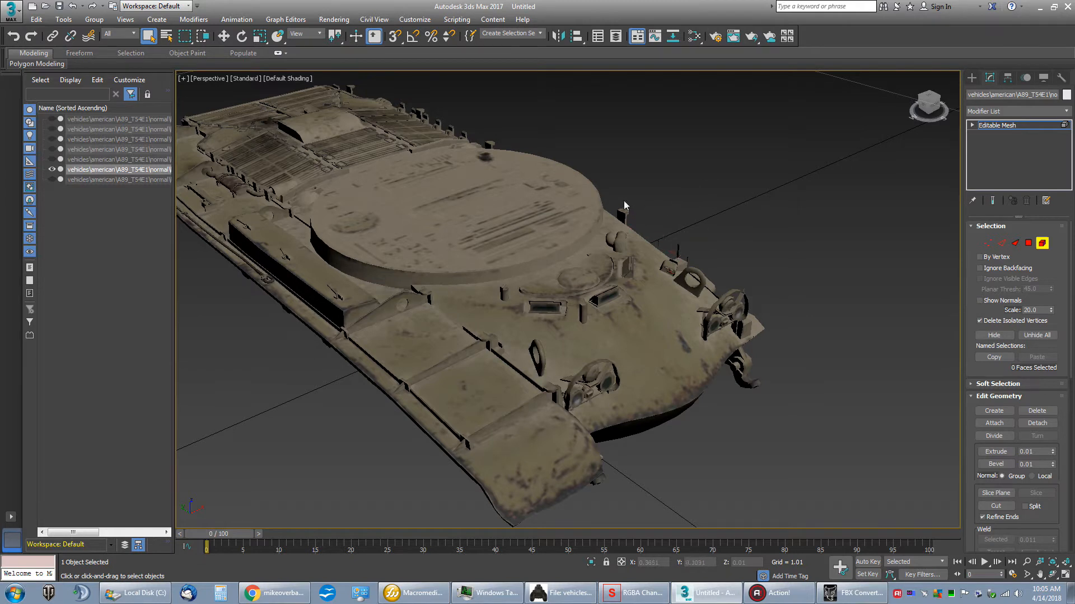
{"action": "left_click", "coordinate": [626, 220]}
{"action": "key", "text": "Delete"}
{"action": "left_click_drag", "start_coordinate": [624, 215], "coordinate": [681, 250]}
{"action": "key", "text": "Delete"}
{"action": "key", "text": "Delete"}
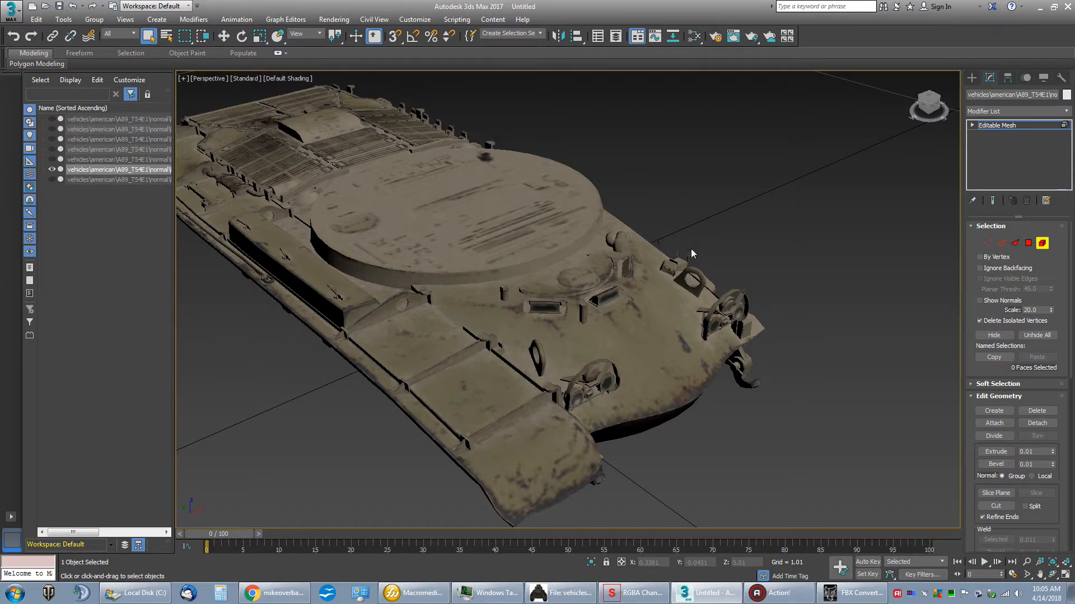
Step: Set the perspective view to Flat Color shading with Edged Faces to make the hull's underside and edges readable
{"action": "left_click", "coordinate": [930, 108]}
{"action": "left_click_drag", "start_coordinate": [931, 107], "coordinate": [874, 66]}
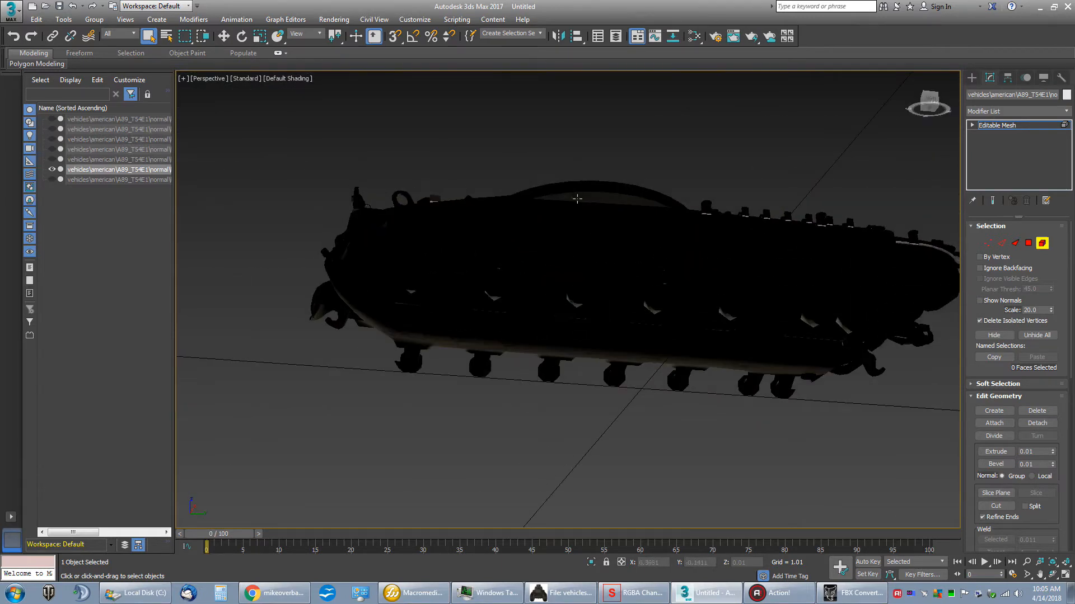
{"action": "scroll", "coordinate": [534, 181], "scroll_direction": "up", "scroll_amount": 3}
{"action": "scroll", "coordinate": [480, 195], "scroll_direction": "up", "scroll_amount": 2}
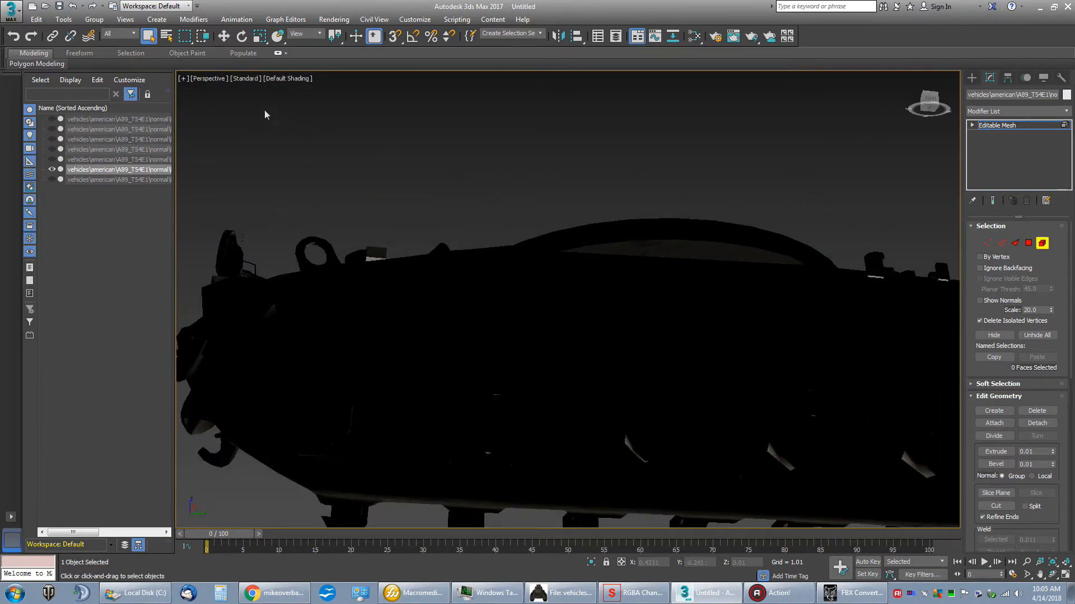
{"action": "left_click", "coordinate": [281, 79]}
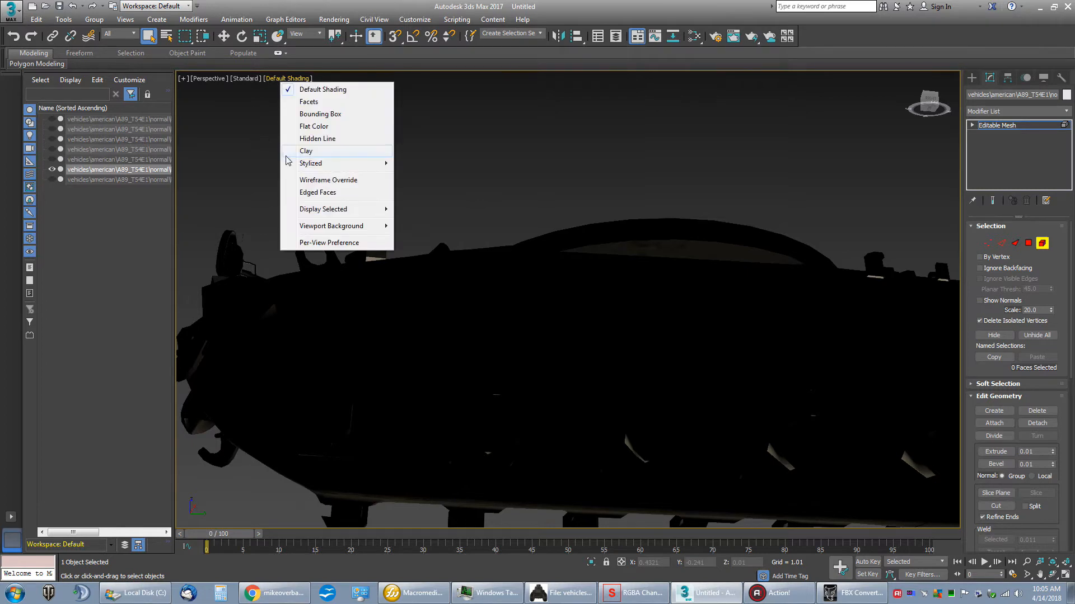
{"action": "left_click", "coordinate": [310, 128]}
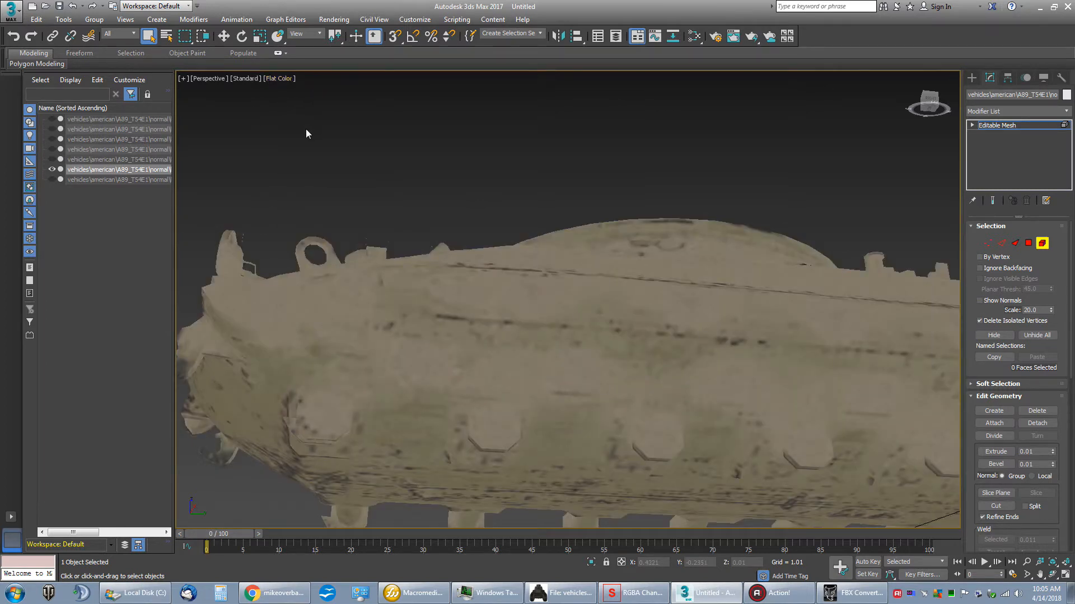
{"action": "left_click", "coordinate": [274, 79]}
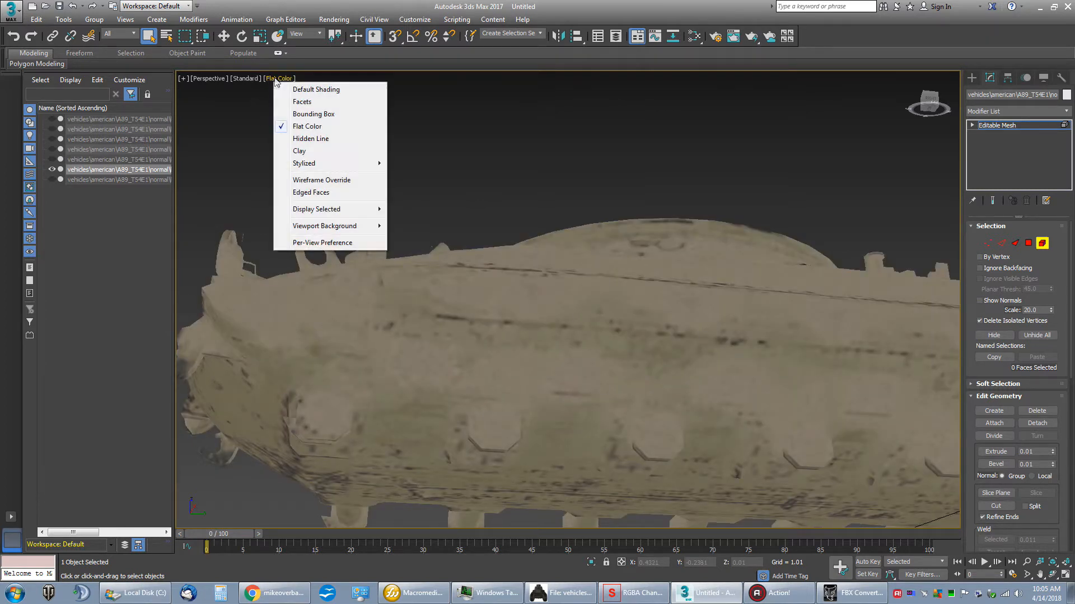
{"action": "left_click", "coordinate": [293, 194]}
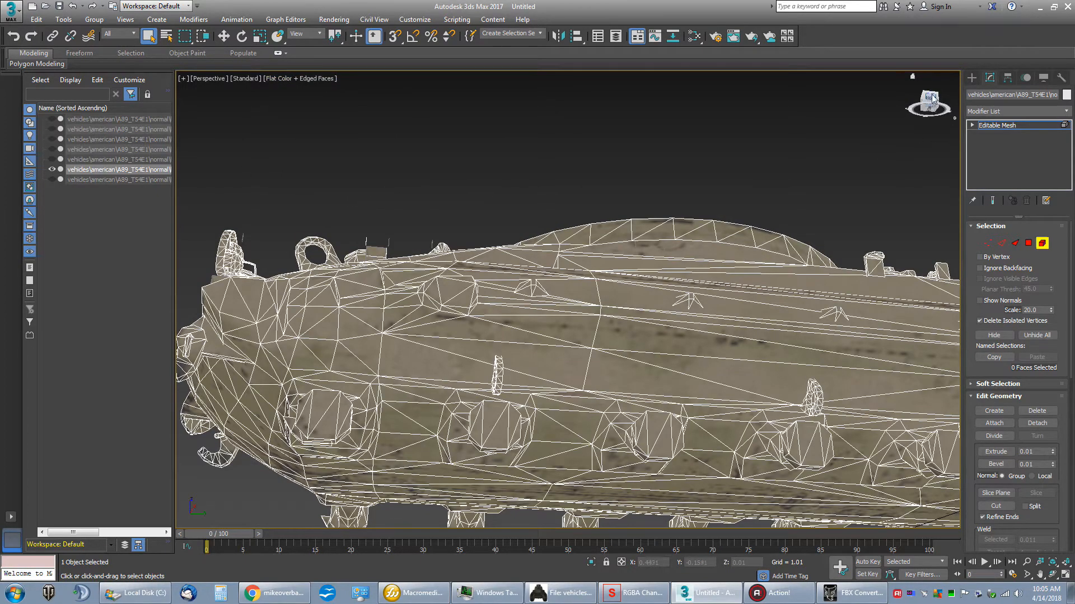
Step: Delete the stray thin faces floating above the upper edge of the hull's front part
{"action": "left_click_drag", "start_coordinate": [932, 102], "coordinate": [936, 101]}
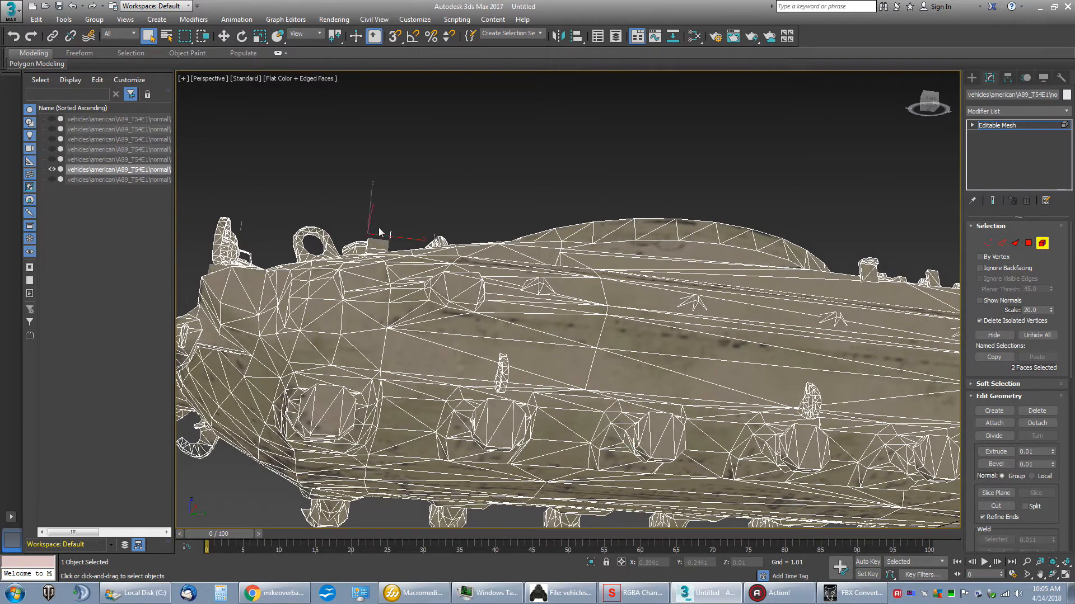
{"action": "left_click_drag", "start_coordinate": [403, 235], "coordinate": [403, 235]}
{"action": "left_click_drag", "start_coordinate": [250, 228], "coordinate": [250, 228]}
{"action": "left_click_drag", "start_coordinate": [234, 216], "coordinate": [247, 228]}
{"action": "scroll", "coordinate": [415, 223], "scroll_direction": "up", "scroll_amount": 4}
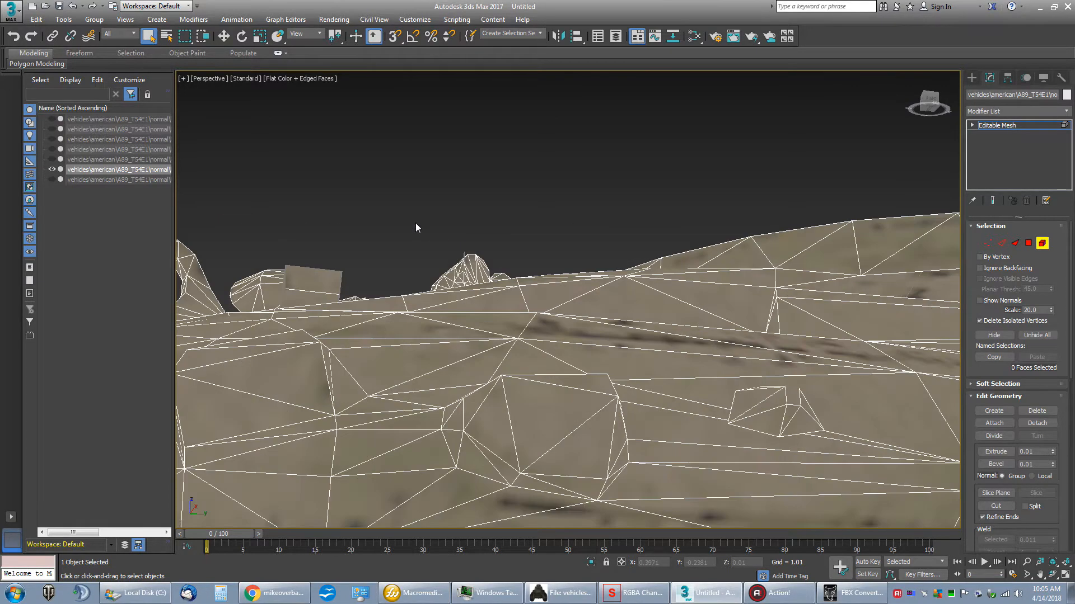
{"action": "left_click_drag", "start_coordinate": [927, 106], "coordinate": [923, 96]}
{"action": "left_click_drag", "start_coordinate": [476, 288], "coordinate": [478, 289]}
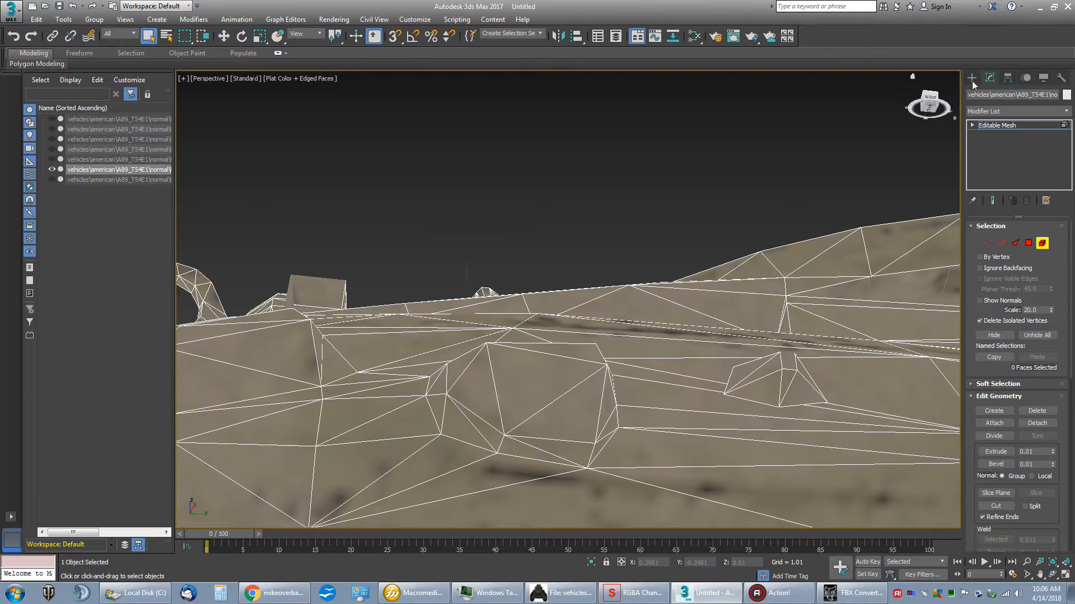
Step: Examine the front hull around the headlights, lifting eyes and driver's hatch for leftover pieces
{"action": "mouse_move", "coordinate": [927, 115]}
{"action": "left_mouse_down"}
{"action": "mouse_move", "coordinate": [982, 134]}
{"action": "mouse_move", "coordinate": [1001, 124]}
{"action": "mouse_move", "coordinate": [969, 119]}
{"action": "left_mouse_up"}
{"action": "middle_click_drag", "start_coordinate": [594, 228], "coordinate": [561, 199]}
{"action": "scroll", "coordinate": [562, 198], "scroll_direction": "down", "scroll_amount": 2}
{"action": "scroll", "coordinate": [561, 199], "scroll_direction": "up", "scroll_amount": 2}
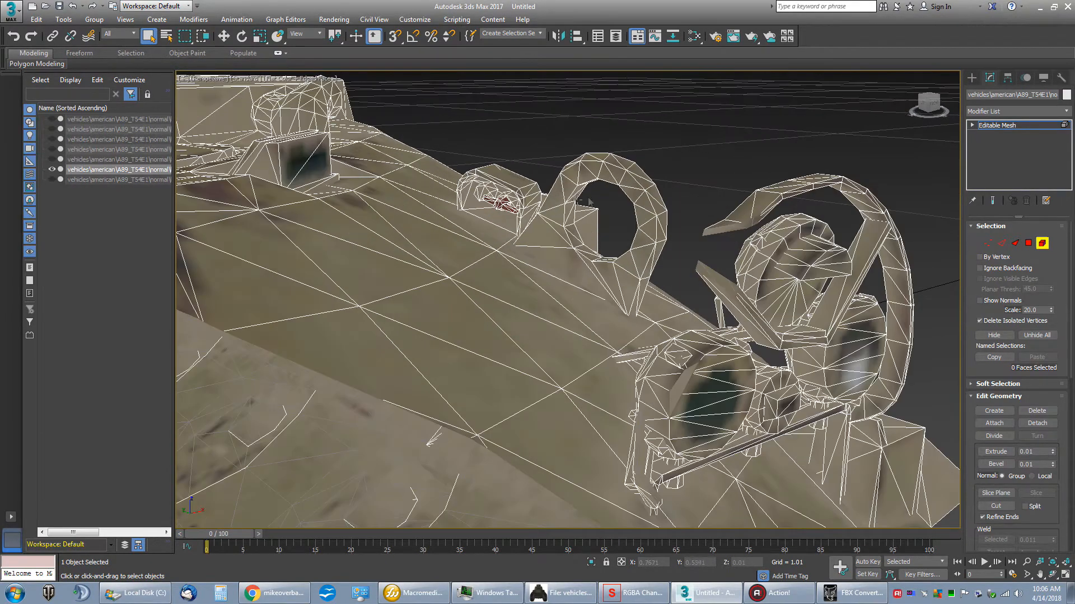
{"action": "mouse_move", "coordinate": [928, 106]}
{"action": "left_mouse_down"}
{"action": "mouse_move", "coordinate": [945, 134]}
{"action": "mouse_move", "coordinate": [921, 104]}
{"action": "mouse_move", "coordinate": [902, 100]}
{"action": "left_mouse_up"}
{"action": "middle_click_drag", "start_coordinate": [825, 109], "coordinate": [987, 251]}
{"action": "middle_click_drag", "start_coordinate": [350, 242], "coordinate": [480, 287]}
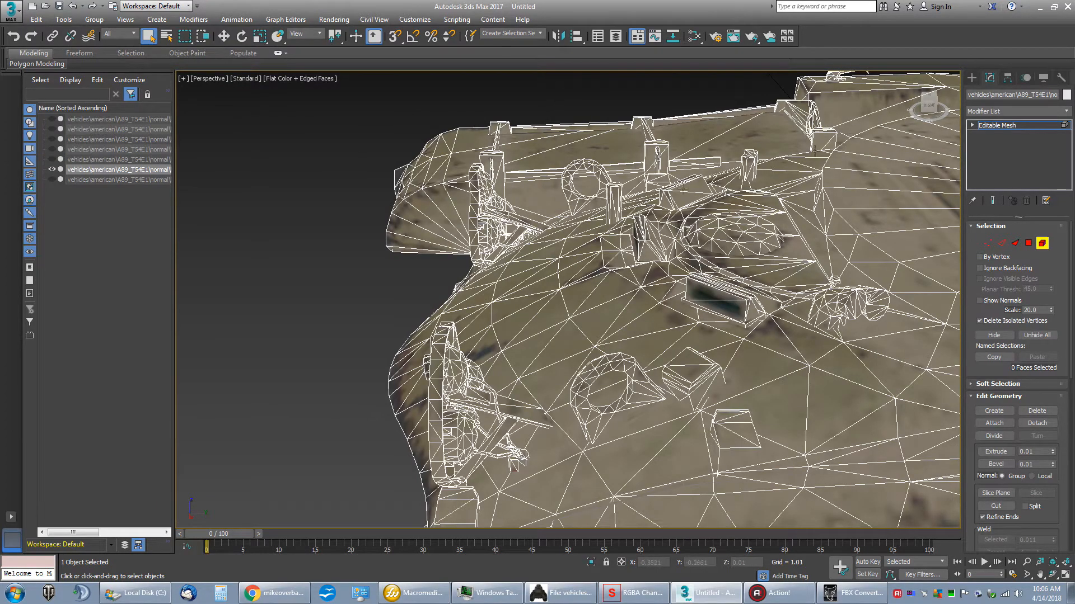
{"action": "left_click_drag", "start_coordinate": [929, 105], "coordinate": [949, 111]}
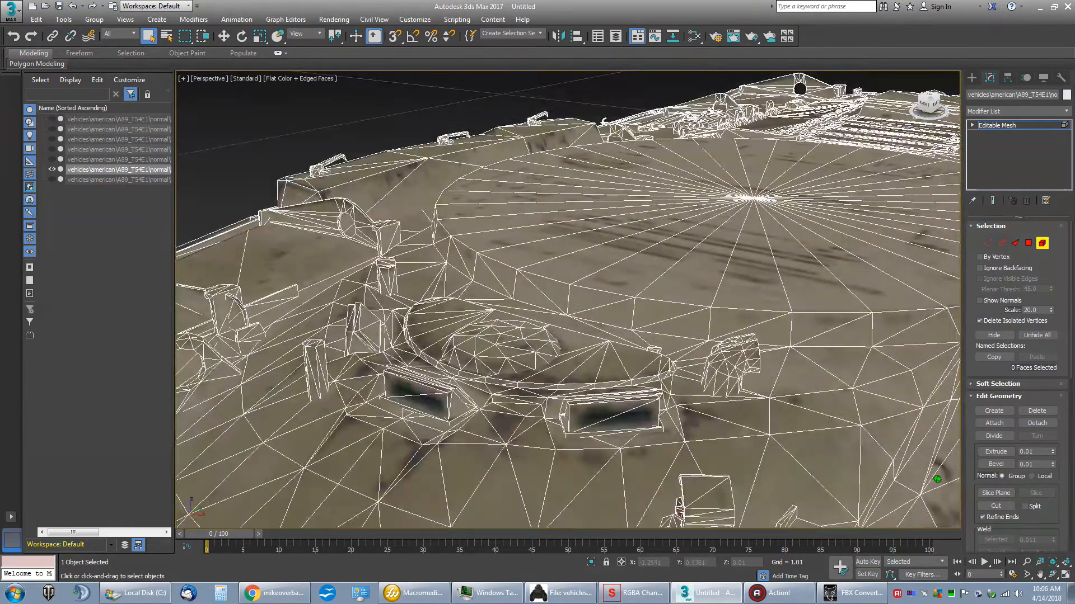
Step: Delete the small leftover bracket pieces on the +X side of the front slope, beside the lifting eye
{"action": "middle_click_drag", "start_coordinate": [674, 301], "coordinate": [563, 135]}
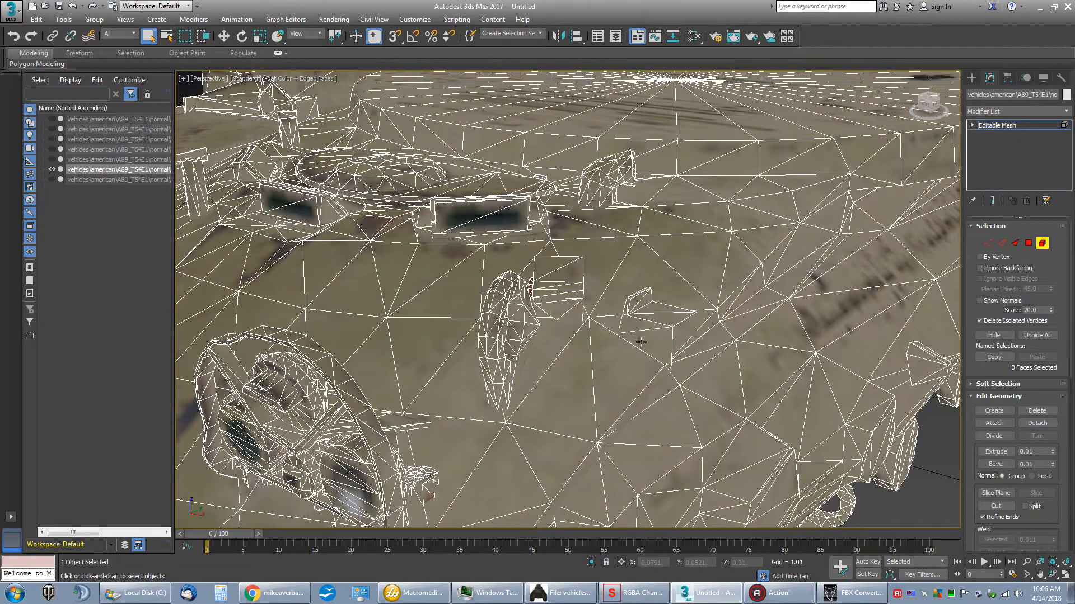
{"action": "left_click", "coordinate": [652, 325]}
{"action": "key", "text": "Delete"}
{"action": "left_click", "coordinate": [656, 312]}
{"action": "key", "text": "Delete"}
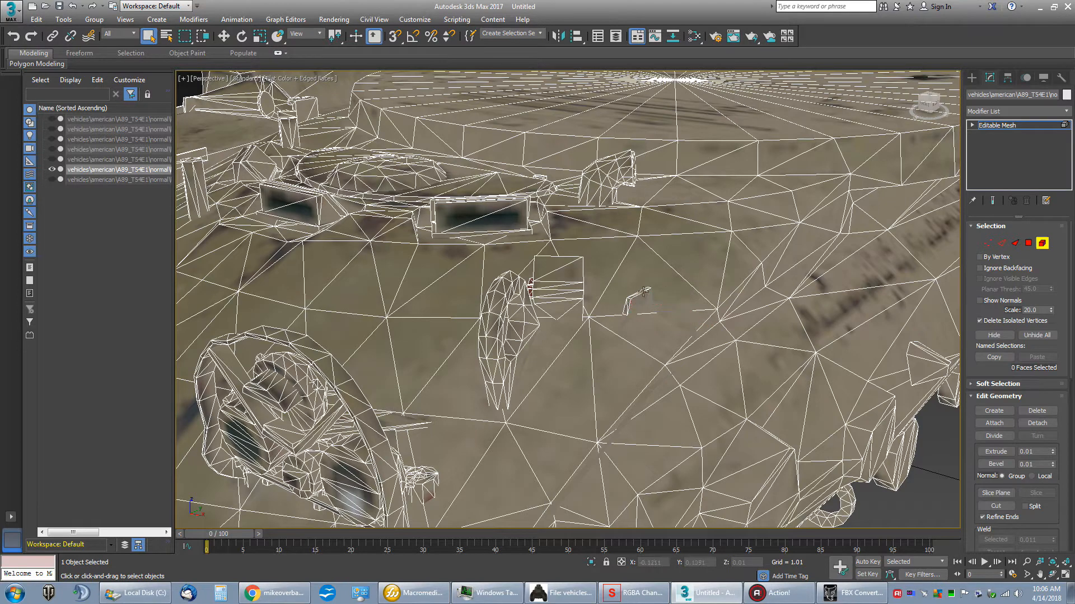
{"action": "left_click", "coordinate": [657, 305]}
{"action": "left_click", "coordinate": [641, 306]}
{"action": "key", "text": "Delete"}
Step: From a top view, select the fender elements along the whole -X side of the hull and delete them
{"action": "middle_click_drag", "start_coordinate": [538, 253], "coordinate": [885, 359]}
{"action": "middle_click_drag", "start_coordinate": [379, 255], "coordinate": [630, 297]}
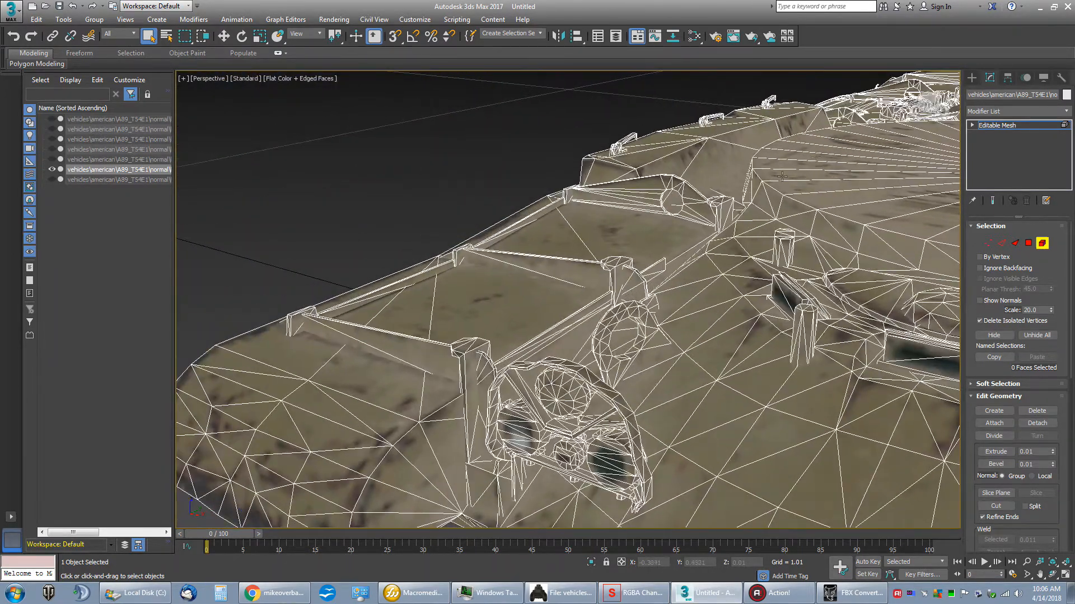
{"action": "middle_click_drag", "start_coordinate": [755, 168], "coordinate": [610, 217]}
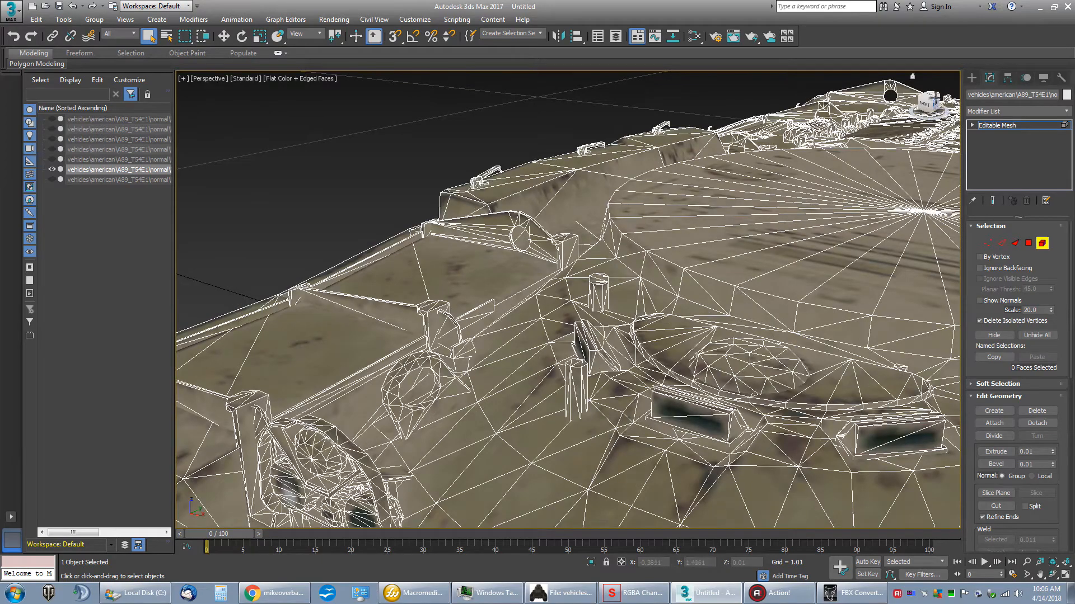
{"action": "left_click", "coordinate": [928, 94]}
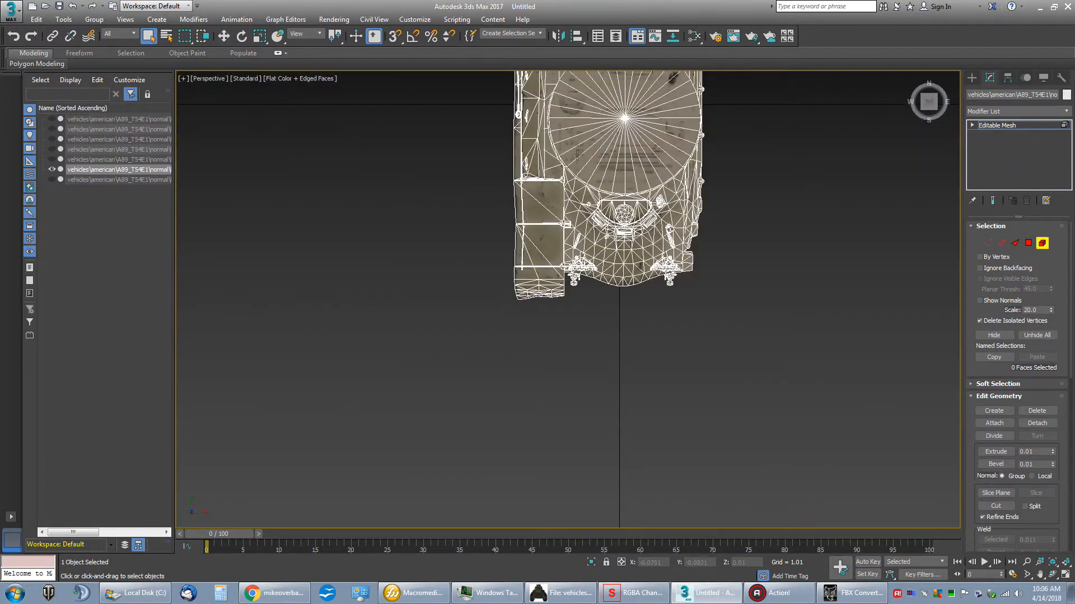
{"action": "middle_click_drag", "start_coordinate": [584, 295], "coordinate": [582, 313]}
{"action": "middle_click_drag", "start_coordinate": [434, 161], "coordinate": [428, 205]}
{"action": "left_click_drag", "start_coordinate": [493, 81], "coordinate": [530, 514]}
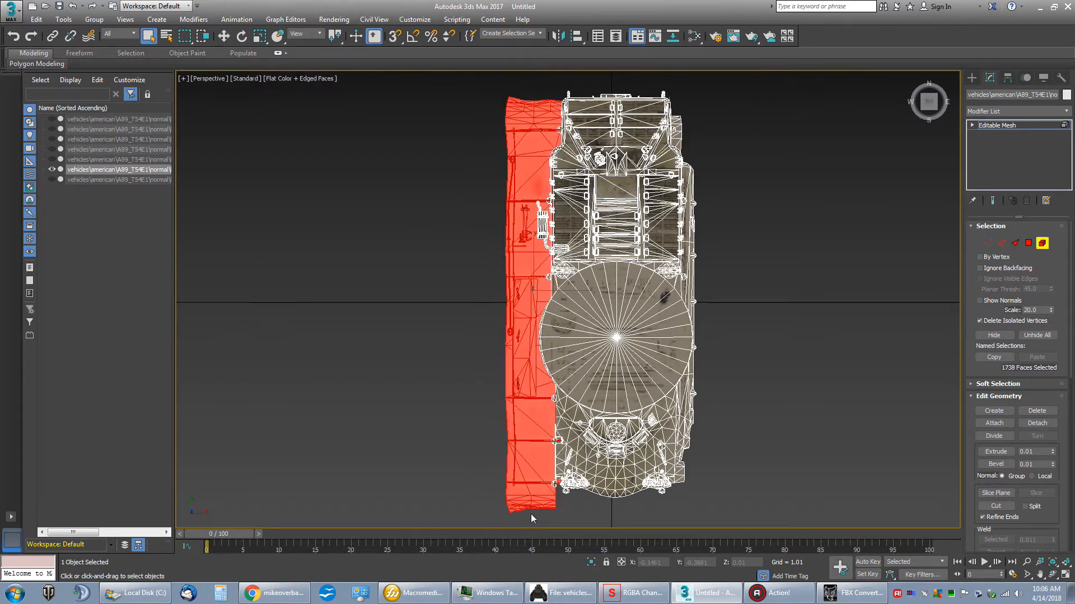
{"action": "key", "text": "Delete"}
Step: Delete the small leftover piece beside the rear deck, the front fender remnant and the bracket behind the -X headlight
{"action": "left_click_drag", "start_coordinate": [535, 110], "coordinate": [546, 141]}
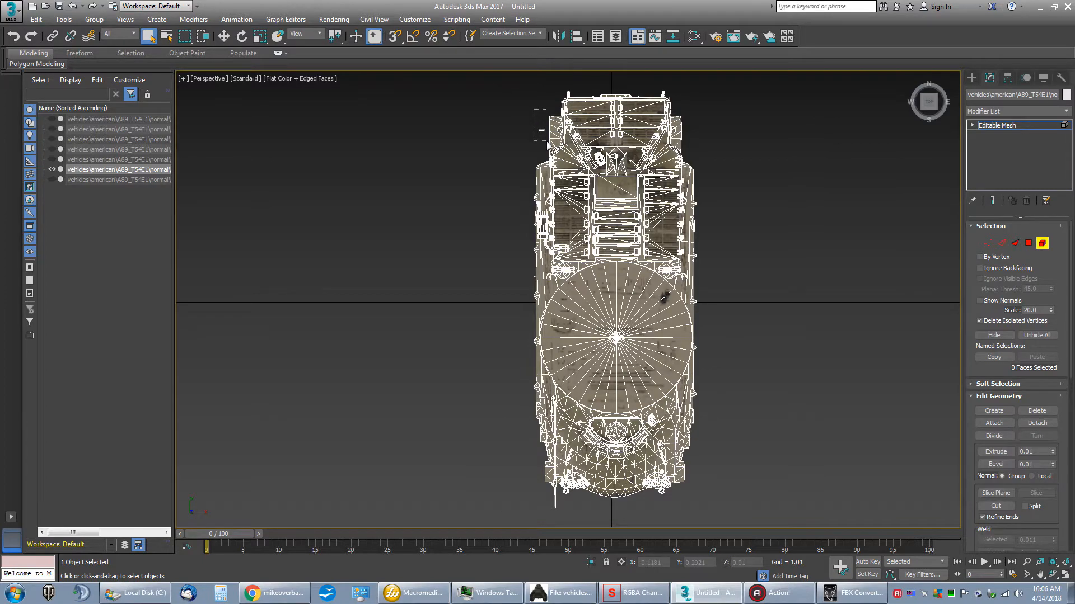
{"action": "middle_click_drag", "start_coordinate": [479, 387], "coordinate": [475, 375]}
{"action": "scroll", "coordinate": [468, 336], "scroll_direction": "up", "scroll_amount": 6}
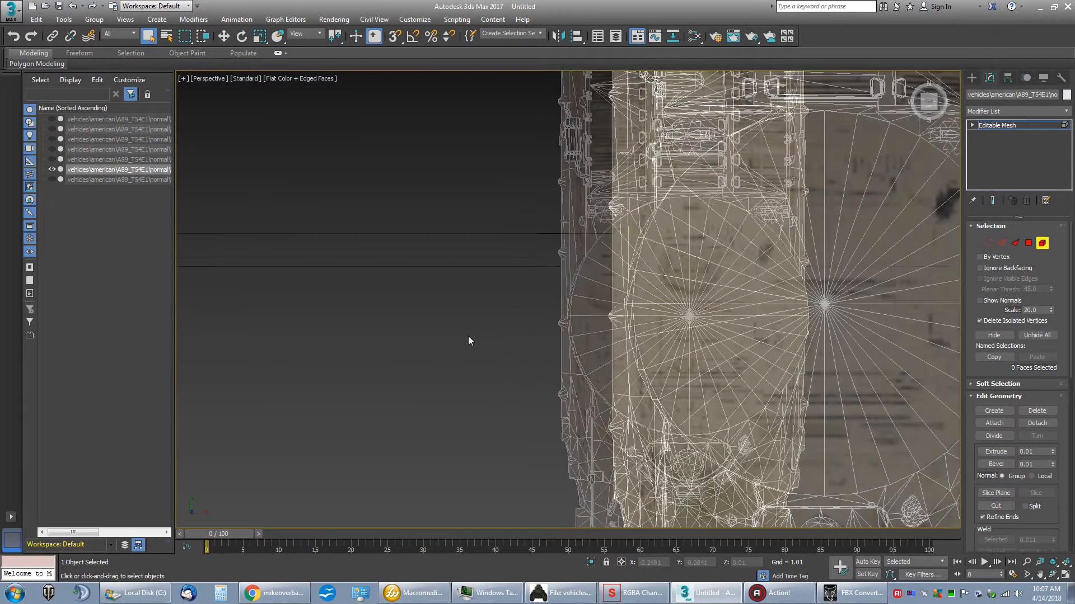
{"action": "scroll", "coordinate": [469, 336], "scroll_direction": "down", "scroll_amount": 4}
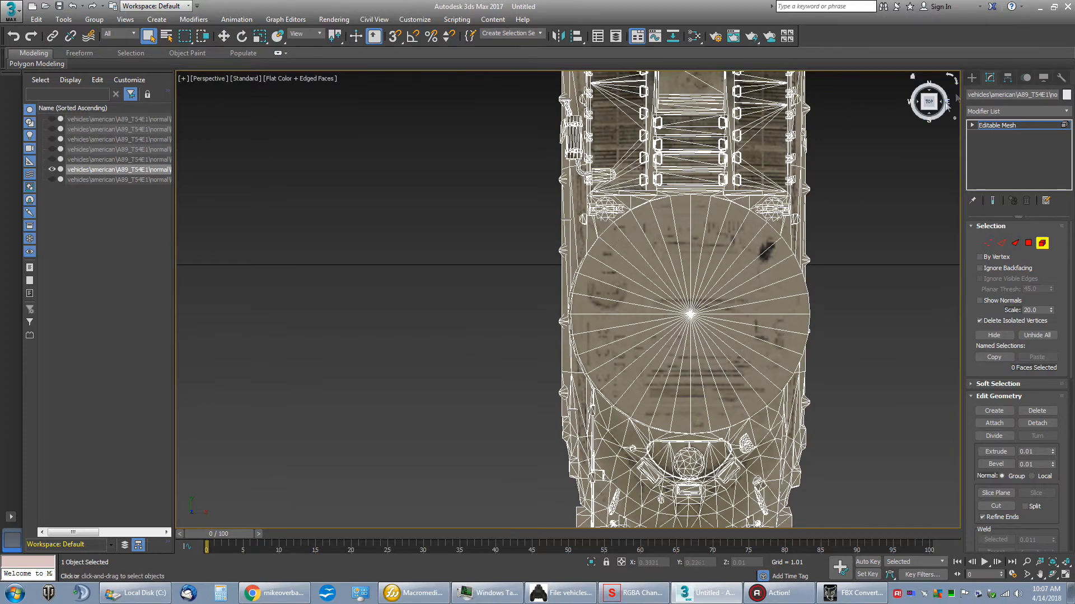
{"action": "left_click_drag", "start_coordinate": [930, 104], "coordinate": [888, 66]}
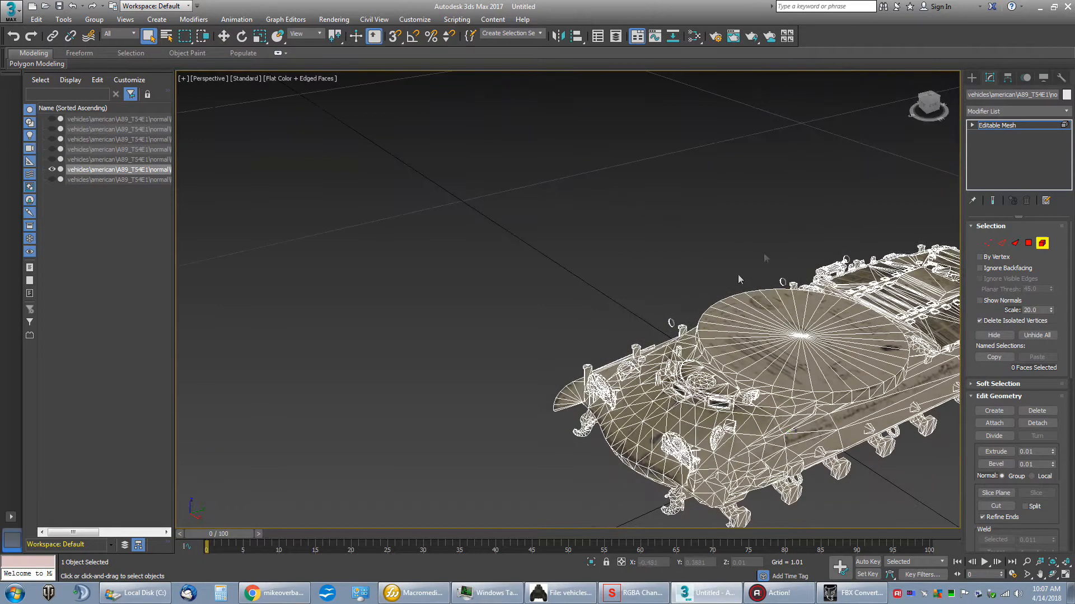
{"action": "left_click", "coordinate": [560, 417]}
{"action": "key", "text": "Delete"}
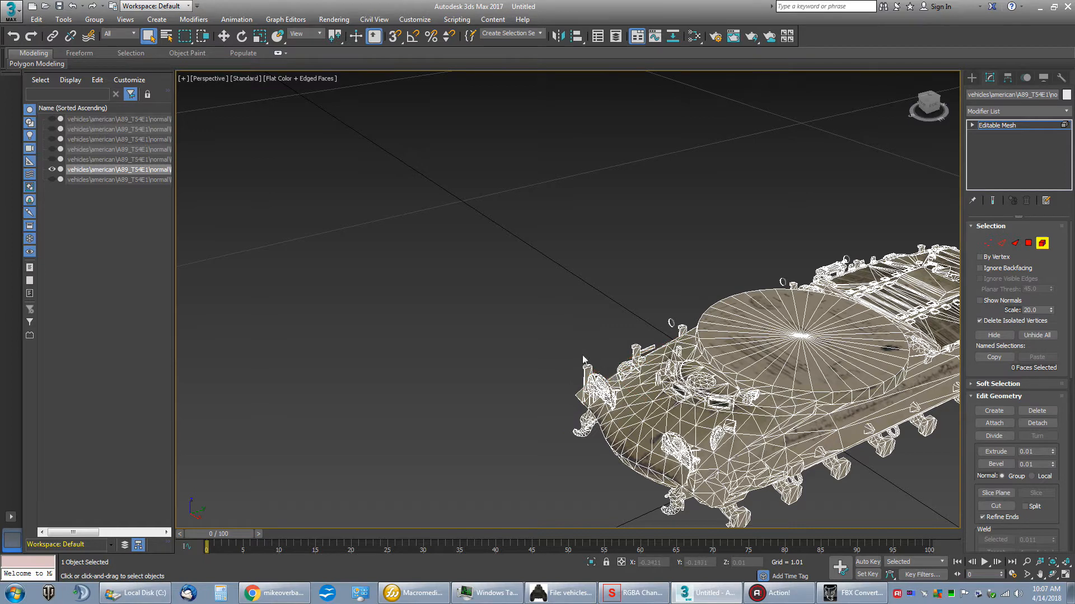
{"action": "left_click", "coordinate": [589, 373]}
{"action": "key", "text": "Delete"}
Step: Delete the remaining bracket and rail pieces and the floating ring along the front part of the -X side
{"action": "left_click_drag", "start_coordinate": [646, 356], "coordinate": [641, 352]}
{"action": "scroll", "coordinate": [641, 350], "scroll_direction": "up", "scroll_amount": 5}
{"action": "left_click_drag", "start_coordinate": [701, 333], "coordinate": [710, 353]}
{"action": "left_click_drag", "start_coordinate": [614, 367], "coordinate": [631, 379]}
{"action": "left_click_drag", "start_coordinate": [453, 439], "coordinate": [463, 451]}
{"action": "scroll", "coordinate": [542, 295], "scroll_direction": "up", "scroll_amount": 5}
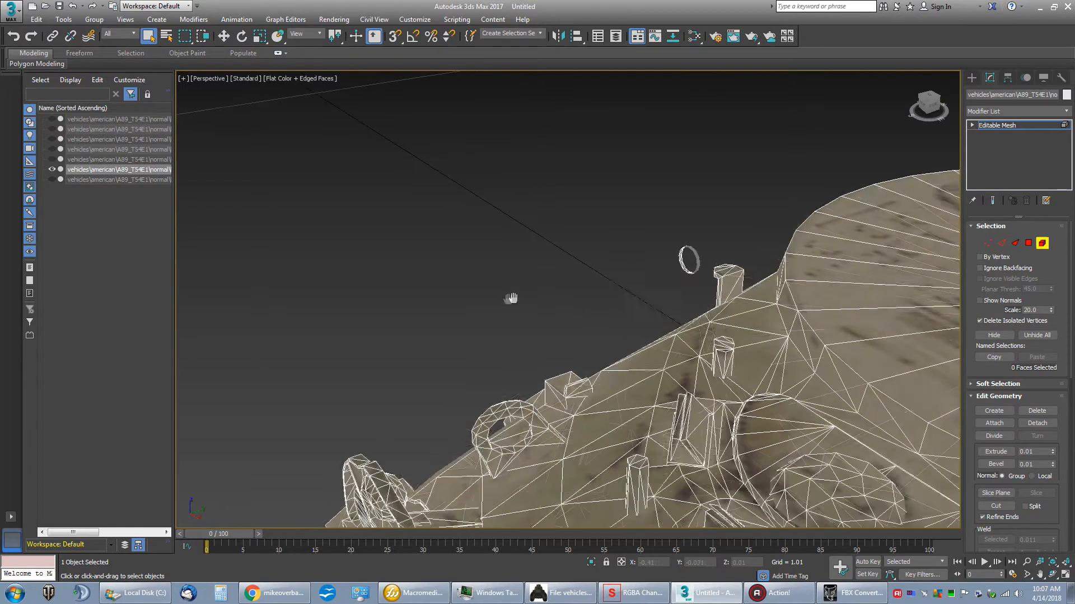
{"action": "left_click_drag", "start_coordinate": [778, 305], "coordinate": [819, 313]}
{"action": "key", "text": "Delete"}
Step: Delete the floating ring beside the junction of the turret ring and engine deck on the -X side
{"action": "scroll", "coordinate": [722, 265], "scroll_direction": "down", "scroll_amount": 10}
{"action": "scroll", "coordinate": [714, 263], "scroll_direction": "up", "scroll_amount": 8}
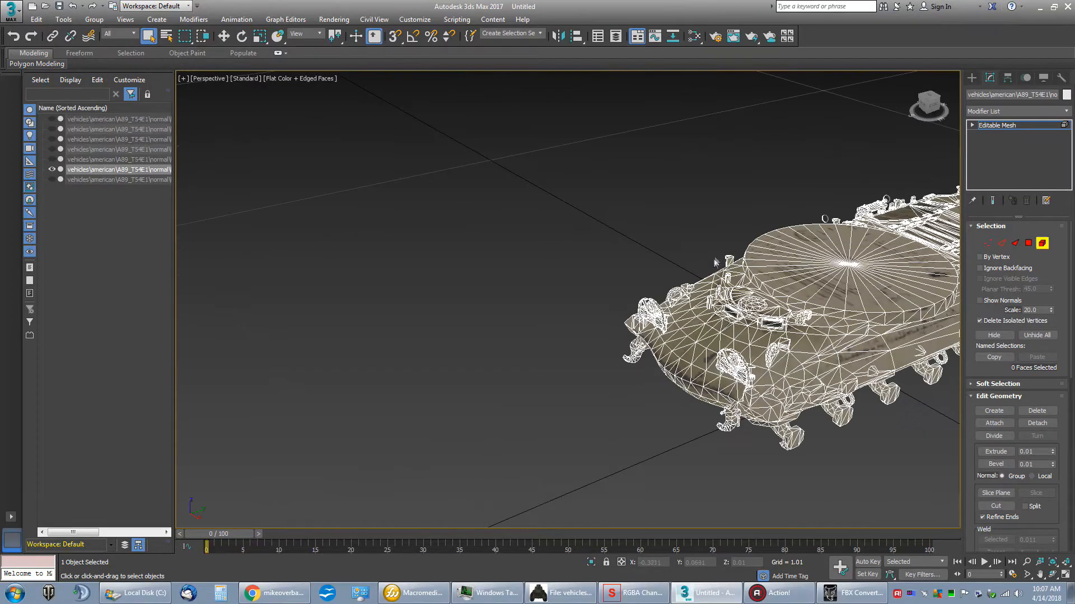
{"action": "left_click_drag", "start_coordinate": [927, 107], "coordinate": [953, 106]}
{"action": "left_click", "coordinate": [926, 105]}
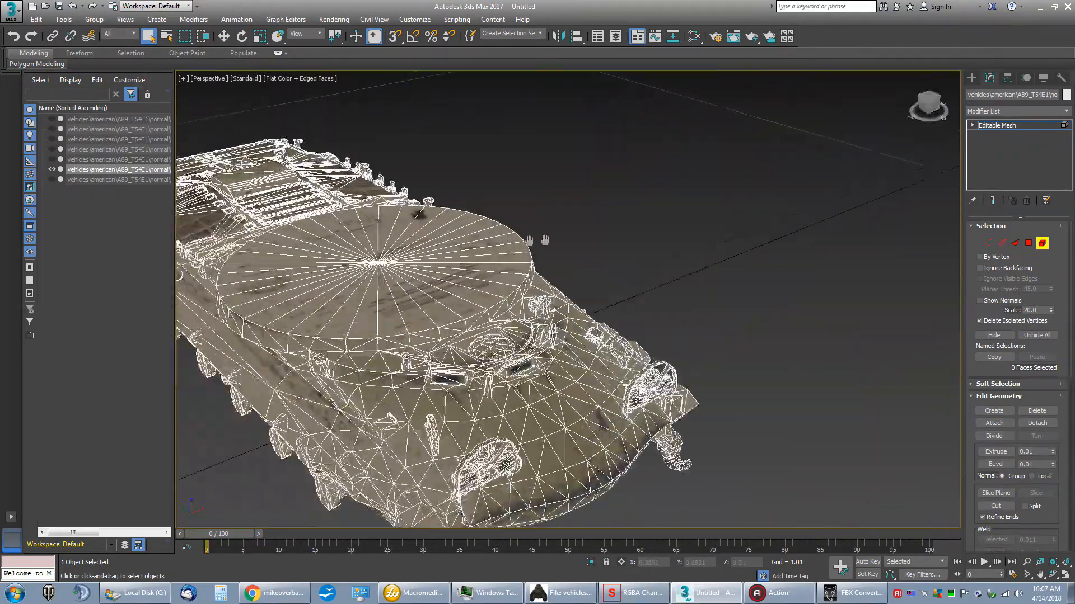
{"action": "left_click", "coordinate": [922, 108]}
{"action": "left_click_drag", "start_coordinate": [932, 101], "coordinate": [929, 91]}
{"action": "middle_click_drag", "start_coordinate": [488, 298], "coordinate": [652, 263]}
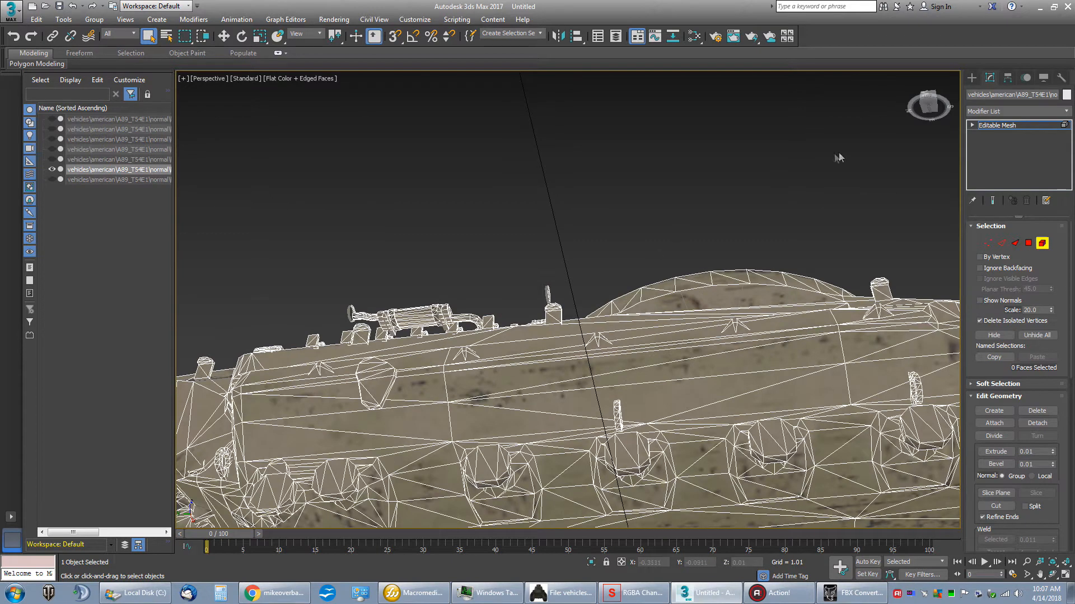
{"action": "left_click_drag", "start_coordinate": [932, 104], "coordinate": [929, 94]}
{"action": "left_click_drag", "start_coordinate": [540, 256], "coordinate": [562, 301]}
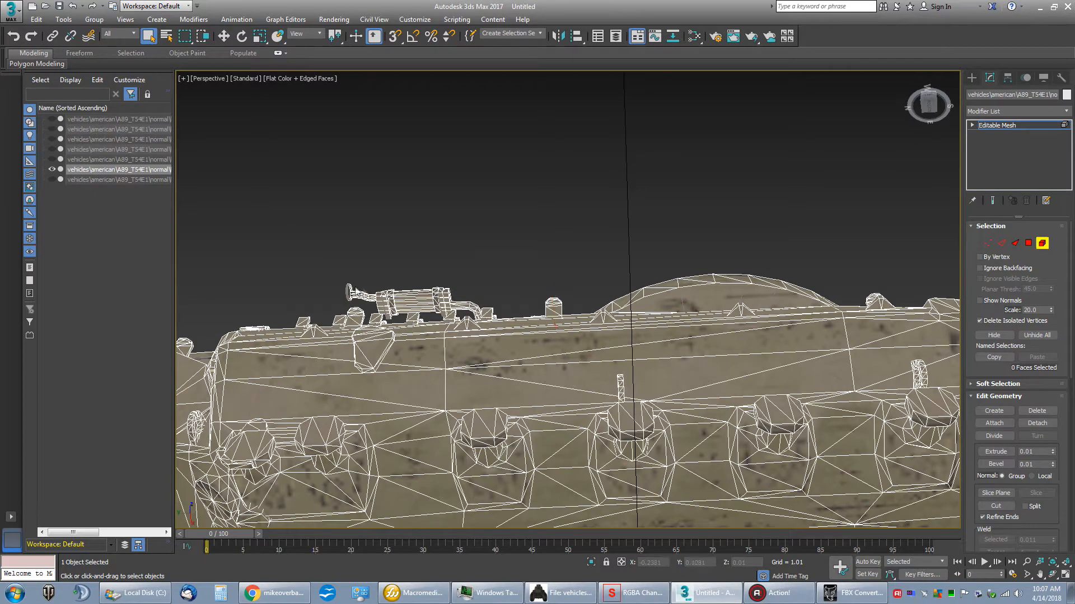
Step: Delete the exhaust muffler and its end caps, clamps and pipes beside the engine deck on the -X side
{"action": "left_click_drag", "start_coordinate": [929, 105], "coordinate": [936, 104]}
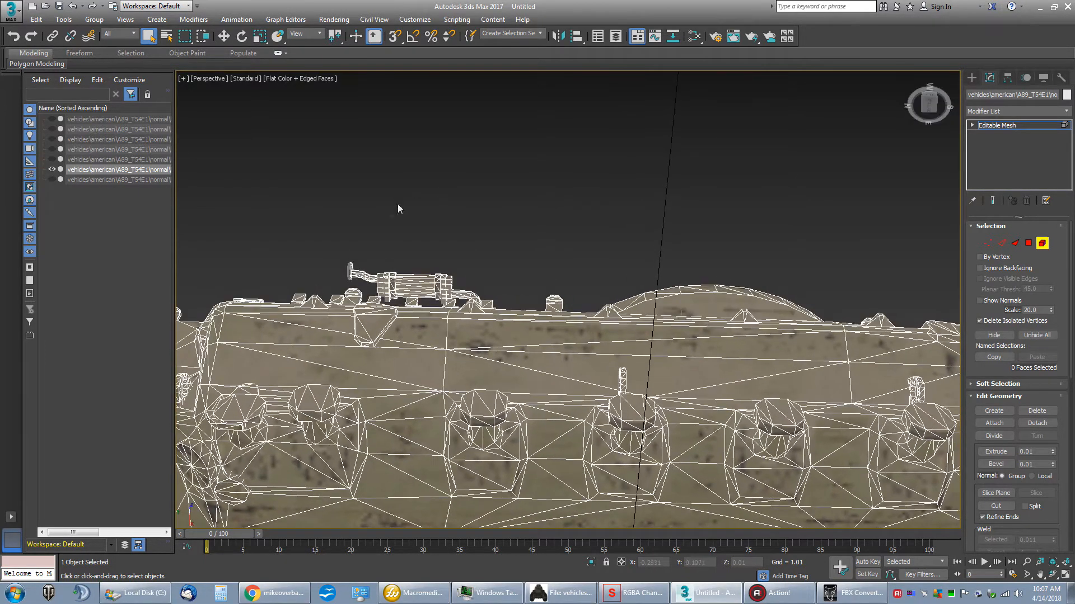
{"action": "key", "text": "Delete"}
{"action": "left_click", "coordinate": [402, 292]}
{"action": "key", "text": "Delete"}
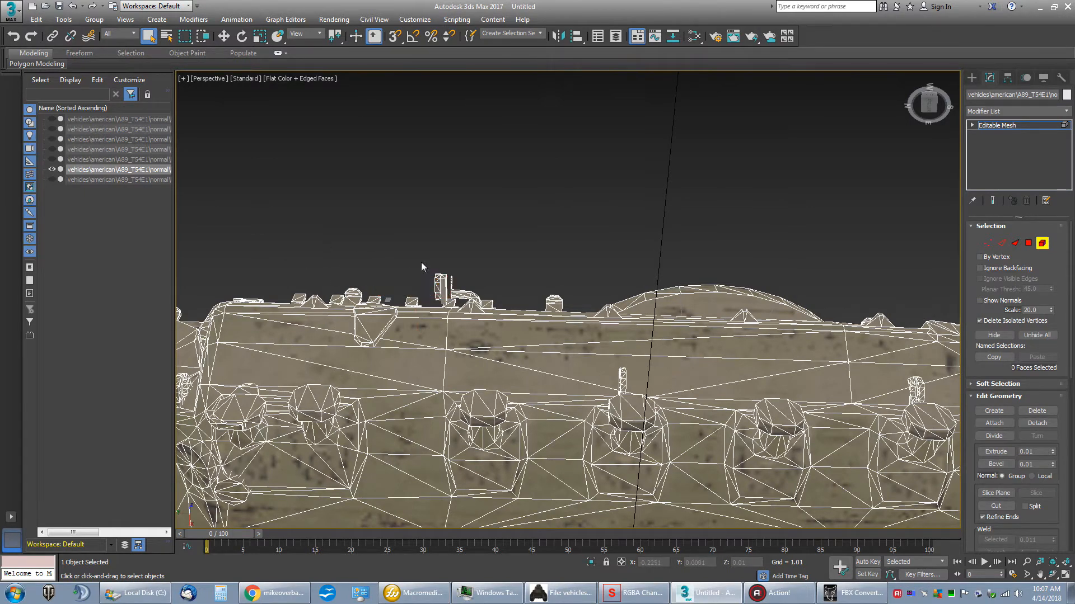
{"action": "left_click", "coordinate": [447, 297]}
{"action": "key", "text": "Delete"}
{"action": "left_click", "coordinate": [455, 285]}
{"action": "left_click", "coordinate": [398, 273]}
Step: Delete the leftover thin pieces hanging at both rear corners of the engine deck
{"action": "left_click_drag", "start_coordinate": [930, 108], "coordinate": [865, 169]}
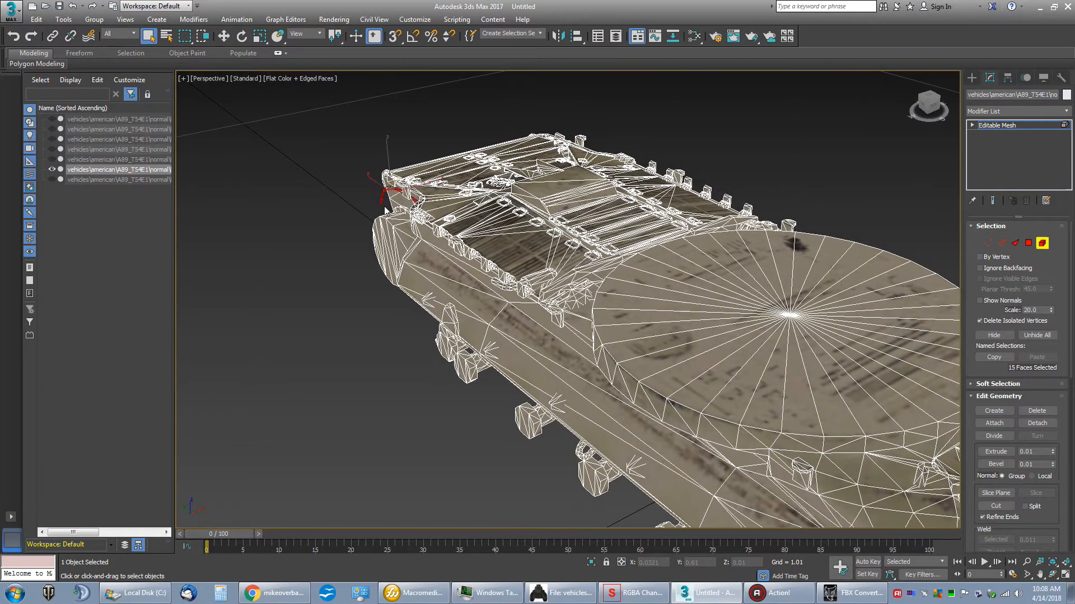
{"action": "left_click_drag", "start_coordinate": [934, 107], "coordinate": [861, 171]}
{"action": "middle_click_drag", "start_coordinate": [861, 171], "coordinate": [763, 200]}
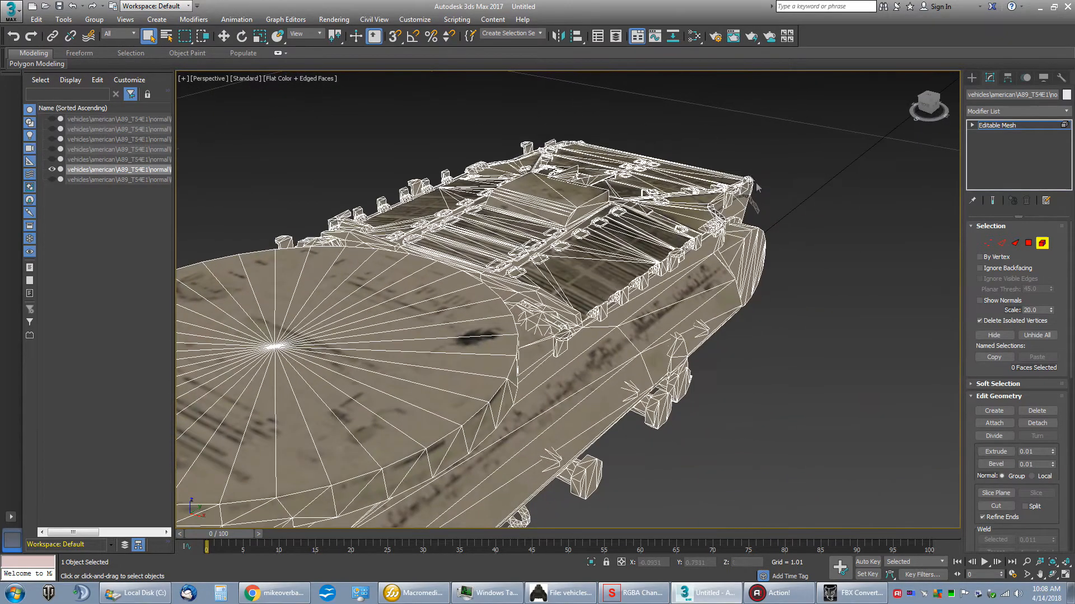
{"action": "left_click", "coordinate": [757, 214]}
{"action": "key", "text": "Delete"}
Step: Inspect the front hull from both sides for remaining leftover attachments
{"action": "left_click_drag", "start_coordinate": [933, 103], "coordinate": [912, 77]}
{"action": "middle_click_drag", "start_coordinate": [574, 199], "coordinate": [853, 177]}
{"action": "middle_click_drag", "start_coordinate": [427, 247], "coordinate": [552, 189]}
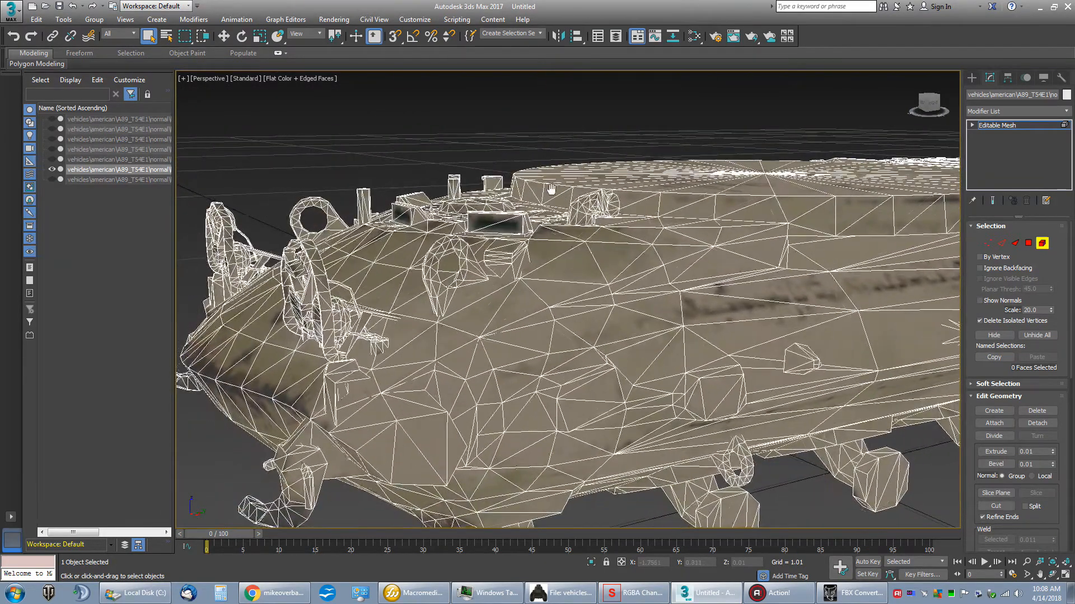
{"action": "left_click_drag", "start_coordinate": [921, 109], "coordinate": [758, 163]}
{"action": "middle_click_drag", "start_coordinate": [758, 163], "coordinate": [706, 51]}
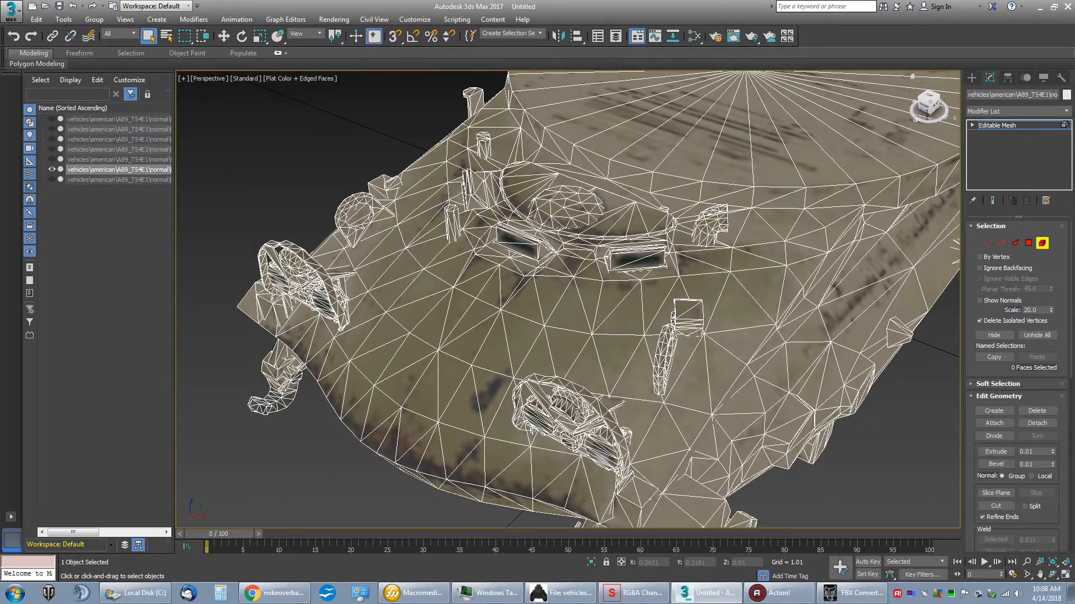
{"action": "mouse_move", "coordinate": [925, 108]}
{"action": "left_mouse_down"}
{"action": "mouse_move", "coordinate": [970, 79]}
{"action": "mouse_move", "coordinate": [1022, 100]}
{"action": "mouse_move", "coordinate": [1005, 117]}
{"action": "left_mouse_up"}
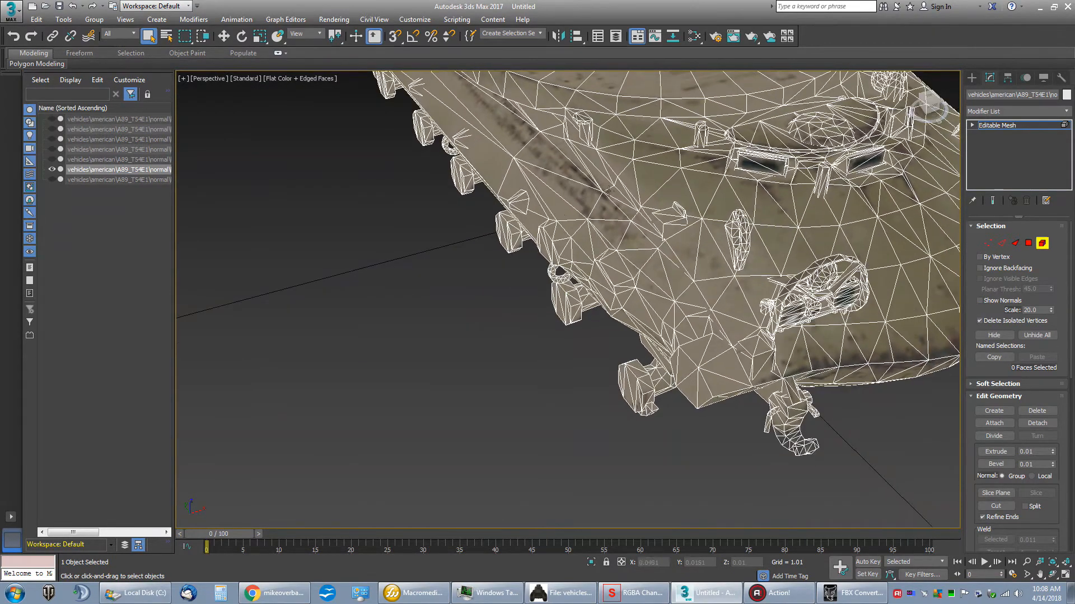
Step: Delete the small bracket and its leftover pieces beside the lifting eye on the front hull's -X side
{"action": "left_click", "coordinate": [667, 222]}
{"action": "scroll", "coordinate": [678, 212], "scroll_direction": "up", "scroll_amount": 6}
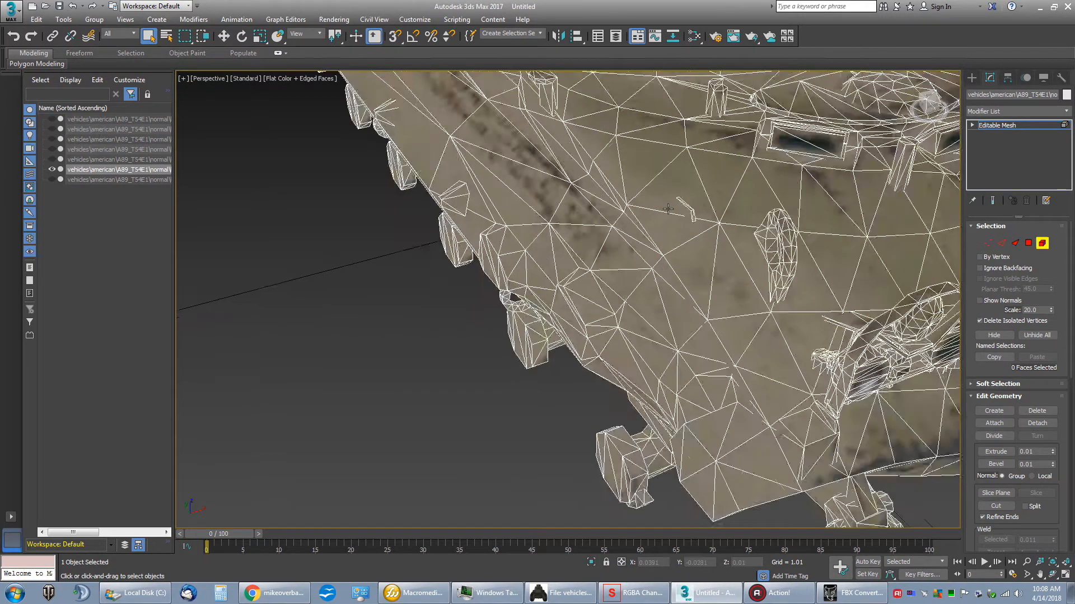
{"action": "left_click", "coordinate": [725, 215]}
{"action": "key", "text": "Delete"}
{"action": "left_click", "coordinate": [720, 210]}
{"action": "key", "text": "Delete"}
{"action": "left_click", "coordinate": [689, 191]}
{"action": "key", "text": "Delete"}
{"action": "left_click", "coordinate": [705, 224]}
{"action": "key", "text": "Delete"}
Step: Inspect the bracket, lifting eye and headlight cluster area on the front hull's +X side
{"action": "scroll", "coordinate": [684, 185], "scroll_direction": "down", "scroll_amount": 5}
{"action": "middle_click_drag", "start_coordinate": [700, 179], "coordinate": [459, 138]}
{"action": "scroll", "coordinate": [499, 220], "scroll_direction": "up", "scroll_amount": 6}
{"action": "scroll", "coordinate": [460, 138], "scroll_direction": "down", "scroll_amount": 3}
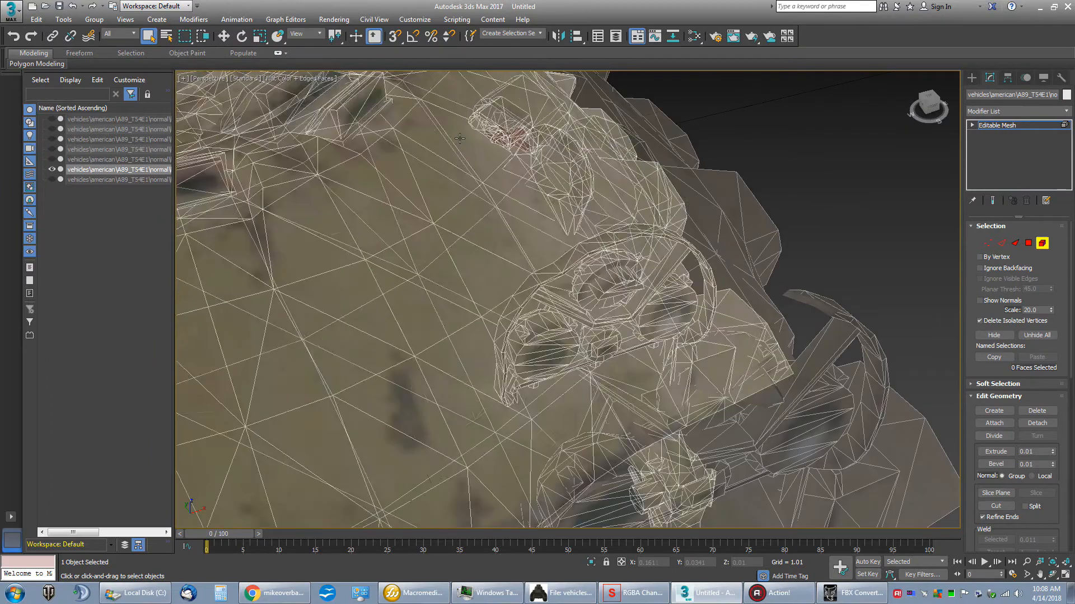
{"action": "scroll", "coordinate": [460, 138], "scroll_direction": "down", "scroll_amount": 4}
{"action": "scroll", "coordinate": [460, 136], "scroll_direction": "up", "scroll_amount": 4}
{"action": "scroll", "coordinate": [460, 133], "scroll_direction": "up", "scroll_amount": 2}
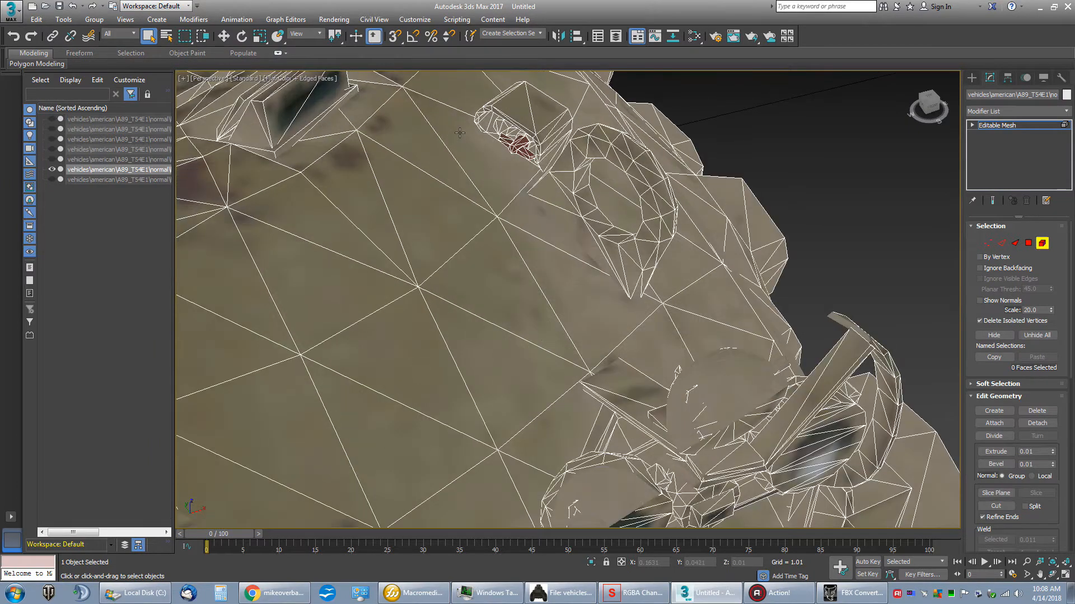
{"action": "scroll", "coordinate": [459, 133], "scroll_direction": "down", "scroll_amount": 4}
{"action": "scroll", "coordinate": [460, 133], "scroll_direction": "up", "scroll_amount": 2}
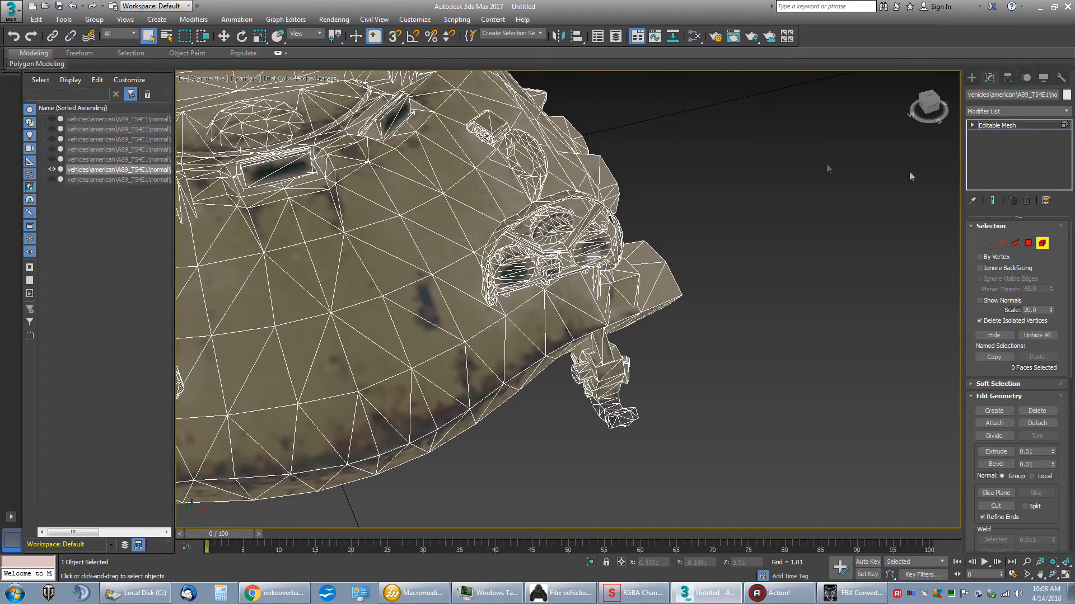
{"action": "middle_click_drag", "start_coordinate": [650, 144], "coordinate": [660, 221]}
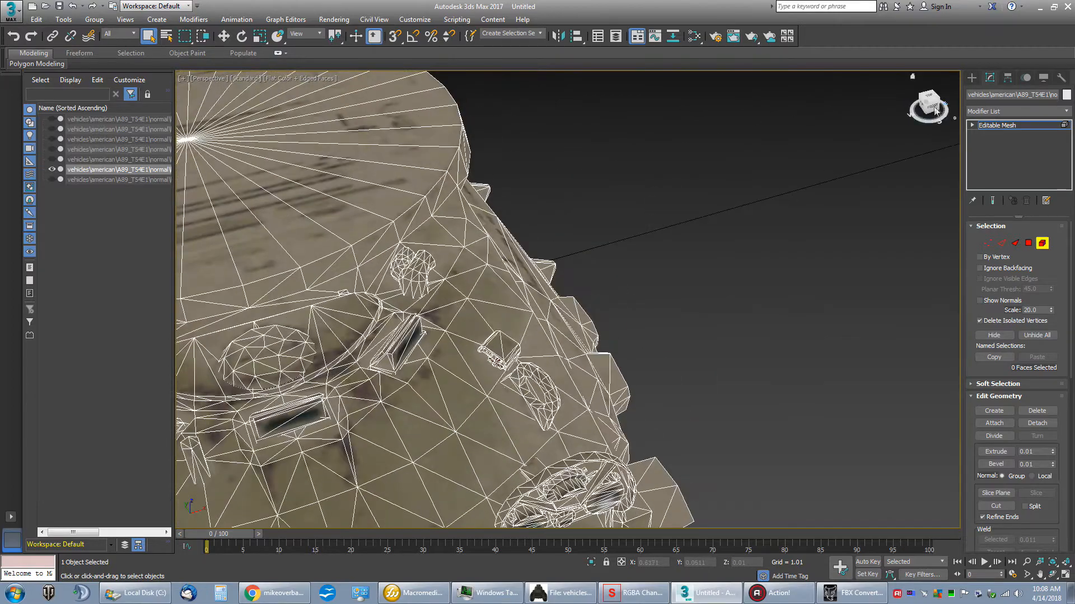
{"action": "mouse_move", "coordinate": [932, 113]}
{"action": "left_mouse_down"}
{"action": "mouse_move", "coordinate": [845, 74]}
{"action": "mouse_move", "coordinate": [828, 87]}
{"action": "mouse_move", "coordinate": [885, 105]}
{"action": "mouse_move", "coordinate": [936, 103]}
{"action": "left_mouse_up"}
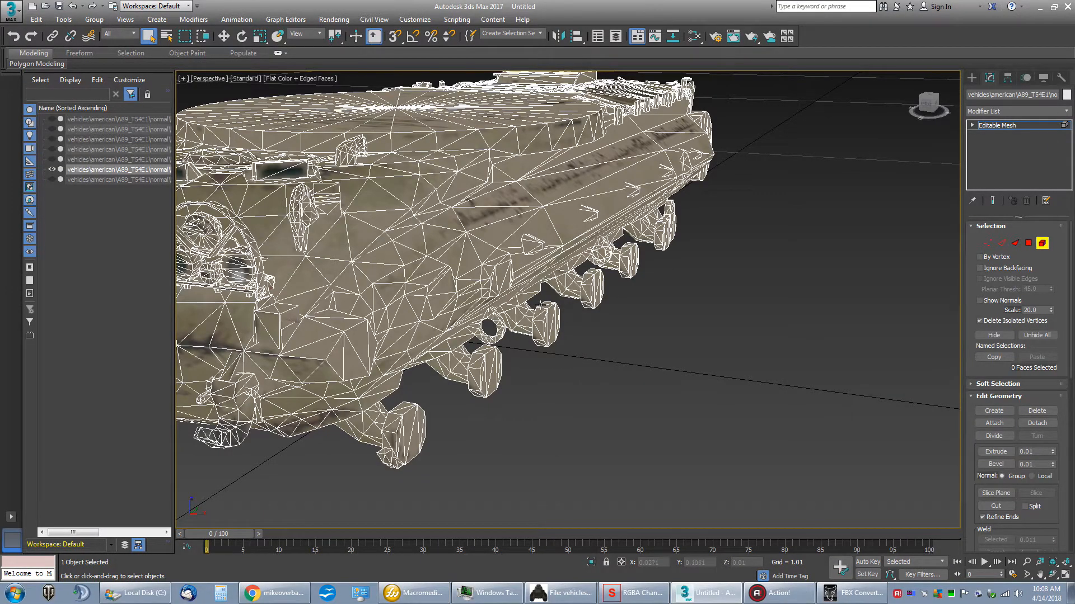
Step: Delete the upright block at the front of the turret ring on the hull's -X side
{"action": "middle_click_drag", "start_coordinate": [739, 162], "coordinate": [769, 238]}
{"action": "left_click_drag", "start_coordinate": [927, 105], "coordinate": [902, 116]}
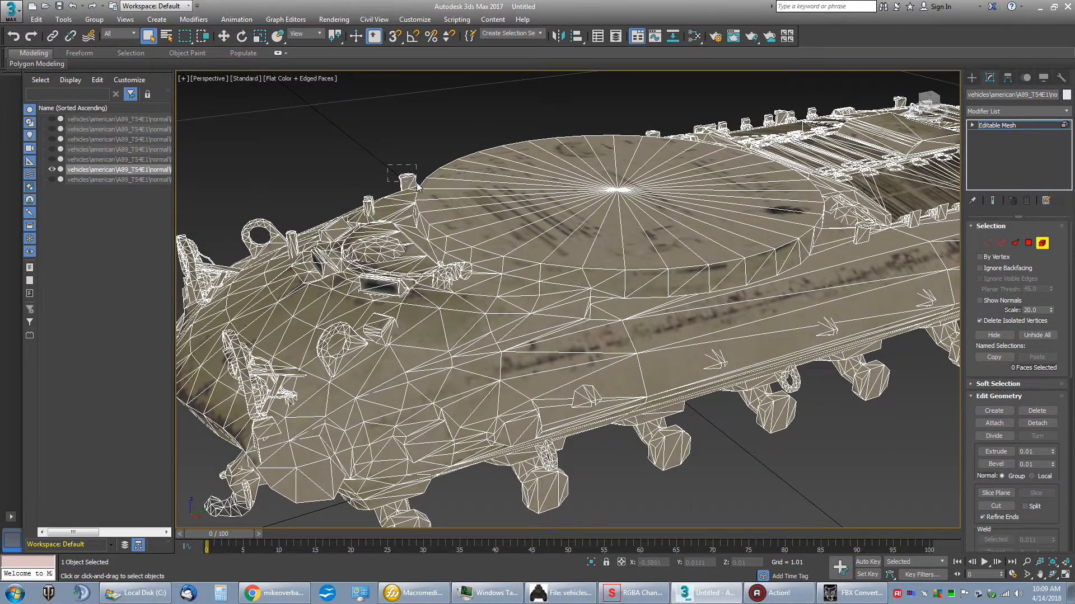
{"action": "left_click_drag", "start_coordinate": [418, 183], "coordinate": [413, 184]}
{"action": "key", "text": "Delete"}
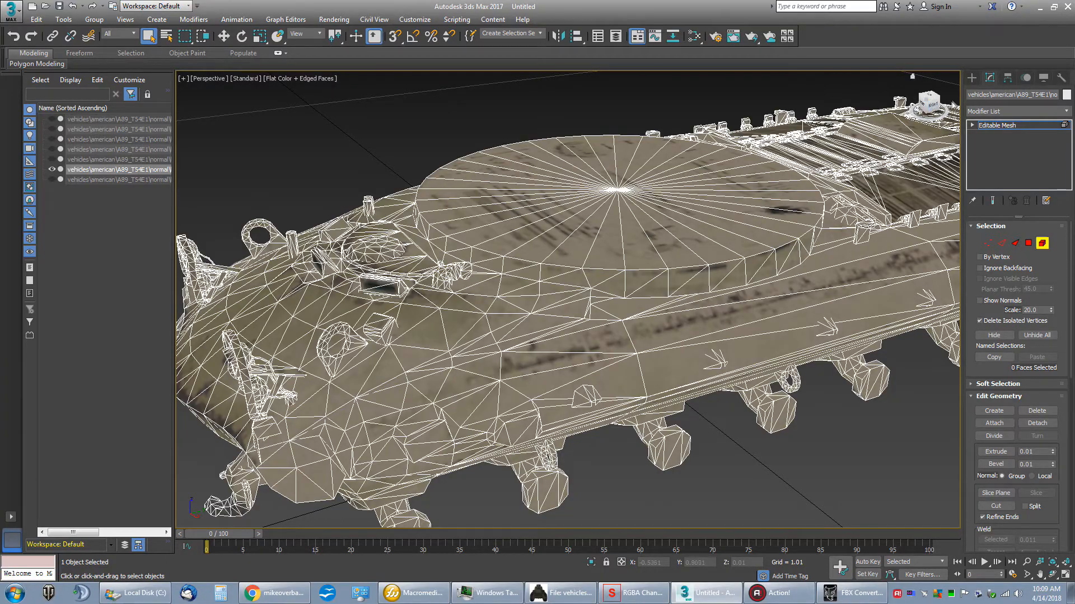
Step: Delete the two capped blocks on the +X side, one behind the turret ring and one within the engine deck's bracket row
{"action": "mouse_move", "coordinate": [926, 106]}
{"action": "left_mouse_down"}
{"action": "mouse_move", "coordinate": [958, 108]}
{"action": "mouse_move", "coordinate": [961, 120]}
{"action": "left_mouse_up"}
{"action": "middle_click_drag", "start_coordinate": [557, 405], "coordinate": [584, 208]}
{"action": "middle_click_drag", "start_coordinate": [557, 173], "coordinate": [823, 401]}
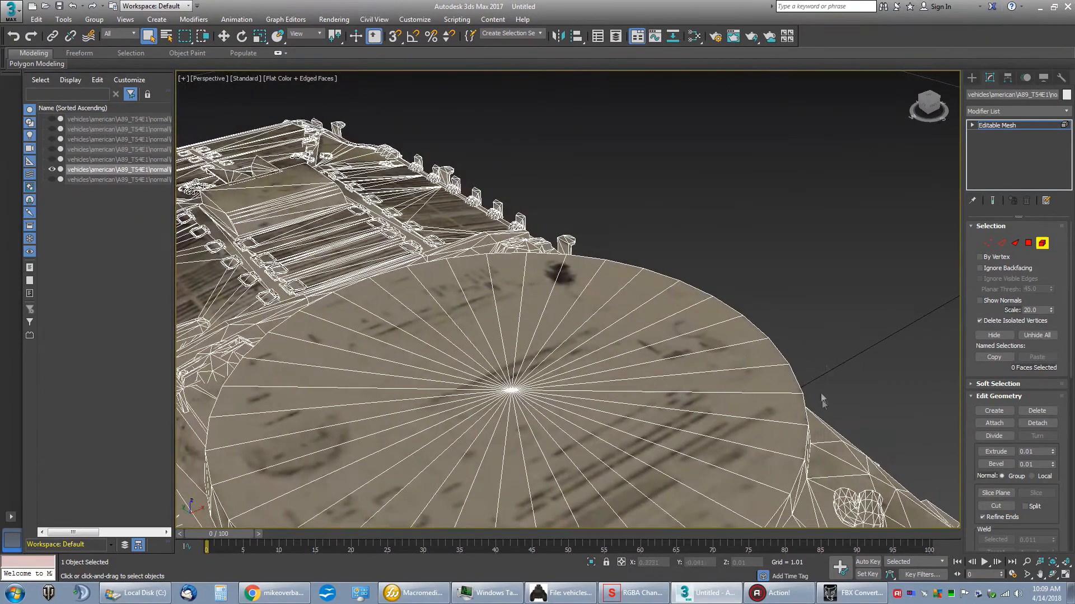
{"action": "left_click", "coordinate": [922, 107]}
{"action": "middle_click_drag", "start_coordinate": [528, 252], "coordinate": [732, 205]}
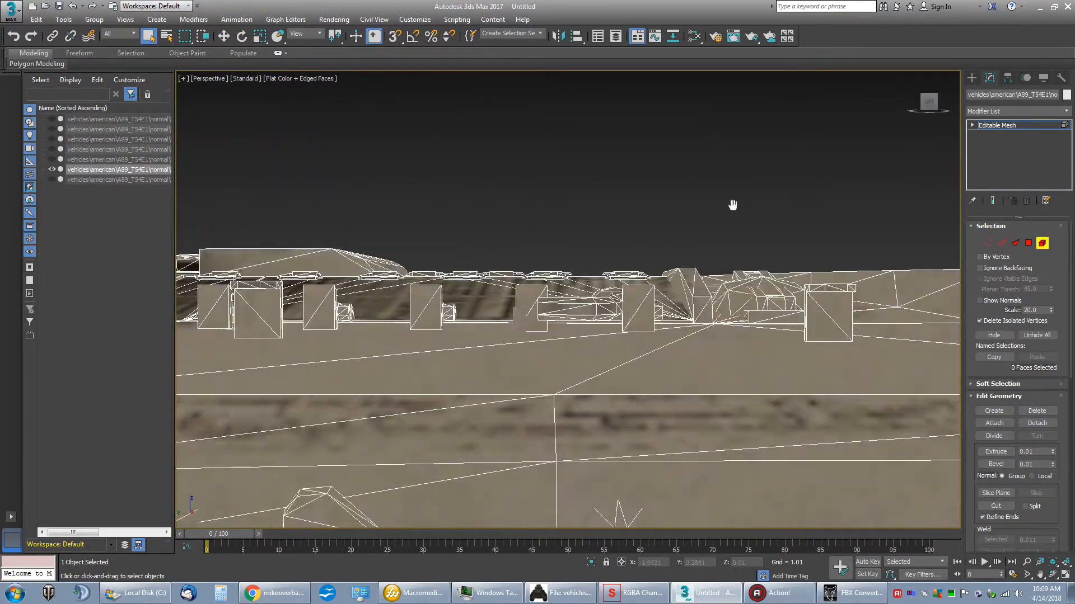
{"action": "left_click_drag", "start_coordinate": [927, 108], "coordinate": [845, 199]}
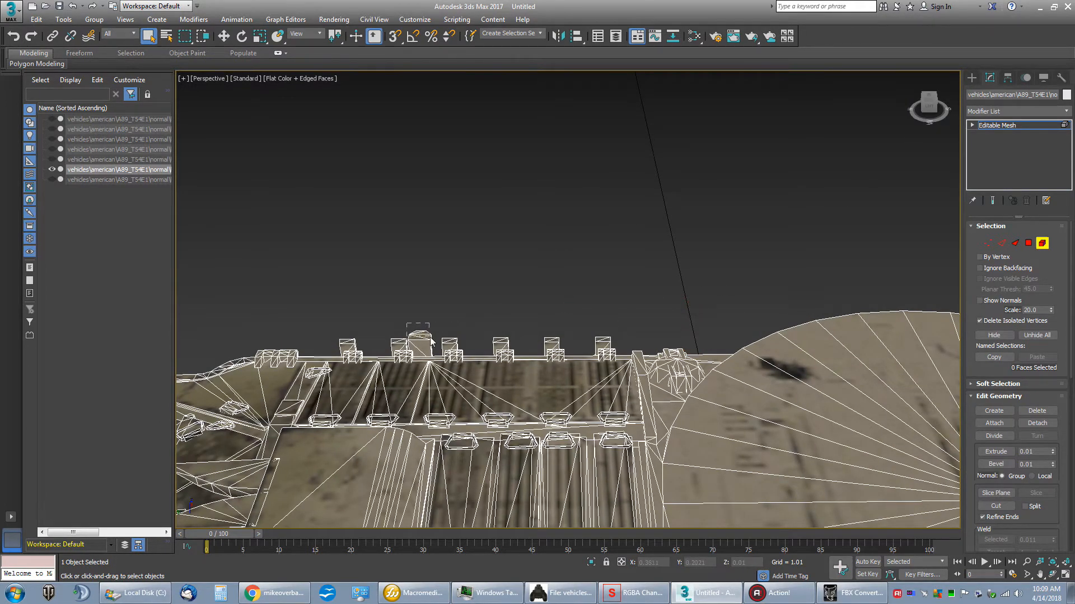
{"action": "left_click_drag", "start_coordinate": [432, 337], "coordinate": [432, 338]}
{"action": "left_click_drag", "start_coordinate": [432, 352], "coordinate": [433, 352]}
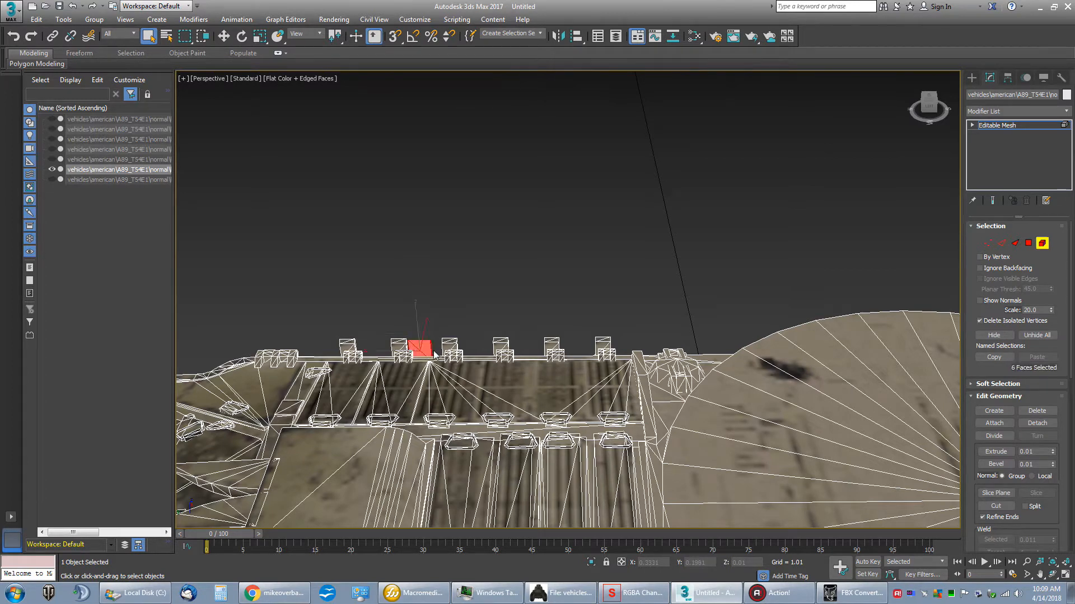
{"action": "key", "text": "Delete"}
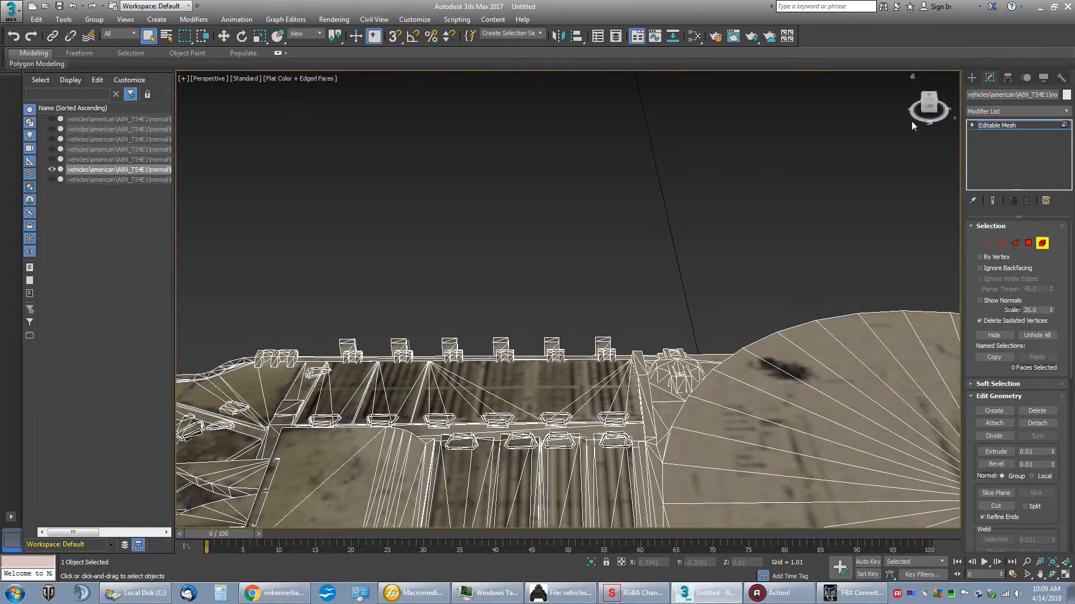
Step: Delete the capped upright block near the rear end of the engine deck on the +X side
{"action": "left_click_drag", "start_coordinate": [925, 109], "coordinate": [859, 274]}
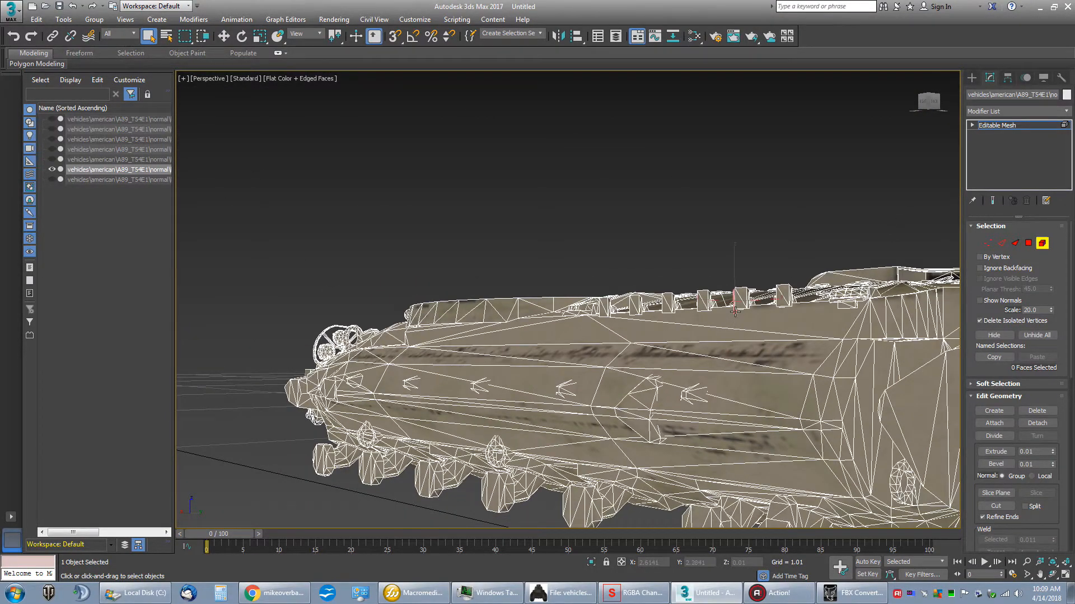
{"action": "middle_click_drag", "start_coordinate": [861, 185], "coordinate": [714, 217], "text": "alt"}
{"action": "left_click_drag", "start_coordinate": [937, 111], "coordinate": [960, 103]}
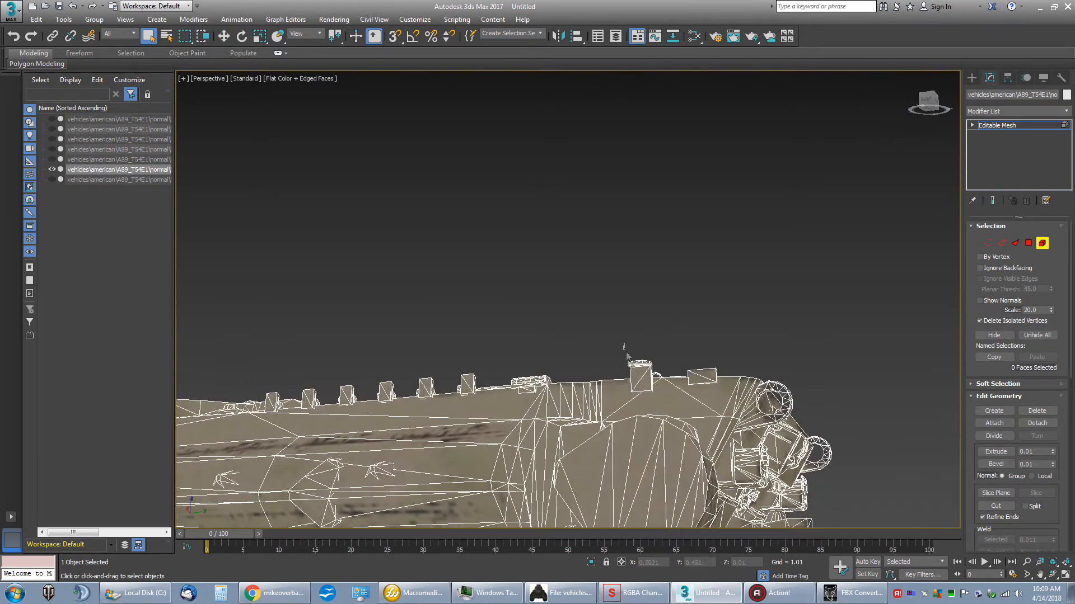
{"action": "left_click_drag", "start_coordinate": [654, 371], "coordinate": [655, 372]}
{"action": "key", "text": "Delete"}
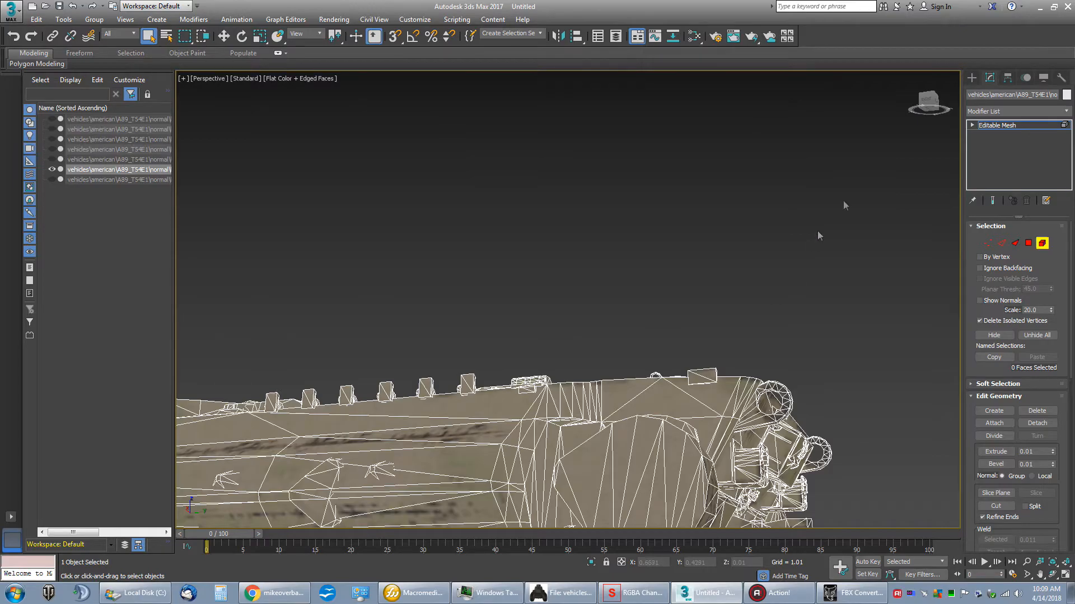
Step: Delete the matching capped block near the rear end of the engine deck on the -X side
{"action": "left_click_drag", "start_coordinate": [926, 104], "coordinate": [821, 106]}
{"action": "middle_click_drag", "start_coordinate": [554, 351], "coordinate": [787, 256]}
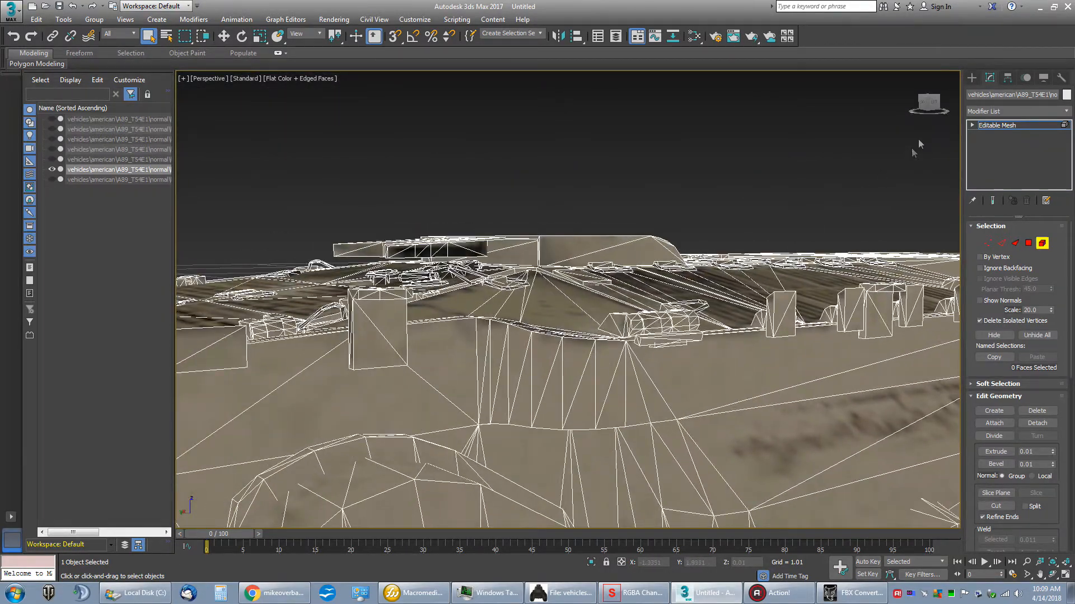
{"action": "left_click_drag", "start_coordinate": [934, 105], "coordinate": [915, 103]}
{"action": "middle_click_drag", "start_coordinate": [601, 213], "coordinate": [740, 218]}
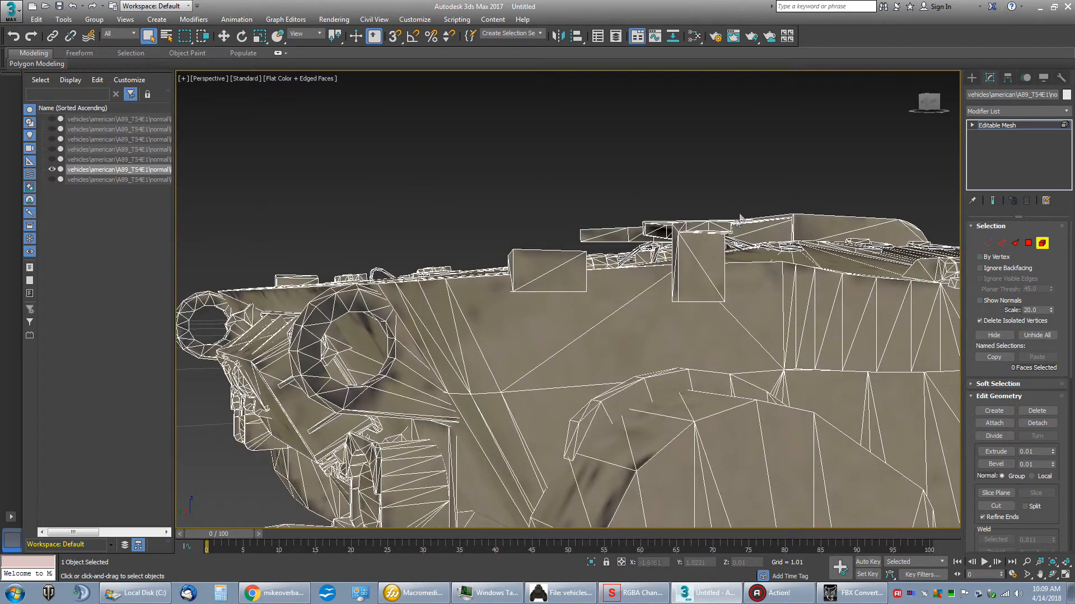
{"action": "left_click", "coordinate": [940, 105]}
{"action": "left_click_drag", "start_coordinate": [934, 104], "coordinate": [931, 102]}
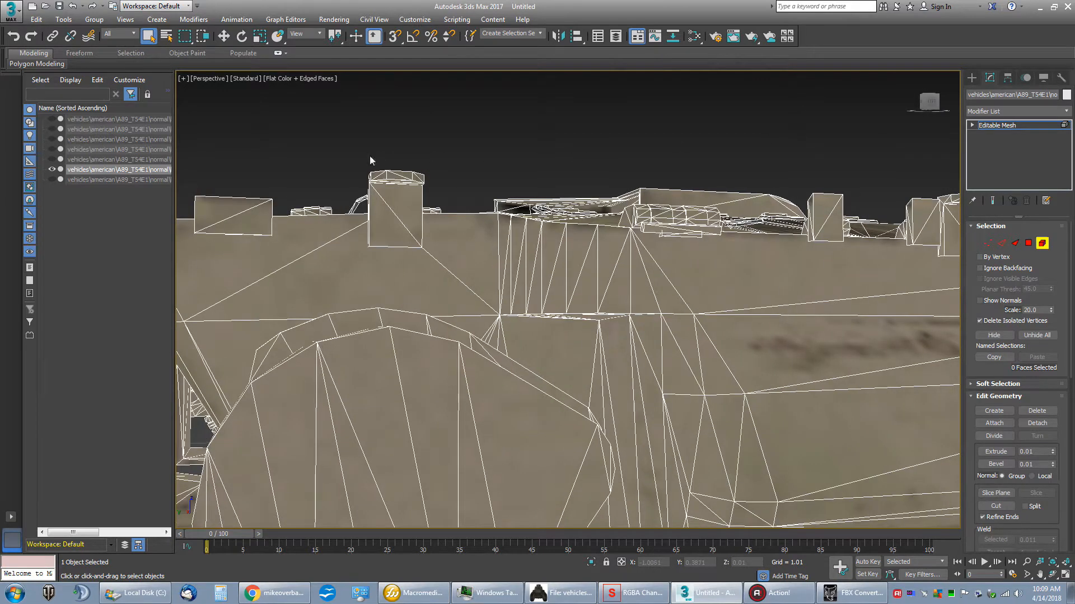
{"action": "left_click_drag", "start_coordinate": [442, 191], "coordinate": [439, 192]}
{"action": "key", "text": "Delete"}
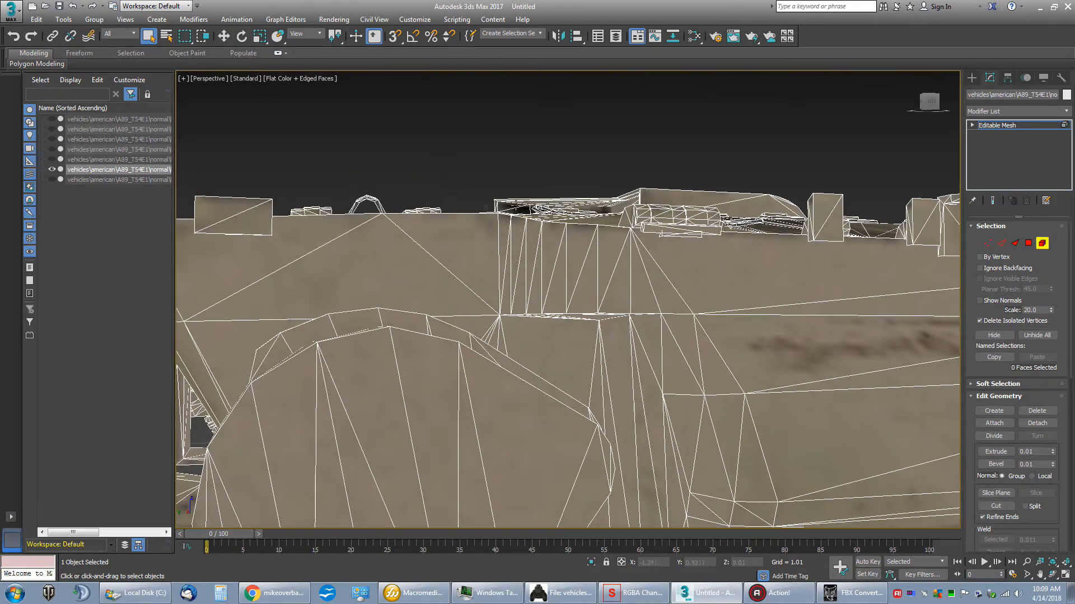
Step: Examine the whole hull from the rear, above and the front for remaining fender mounting blocks
{"action": "middle_click_drag", "start_coordinate": [710, 284], "coordinate": [710, 280], "text": "alt"}
{"action": "middle_click_drag", "start_coordinate": [798, 219], "coordinate": [758, 147]}
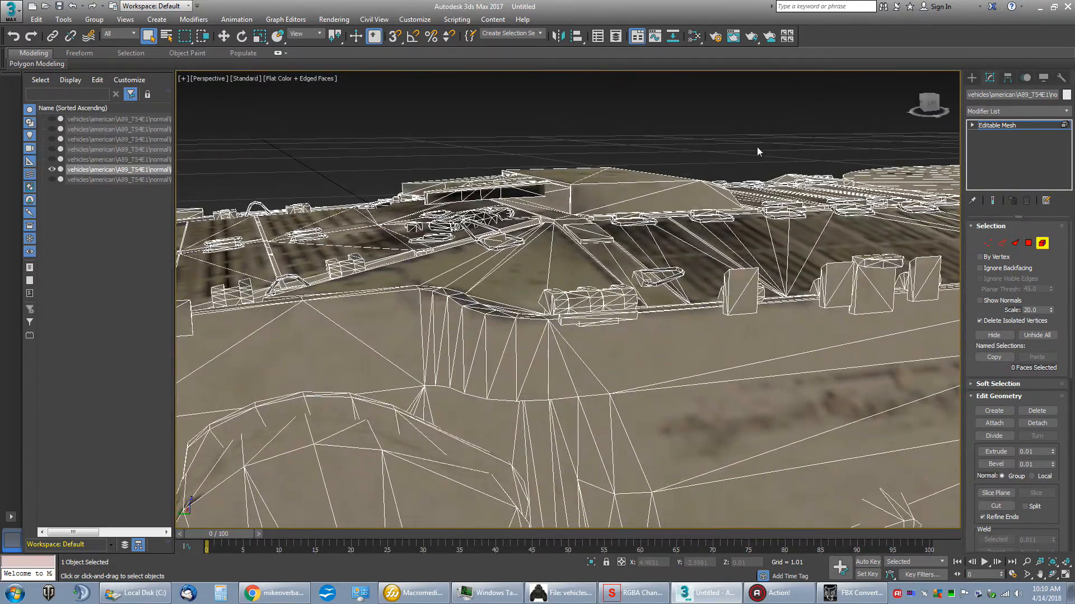
{"action": "left_click", "coordinate": [928, 100]}
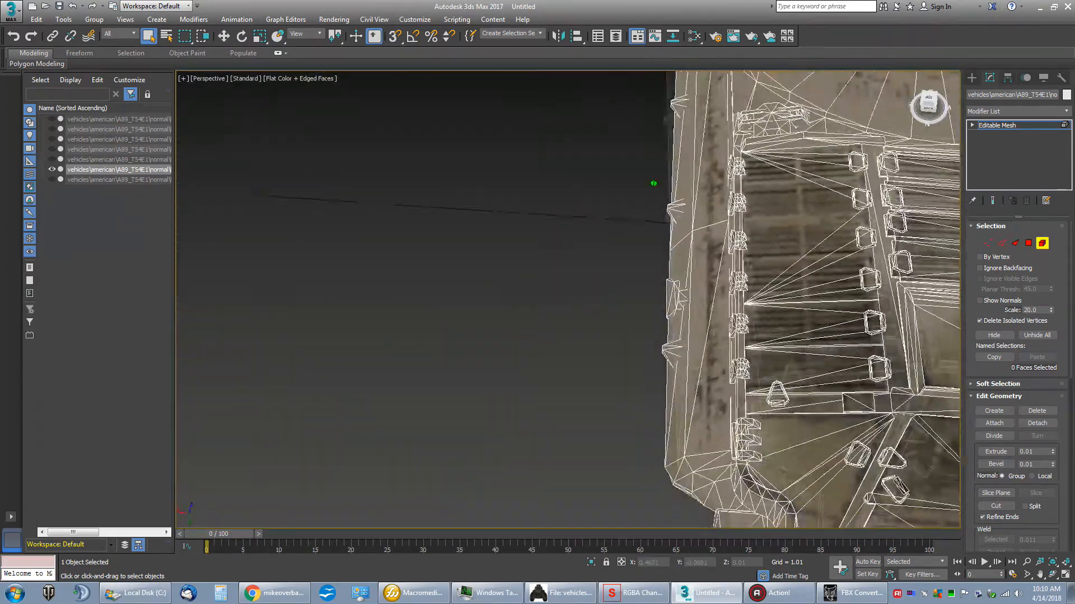
{"action": "left_click_drag", "start_coordinate": [928, 105], "coordinate": [927, 89]}
{"action": "scroll", "coordinate": [694, 173], "scroll_direction": "down", "scroll_amount": 5}
{"action": "middle_click_drag", "start_coordinate": [758, 154], "coordinate": [567, 263]}
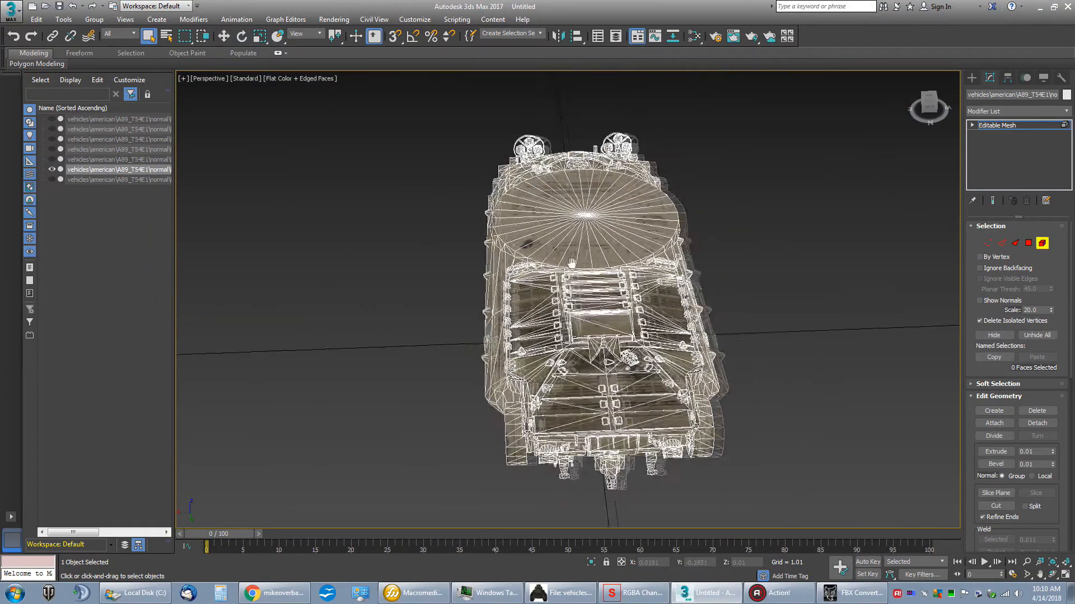
{"action": "middle_click_drag", "start_coordinate": [480, 293], "coordinate": [480, 293], "text": "alt"}
{"action": "left_click_drag", "start_coordinate": [927, 107], "coordinate": [927, 107]}
{"action": "scroll", "coordinate": [927, 107], "scroll_direction": "up", "scroll_amount": 5}
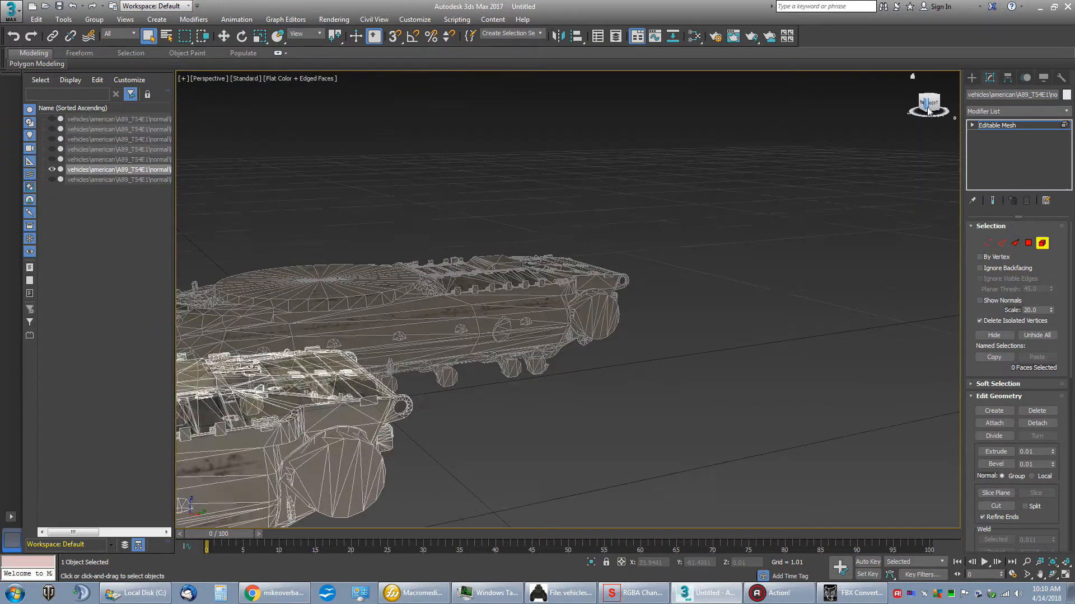
{"action": "scroll", "coordinate": [927, 107], "scroll_direction": "down", "scroll_amount": 5}
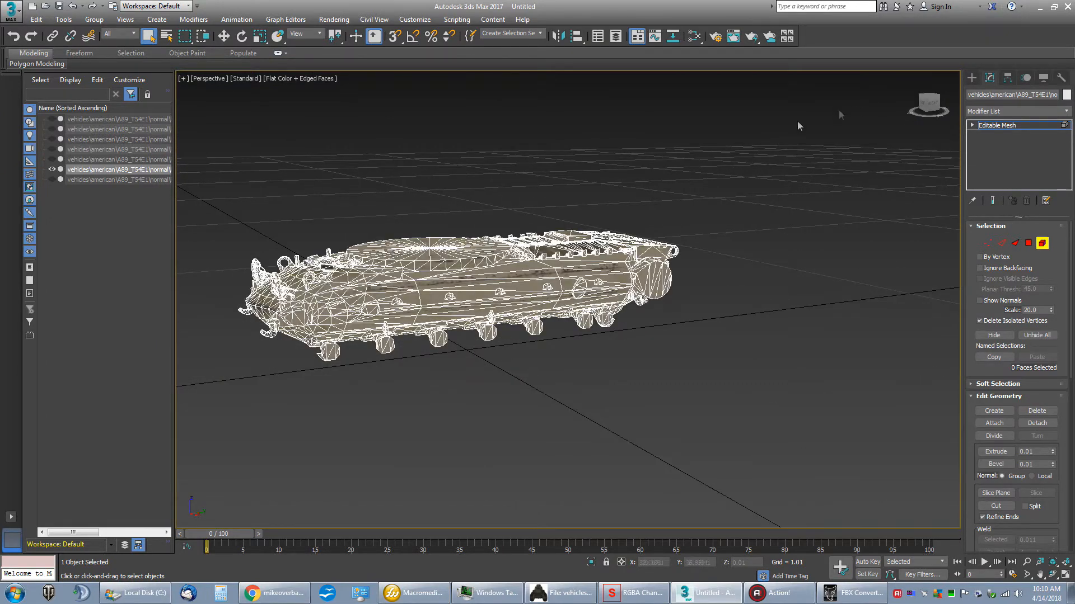
{"action": "middle_click_drag", "start_coordinate": [536, 210], "coordinate": [611, 235]}
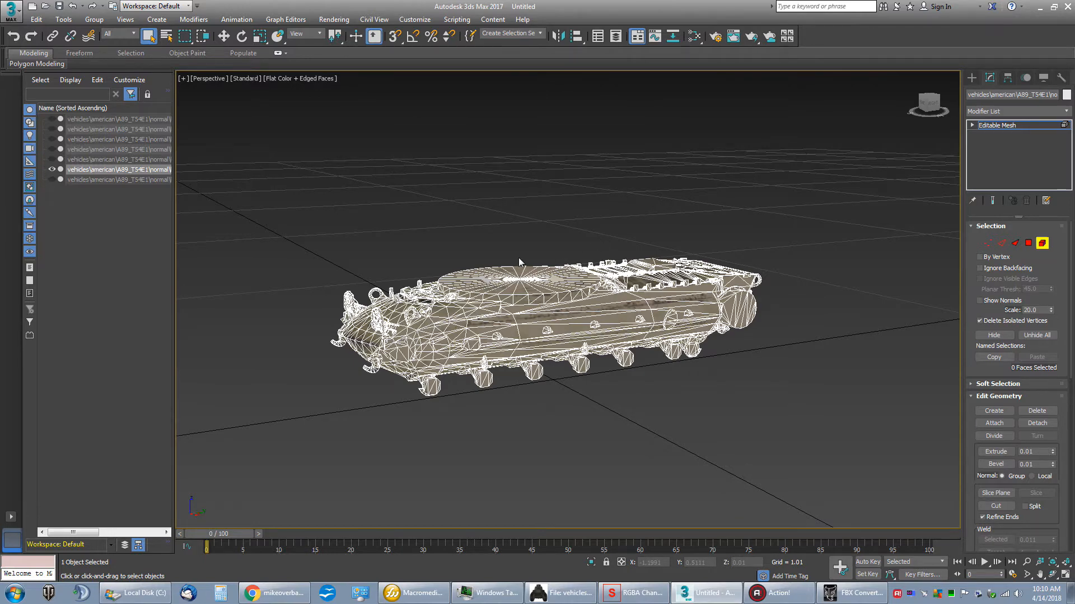
{"action": "scroll", "coordinate": [518, 260], "scroll_direction": "up", "scroll_amount": 6}
{"action": "scroll", "coordinate": [518, 259], "scroll_direction": "down", "scroll_amount": 3}
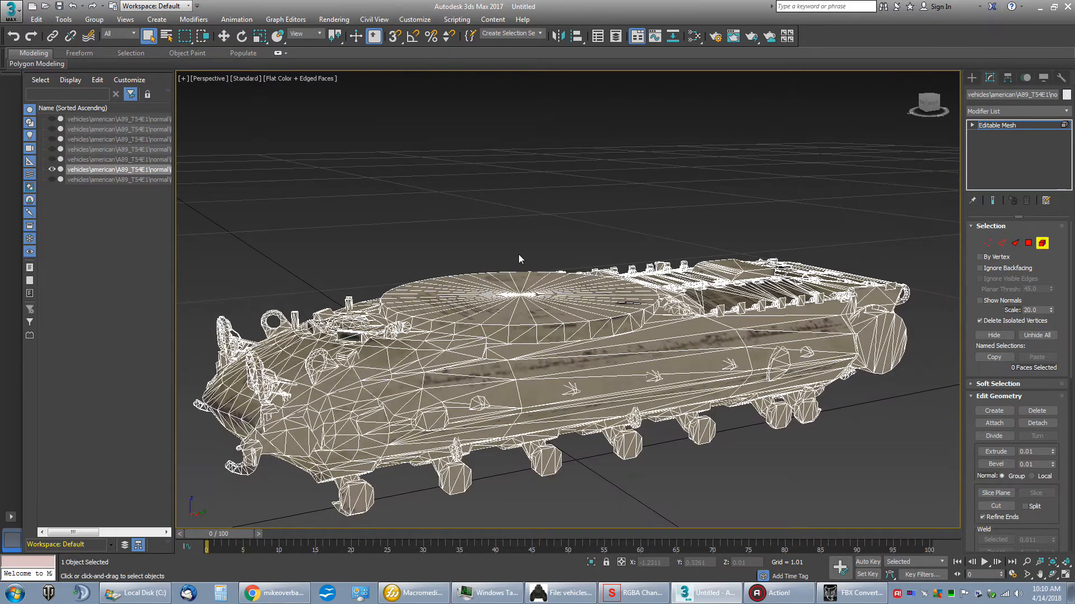
{"action": "left_click_drag", "start_coordinate": [936, 107], "coordinate": [953, 125]}
{"action": "middle_click_drag", "start_coordinate": [678, 193], "coordinate": [609, 150], "text": "alt"}
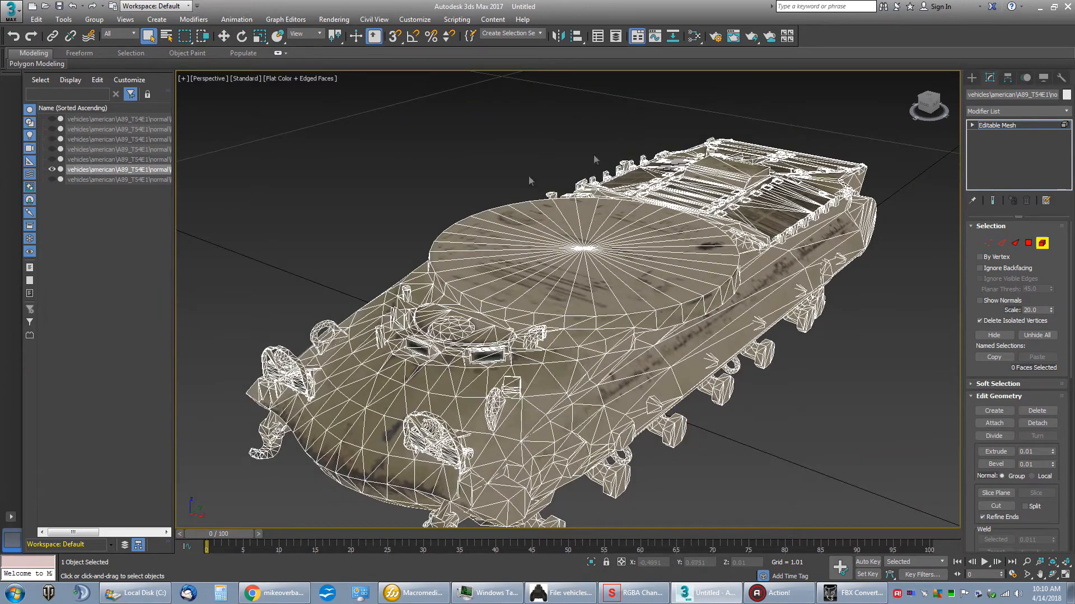
Step: Delete the capped block standing within the bracket row along the engine deck's -X edge
{"action": "left_click", "coordinate": [936, 105]}
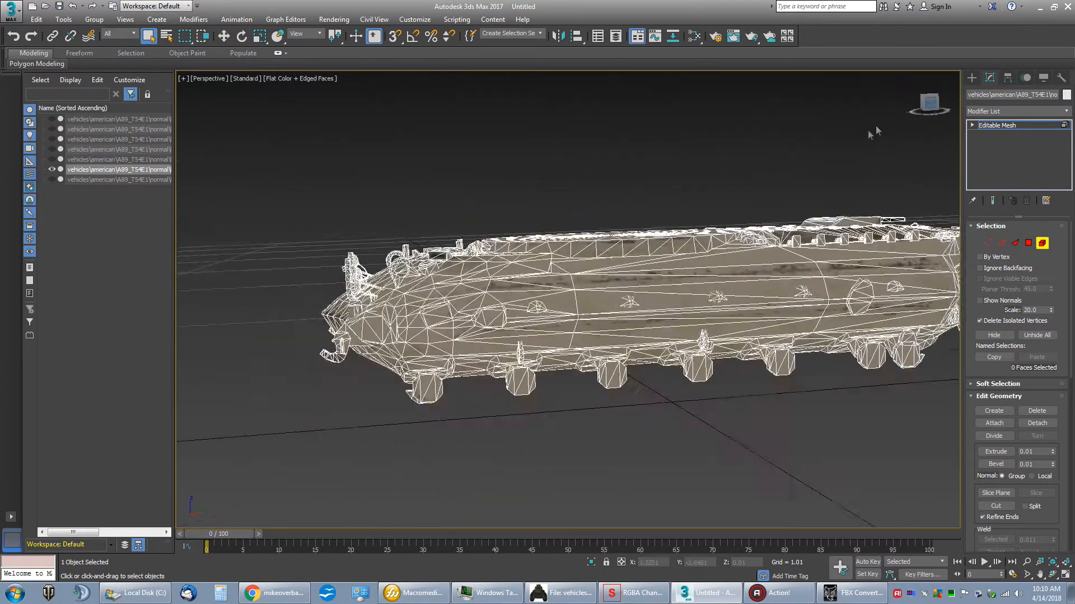
{"action": "middle_click_drag", "start_coordinate": [806, 149], "coordinate": [682, 189]}
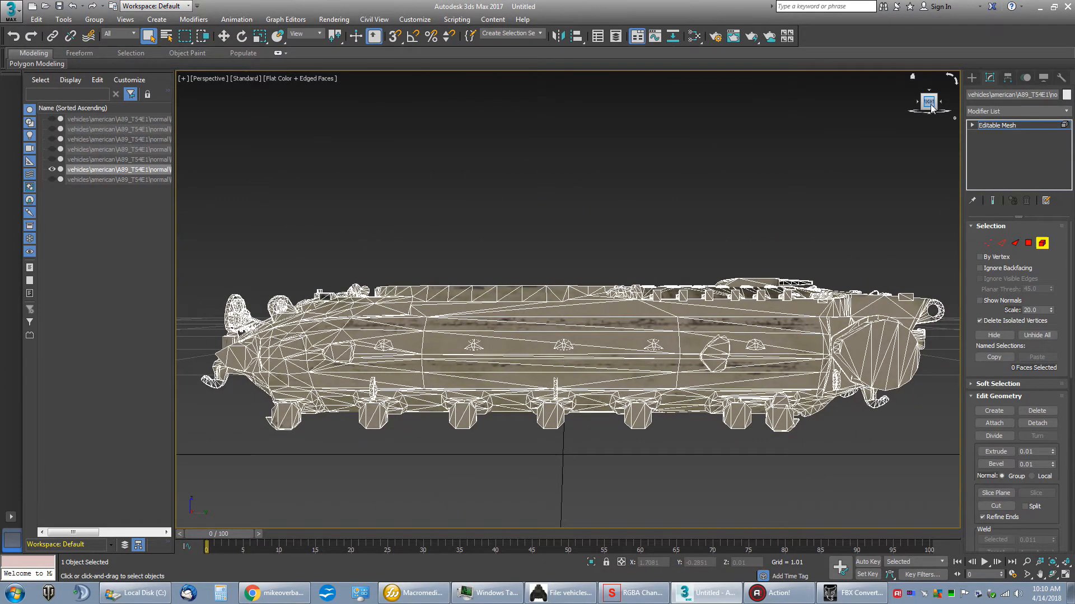
{"action": "left_click_drag", "start_coordinate": [931, 105], "coordinate": [930, 125]}
{"action": "scroll", "coordinate": [736, 130], "scroll_direction": "up", "scroll_amount": 8}
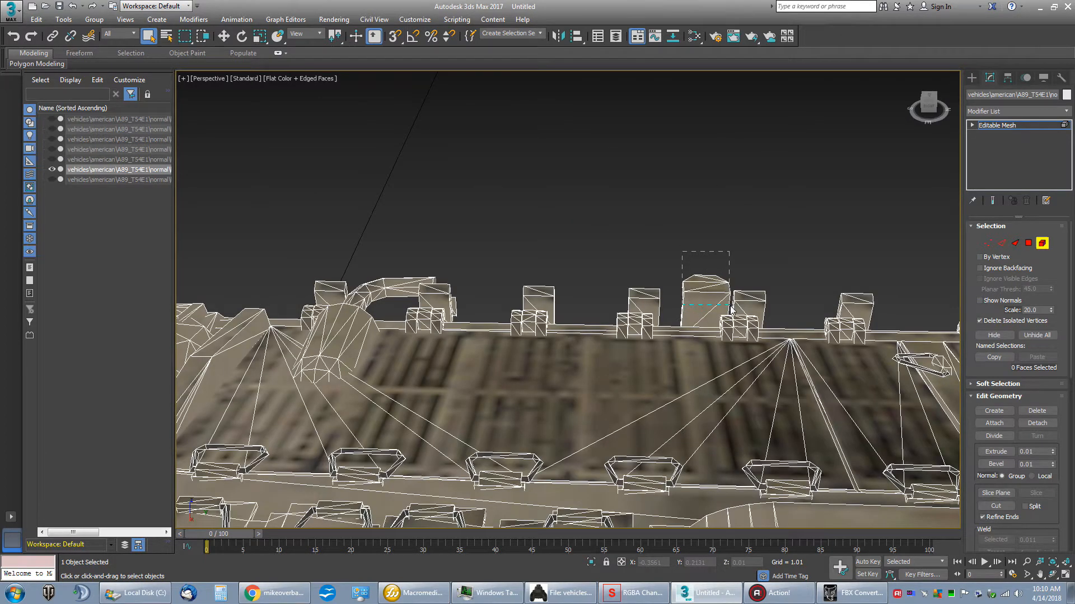
{"action": "left_click_drag", "start_coordinate": [730, 308], "coordinate": [732, 309]}
{"action": "key", "text": "End"}
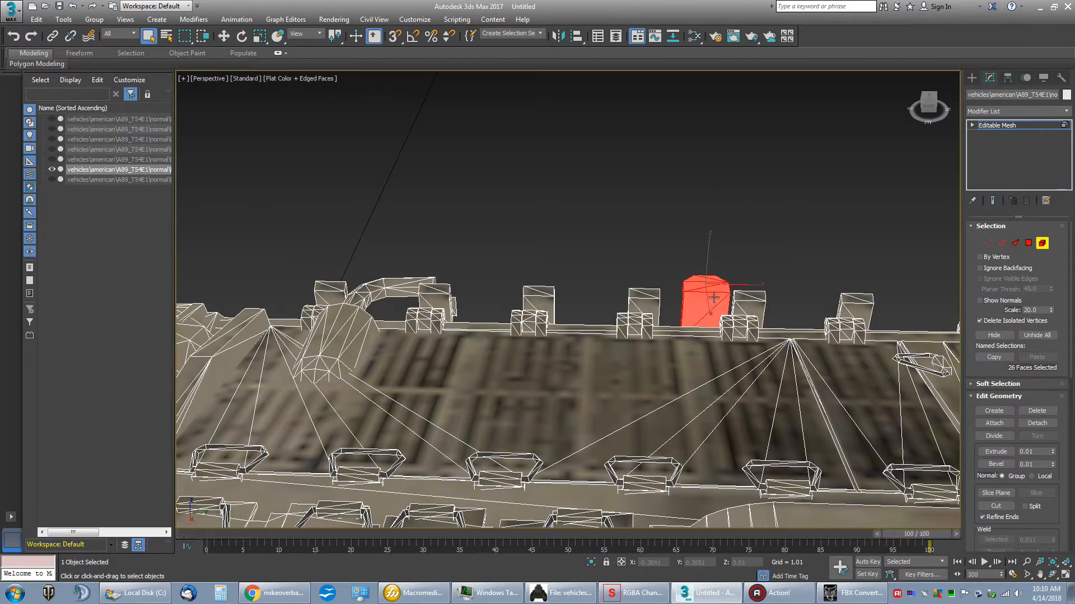
{"action": "key", "text": "Delete"}
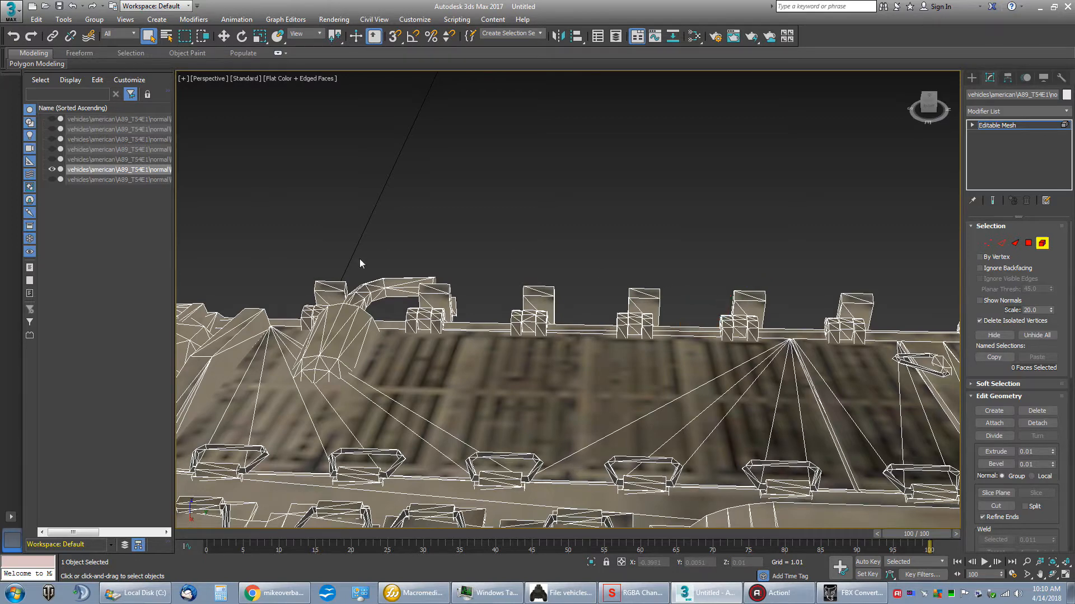
Step: Delete the capped block just behind the turret ring on the -X side
{"action": "middle_click_drag", "start_coordinate": [435, 247], "coordinate": [620, 271], "text": "alt"}
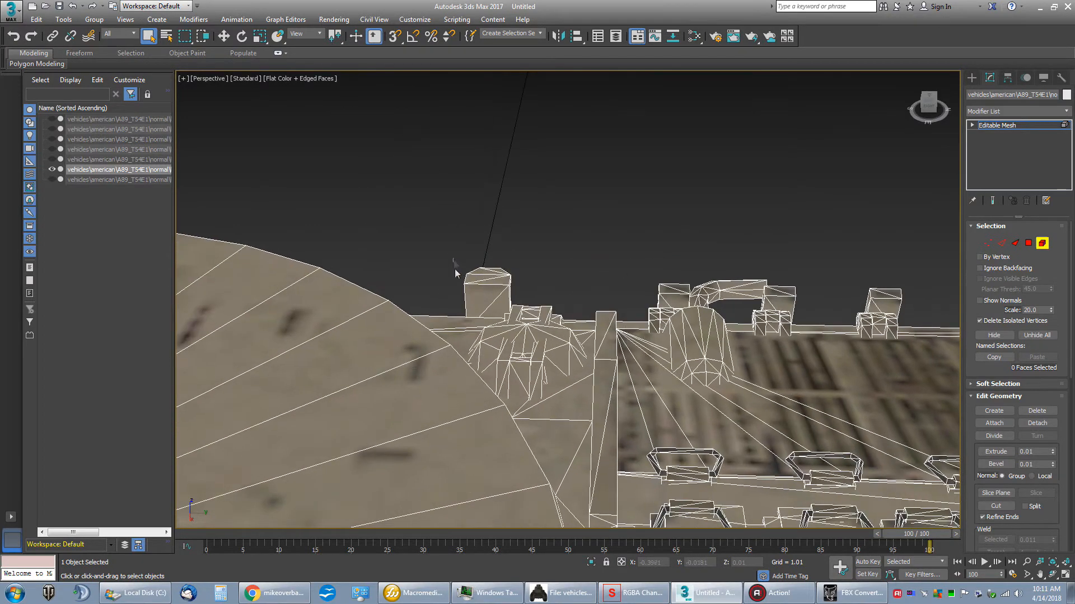
{"action": "left_click_drag", "start_coordinate": [524, 294], "coordinate": [524, 293]}
{"action": "key", "text": "Delete"}
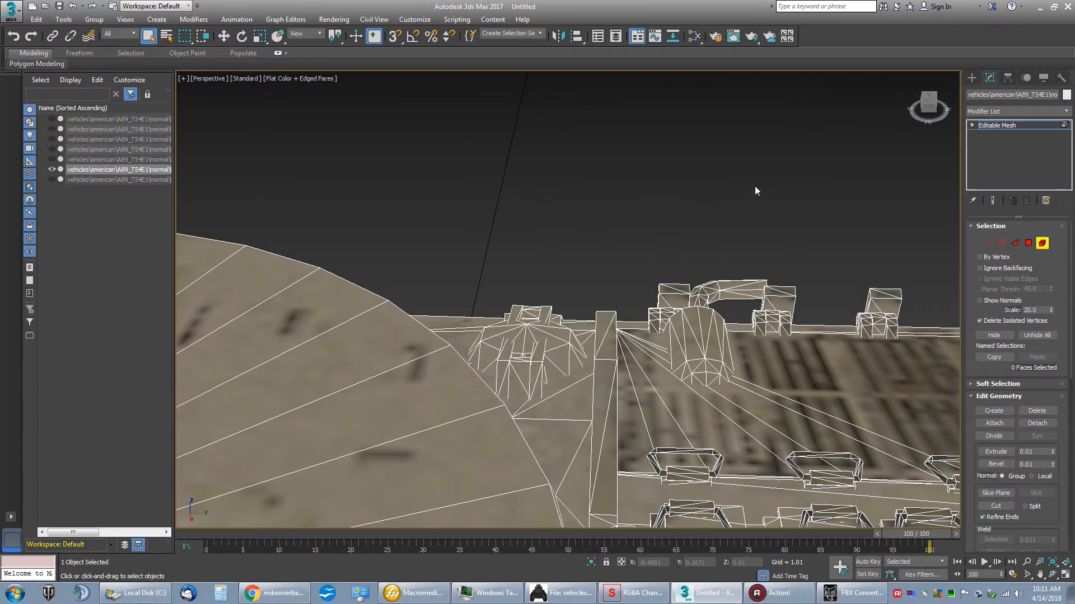
Step: Look over the whole cleaned hull and check the scene's display unit scale in the units setup without changing it
{"action": "scroll", "coordinate": [755, 191], "scroll_direction": "down", "scroll_amount": 5}
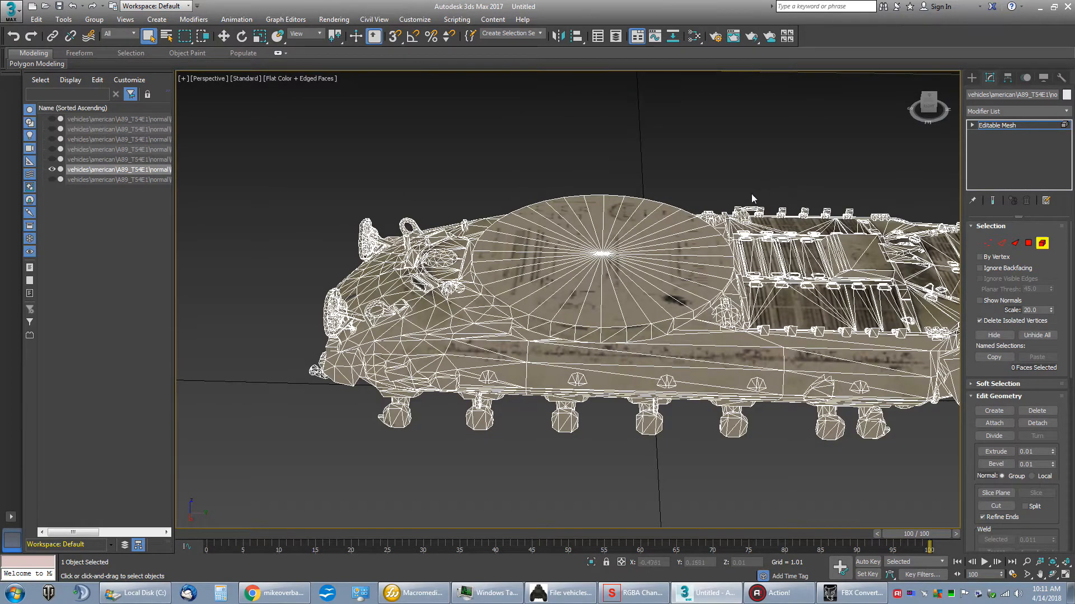
{"action": "mouse_move", "coordinate": [929, 106]}
{"action": "left_mouse_down"}
{"action": "mouse_move", "coordinate": [955, 87]}
{"action": "mouse_move", "coordinate": [899, 105]}
{"action": "mouse_move", "coordinate": [947, 105]}
{"action": "left_mouse_up"}
{"action": "middle_click_drag", "start_coordinate": [591, 193], "coordinate": [614, 111]}
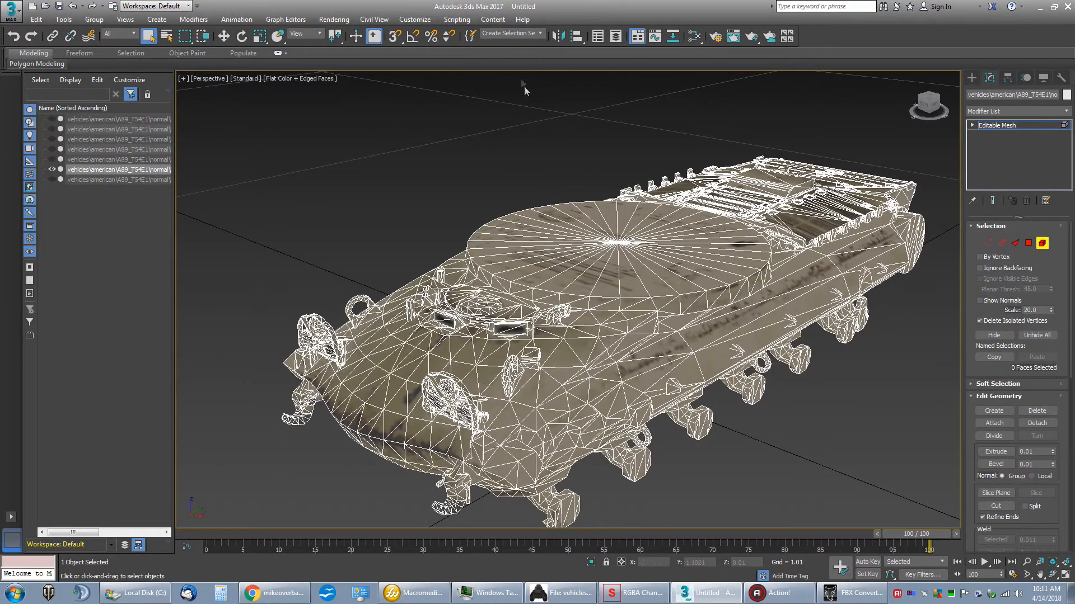
{"action": "left_click", "coordinate": [408, 22]}
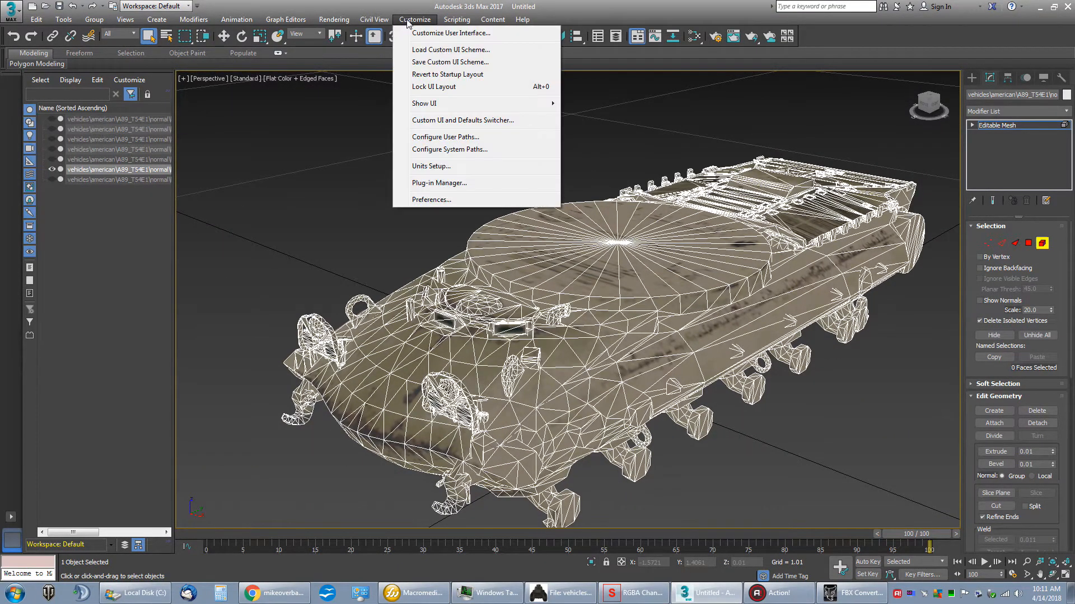
{"action": "left_click", "coordinate": [420, 166]}
{"action": "left_click_drag", "start_coordinate": [564, 184], "coordinate": [458, 134]}
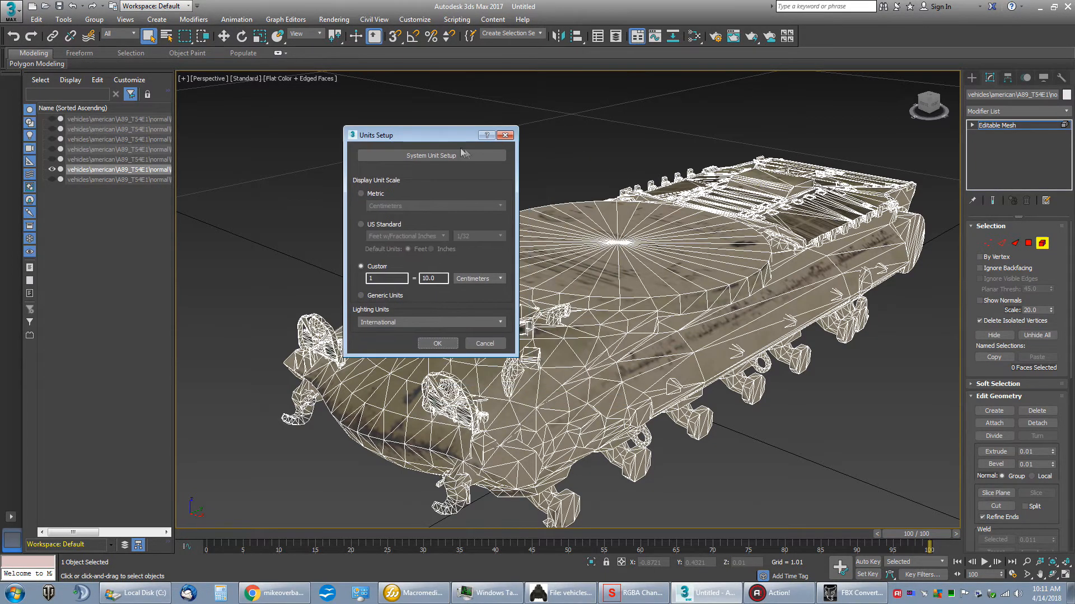
{"action": "left_click", "coordinate": [505, 135]}
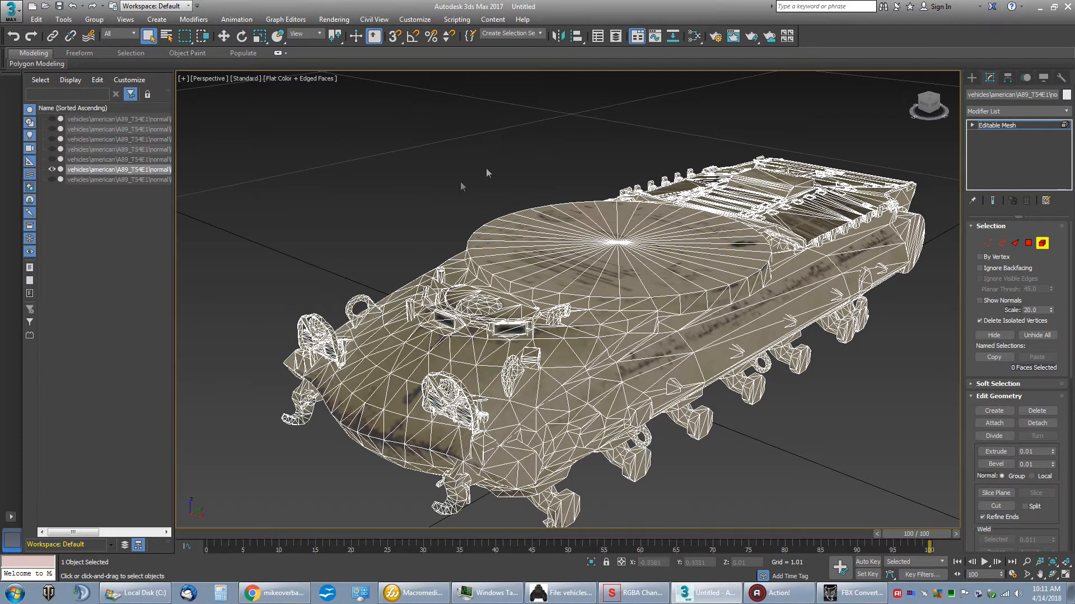
Step: Export the scene in FBX format as T54E1_new.fbx to the !_WoT Project folder on the desktop, up to the export options
{"action": "left_click", "coordinate": [11, 10]}
{"action": "left_click", "coordinate": [39, 184]}
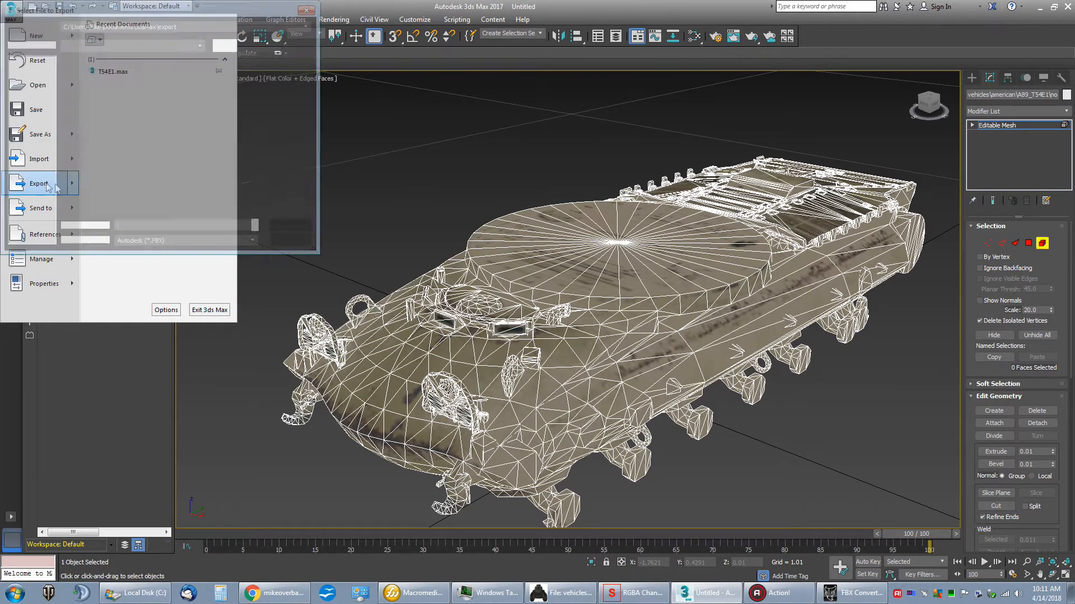
{"action": "left_click_drag", "start_coordinate": [486, 115], "coordinate": [497, 99]}
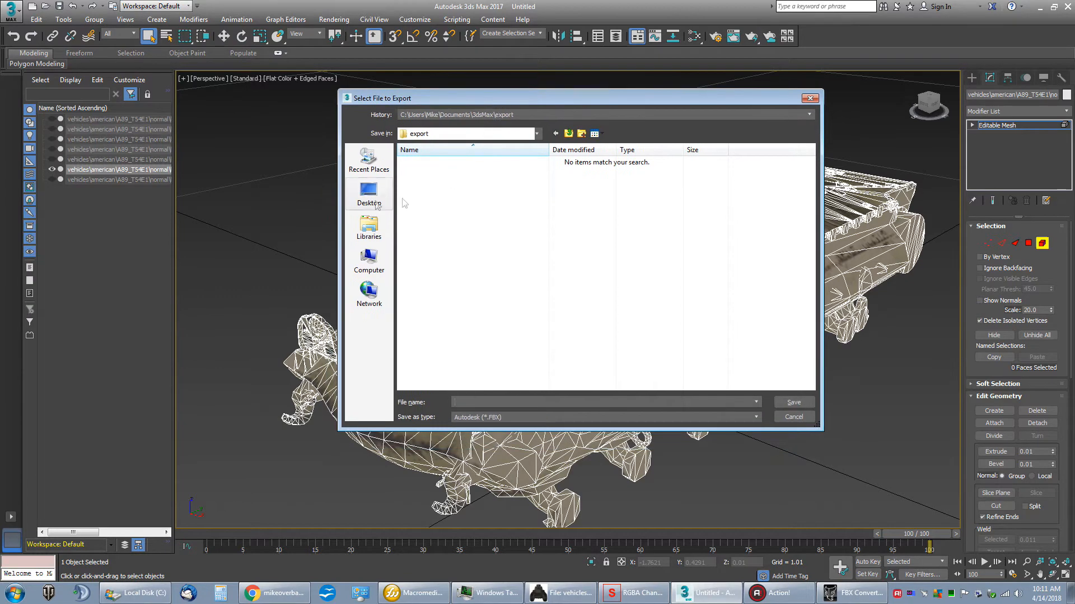
{"action": "left_click", "coordinate": [369, 194]}
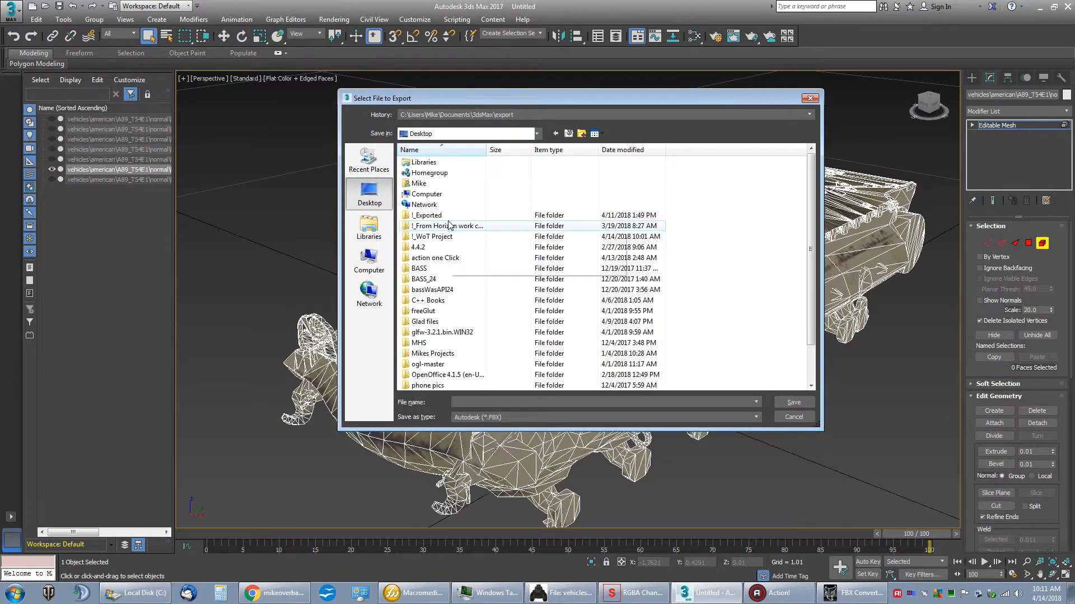
{"action": "left_click", "coordinate": [438, 238]}
{"action": "double_click", "coordinate": [438, 240]}
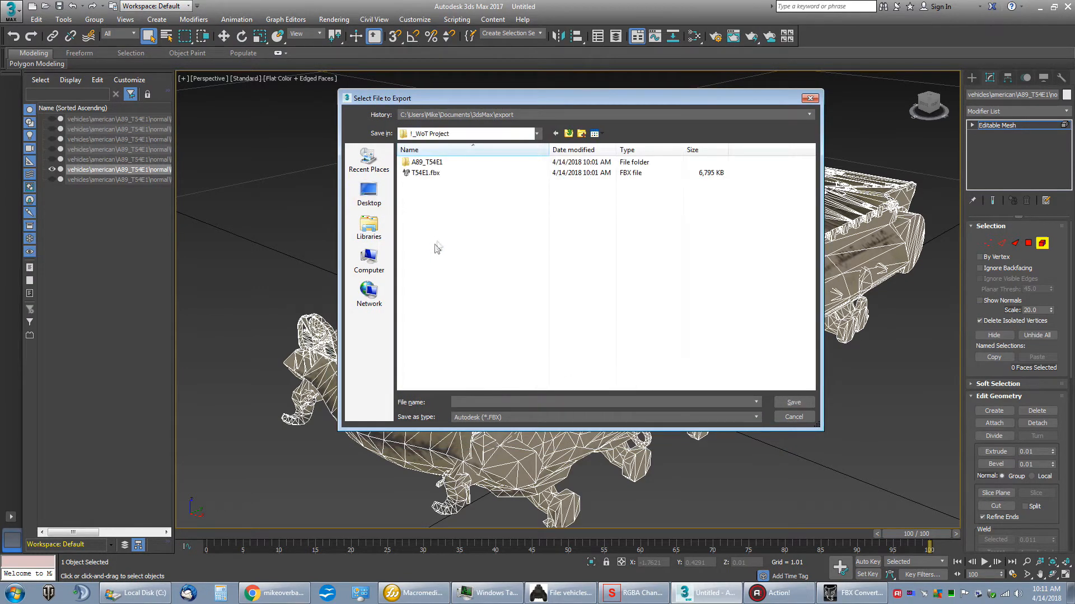
{"action": "left_click", "coordinate": [434, 173]}
{"action": "left_click", "coordinate": [471, 402]}
{"action": "left_click", "coordinate": [471, 403]}
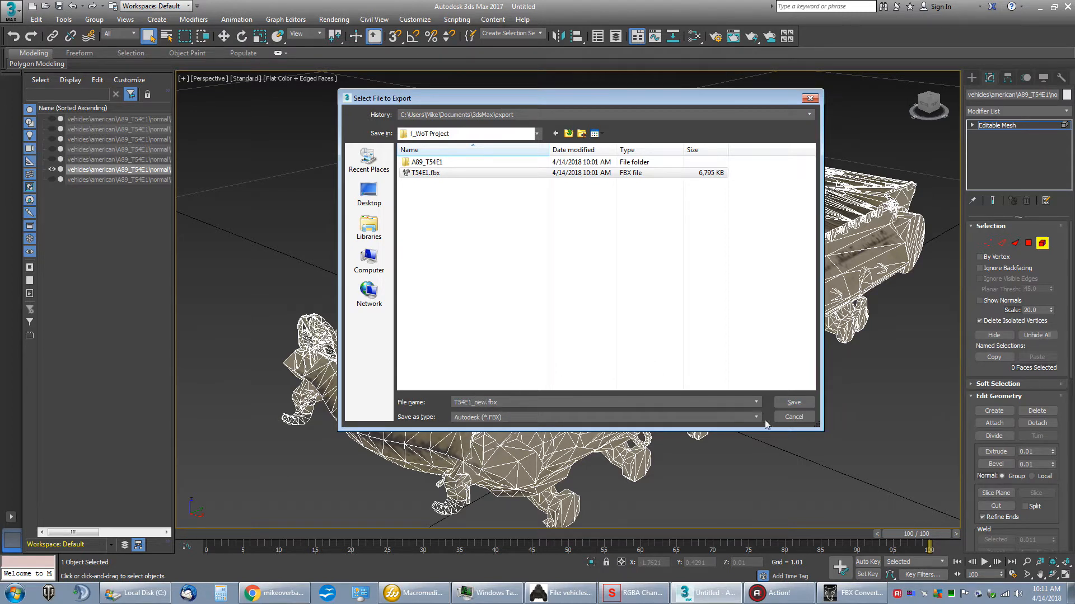
{"action": "left_click", "coordinate": [792, 403]}
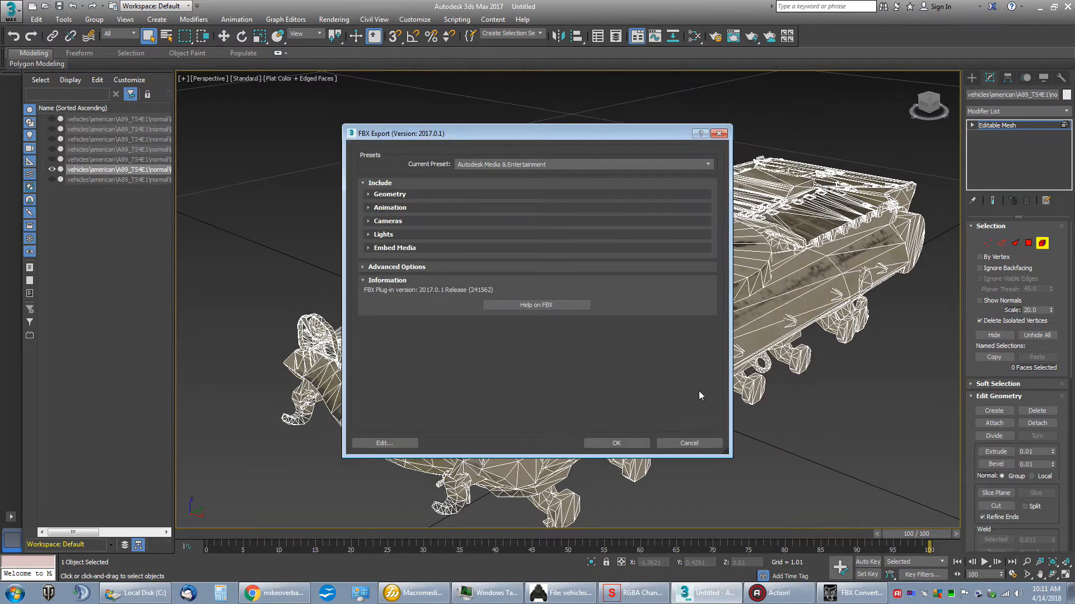
Step: Examine the advanced unit settings and the geometry settings in the FBX export options
{"action": "left_click", "coordinate": [364, 268]}
{"action": "left_click", "coordinate": [368, 305]}
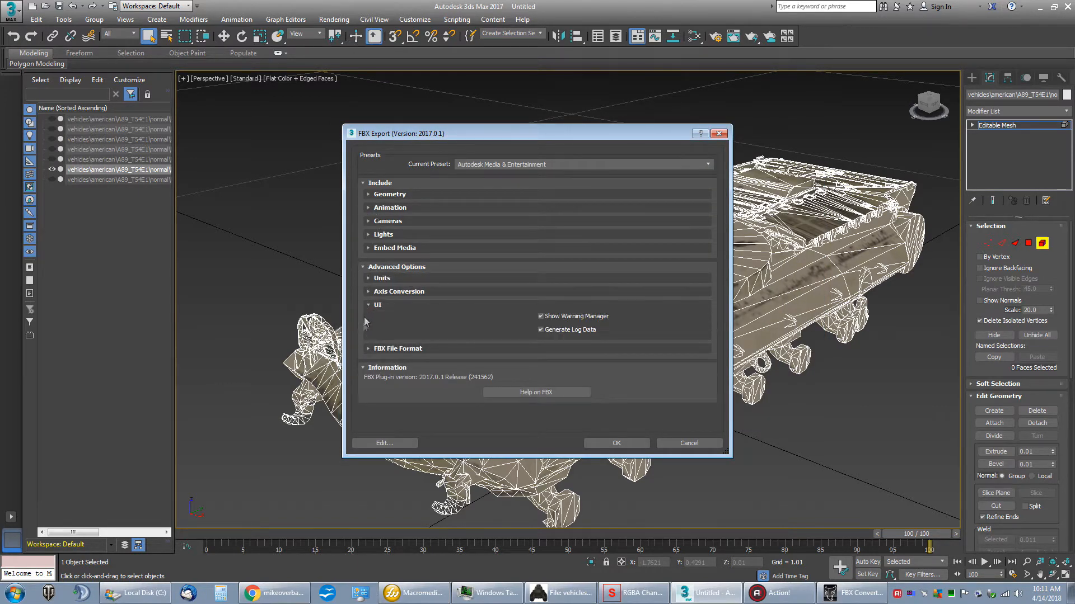
{"action": "left_click", "coordinate": [369, 278]}
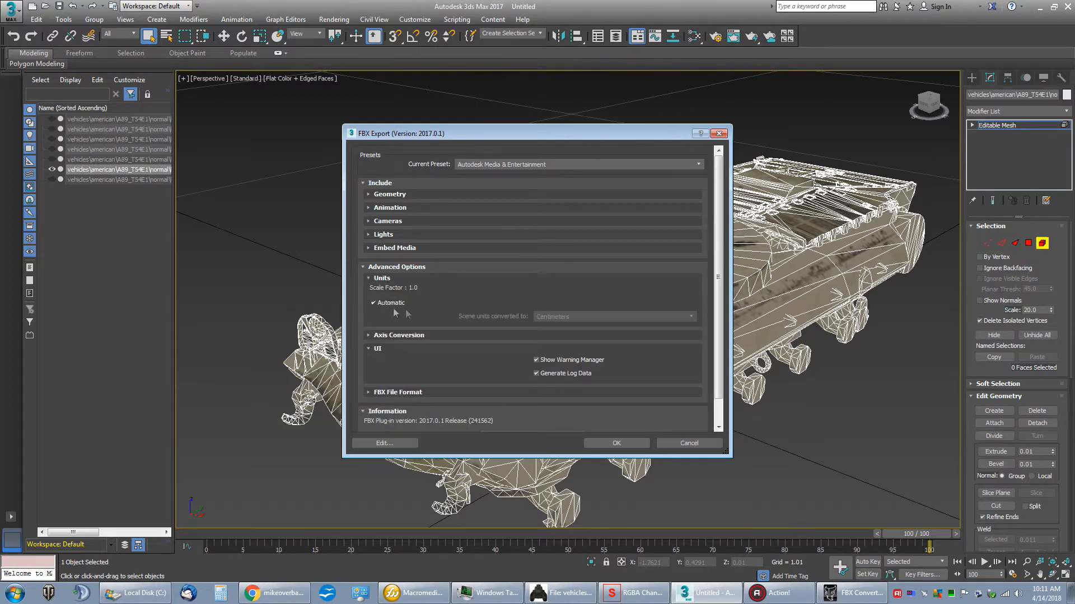
{"action": "left_click", "coordinate": [368, 194]}
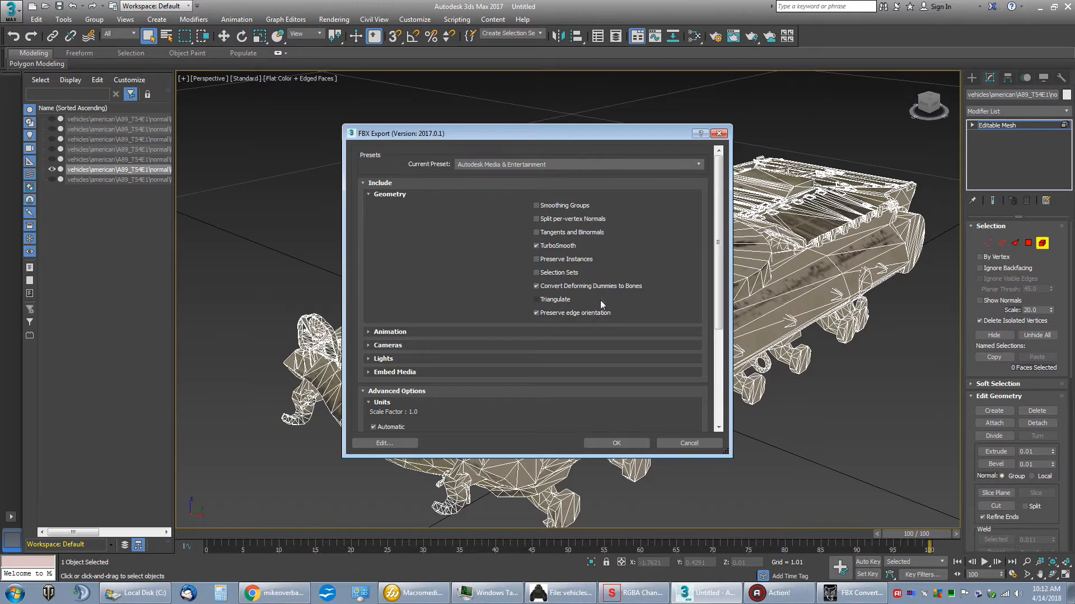
{"action": "left_click", "coordinate": [568, 300]}
{"action": "left_click_drag", "start_coordinate": [570, 138], "coordinate": [533, 132]}
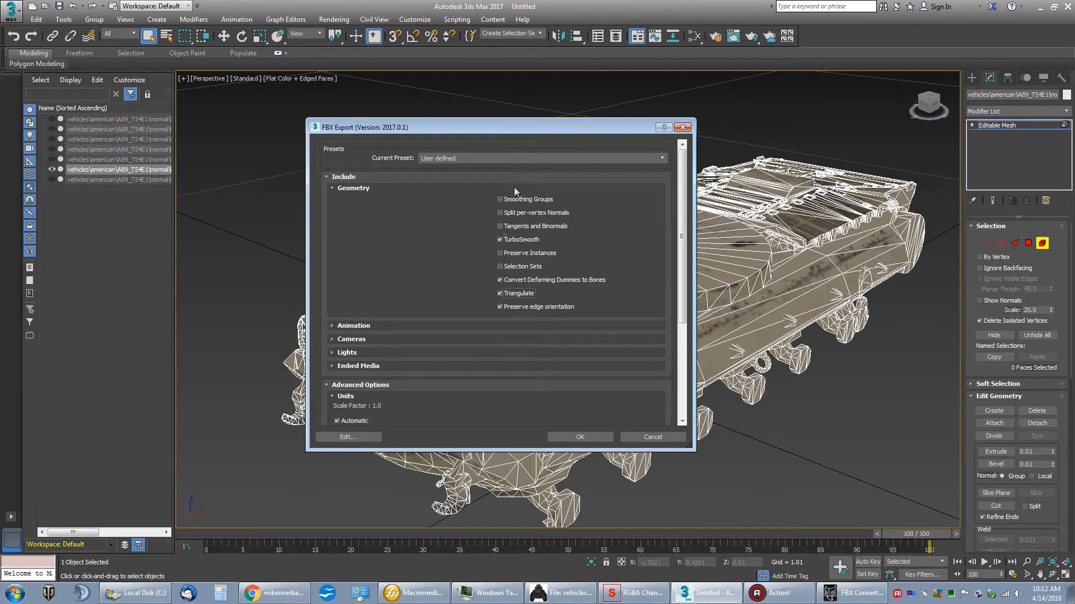
{"action": "left_click", "coordinate": [651, 438]}
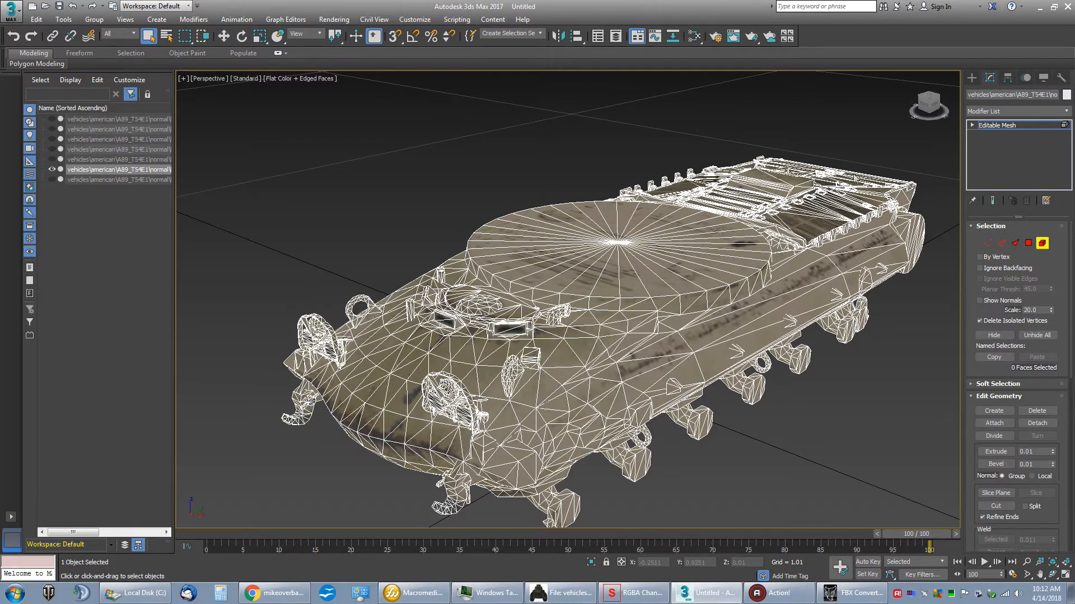
Step: Examine the vertex, face and dead vertex counts of the hull's map channels in Map Channel Info
{"action": "left_click", "coordinate": [63, 21]}
{"action": "left_click", "coordinate": [94, 383]}
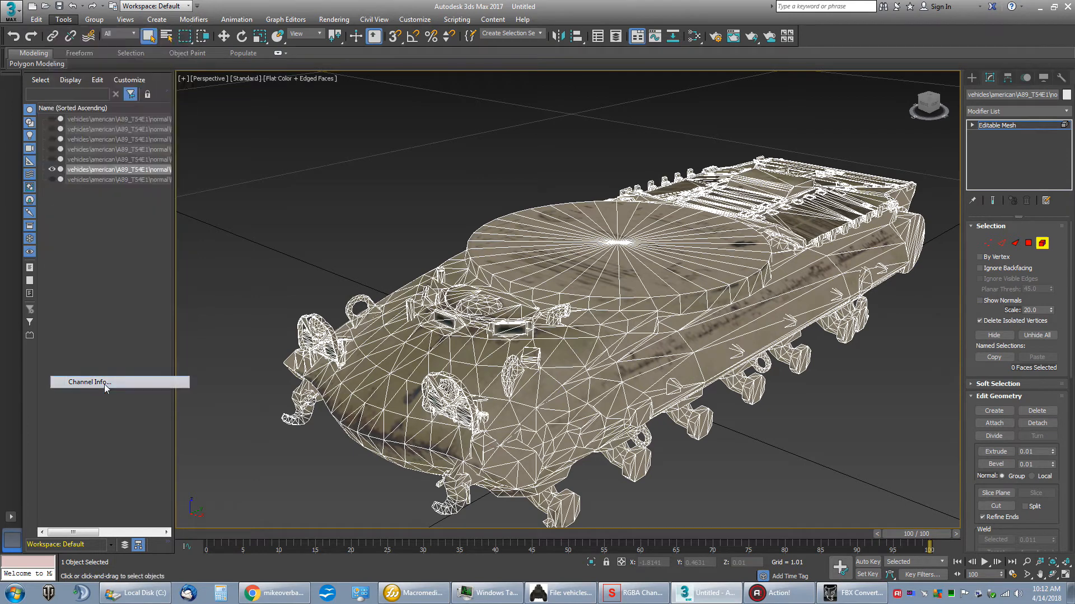
{"action": "left_click_drag", "start_coordinate": [230, 10], "coordinate": [542, 170]}
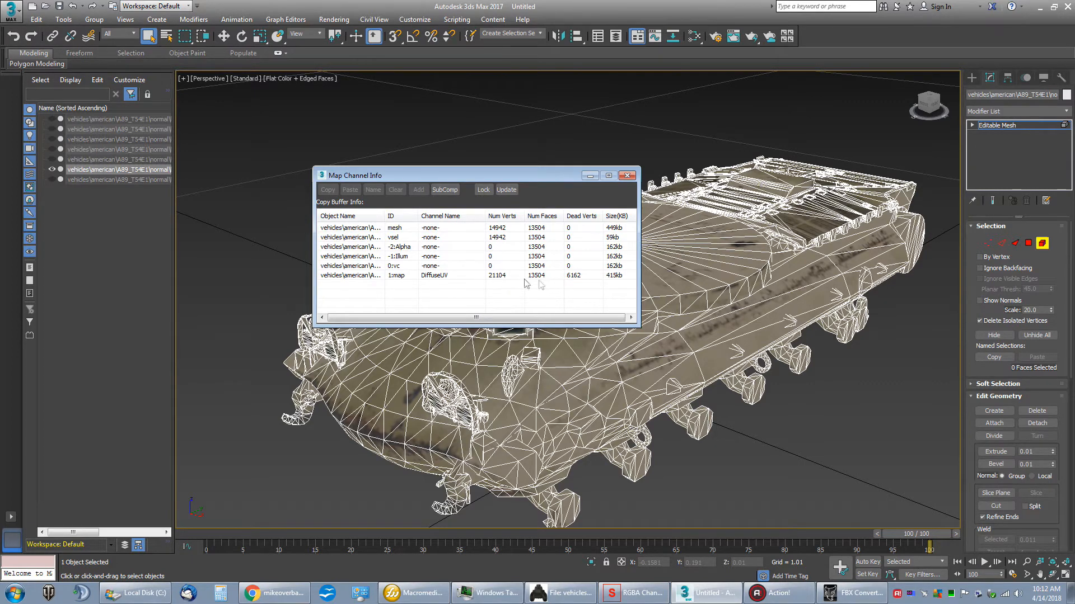
{"action": "left_click_drag", "start_coordinate": [524, 178], "coordinate": [429, 136]}
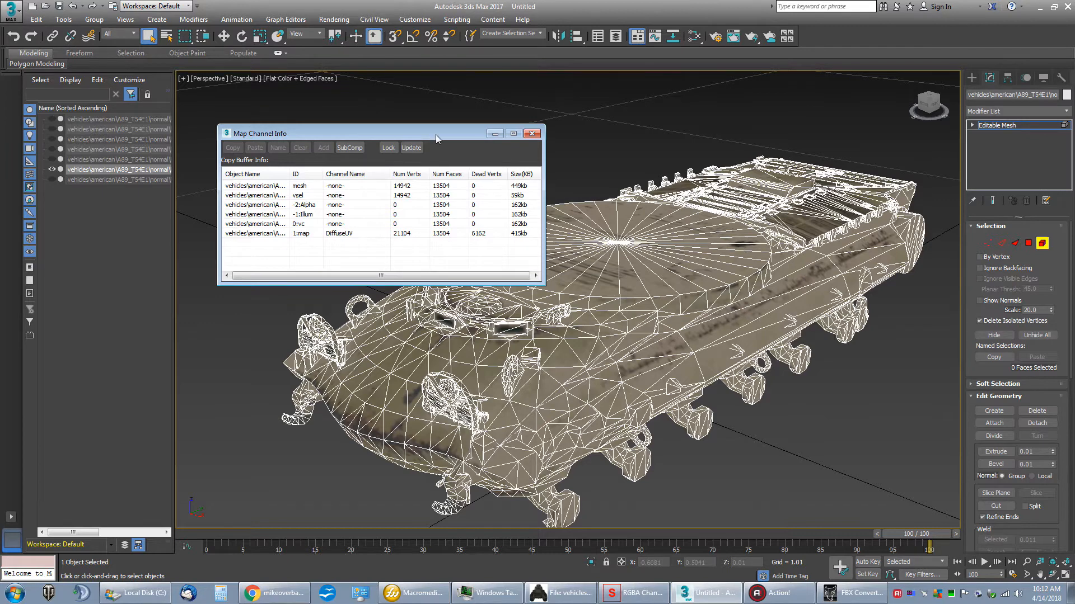
{"action": "left_click_drag", "start_coordinate": [435, 135], "coordinate": [405, 247]}
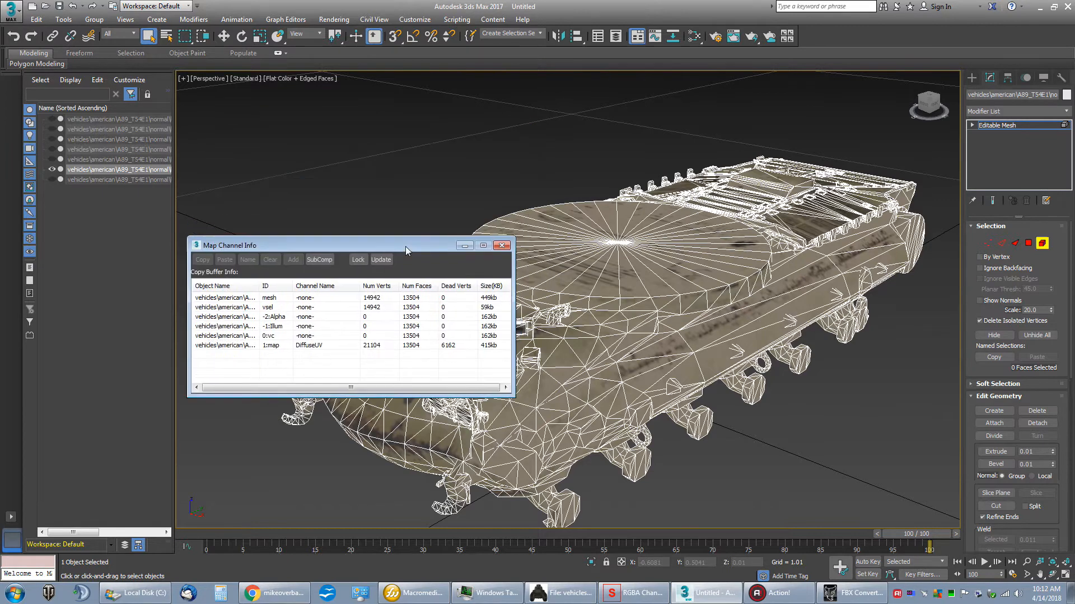
Step: Apply an Unwrap UVW modifier to the whole hull mesh and keep it as the active modifier
{"action": "left_click", "coordinate": [997, 124]}
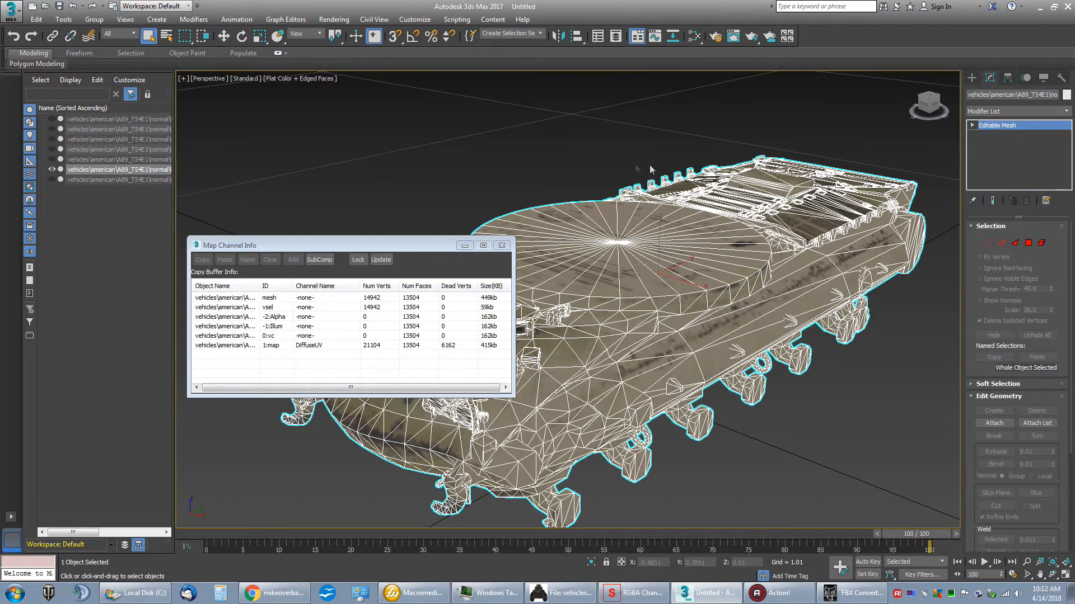
{"action": "left_click", "coordinate": [193, 19]}
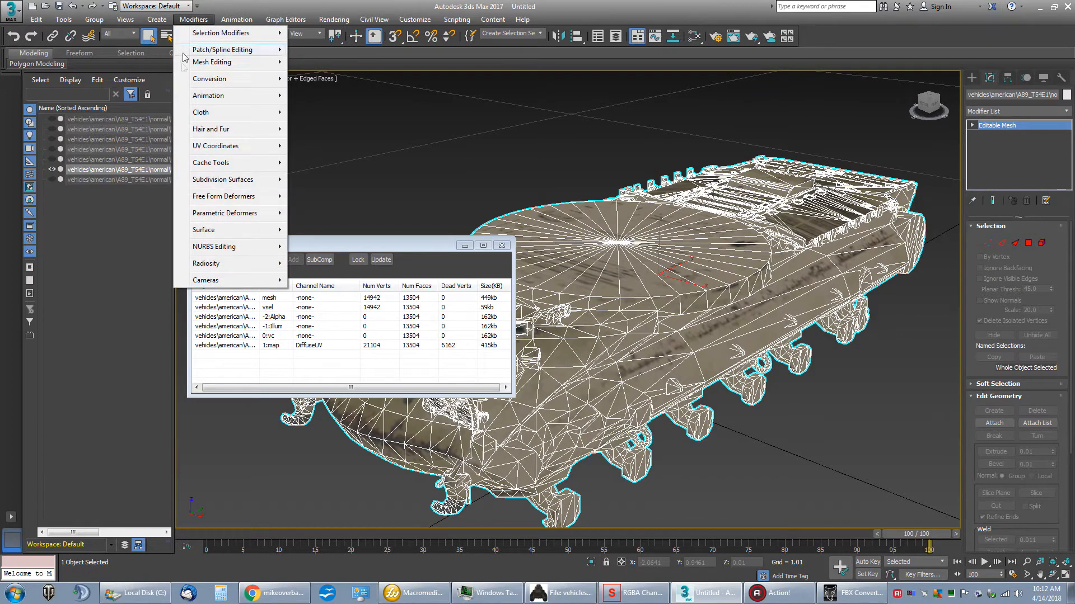
{"action": "mouse_move", "coordinate": [200, 150]}
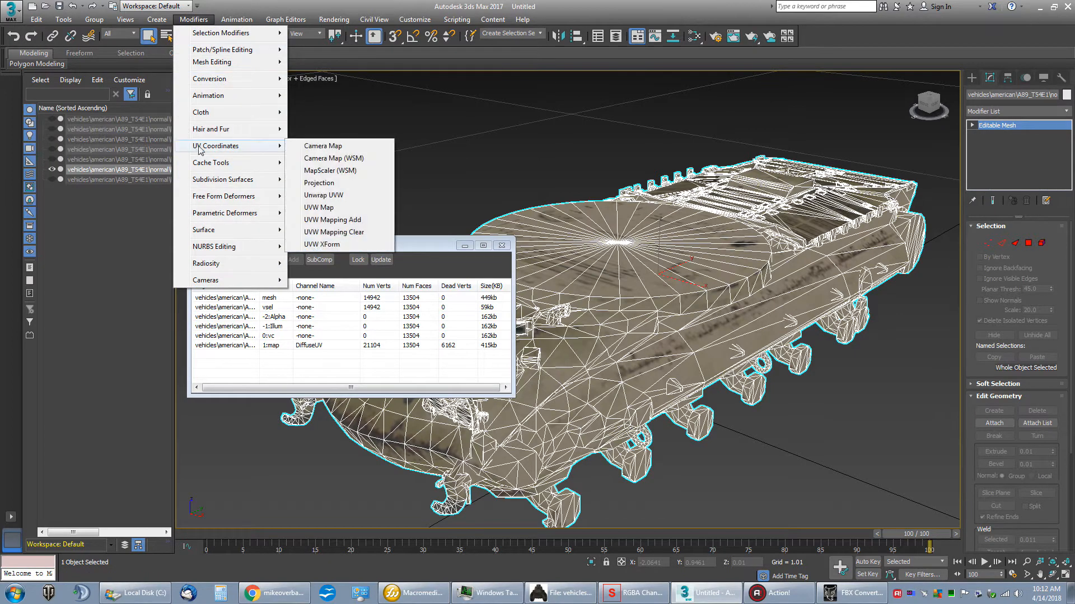
{"action": "left_click", "coordinate": [333, 196]}
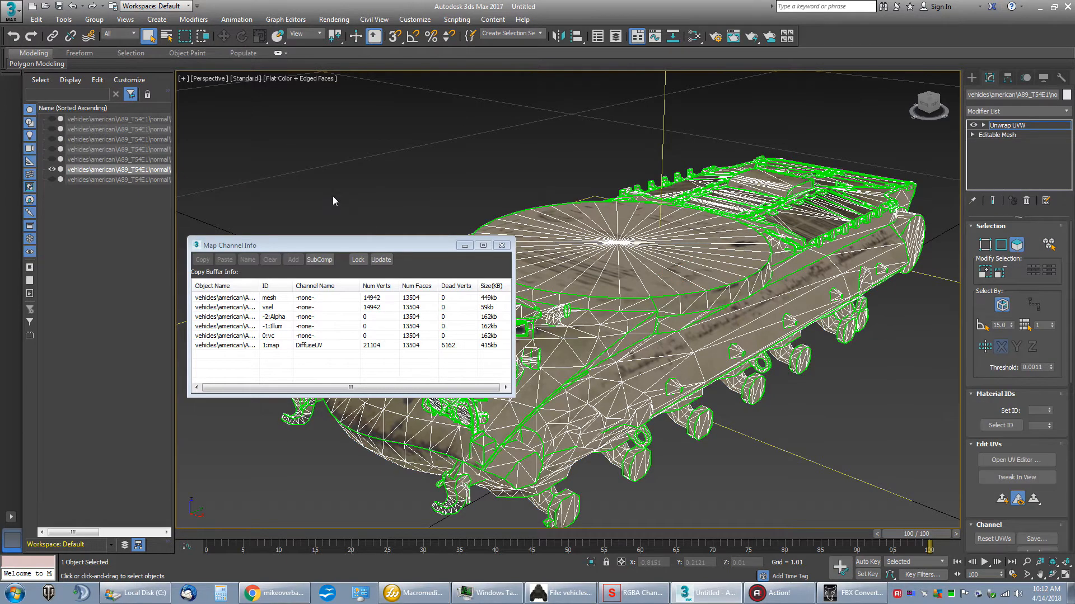
{"action": "left_click", "coordinate": [1002, 139]}
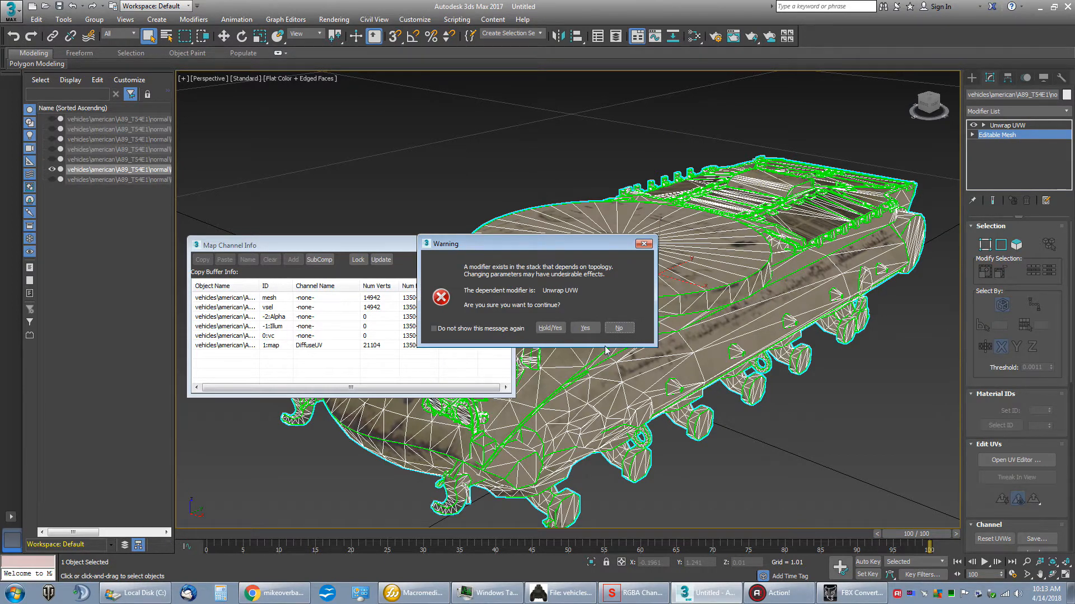
{"action": "left_click", "coordinate": [619, 328]}
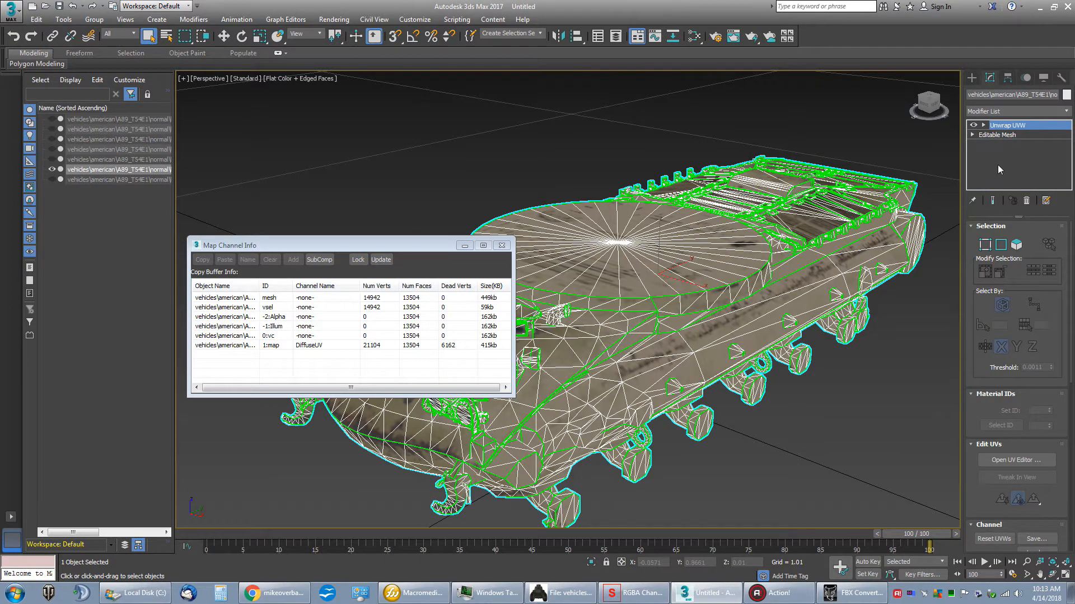
Step: Refresh the map channel information to check the hull's DiffuseUV channel, and close the information window
{"action": "right_click", "coordinate": [404, 368]}
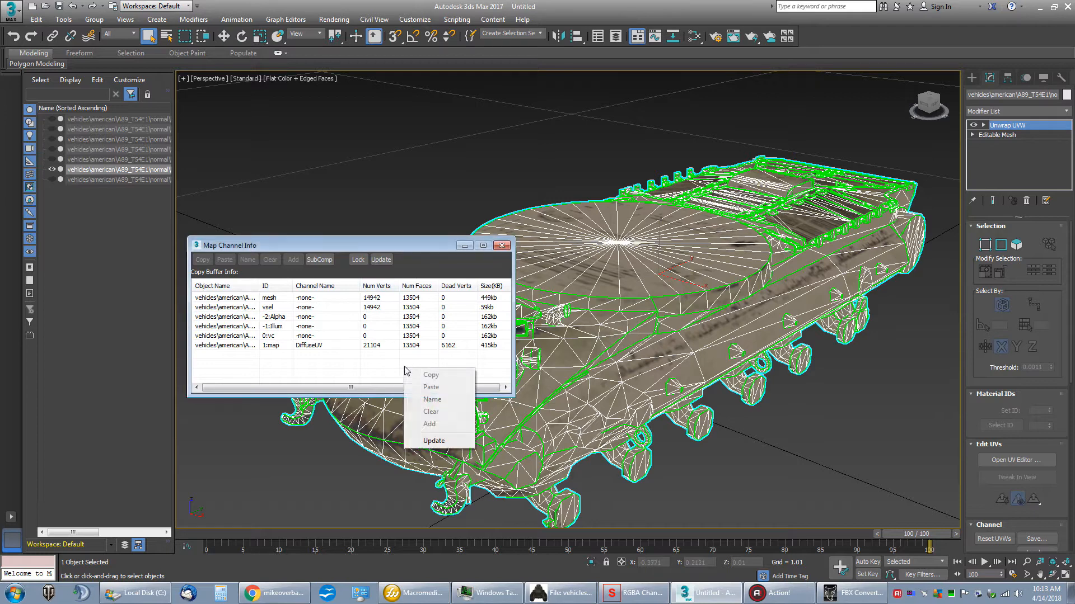
{"action": "left_click", "coordinate": [427, 442]}
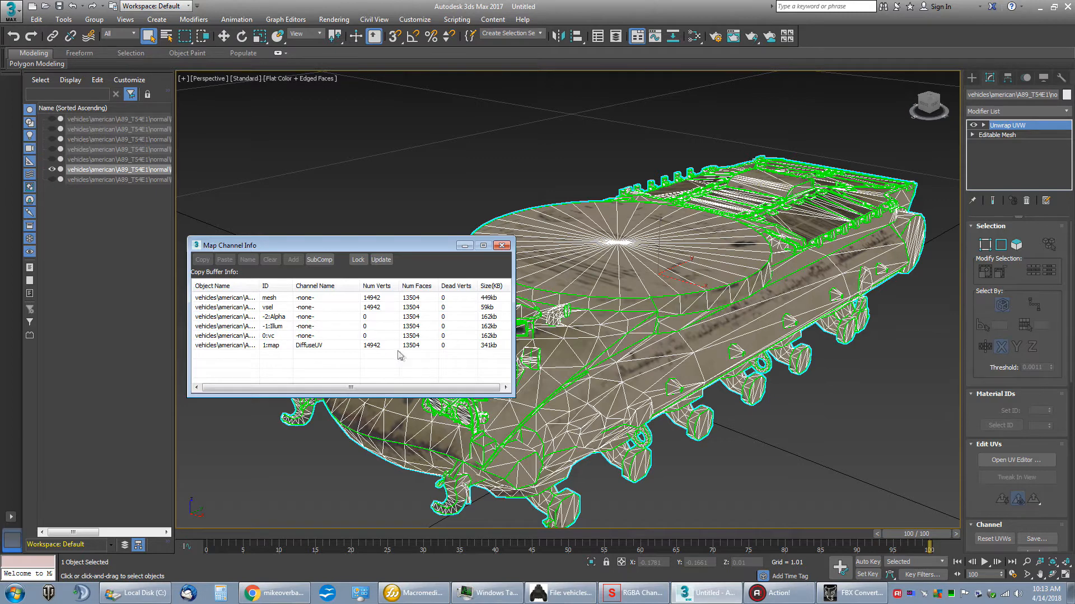
{"action": "left_click", "coordinate": [502, 245]}
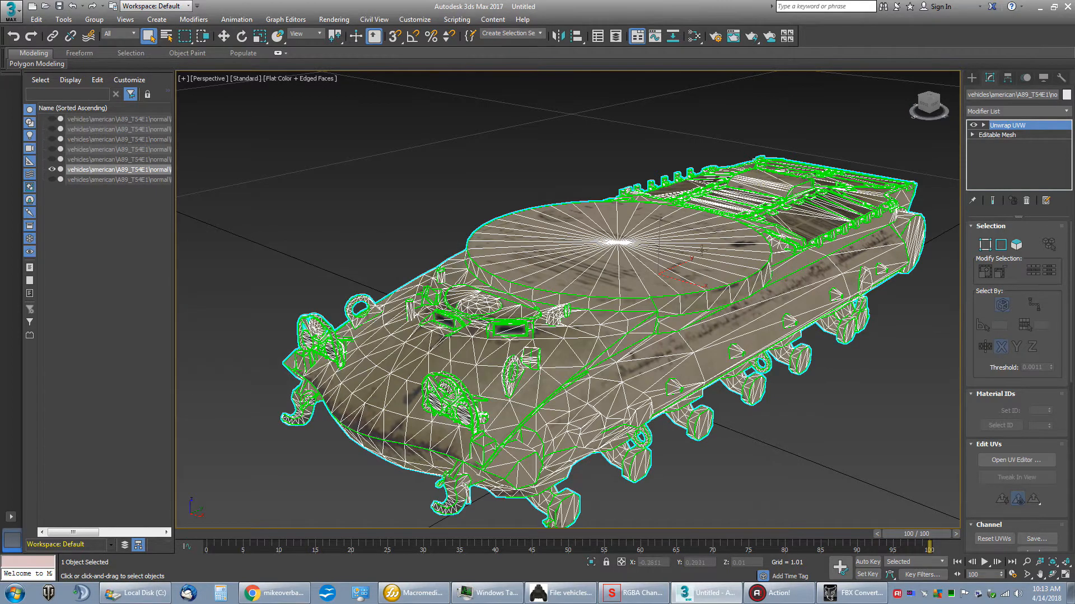
Step: Collapse the Unwrap UVW modifier into the hull's Editable Mesh, holding the scene first
{"action": "right_click", "coordinate": [1026, 129]}
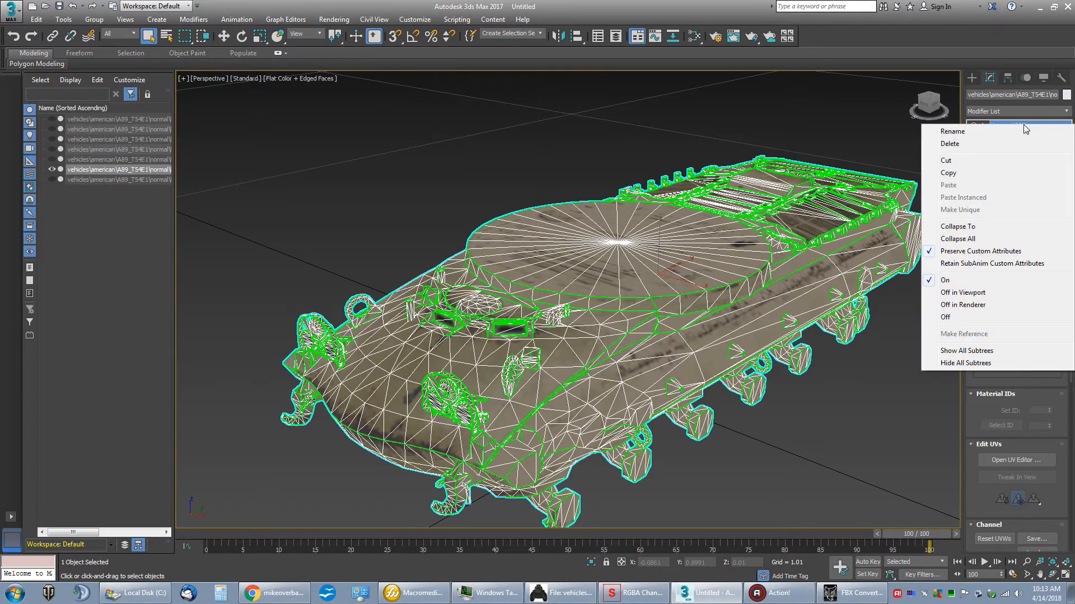
{"action": "left_click", "coordinate": [955, 227]}
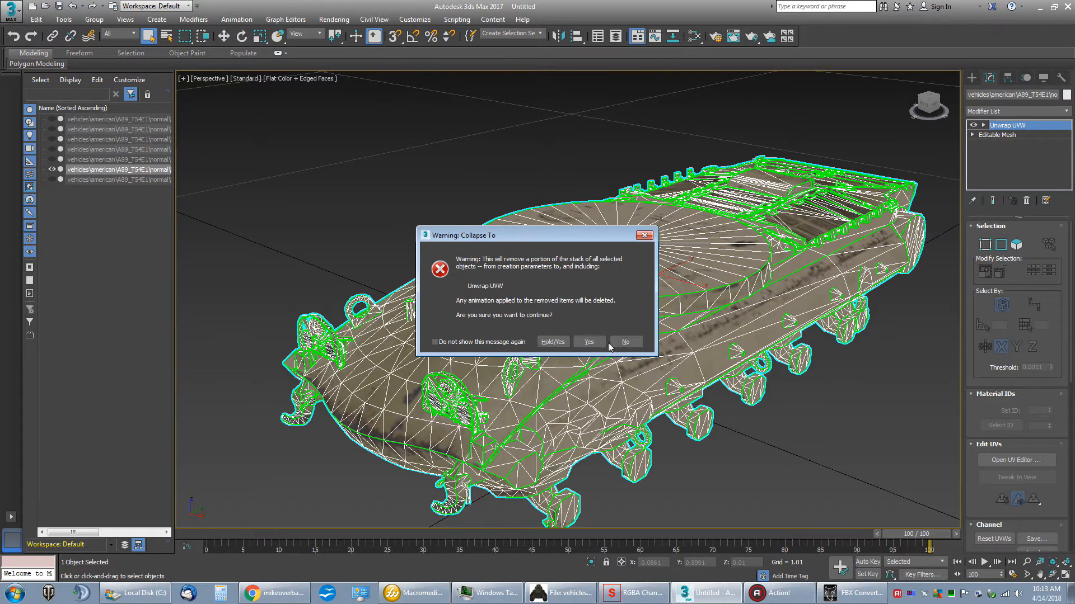
{"action": "left_click", "coordinate": [552, 342]}
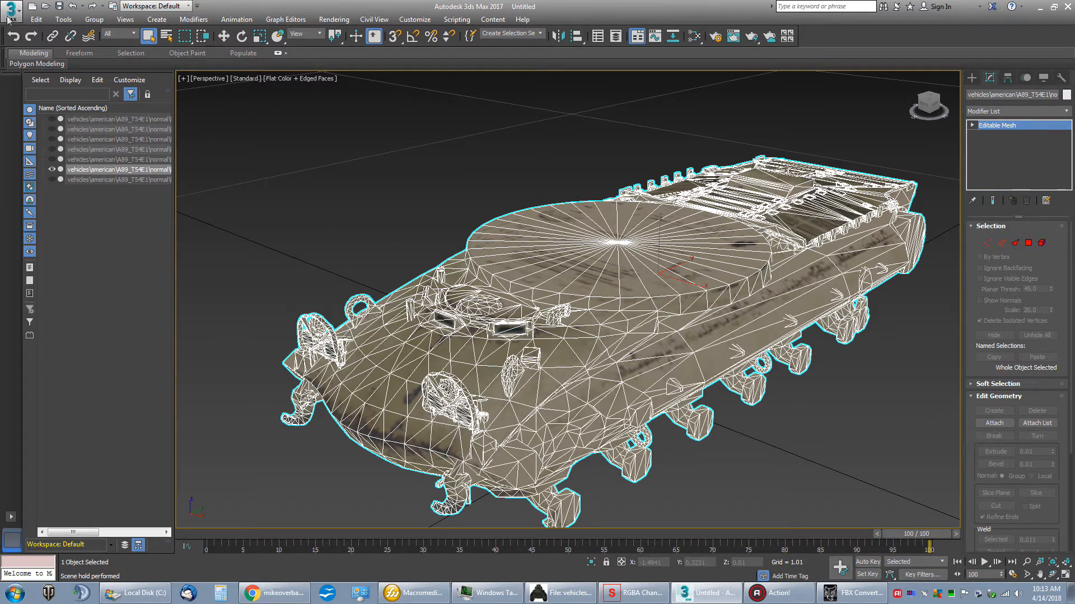
Step: Unhide the six hidden tank parts so the whole vehicle is shown, and clear the selection
{"action": "left_click", "coordinate": [52, 119]}
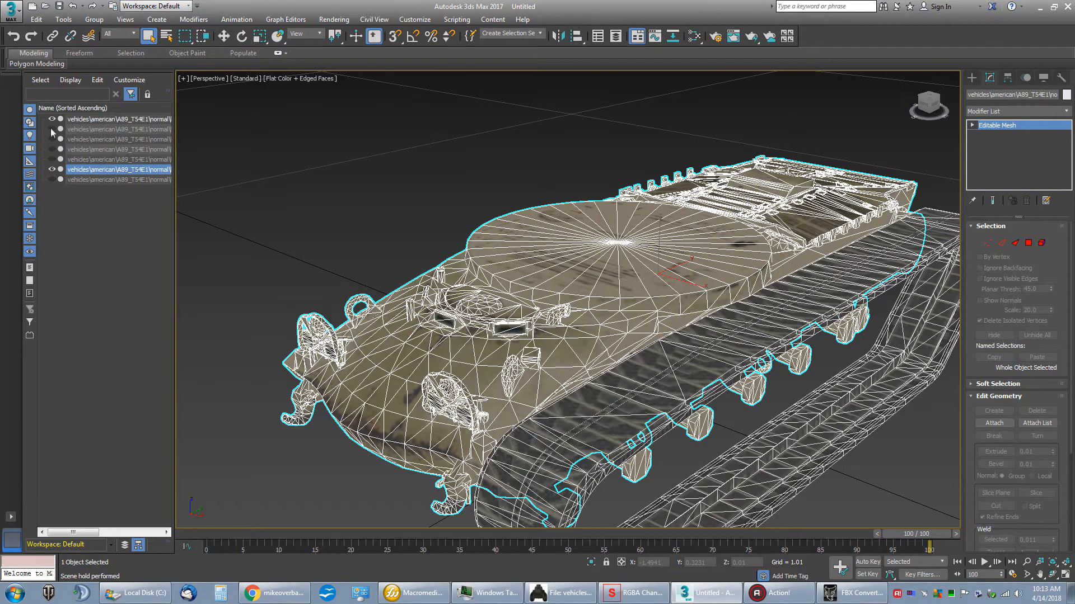
{"action": "left_click", "coordinate": [51, 129]}
{"action": "left_click", "coordinate": [51, 139]}
{"action": "left_click", "coordinate": [52, 149]}
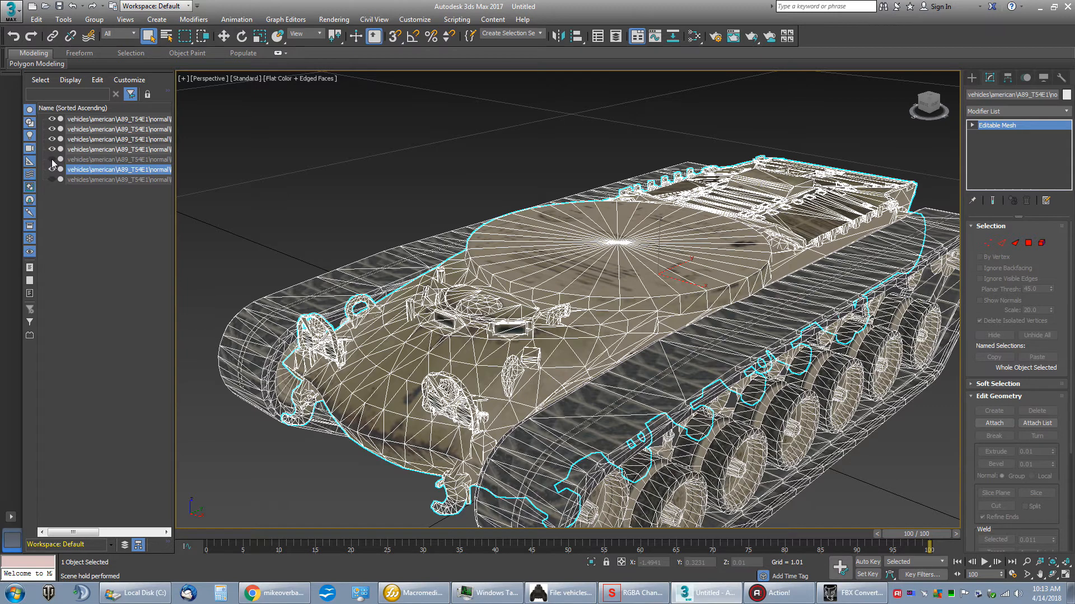
{"action": "left_click", "coordinate": [52, 160]}
{"action": "left_click", "coordinate": [52, 179]}
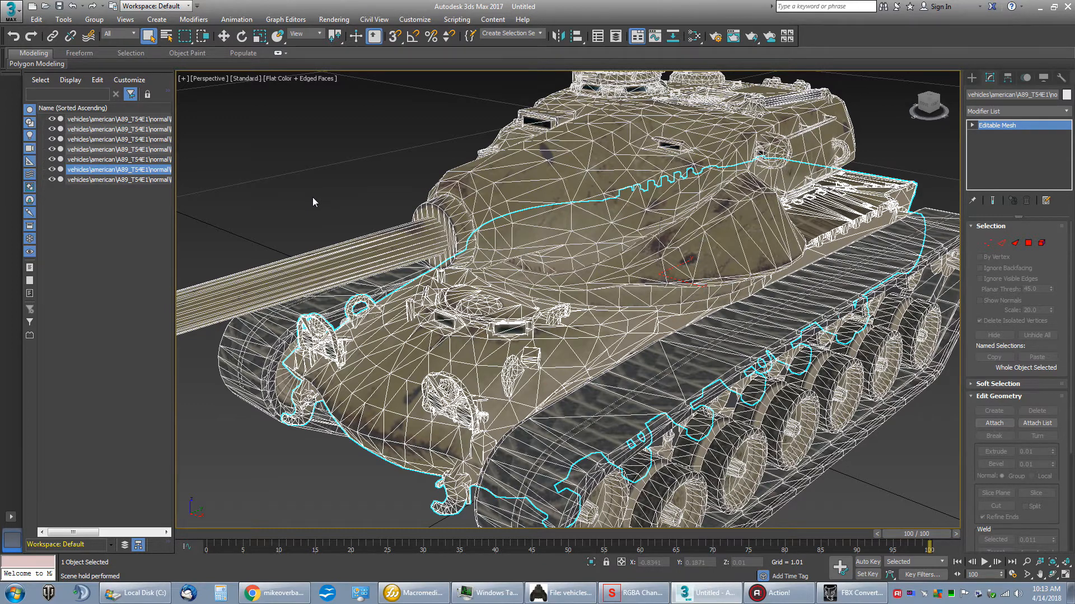
{"action": "left_click", "coordinate": [315, 182]}
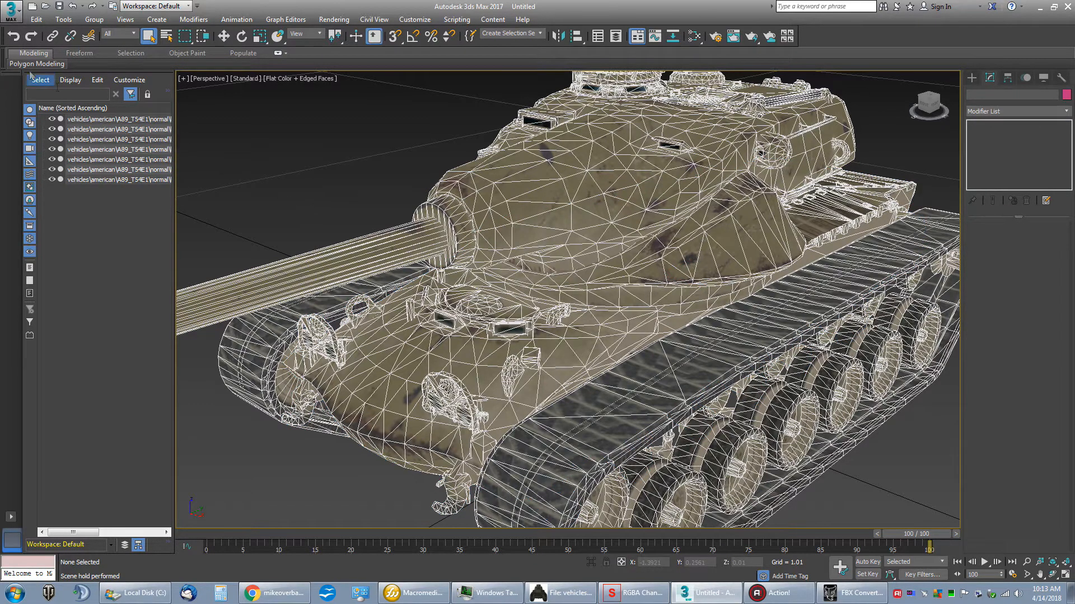
Step: Export the whole scene in FBX format as T54E1_new.fbx to the !_WoT Project folder, up to the export options
{"action": "left_click", "coordinate": [13, 20]}
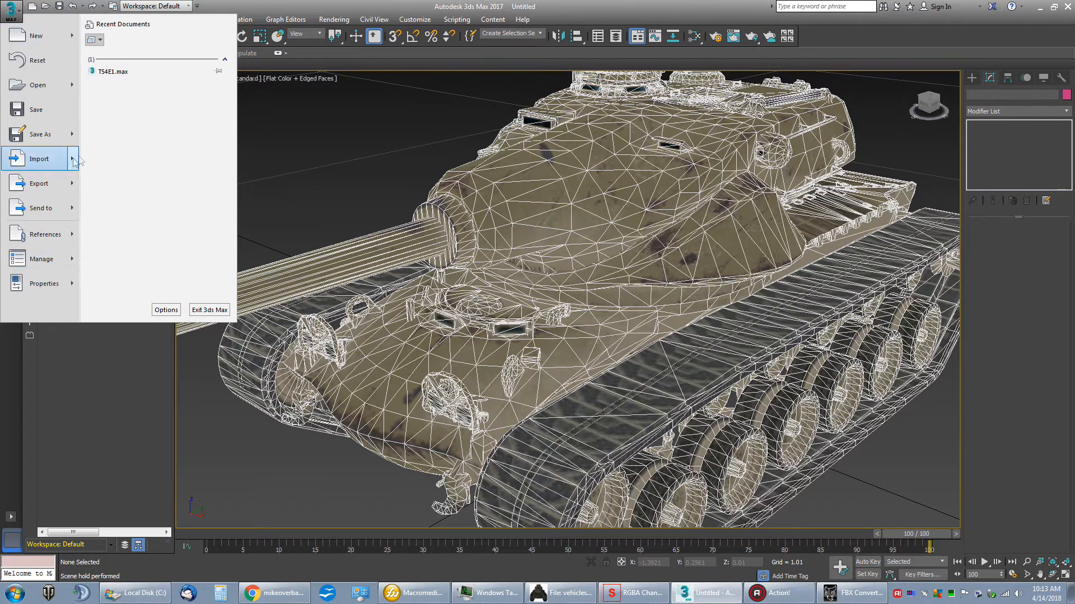
{"action": "left_click", "coordinate": [48, 184]}
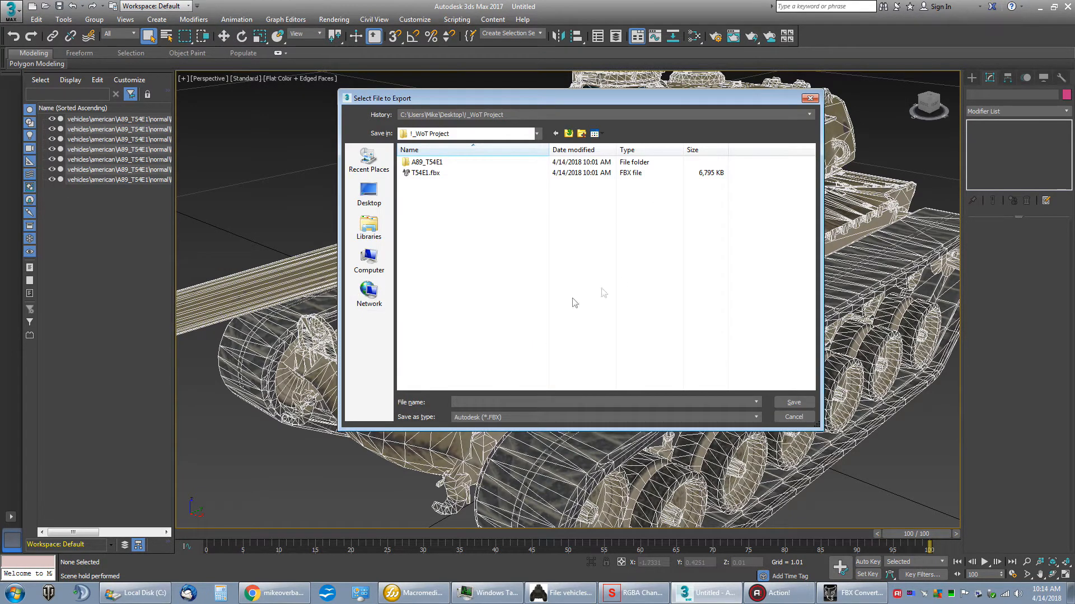
{"action": "left_click", "coordinate": [439, 175]}
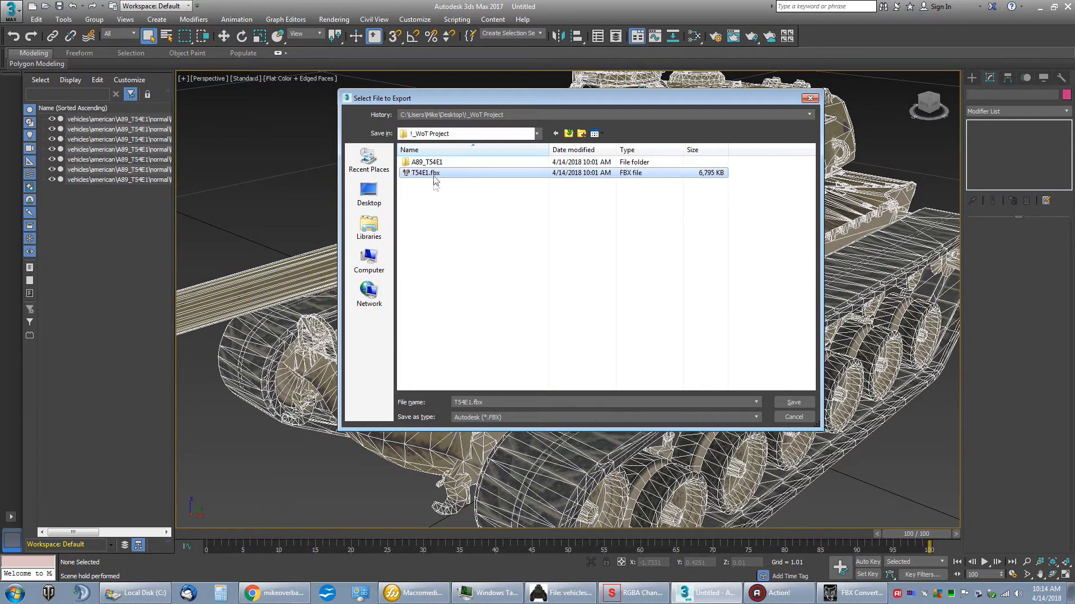
{"action": "left_click", "coordinate": [470, 402]}
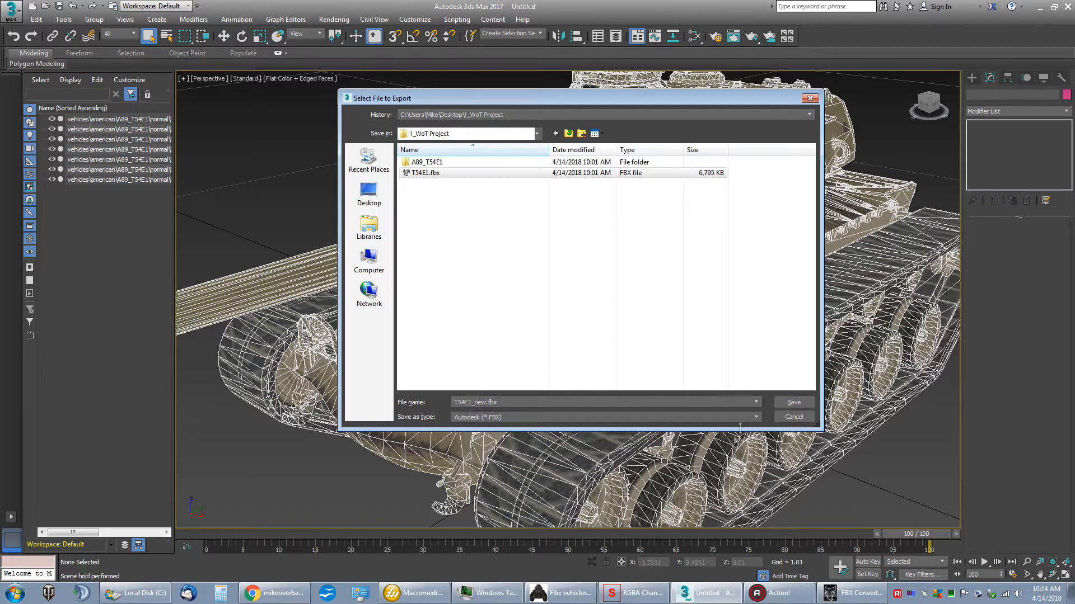
{"action": "left_click", "coordinate": [794, 403]}
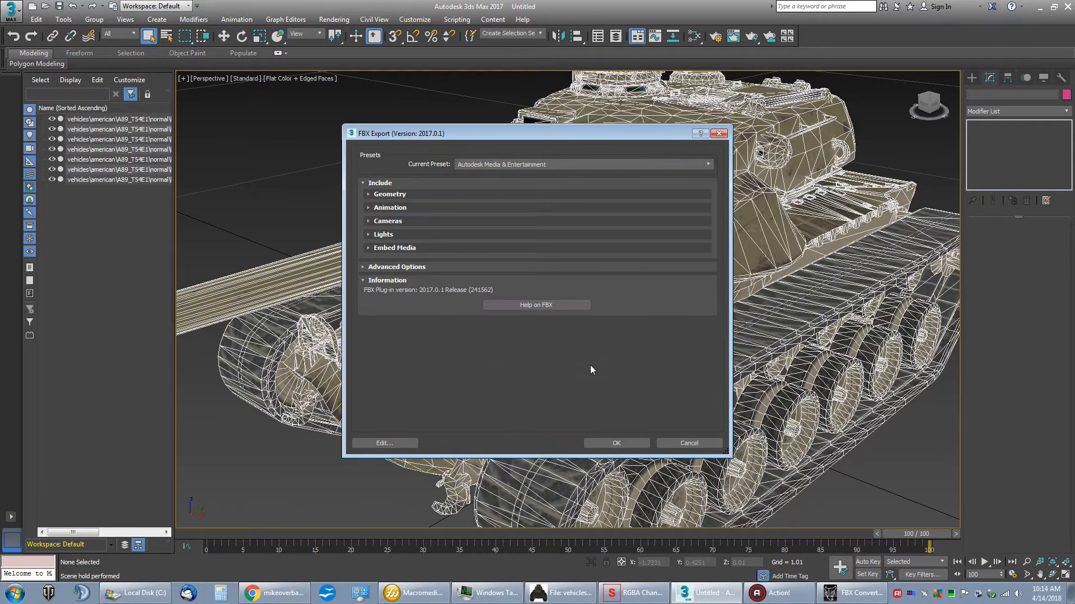
Step: Set the FBX file format version to FBX 2009, keeping the Binary type, and run the export
{"action": "left_click", "coordinate": [372, 195]}
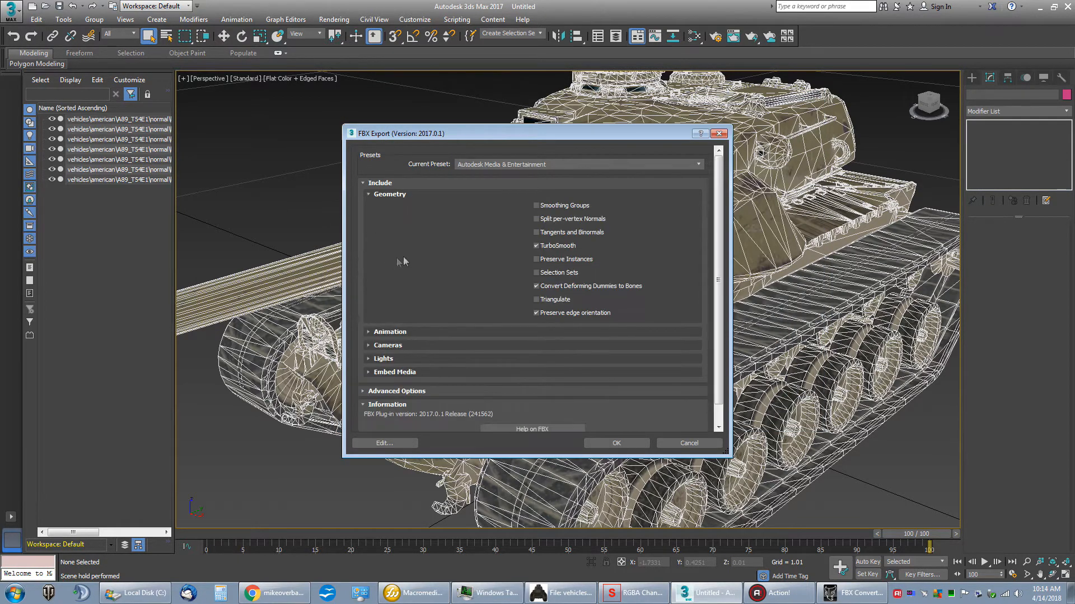
{"action": "left_click", "coordinate": [364, 392]}
{"action": "left_click", "coordinate": [370, 402]}
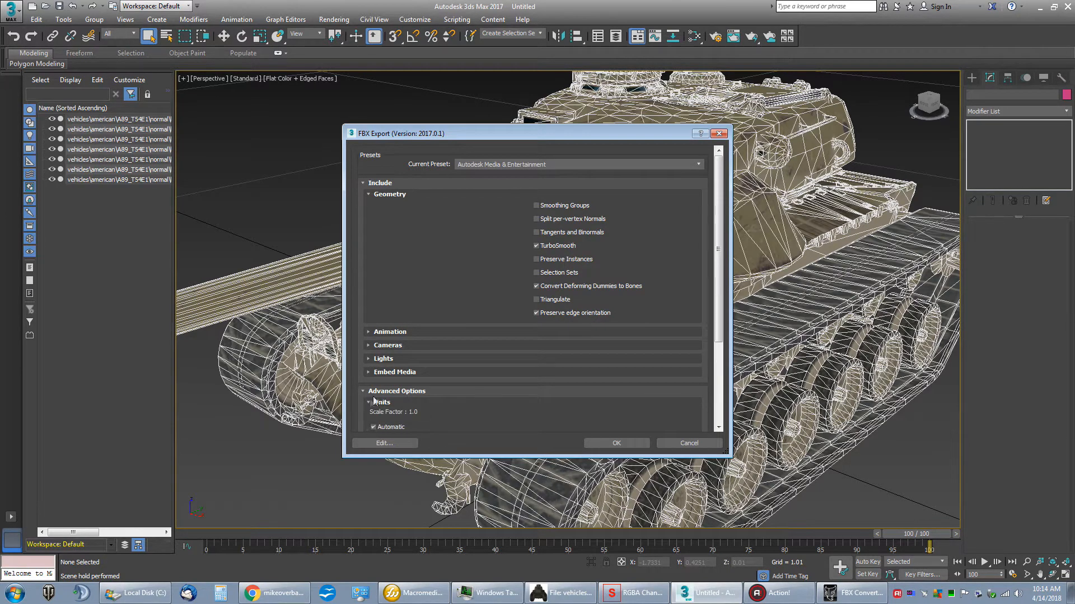
{"action": "scroll", "coordinate": [371, 403], "scroll_direction": "down", "scroll_amount": 3}
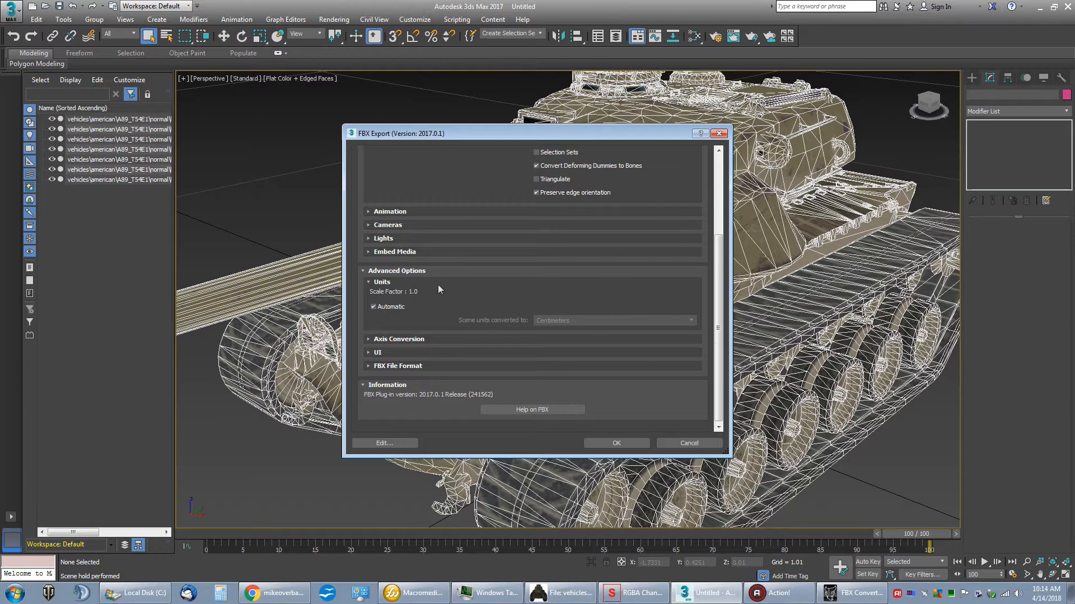
{"action": "left_click", "coordinate": [368, 366]}
{"action": "scroll", "coordinate": [420, 339], "scroll_direction": "down", "scroll_amount": 1}
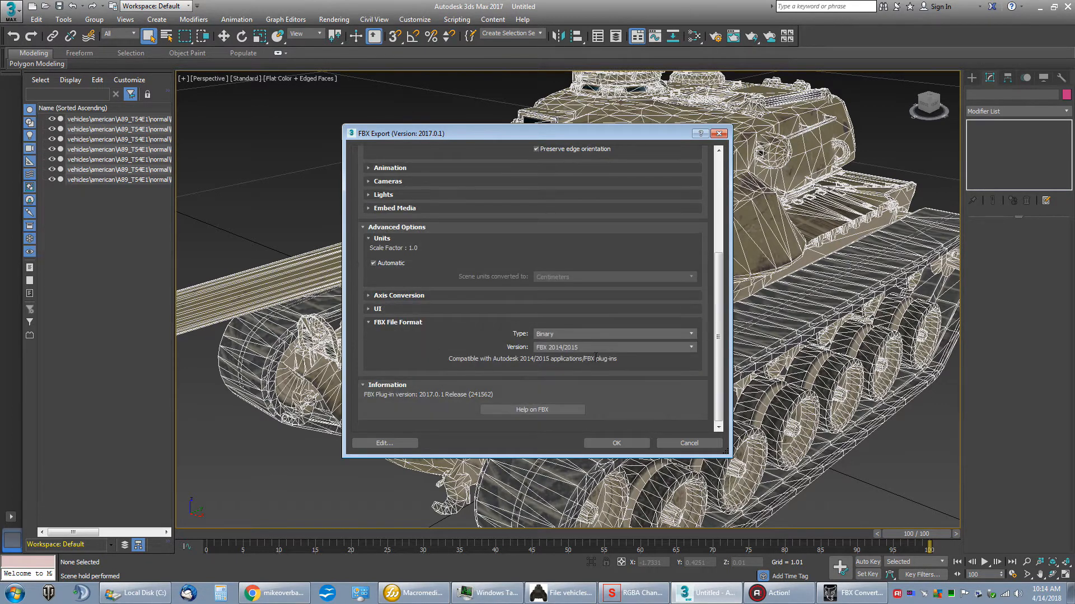
{"action": "left_click", "coordinate": [609, 347]}
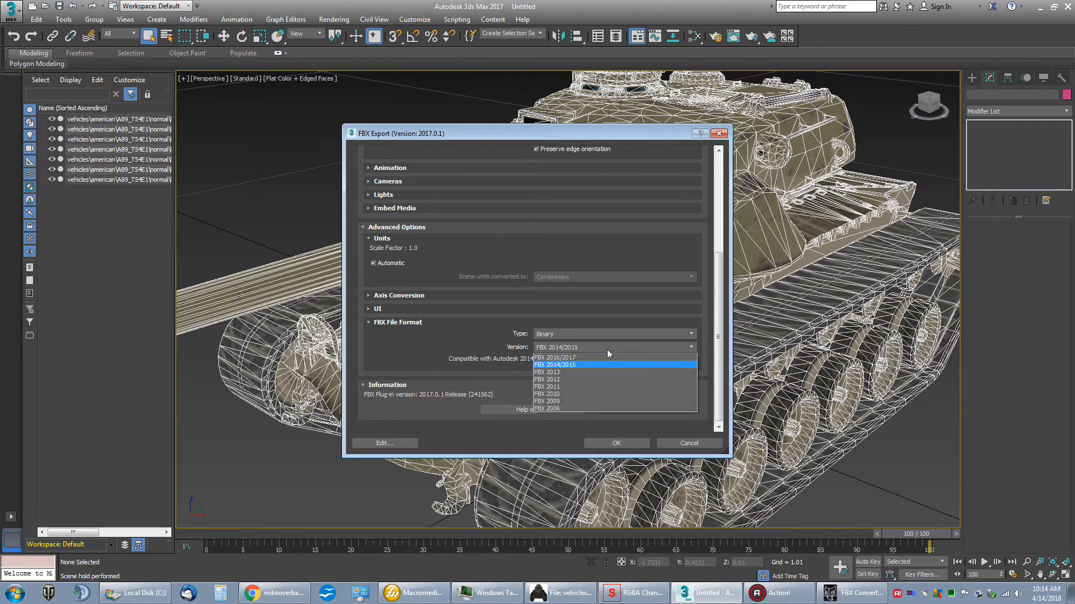
{"action": "left_click", "coordinate": [559, 403]}
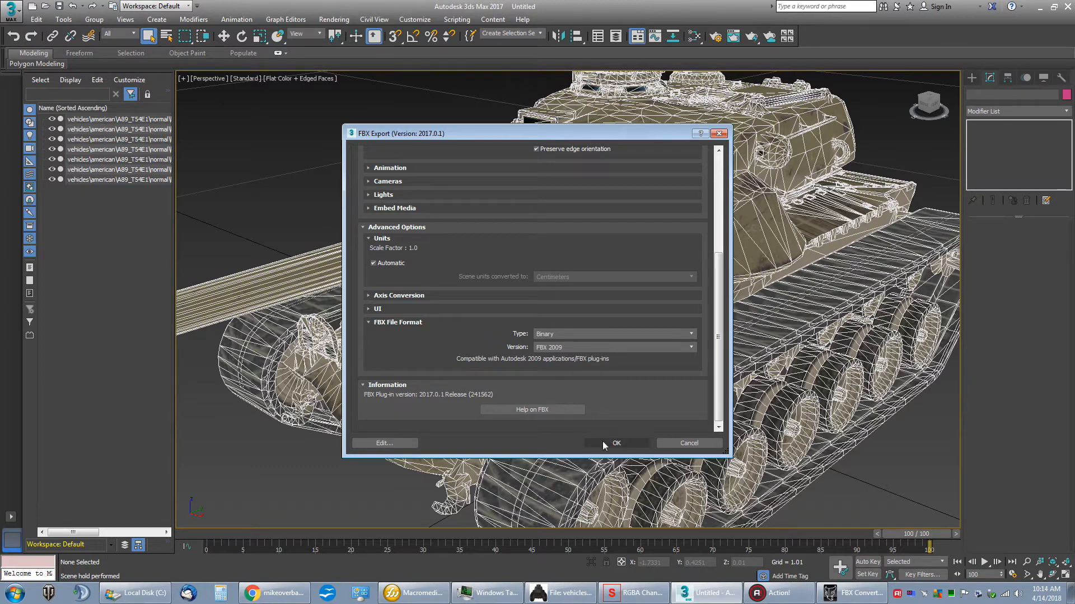
{"action": "left_click", "coordinate": [625, 448]}
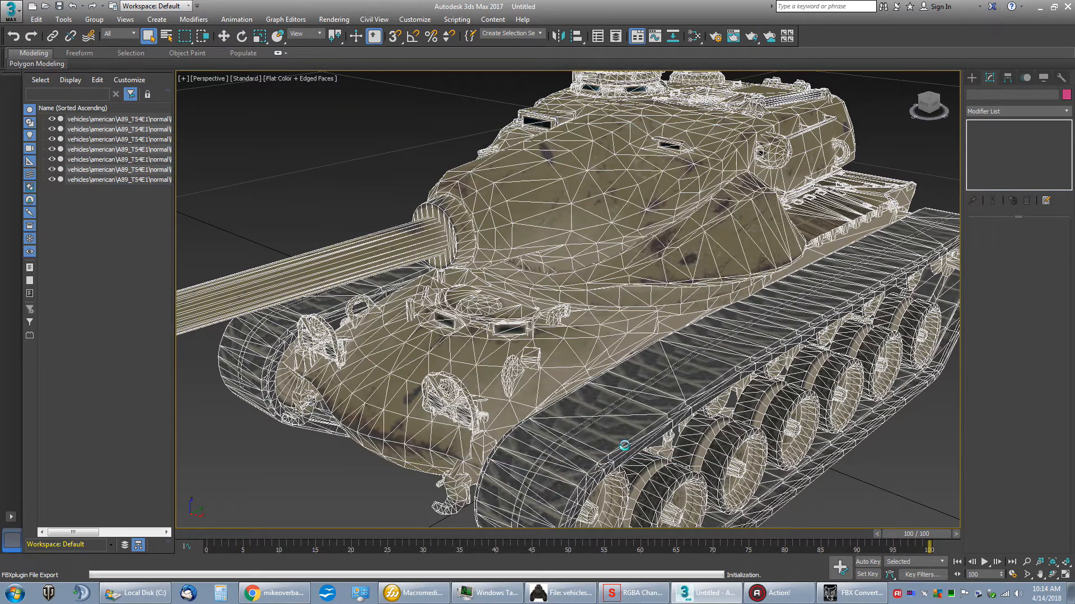
Step: Switch to FBX Converter and load T54E1_new.fbx from the desktop's !_WoT Project folder into the FBX Viewer
{"action": "left_click", "coordinate": [851, 597]}
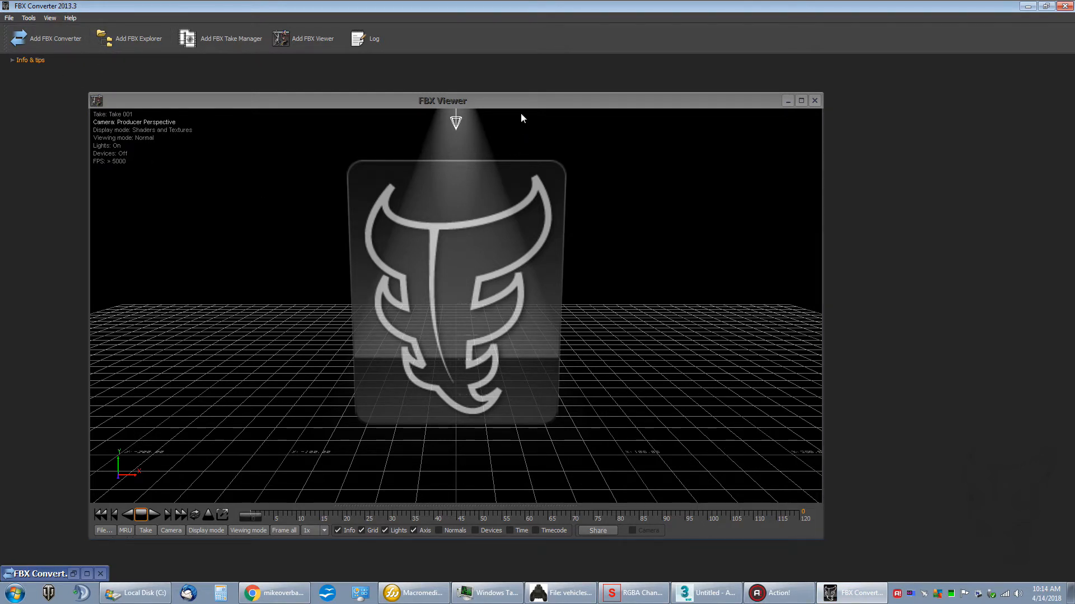
{"action": "left_click_drag", "start_coordinate": [526, 105], "coordinate": [623, 104]}
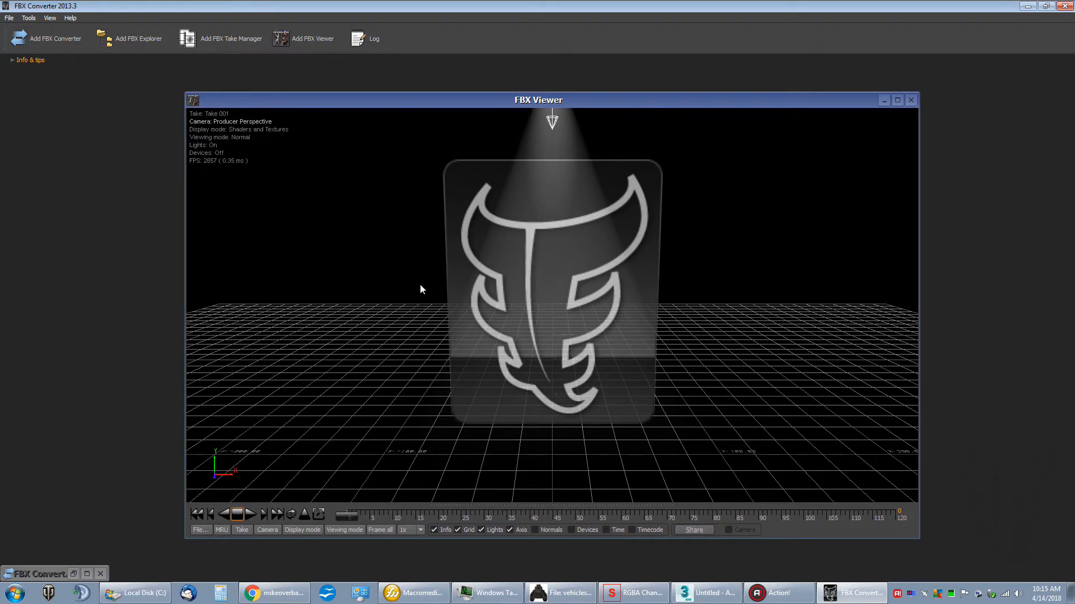
{"action": "left_click", "coordinate": [203, 527]}
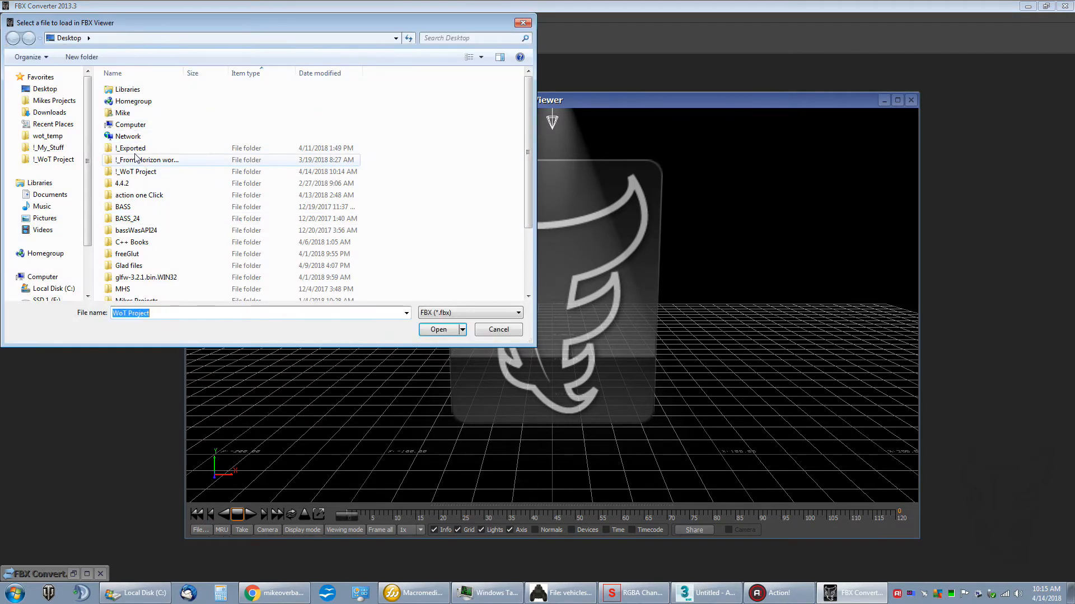
{"action": "double_click", "coordinate": [137, 171]}
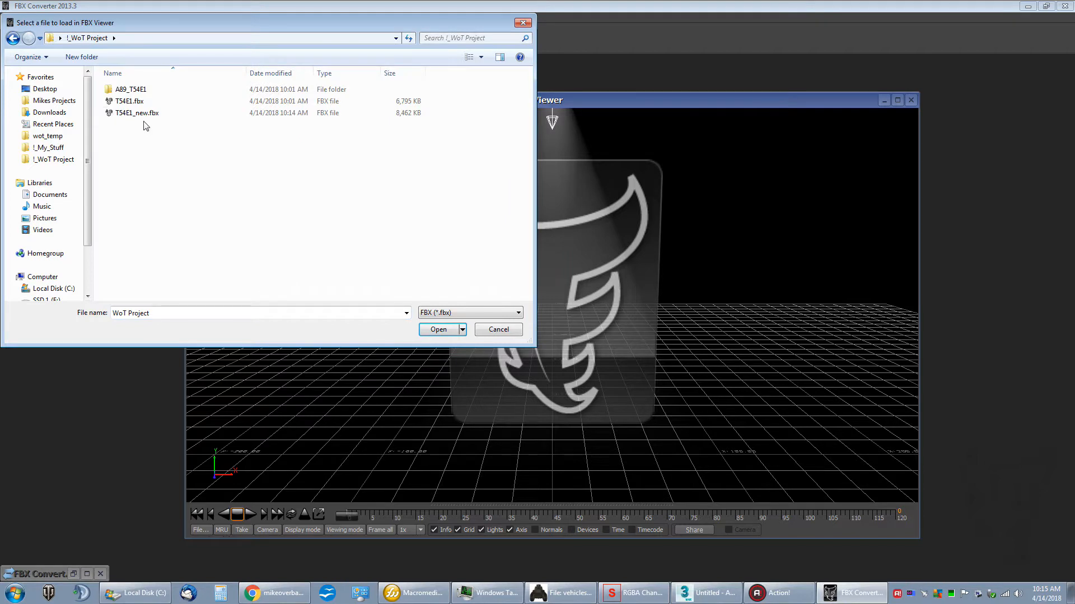
{"action": "double_click", "coordinate": [144, 113]}
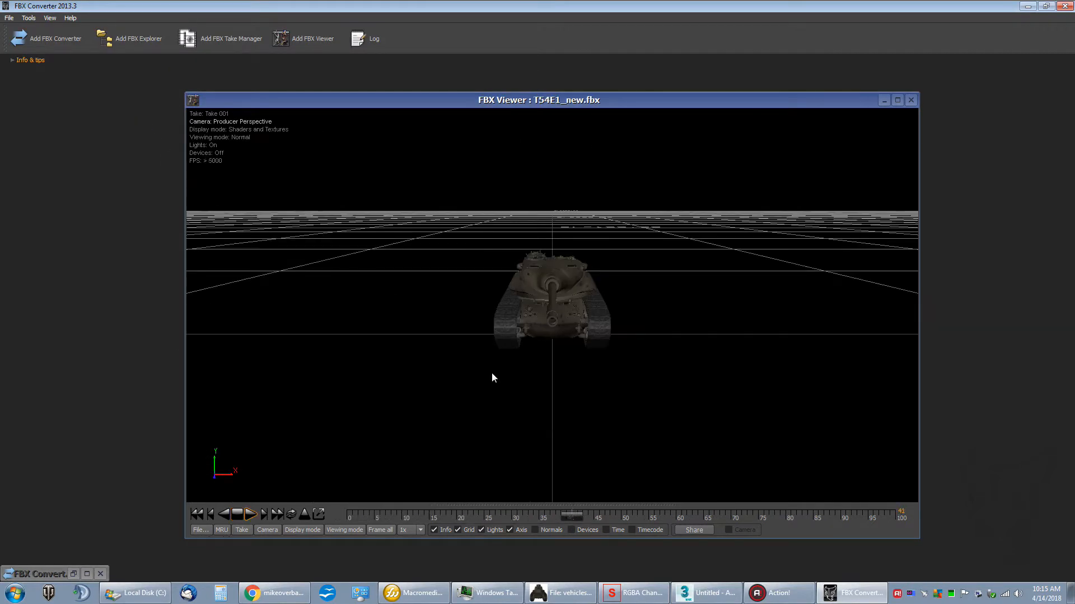
Step: Stop the take's playback and examine the exported tank's hull, turret and tracks up close in the viewer
{"action": "left_click", "coordinate": [238, 514]}
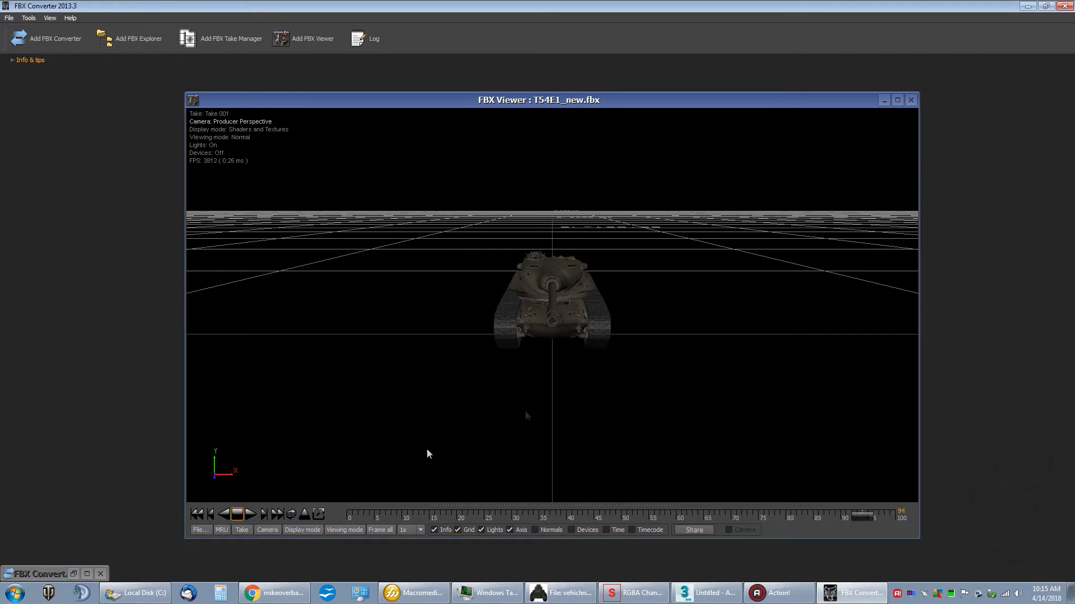
{"action": "left_click_drag", "start_coordinate": [544, 390], "coordinate": [510, 388]}
{"action": "right_click_drag", "start_coordinate": [510, 388], "coordinate": [502, 232]}
{"action": "mouse_move", "coordinate": [504, 237]}
{"action": "left_mouse_down"}
{"action": "mouse_move", "coordinate": [501, 225]}
{"action": "mouse_move", "coordinate": [619, 268]}
{"action": "mouse_move", "coordinate": [636, 239]}
{"action": "mouse_move", "coordinate": [498, 253]}
{"action": "left_mouse_up"}
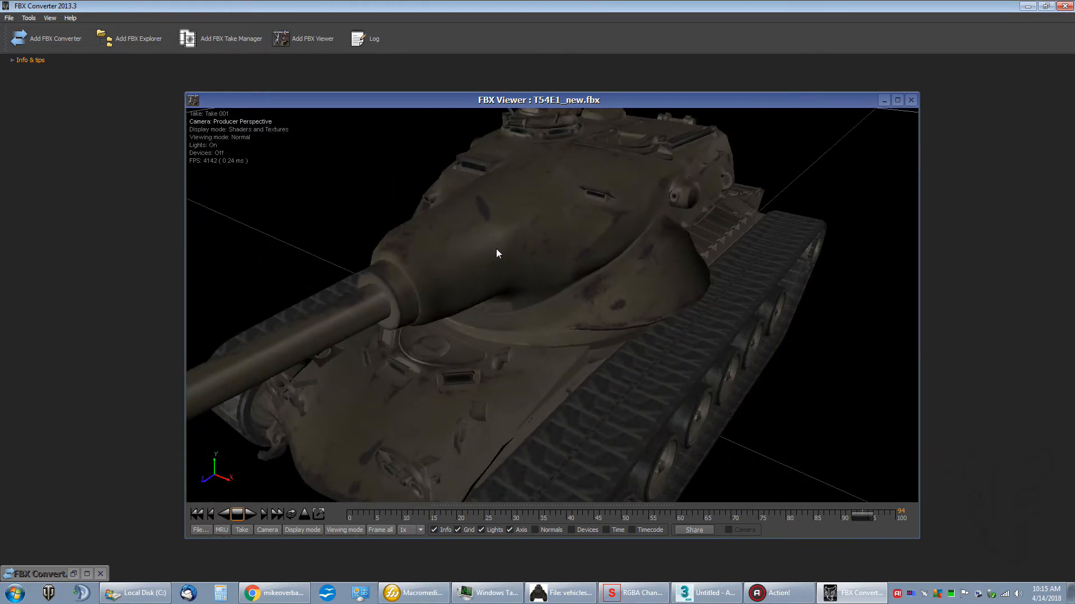
{"action": "left_click_drag", "start_coordinate": [564, 229], "coordinate": [589, 229]}
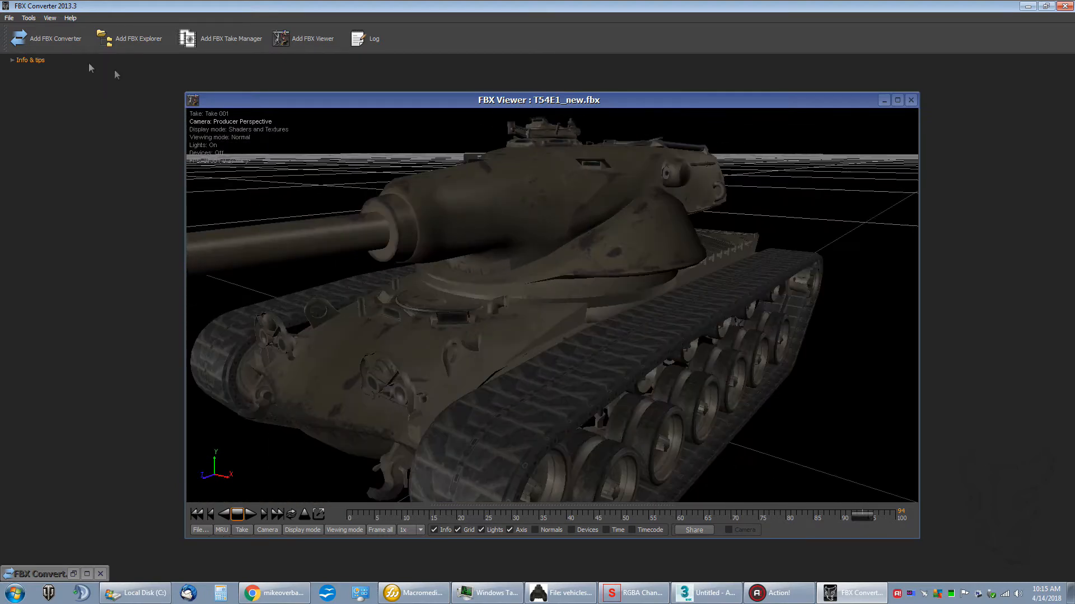
Step: Open a new converter window and add T54E1_new.fbx from the !_WoT Project folder as its source file
{"action": "left_click", "coordinate": [54, 38]}
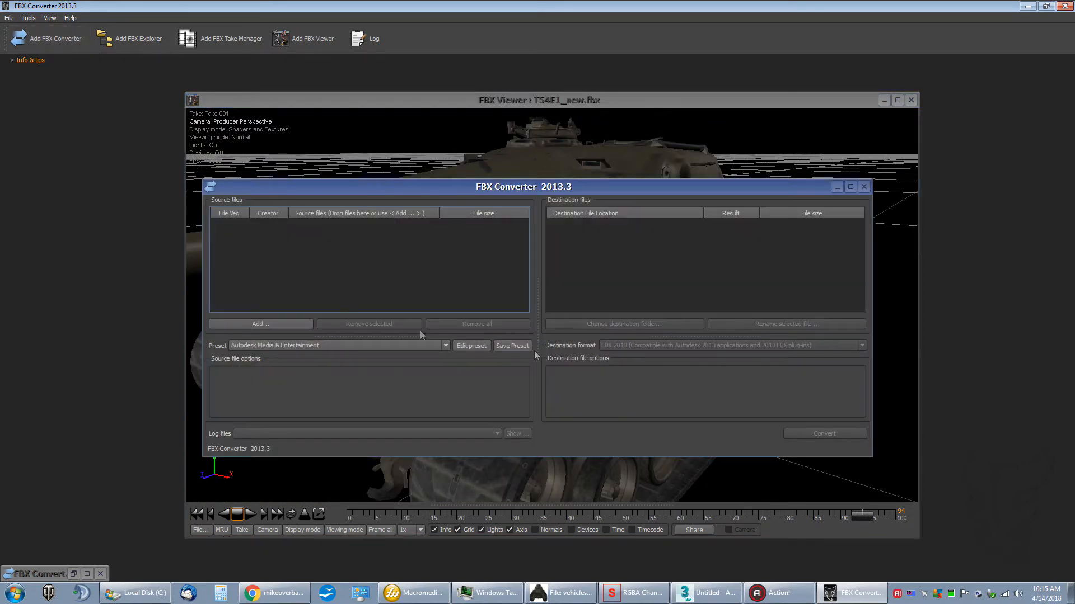
{"action": "left_click_drag", "start_coordinate": [558, 189], "coordinate": [606, 147]}
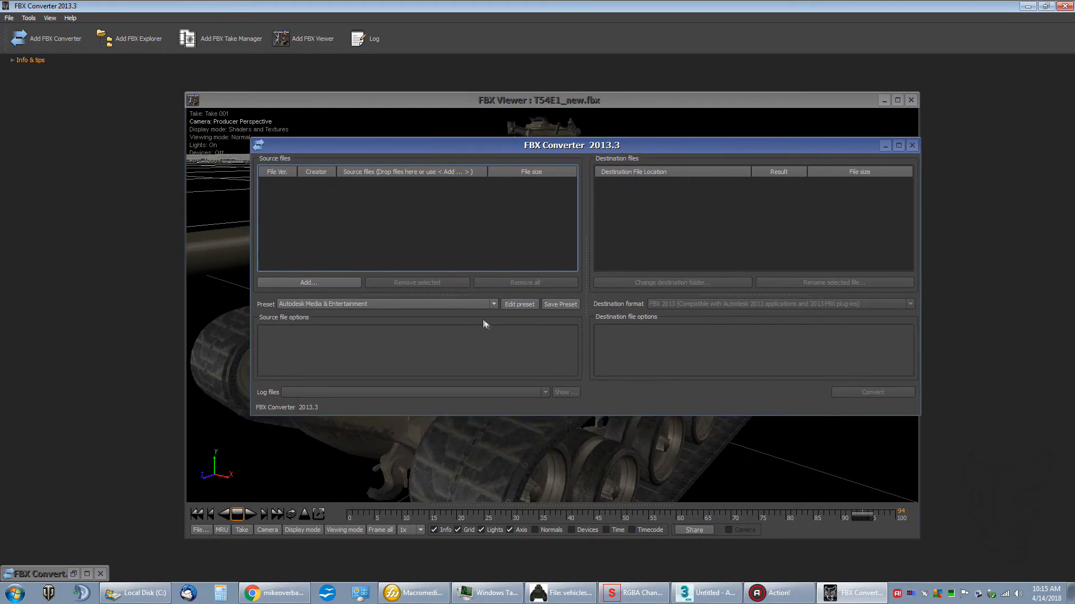
{"action": "left_click", "coordinate": [315, 281]}
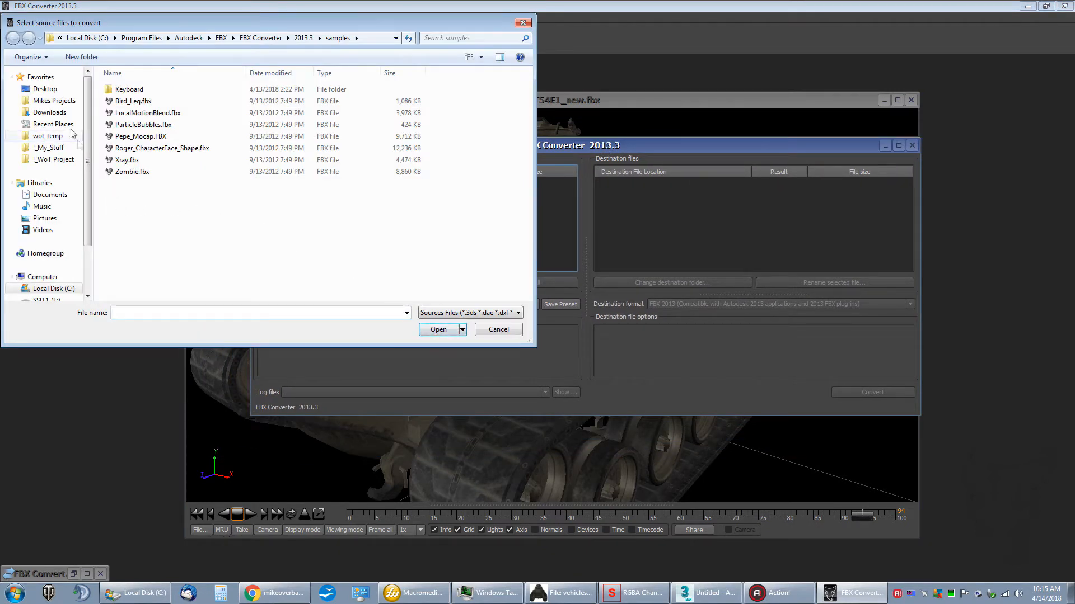
{"action": "left_click", "coordinate": [43, 90]}
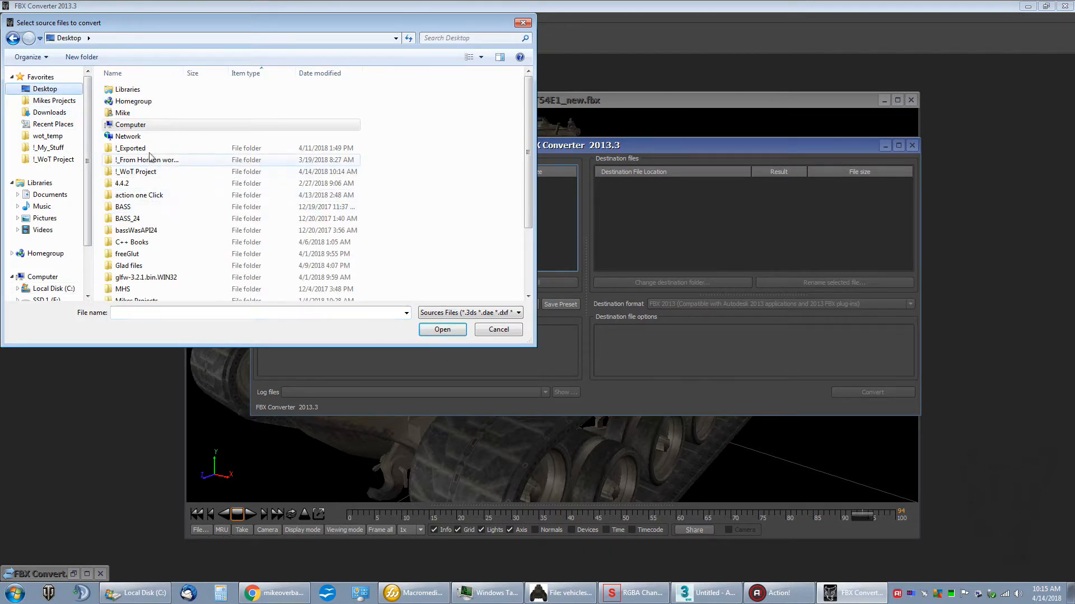
{"action": "double_click", "coordinate": [137, 172]}
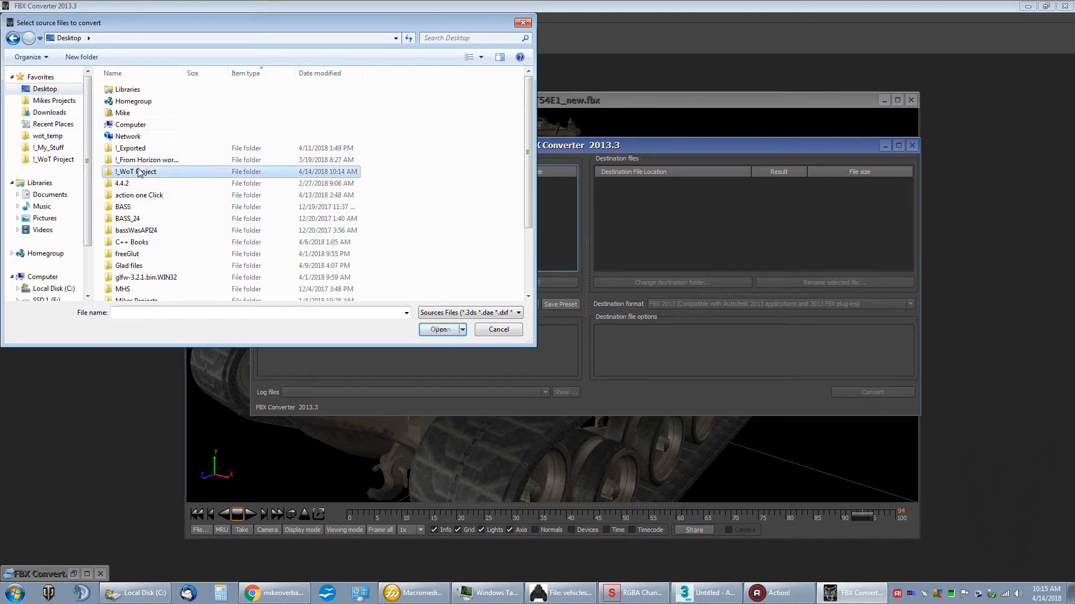
{"action": "double_click", "coordinate": [140, 114]}
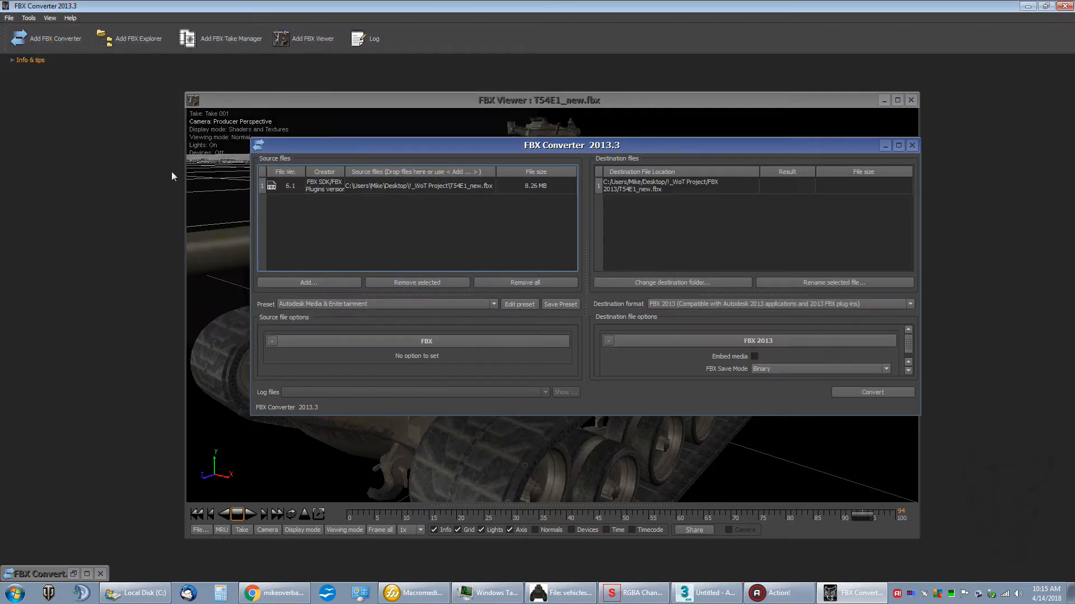
{"action": "left_click_drag", "start_coordinate": [651, 148], "coordinate": [569, 136]}
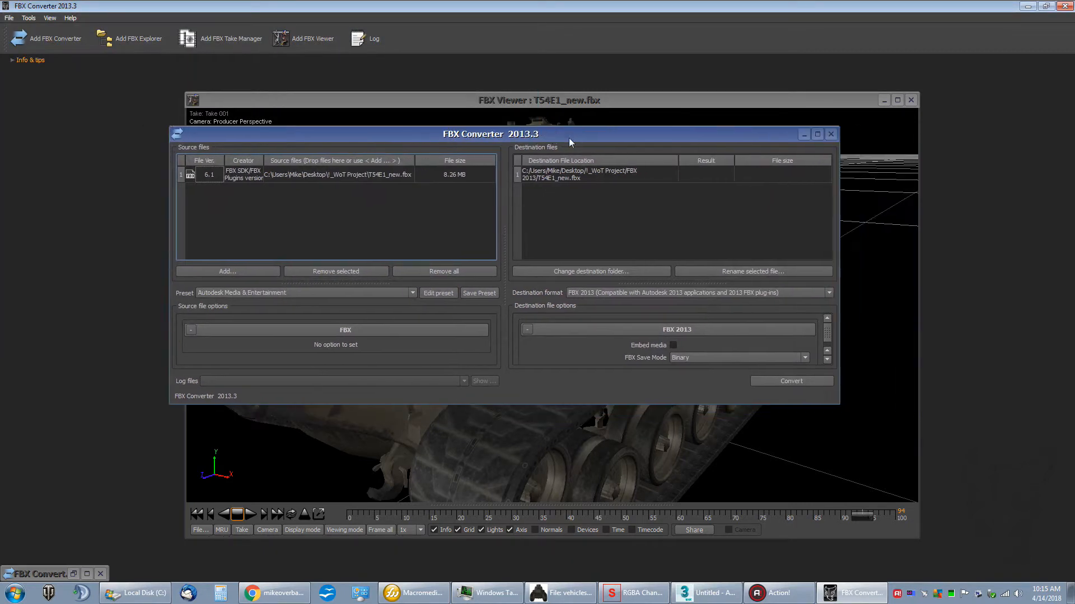
Step: Choose FBX 2009 as the destination format, and close the converter without converting, exiting FBX Converter
{"action": "left_click", "coordinate": [828, 294]}
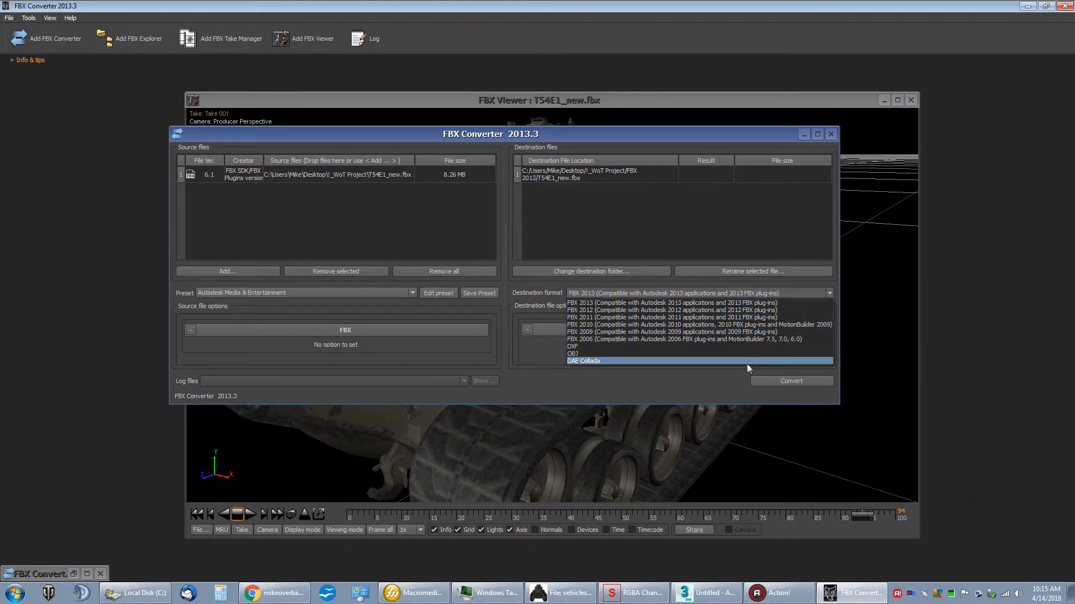
{"action": "left_click", "coordinate": [709, 332]}
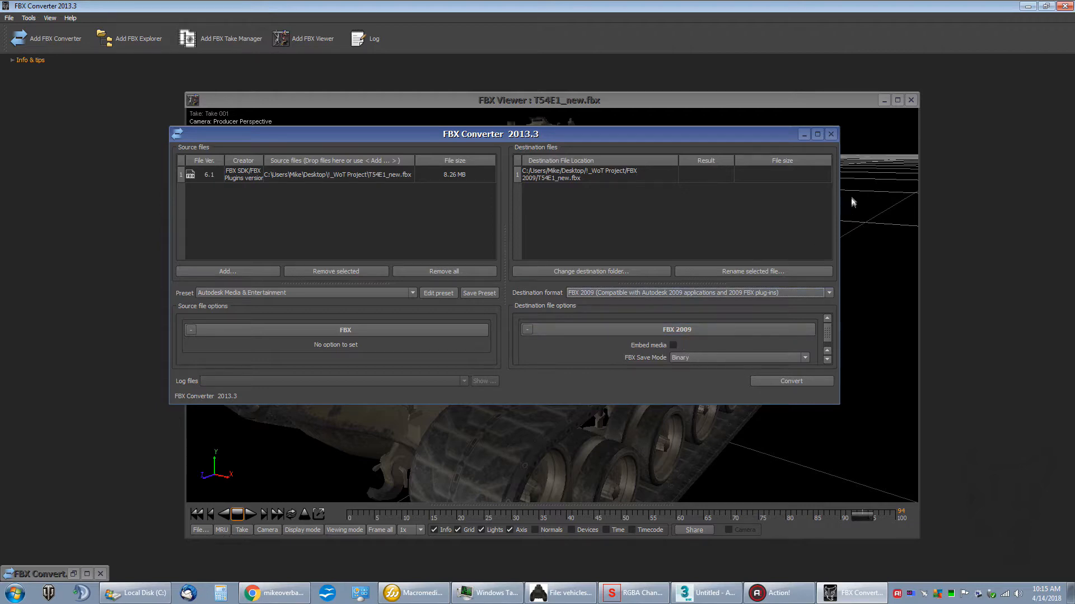
{"action": "left_click", "coordinate": [831, 134]}
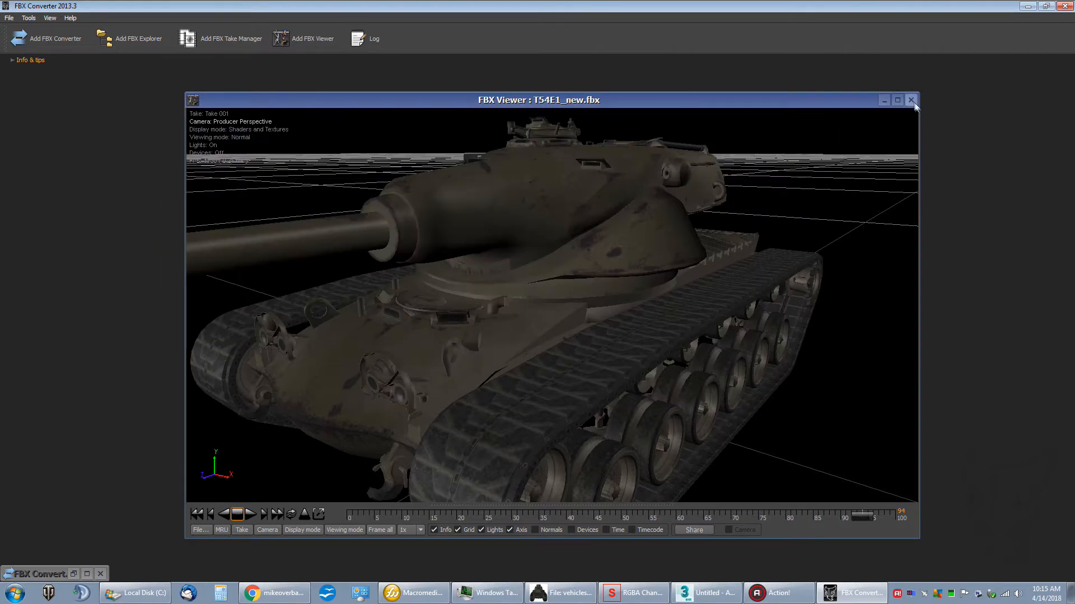
{"action": "left_click", "coordinate": [911, 100]}
{"action": "left_click", "coordinate": [1064, 6]}
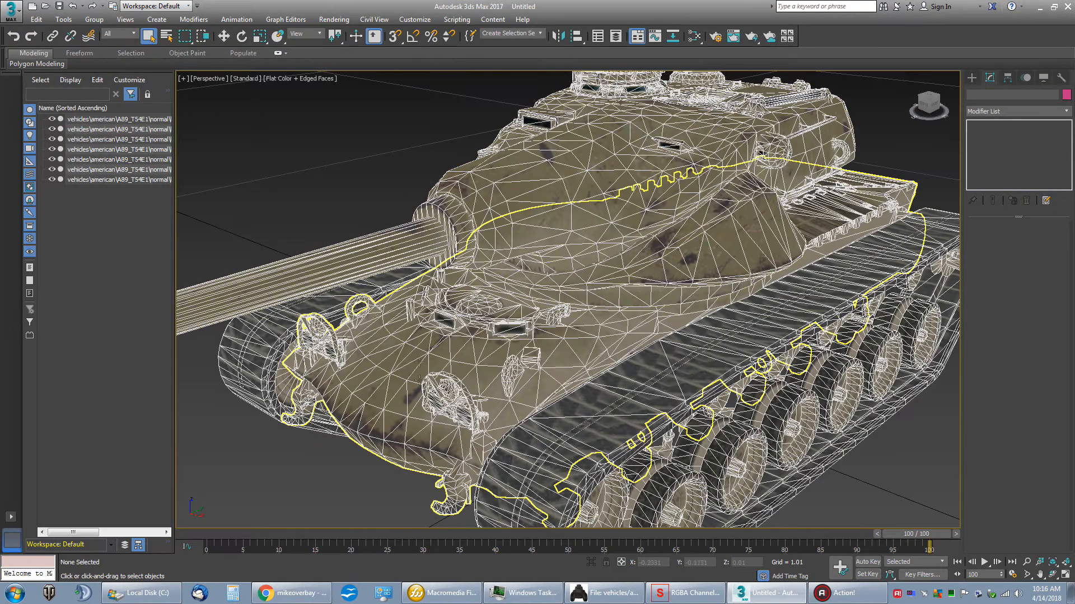
Step: Switch to Tank Exporter and import T54E1_new.fbx from the !_WoT Project folder
{"action": "left_click", "coordinate": [1041, 5]}
{"action": "left_click_drag", "start_coordinate": [391, 309], "coordinate": [443, 273]}
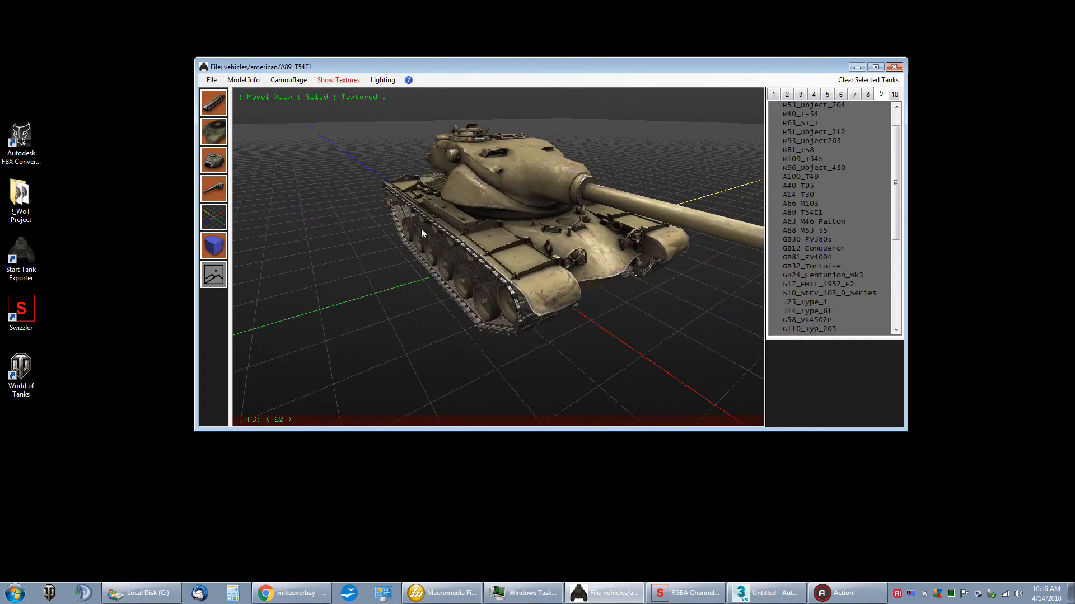
{"action": "left_click", "coordinate": [211, 79]}
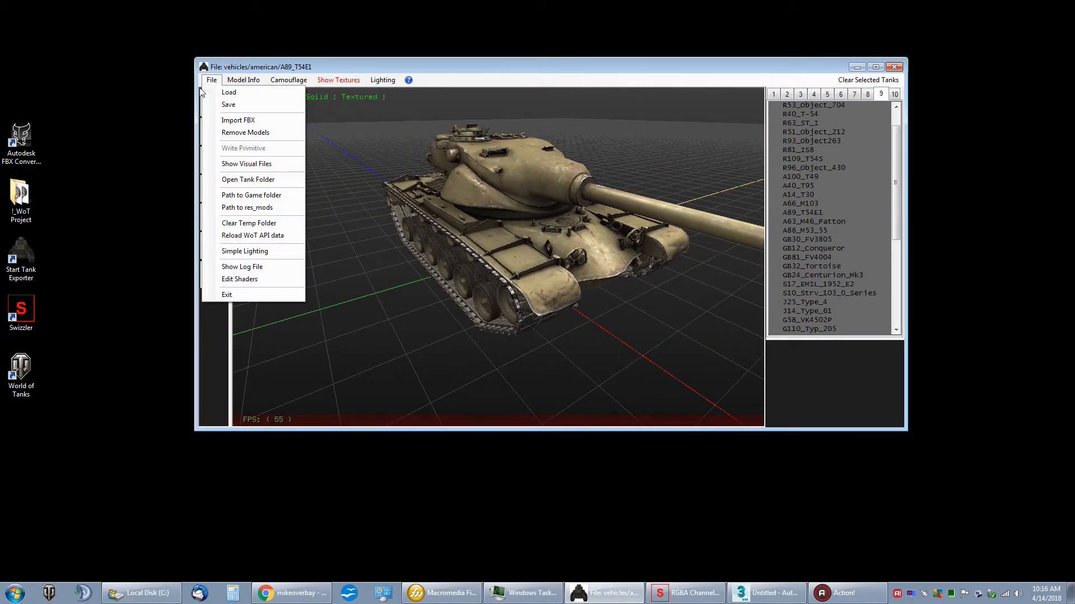
{"action": "left_click", "coordinate": [234, 121]}
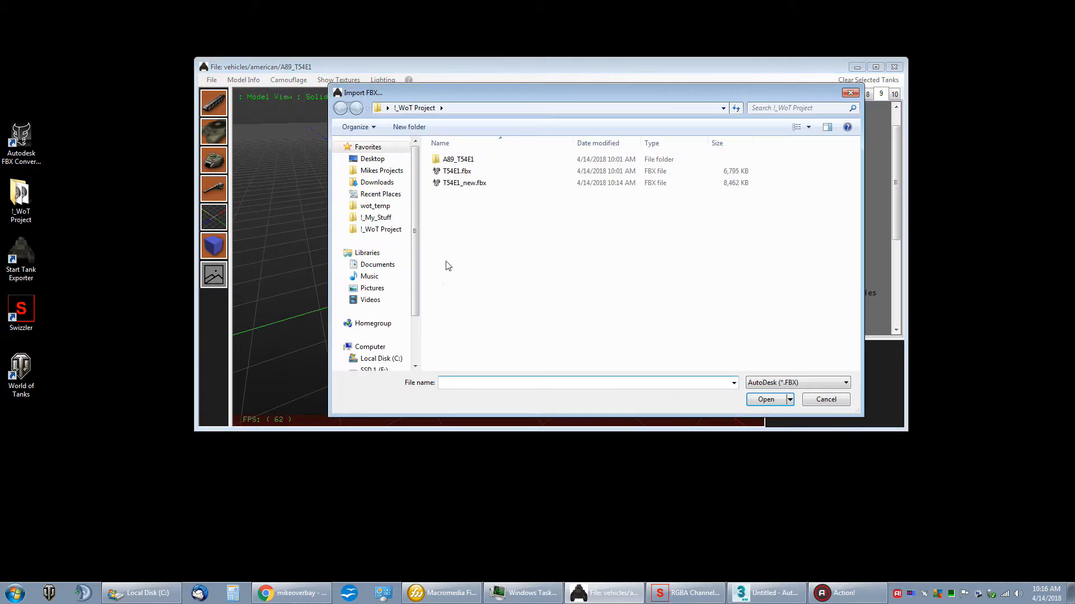
{"action": "double_click", "coordinate": [461, 183]}
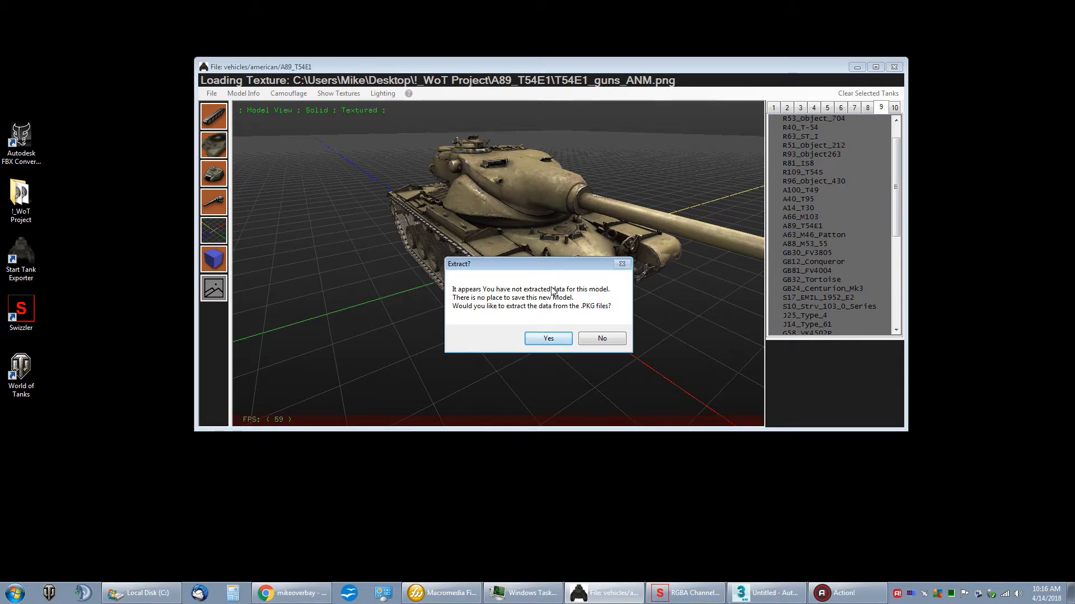
Step: Browse to the C:\Games\World_of_Tanks\res_mods\1.0.0.3 folder and check its contents before answering the extraction prompt
{"action": "left_click_drag", "start_coordinate": [532, 264], "coordinate": [510, 215]}
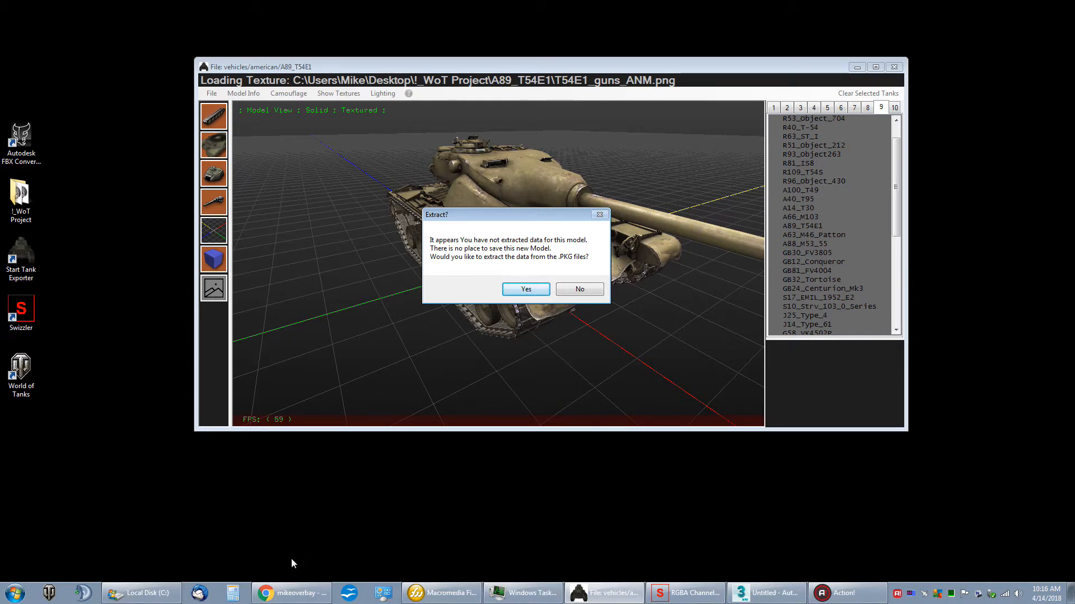
{"action": "left_click", "coordinate": [145, 594]}
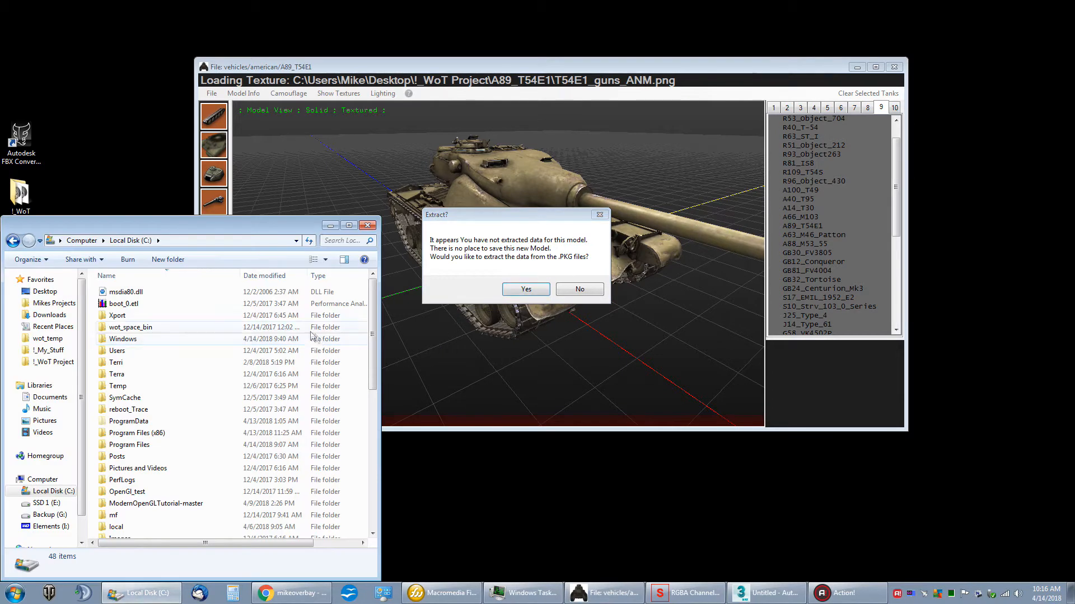
{"action": "left_click_drag", "start_coordinate": [261, 189], "coordinate": [308, 143]}
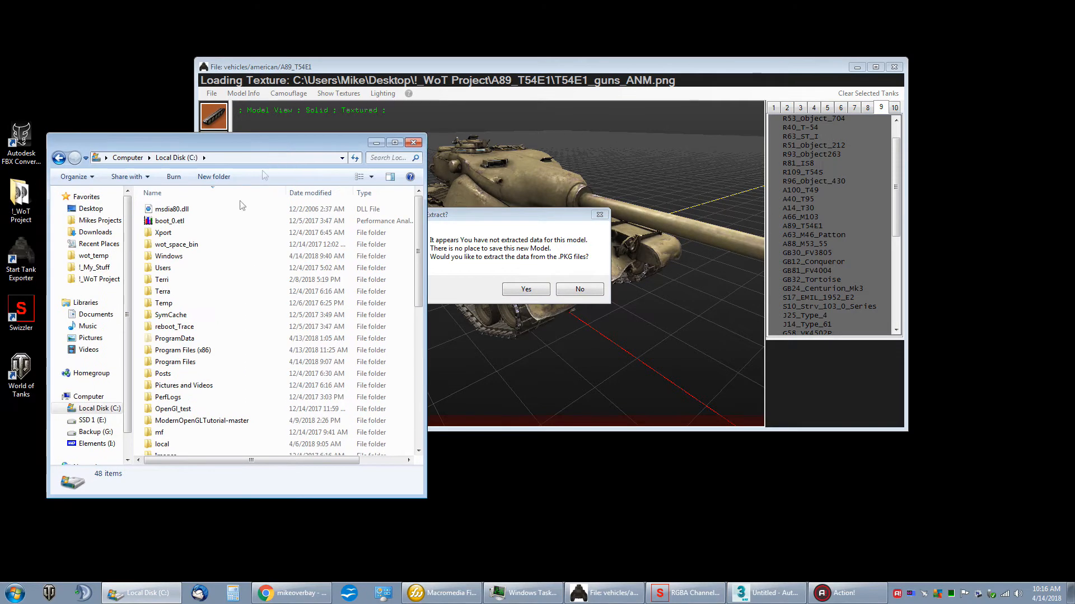
{"action": "left_click_drag", "start_coordinate": [411, 293], "coordinate": [421, 343]}
{"action": "scroll", "coordinate": [279, 314], "scroll_direction": "down", "scroll_amount": 5}
{"action": "double_click", "coordinate": [171, 295]}
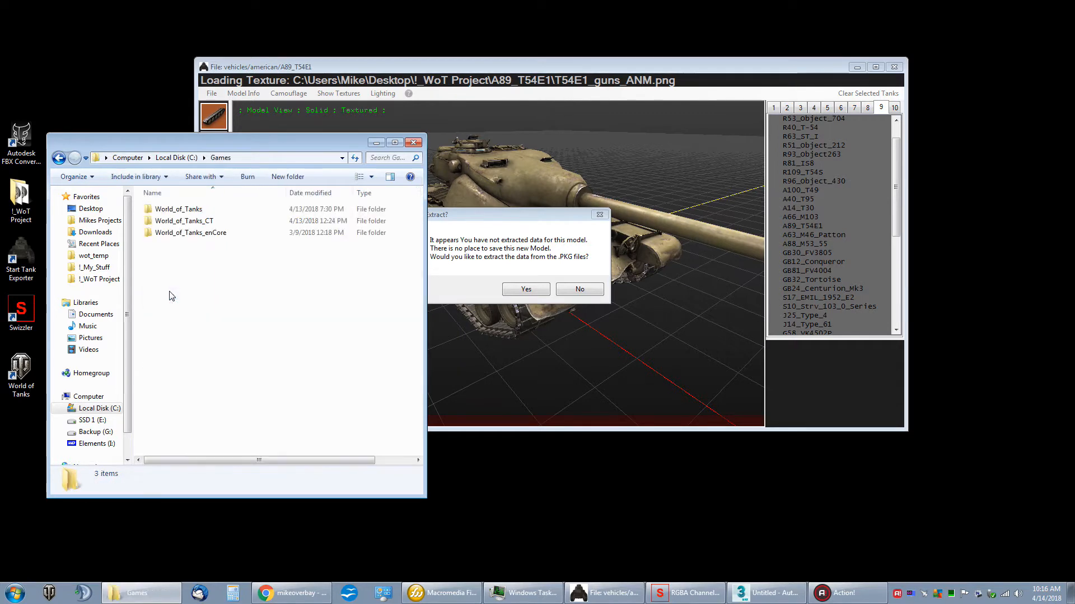
{"action": "double_click", "coordinate": [168, 212]}
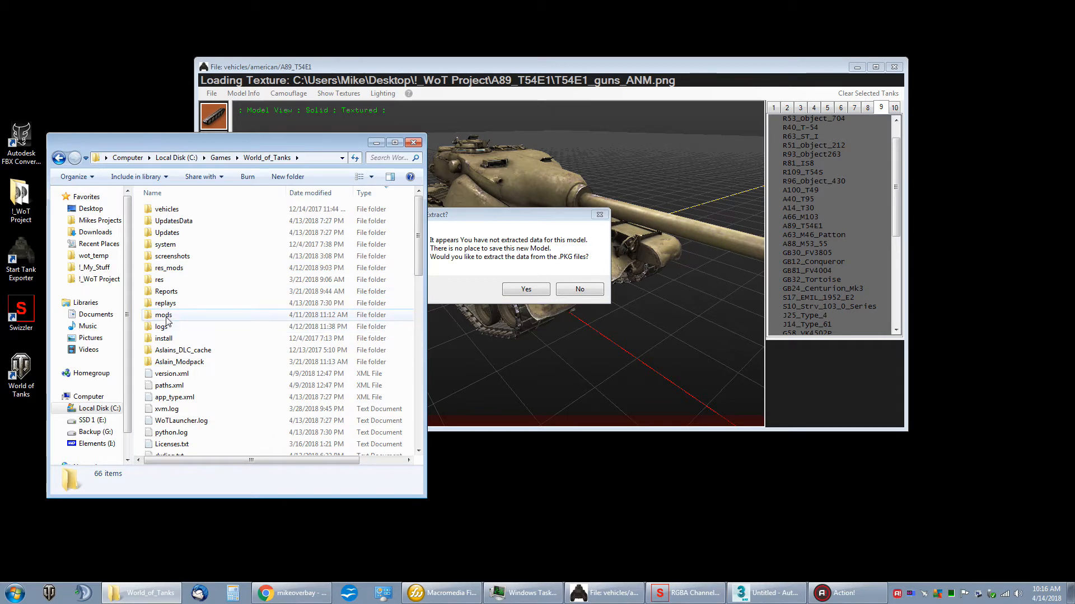
{"action": "double_click", "coordinate": [169, 268]}
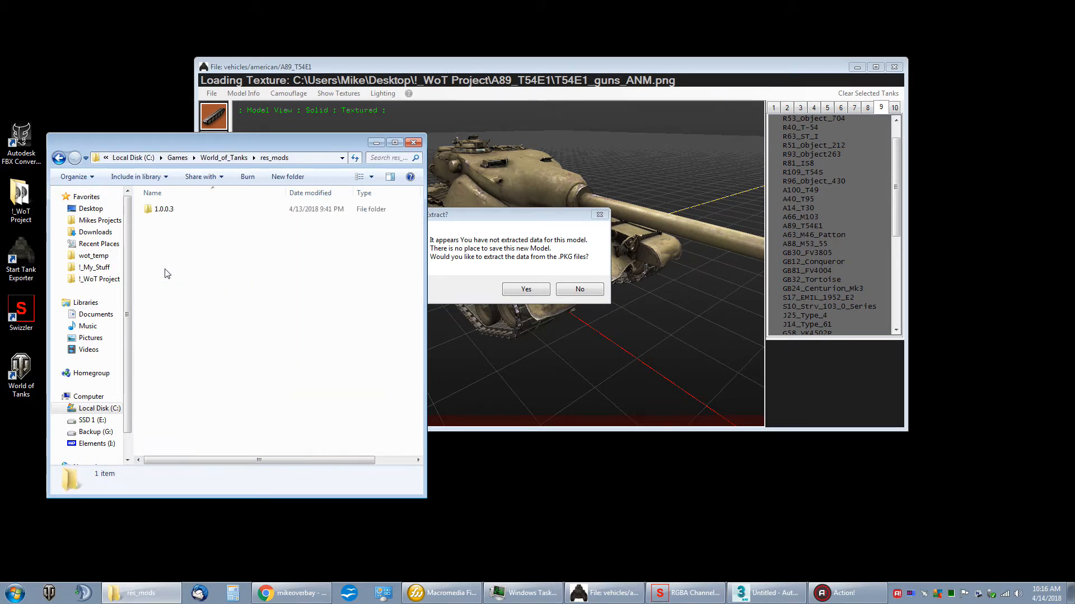
{"action": "double_click", "coordinate": [164, 211]}
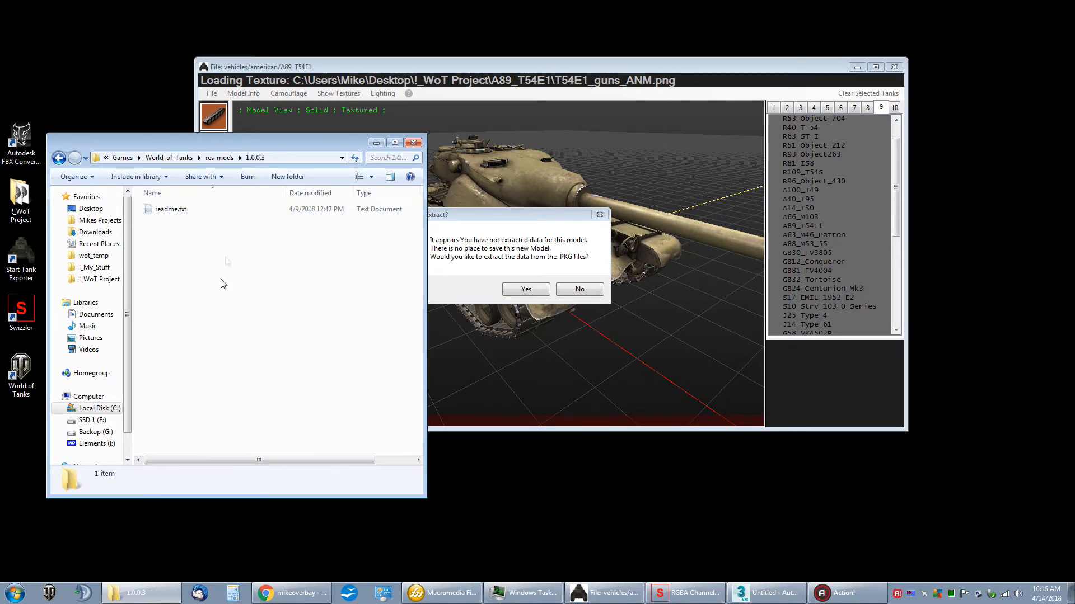
{"action": "left_click_drag", "start_coordinate": [231, 152], "coordinate": [211, 193]}
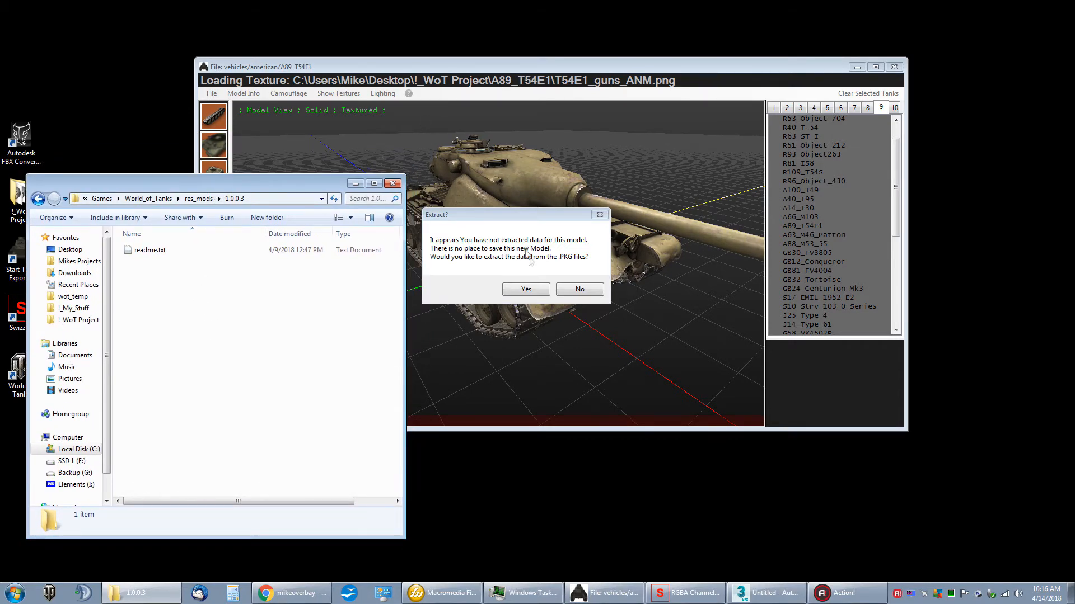
Step: Agree to extract the tank's PKG data, excluding chassis, turret and gun data so only Hull Data is extracted
{"action": "left_click", "coordinate": [525, 289]}
{"action": "left_click_drag", "start_coordinate": [199, 148], "coordinate": [519, 182]}
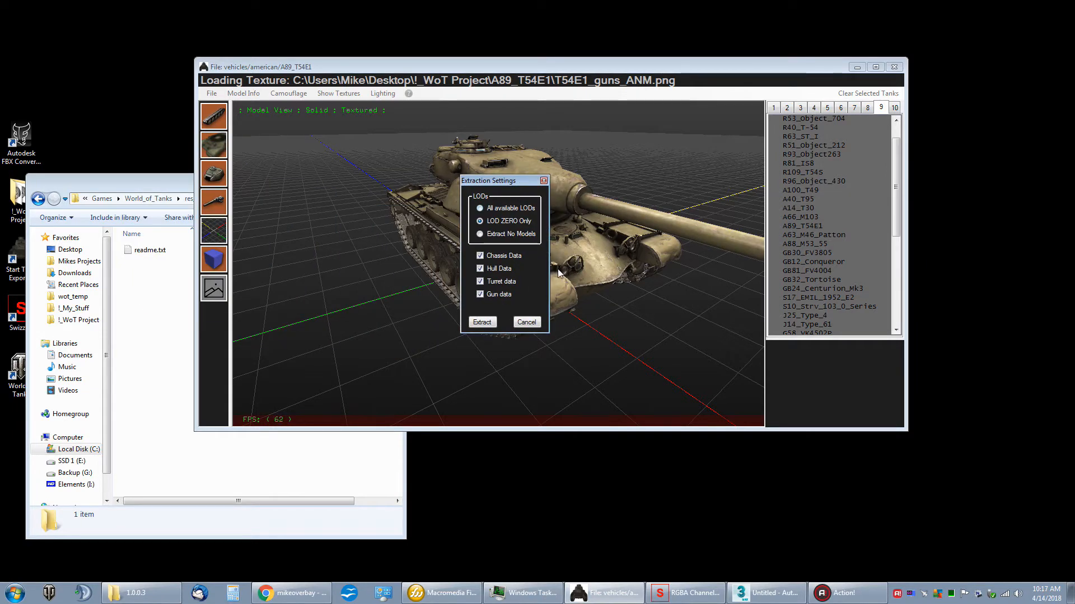
{"action": "left_click", "coordinate": [487, 255]}
{"action": "left_click", "coordinate": [490, 282]}
{"action": "left_click", "coordinate": [487, 295]}
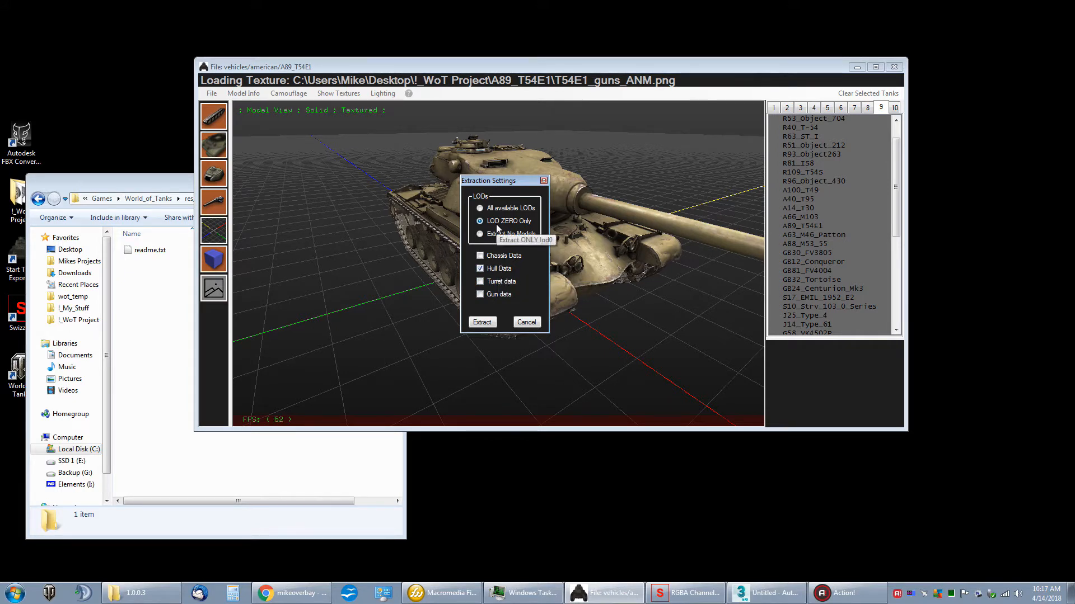
{"action": "left_click", "coordinate": [485, 323]}
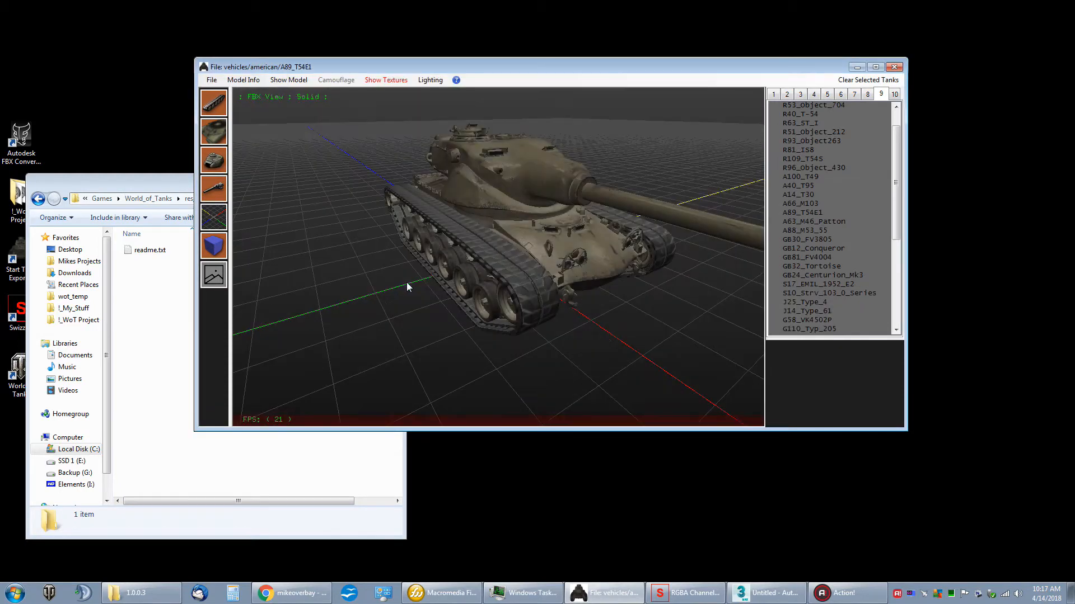
Step: Open the extracted vehicles\american\A89_T54E1 folder inside res_mods\1.0.0.3 to view its hull files
{"action": "left_click_drag", "start_coordinate": [158, 183], "coordinate": [178, 181]}
{"action": "double_click", "coordinate": [167, 250]}
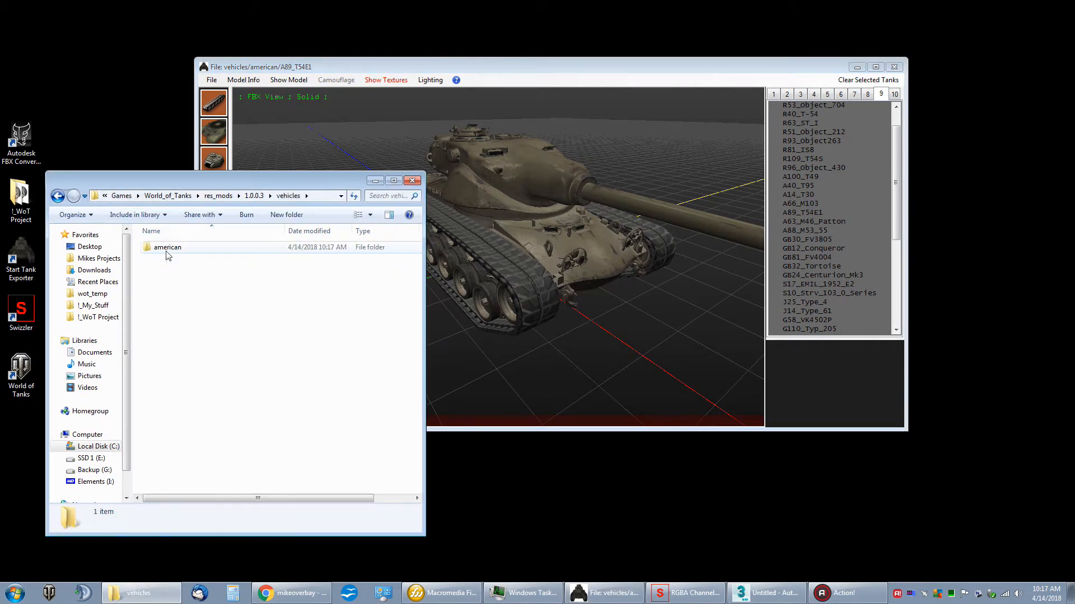
{"action": "double_click", "coordinate": [168, 250]}
{"action": "double_click", "coordinate": [169, 248]}
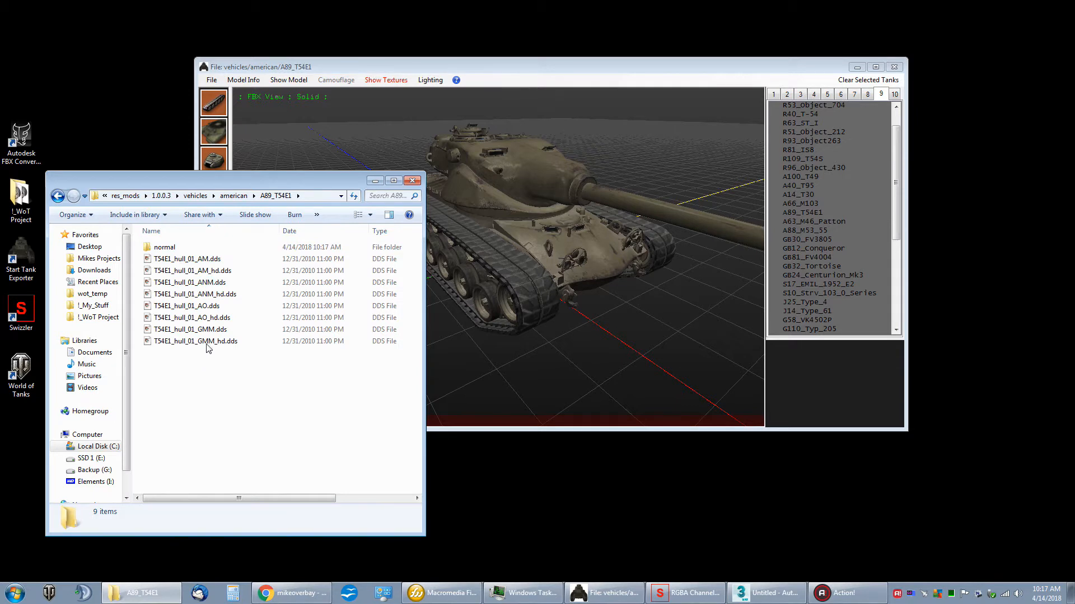
Step: Put the A89_T54E1 folder window away and write the tank's primitive files for the modified Hull group only
{"action": "left_click_drag", "start_coordinate": [223, 180], "coordinate": [226, 177]}
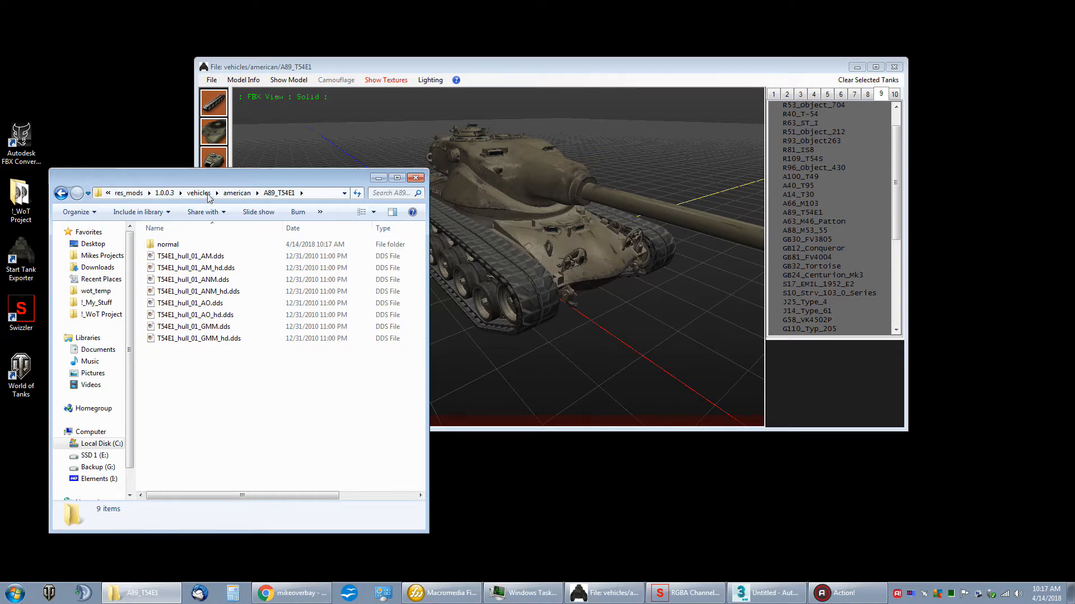
{"action": "left_click_drag", "start_coordinate": [208, 178], "coordinate": [183, 197]}
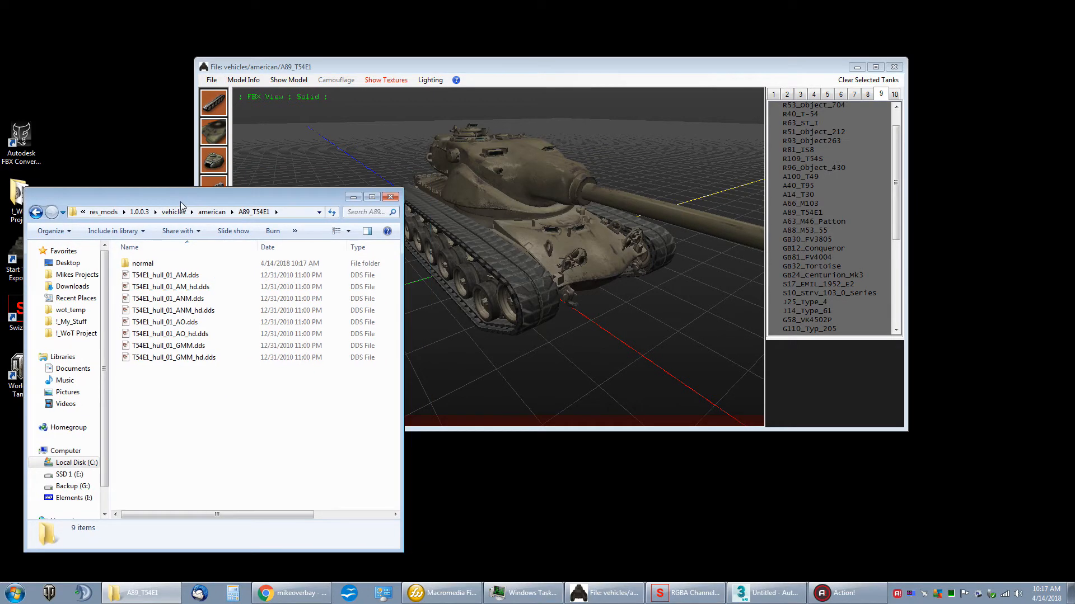
{"action": "left_click", "coordinate": [353, 197]}
{"action": "left_click_drag", "start_coordinate": [377, 206], "coordinate": [471, 228]}
{"action": "left_click", "coordinate": [212, 82]}
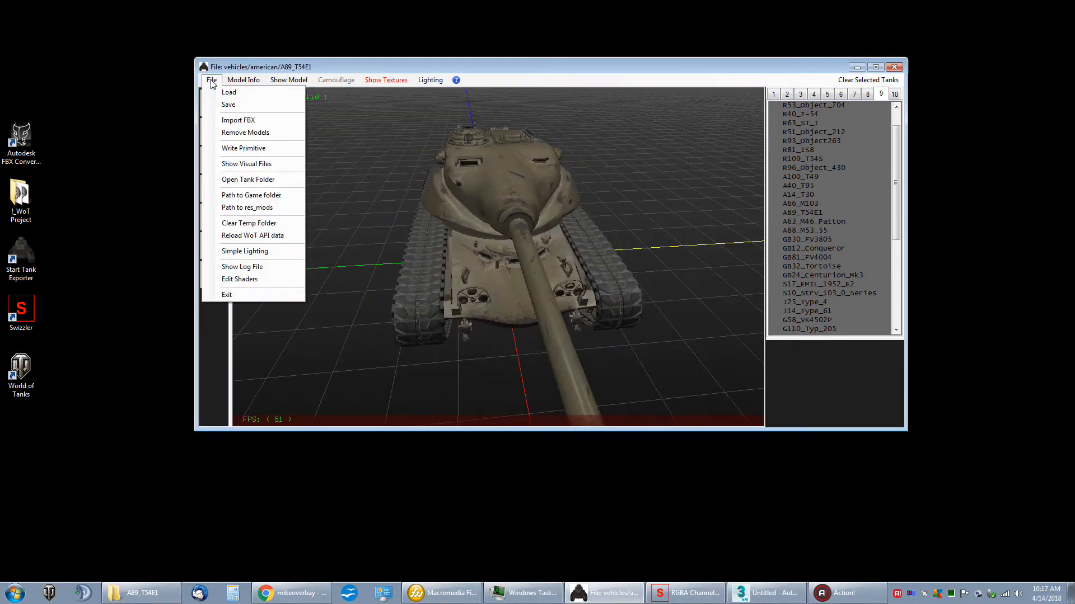
{"action": "left_click", "coordinate": [248, 148]}
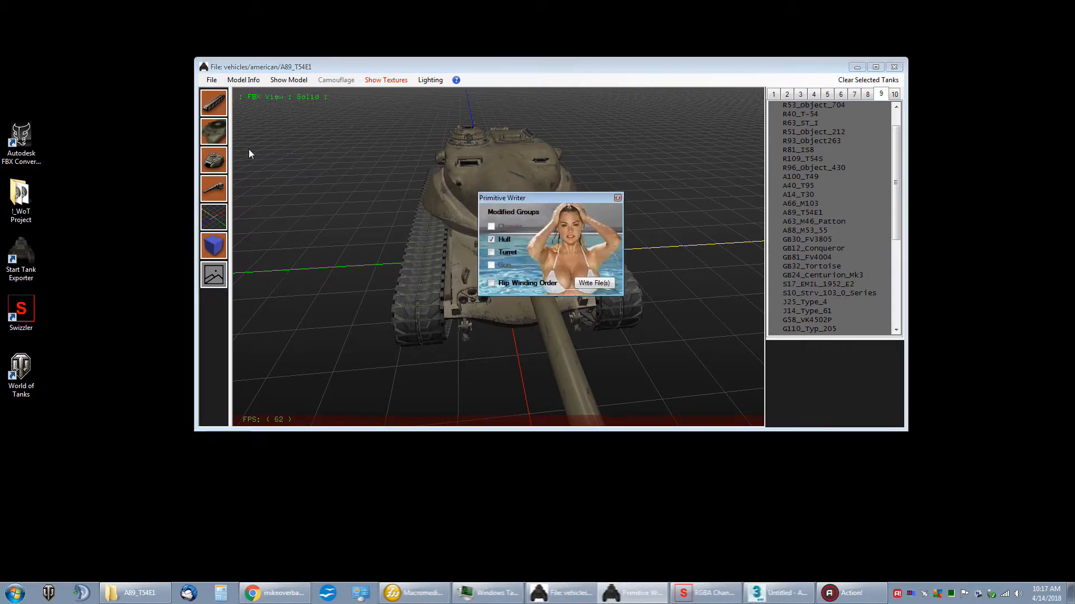
{"action": "left_click_drag", "start_coordinate": [537, 198], "coordinate": [496, 190]}
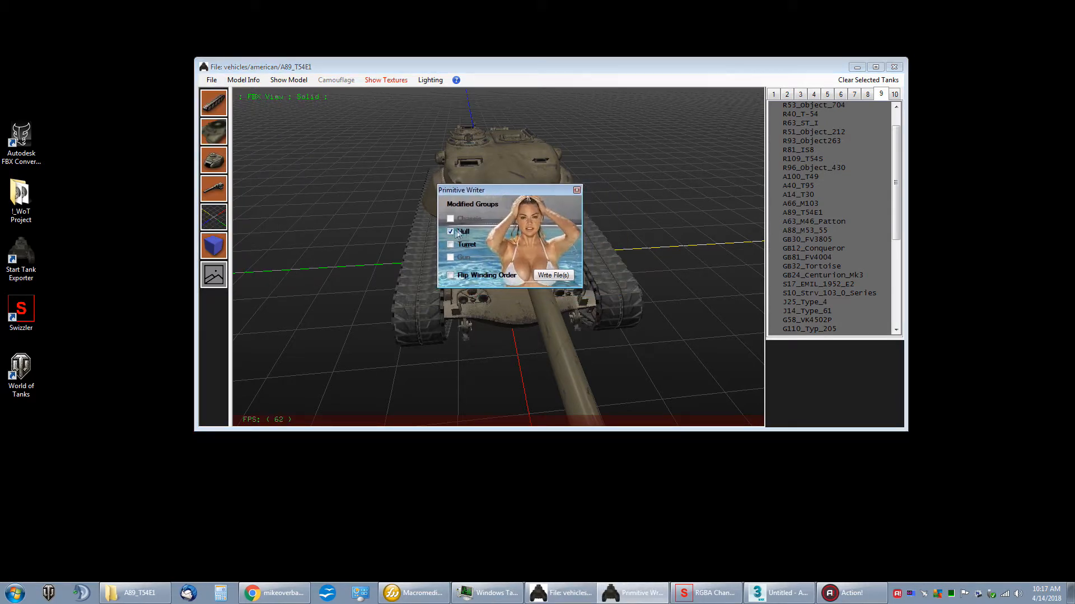
{"action": "left_click_drag", "start_coordinate": [499, 193], "coordinate": [544, 203]}
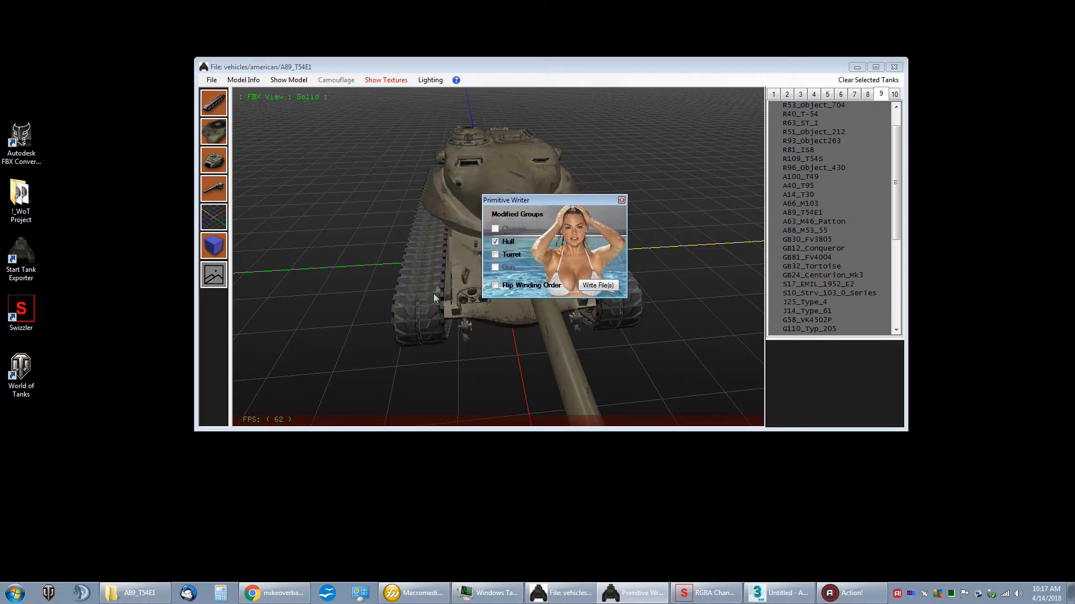
{"action": "left_click", "coordinate": [595, 285]}
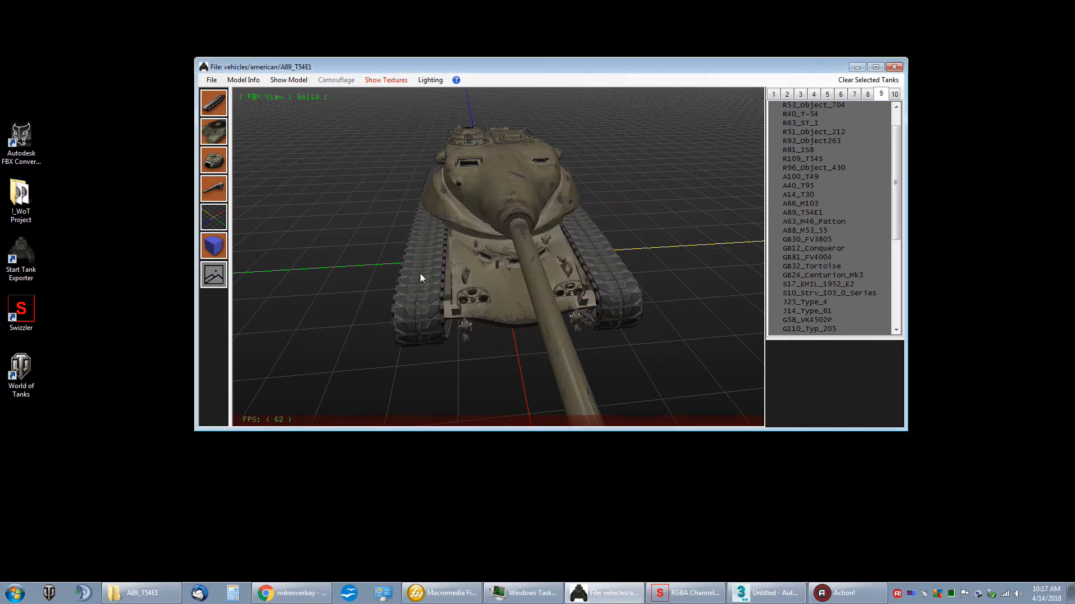
Step: Load the A89_T54E1 tank from the tier 9 list into the model view
{"action": "left_click", "coordinate": [856, 68]}
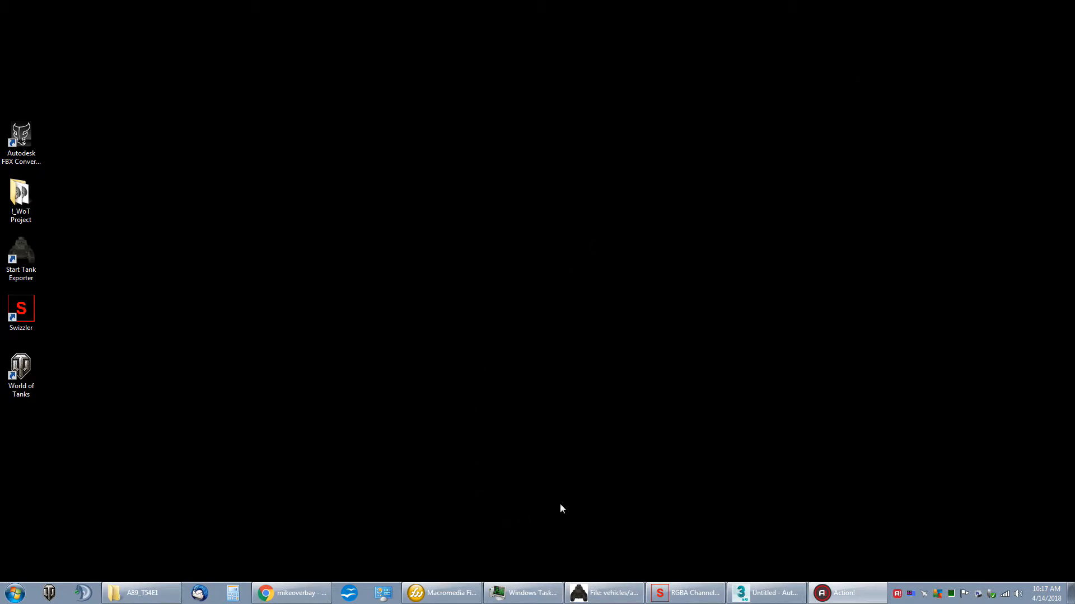
{"action": "left_click", "coordinate": [603, 594]}
{"action": "left_click_drag", "start_coordinate": [505, 68], "coordinate": [487, 77]}
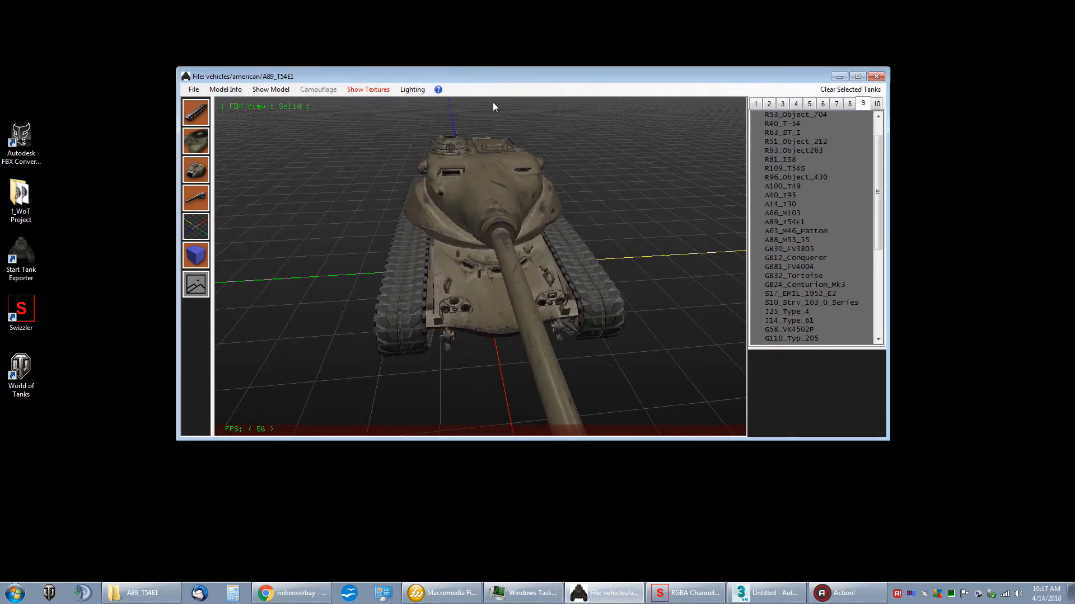
{"action": "mouse_move", "coordinate": [804, 225]}
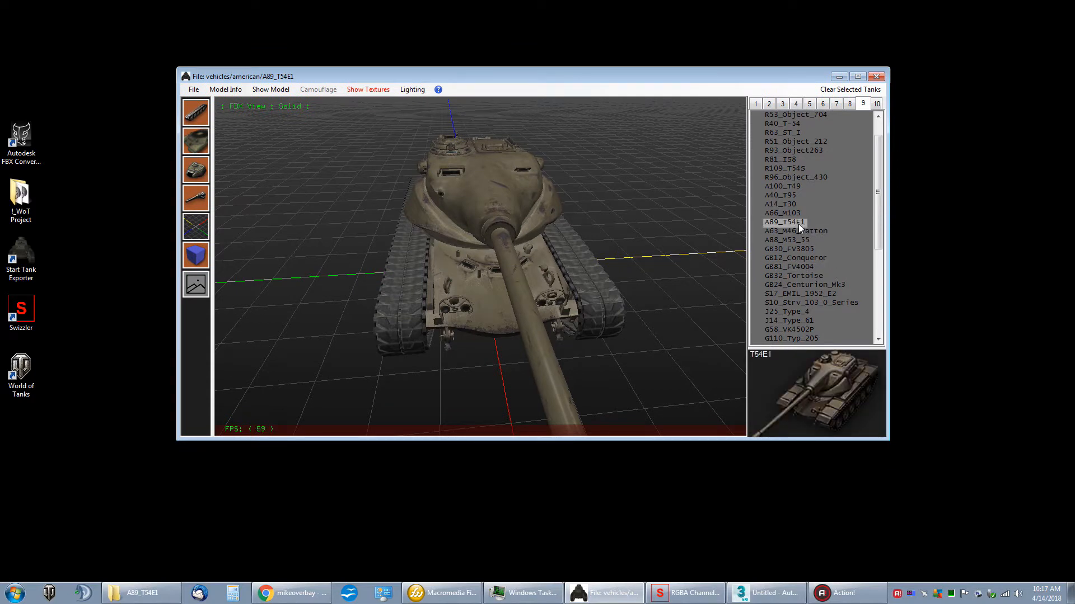
{"action": "right_click", "coordinate": [798, 225]}
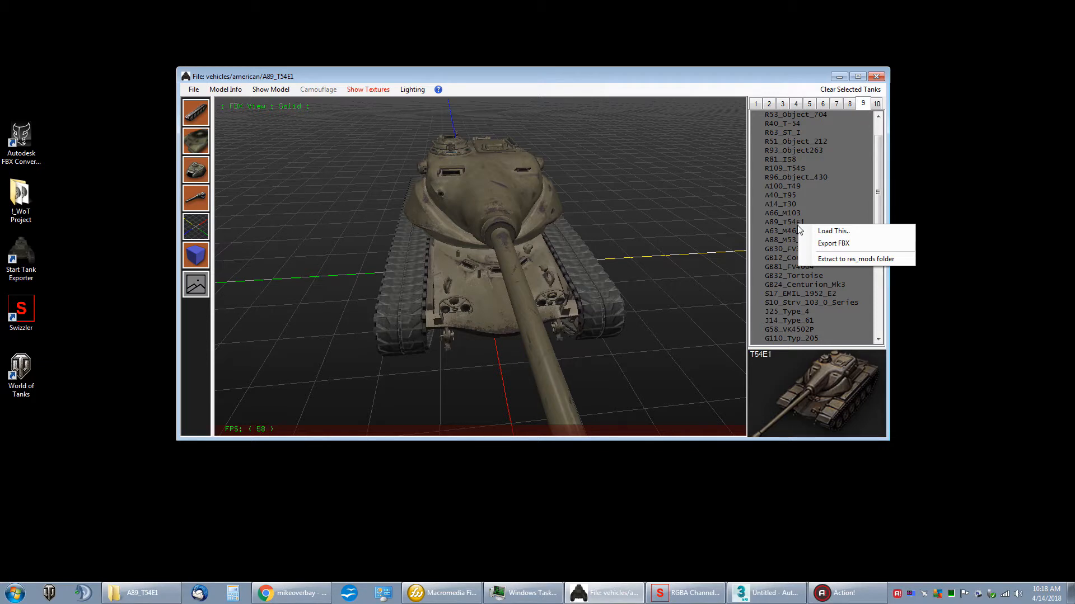
{"action": "left_click", "coordinate": [827, 231]}
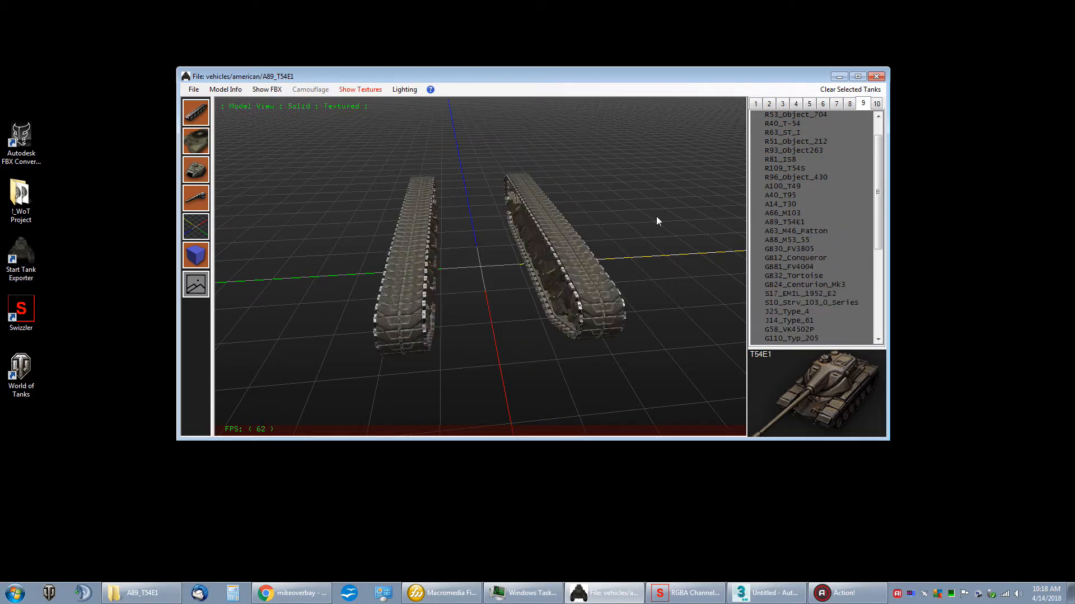
Step: Examine the loaded T54E1 model's hull, turret and tracks from several angles
{"action": "left_click_drag", "start_coordinate": [652, 209], "coordinate": [607, 205]}
{"action": "right_click_drag", "start_coordinate": [606, 205], "coordinate": [601, 195]}
{"action": "left_click_drag", "start_coordinate": [601, 195], "coordinate": [554, 192]}
{"action": "right_click_drag", "start_coordinate": [554, 192], "coordinate": [555, 201]}
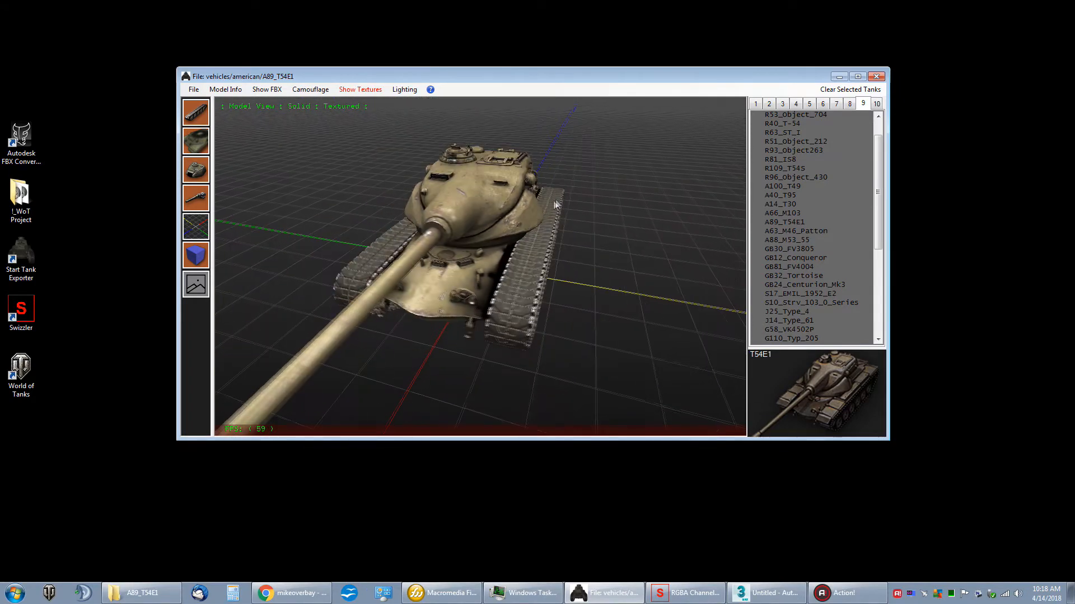
{"action": "left_click_drag", "start_coordinate": [555, 201], "coordinate": [547, 200]}
{"action": "mouse_move", "coordinate": [547, 199]}
{"action": "left_mouse_down"}
{"action": "mouse_move", "coordinate": [555, 186]}
{"action": "mouse_move", "coordinate": [567, 195]}
{"action": "left_mouse_up"}
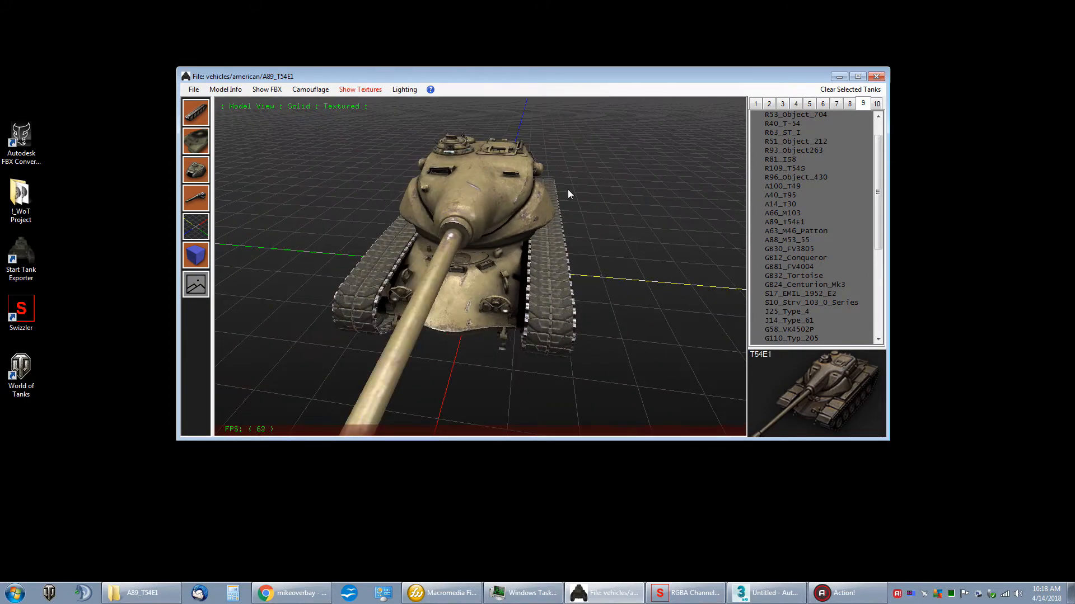
{"action": "left_click_drag", "start_coordinate": [546, 206], "coordinate": [539, 200]}
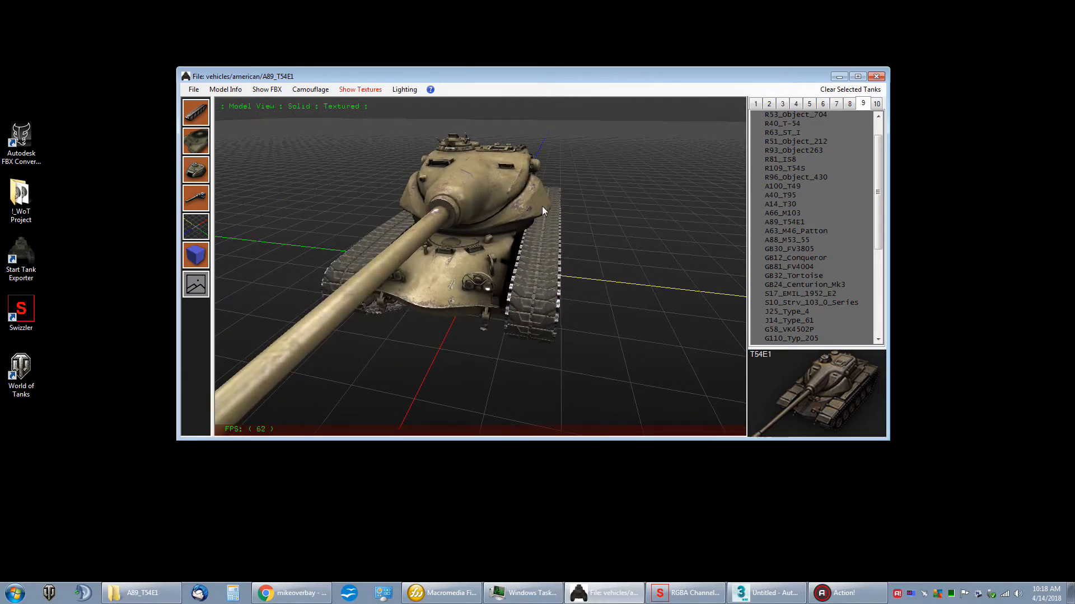
{"action": "mouse_move", "coordinate": [518, 201]}
{"action": "left_mouse_down"}
{"action": "mouse_move", "coordinate": [556, 200]}
{"action": "mouse_move", "coordinate": [513, 206]}
{"action": "left_mouse_up"}
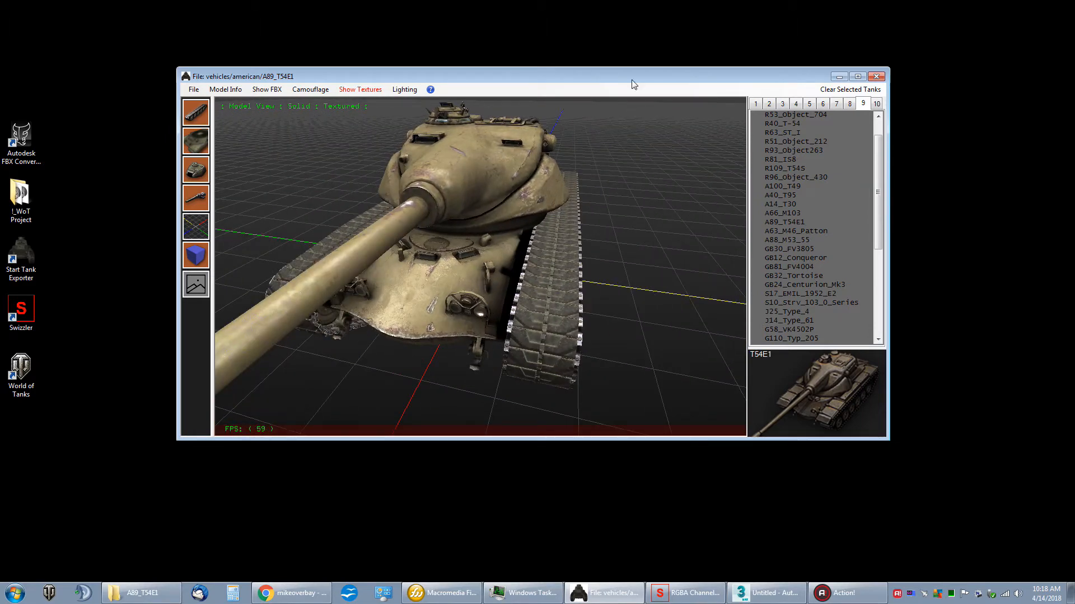
{"action": "left_click_drag", "start_coordinate": [636, 69], "coordinate": [627, 83]}
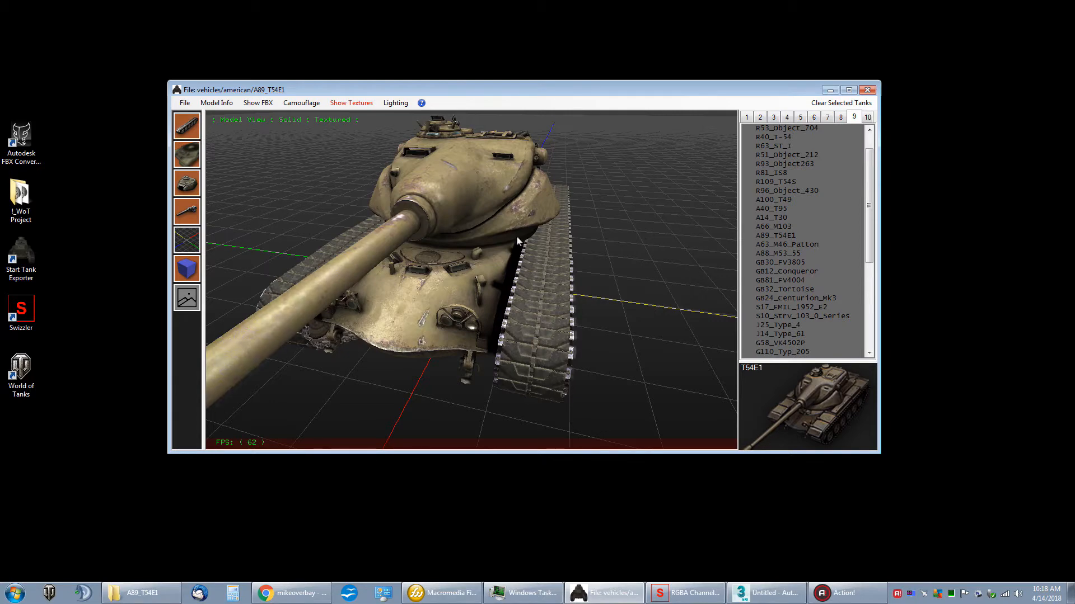
{"action": "left_click_drag", "start_coordinate": [516, 236], "coordinate": [529, 236]}
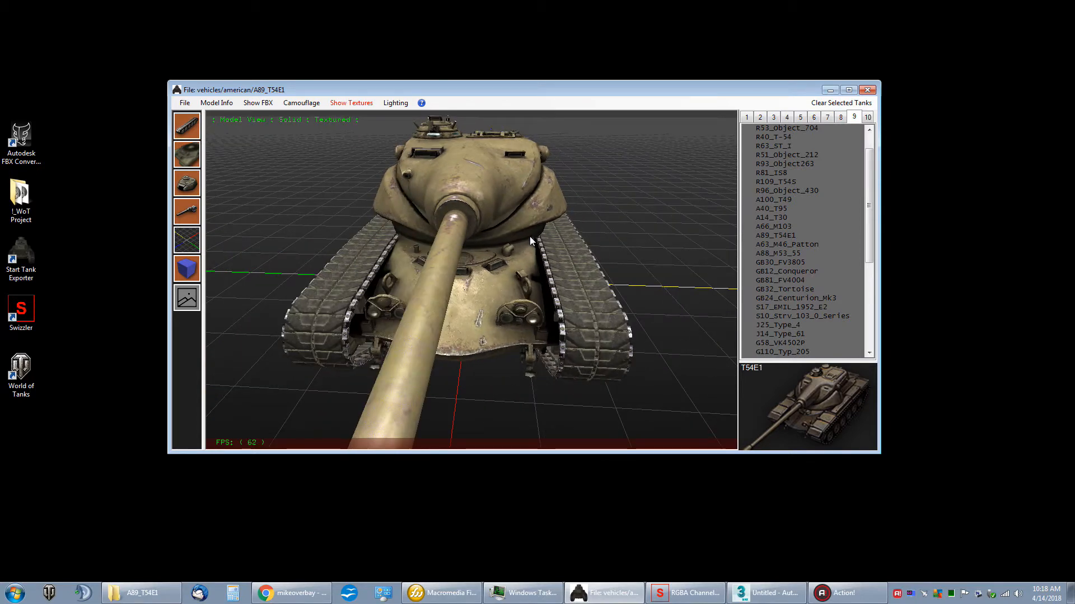
{"action": "left_click_drag", "start_coordinate": [529, 236], "coordinate": [581, 215]}
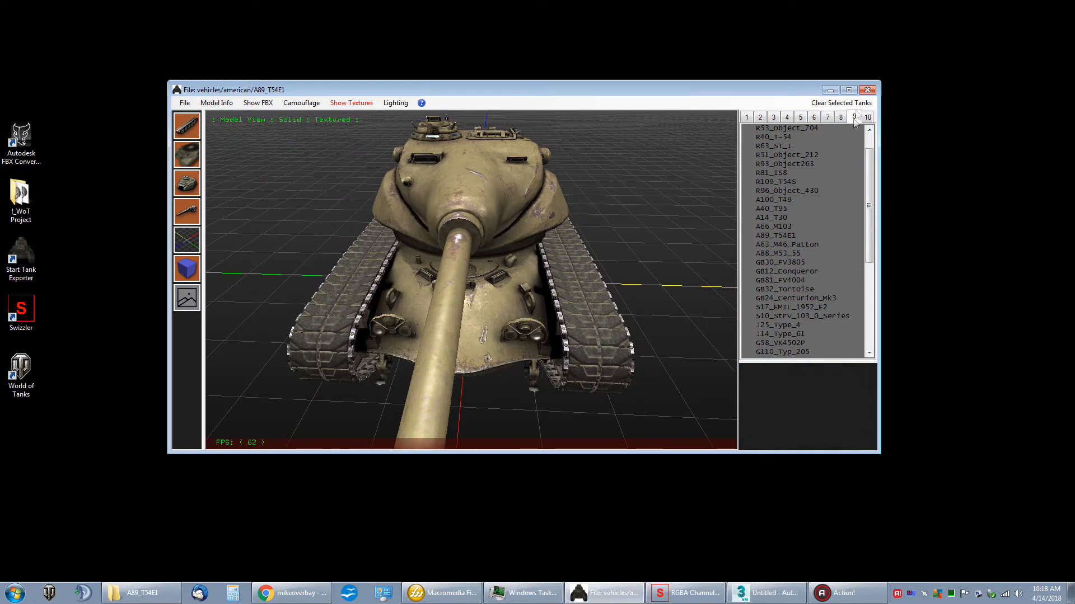
Step: Switch to RGBA Channel Swizzler and start loading an image, browsing to C:\Games\World_of_Tanks\res_mods
{"action": "left_click", "coordinate": [830, 90]}
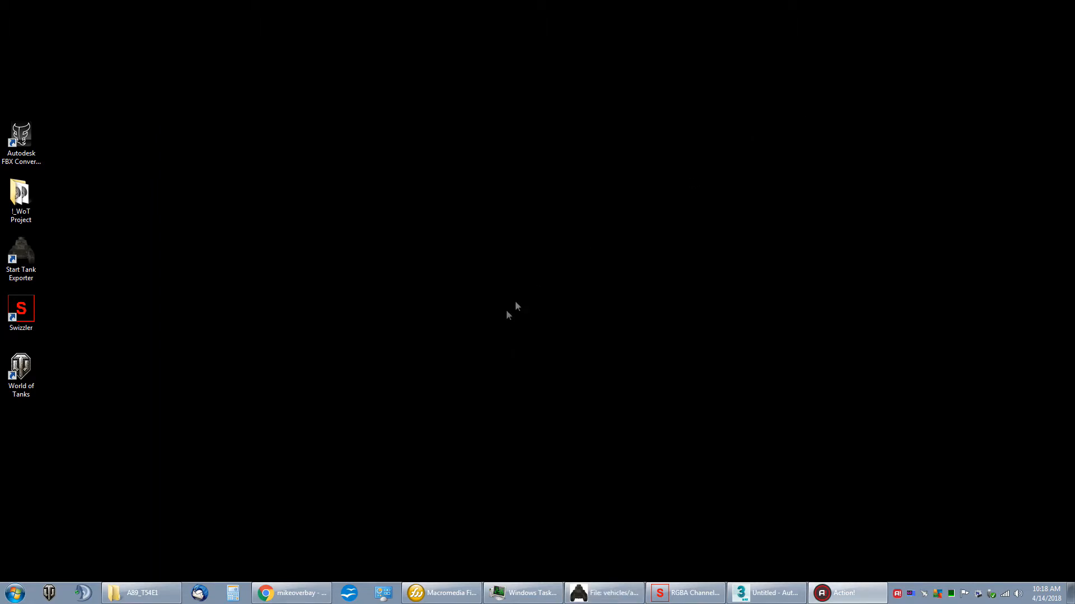
{"action": "left_click", "coordinate": [685, 593]}
{"action": "left_click_drag", "start_coordinate": [569, 197], "coordinate": [594, 83]}
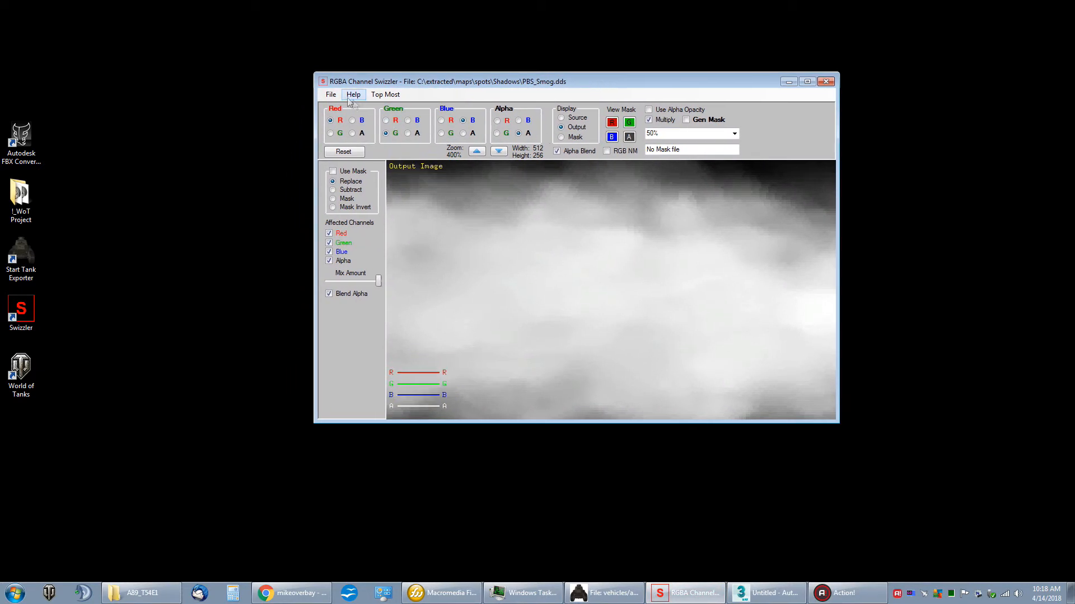
{"action": "left_click", "coordinate": [331, 94]}
{"action": "left_click", "coordinate": [340, 106]}
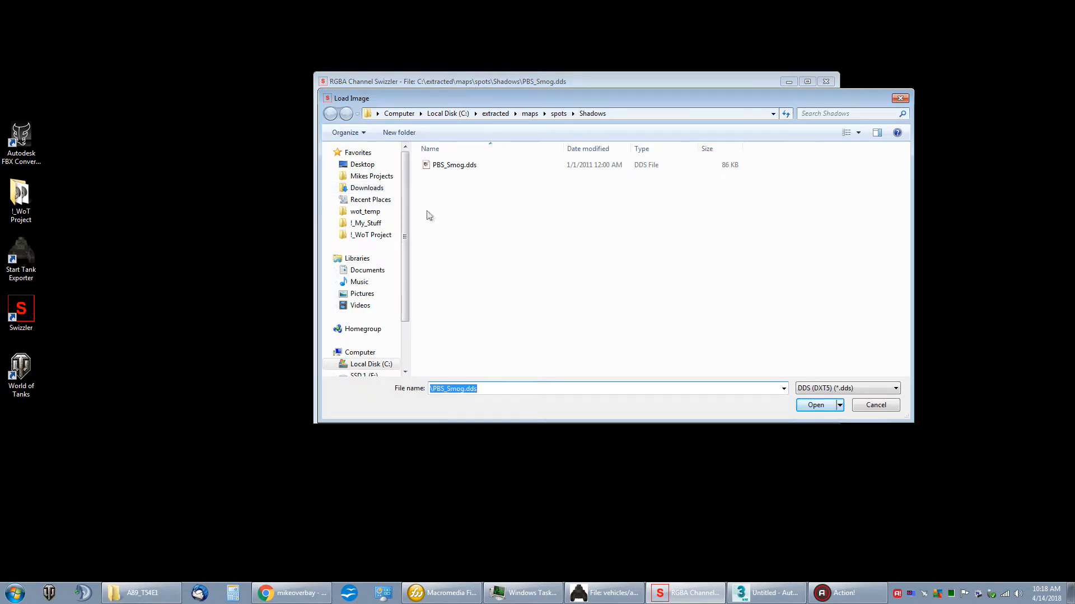
{"action": "left_click", "coordinate": [362, 365]}
{"action": "scroll", "coordinate": [467, 278], "scroll_direction": "down", "scroll_amount": 6}
{"action": "double_click", "coordinate": [454, 243]}
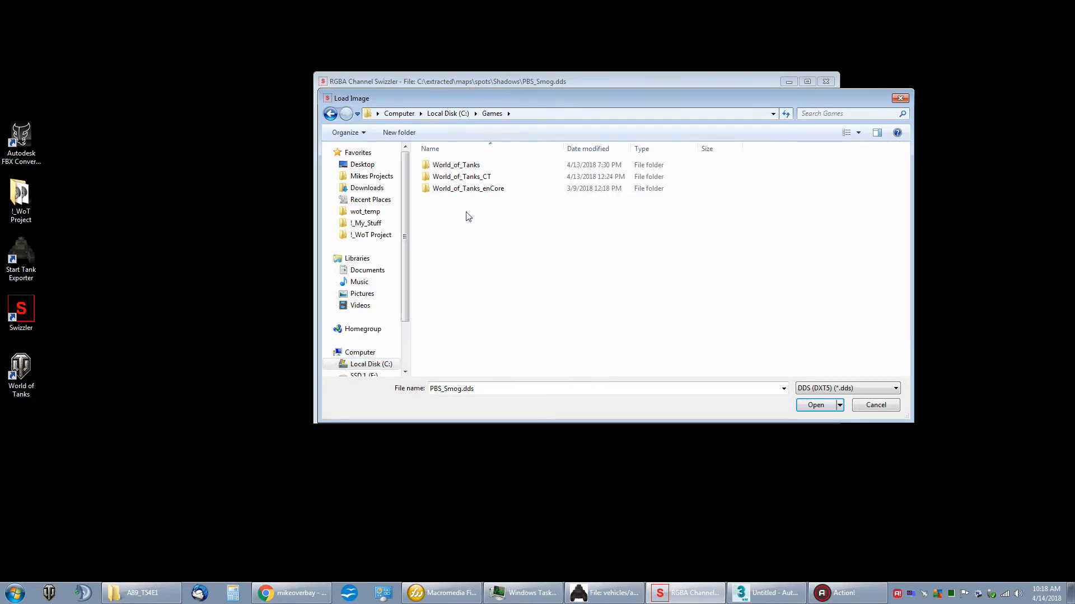
{"action": "double_click", "coordinate": [448, 165]}
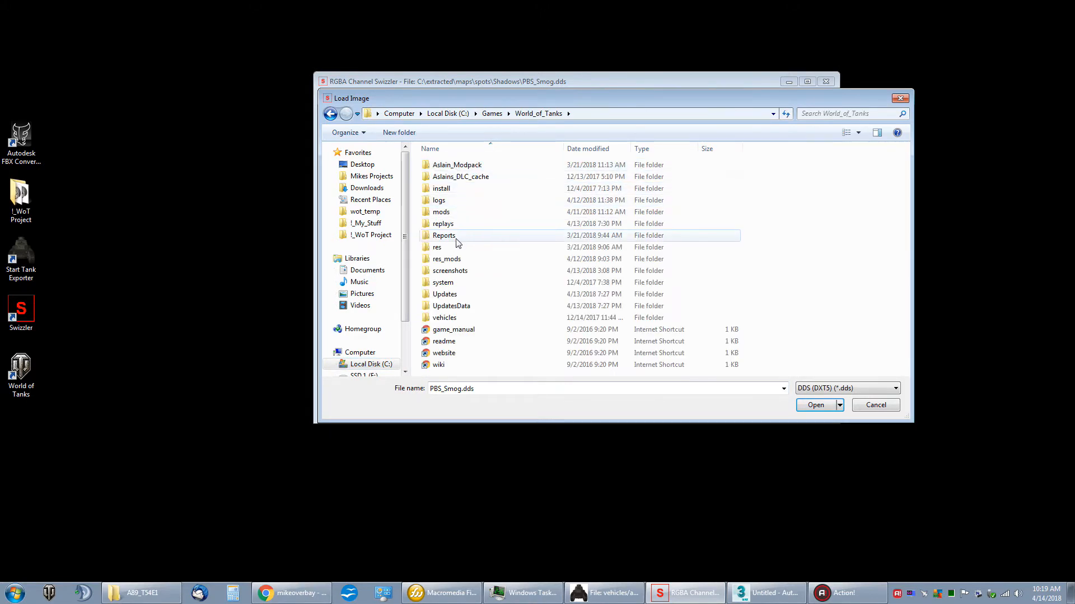
{"action": "double_click", "coordinate": [451, 260]}
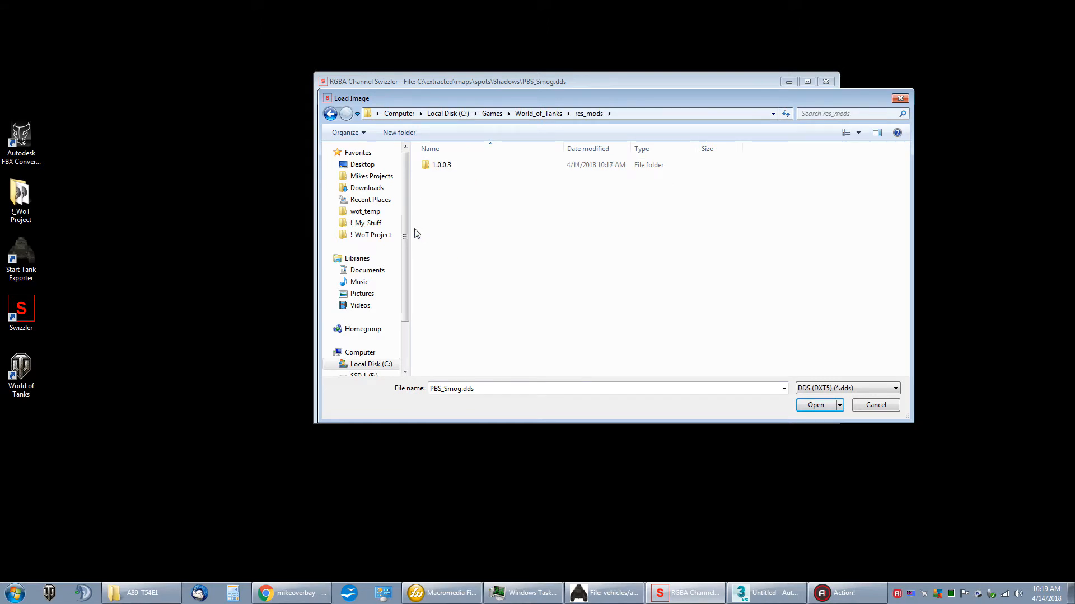
Step: Widen the folder list and add the current res_mods location to Favorites
{"action": "left_click_drag", "start_coordinate": [411, 226], "coordinate": [434, 227]}
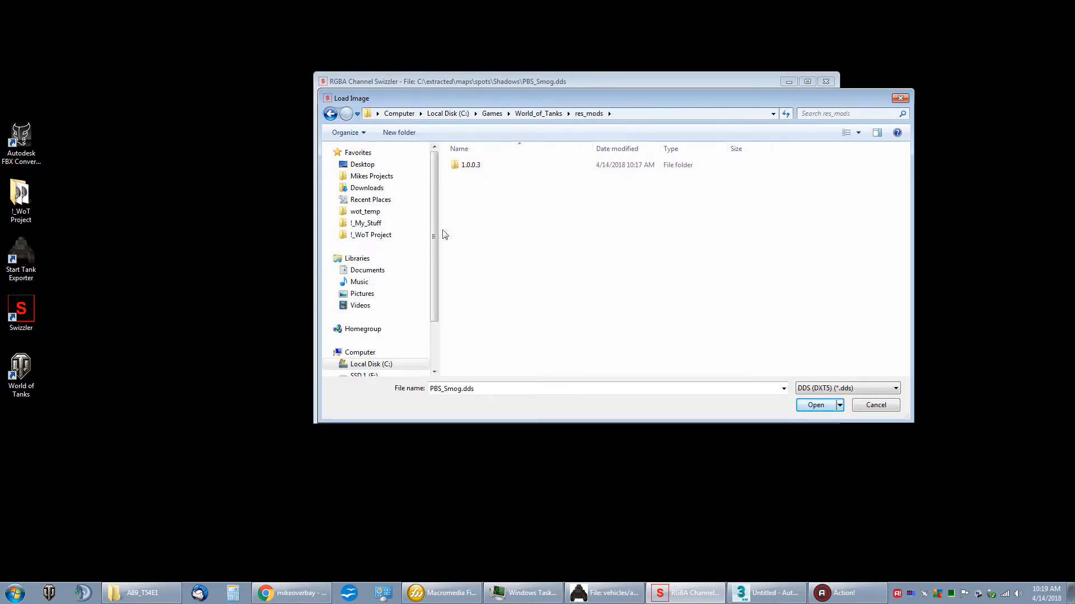
{"action": "right_click", "coordinate": [364, 156]}
{"action": "left_click", "coordinate": [497, 233]}
{"action": "right_click", "coordinate": [363, 153]}
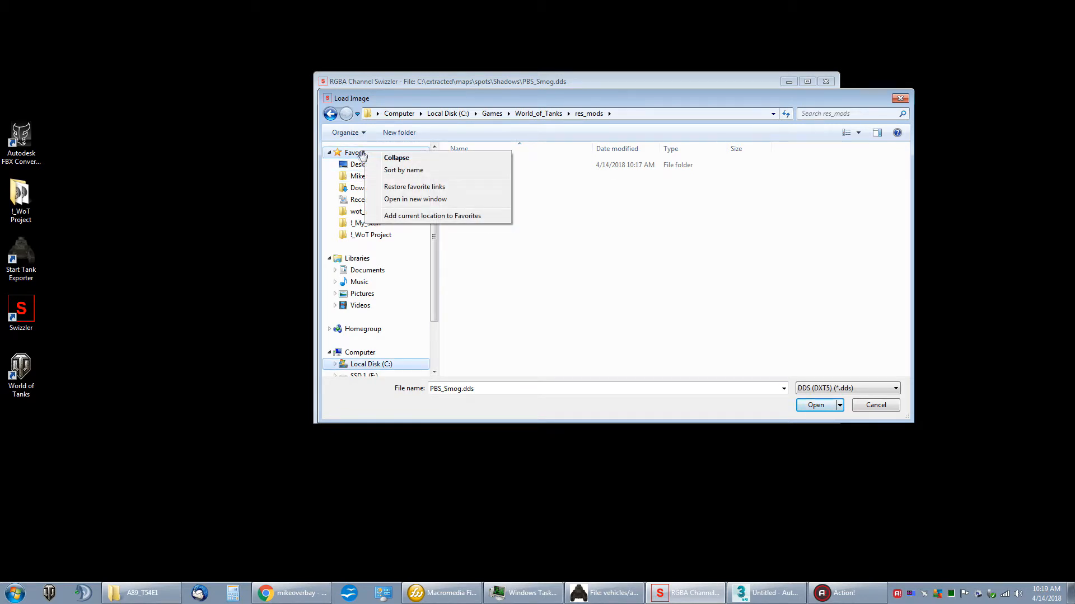
{"action": "left_click", "coordinate": [494, 242]}
{"action": "right_click", "coordinate": [383, 156]}
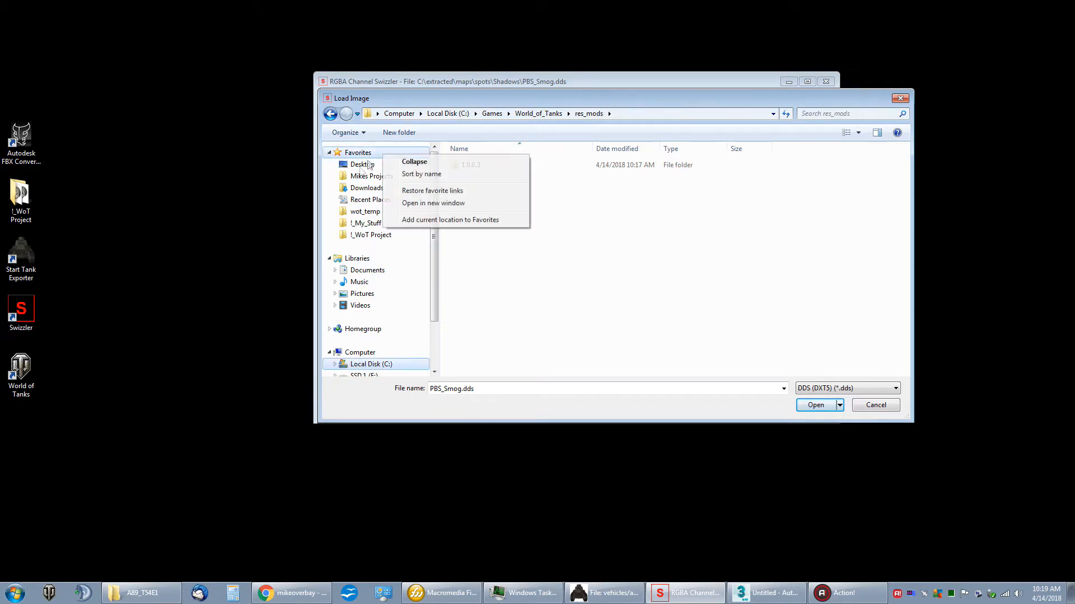
{"action": "left_click", "coordinate": [432, 221]}
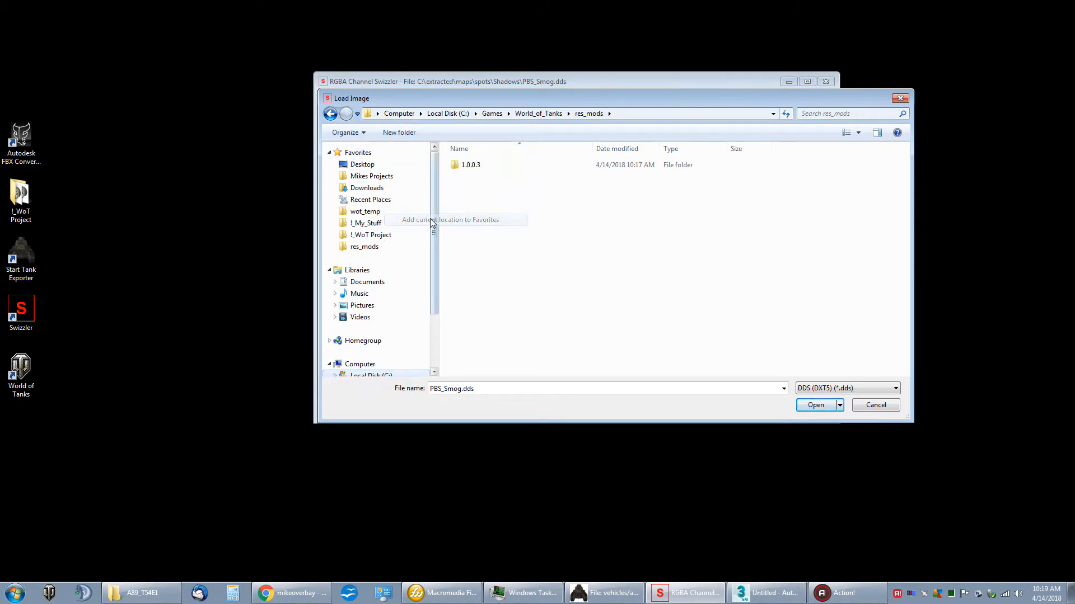
Step: Try the new favorite by alternating between the !_WoT Project and res_mods folders
{"action": "left_click", "coordinate": [361, 235]}
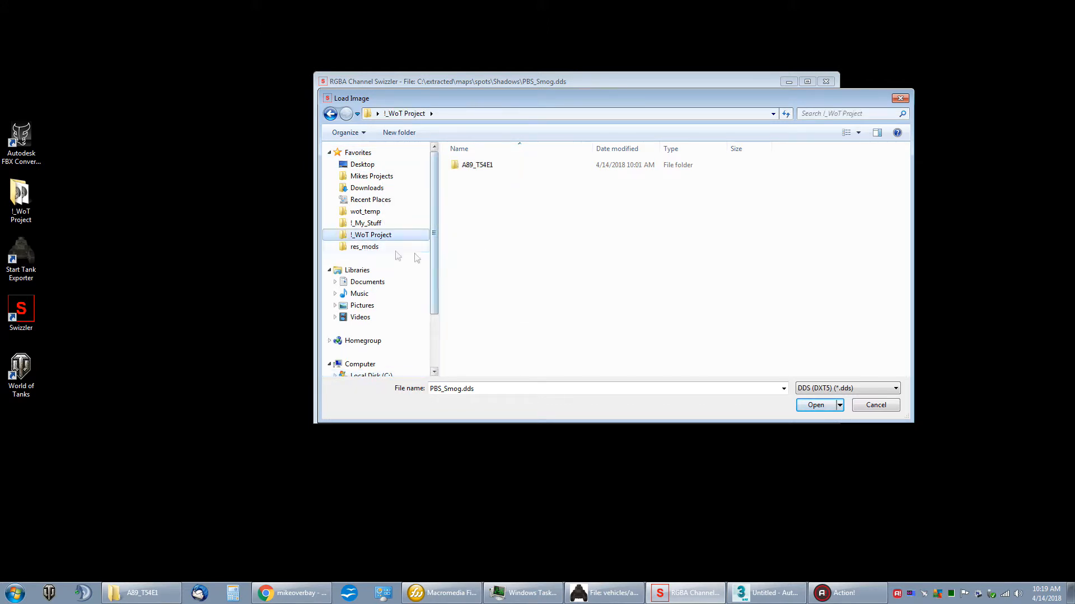
{"action": "left_click", "coordinate": [374, 247]}
{"action": "left_click", "coordinate": [374, 237]}
{"action": "left_click", "coordinate": [371, 247]}
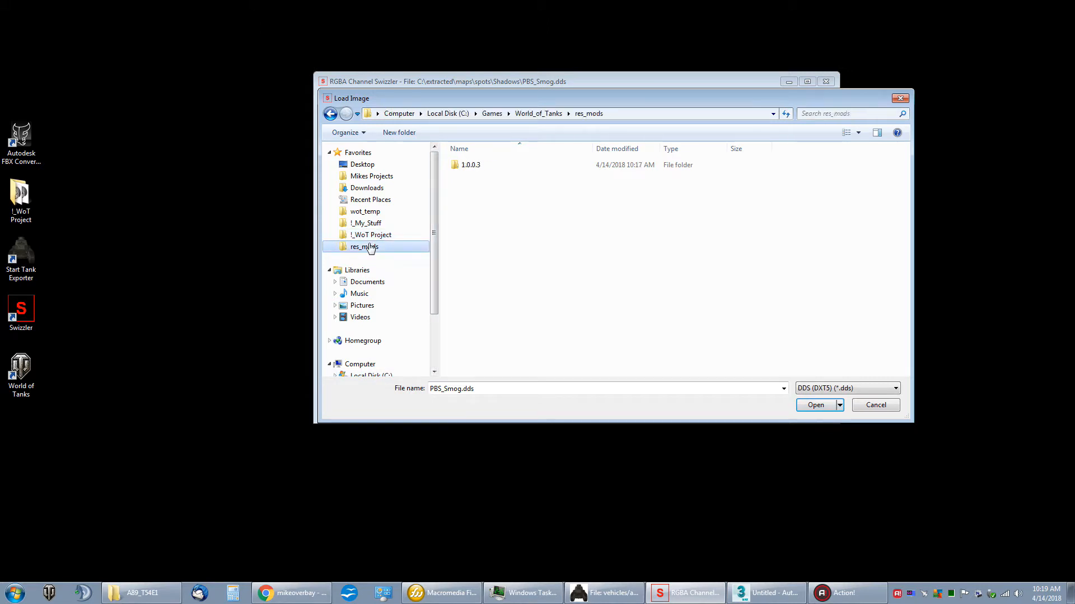
{"action": "left_click", "coordinate": [372, 236]}
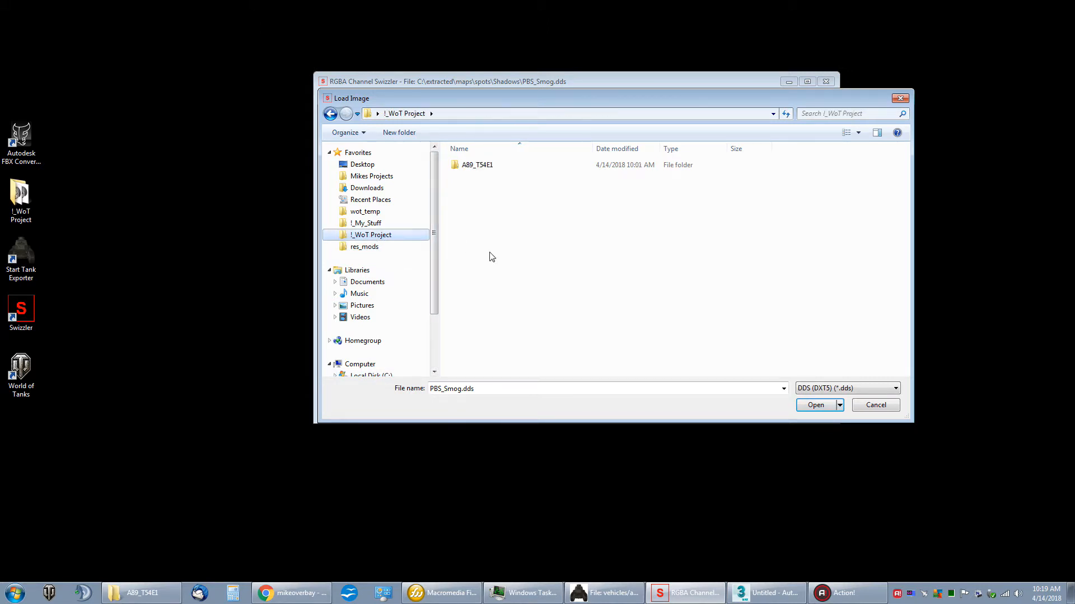
{"action": "left_click", "coordinate": [375, 247]}
{"action": "left_click", "coordinate": [372, 236]}
Step: Open the 1.0.0.3\vehicles\american\A89_T54E1 folder inside res_mods to reach the hull textures
{"action": "left_click", "coordinate": [375, 247]}
{"action": "left_click", "coordinate": [459, 168]}
{"action": "double_click", "coordinate": [459, 167]}
{"action": "left_click", "coordinate": [466, 169]}
{"action": "double_click", "coordinate": [466, 169]}
{"action": "left_click", "coordinate": [465, 169]}
{"action": "double_click", "coordinate": [466, 168]}
{"action": "double_click", "coordinate": [466, 168]}
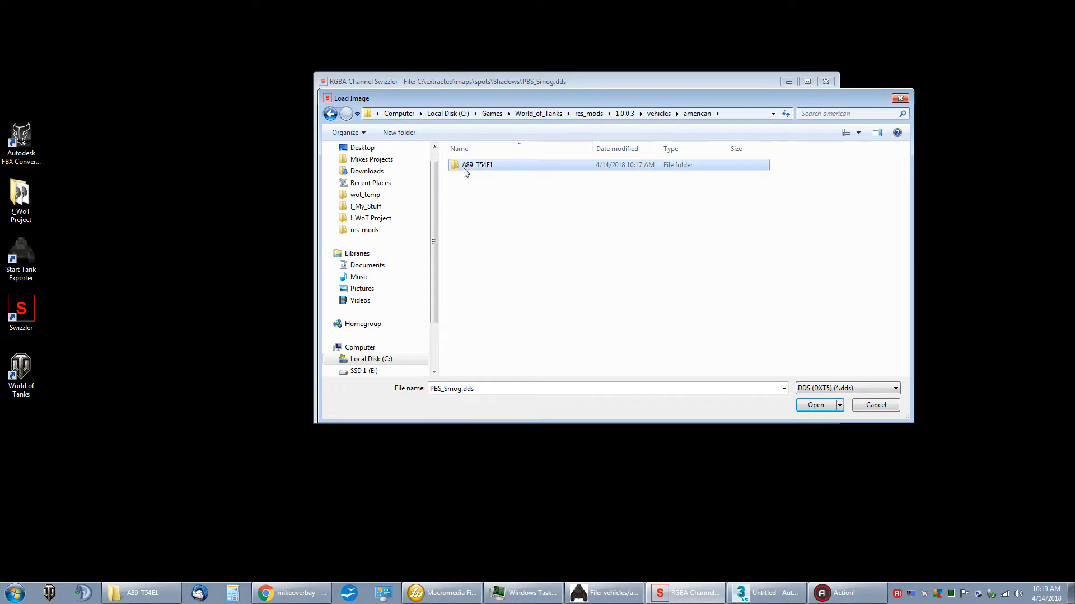
{"action": "right_click", "coordinate": [518, 268]}
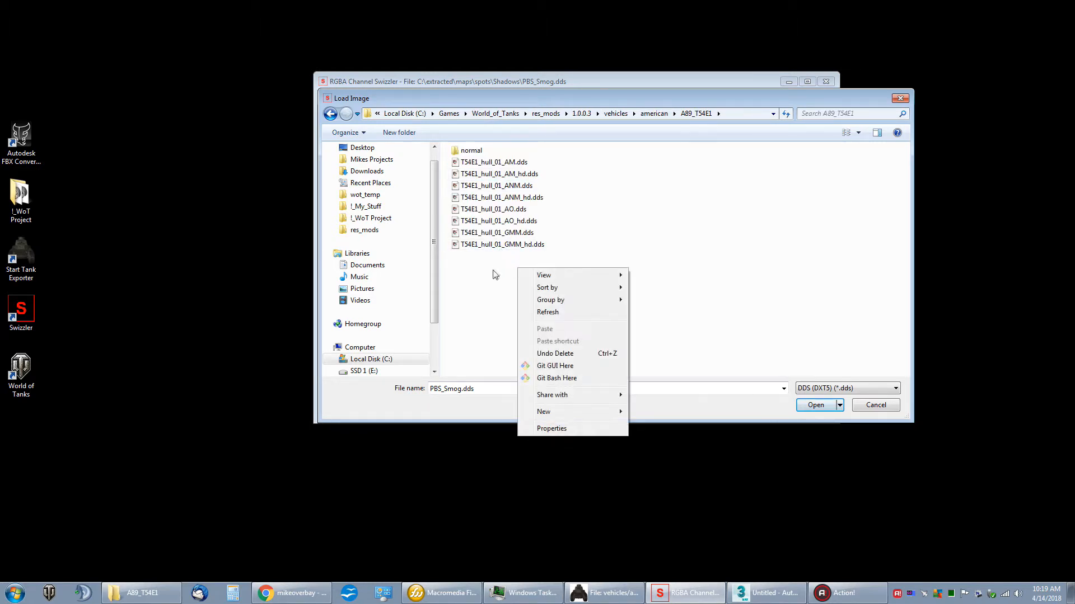
Step: Create a new folder named Work Area inside the A89_T54E1 folder
{"action": "mouse_move", "coordinate": [599, 418]}
{"action": "left_click", "coordinate": [652, 412]}
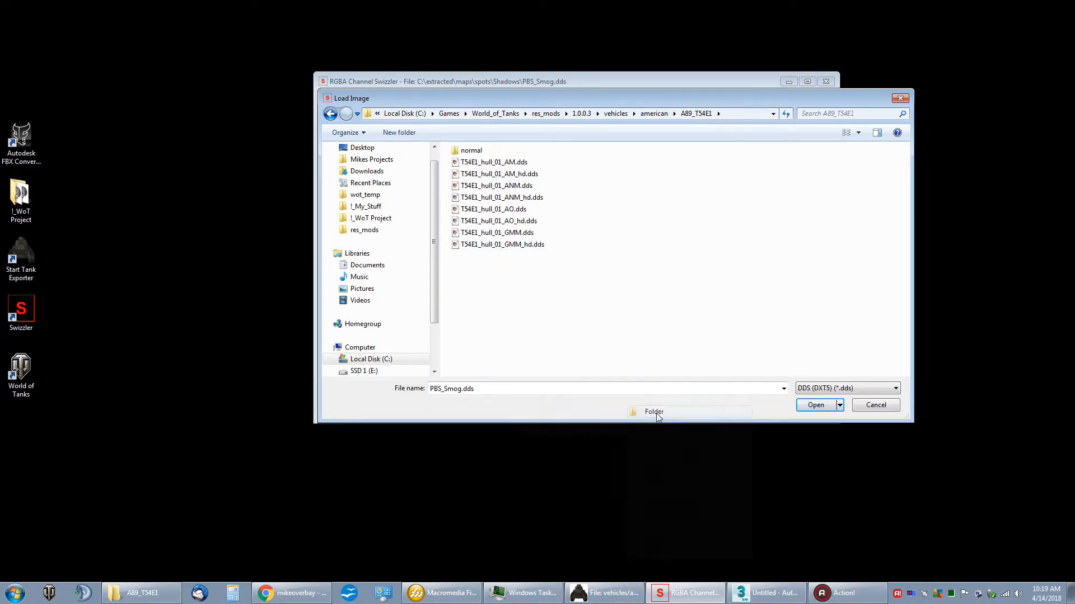
{"action": "type", "text": "Work Area"}
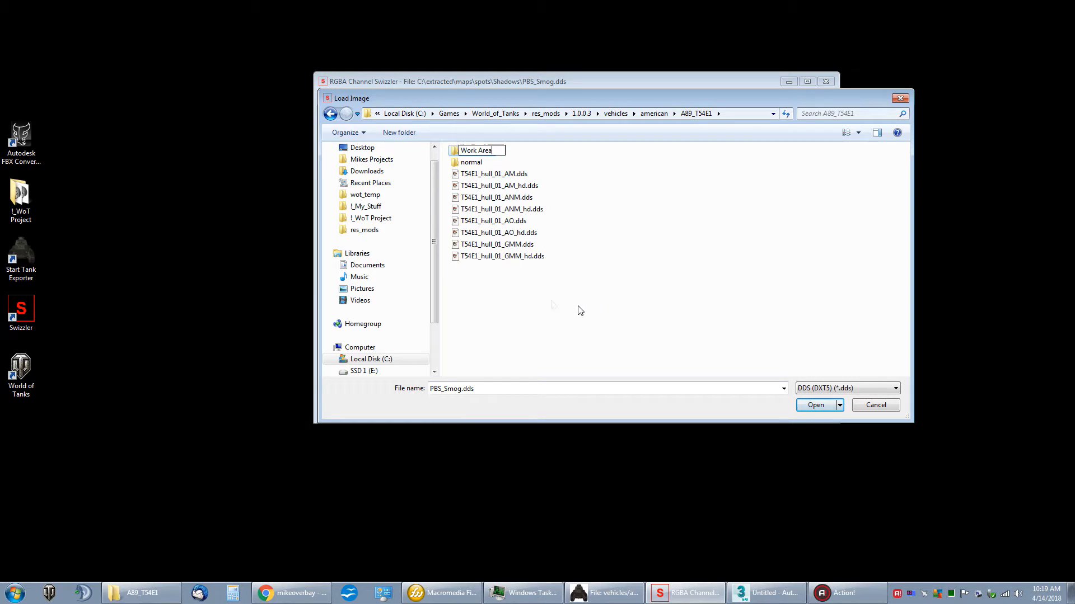
{"action": "key", "text": "Return"}
{"action": "left_click", "coordinate": [531, 186]}
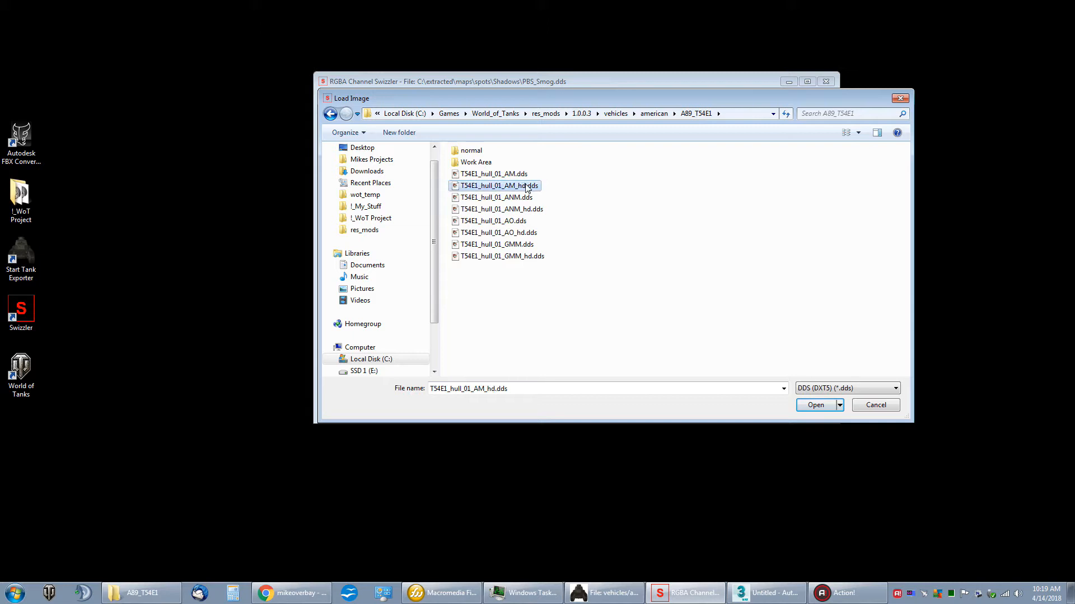
{"action": "left_click", "coordinate": [595, 266]}
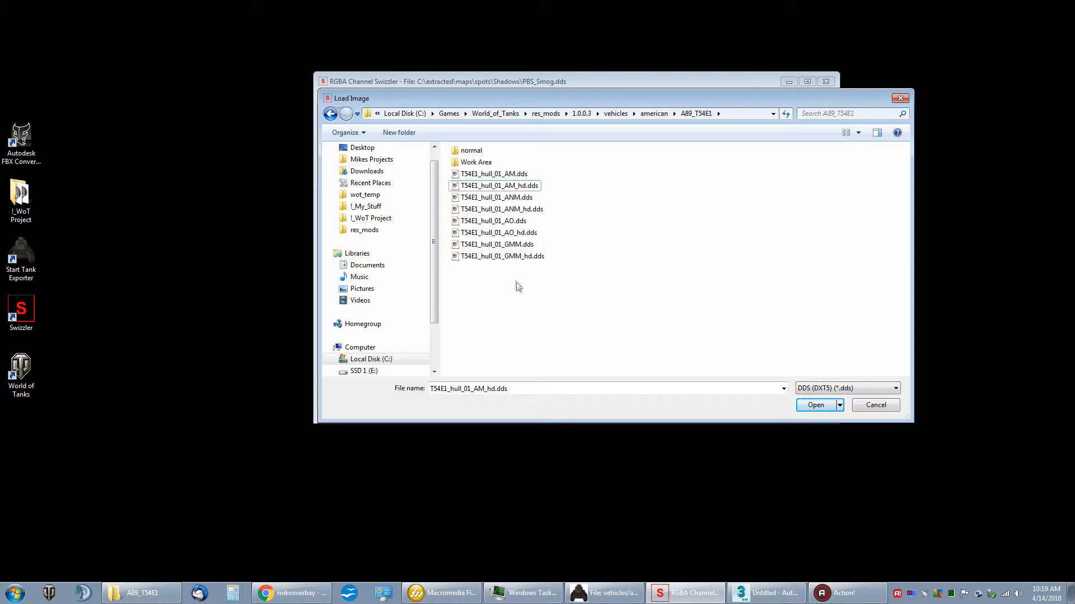
Step: Delete the two GMM hull textures, T54E1_hull_01_GMM_hd.dds and T54E1_hull_01_GMM.dds, from the A89_T54E1 folder
{"action": "left_click", "coordinate": [517, 245]}
{"action": "left_click", "coordinate": [516, 257]}
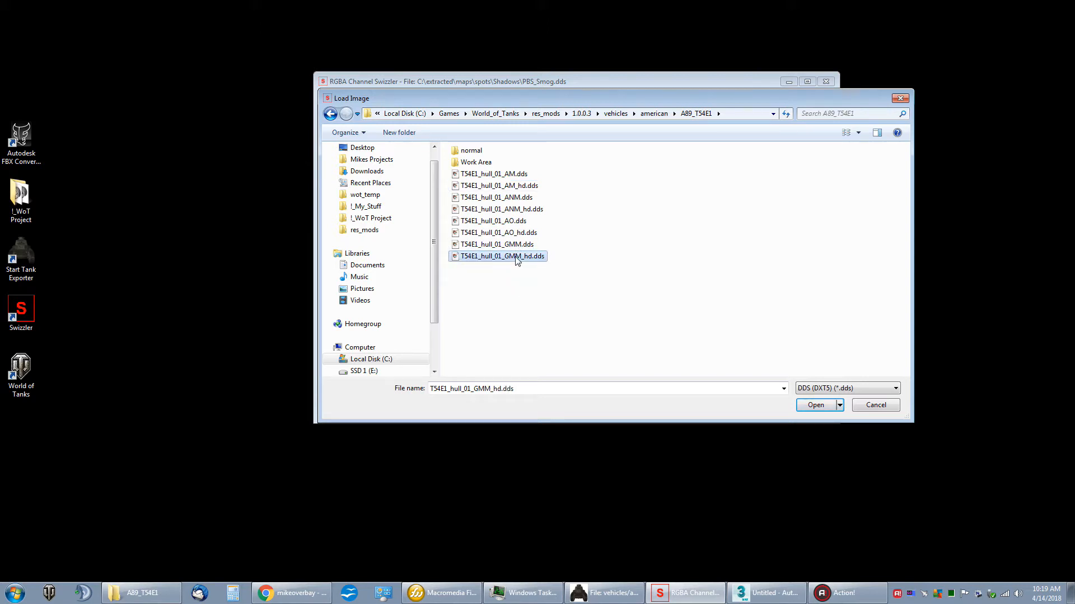
{"action": "key", "text": "Delete"}
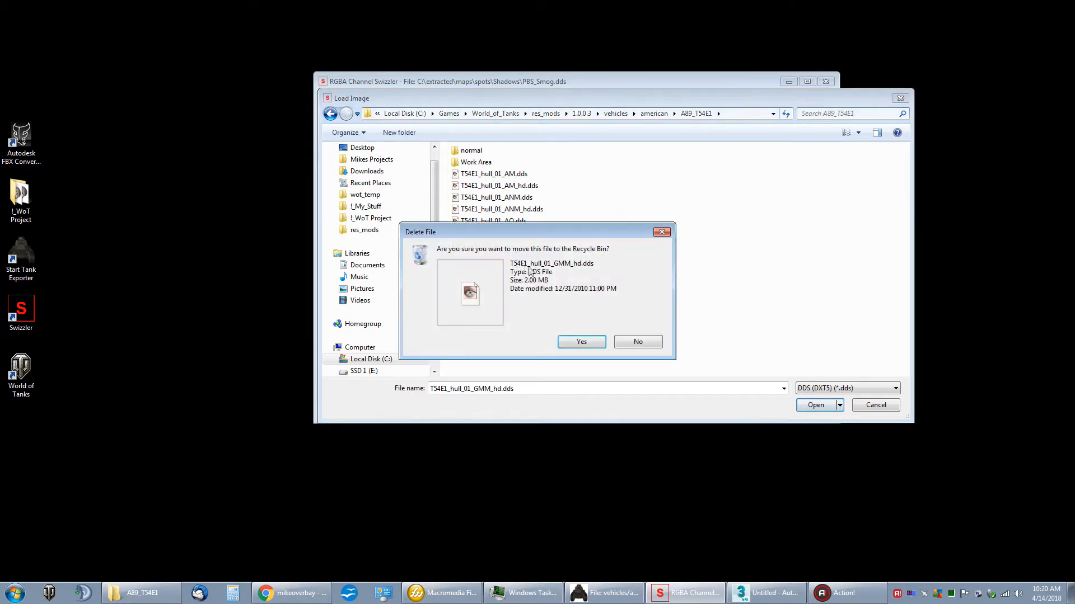
{"action": "left_click", "coordinate": [584, 342]}
{"action": "left_click", "coordinate": [520, 244]}
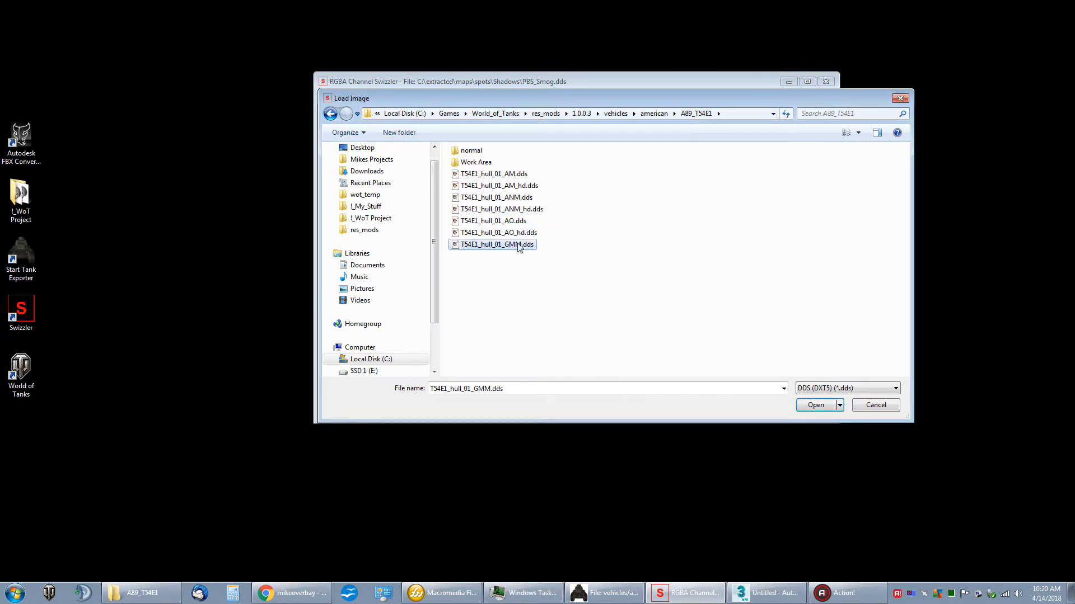
{"action": "key", "text": "Delete"}
{"action": "left_click", "coordinate": [575, 342]}
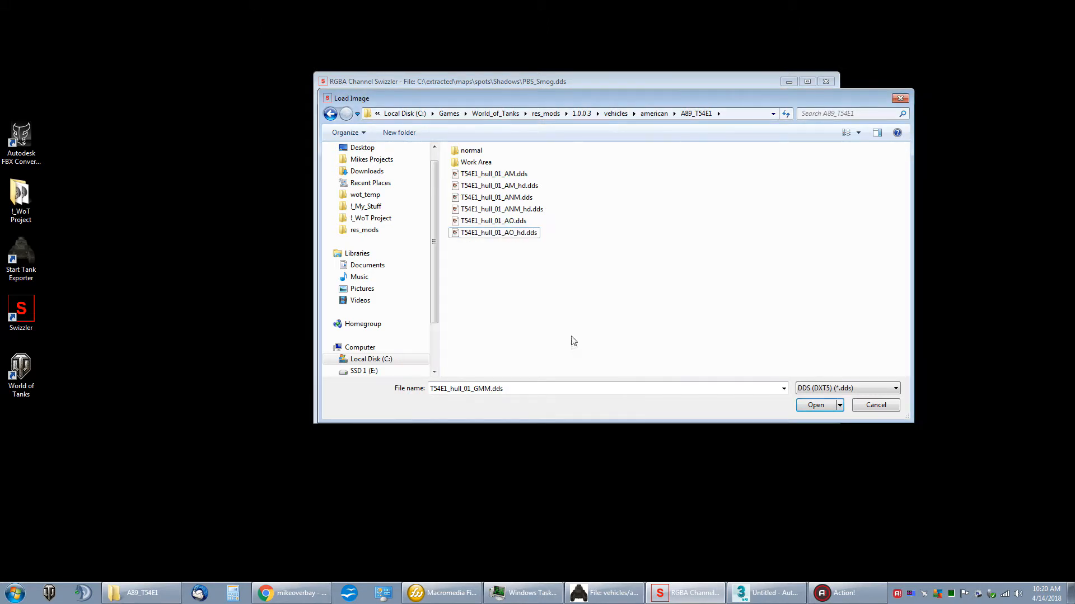
Step: Delete the two normal-map textures, T54E1_hull_01_ANM.dds and T54E1_hull_01_ANM_hd.dds
{"action": "left_click", "coordinate": [526, 198]}
{"action": "key", "text": "Delete"}
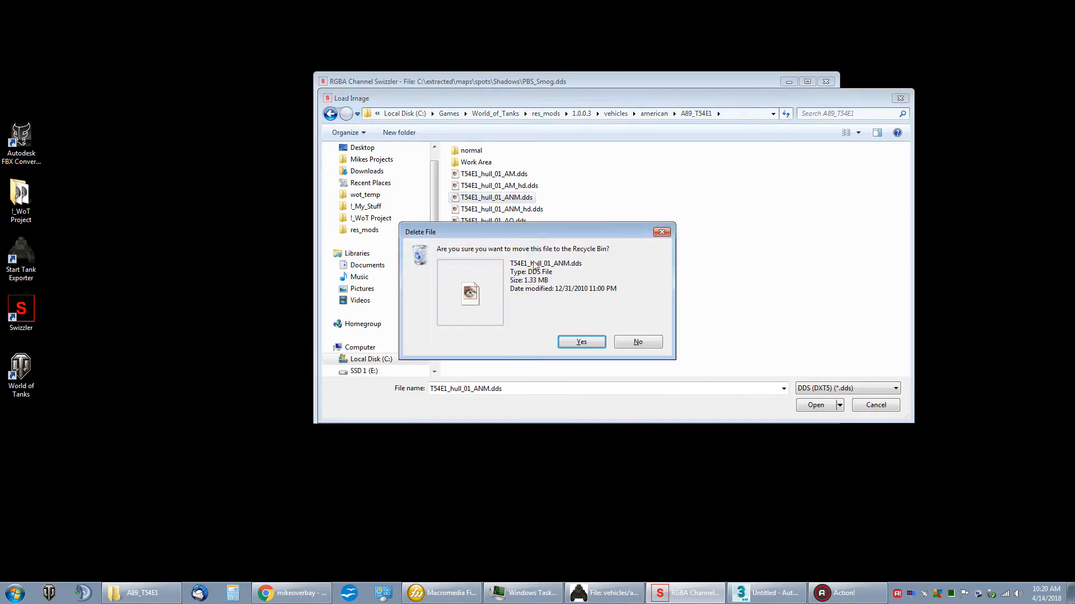
{"action": "left_click", "coordinate": [581, 342]}
{"action": "left_click", "coordinate": [518, 197]}
{"action": "key", "text": "Delete"}
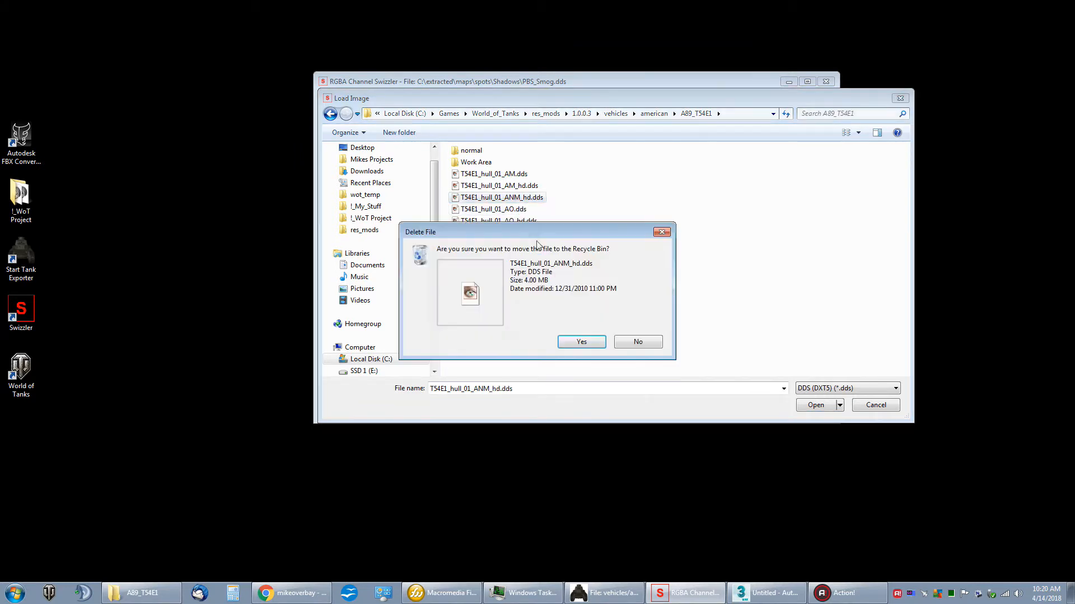
{"action": "left_click", "coordinate": [593, 343]}
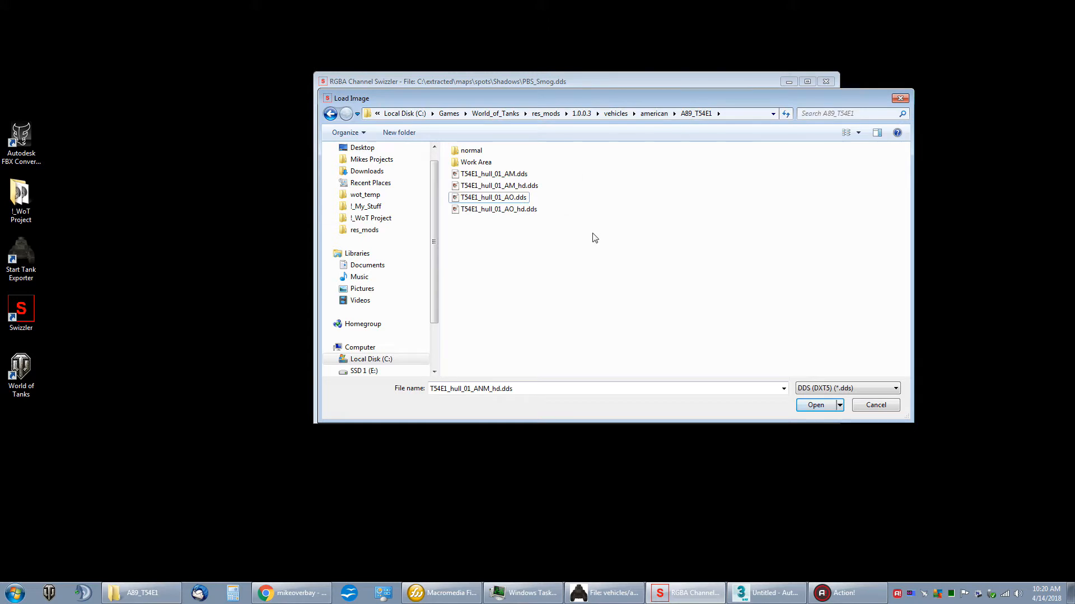
Step: Load T54E1_hull_01_AM_hd.dds and enlarge the window to show more of the texture
{"action": "left_click", "coordinate": [527, 187]}
{"action": "left_click", "coordinate": [529, 210]}
{"action": "left_click", "coordinate": [523, 187]}
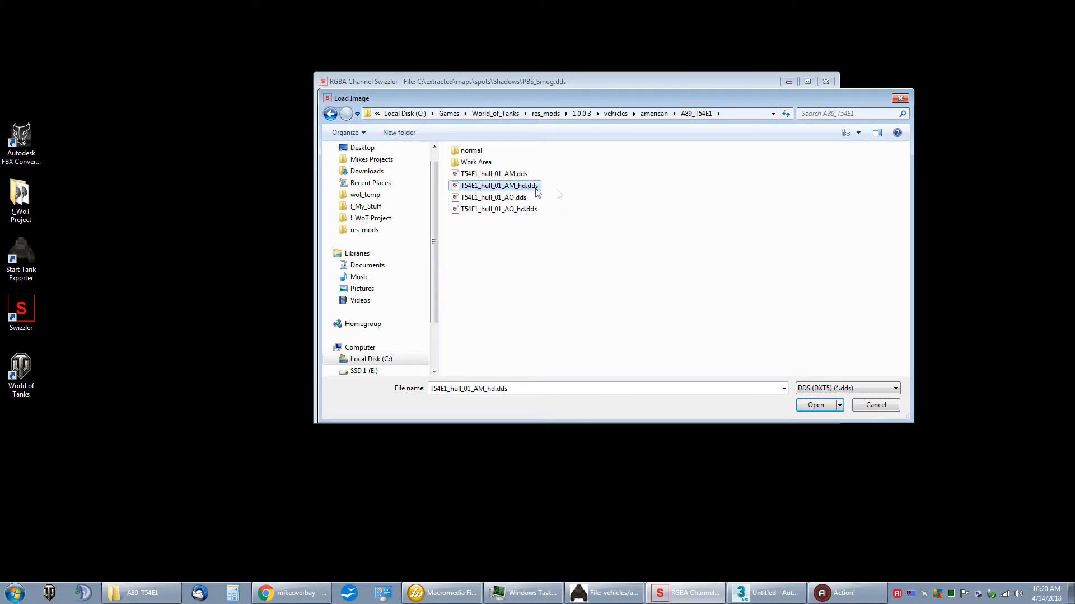
{"action": "double_click", "coordinate": [521, 187]}
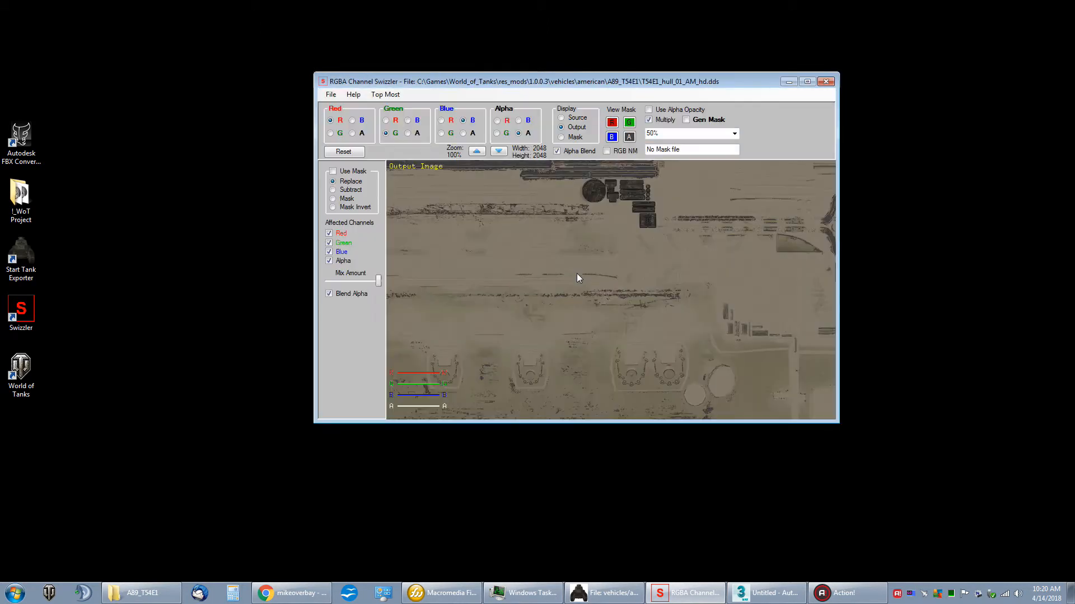
{"action": "left_click_drag", "start_coordinate": [838, 423], "coordinate": [937, 514]}
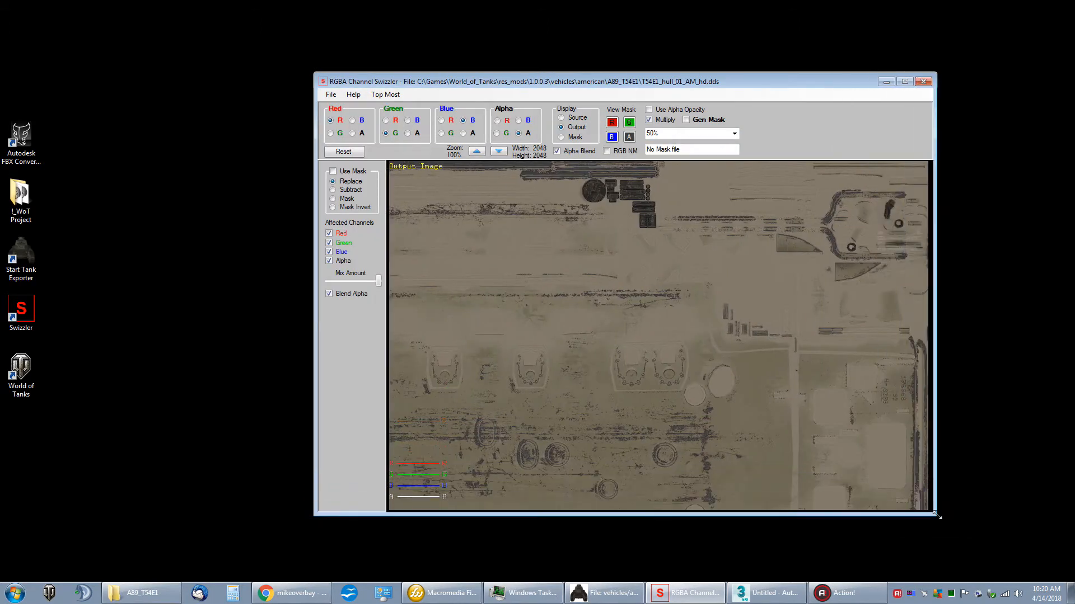
{"action": "left_click_drag", "start_coordinate": [543, 256], "coordinate": [651, 257]}
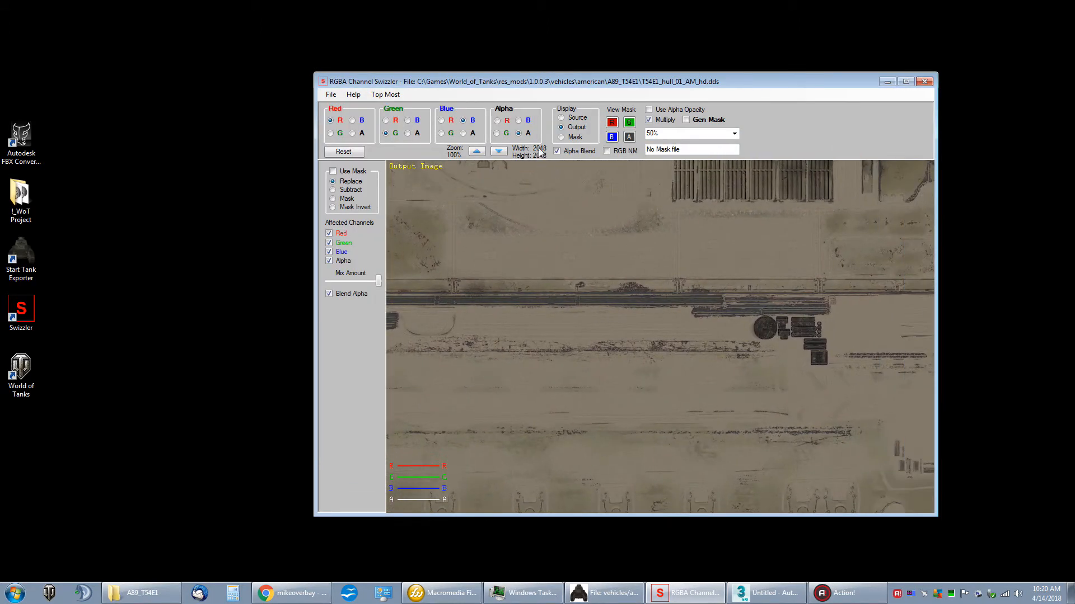
Step: Save the AM texture in PNG format as T54E1_hull_01_AM_hd.png in the Work Area folder
{"action": "left_click", "coordinate": [330, 94]}
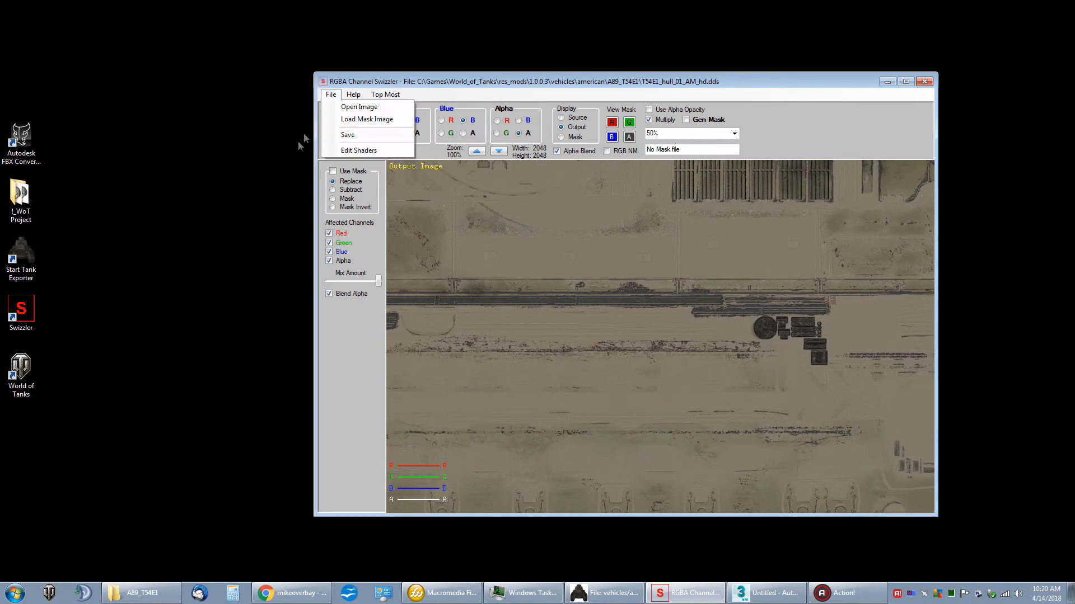
{"action": "left_click", "coordinate": [358, 135]}
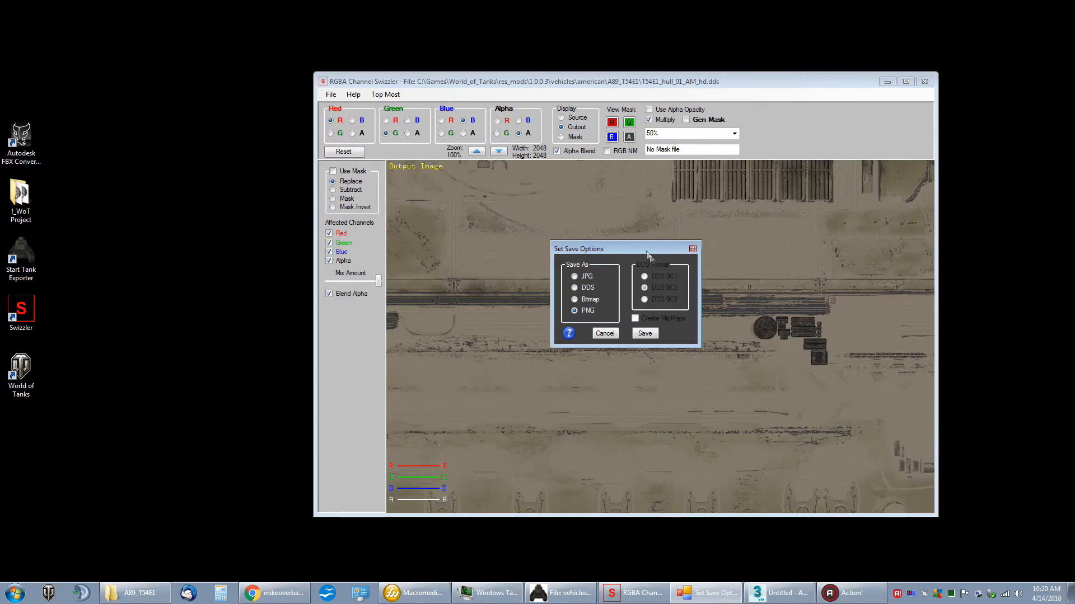
{"action": "left_click_drag", "start_coordinate": [635, 246], "coordinate": [585, 217]}
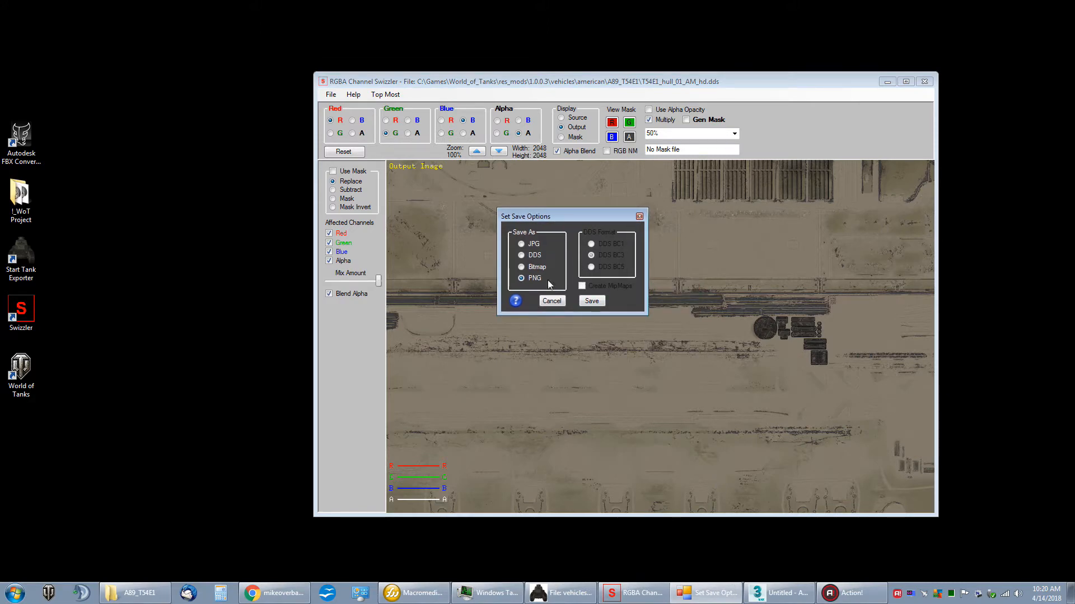
{"action": "left_click", "coordinate": [597, 305]}
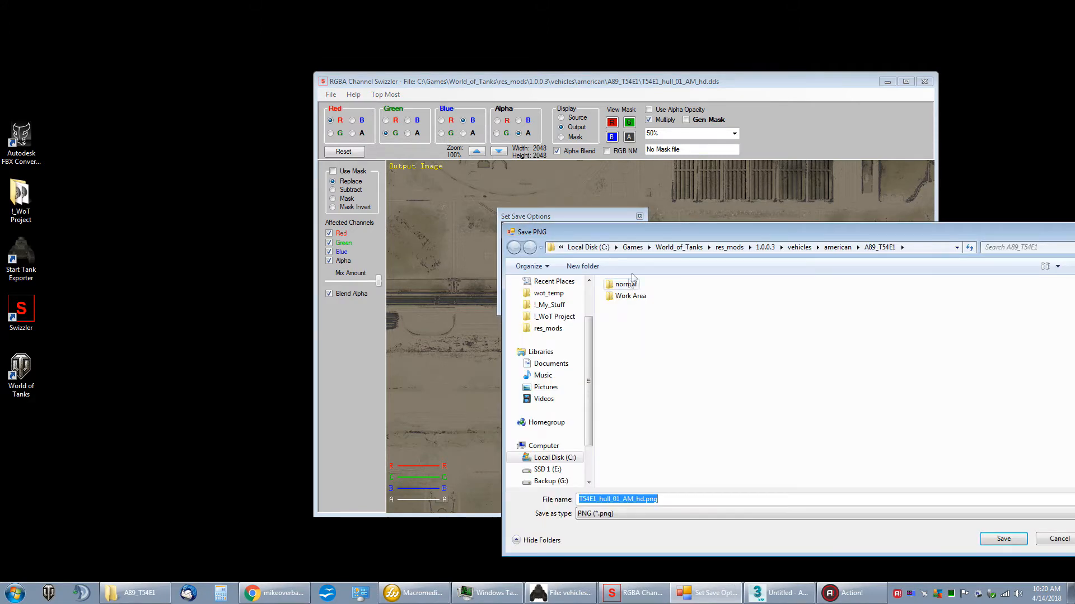
{"action": "left_click_drag", "start_coordinate": [663, 232], "coordinate": [573, 166]}
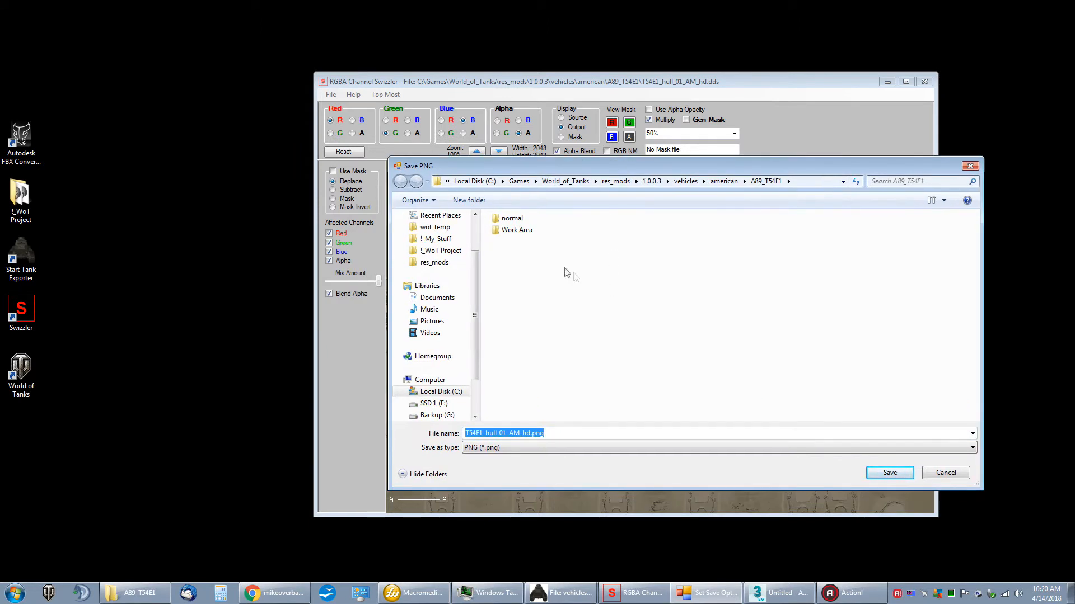
{"action": "double_click", "coordinate": [525, 234]}
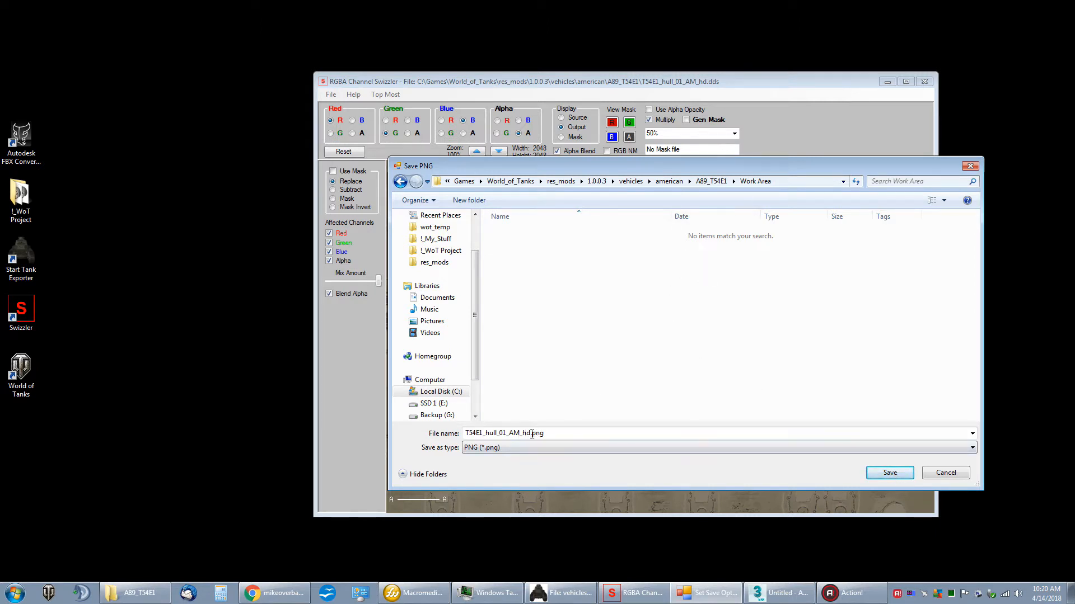
{"action": "left_click", "coordinate": [889, 473]}
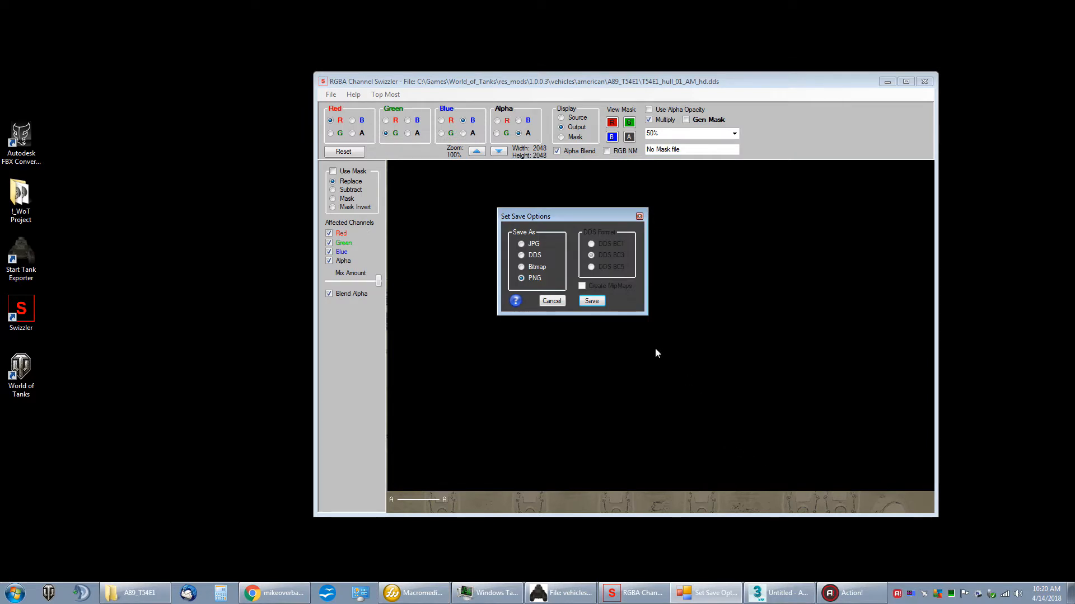
{"action": "key", "text": "Return"}
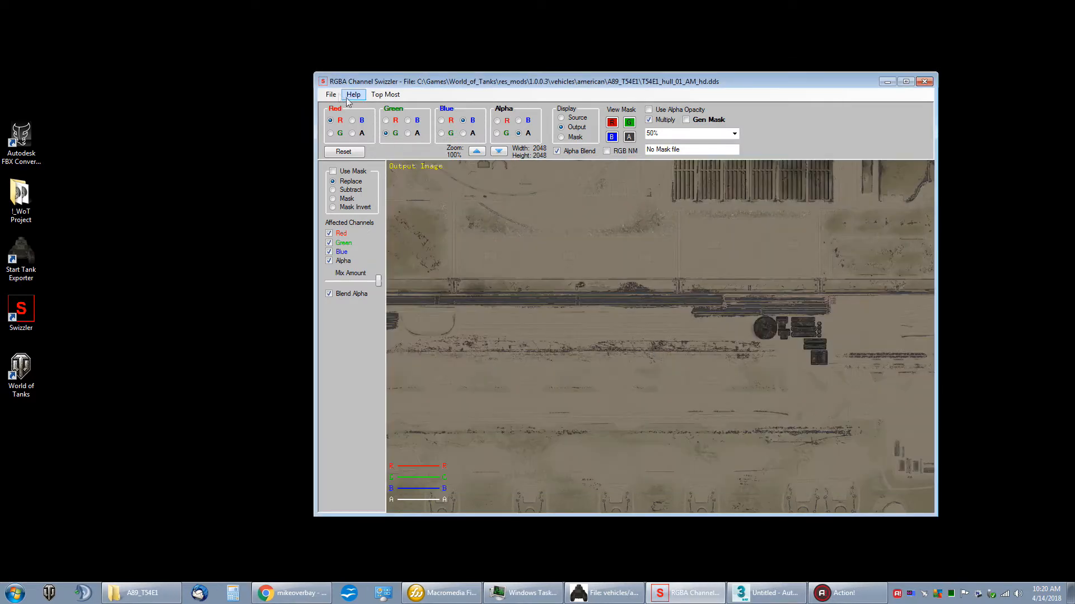
Step: Go back to the A89_T54E1 folder and load T54E1_hull_01_AO_hd.dds
{"action": "left_click", "coordinate": [330, 94]}
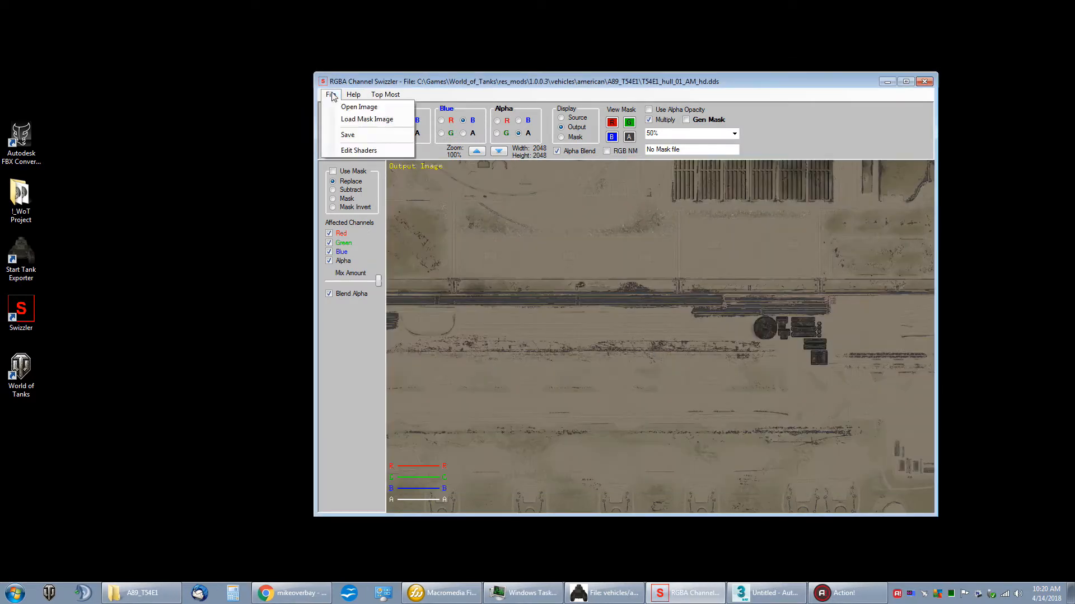
{"action": "left_click", "coordinate": [358, 106]}
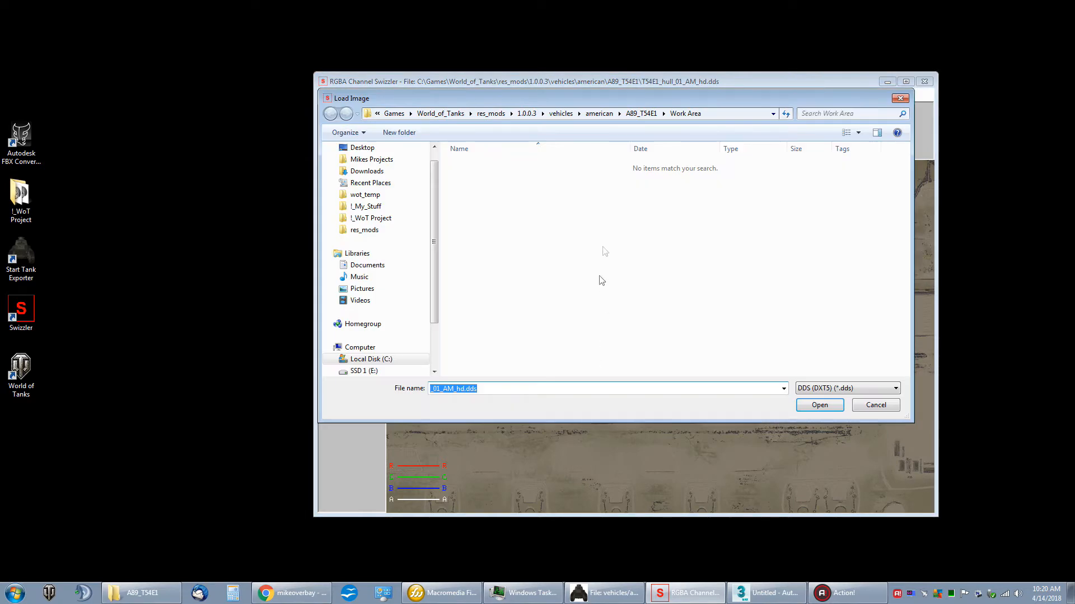
{"action": "left_click", "coordinate": [640, 113]}
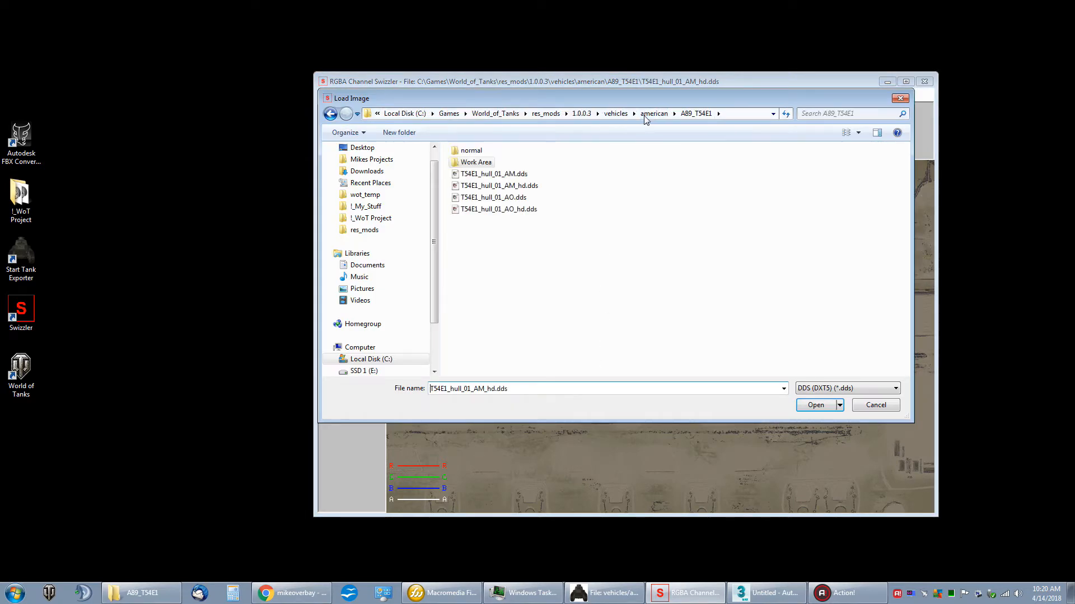
{"action": "left_click", "coordinate": [491, 211]}
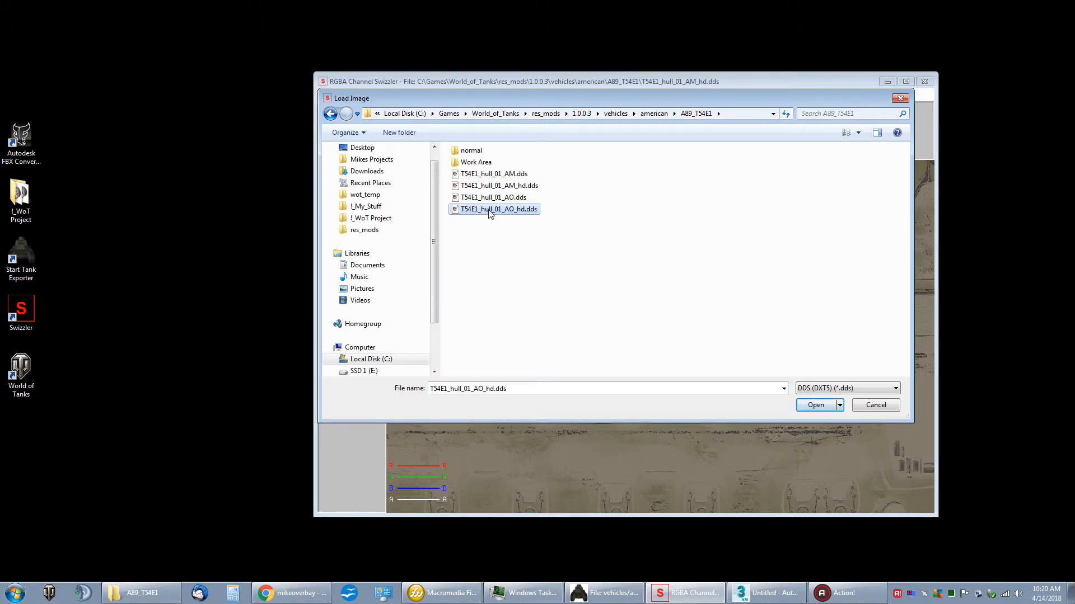
{"action": "double_click", "coordinate": [514, 212]}
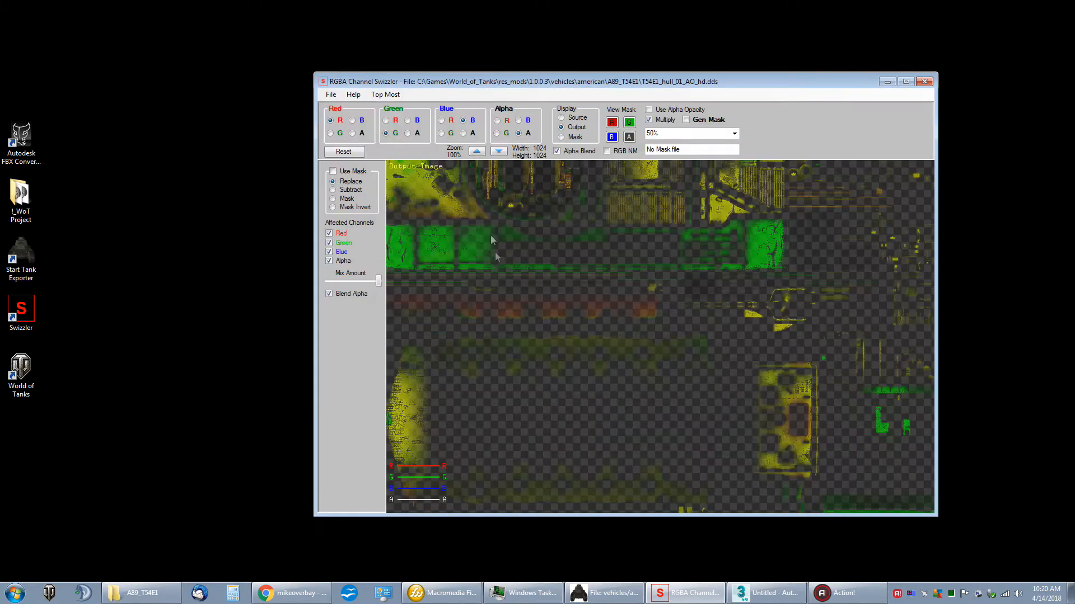
Step: Save the AO texture as T54E1_hull_01_AO_hd.png in the Work Area folder and minimize the window
{"action": "left_click", "coordinate": [331, 95]}
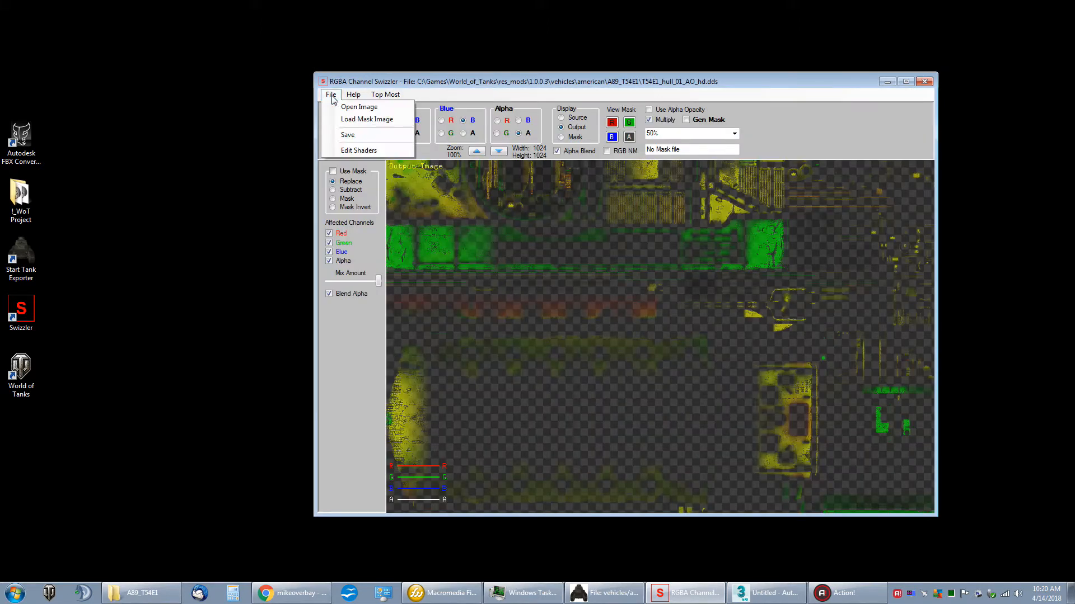
{"action": "left_click", "coordinate": [354, 135]}
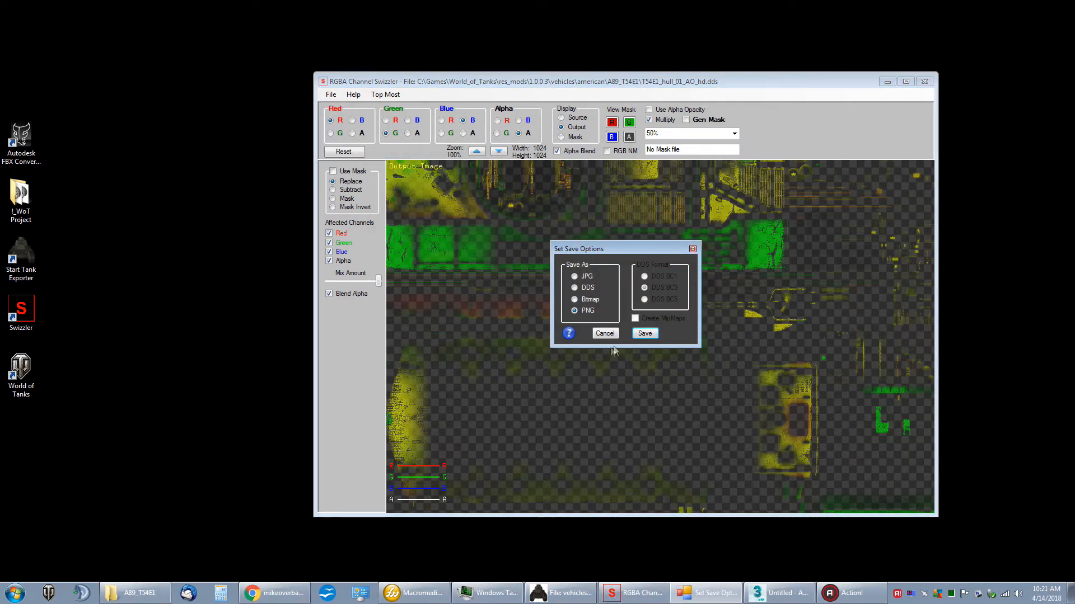
{"action": "left_click", "coordinate": [641, 334]}
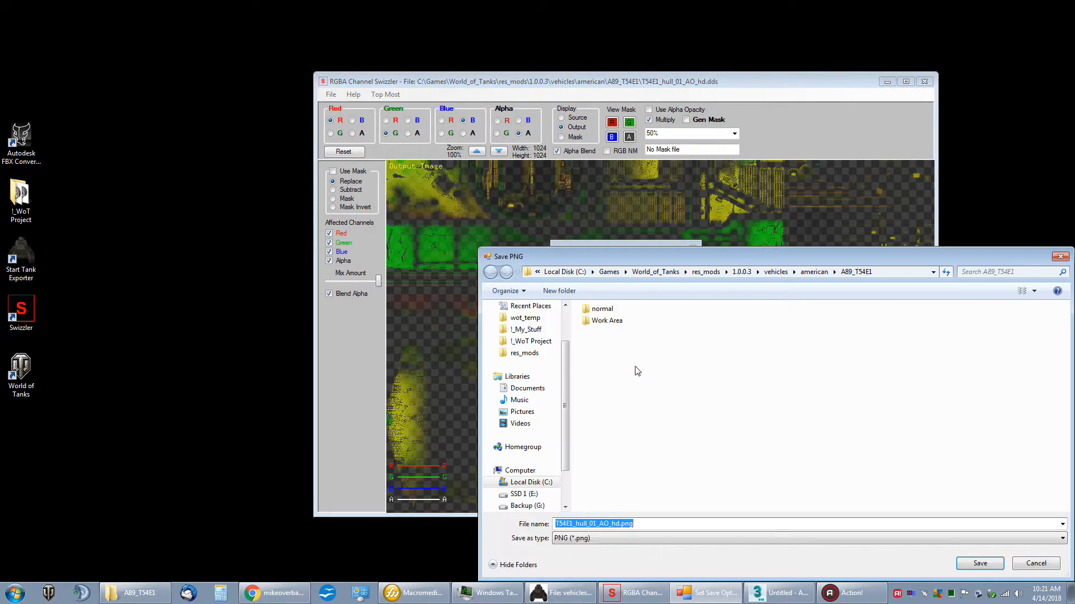
{"action": "double_click", "coordinate": [606, 320]}
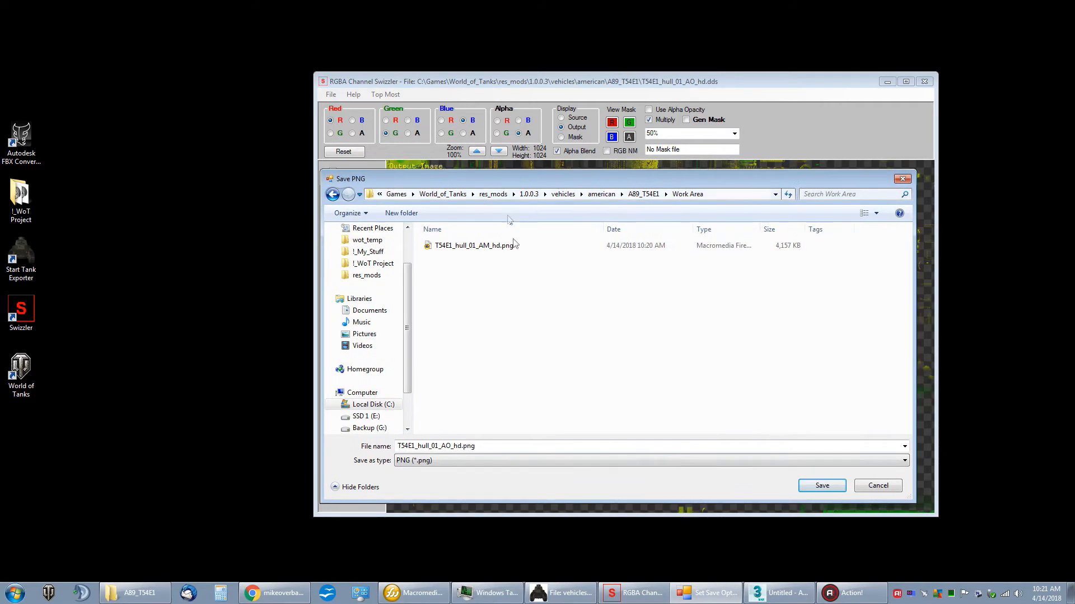
{"action": "left_click", "coordinate": [807, 486]}
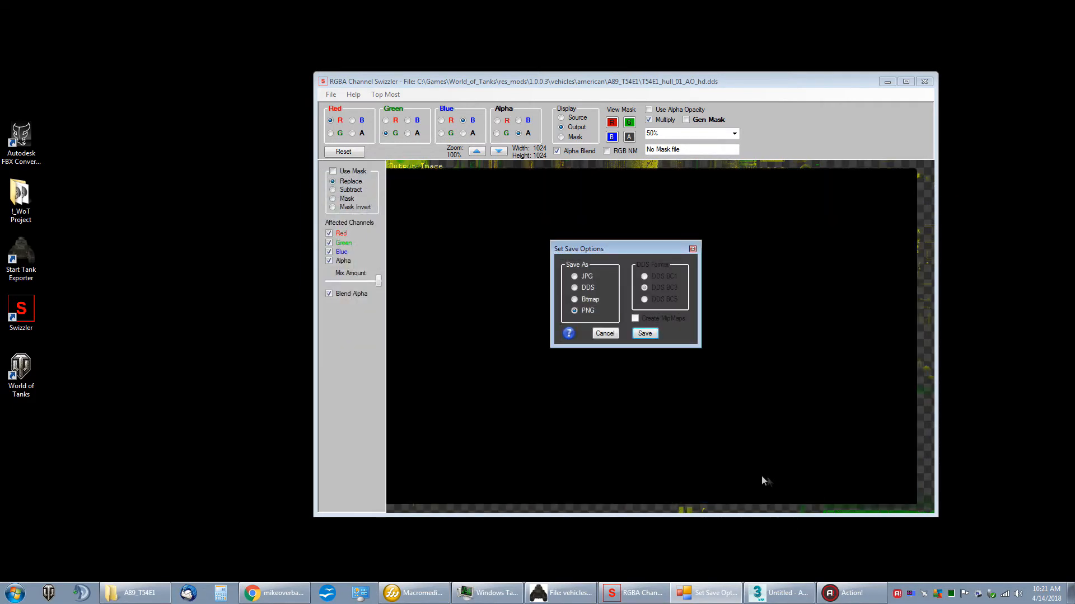
{"action": "left_click", "coordinate": [648, 335]}
{"action": "left_click_drag", "start_coordinate": [653, 337], "coordinate": [655, 366]}
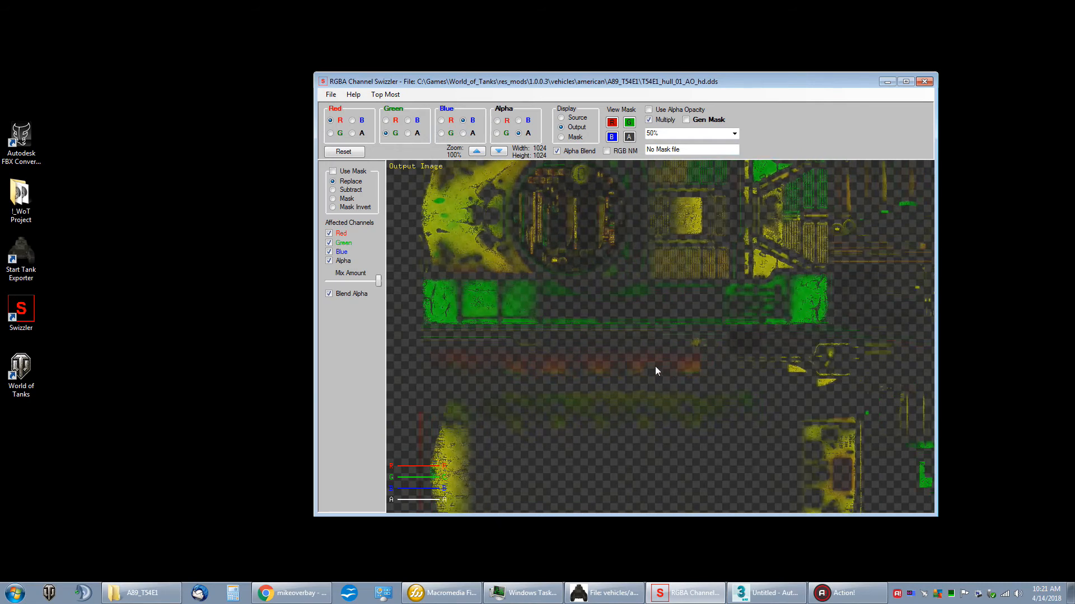
{"action": "left_click", "coordinate": [887, 82]}
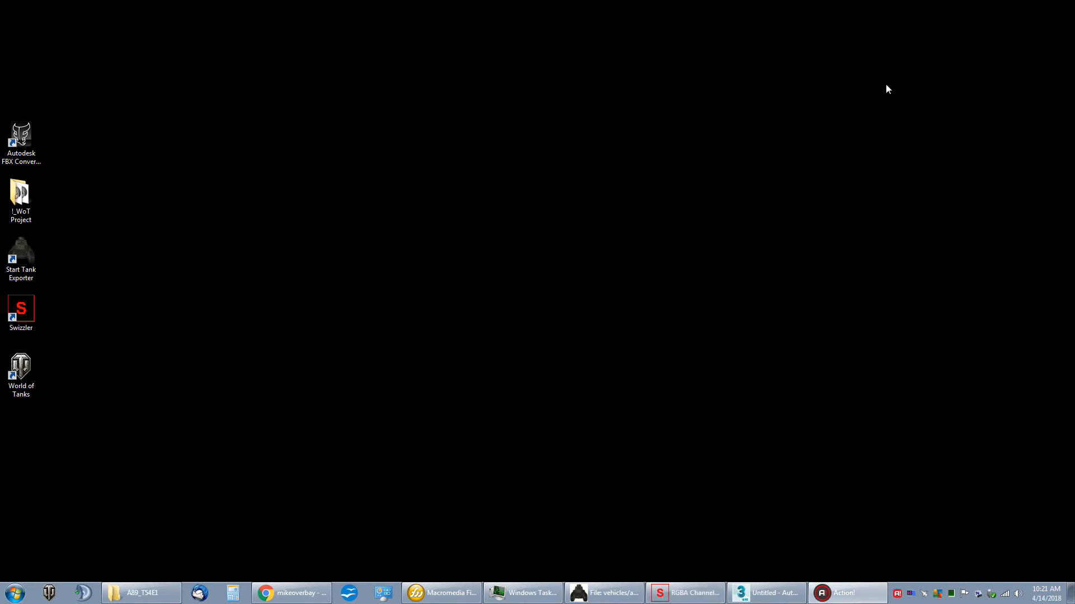
Step: Switch to Macromedia Fireworks and open T54E1_hull_01_AM_hd.png from the Work Area folder
{"action": "left_click", "coordinate": [442, 594]}
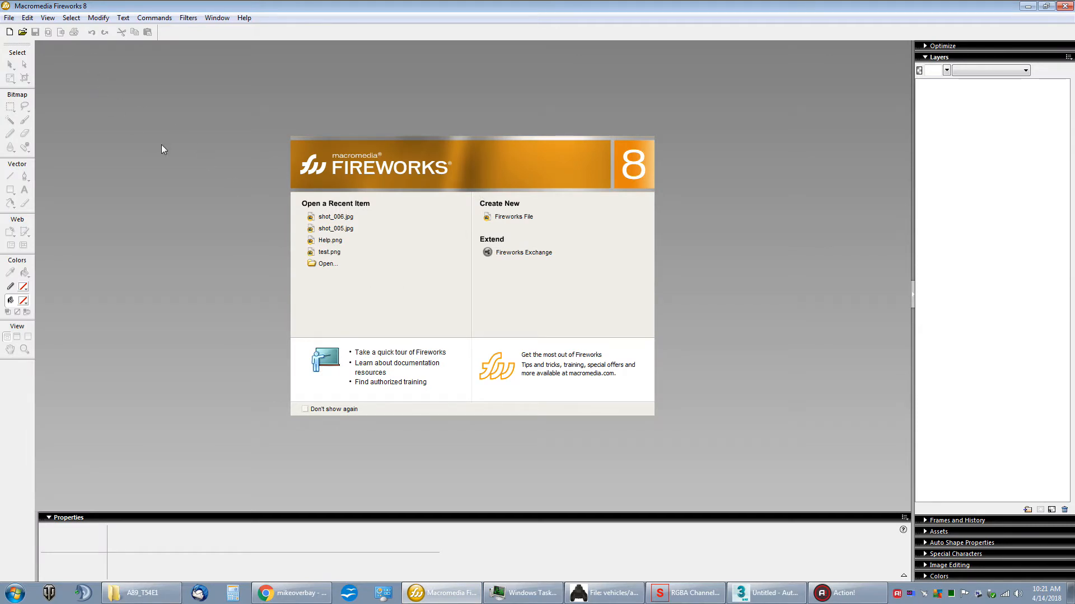
{"action": "left_click", "coordinate": [329, 265]}
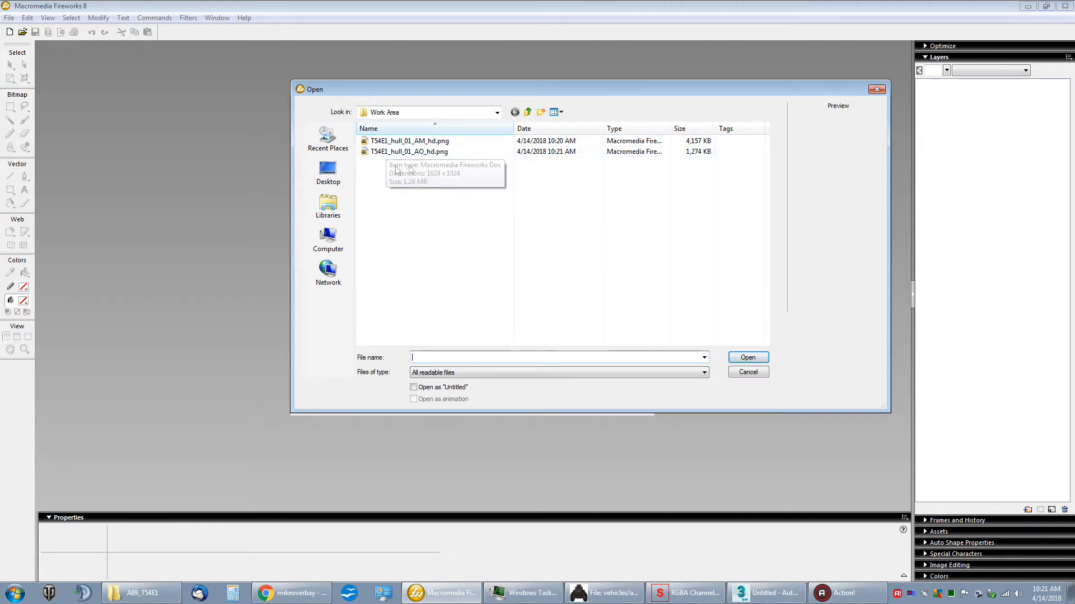
{"action": "left_click", "coordinate": [429, 144]}
{"action": "double_click", "coordinate": [429, 144]}
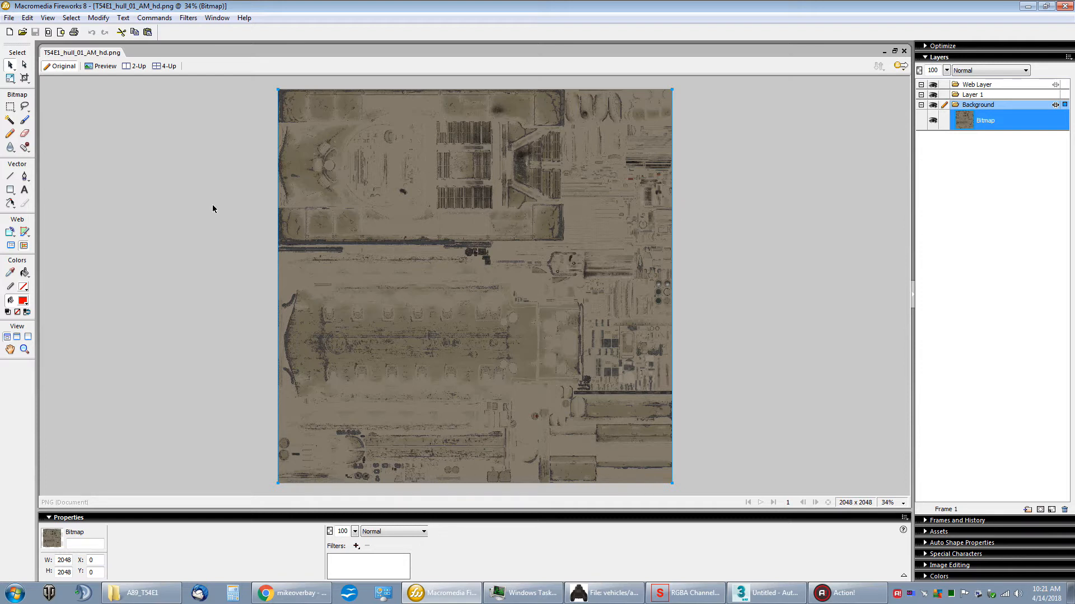
{"action": "left_click", "coordinate": [887, 502]}
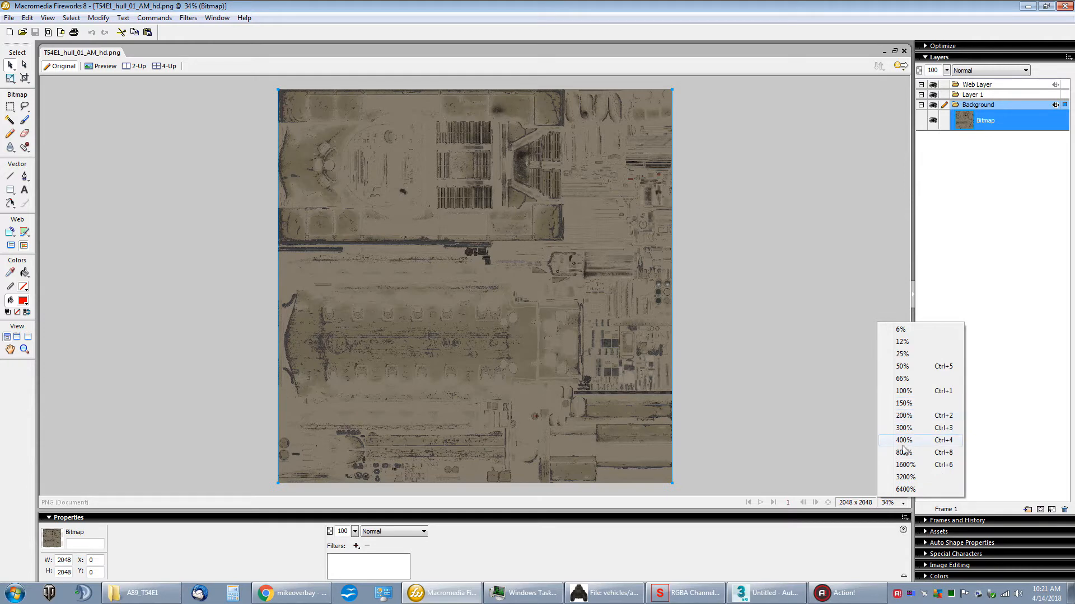
{"action": "left_click", "coordinate": [902, 453]}
{"action": "left_click", "coordinate": [895, 502]}
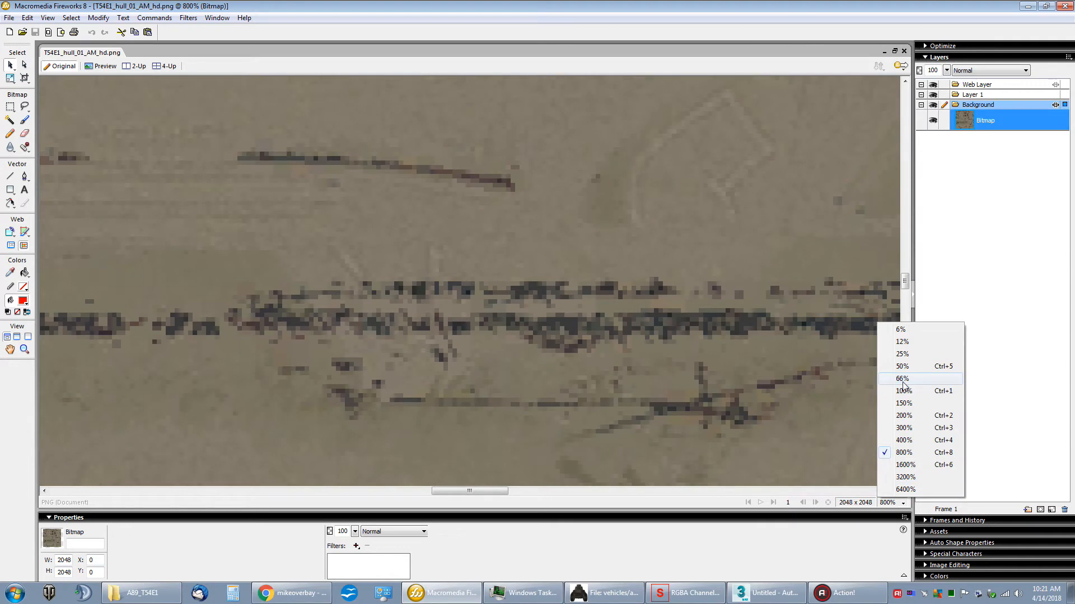
{"action": "left_click", "coordinate": [902, 379]}
{"action": "left_click_drag", "start_coordinate": [907, 267], "coordinate": [878, 150]}
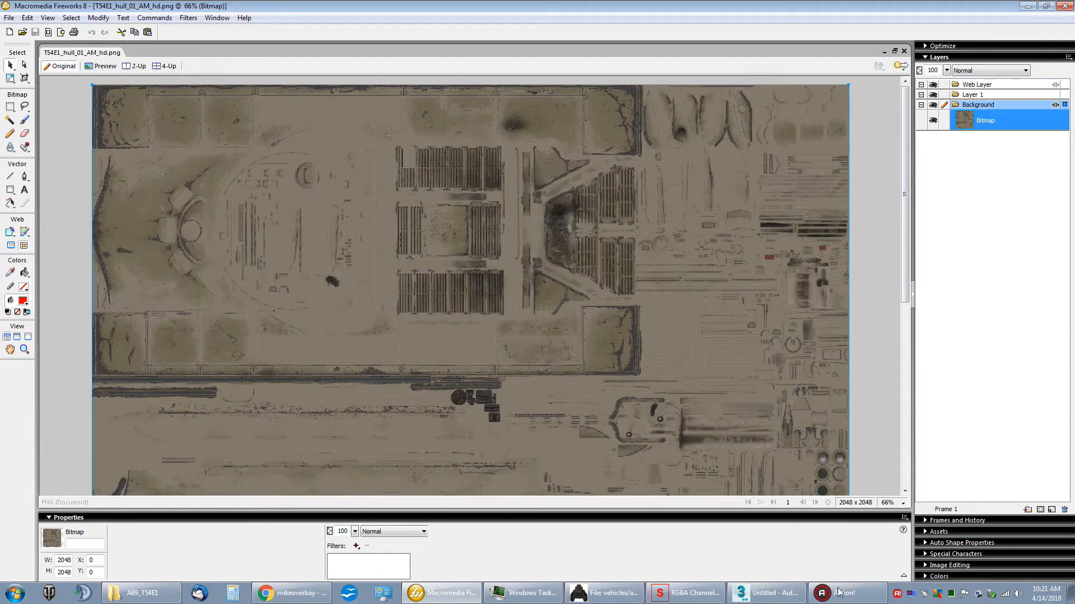
Step: Switch to Tank Exporter and display only the UVs of the hull's AM texture in the Texture Viewer
{"action": "left_click", "coordinate": [604, 592]}
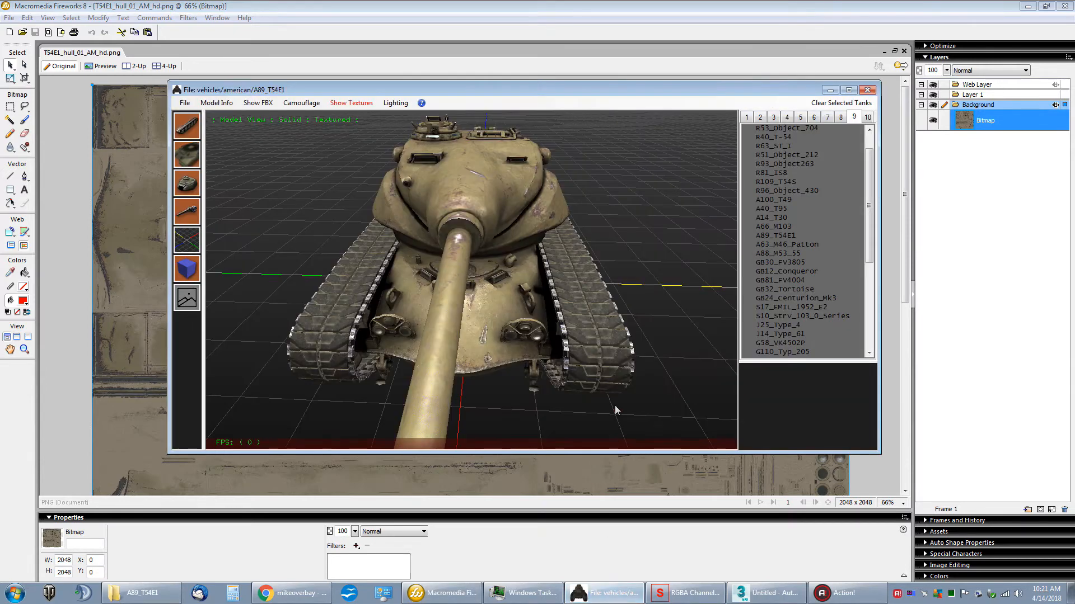
{"action": "left_click", "coordinate": [193, 306]}
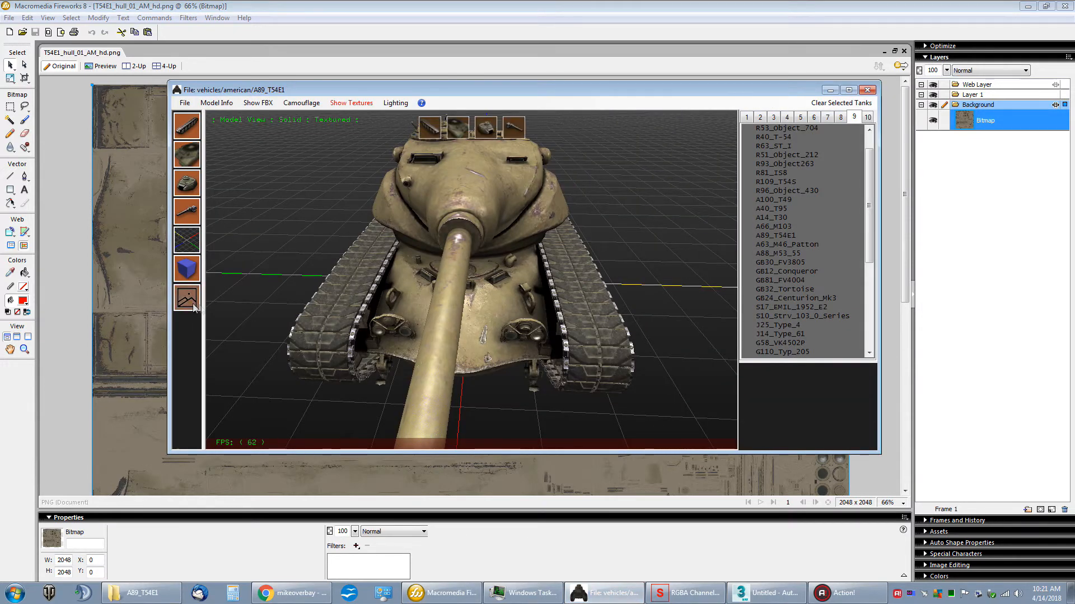
{"action": "left_click", "coordinate": [464, 128]}
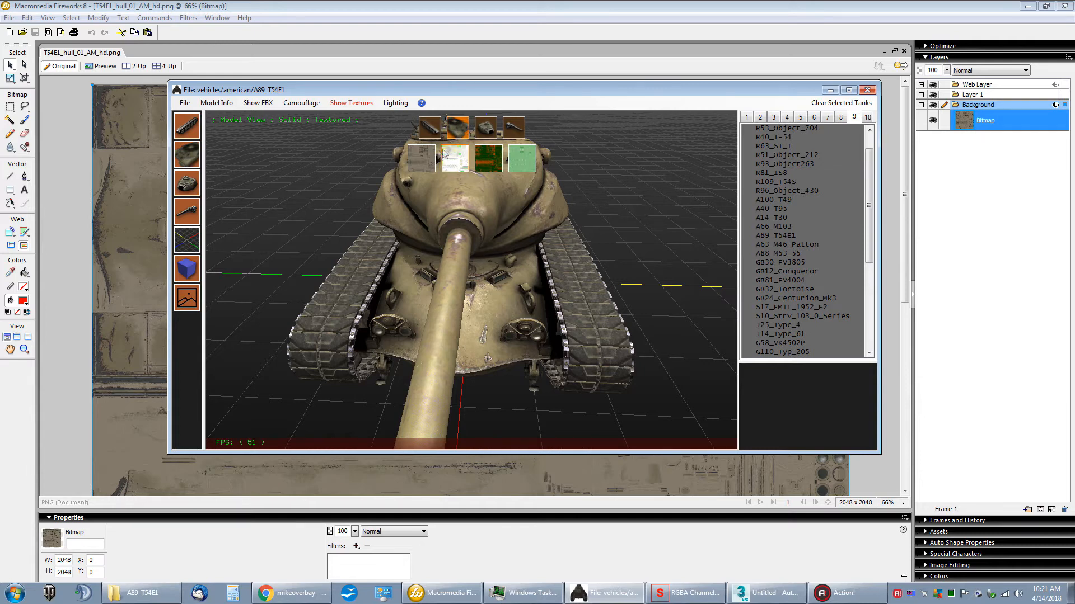
{"action": "left_click", "coordinate": [420, 159]}
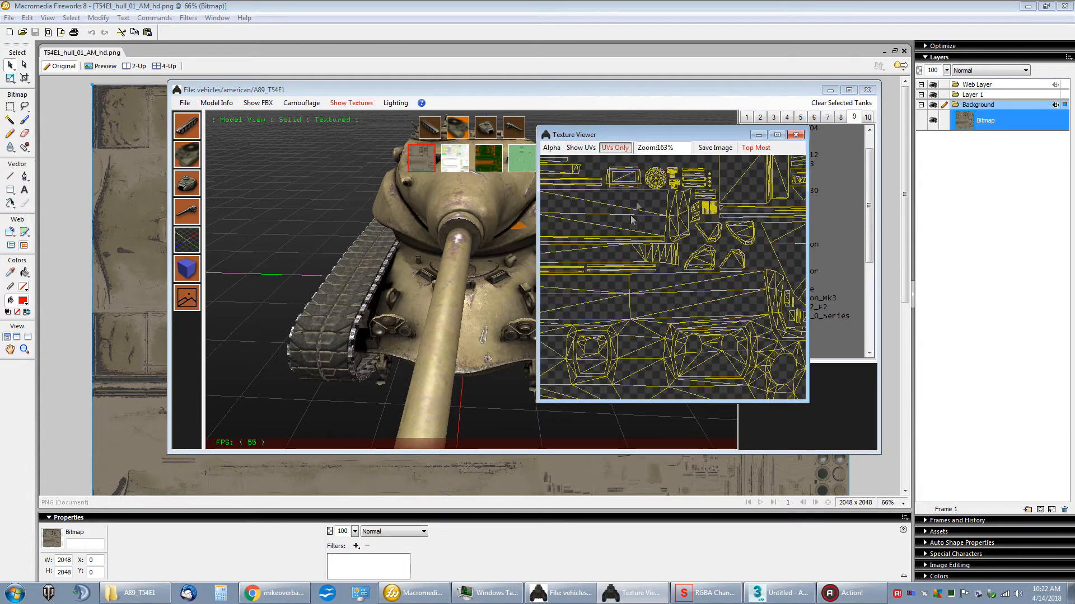
{"action": "left_click", "coordinate": [607, 148]}
{"action": "left_click", "coordinate": [608, 148]}
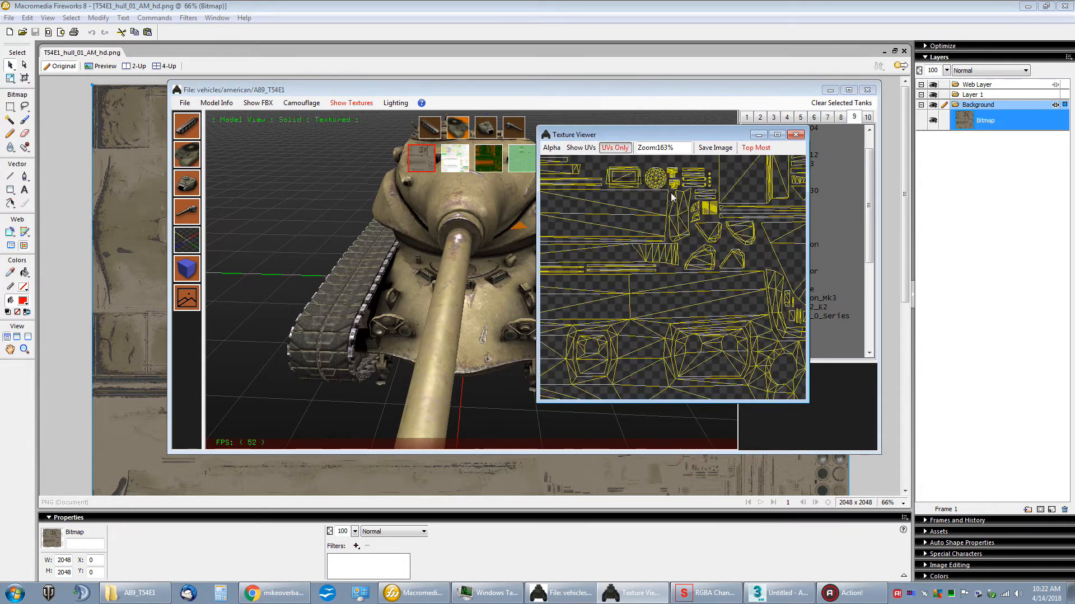
Step: Save the UV-only image as UV mask.png in the Work Area folder inside the A89_T54E1 folder of res_mods
{"action": "left_click", "coordinate": [715, 147]}
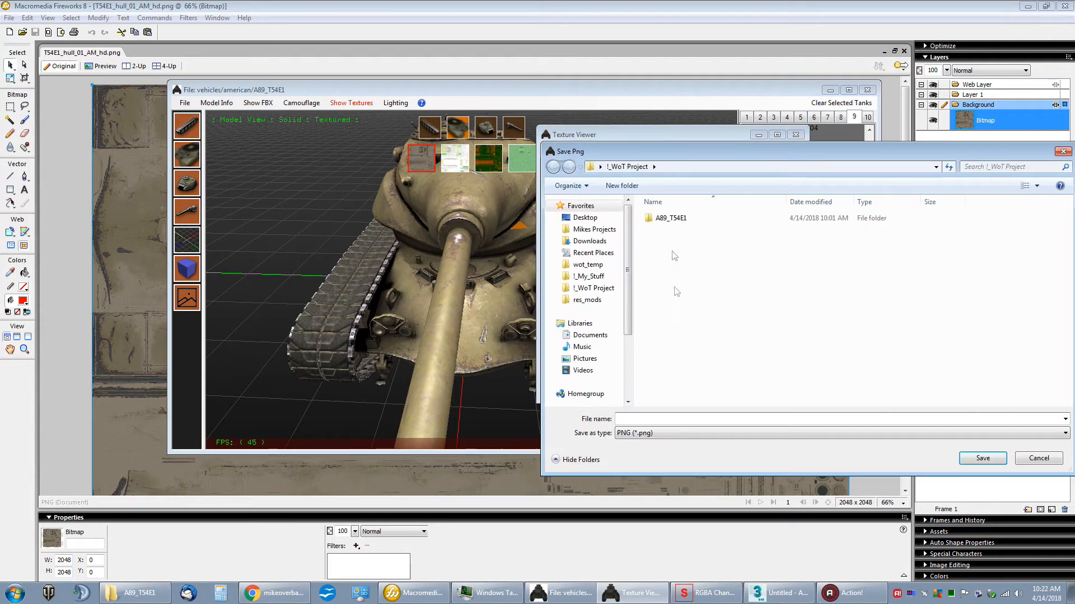
{"action": "left_click_drag", "start_coordinate": [690, 153], "coordinate": [634, 125]}
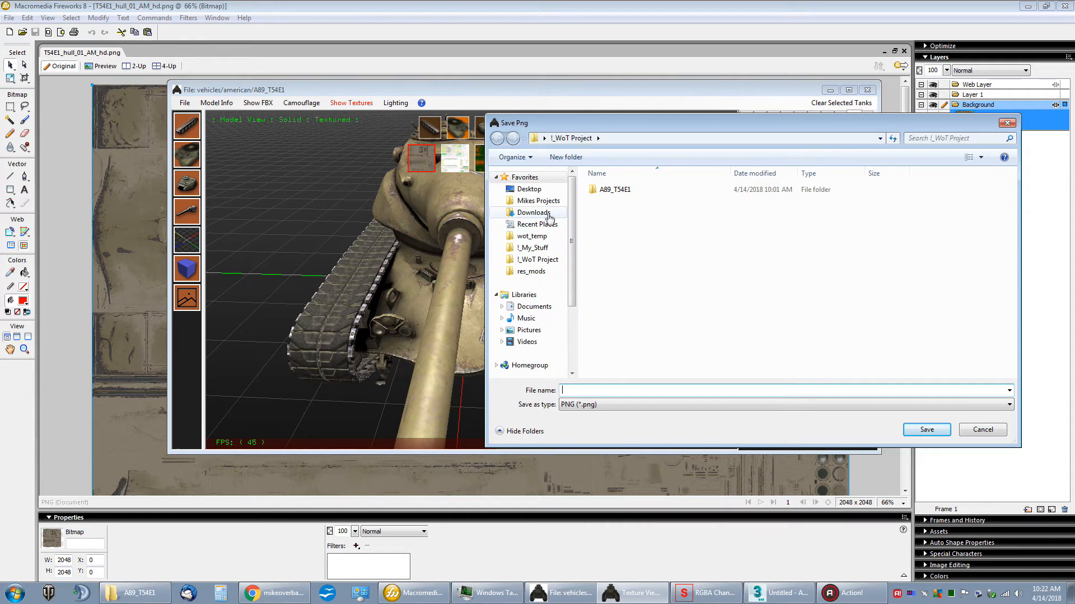
{"action": "left_click", "coordinate": [530, 272]}
{"action": "double_click", "coordinate": [609, 191]}
{"action": "double_click", "coordinate": [609, 190]}
{"action": "double_click", "coordinate": [610, 190]}
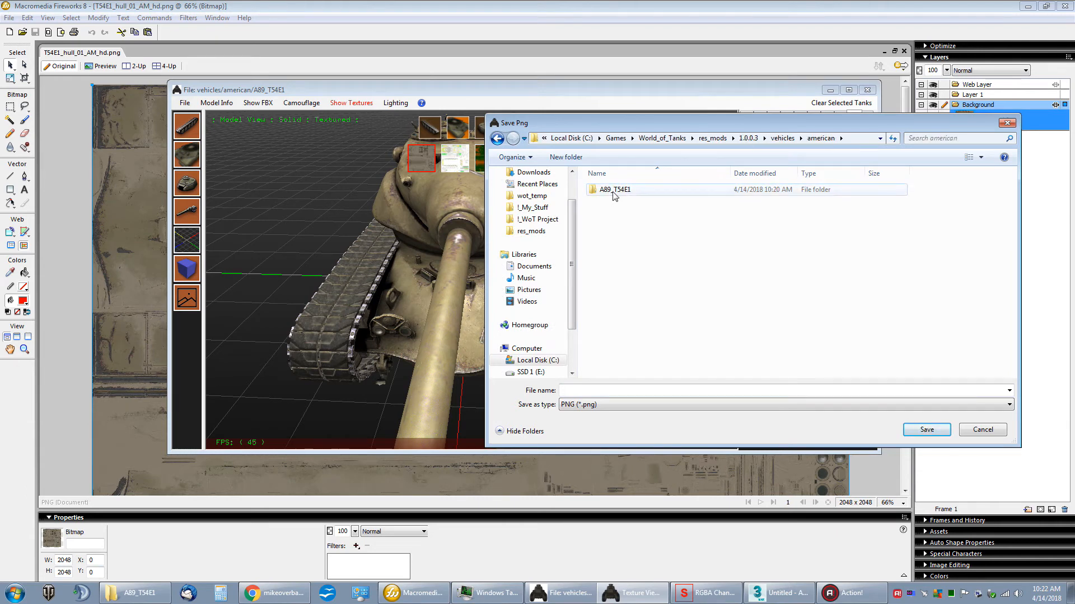
{"action": "double_click", "coordinate": [613, 190]}
{"action": "double_click", "coordinate": [612, 189]}
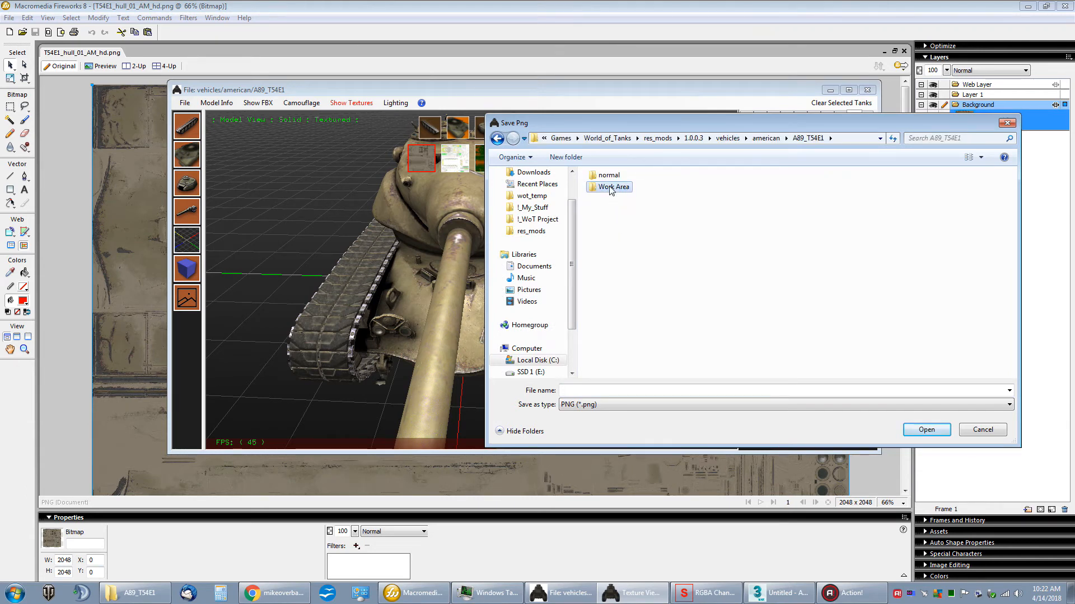
{"action": "left_click", "coordinate": [616, 392]}
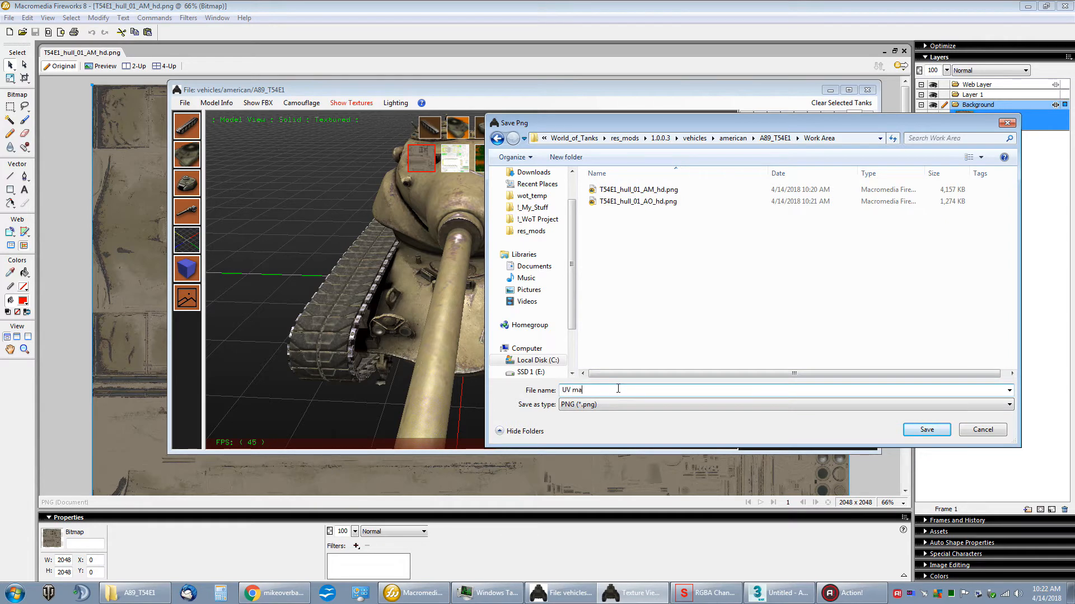
{"action": "key", "text": "Return"}
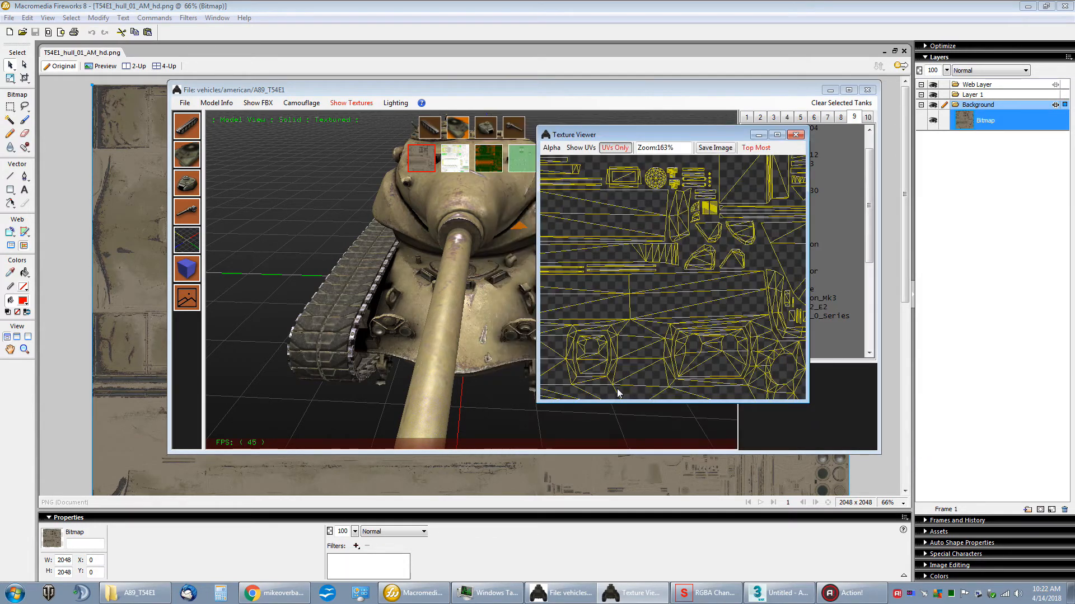
Step: Close the Texture Viewer, hide the texture thumbnails and minimize Tank Exporter to return to Fireworks
{"action": "left_click", "coordinate": [796, 134]}
{"action": "left_click", "coordinate": [192, 304]}
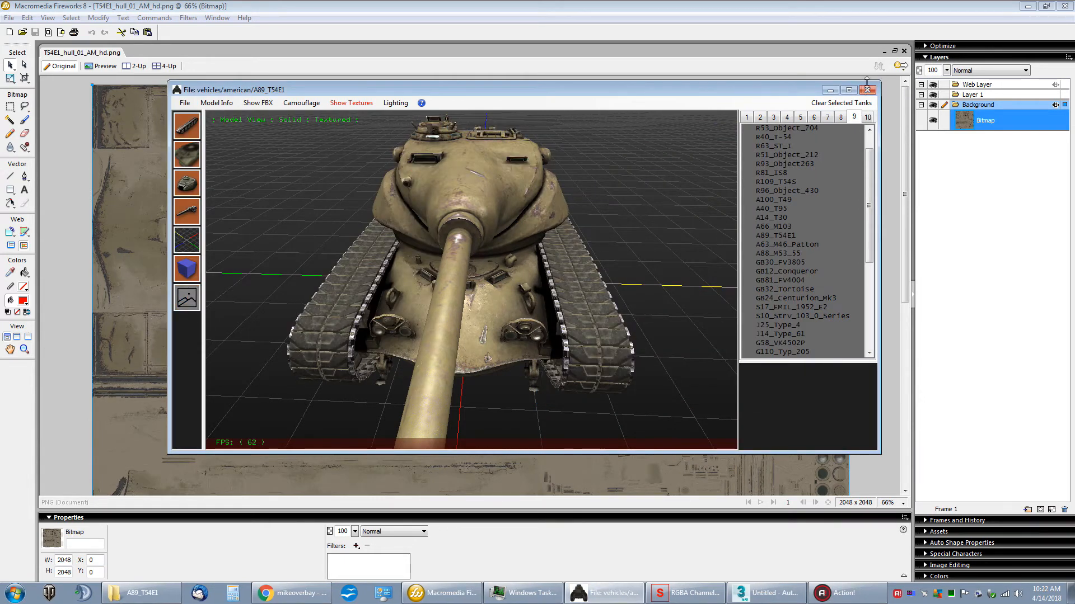
{"action": "left_click", "coordinate": [830, 91]}
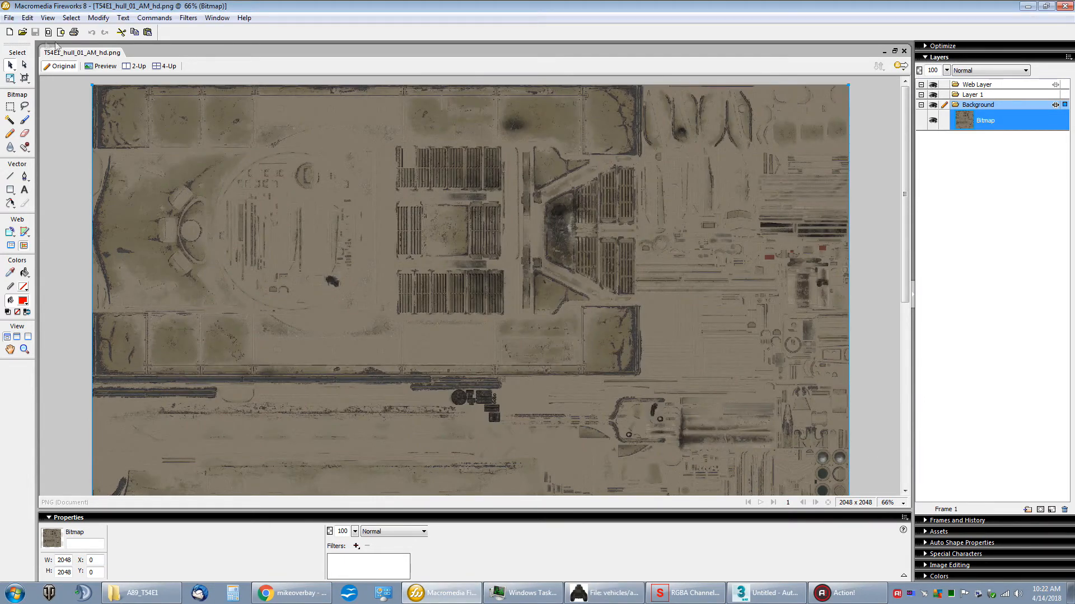
Step: Import UV mask.png into the AM texture document, placing it at the upper-left corner of the canvas
{"action": "left_click", "coordinate": [23, 32]}
{"action": "left_click", "coordinate": [742, 373]}
{"action": "left_click", "coordinate": [9, 17]}
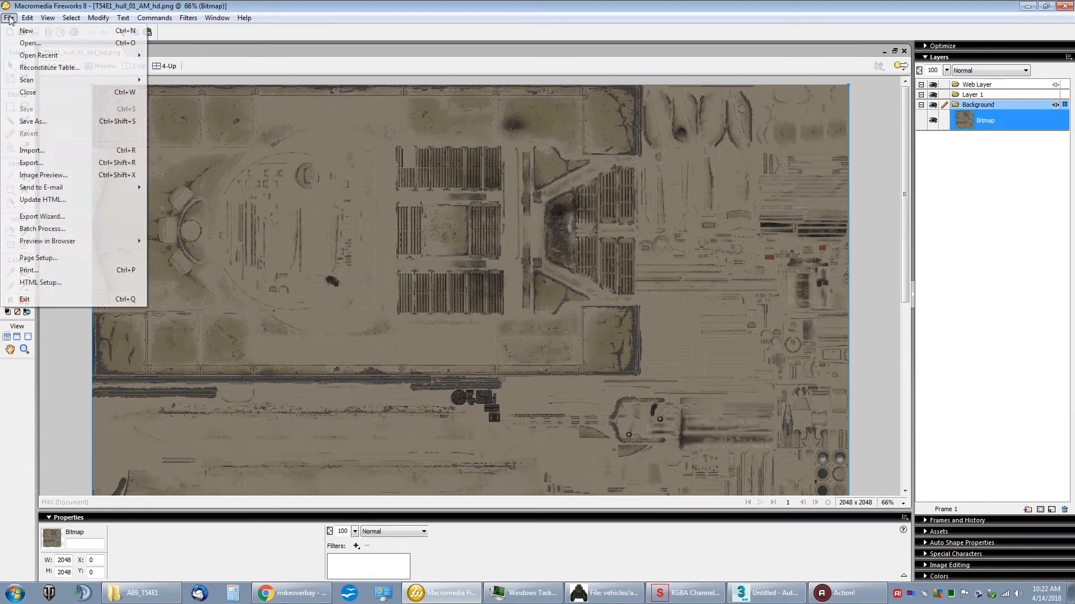
{"action": "left_click", "coordinate": [32, 150]}
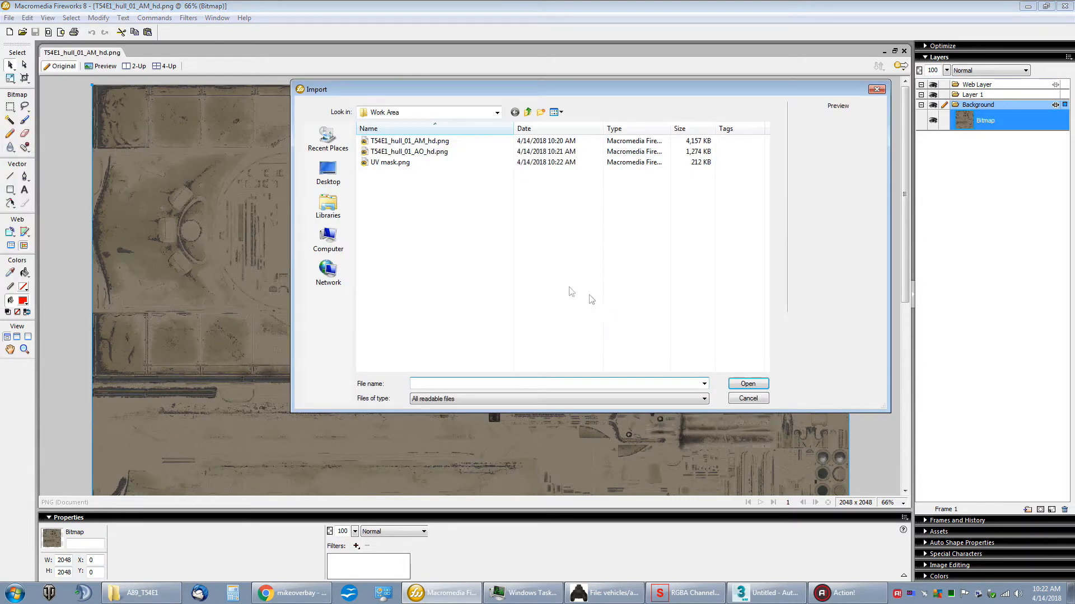
{"action": "double_click", "coordinate": [386, 162]}
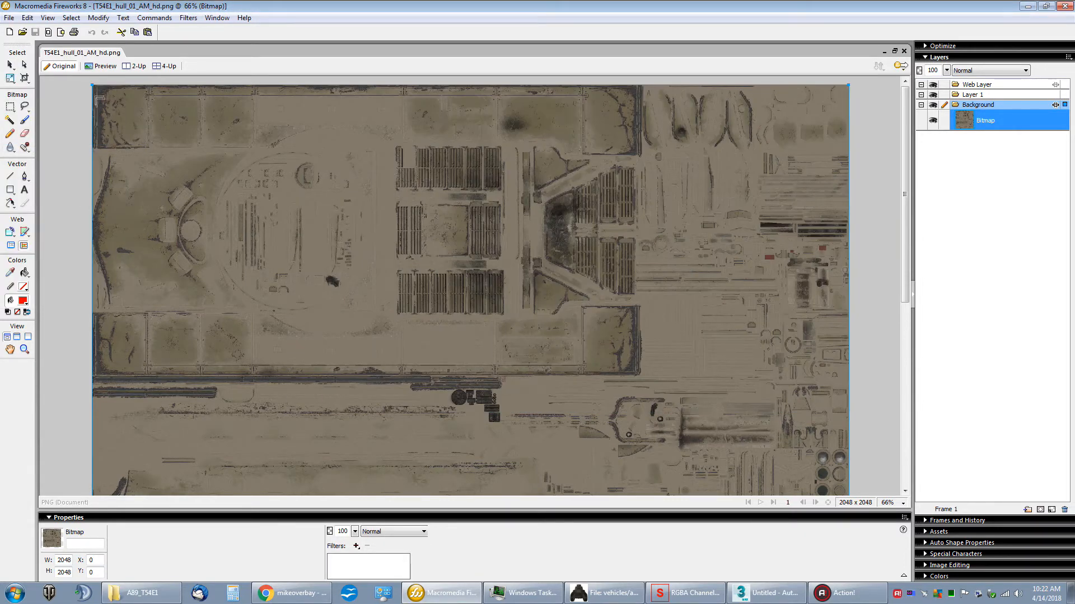
{"action": "left_click", "coordinate": [93, 85]}
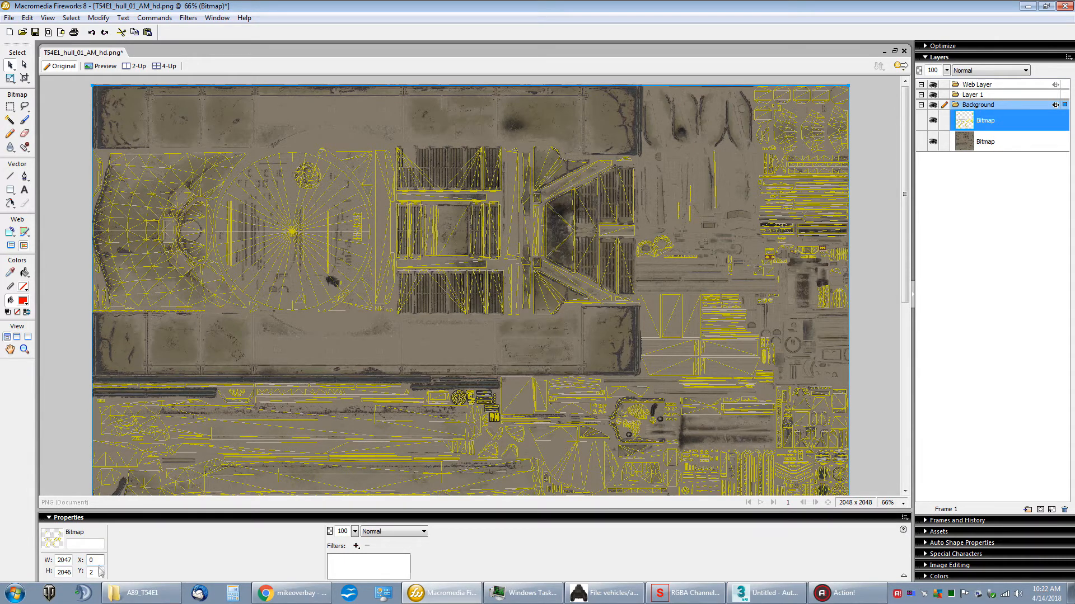
Step: Set the UV mask bitmap's Y position to 0 and lock it above the hull texture
{"action": "double_click", "coordinate": [99, 571]}
{"action": "left_click", "coordinate": [98, 561]}
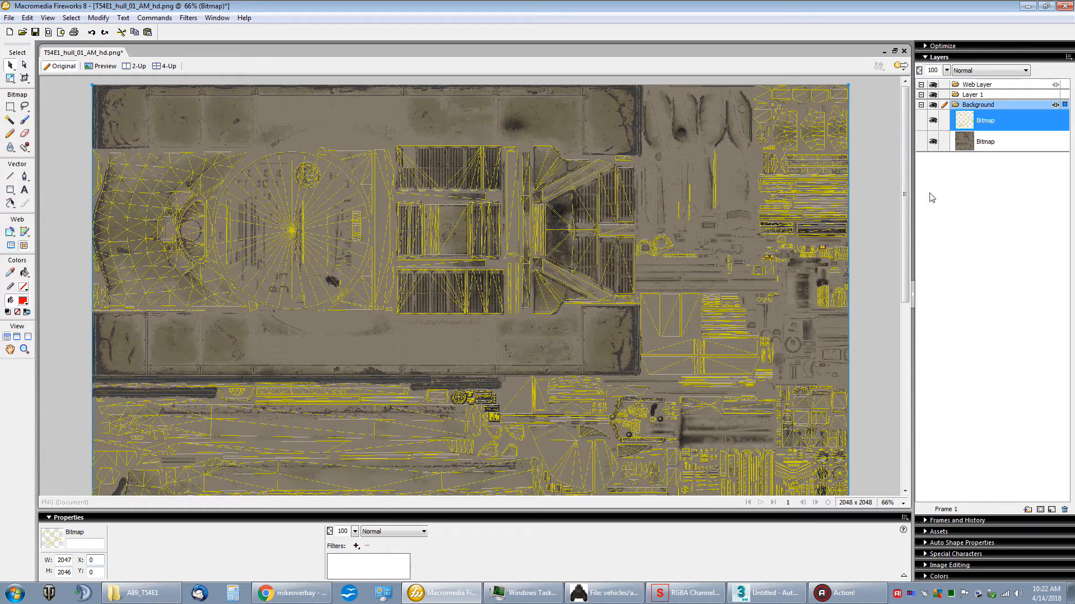
{"action": "left_click", "coordinate": [944, 121]}
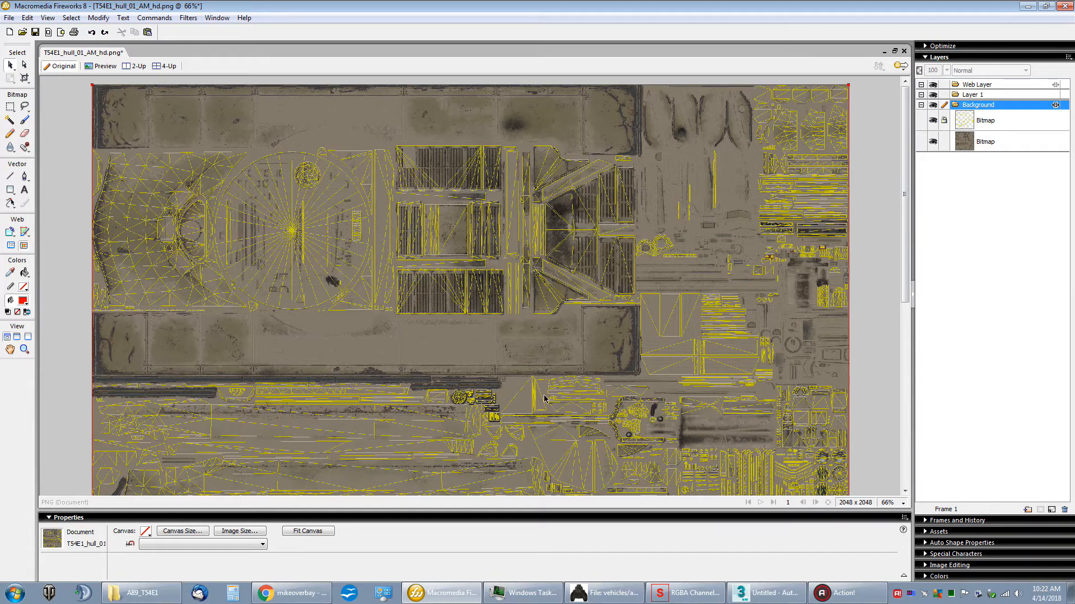
Step: Examine at 100% zoom how the UV mask overlays the upper hull area of the texture
{"action": "left_click", "coordinate": [902, 504]}
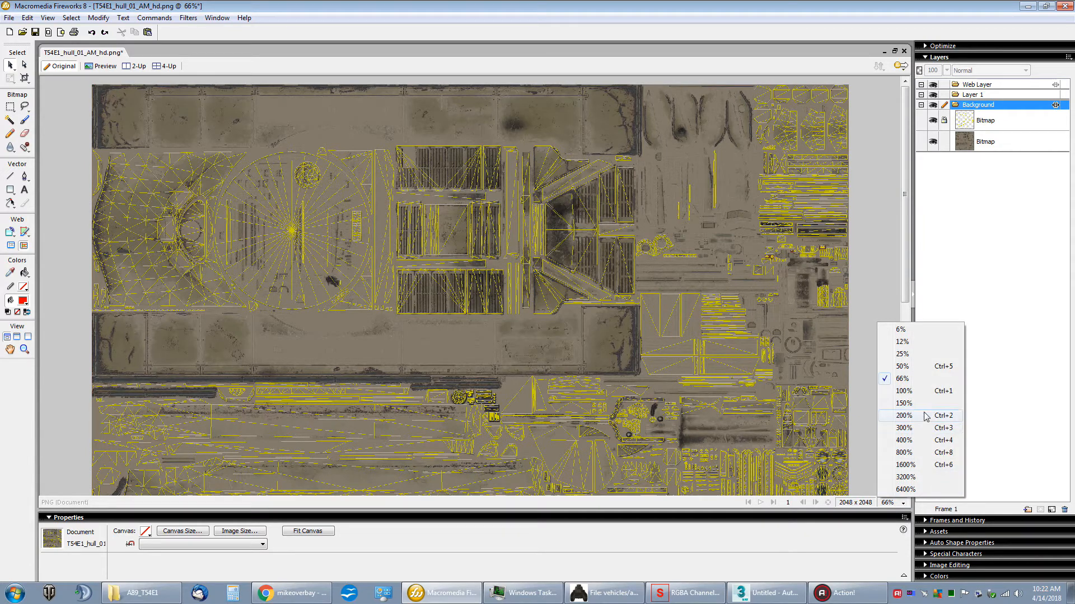
{"action": "left_click", "coordinate": [903, 391]}
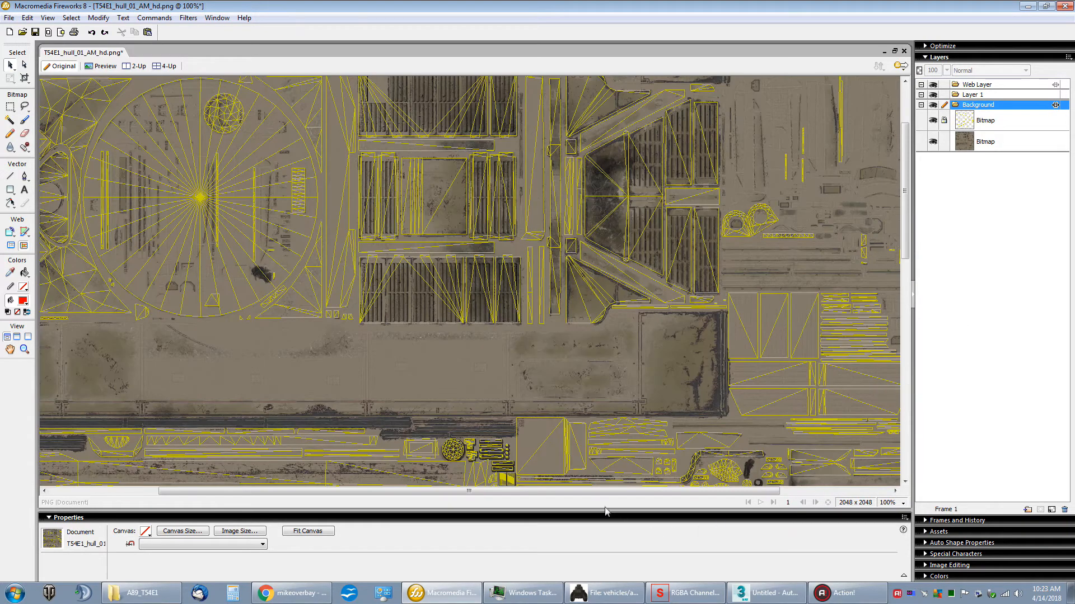
{"action": "left_click_drag", "start_coordinate": [554, 492], "coordinate": [445, 499]}
{"action": "left_click_drag", "start_coordinate": [904, 246], "coordinate": [905, 221]}
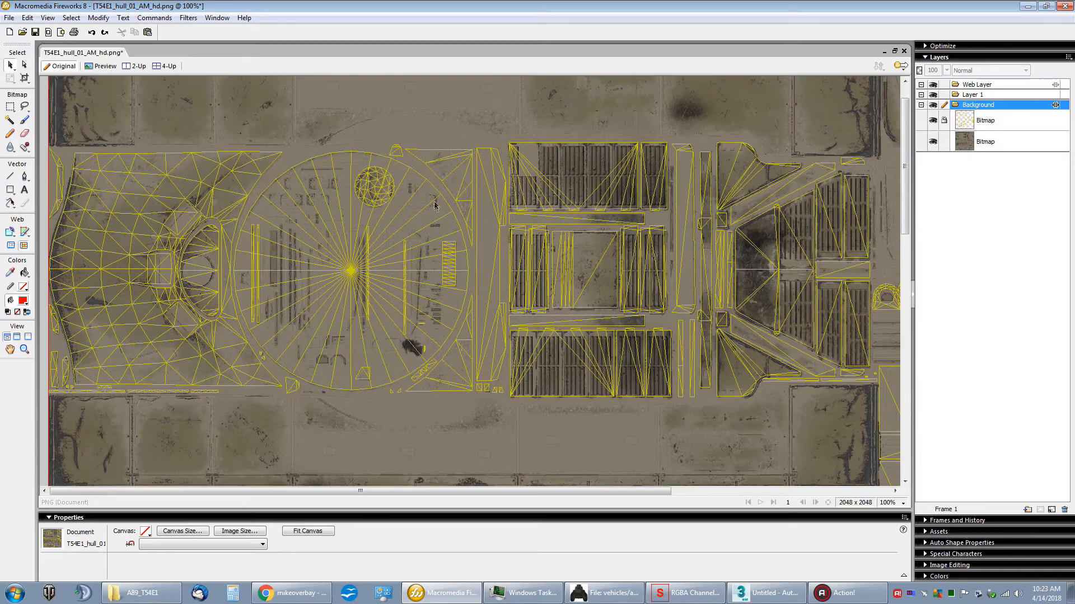
{"action": "mouse_move", "coordinate": [905, 223]}
{"action": "left_mouse_down"}
{"action": "mouse_move", "coordinate": [906, 287]}
{"action": "mouse_move", "coordinate": [905, 226]}
{"action": "left_mouse_up"}
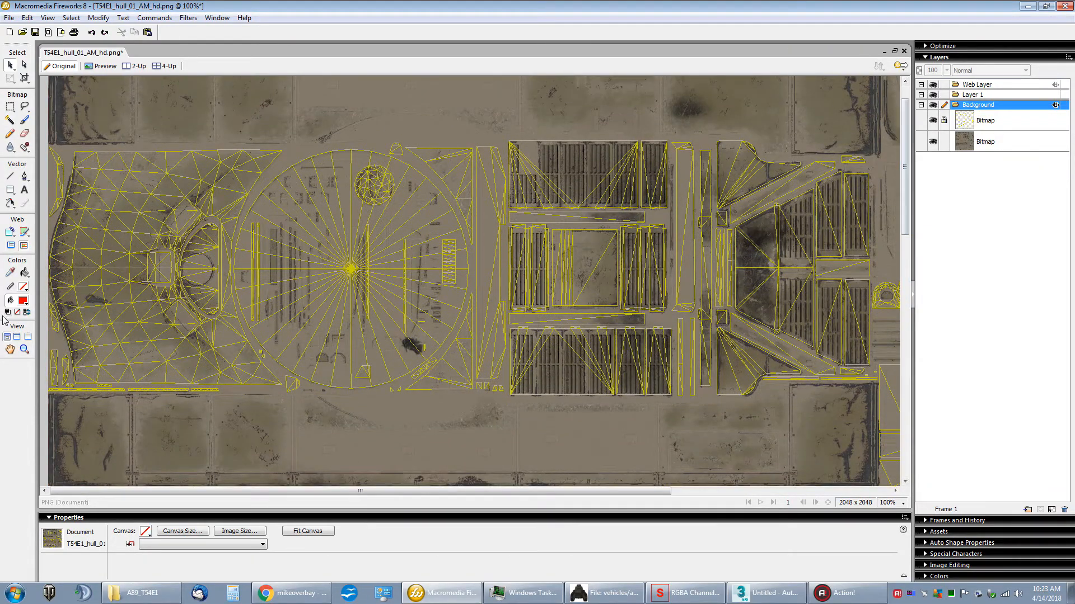
{"action": "mouse_move", "coordinate": [448, 491]}
{"action": "left_mouse_down"}
{"action": "mouse_move", "coordinate": [567, 490]}
{"action": "mouse_move", "coordinate": [448, 490]}
{"action": "left_mouse_up"}
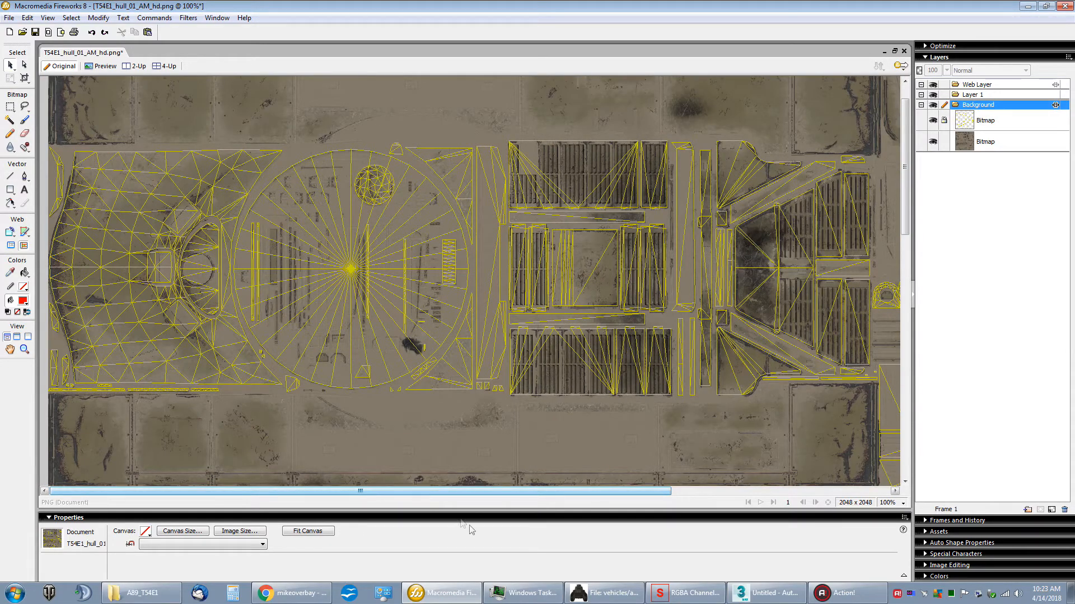
Step: Switch to Chrome and search Google for "fire image"
{"action": "left_click", "coordinate": [267, 594]}
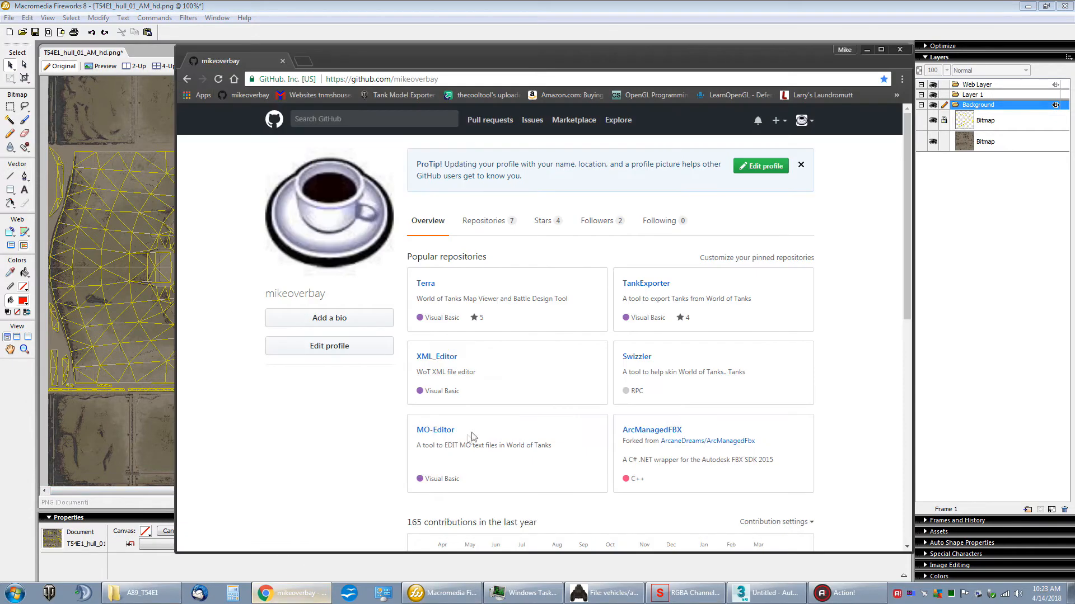
{"action": "left_click_drag", "start_coordinate": [487, 63], "coordinate": [504, 56]}
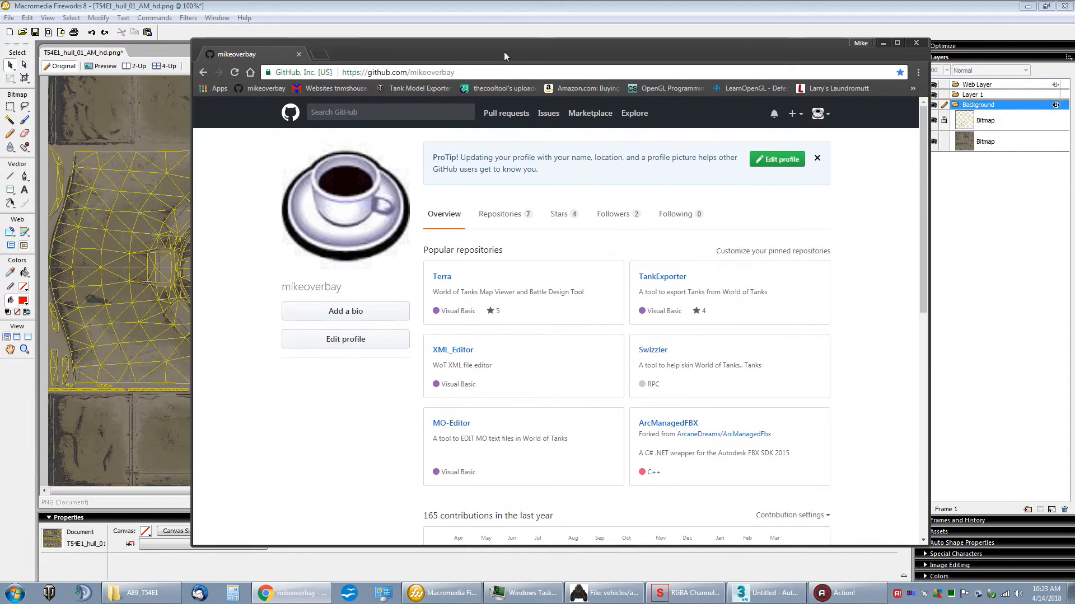
{"action": "left_click", "coordinate": [498, 72]}
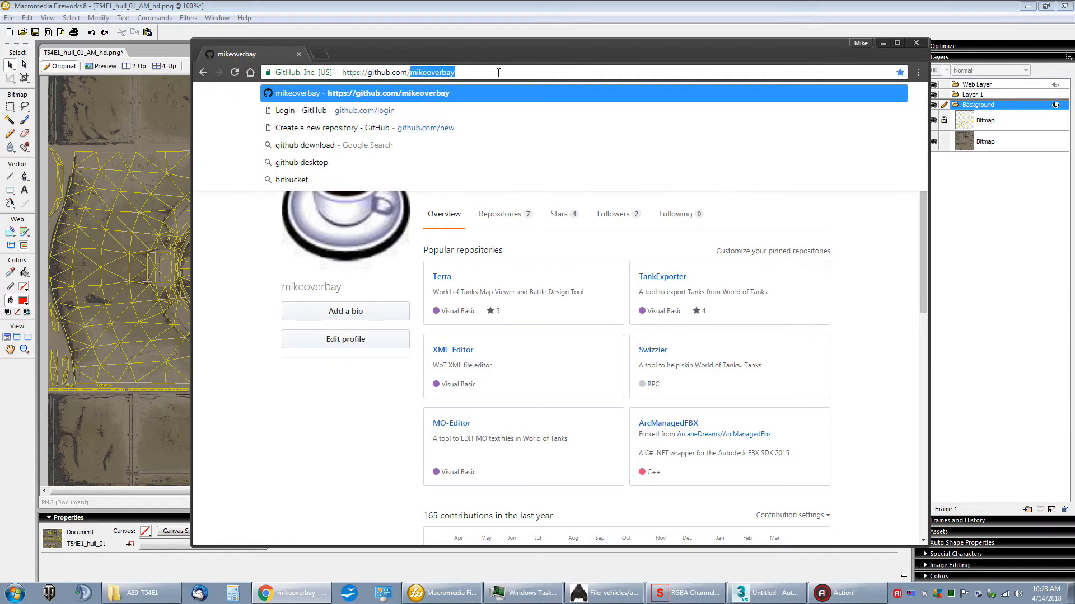
{"action": "left_click", "coordinate": [498, 72]}
{"action": "key", "text": "BackSpace"}
{"action": "key", "text": "BackSpace"}
{"action": "key", "text": "BackSpace"}
{"action": "key", "text": "BackSpace"}
{"action": "key", "text": "BackSpace"}
{"action": "key", "text": "BackSpace"}
{"action": "key", "text": "BackSpace"}
{"action": "key", "text": "BackSpace"}
{"action": "key", "text": "BackSpace"}
{"action": "key", "text": "BackSpace"}
{"action": "key", "text": "BackSpace"}
{"action": "key", "text": "BackSpace"}
{"action": "key", "text": "BackSpace"}
{"action": "key", "text": "BackSpace"}
{"action": "key", "text": "BackSpace"}
{"action": "key", "text": "BackSpace"}
{"action": "key", "text": "BackSpace"}
{"action": "key", "text": "BackSpace"}
{"action": "key", "text": "BackSpace"}
{"action": "key", "text": "BackSpace"}
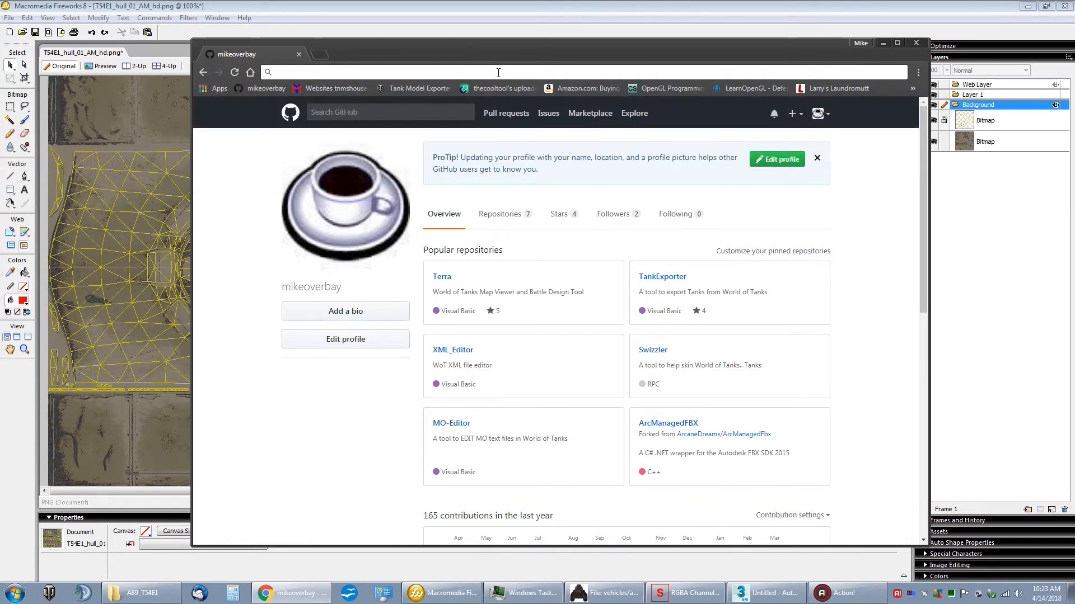
{"action": "type", "text": "fire"}
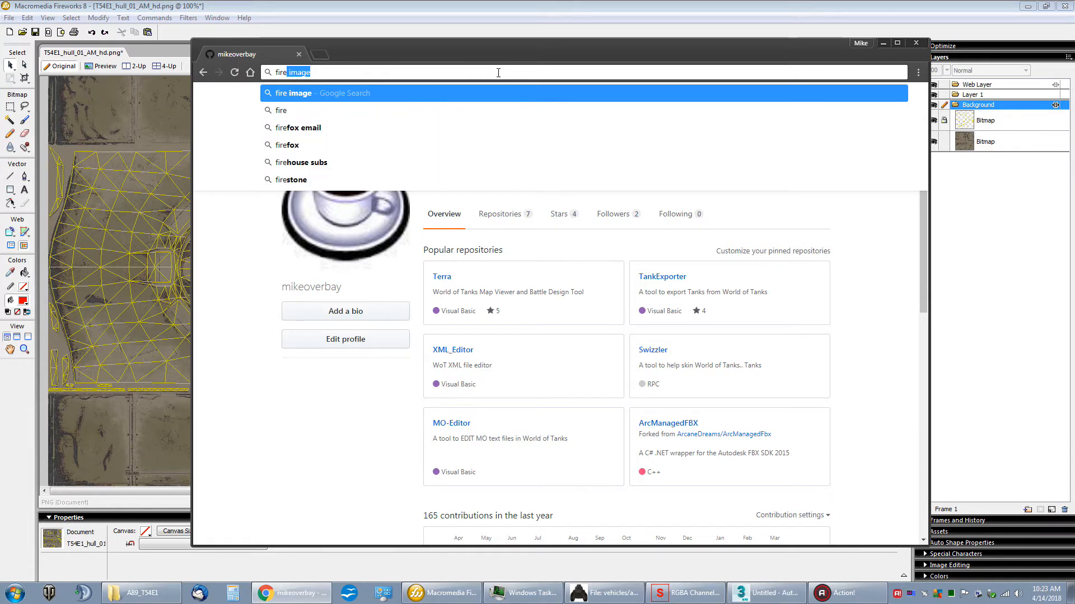
{"action": "key", "text": "Right"}
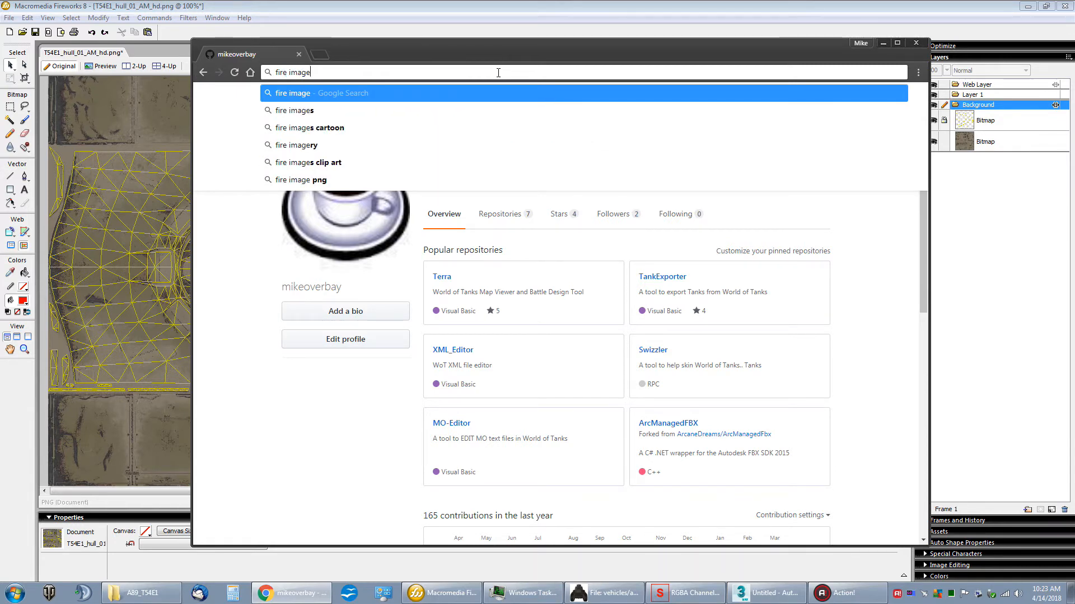
{"action": "key", "text": "Return"}
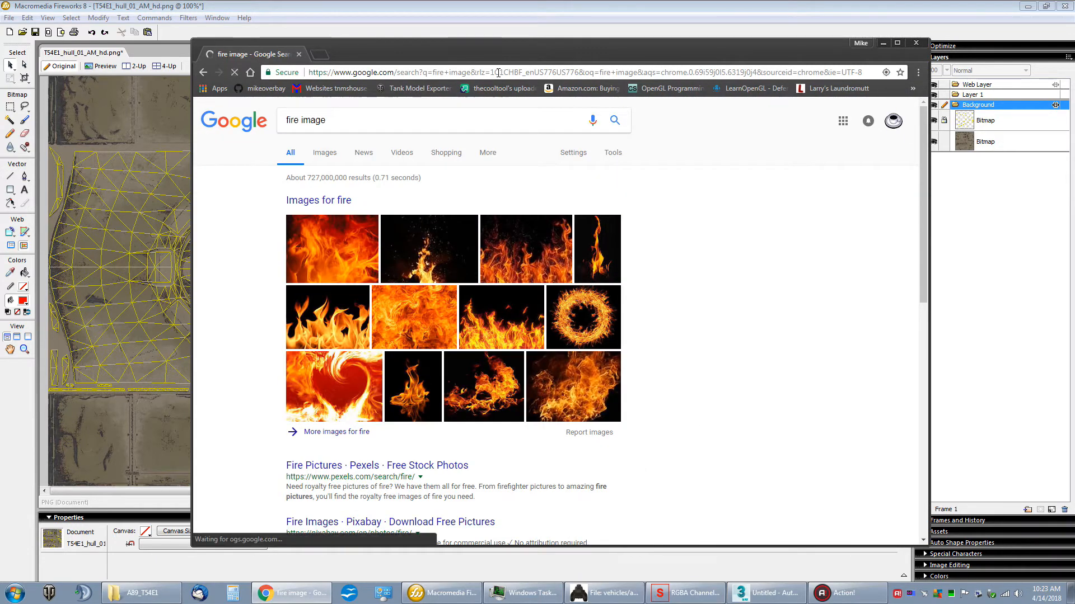
Step: Open the 1000 × 667 image of flames on a black background from the results and browse the similar fire pictures
{"action": "left_click", "coordinate": [521, 330]}
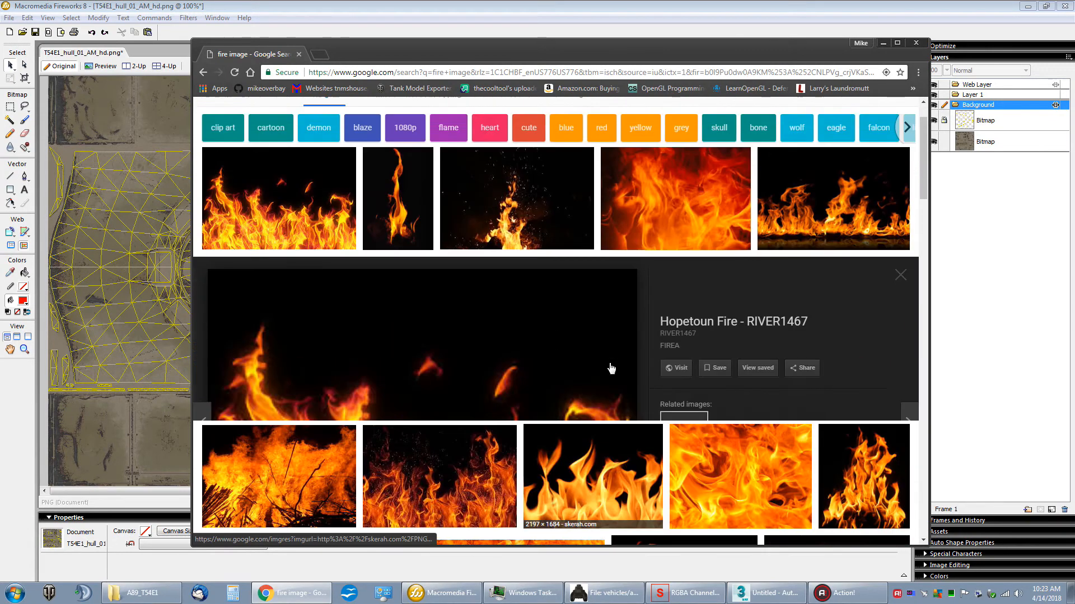
{"action": "scroll", "coordinate": [513, 359], "scroll_direction": "down", "scroll_amount": 2}
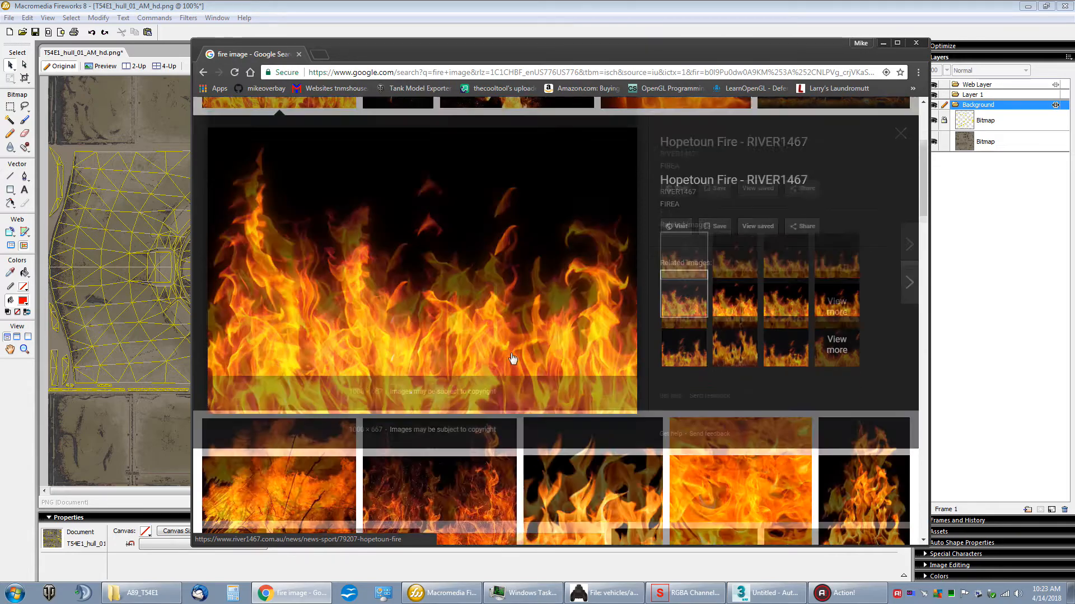
{"action": "scroll", "coordinate": [390, 374], "scroll_direction": "down", "scroll_amount": 2}
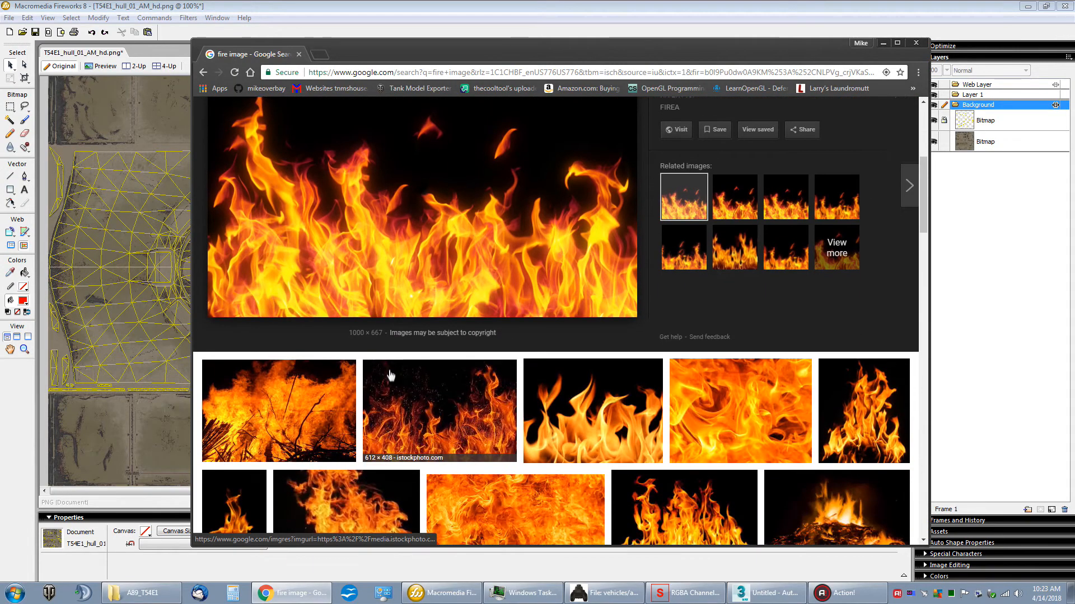
{"action": "scroll", "coordinate": [391, 381], "scroll_direction": "down", "scroll_amount": 2}
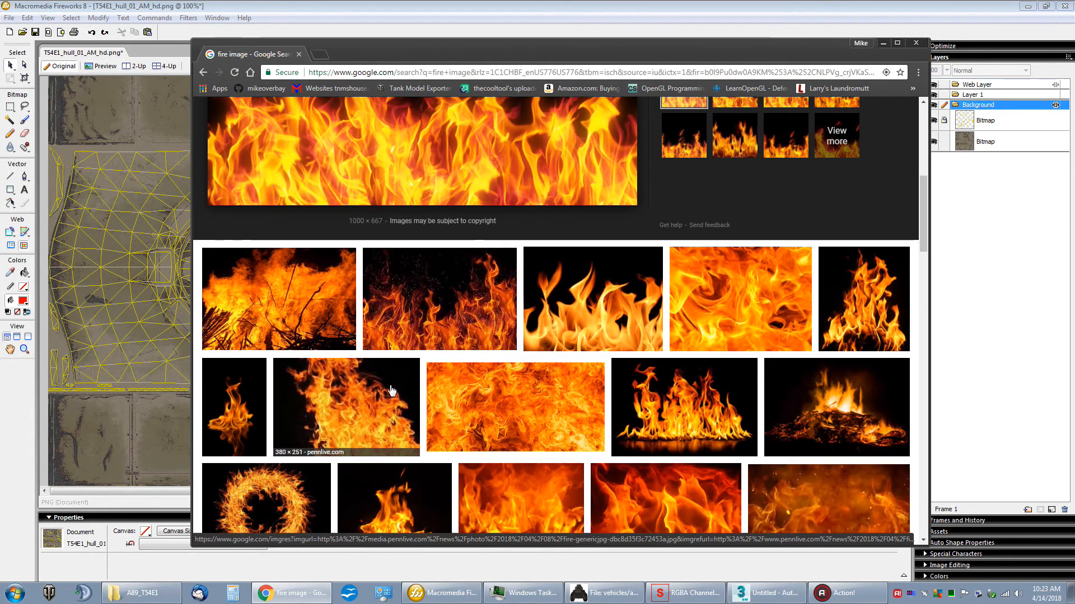
{"action": "scroll", "coordinate": [371, 390], "scroll_direction": "up", "scroll_amount": 3}
Step: Save the enlarged fire picture as FIREA.jpg in the A89_T54E1 Work Area folder and minimize Chrome
{"action": "right_click", "coordinate": [408, 341]}
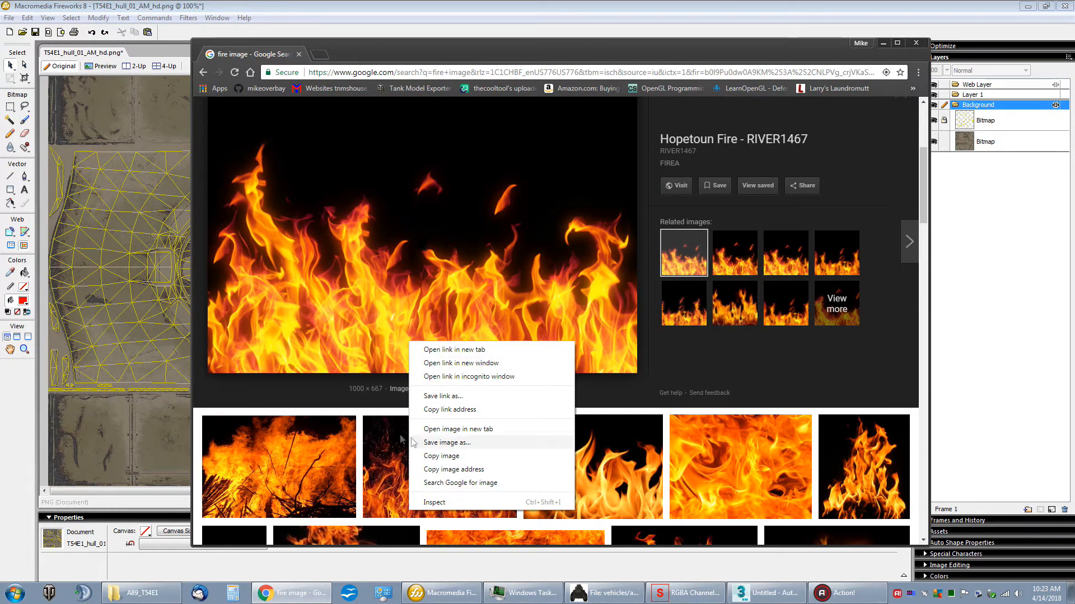
{"action": "left_click", "coordinate": [442, 443]}
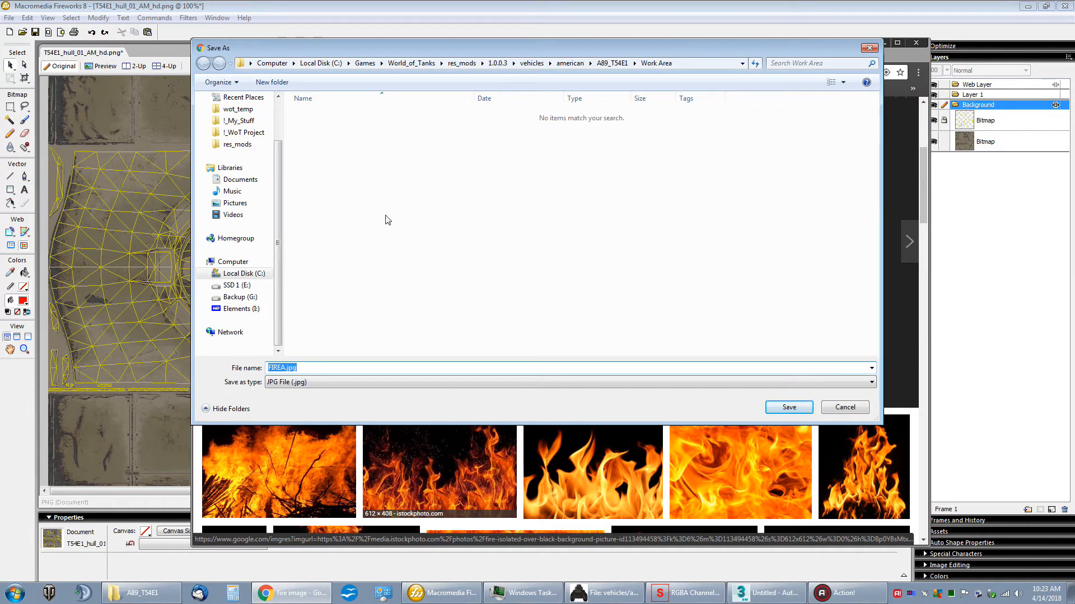
{"action": "left_click", "coordinate": [458, 64]}
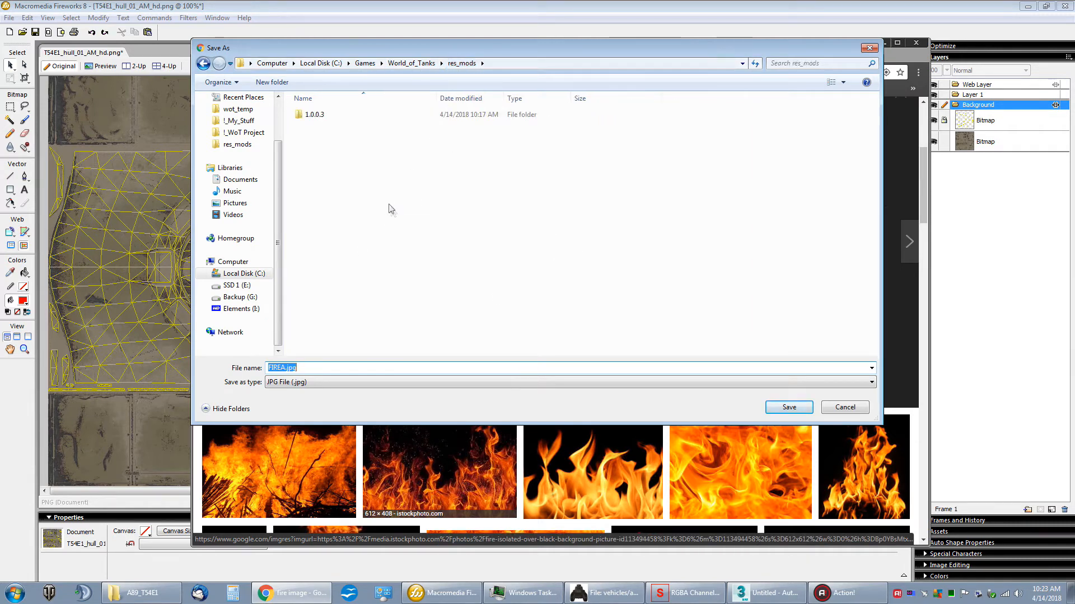
{"action": "double_click", "coordinate": [311, 114]}
{"action": "double_click", "coordinate": [311, 115]}
{"action": "double_click", "coordinate": [310, 114]}
{"action": "double_click", "coordinate": [307, 115]}
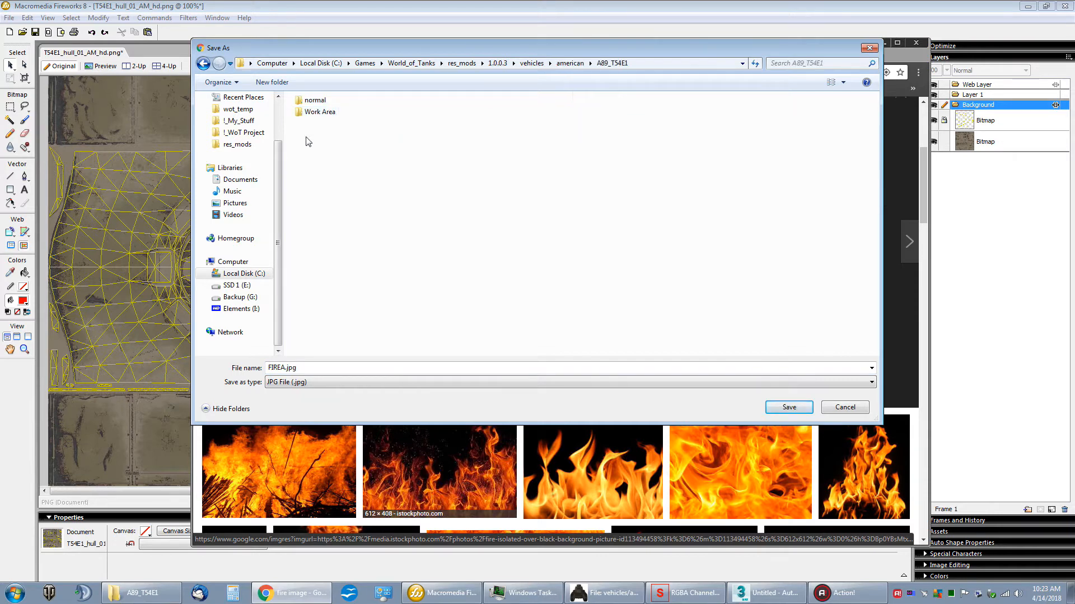
{"action": "double_click", "coordinate": [312, 118]}
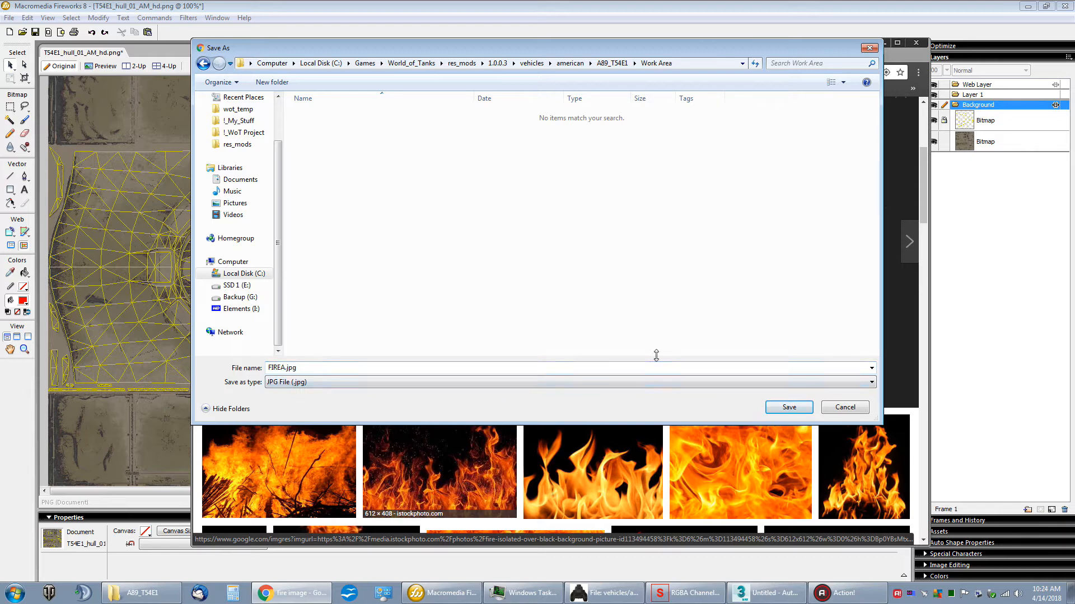
{"action": "left_click", "coordinate": [789, 407]}
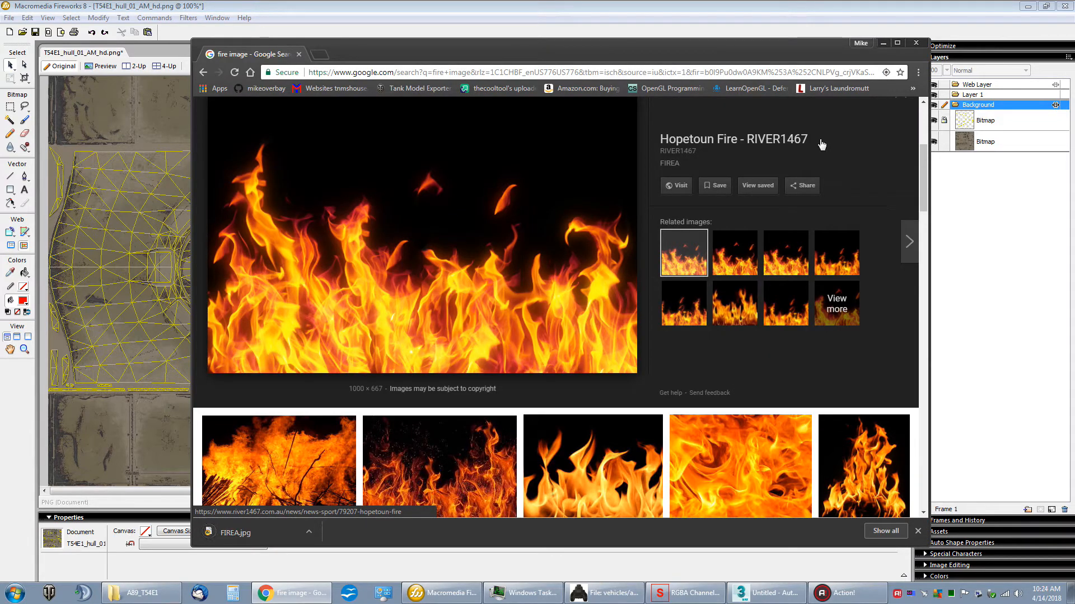
{"action": "left_click", "coordinate": [884, 44]}
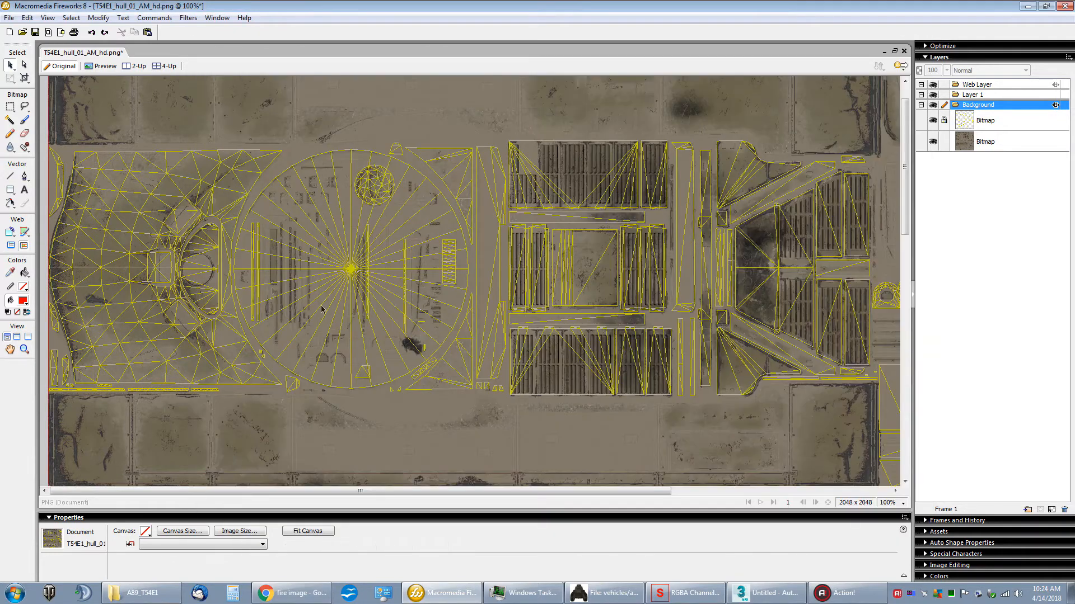
Step: Try importing FIREA.jpg over the upper hull area of the texture, and delete the placed bitmap
{"action": "left_click", "coordinate": [9, 19]}
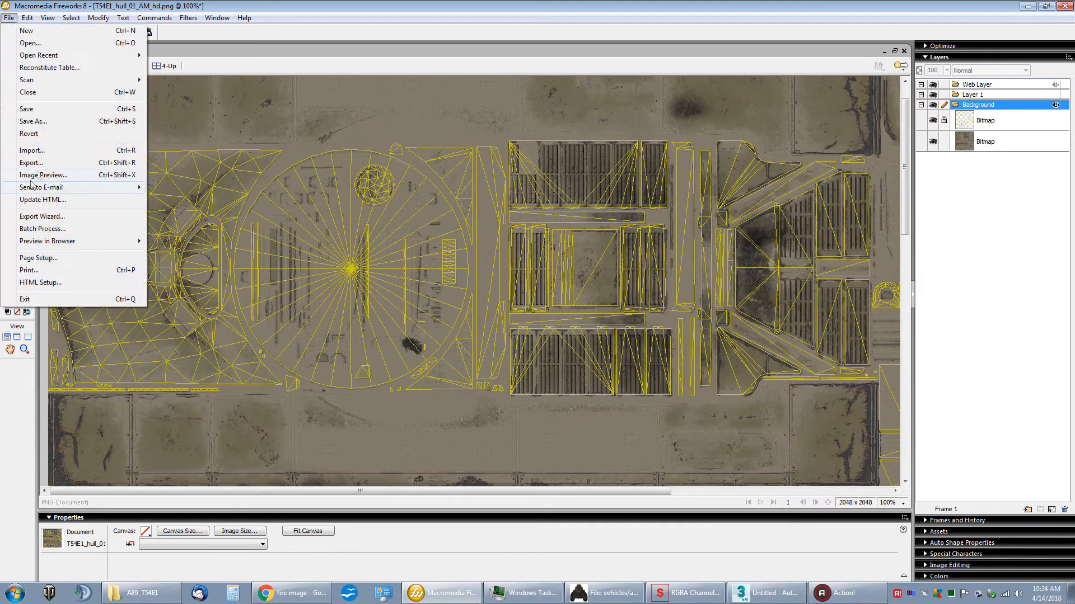
{"action": "left_click", "coordinate": [30, 151]}
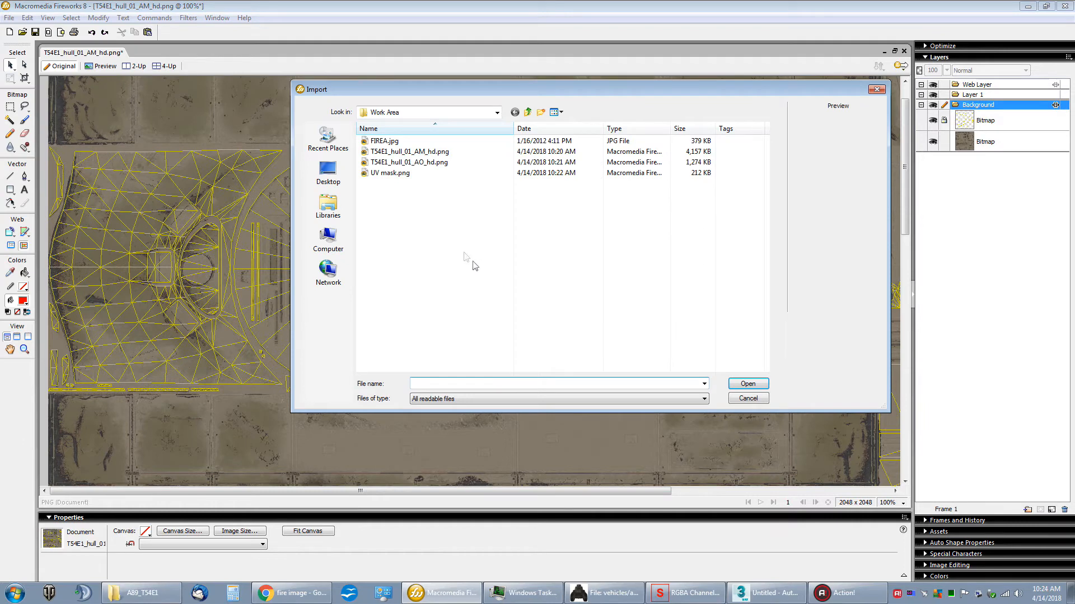
{"action": "double_click", "coordinate": [384, 141]}
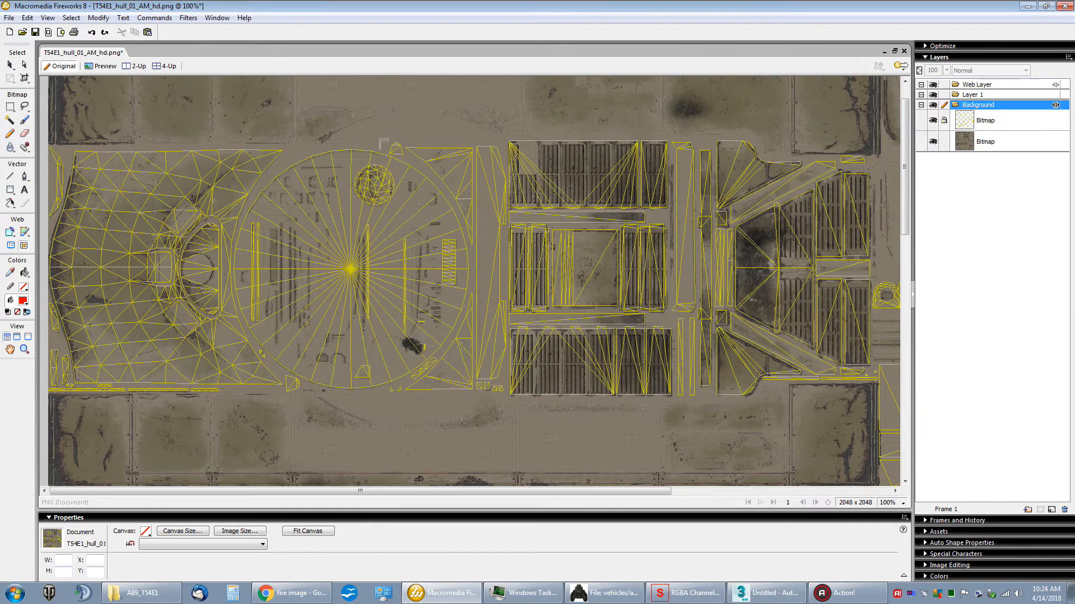
{"action": "left_click", "coordinate": [232, 148]}
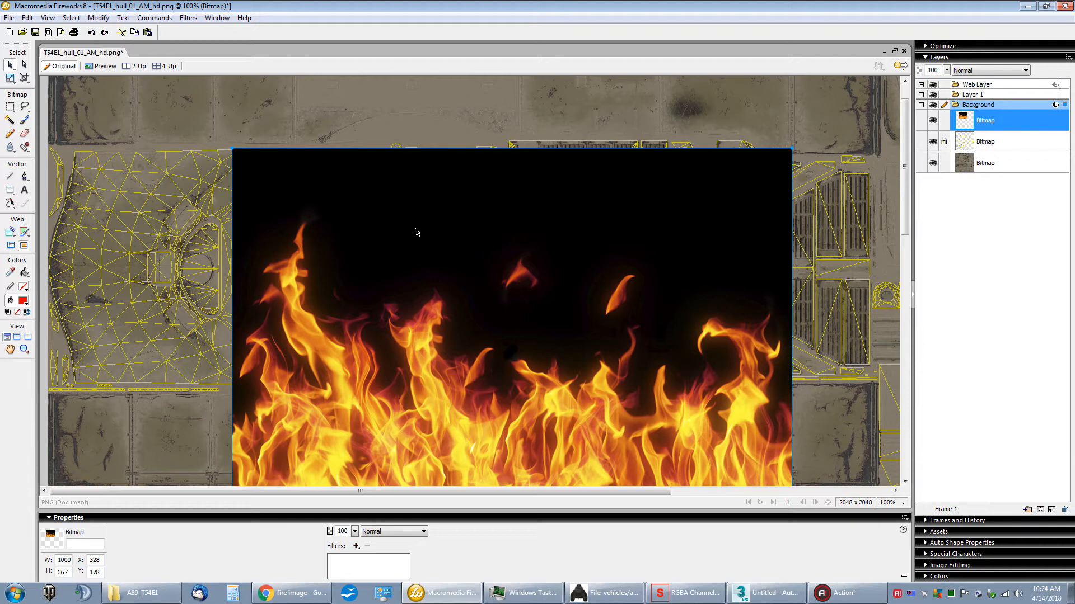
{"action": "key", "text": "Delete"}
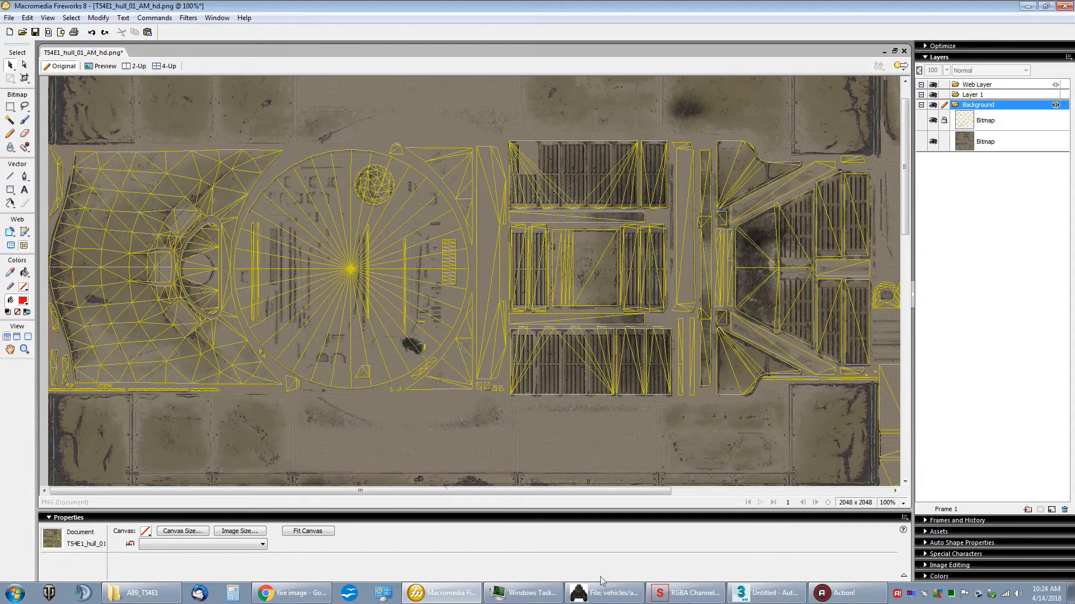
Step: Switch to RGBA Channel Swizzler and open FIREA.jpg from the Work Area folder
{"action": "left_click", "coordinate": [692, 593]}
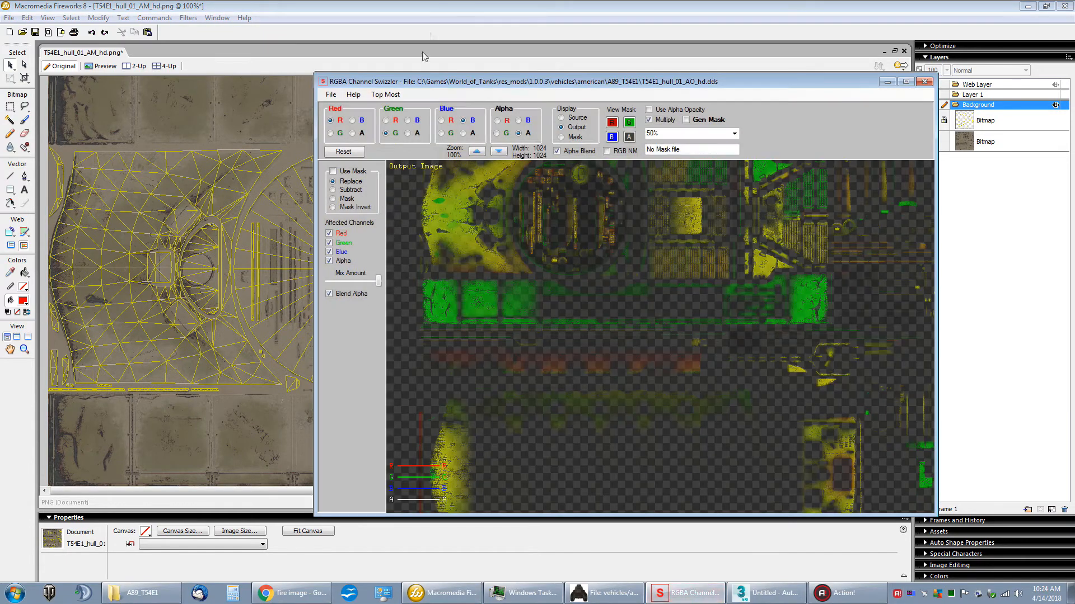
{"action": "left_click_drag", "start_coordinate": [429, 81], "coordinate": [360, 39]}
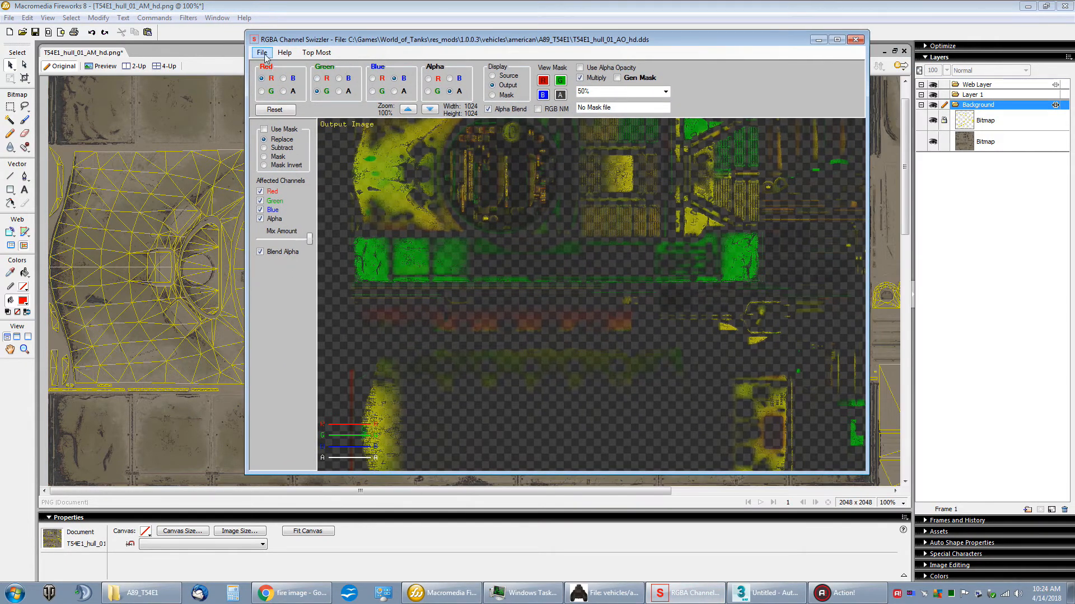
{"action": "left_click", "coordinate": [331, 94]}
{"action": "left_click", "coordinate": [298, 76]}
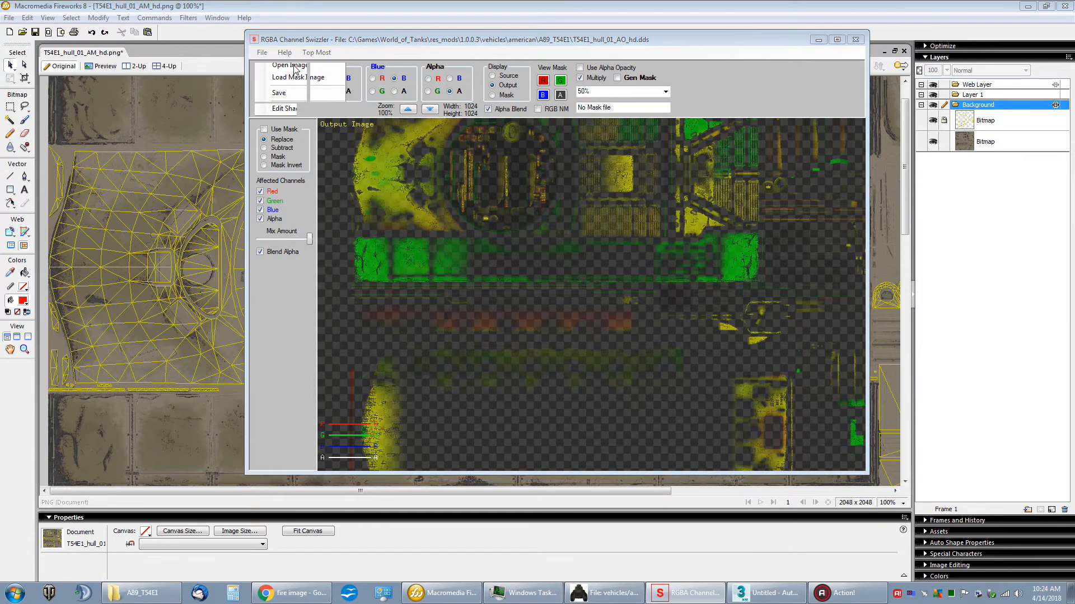
{"action": "left_click", "coordinate": [757, 347]}
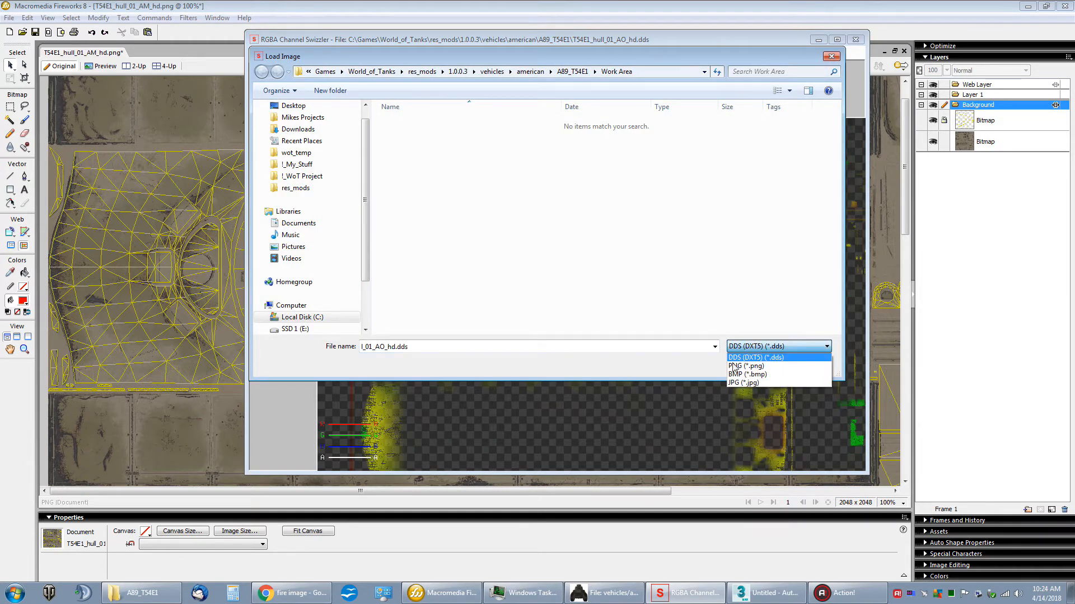
{"action": "left_click", "coordinate": [746, 386]}
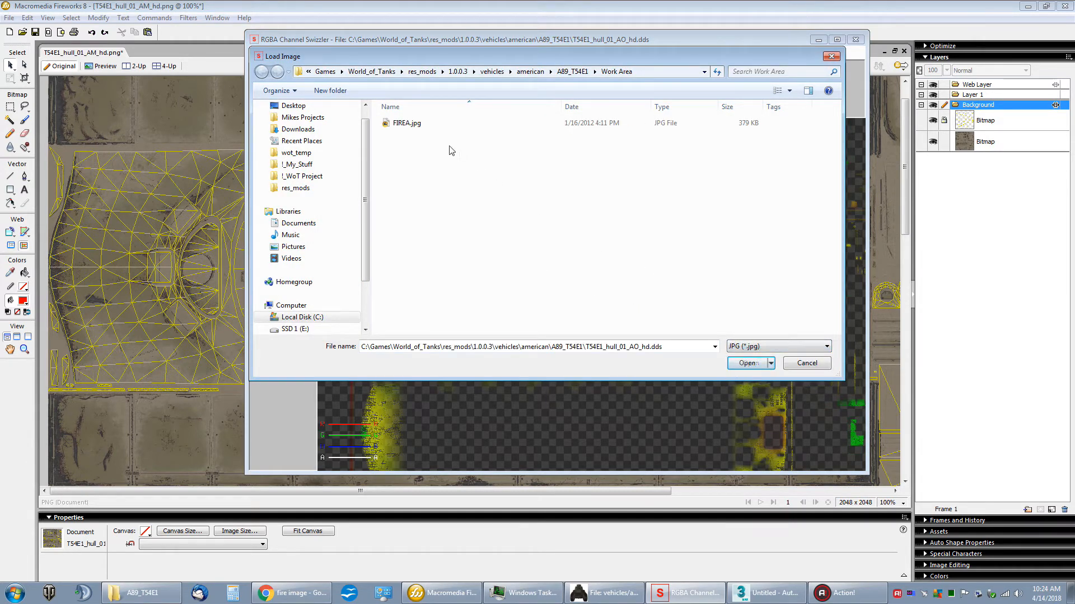
{"action": "double_click", "coordinate": [387, 124]}
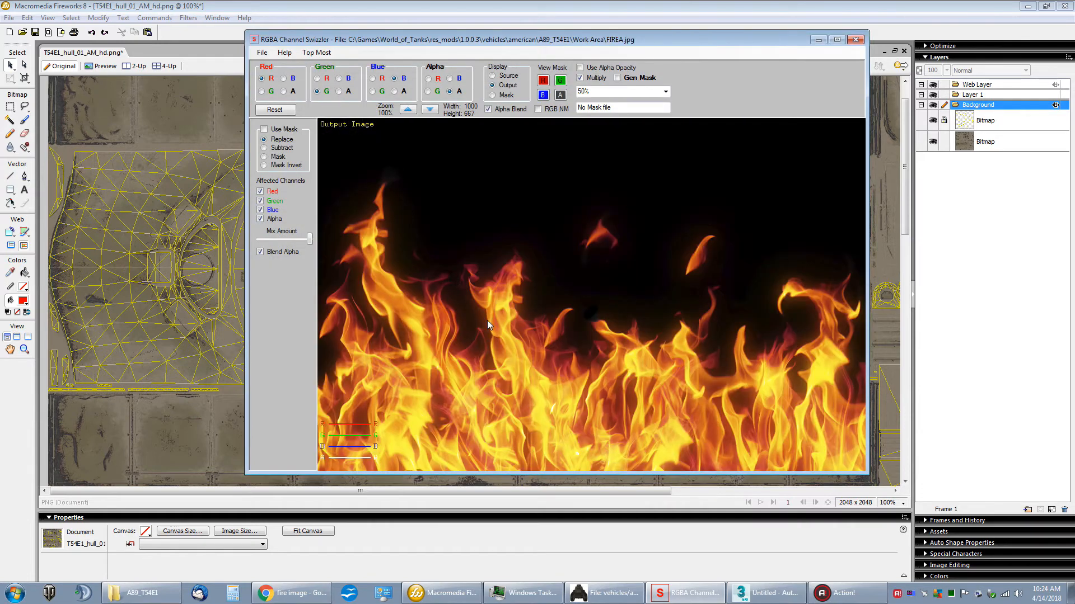
Step: Enable Gen Mask to turn the fire image's black background transparent, comparing the output with Alpha Blend off and on
{"action": "left_click", "coordinate": [645, 79]}
{"action": "mouse_move", "coordinate": [612, 377]}
{"action": "left_mouse_down"}
{"action": "mouse_move", "coordinate": [492, 268]}
{"action": "mouse_move", "coordinate": [667, 390]}
{"action": "mouse_move", "coordinate": [619, 375]}
{"action": "left_mouse_up"}
{"action": "left_click_drag", "start_coordinate": [637, 315], "coordinate": [655, 222]}
{"action": "left_click", "coordinate": [502, 114]}
{"action": "left_click_drag", "start_coordinate": [647, 139], "coordinate": [519, 170]}
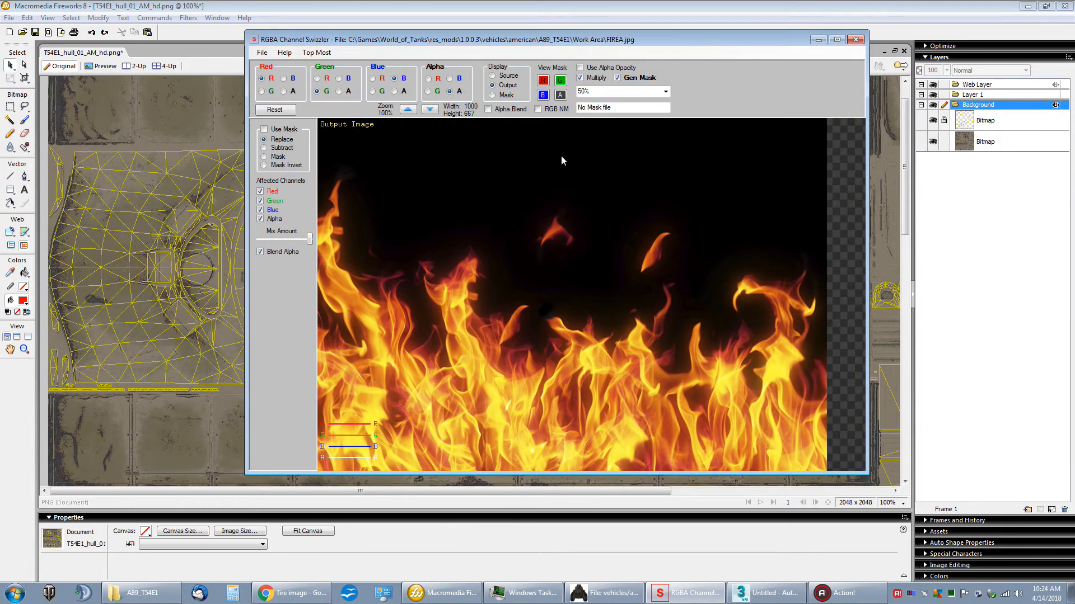
{"action": "left_click", "coordinate": [509, 111]}
{"action": "left_click_drag", "start_coordinate": [492, 168], "coordinate": [558, 163]}
{"action": "left_click_drag", "start_coordinate": [563, 142], "coordinate": [561, 142]}
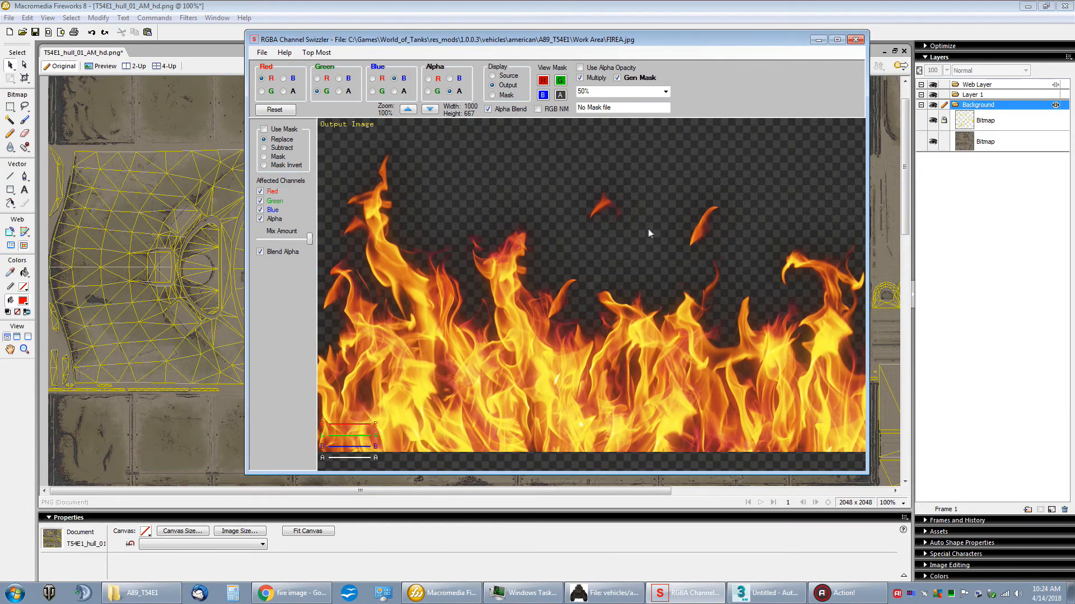
{"action": "mouse_move", "coordinate": [648, 231]}
{"action": "left_mouse_down"}
{"action": "mouse_move", "coordinate": [524, 206]}
{"action": "mouse_move", "coordinate": [679, 277]}
{"action": "mouse_move", "coordinate": [653, 215]}
{"action": "left_mouse_up"}
Step: Save the masked fire image in PNG format as FIREA.png in the Work Area folder
{"action": "left_click", "coordinate": [262, 52]}
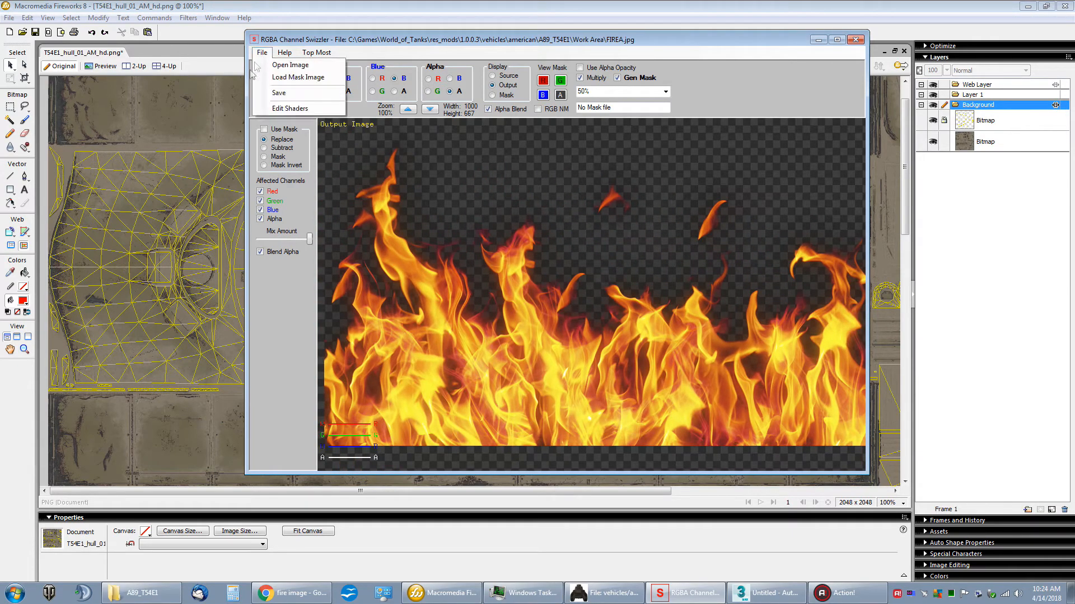
{"action": "left_click", "coordinate": [290, 93]}
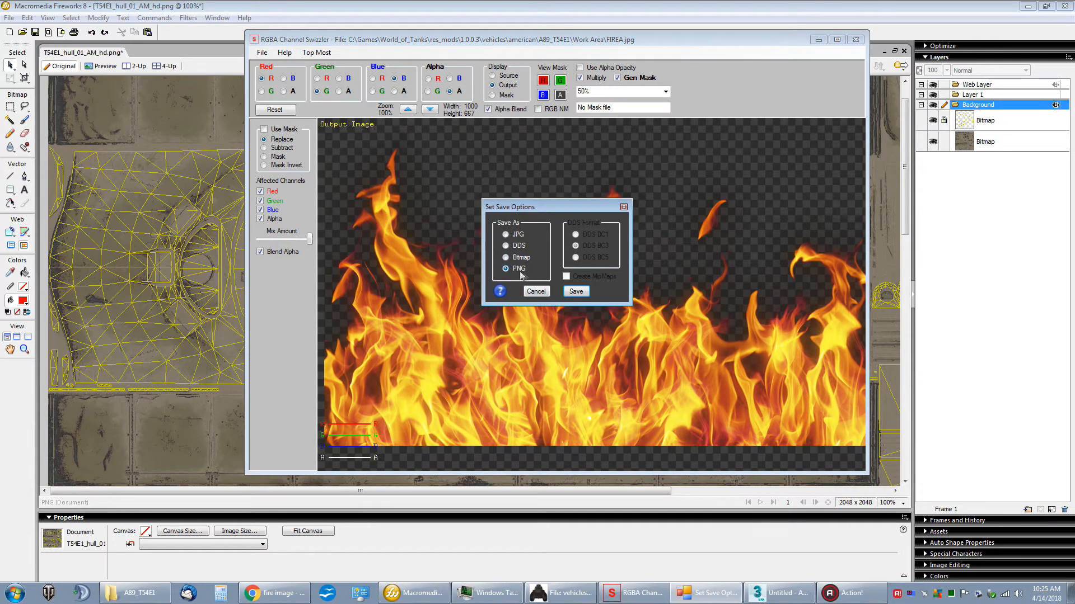
{"action": "left_click", "coordinate": [576, 291]}
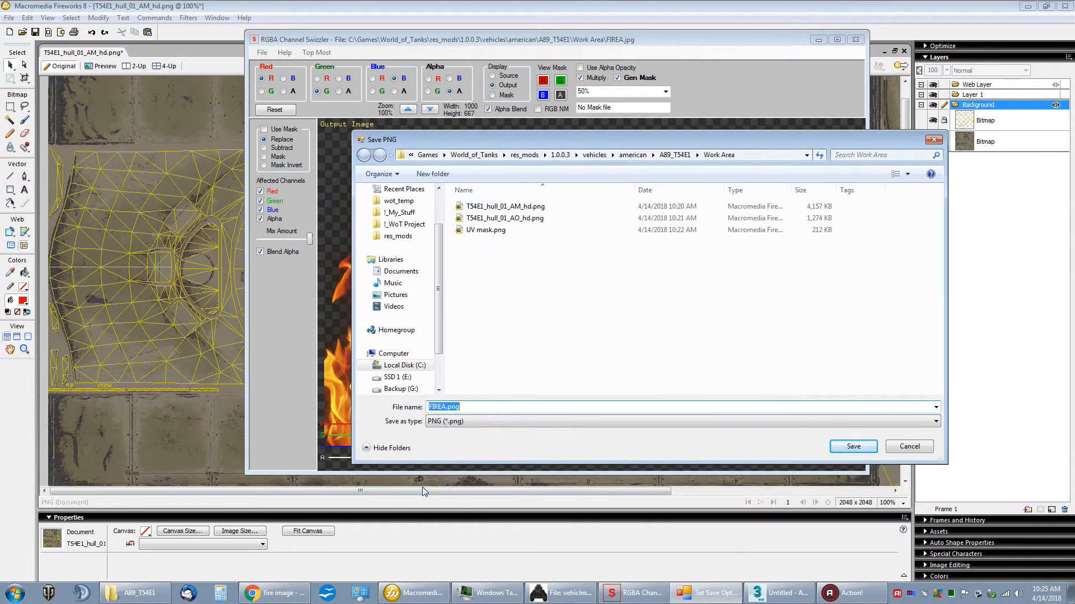
{"action": "left_click", "coordinate": [853, 446]}
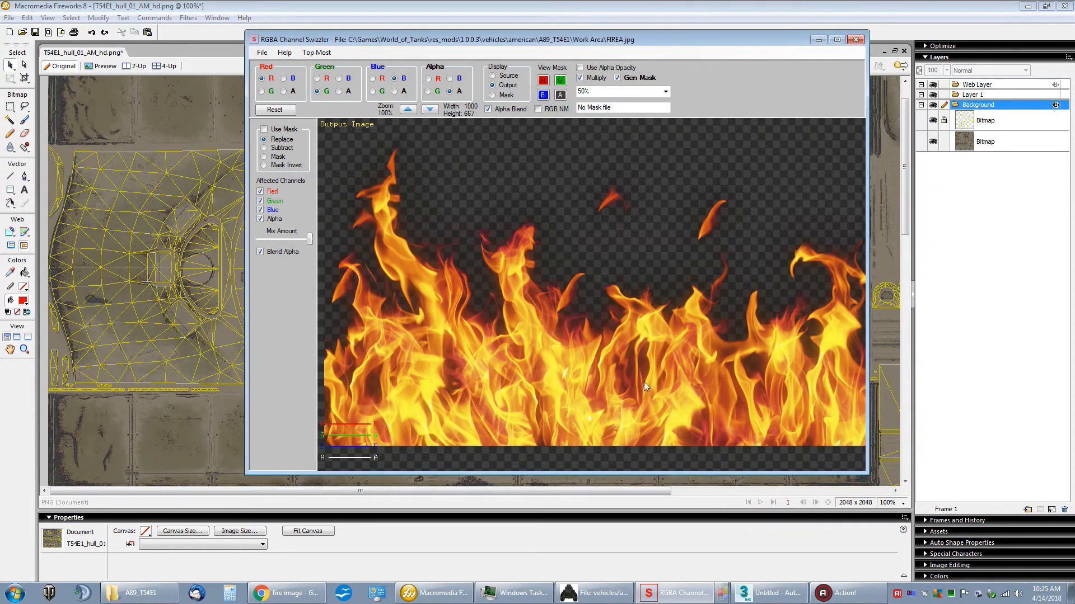
Step: Turn off Gen Mask, return to Fireworks and import FIREA.png from the Work Area folder onto the hull texture
{"action": "left_click", "coordinate": [617, 77]}
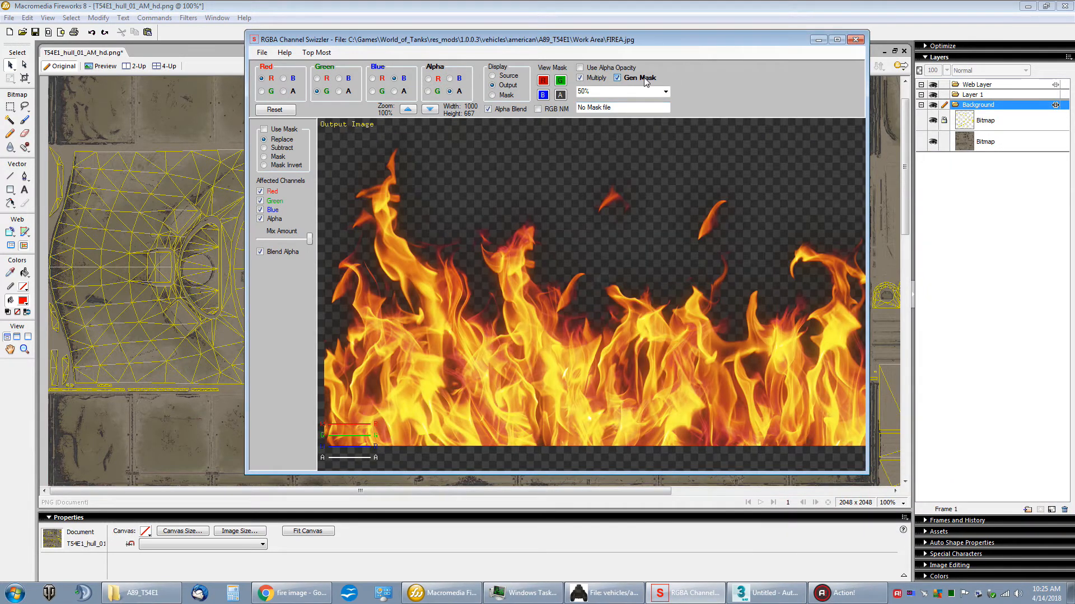
{"action": "left_click", "coordinate": [818, 40]}
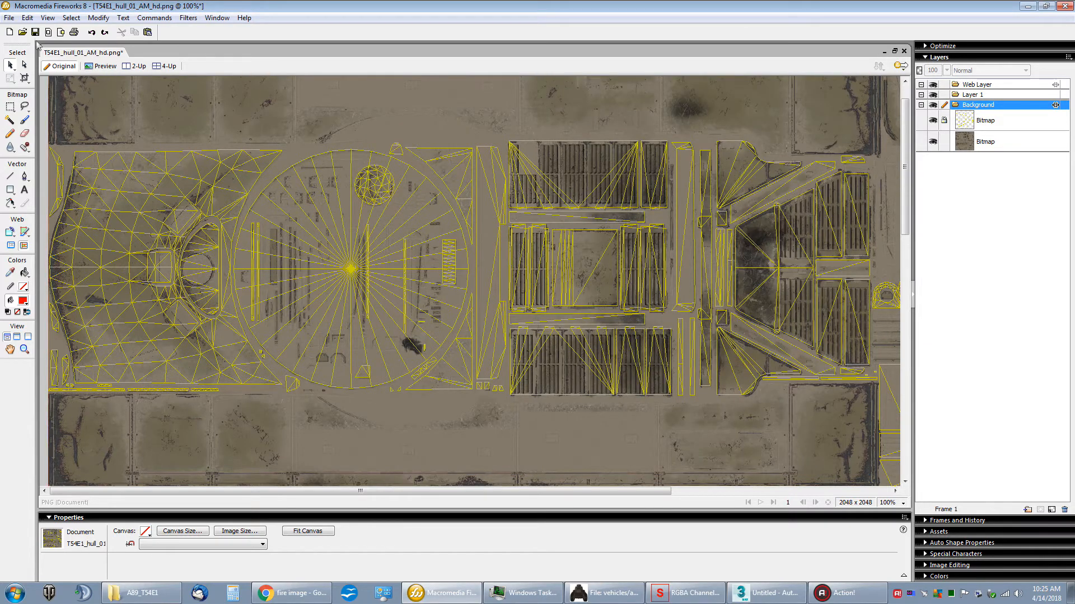
{"action": "left_click", "coordinate": [9, 17]}
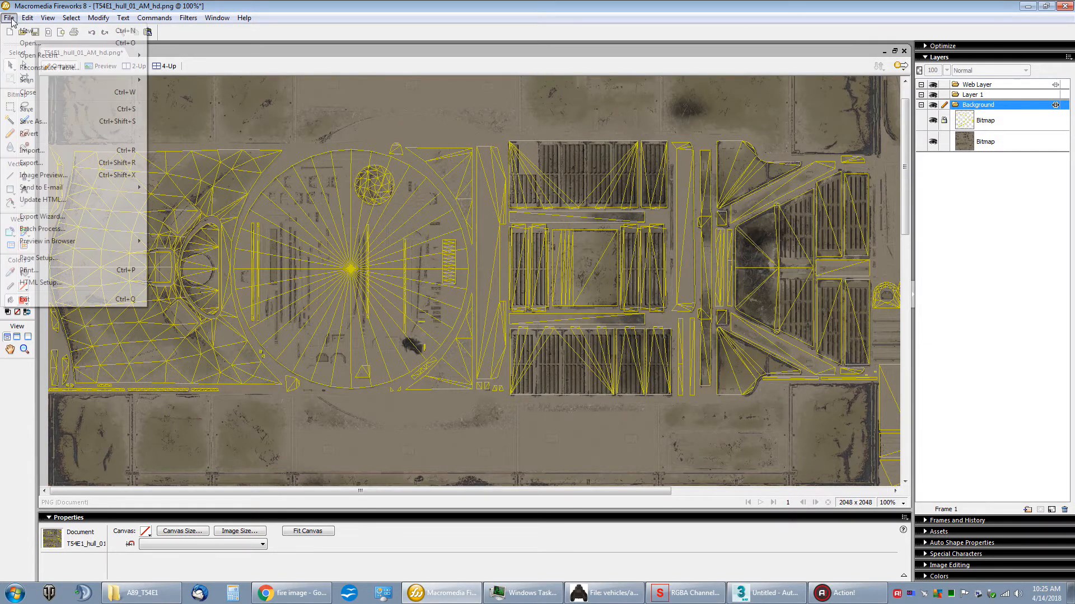
{"action": "left_click", "coordinate": [34, 149]}
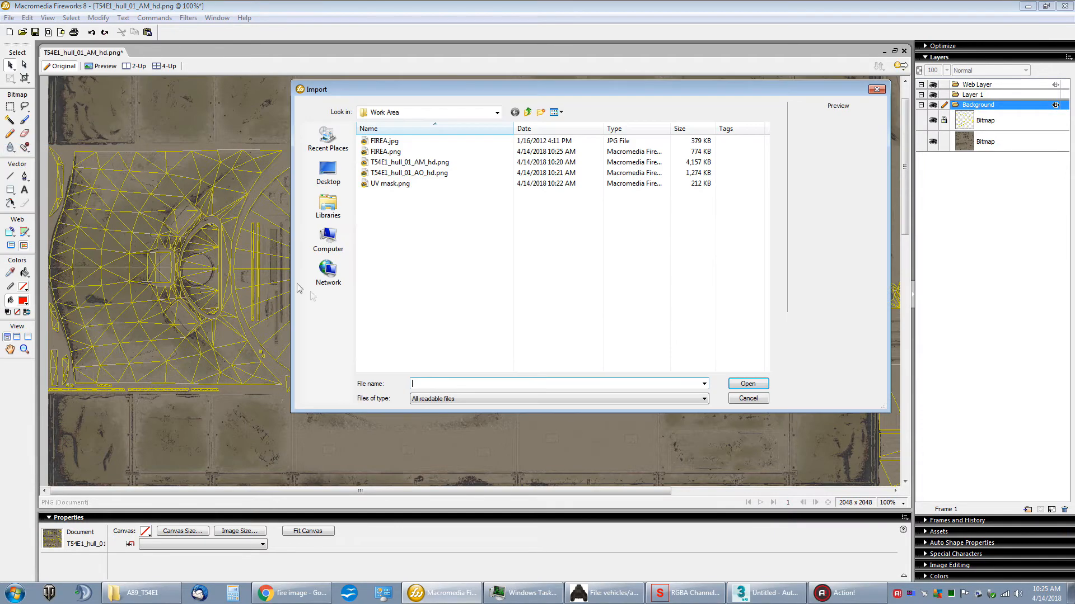
{"action": "left_click", "coordinate": [386, 152]}
{"action": "double_click", "coordinate": [386, 151]}
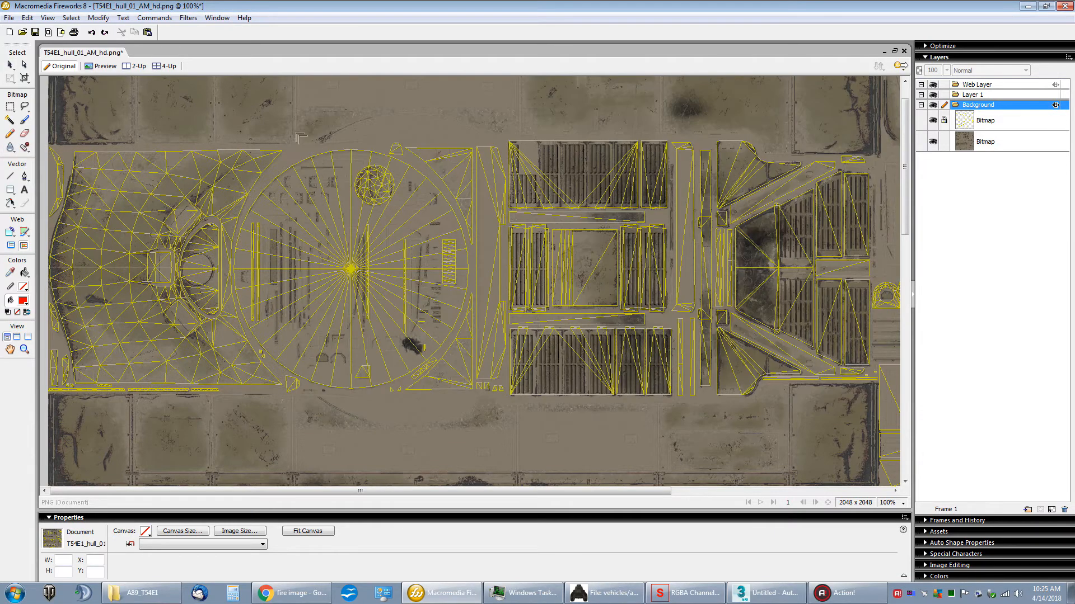
{"action": "left_click", "coordinate": [288, 187]}
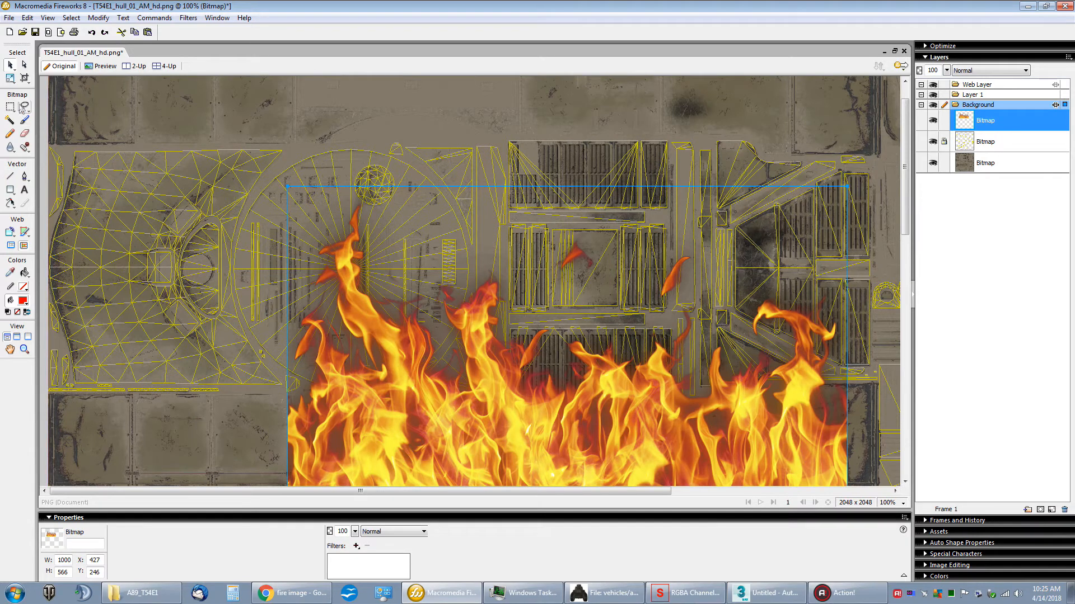
Step: Scale the fire bitmap down to about 515 × 292 pixels and rotate it 90° clockwise
{"action": "left_click", "coordinate": [10, 79]}
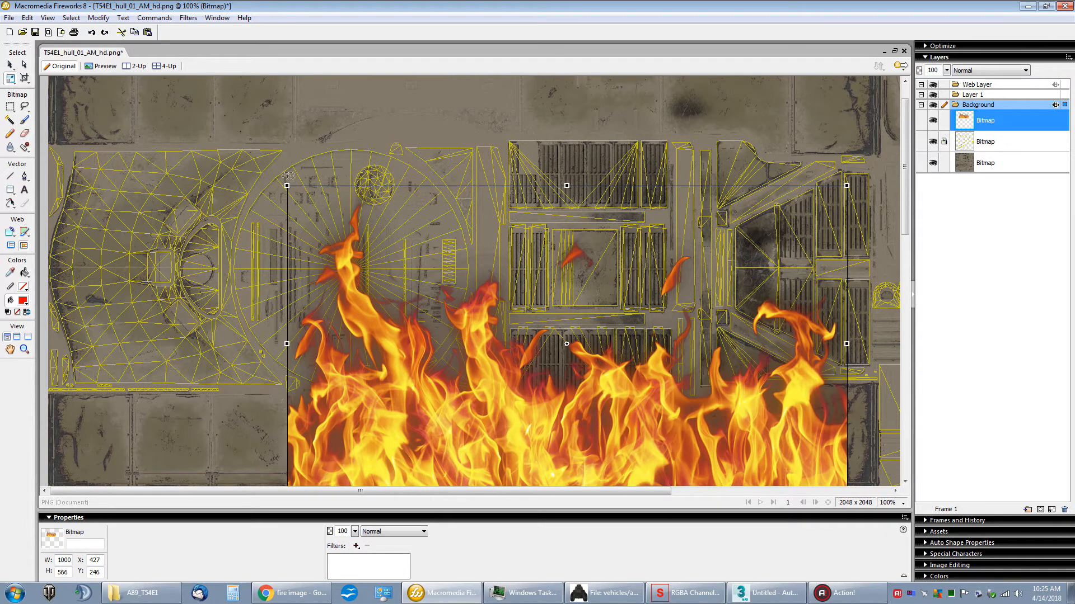
{"action": "left_click_drag", "start_coordinate": [285, 185], "coordinate": [488, 300]}
{"action": "left_click_drag", "start_coordinate": [582, 358], "coordinate": [306, 193]}
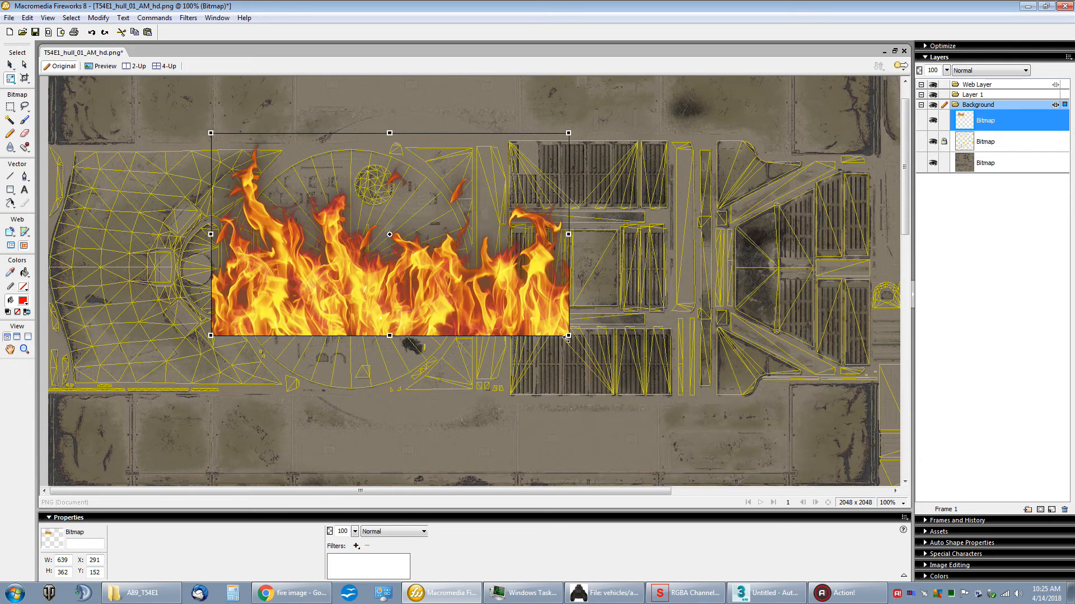
{"action": "left_click_drag", "start_coordinate": [569, 336], "coordinate": [498, 296]}
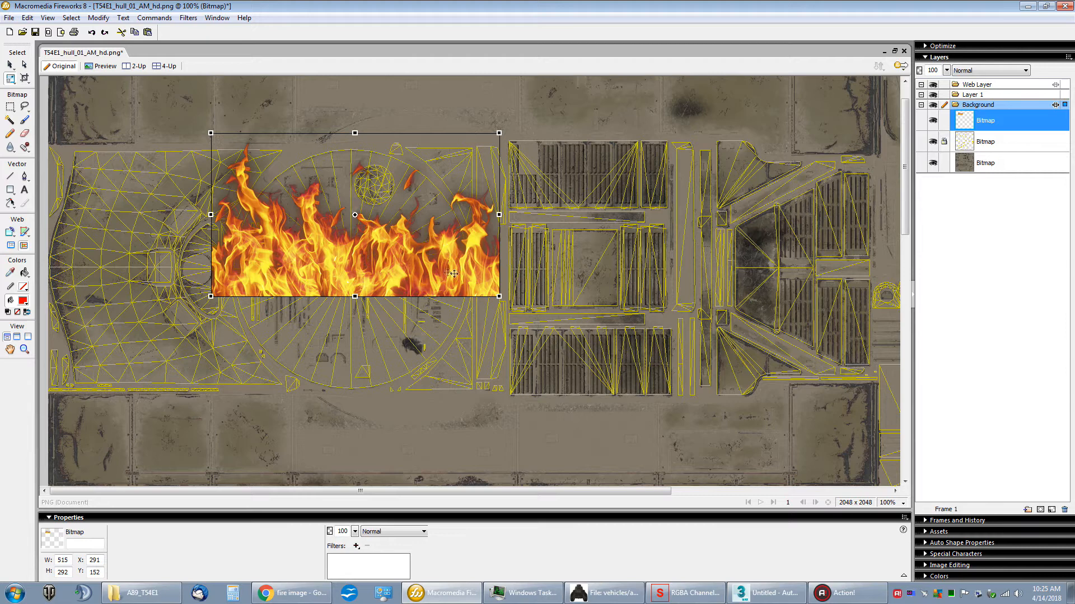
{"action": "left_click_drag", "start_coordinate": [534, 257], "coordinate": [314, 363]}
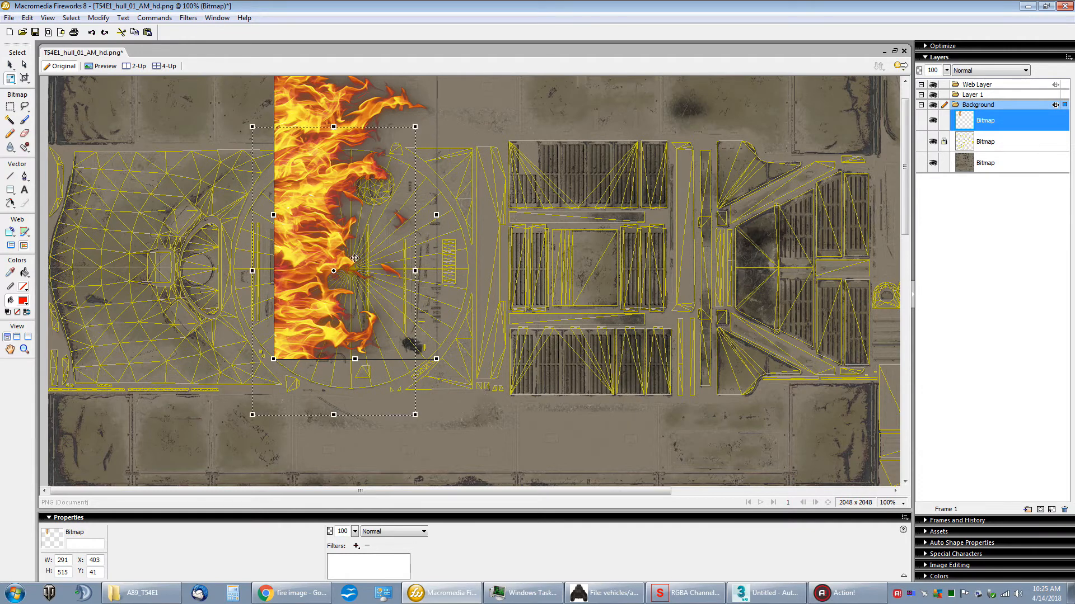
Step: Move the rotated fire over the front hull's UV area and shorten it to about 417 pixels high to fit
{"action": "left_click_drag", "start_coordinate": [384, 185], "coordinate": [338, 299]}
{"action": "left_click_drag", "start_coordinate": [309, 184], "coordinate": [309, 318]}
{"action": "left_click_drag", "start_coordinate": [326, 363], "coordinate": [148, 195]}
{"action": "left_click_drag", "start_coordinate": [130, 308], "coordinate": [120, 385]}
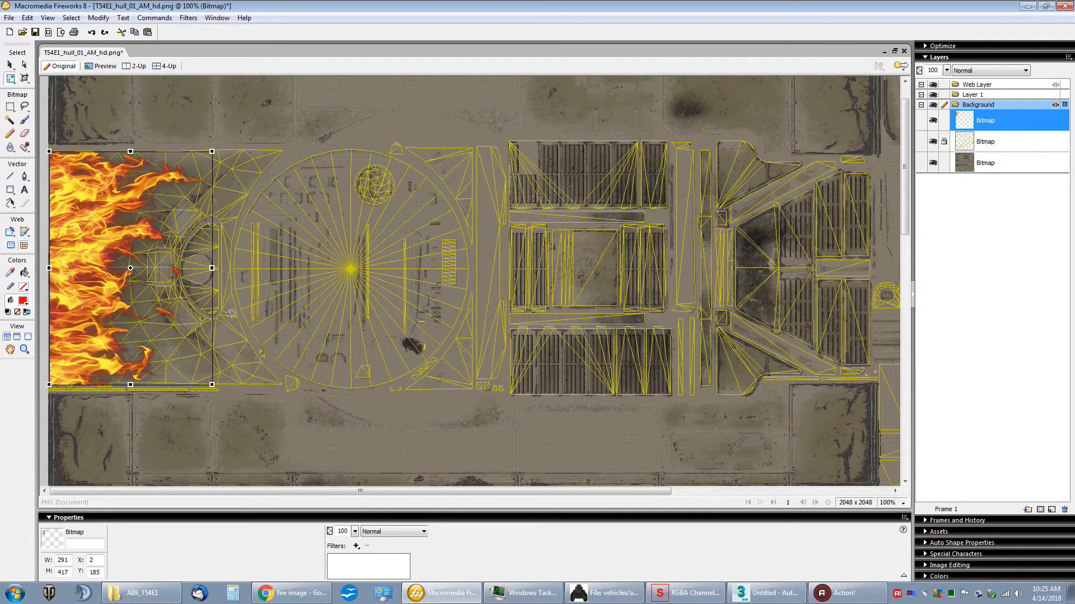
Step: Stretch the fire bitmap to about 366 × 424 pixels so it covers the front hull's UV area
{"action": "left_click_drag", "start_coordinate": [211, 268], "coordinate": [224, 268]}
{"action": "left_click_drag", "start_coordinate": [904, 233], "coordinate": [894, 384]}
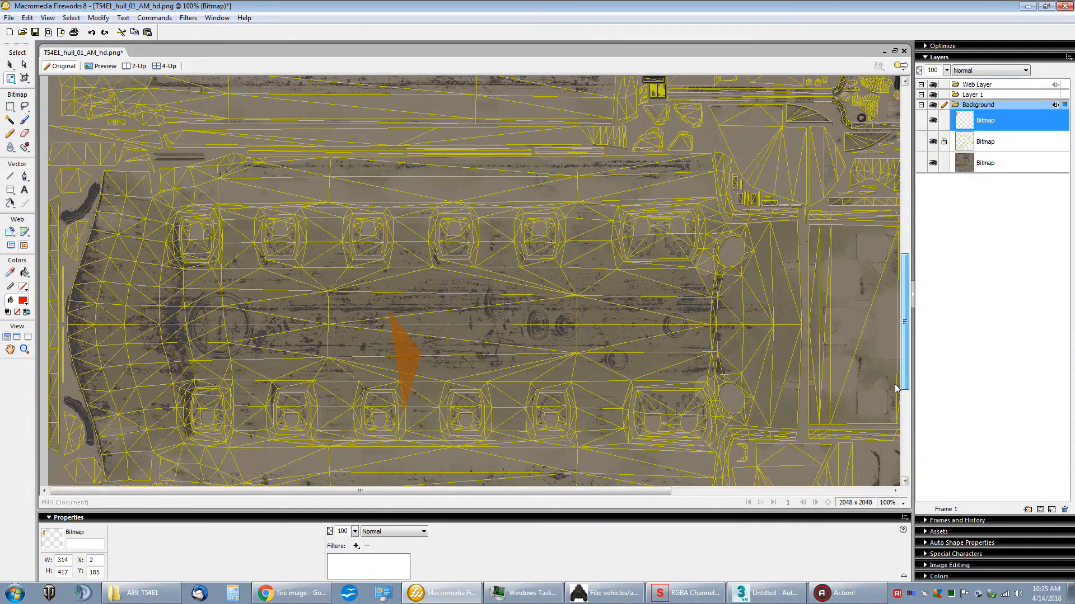
{"action": "left_click_drag", "start_coordinate": [895, 387], "coordinate": [922, 218]}
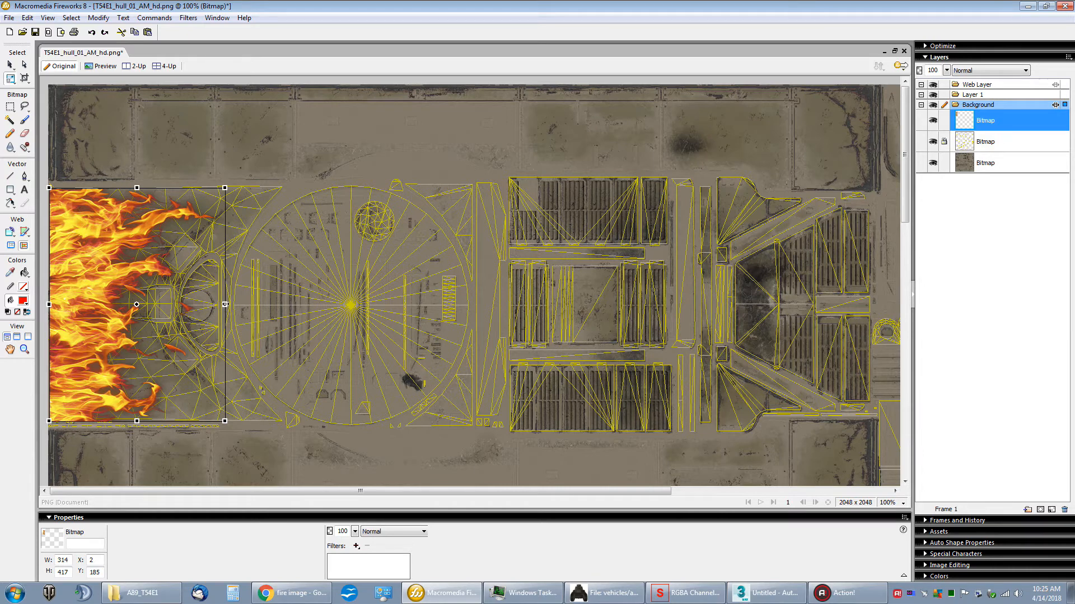
{"action": "left_click_drag", "start_coordinate": [225, 304], "coordinate": [253, 304]}
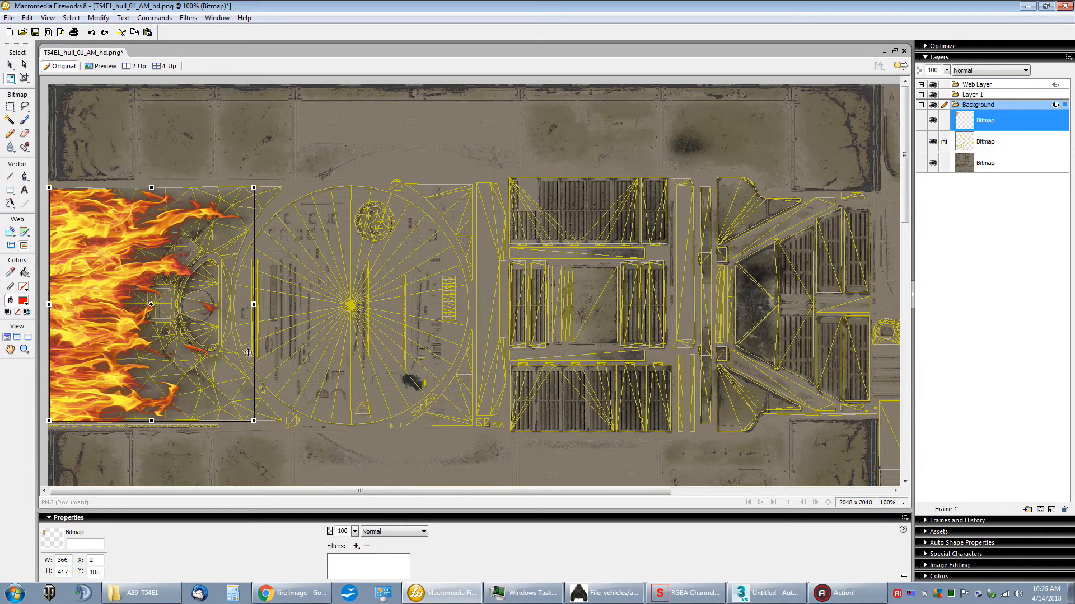
{"action": "left_click_drag", "start_coordinate": [151, 188], "coordinate": [150, 185]}
{"action": "left_click_drag", "start_coordinate": [147, 424], "coordinate": [151, 423]}
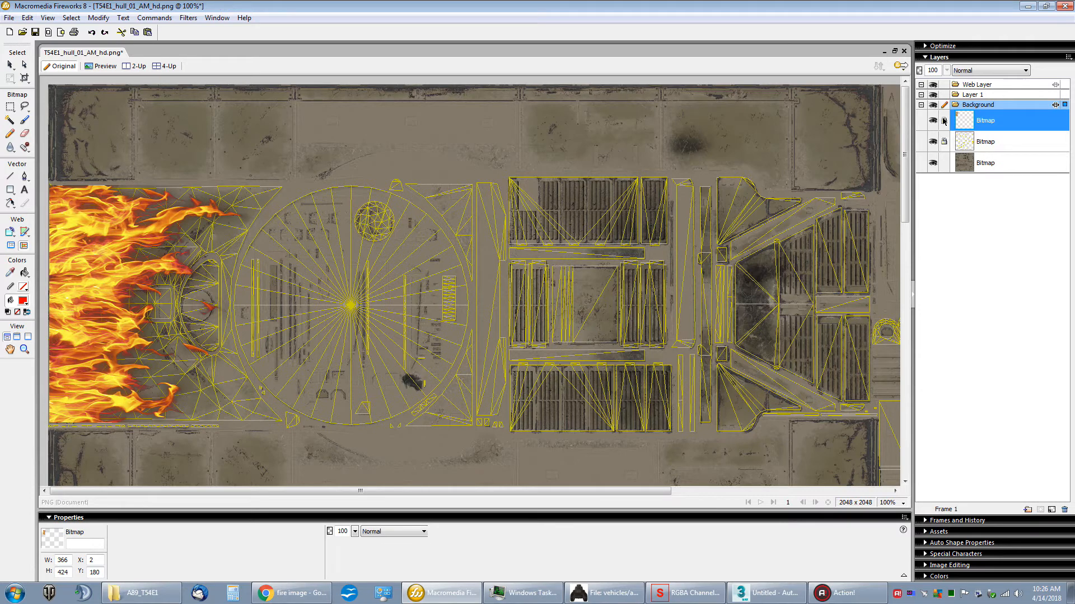
Step: Hide the UV mask bitmap and save the hull texture with the fire on it
{"action": "left_click", "coordinate": [944, 121]}
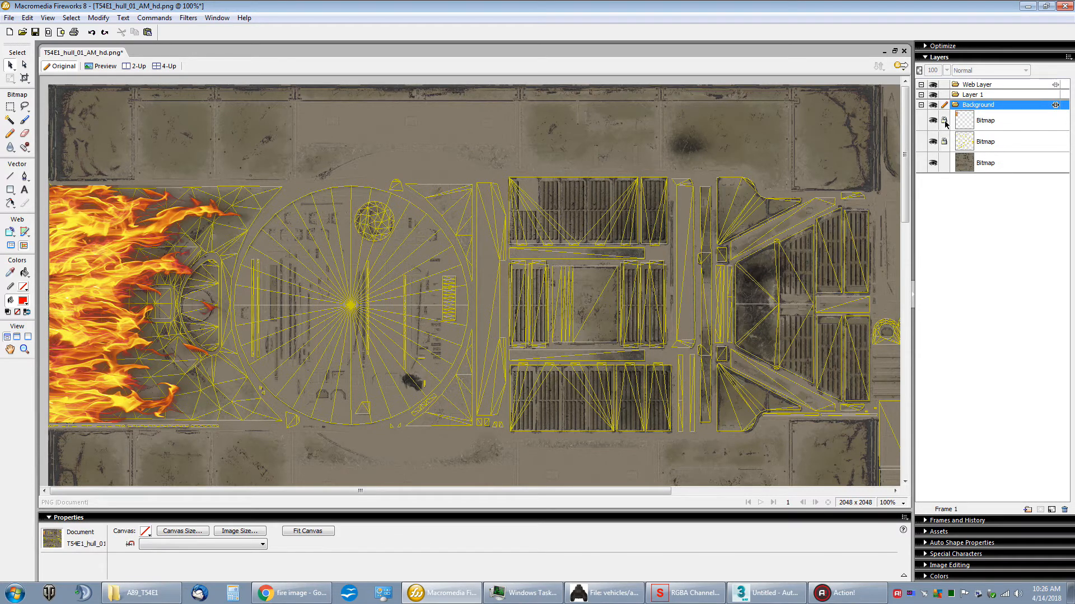
{"action": "left_click", "coordinate": [945, 121]}
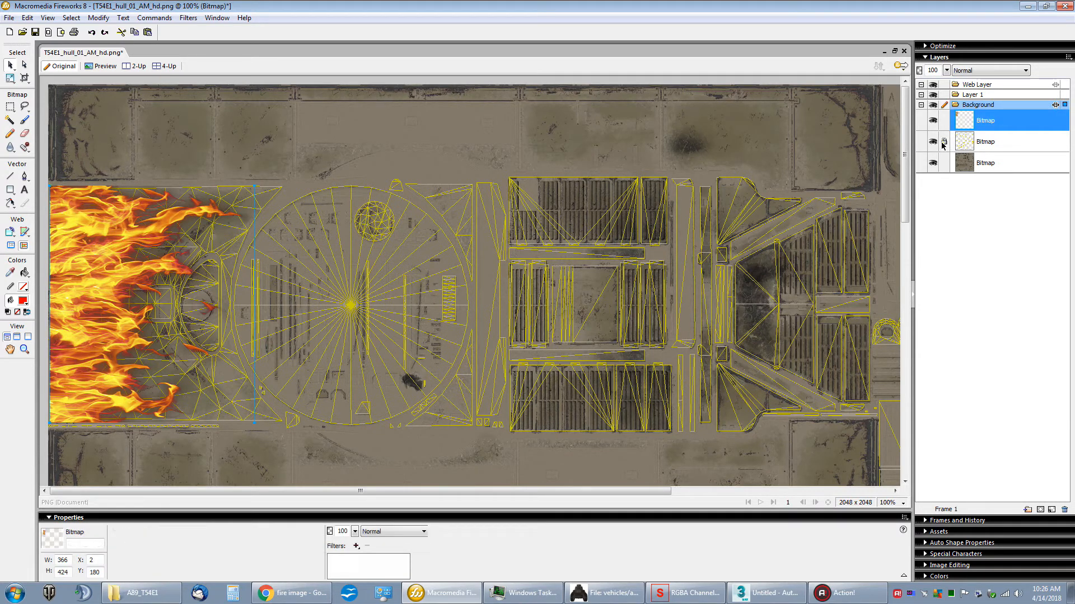
{"action": "left_click", "coordinate": [933, 142]}
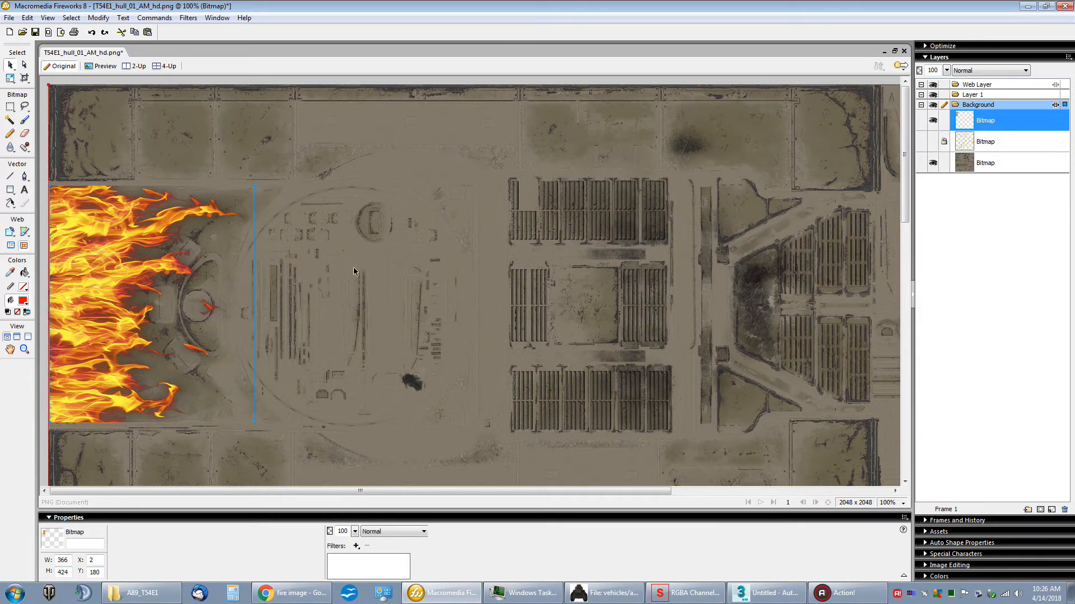
{"action": "left_click", "coordinate": [9, 18]}
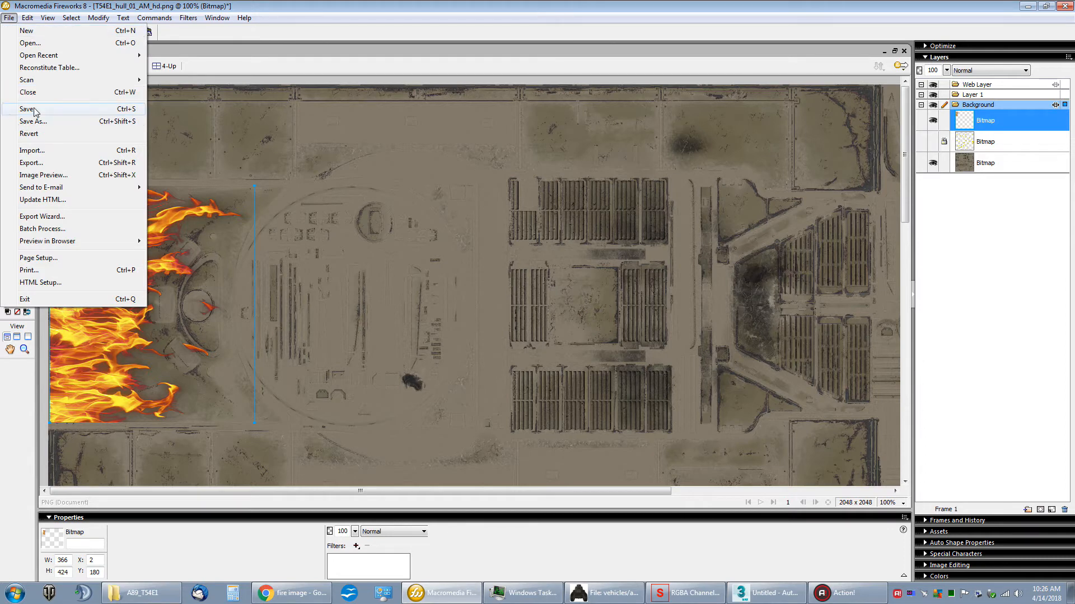
{"action": "left_click", "coordinate": [17, 109]}
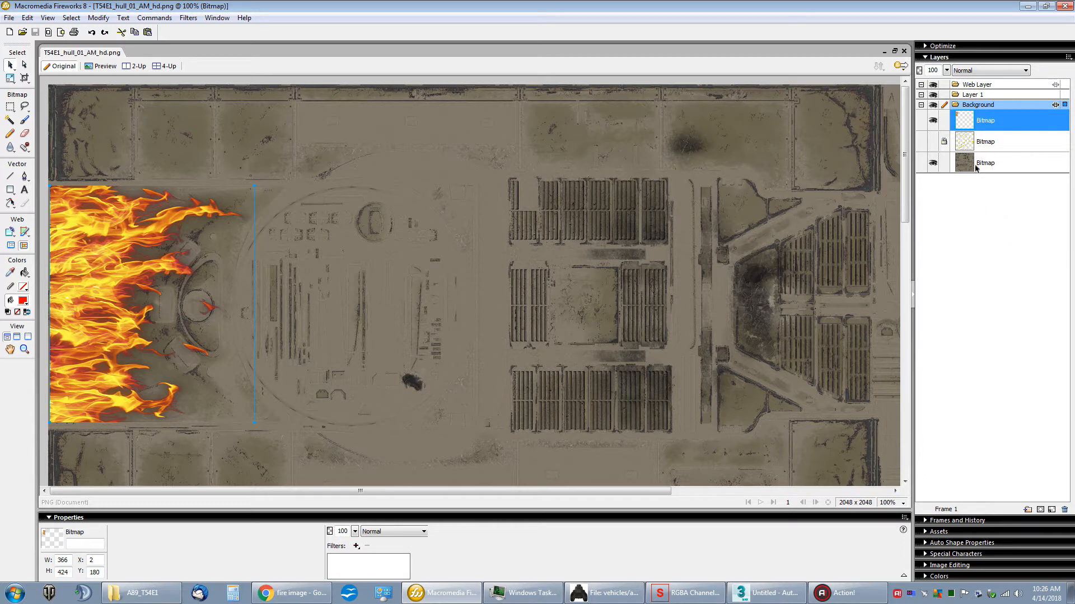
Step: Hide the hull texture bitmap and save the fire alone as T54E1_hull_01_AM_hd_mask.png in the Work Area folder
{"action": "left_click", "coordinate": [933, 164]}
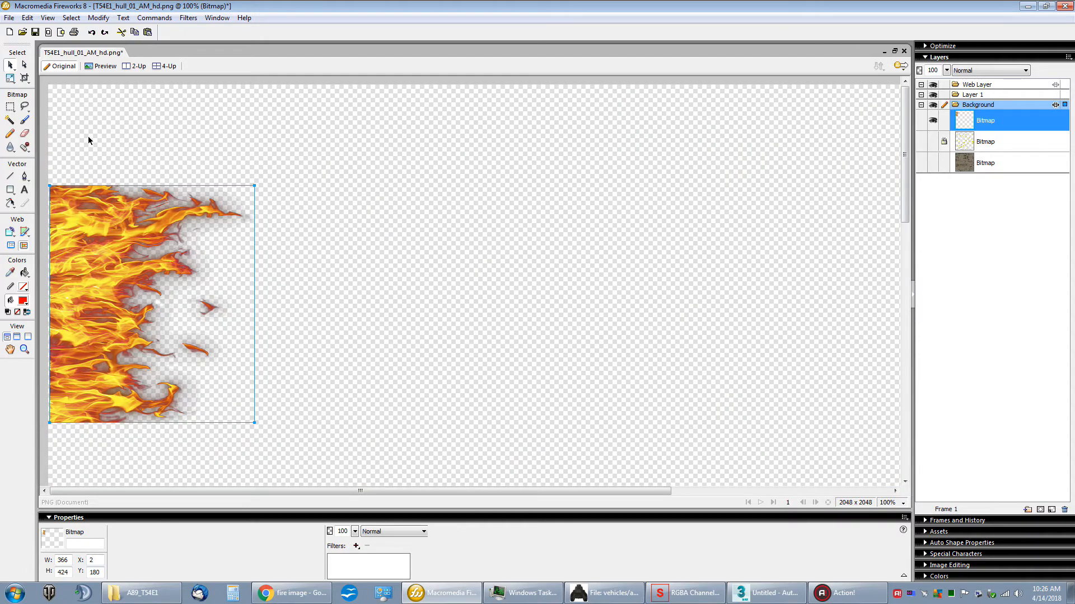
{"action": "left_click", "coordinate": [8, 18]}
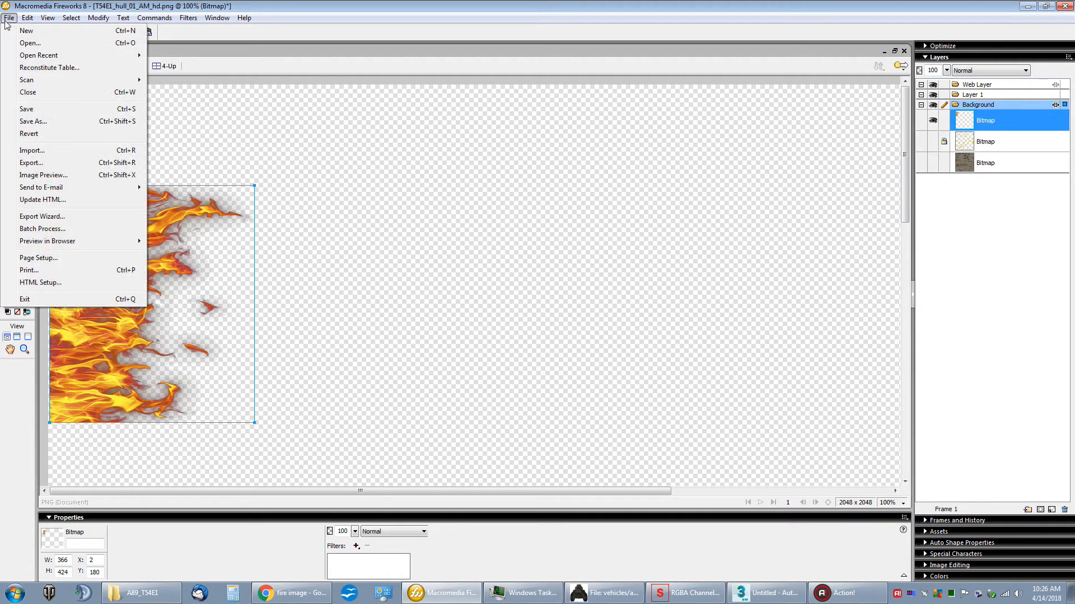
{"action": "left_click", "coordinate": [31, 121]}
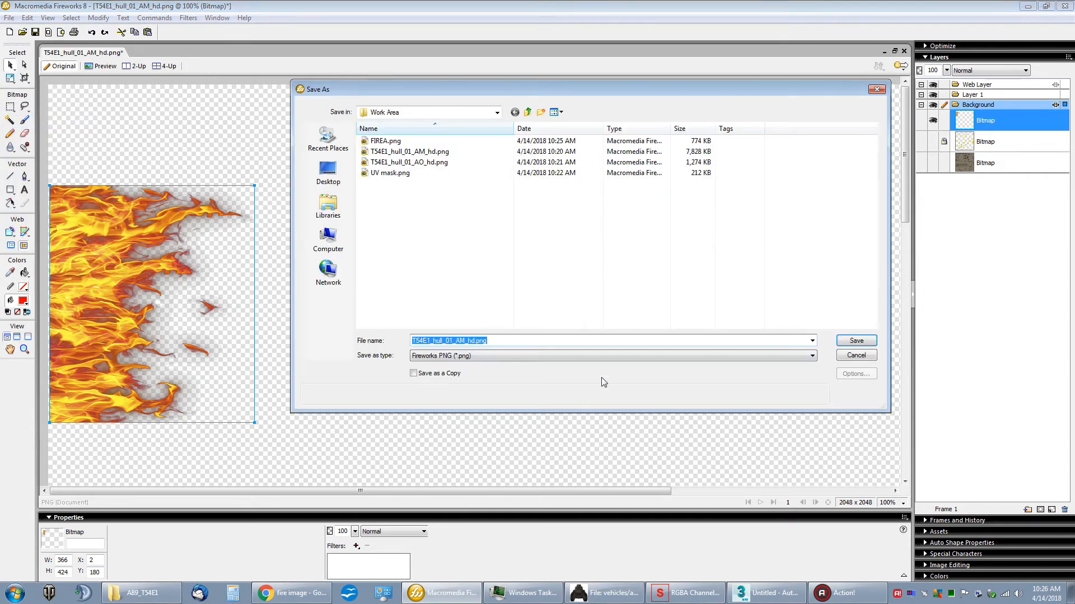
{"action": "left_click", "coordinate": [466, 341]}
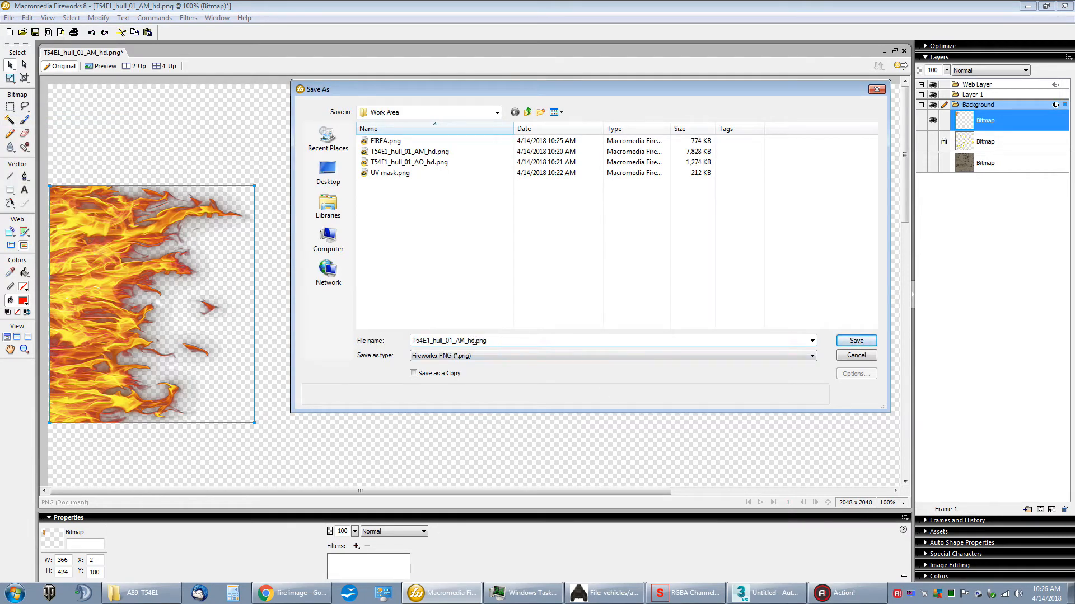
{"action": "type", "text": "_mask"}
{"action": "key", "text": "Return"}
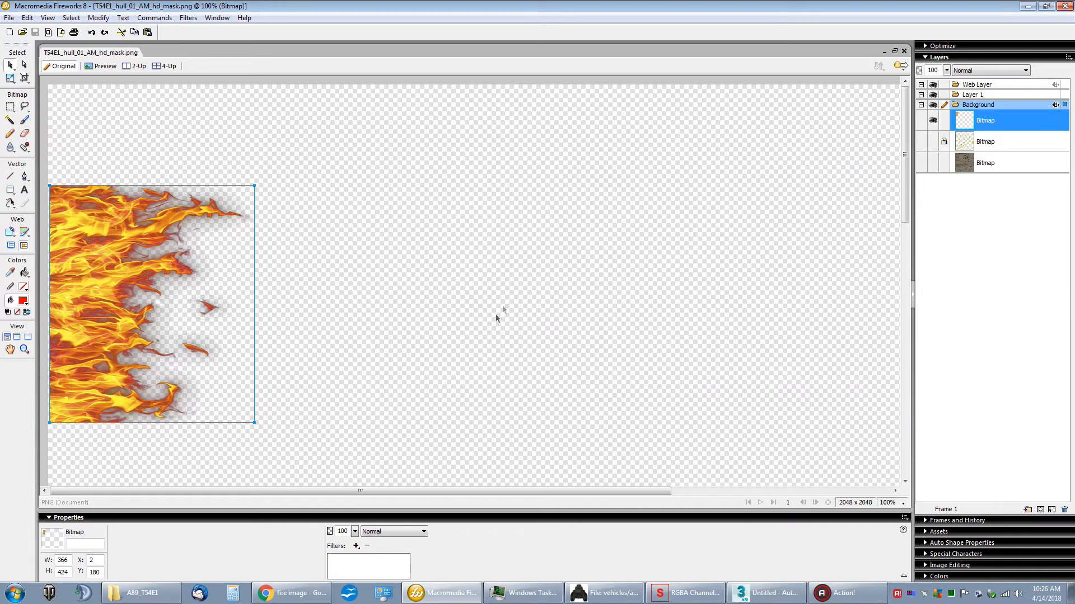
Step: Make the hull texture bitmap visible again beneath the fire and deselect it
{"action": "left_click", "coordinate": [933, 164]}
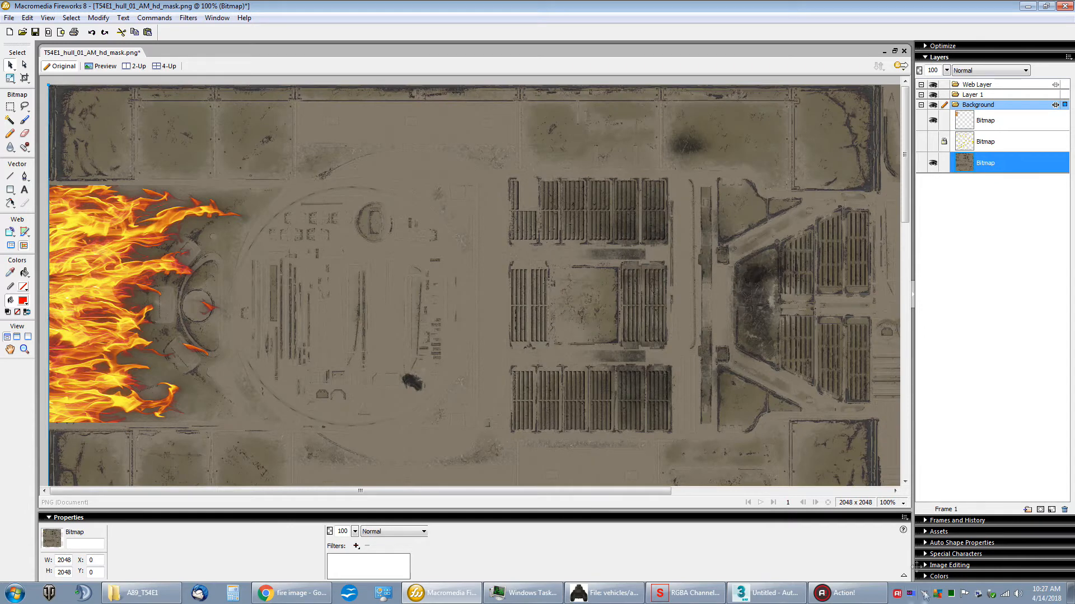
{"action": "left_click", "coordinate": [903, 505]}
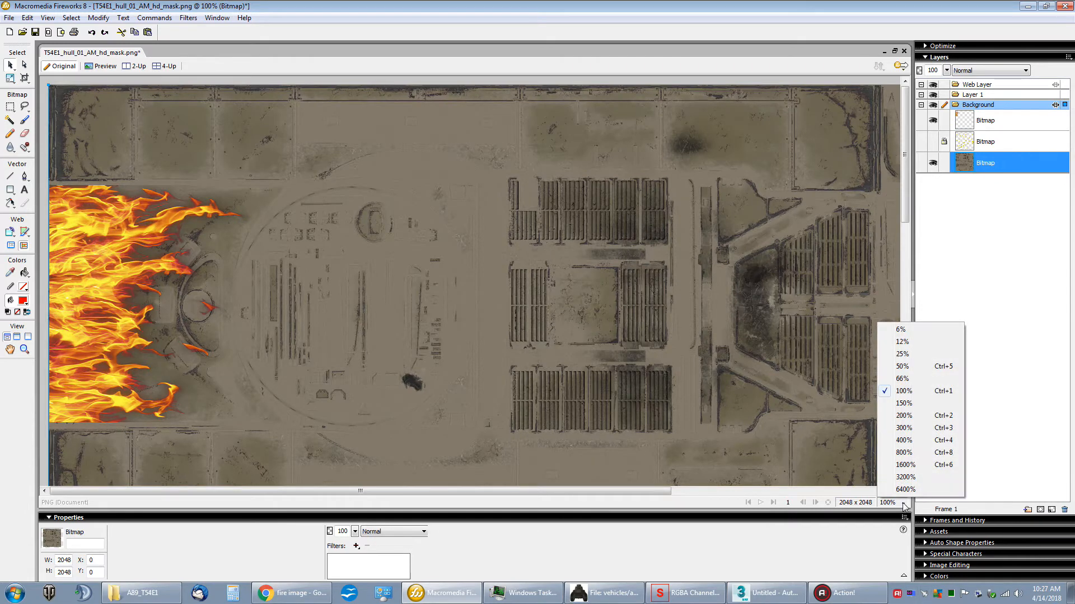
{"action": "left_click", "coordinate": [889, 365]}
{"action": "left_click", "coordinate": [124, 337]}
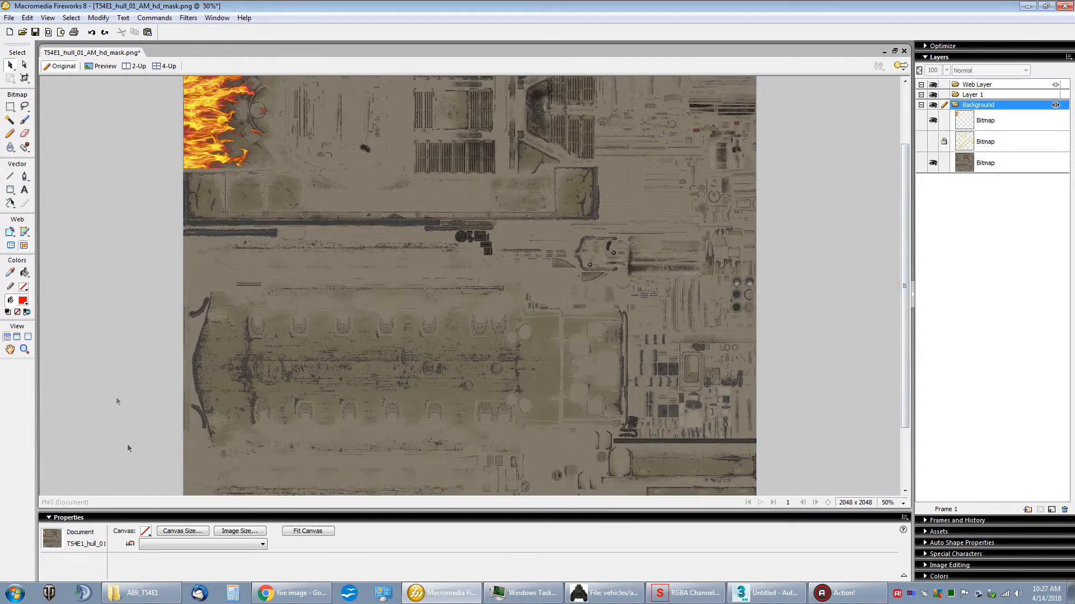
Step: Resize the whole image to 1024 × 1024 pixels with constrained proportions and Bilinear resampling
{"action": "left_click", "coordinate": [246, 532]}
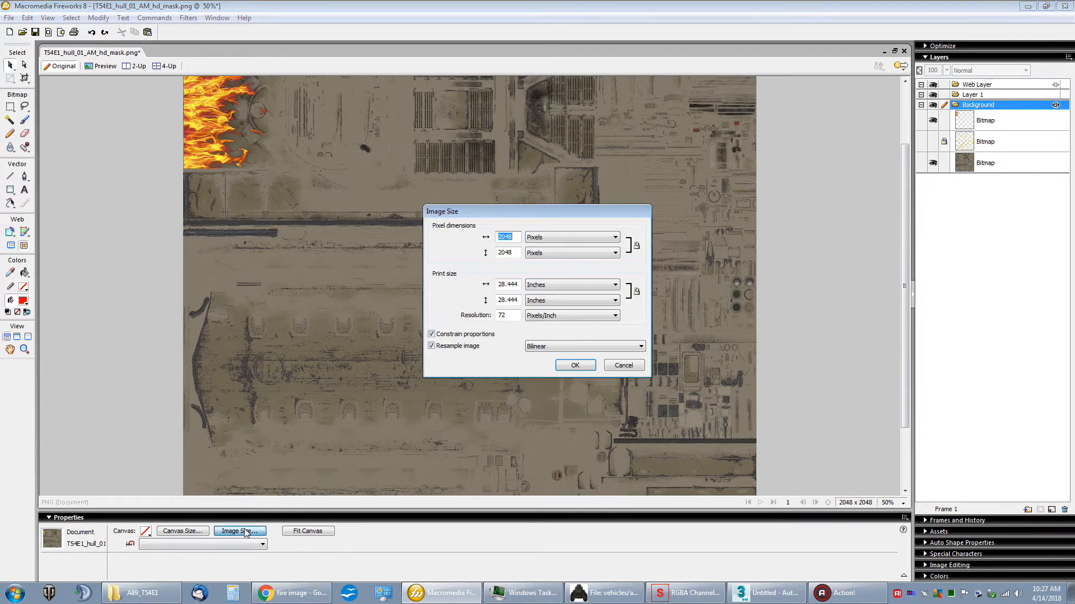
{"action": "left_click", "coordinate": [516, 238]}
{"action": "type", "text": "1024"}
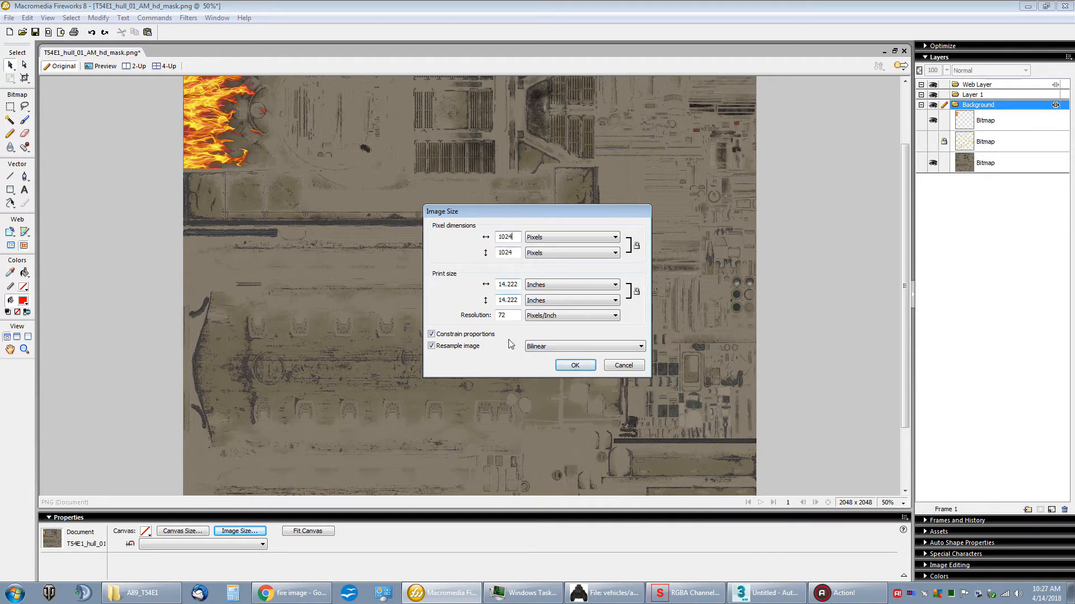
{"action": "left_click", "coordinate": [556, 347]}
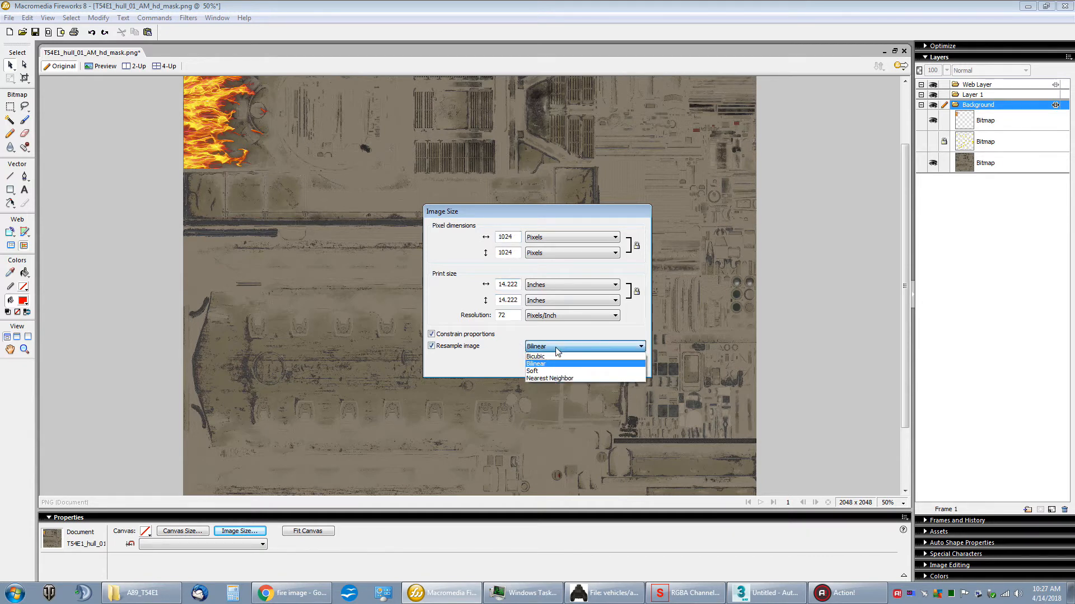
{"action": "left_click", "coordinate": [552, 365]}
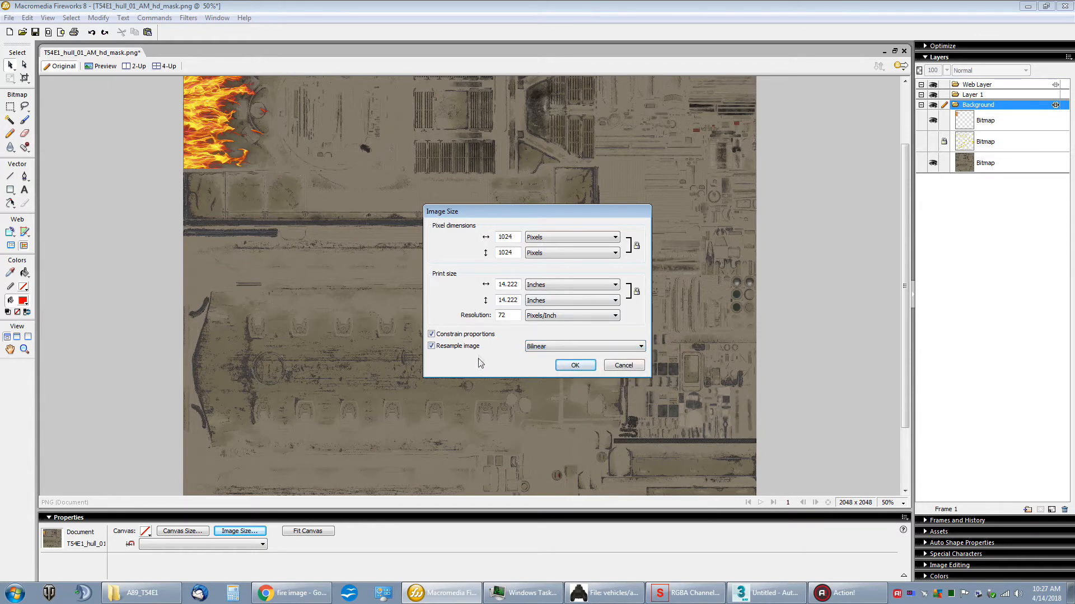
{"action": "left_click", "coordinate": [562, 367]}
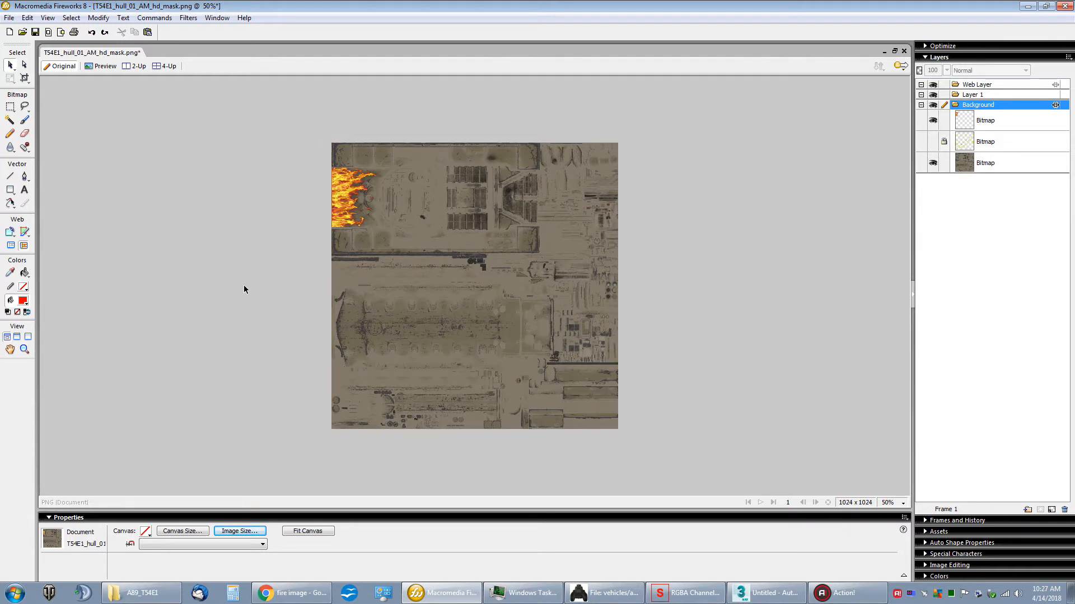
Step: Save the resized hull texture with the fire as T54E1_hull_01_AM.png in the Work Area folder
{"action": "left_click", "coordinate": [9, 18]}
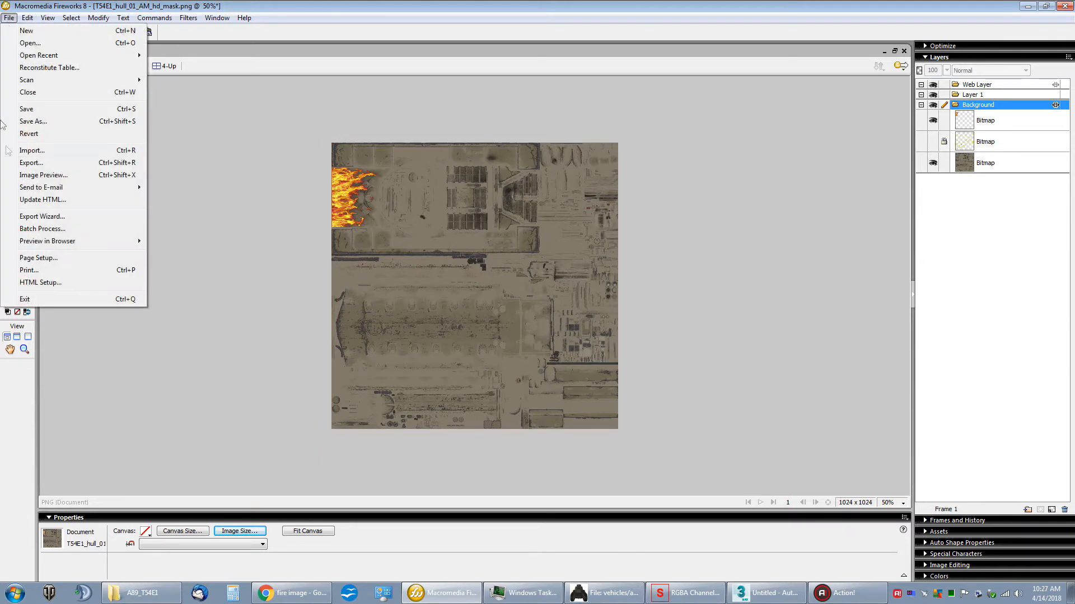
{"action": "left_click", "coordinate": [67, 122]}
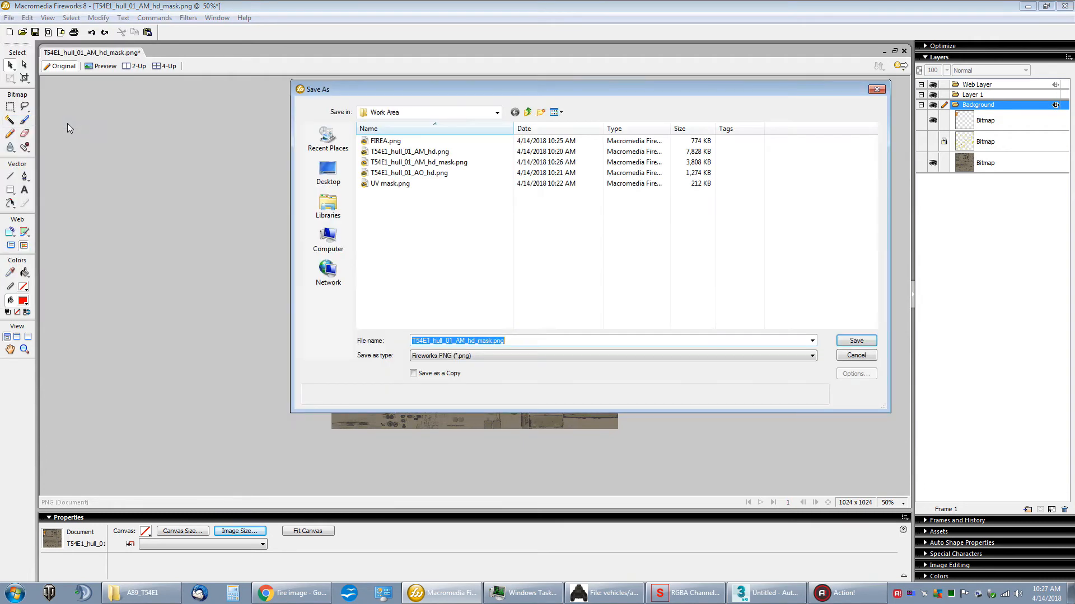
{"action": "left_click", "coordinate": [489, 340]}
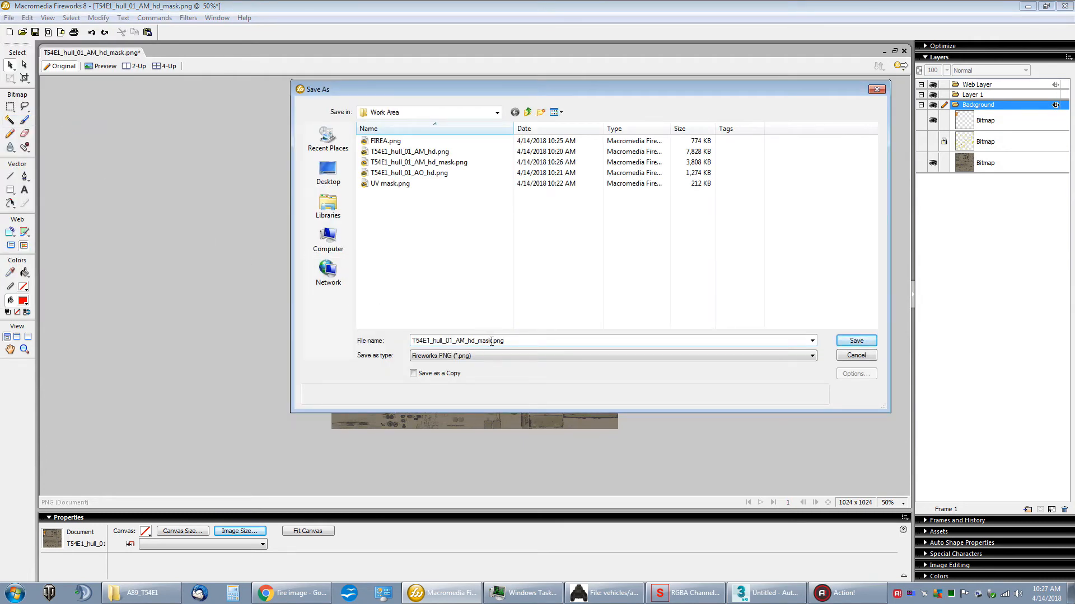
{"action": "left_click_drag", "start_coordinate": [485, 342], "coordinate": [470, 344]}
{"action": "key", "text": "BackSpace"}
{"action": "left_click", "coordinate": [856, 341]}
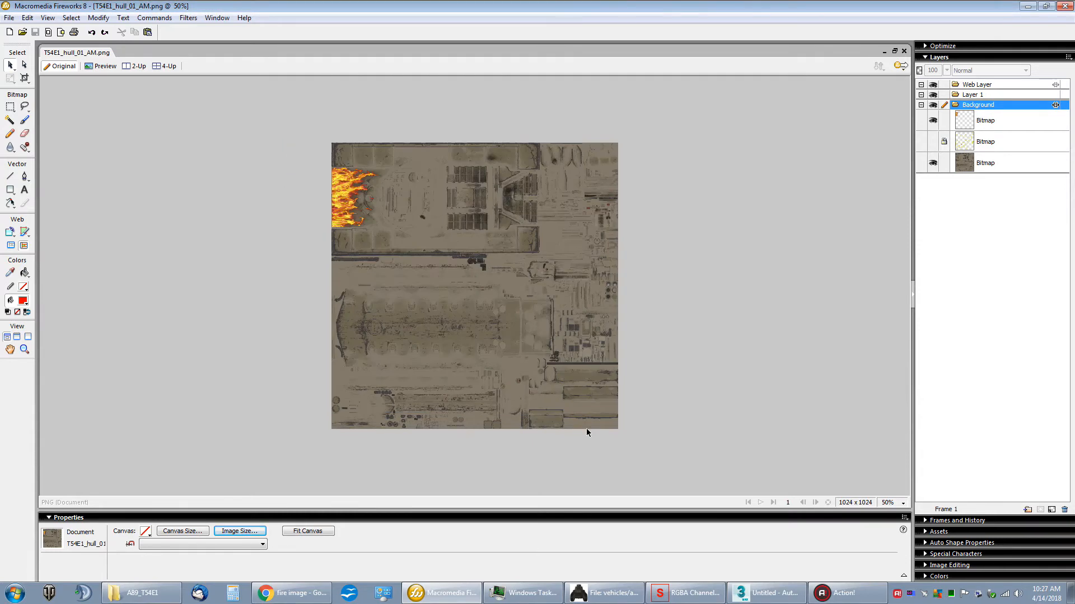
Step: Switch to RGBA Channel Swizzler and load the PNG image T54E1_hull_01_AM_hd.png from the Work Area folder
{"action": "left_click", "coordinate": [1027, 6]}
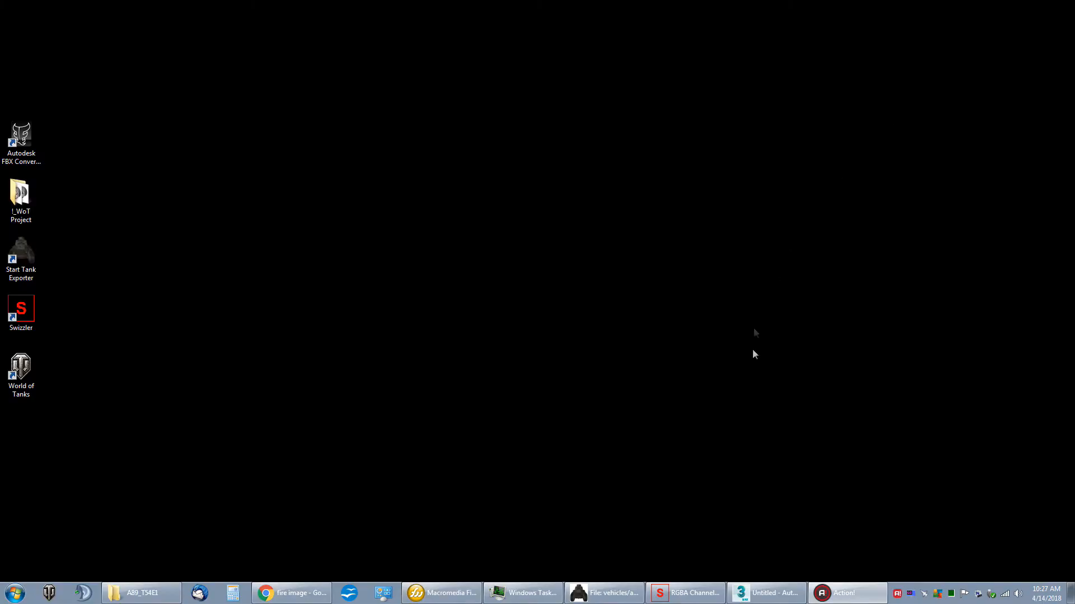
{"action": "left_click", "coordinate": [686, 592]}
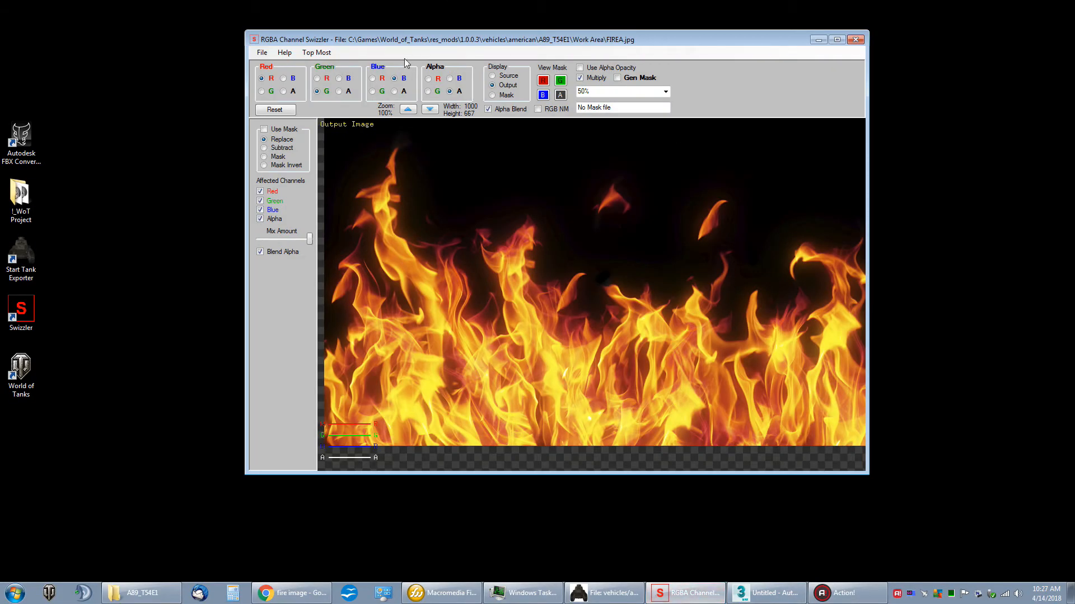
{"action": "left_click_drag", "start_coordinate": [406, 38], "coordinate": [469, 86]}
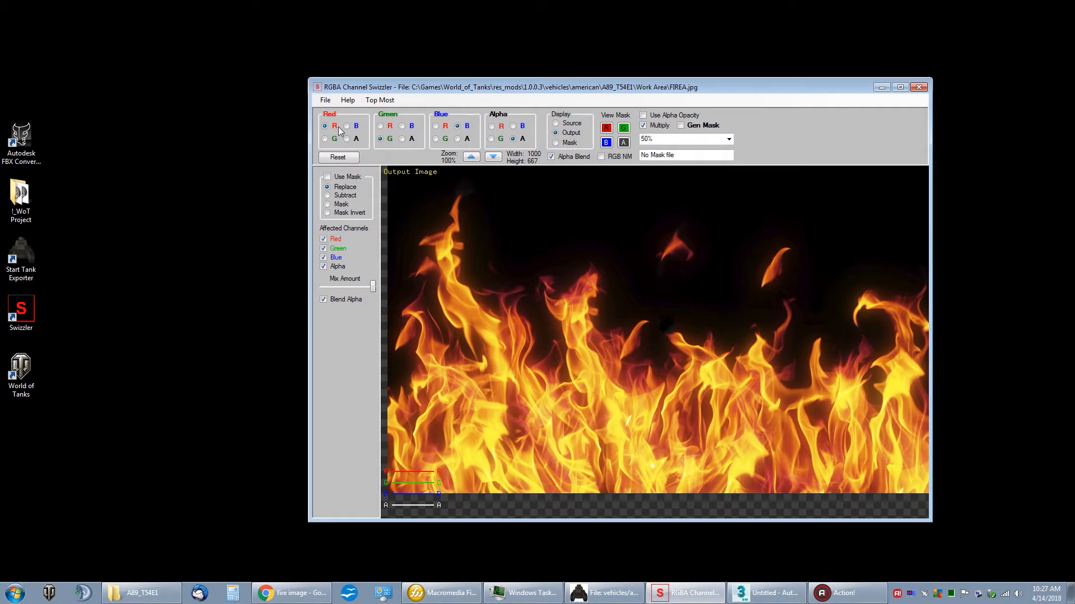
{"action": "left_click", "coordinate": [325, 100]}
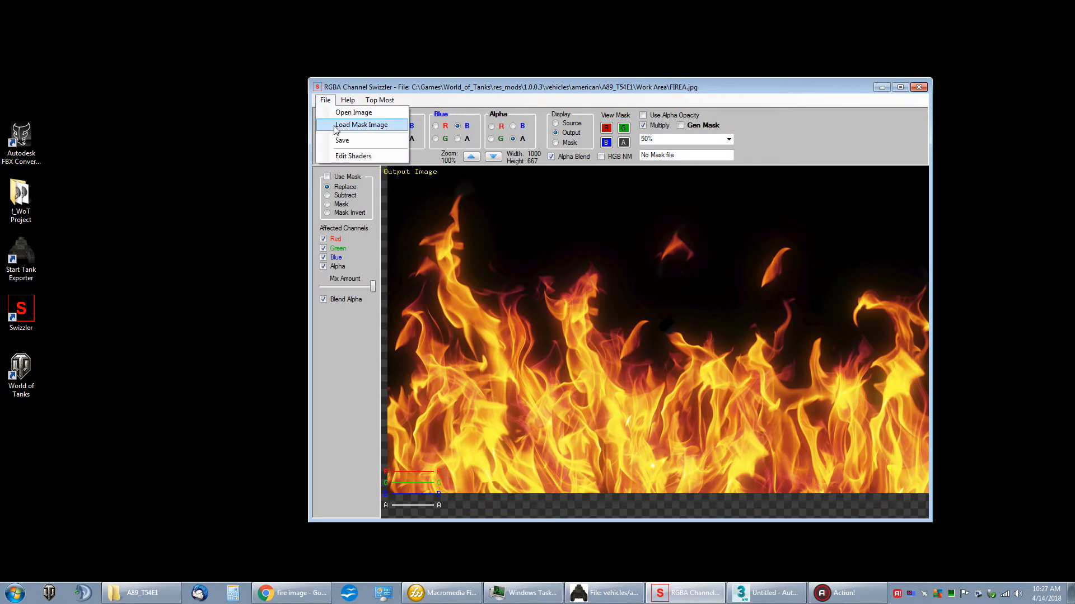
{"action": "left_click", "coordinate": [353, 113]}
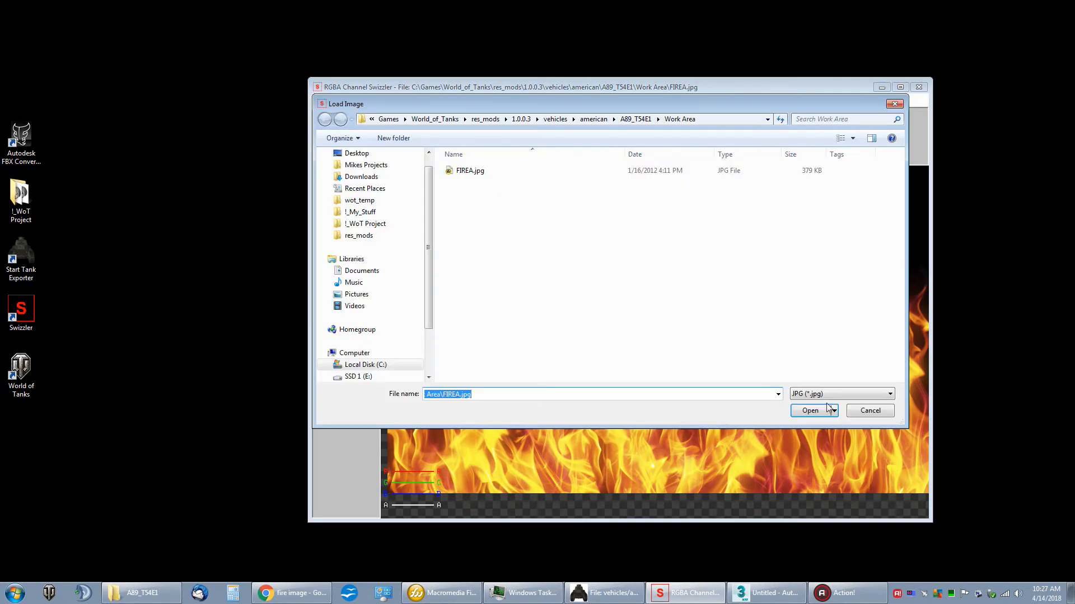
{"action": "left_click", "coordinate": [845, 394]}
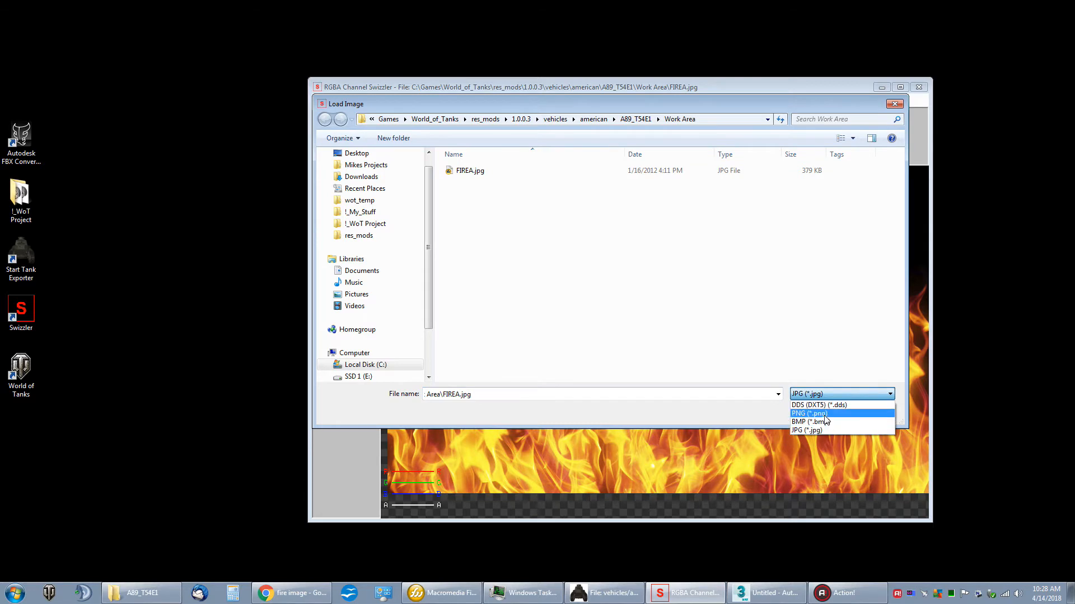
{"action": "left_click", "coordinate": [825, 414]}
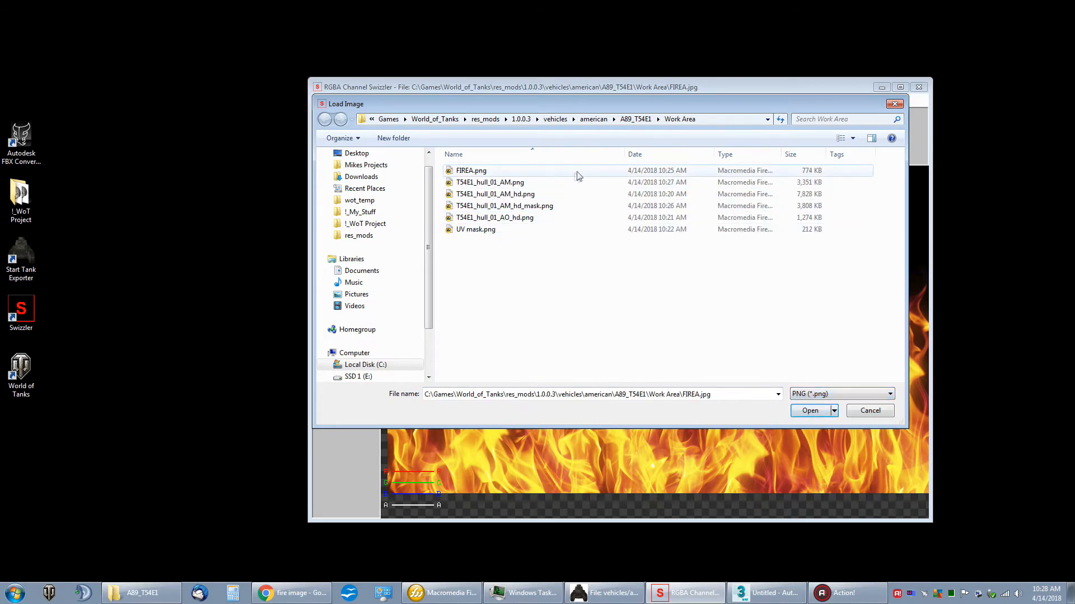
{"action": "left_click", "coordinate": [506, 195]}
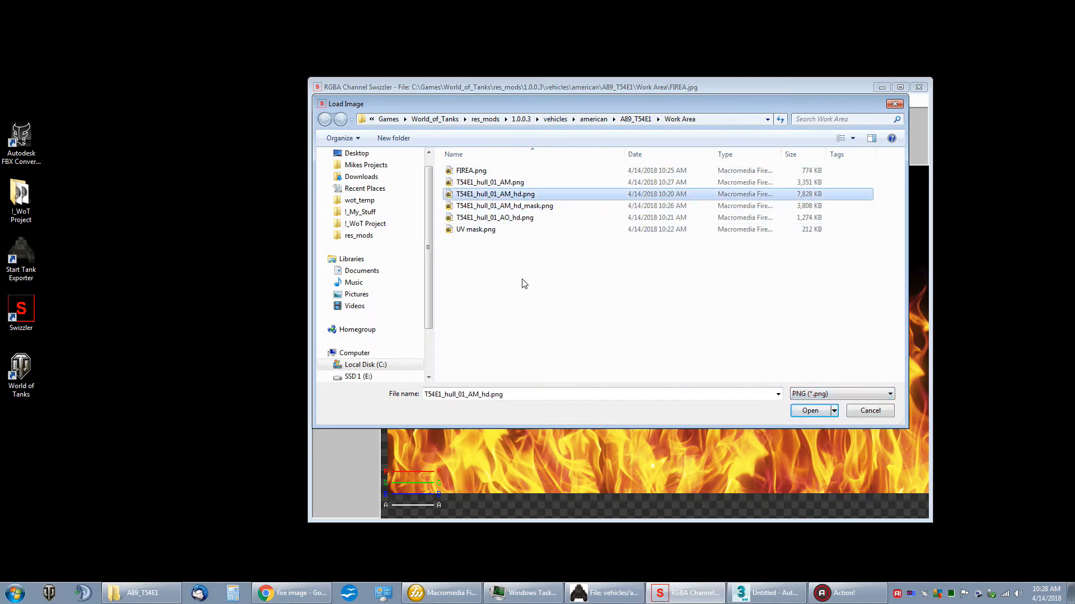
{"action": "double_click", "coordinate": [468, 195]}
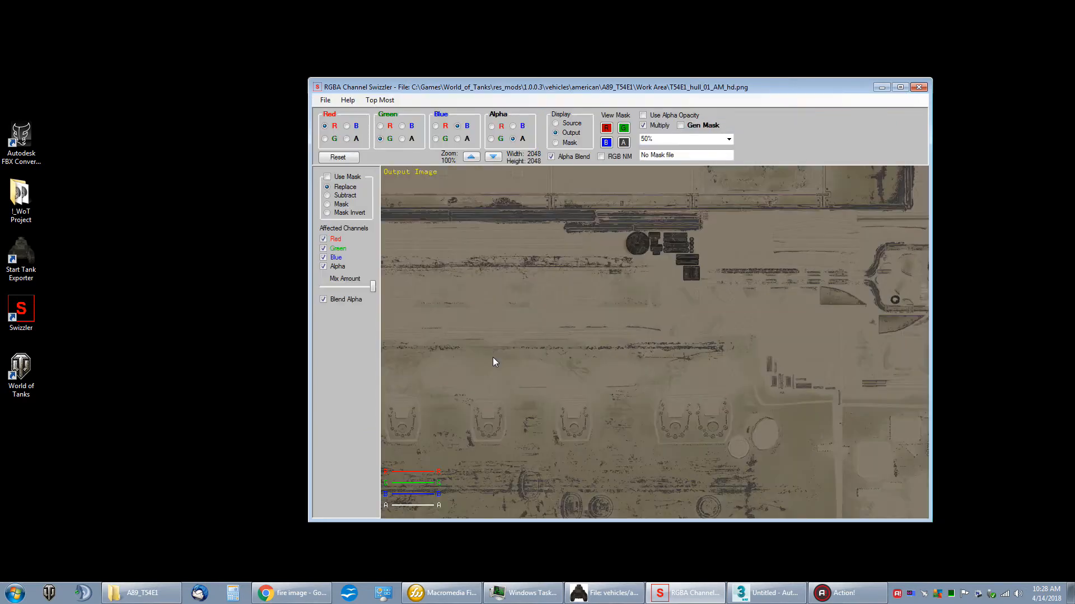
Step: Start saving the HD hull texture in DDS format and bring up the WoT Texture Formats help beside the save options
{"action": "left_click", "coordinate": [325, 100]}
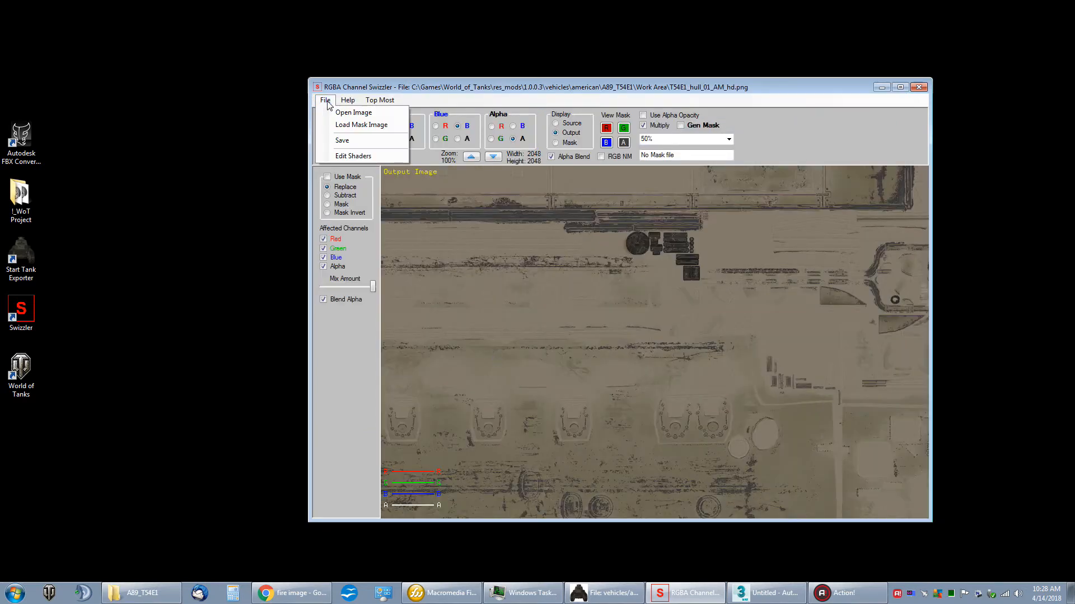
{"action": "left_click", "coordinate": [341, 141]}
{"action": "left_click", "coordinate": [581, 294]}
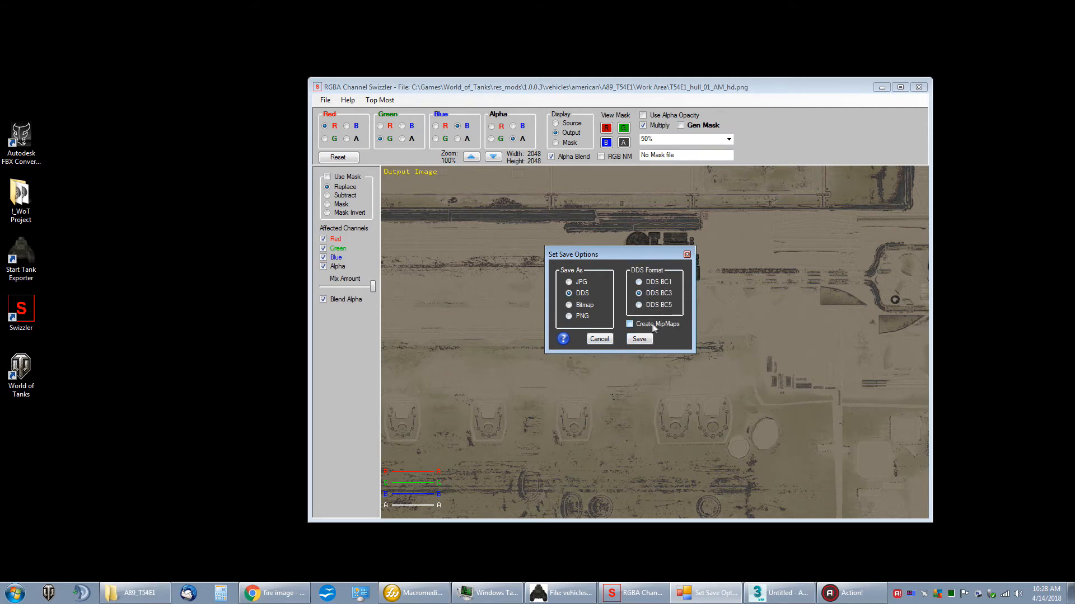
{"action": "left_click_drag", "start_coordinate": [642, 256], "coordinate": [636, 263]}
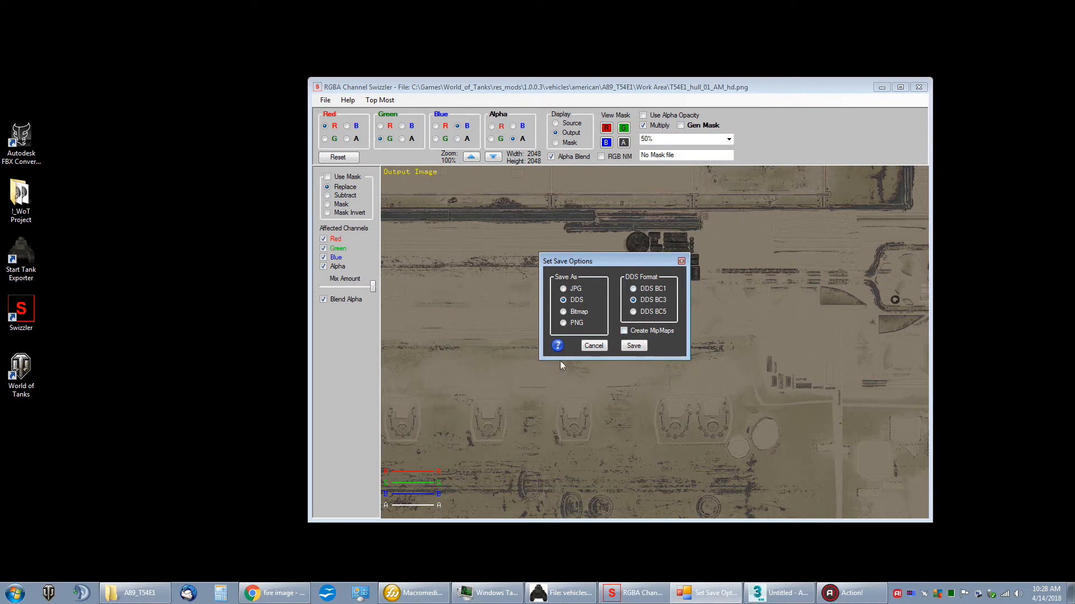
{"action": "left_click", "coordinate": [557, 345]}
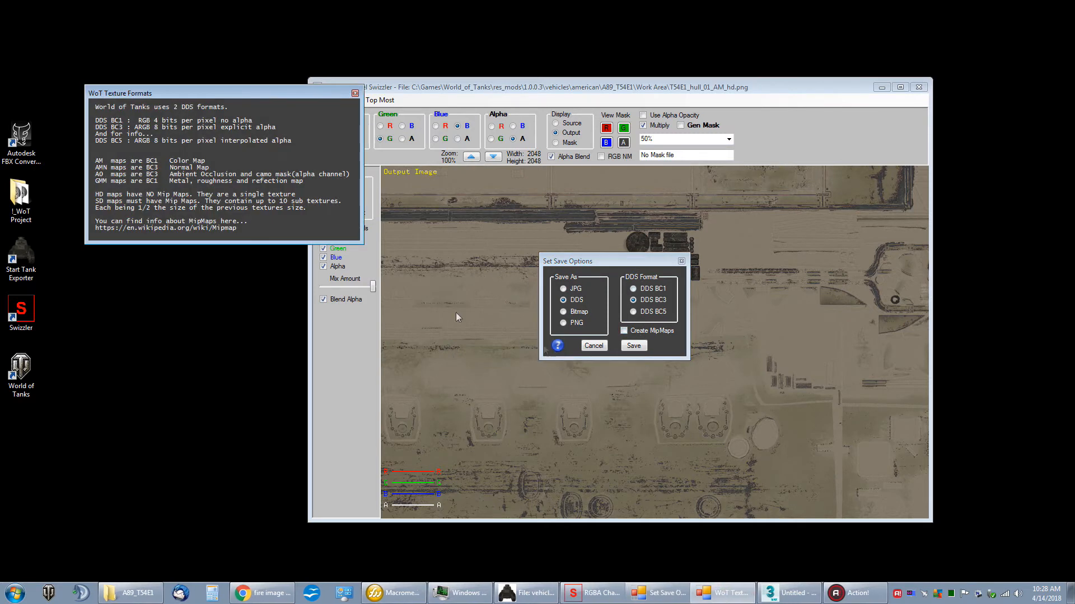
{"action": "left_click_drag", "start_coordinate": [262, 95], "coordinate": [405, 217]}
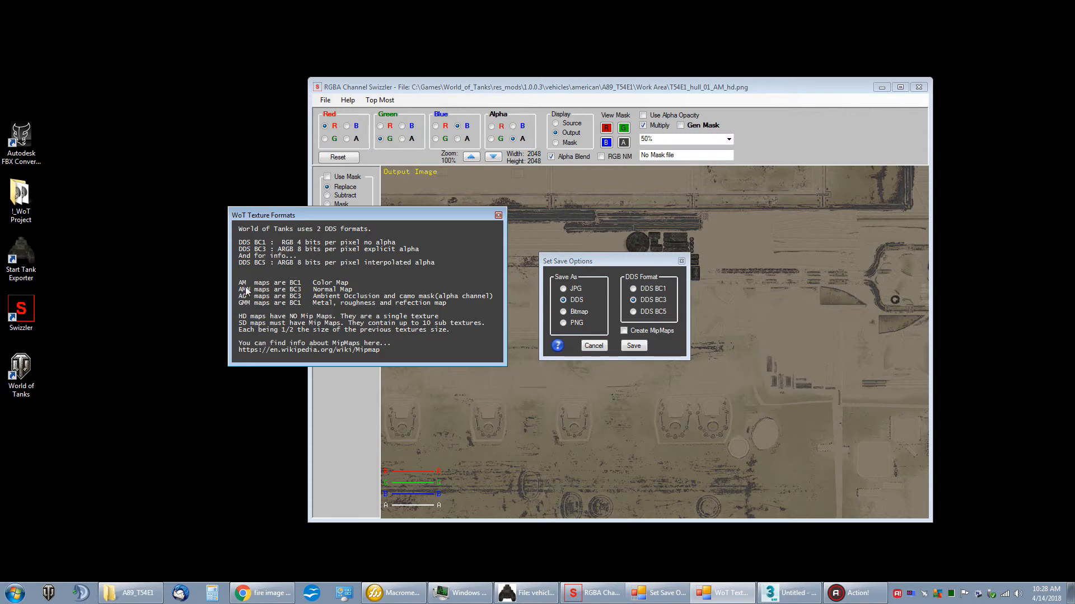
Step: Save the HD hull texture as DDS BC1 without mipmaps, replacing T54E1_hull_01_AM_hd.dds in the A89_T54E1 folder
{"action": "left_click", "coordinate": [498, 215]}
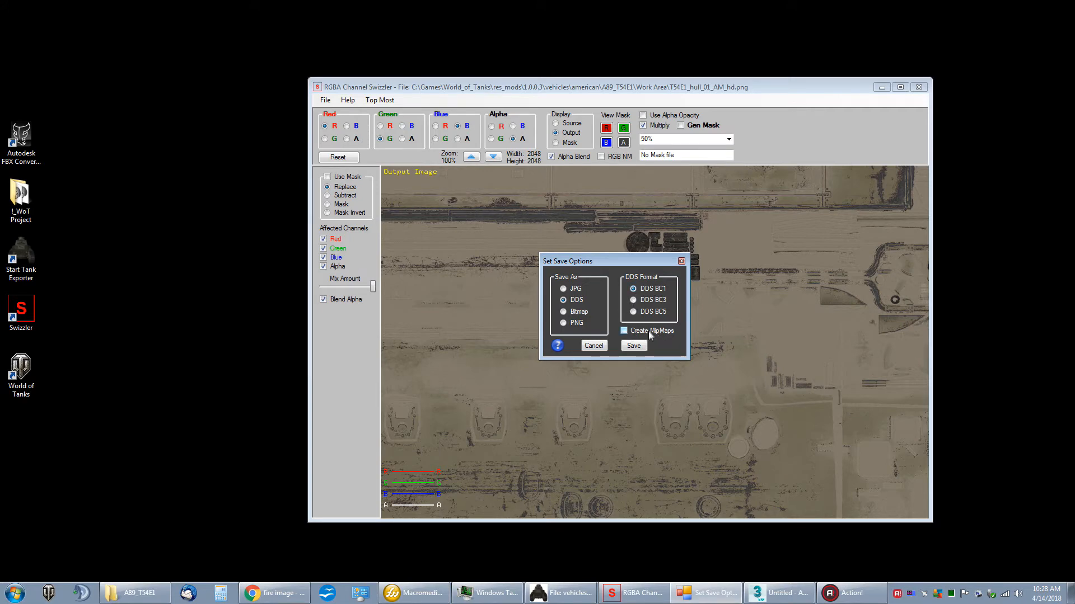
{"action": "left_click", "coordinate": [633, 346]}
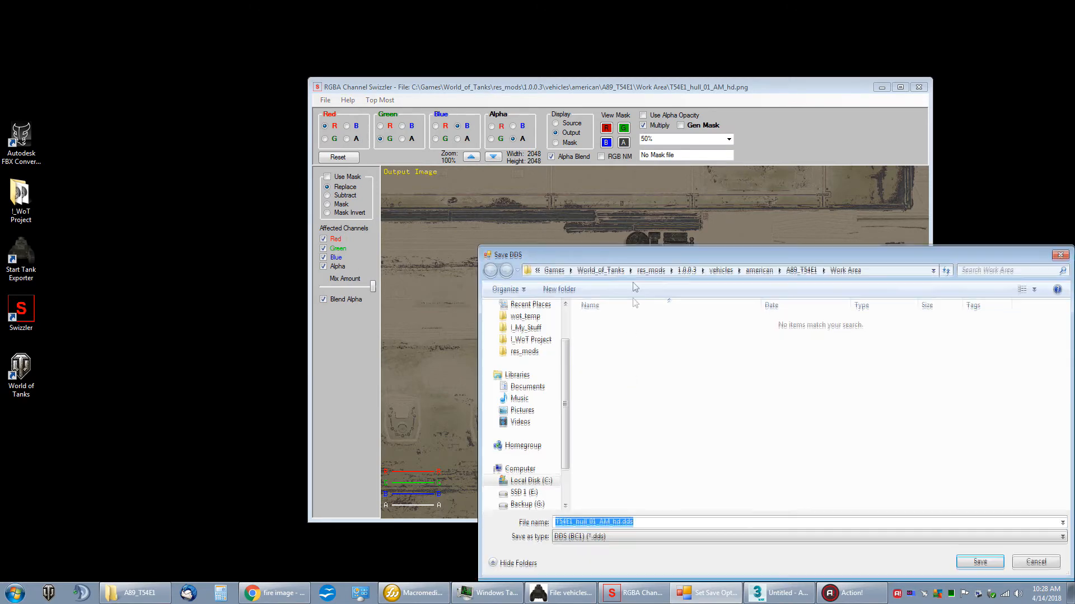
{"action": "left_click_drag", "start_coordinate": [641, 255], "coordinate": [417, 157]}
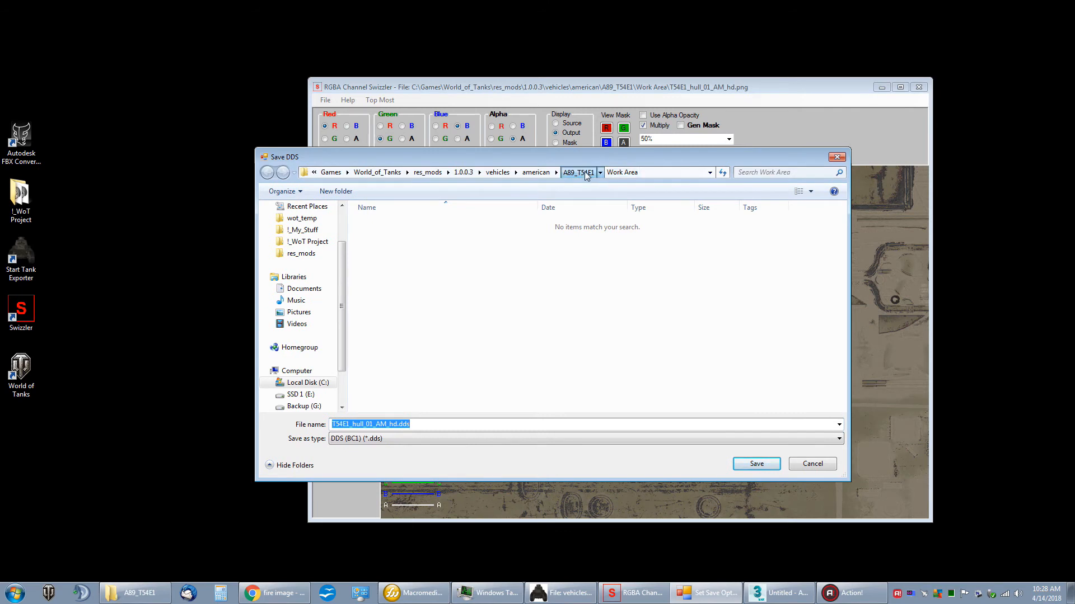
{"action": "left_click", "coordinate": [586, 175]}
{"action": "left_click", "coordinate": [392, 233]}
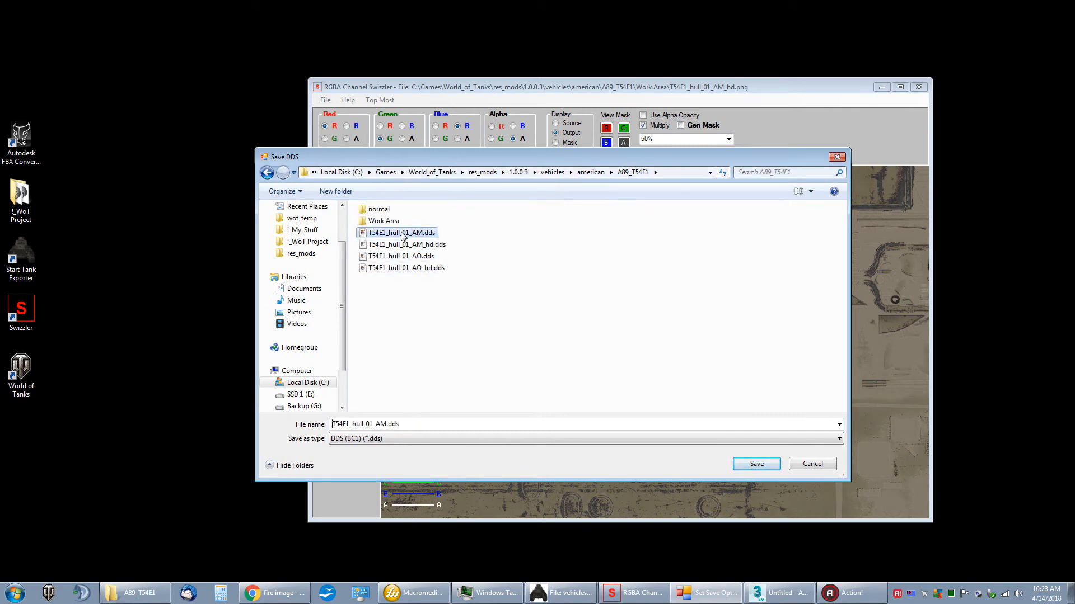
{"action": "left_click", "coordinate": [398, 246]}
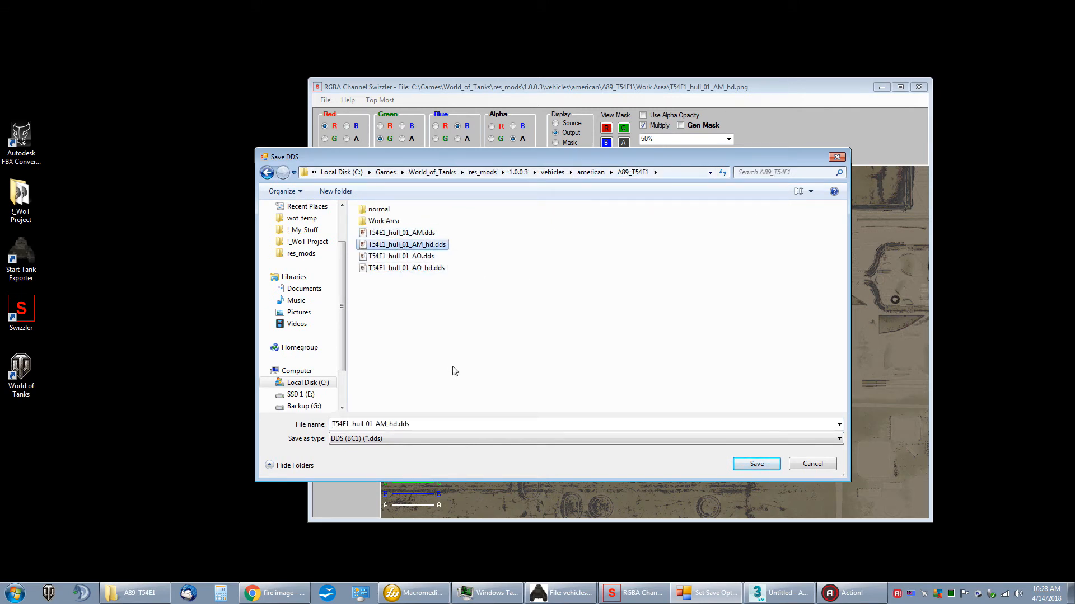
{"action": "double_click", "coordinate": [417, 246]}
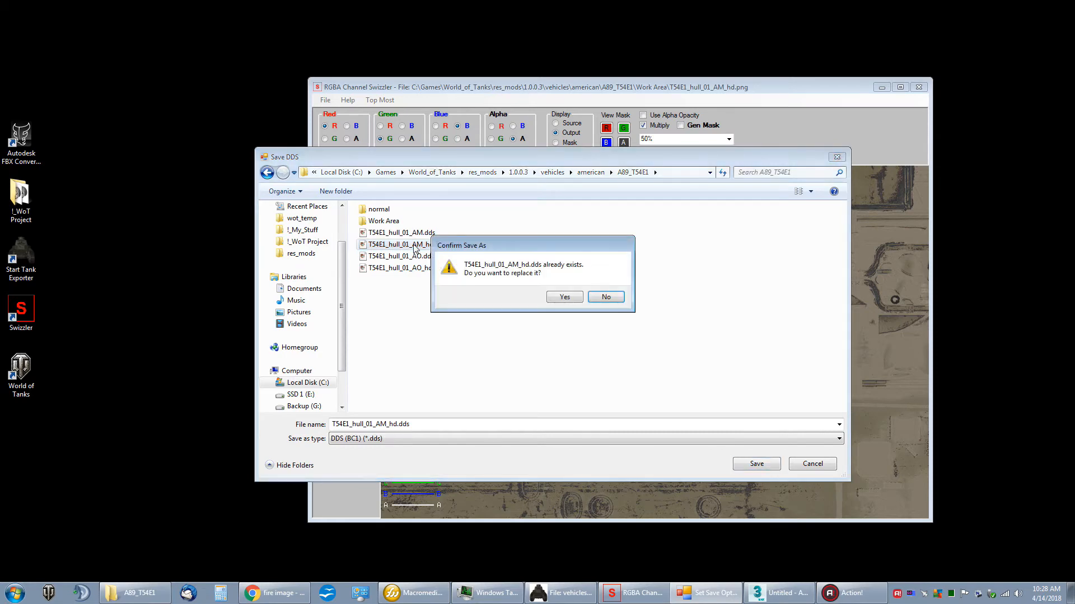
{"action": "left_click", "coordinate": [564, 297]}
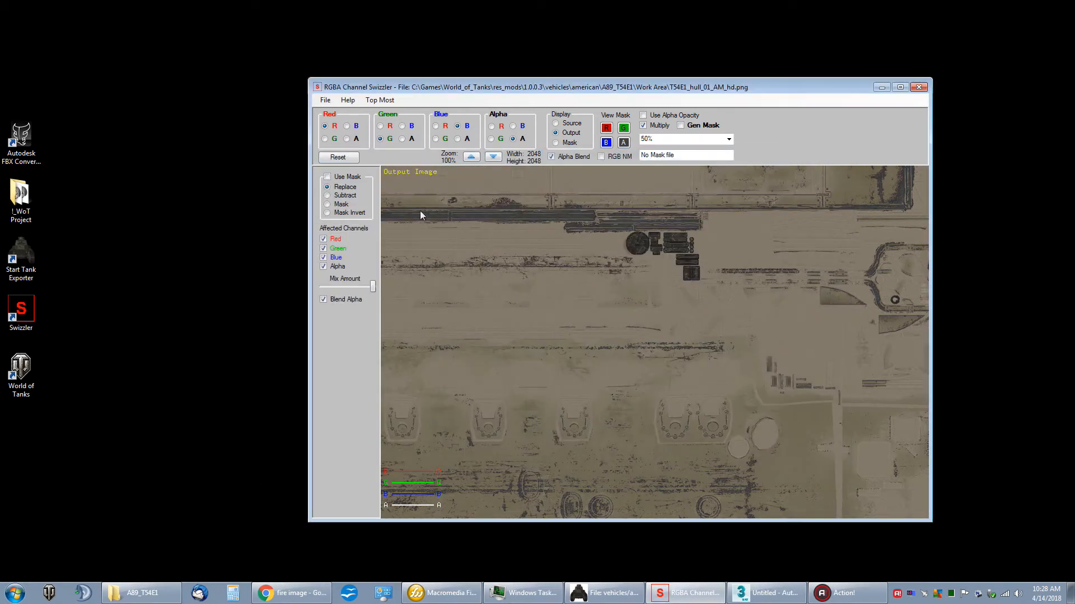
Step: Load the PNG image T54E1_hull_01_AM.png from the Work Area folder
{"action": "left_click", "coordinate": [326, 101]}
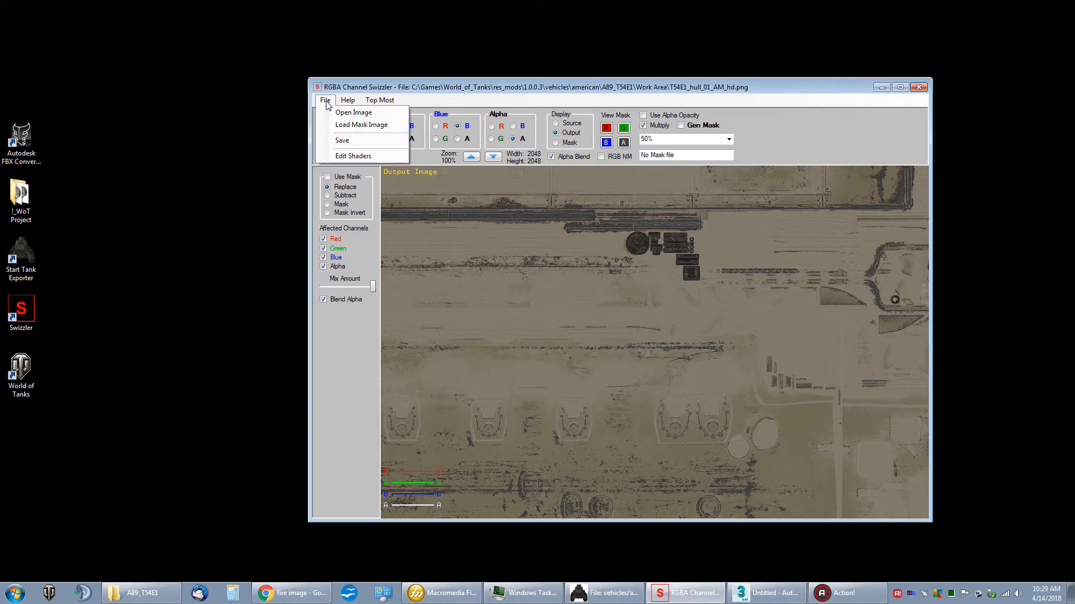
{"action": "left_click", "coordinate": [353, 112]}
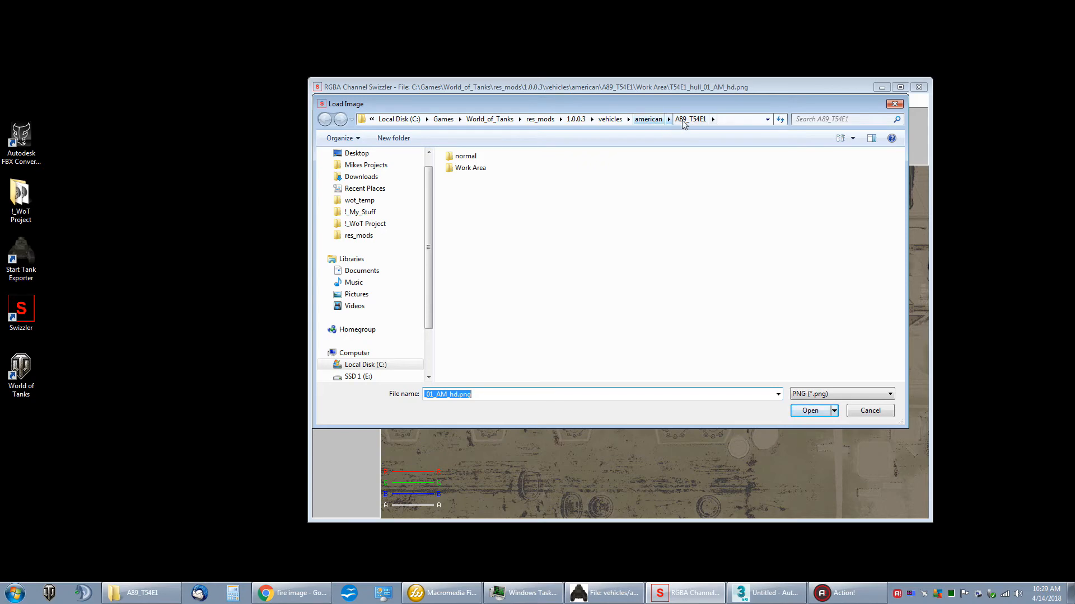
{"action": "double_click", "coordinate": [470, 167]}
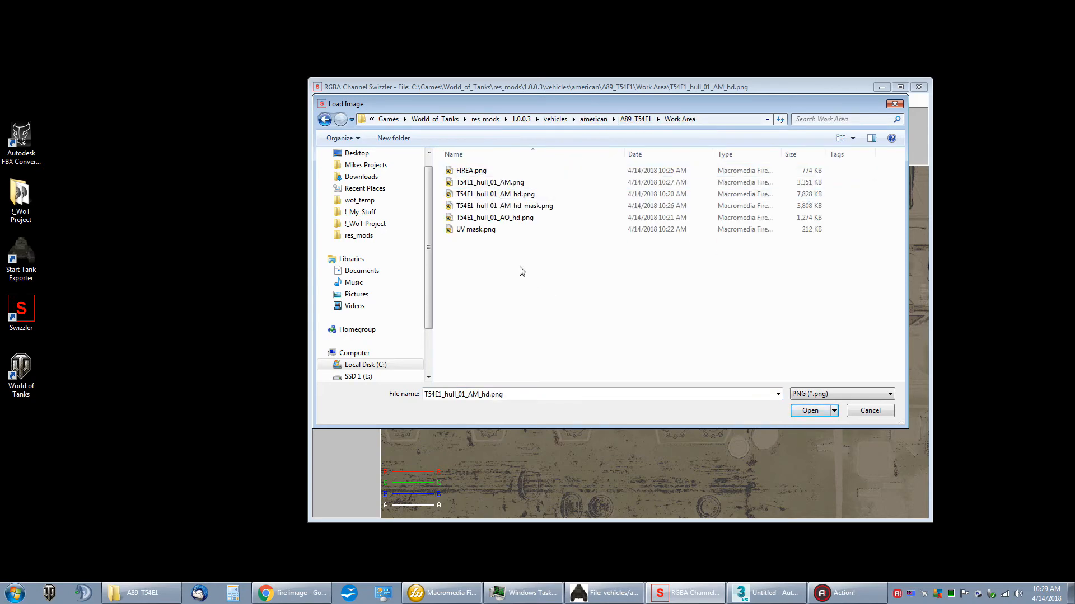
{"action": "double_click", "coordinate": [490, 182]}
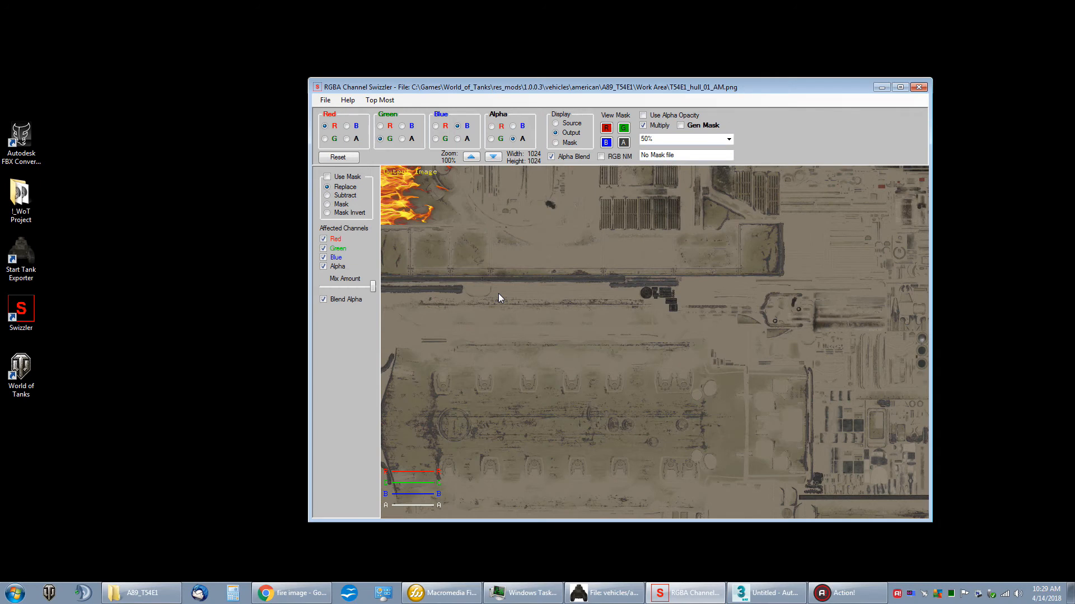
Step: Start saving the smaller hull texture as DDS and consult the WoT Texture Formats help for its format and mipmap rules
{"action": "left_click", "coordinate": [326, 100]}
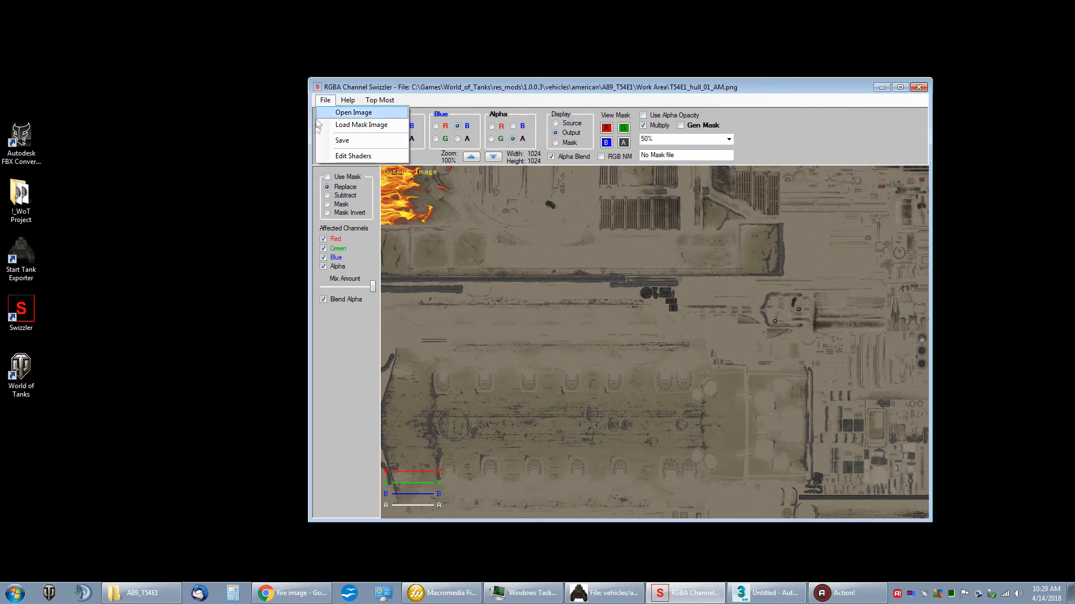
{"action": "left_click", "coordinate": [343, 141]}
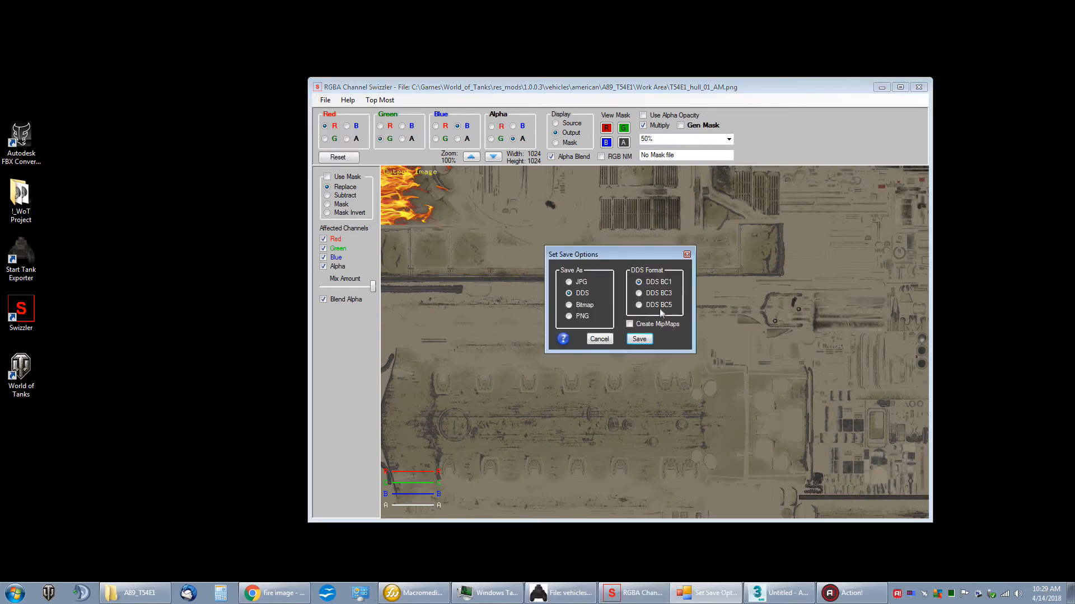
{"action": "left_click_drag", "start_coordinate": [617, 261], "coordinate": [594, 268]}
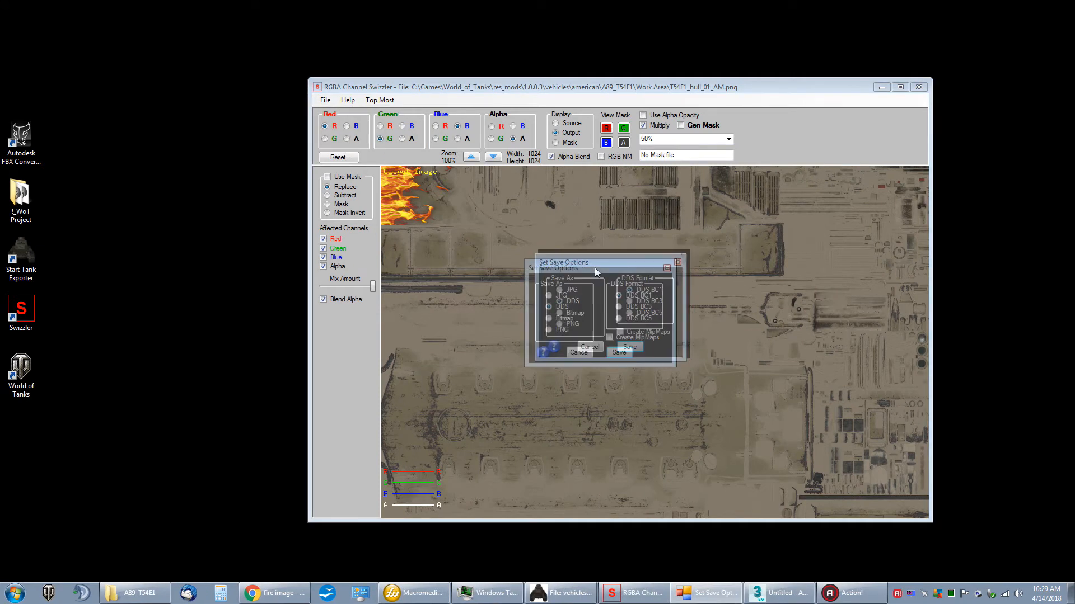
{"action": "left_click", "coordinate": [618, 341]}
{"action": "left_click", "coordinate": [618, 341]}
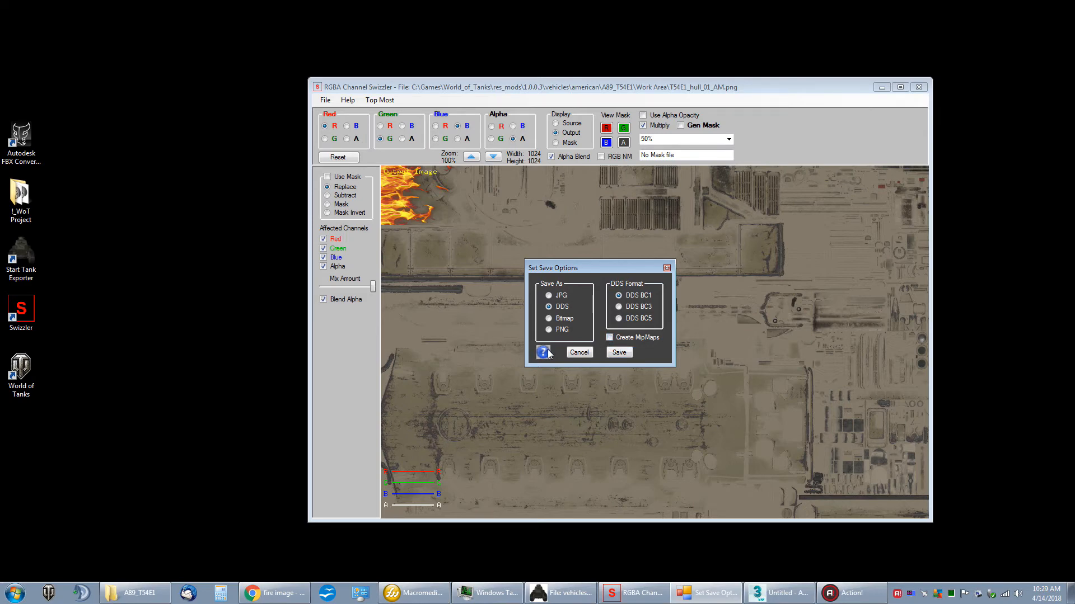
{"action": "left_click", "coordinate": [543, 352]}
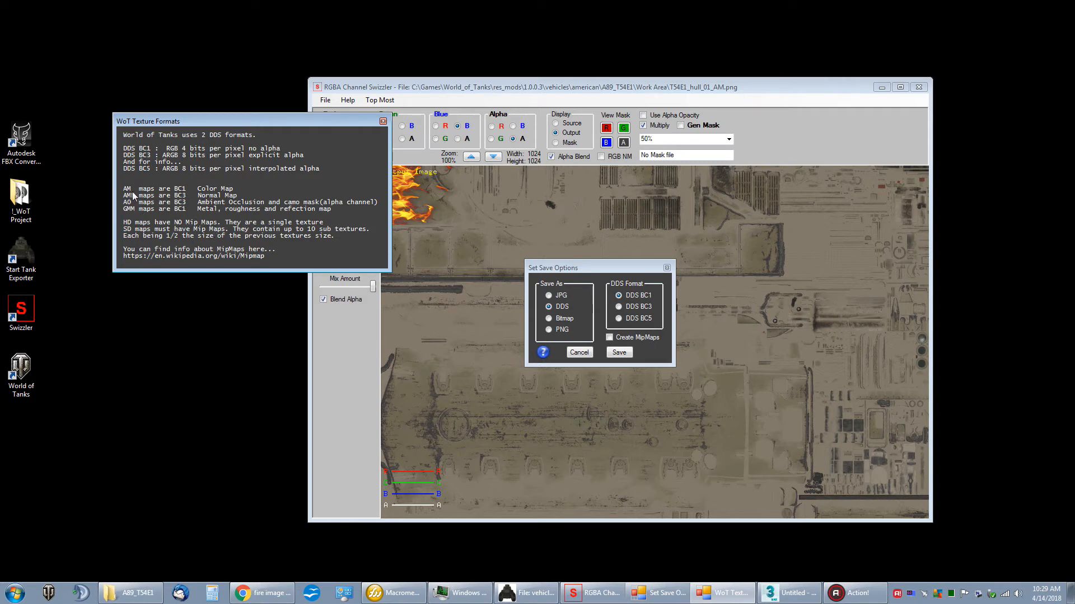
{"action": "left_click", "coordinate": [383, 121]}
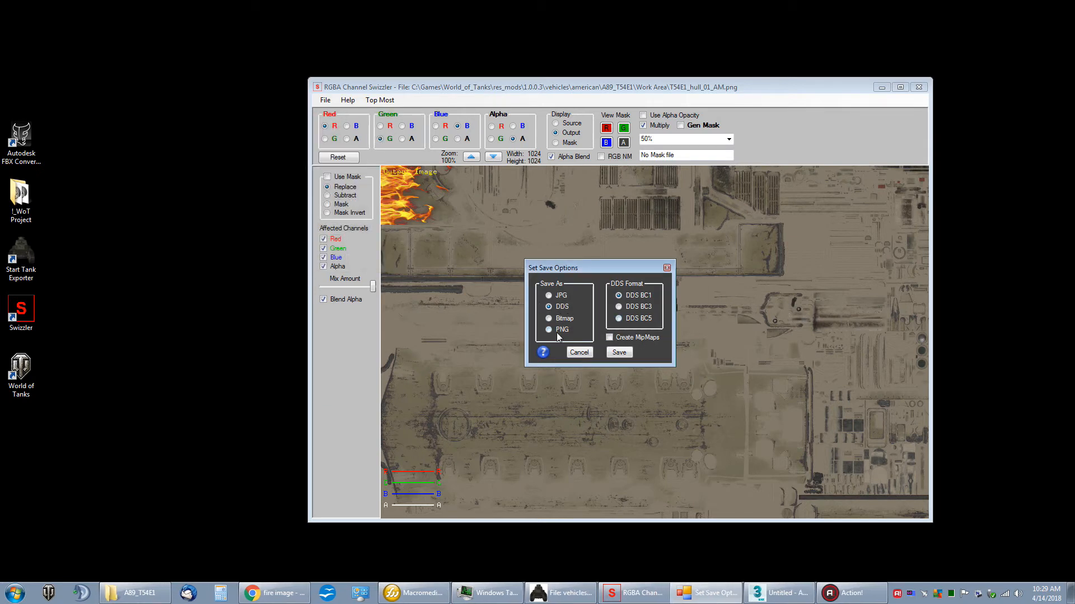
Step: Save the texture in DDS BC1 format over T54E1_hull_01_AM.dds in the A89_T54E1 folder
{"action": "left_click", "coordinate": [619, 352]}
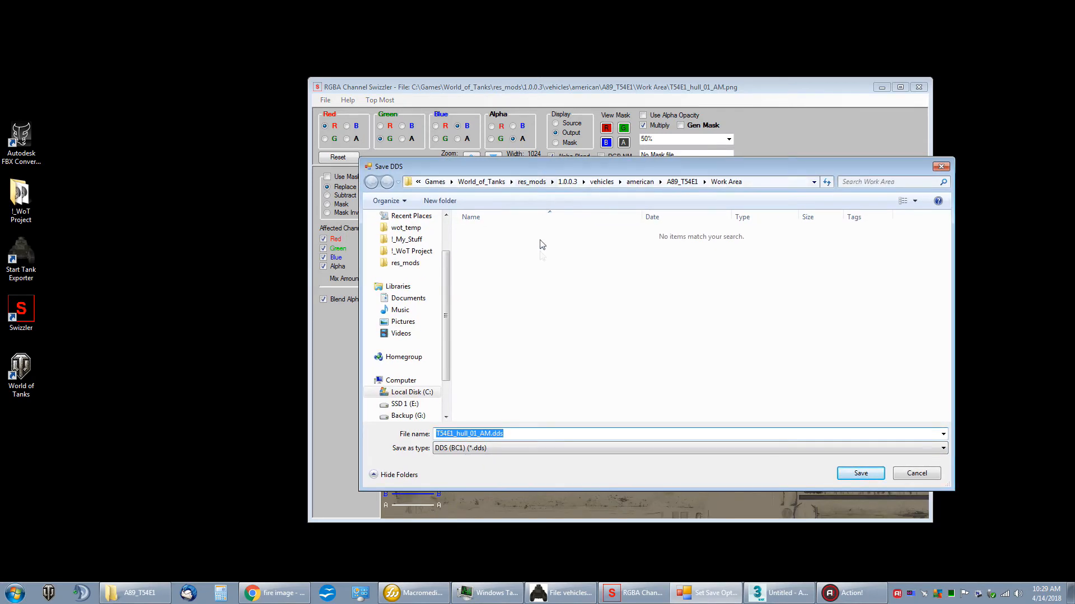
{"action": "left_click", "coordinate": [681, 181]}
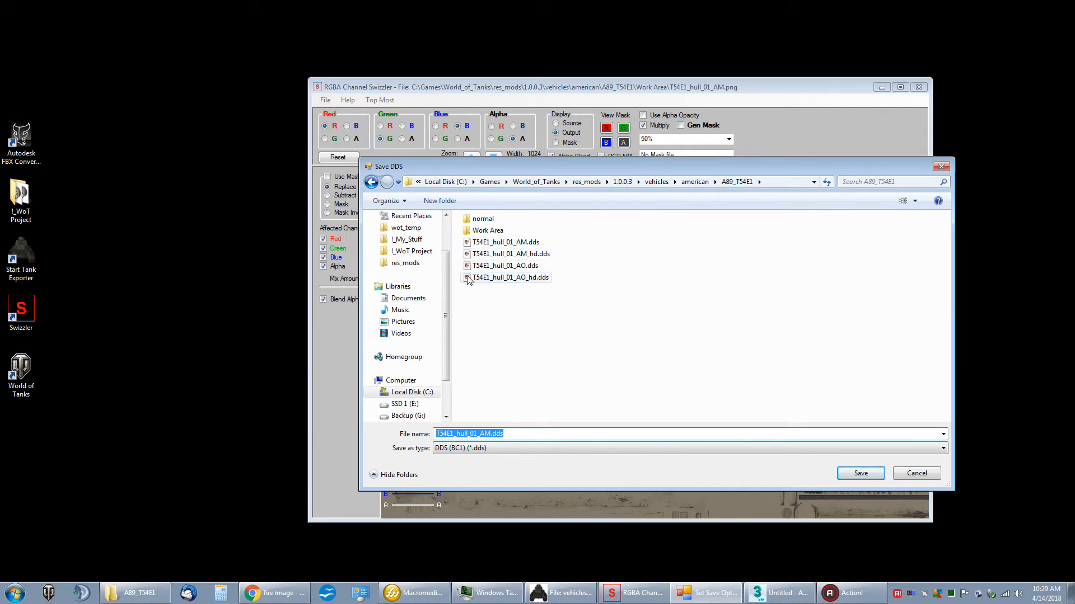
{"action": "double_click", "coordinate": [505, 242]}
{"action": "left_click", "coordinate": [562, 305]}
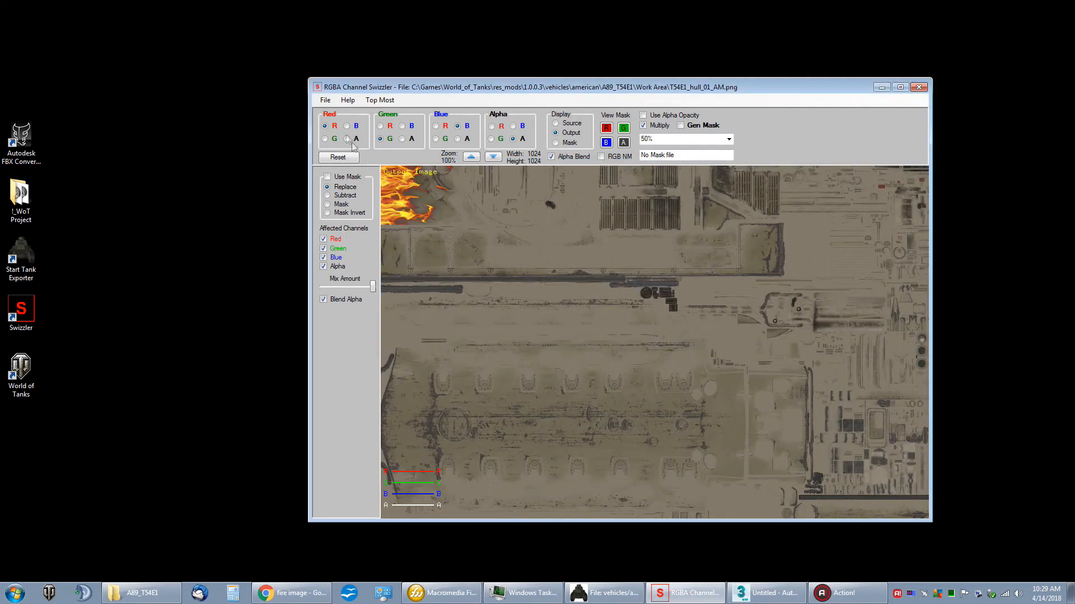
Step: Load the saved T54E1_hull_01_AM_hd.dds from the A89_T54E1 folder and inspect the fire area of the texture
{"action": "left_click", "coordinate": [326, 102]}
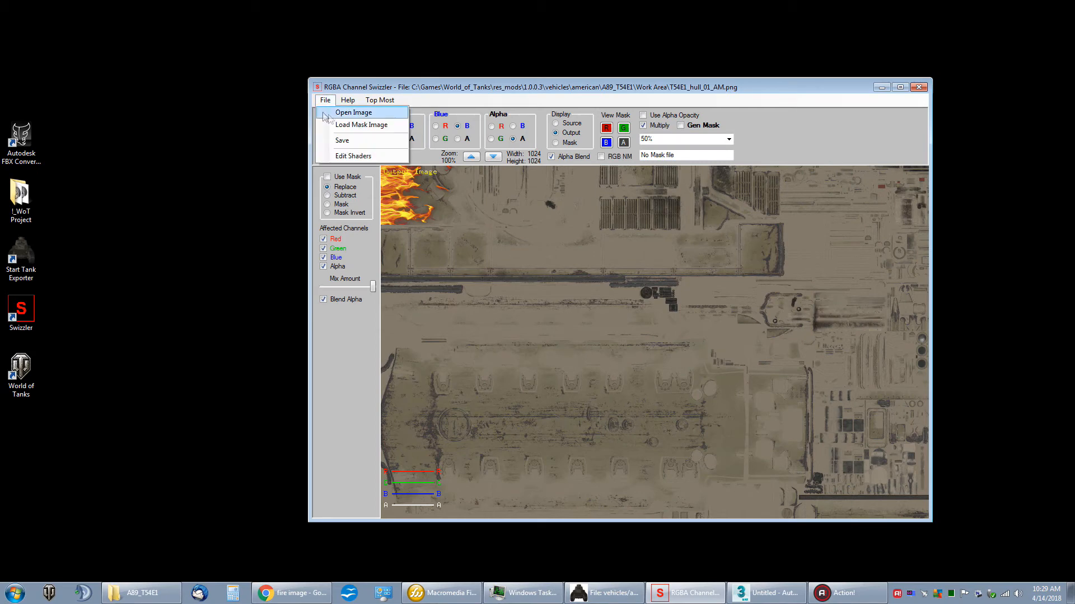
{"action": "left_click", "coordinate": [351, 127]}
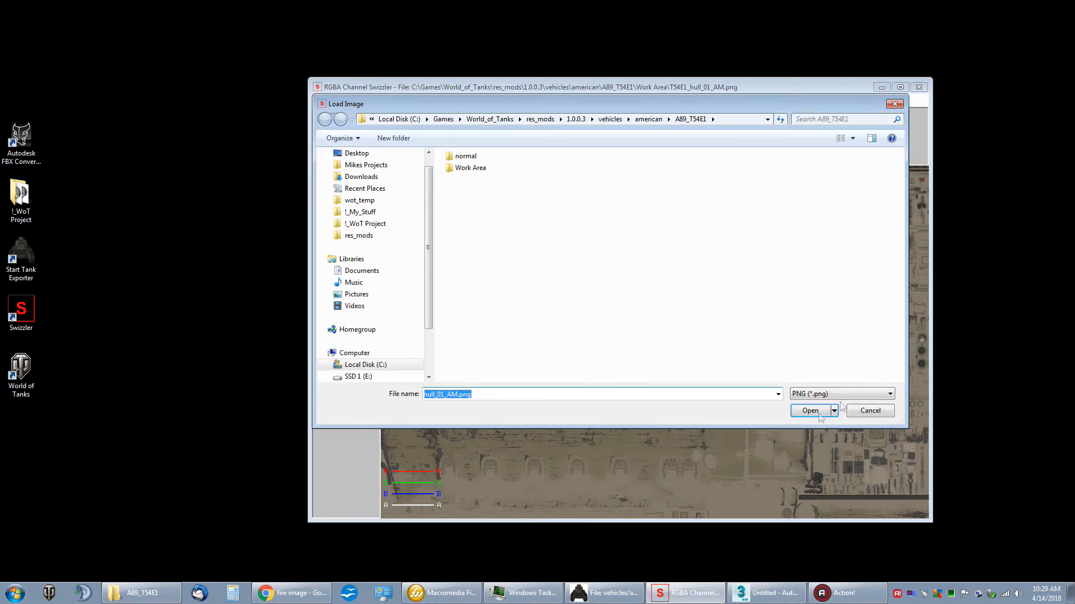
{"action": "left_click", "coordinate": [837, 395]}
{"action": "left_click", "coordinate": [826, 404]}
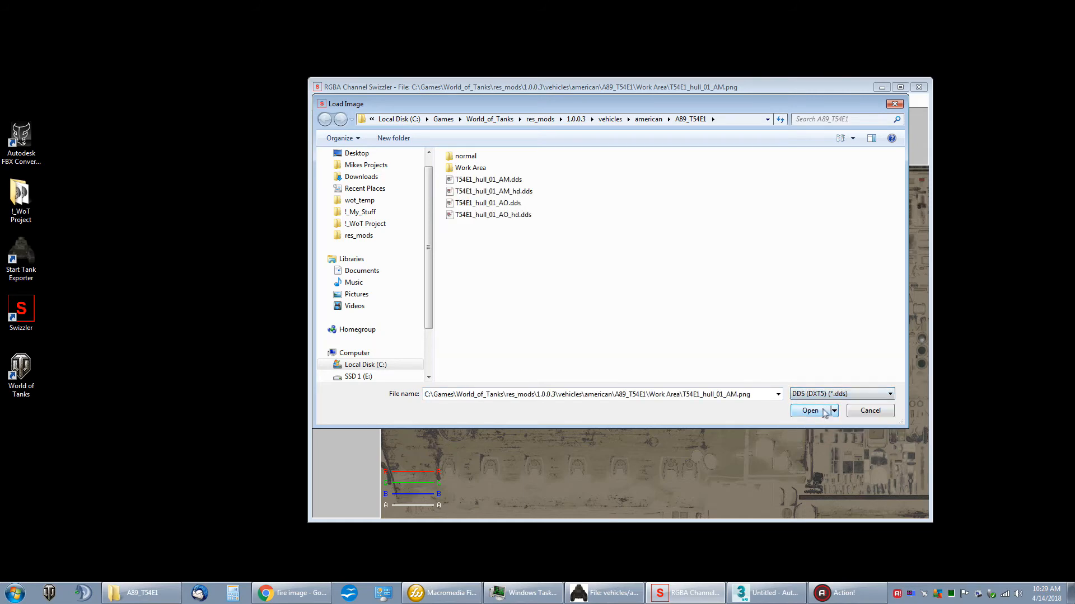
{"action": "double_click", "coordinate": [515, 192]}
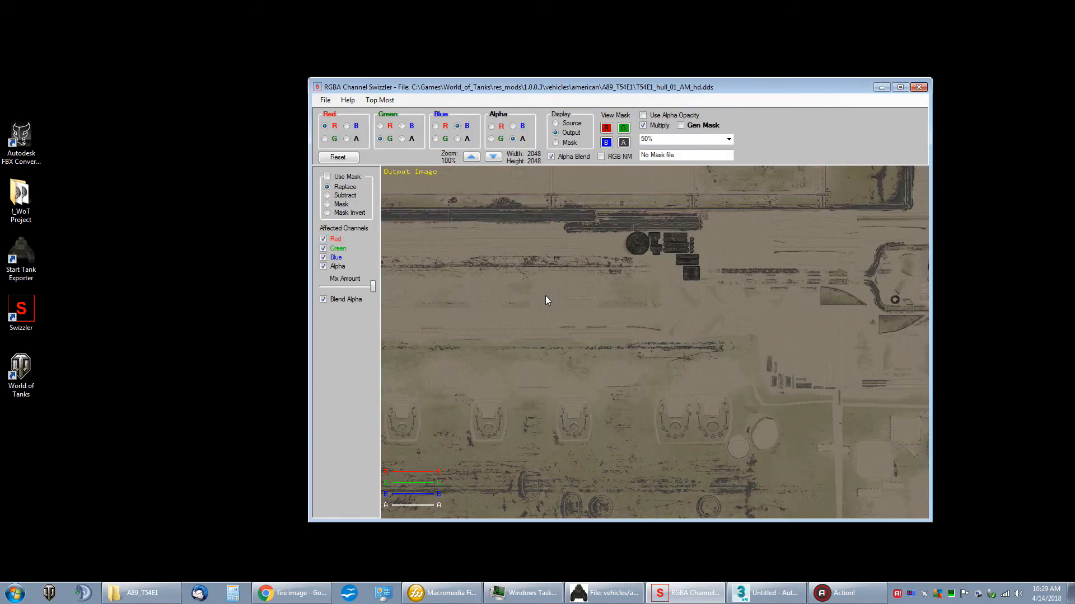
{"action": "left_click_drag", "start_coordinate": [490, 263], "coordinate": [780, 413]}
{"action": "left_click_drag", "start_coordinate": [582, 297], "coordinate": [598, 330]}
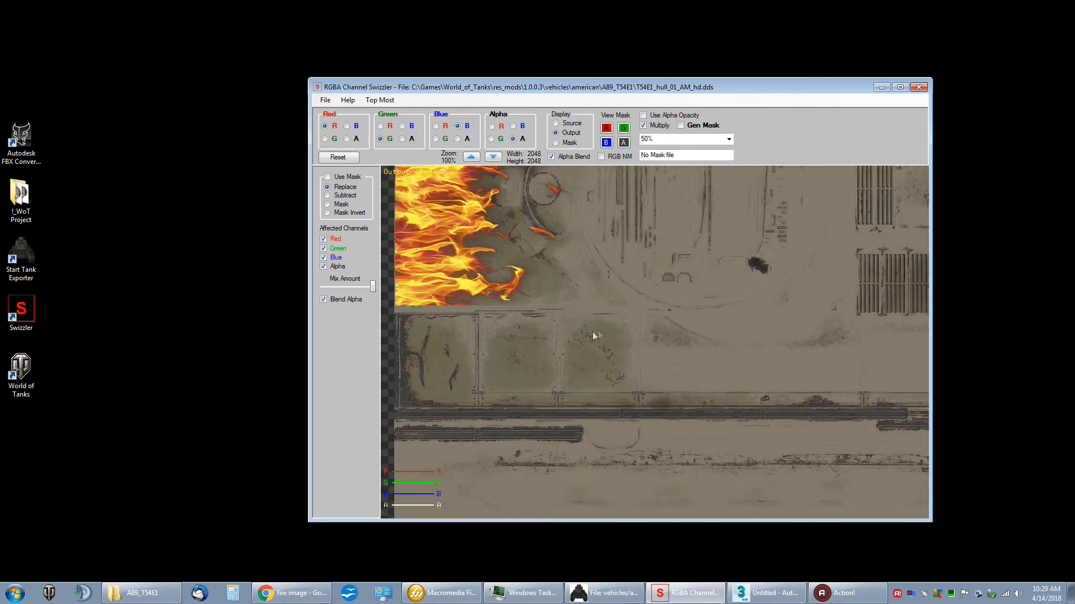
{"action": "left_click_drag", "start_coordinate": [750, 307], "coordinate": [628, 308]}
Step: Load the PNG image T54E1_hull_01_AO_hd.png from the Work Area folder
{"action": "left_click", "coordinate": [325, 100]}
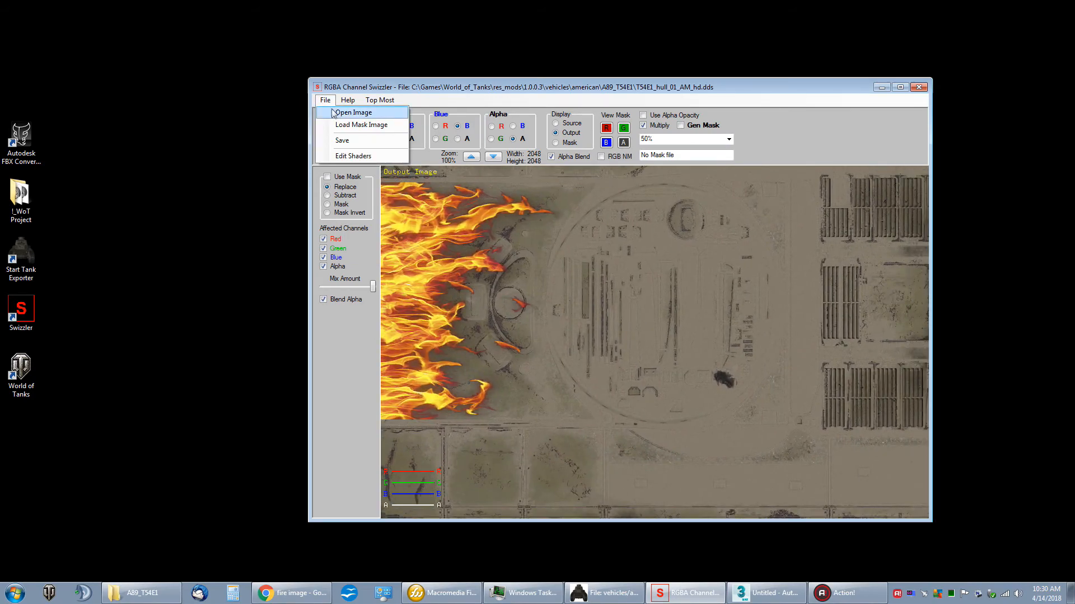
{"action": "left_click", "coordinate": [338, 114]}
{"action": "left_click", "coordinate": [841, 394]}
{"action": "left_click", "coordinate": [817, 405]}
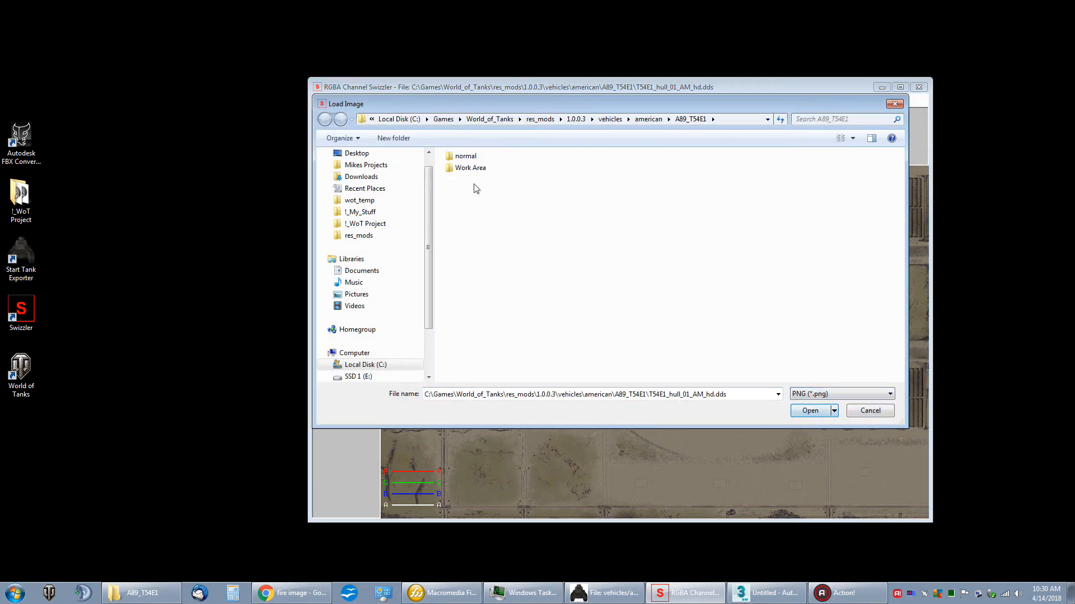
{"action": "double_click", "coordinate": [470, 168]}
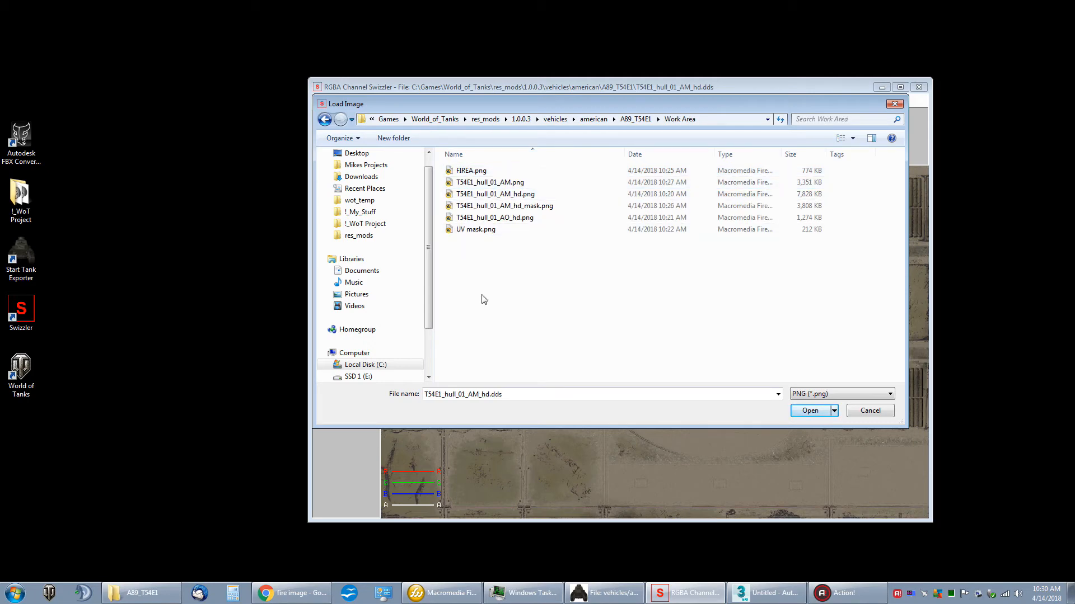
{"action": "double_click", "coordinate": [501, 217]}
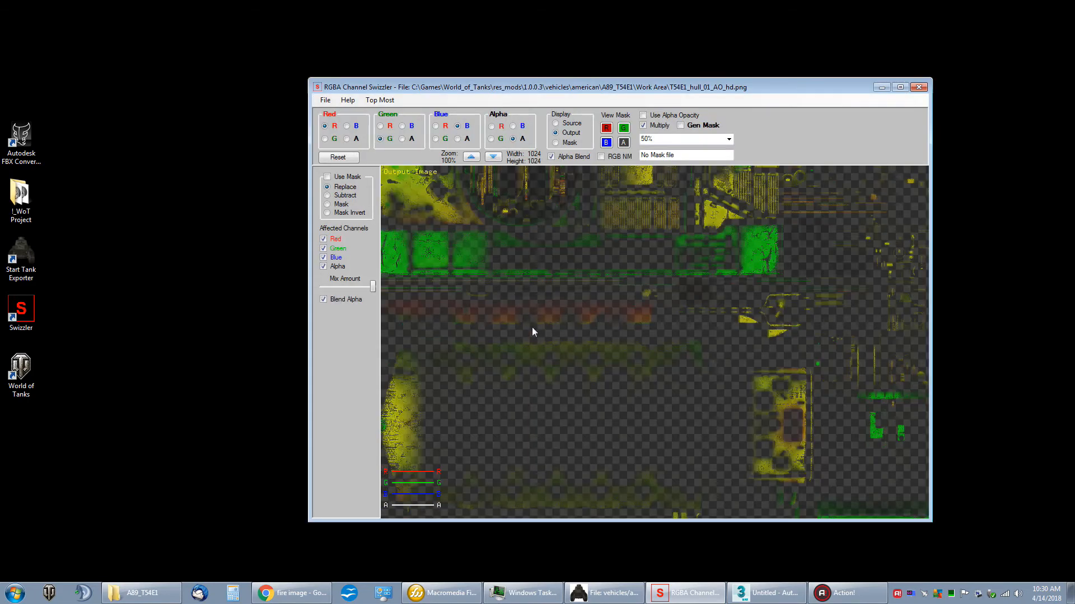
{"action": "left_click_drag", "start_coordinate": [533, 326], "coordinate": [600, 359]}
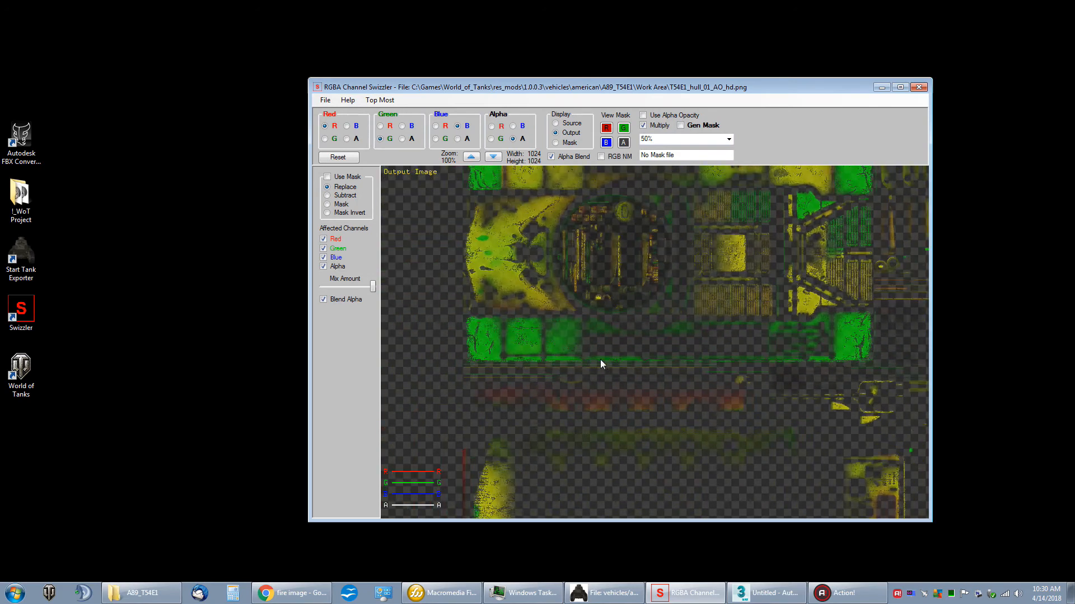
{"action": "left_click_drag", "start_coordinate": [572, 283], "coordinate": [565, 328]}
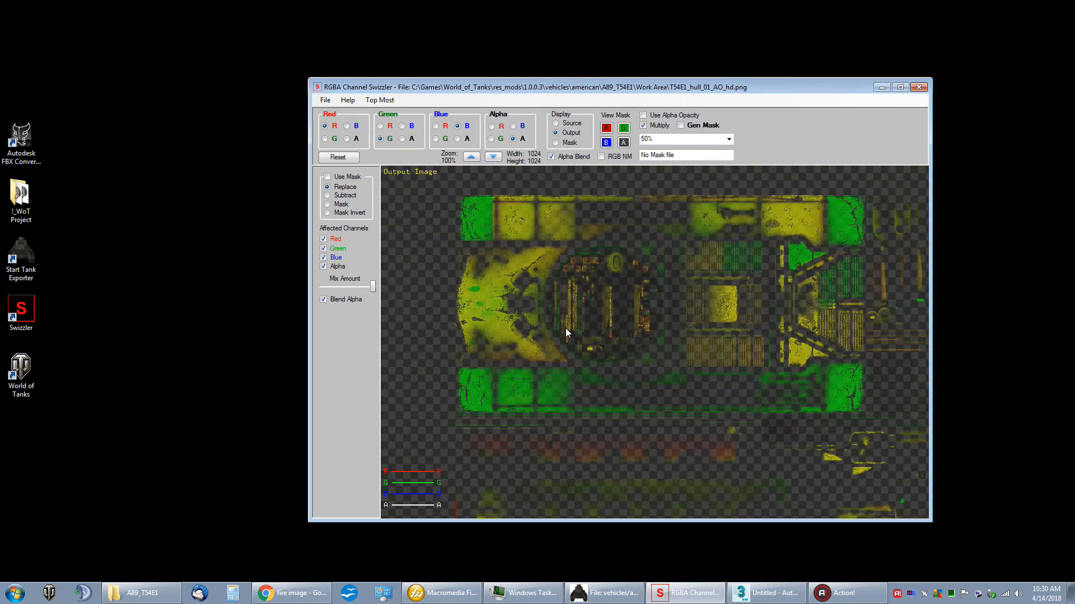
Step: Load T54E1_hull_01_AM_hd_mask.png from the Work Area folder as the mask image for the AO texture
{"action": "left_click", "coordinate": [325, 100]}
{"action": "left_click", "coordinate": [379, 178]}
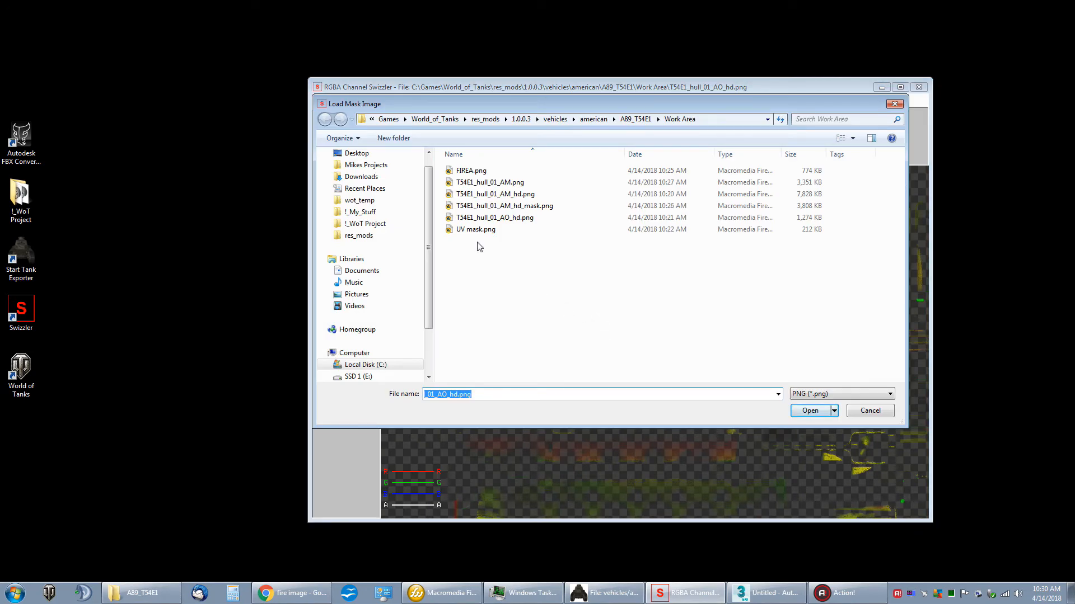
{"action": "left_click", "coordinate": [530, 206]}
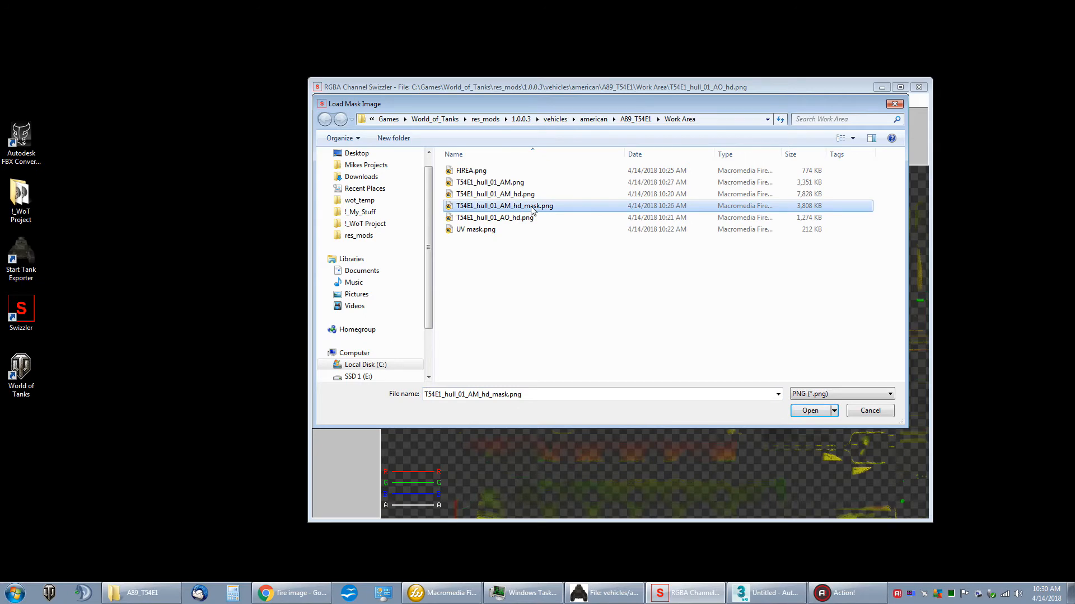
{"action": "double_click", "coordinate": [531, 206]}
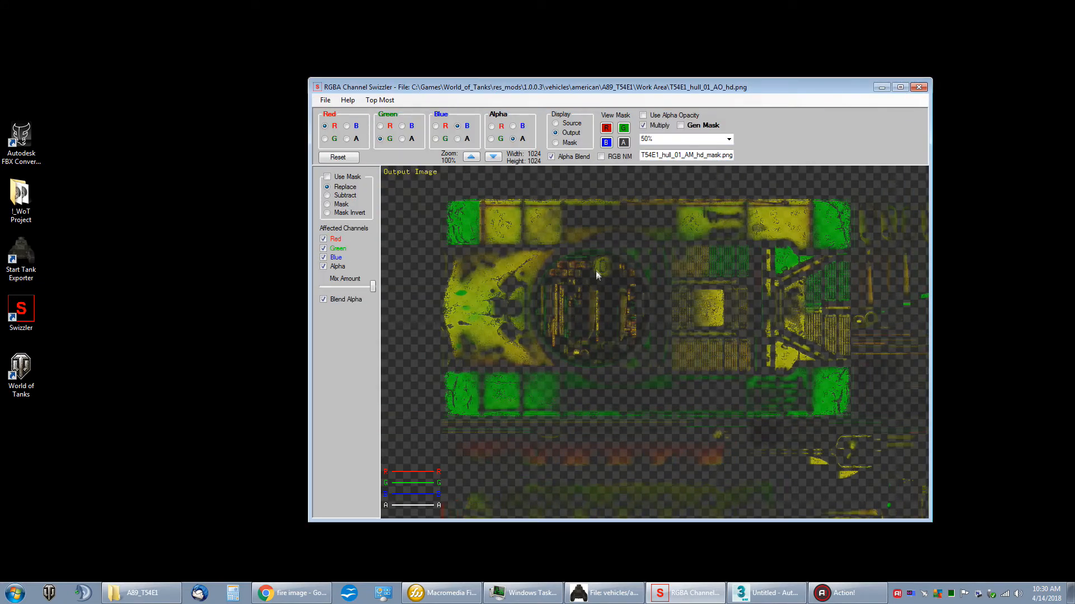
{"action": "left_click_drag", "start_coordinate": [594, 273], "coordinate": [601, 272]}
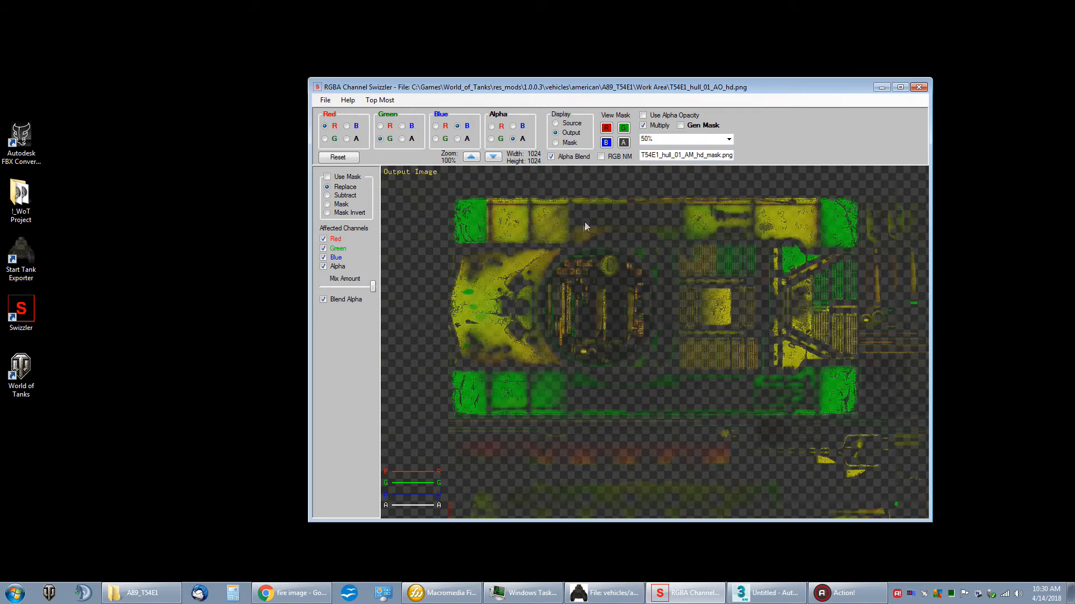
Step: Enable the mask on the AO texture and compare the Subtract and Replace modes over the fire area, ending on Replace
{"action": "left_click", "coordinate": [354, 182]}
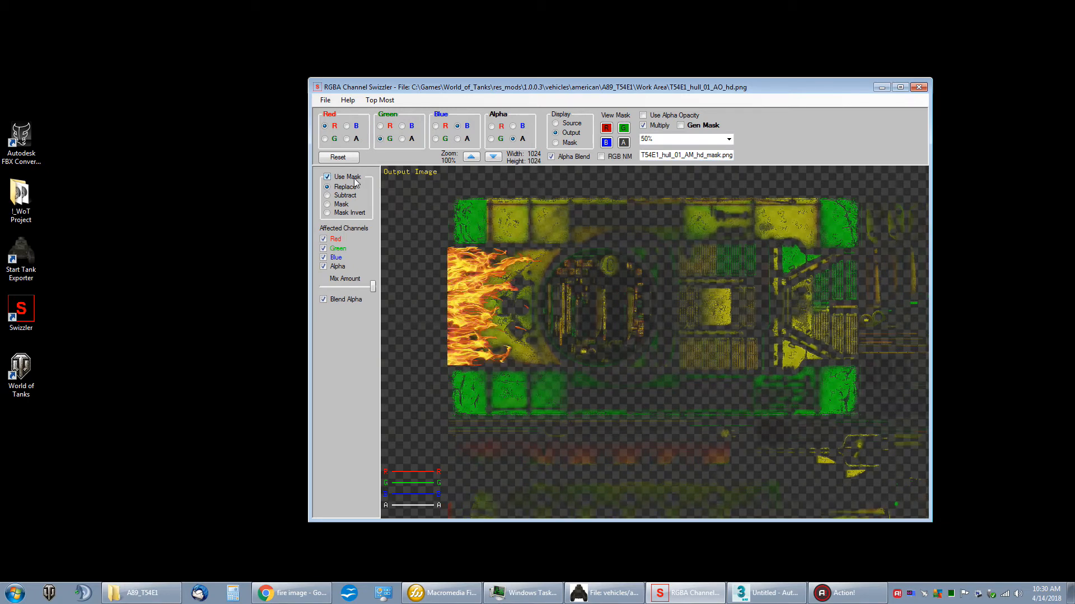
{"action": "scroll", "coordinate": [628, 310], "scroll_direction": "up", "scroll_amount": 4}
{"action": "left_click_drag", "start_coordinate": [628, 310], "coordinate": [664, 299]}
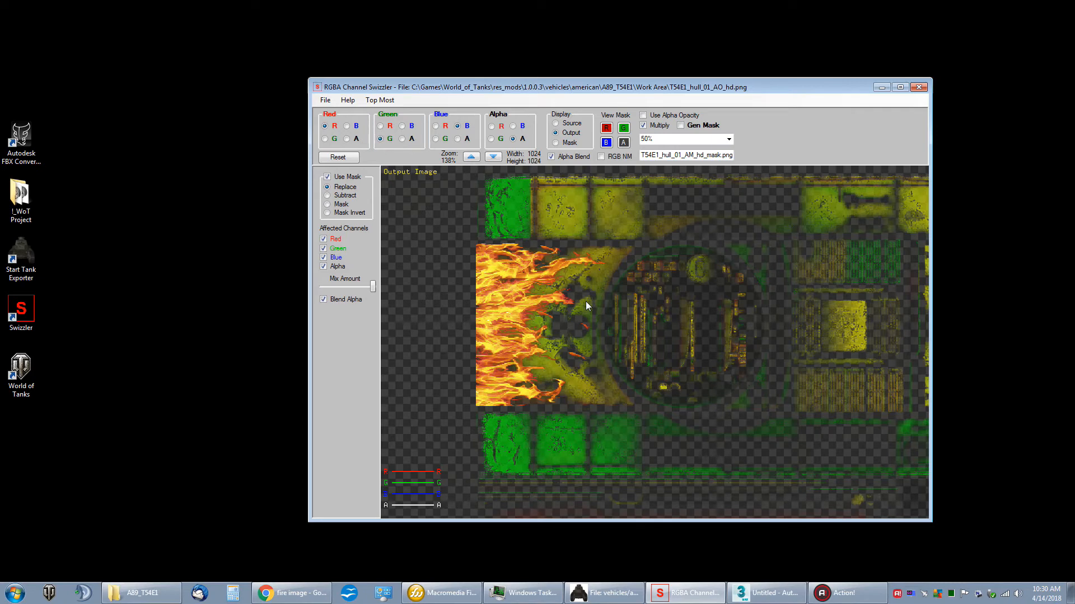
{"action": "left_click_drag", "start_coordinate": [688, 294], "coordinate": [662, 258]}
{"action": "left_click_drag", "start_coordinate": [494, 222], "coordinate": [504, 245]}
{"action": "left_click", "coordinate": [327, 196]}
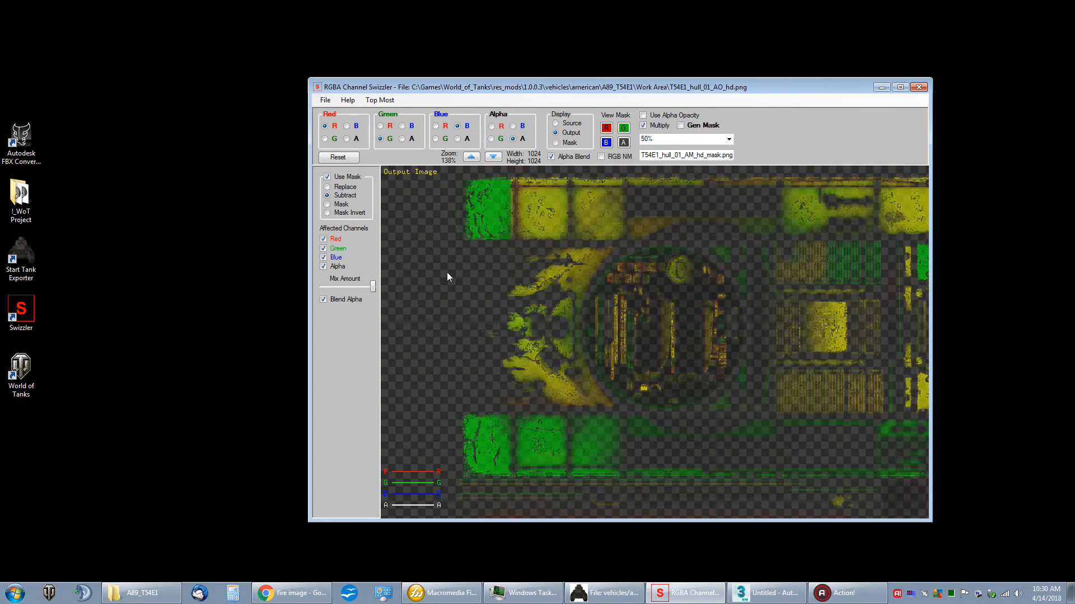
{"action": "left_click", "coordinate": [340, 187]}
{"action": "left_click_drag", "start_coordinate": [517, 292], "coordinate": [533, 300]}
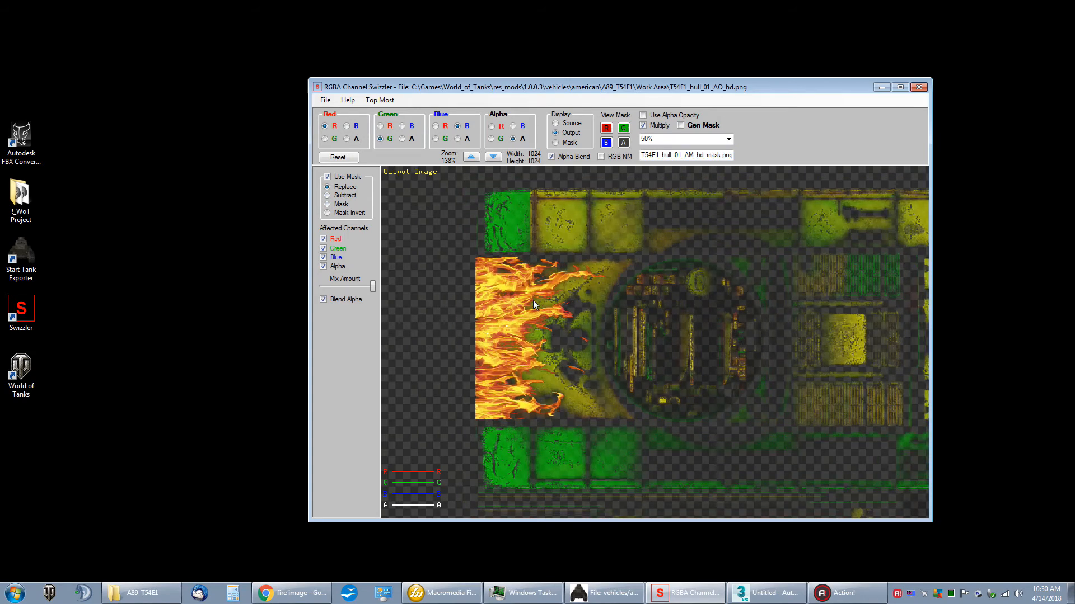
Step: Limit the mask to the alpha channel by excluding red, green and blue from the affected channels
{"action": "left_click", "coordinate": [323, 239]}
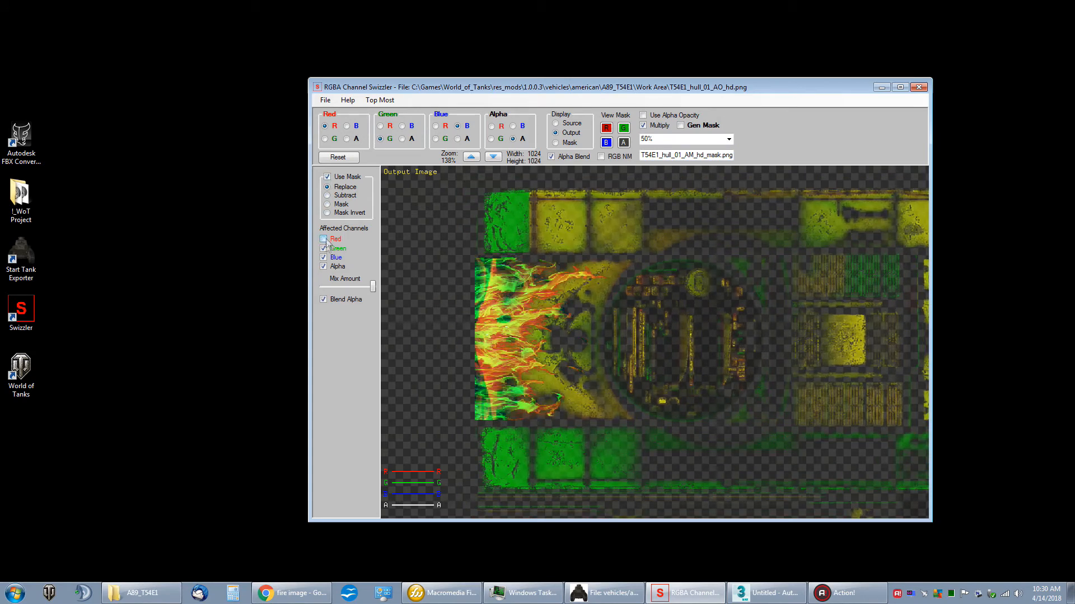
{"action": "left_click", "coordinate": [323, 248]}
{"action": "left_click", "coordinate": [323, 258]}
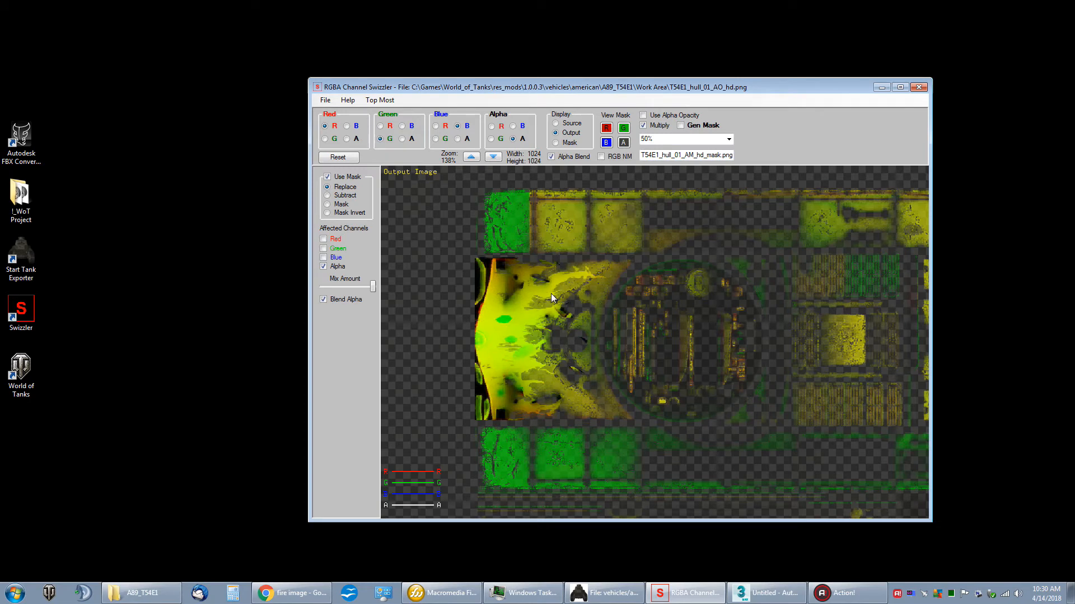
Step: Hide the green and red channels in the view and inspect the fire area in the alpha channel
{"action": "left_click", "coordinate": [623, 130]}
{"action": "left_click", "coordinate": [606, 128]}
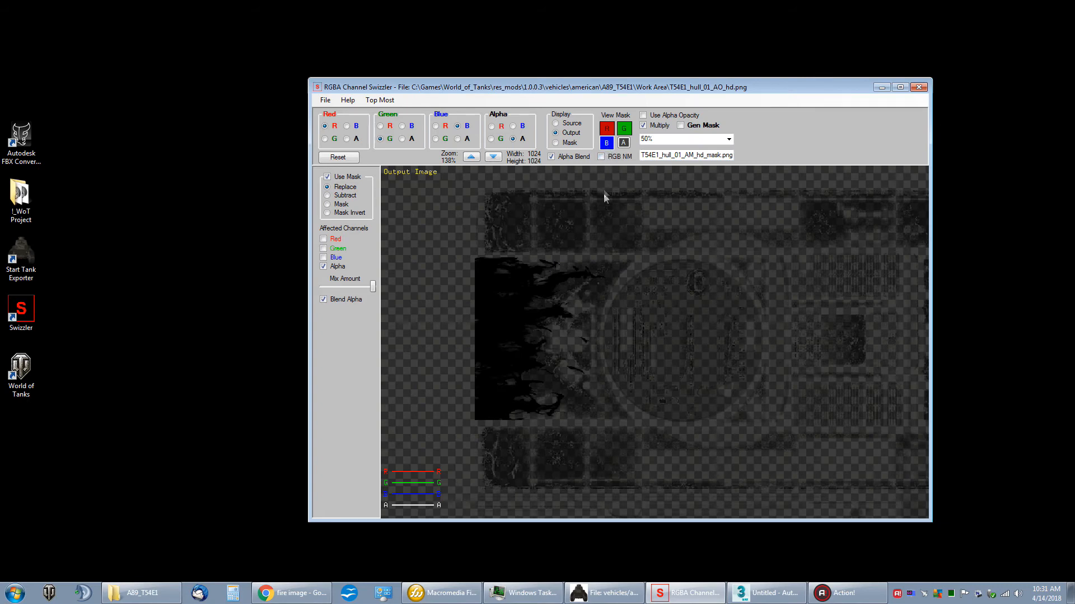
{"action": "mouse_move", "coordinate": [603, 194]}
{"action": "left_mouse_down"}
{"action": "mouse_move", "coordinate": [612, 217]}
{"action": "mouse_move", "coordinate": [614, 196]}
{"action": "mouse_move", "coordinate": [595, 188]}
{"action": "left_mouse_up"}
{"action": "left_click_drag", "start_coordinate": [676, 249], "coordinate": [641, 254]}
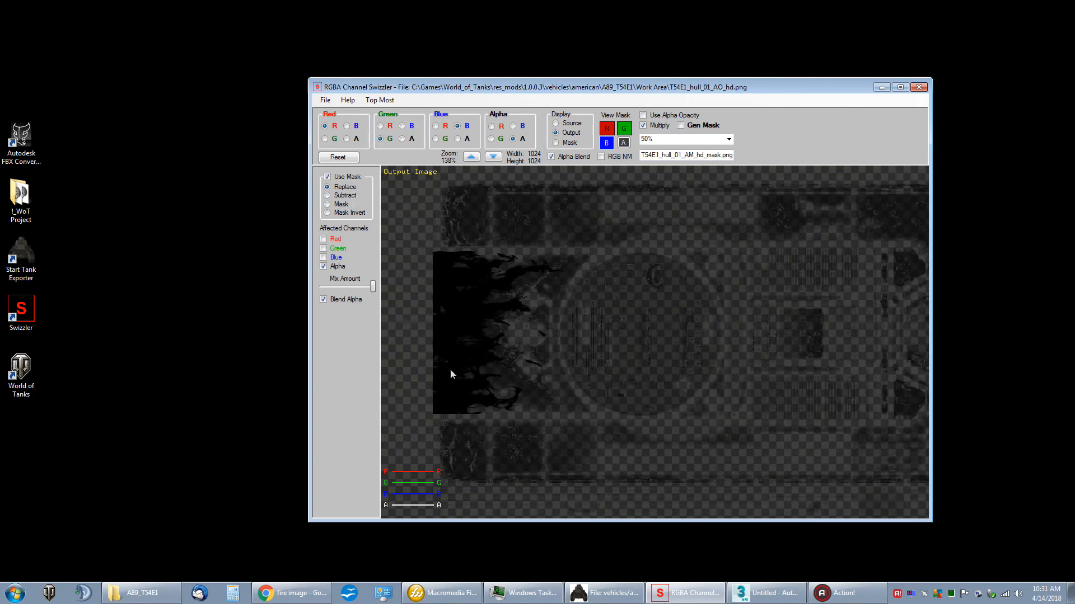
Step: Change the mask mode to Mask Invert and keep the mix amount at its maximum
{"action": "left_click", "coordinate": [340, 212]}
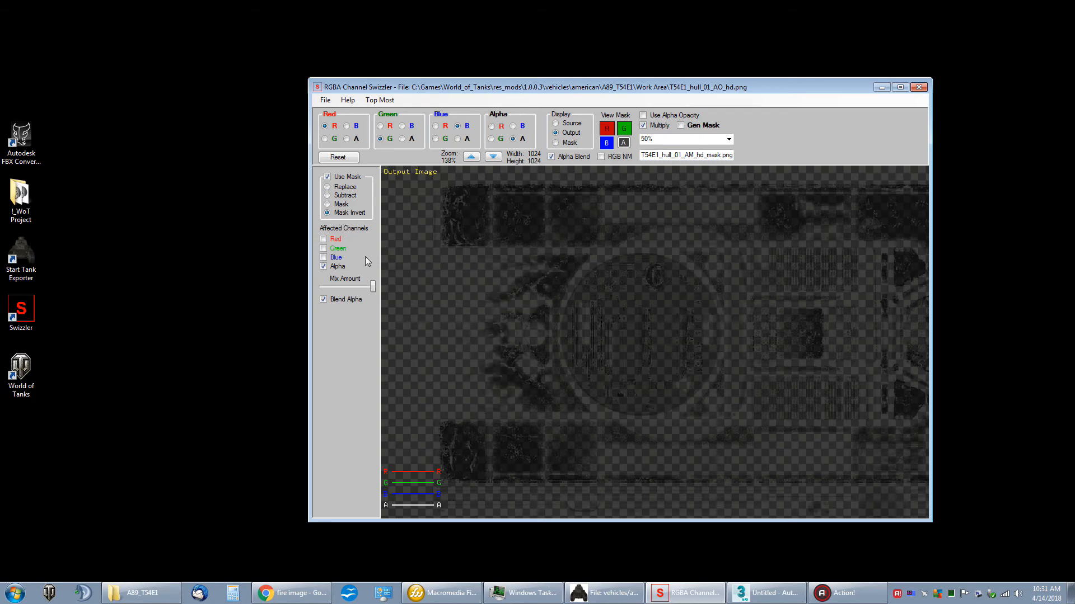
{"action": "left_click_drag", "start_coordinate": [515, 294], "coordinate": [526, 303]}
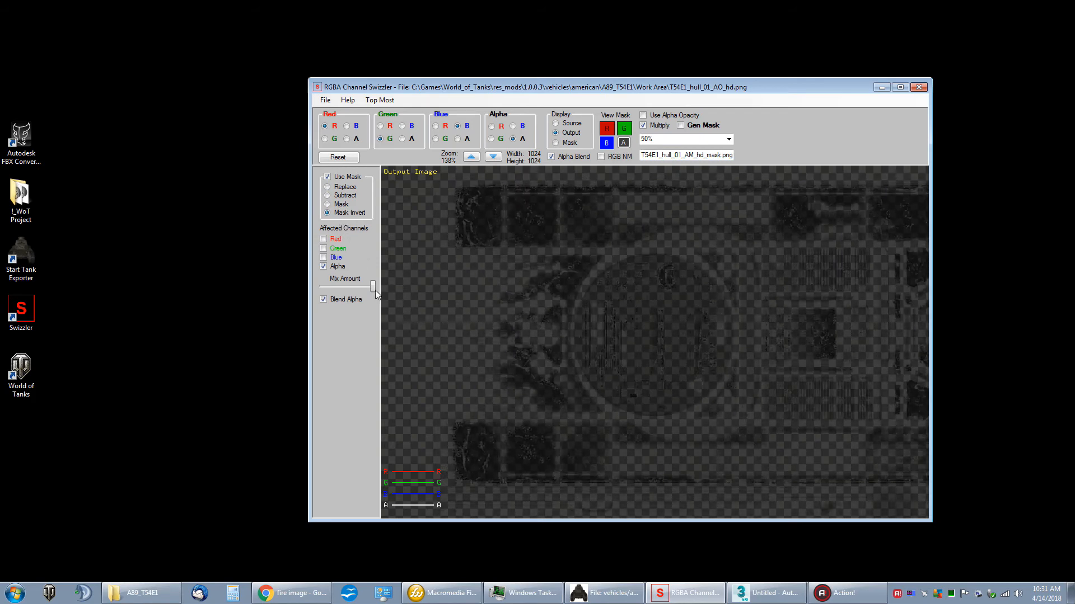
{"action": "left_click_drag", "start_coordinate": [369, 287], "coordinate": [405, 301]}
Step: Toggle the red and green channel display, leaving both shown, and examine the masked area of the AO texture
{"action": "left_click", "coordinate": [607, 129]}
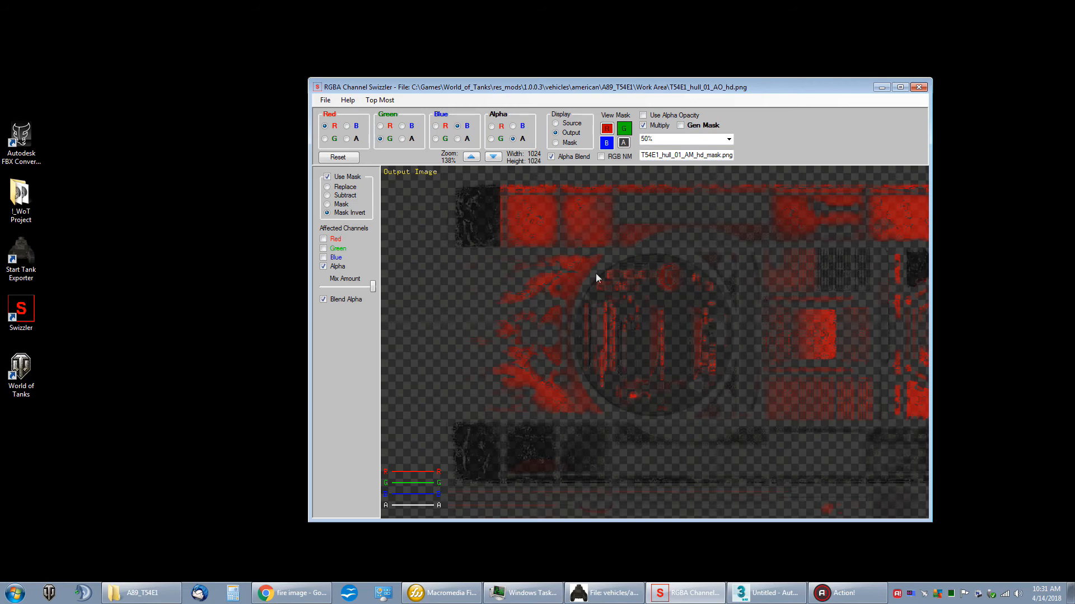
{"action": "left_click", "coordinate": [624, 129]}
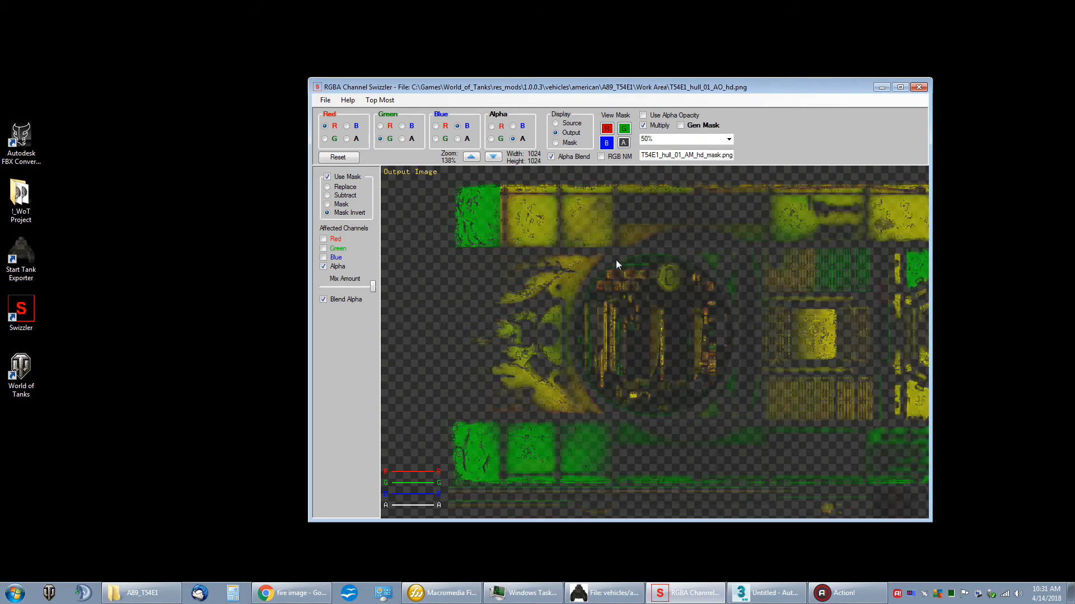
{"action": "left_click", "coordinate": [624, 129]}
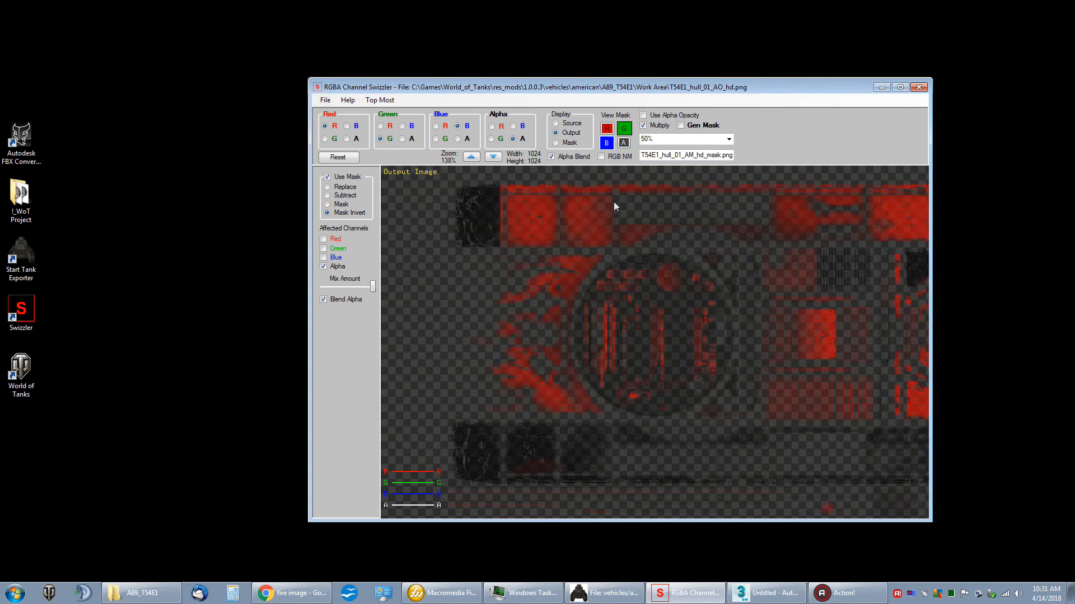
{"action": "left_click", "coordinate": [607, 129]}
{"action": "left_click", "coordinate": [607, 129]}
{"action": "left_click", "coordinate": [624, 129]}
{"action": "left_click_drag", "start_coordinate": [657, 253], "coordinate": [610, 250]}
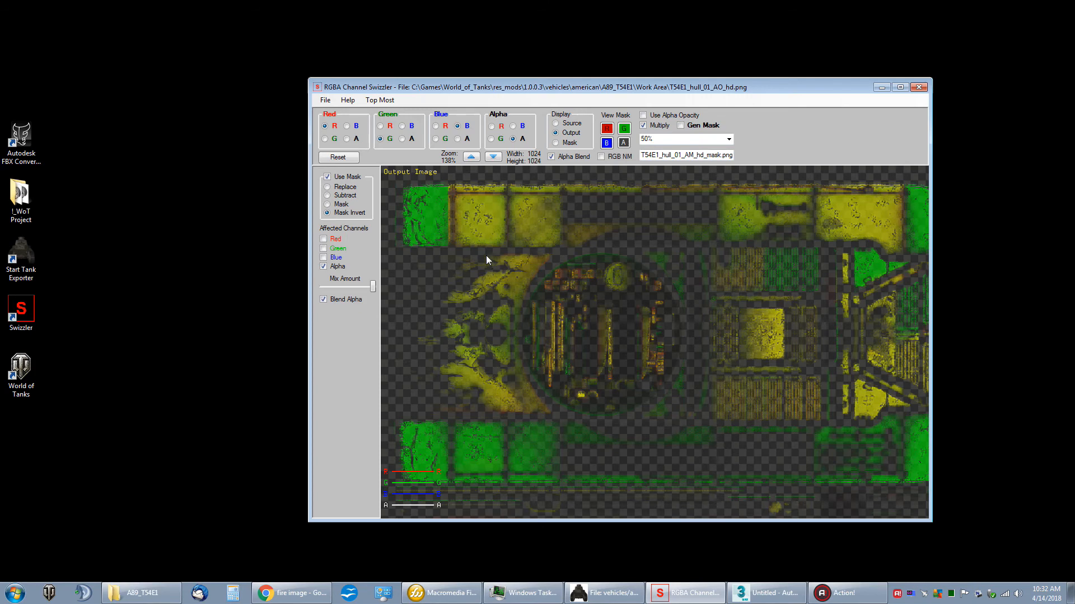
{"action": "left_click_drag", "start_coordinate": [485, 255], "coordinate": [495, 254]}
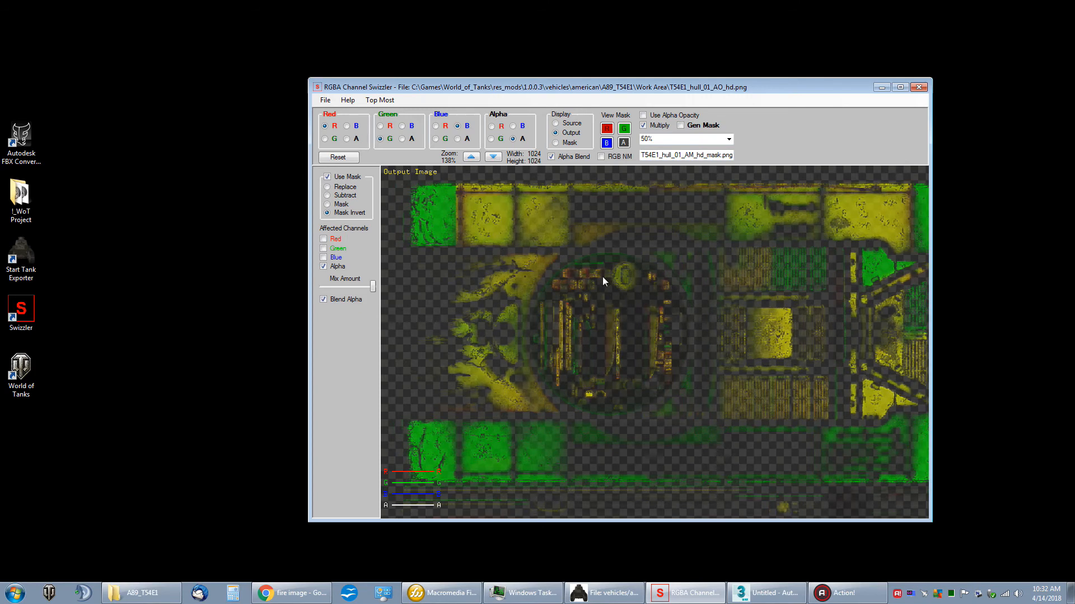
{"action": "left_click_drag", "start_coordinate": [603, 276], "coordinate": [598, 279]}
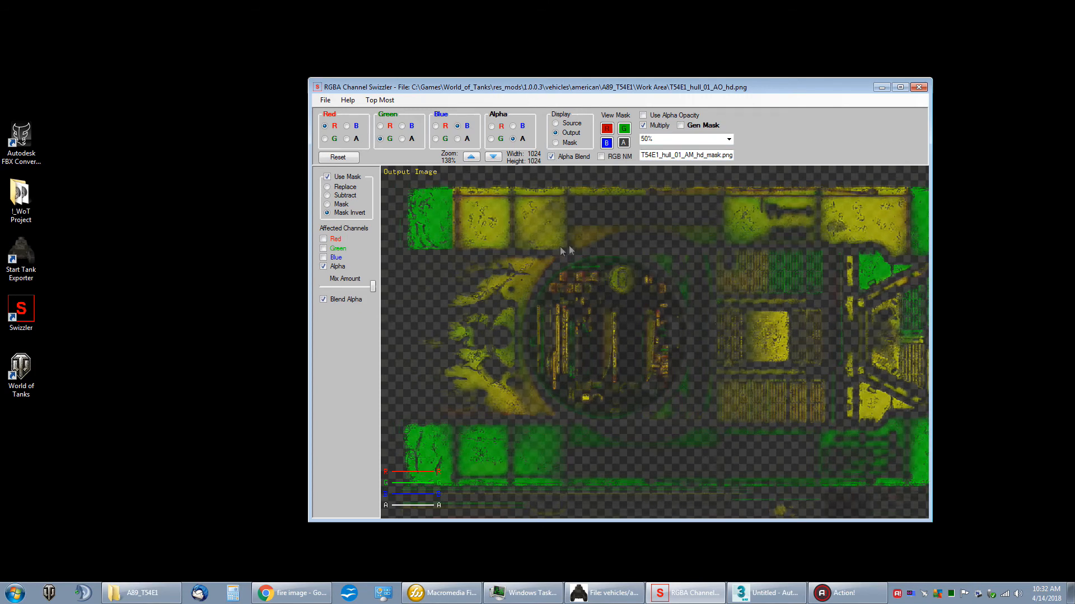
Step: Consult the WoT texture formats help and set the save options to DDS BC3 without mipmaps
{"action": "left_click", "coordinate": [325, 100]}
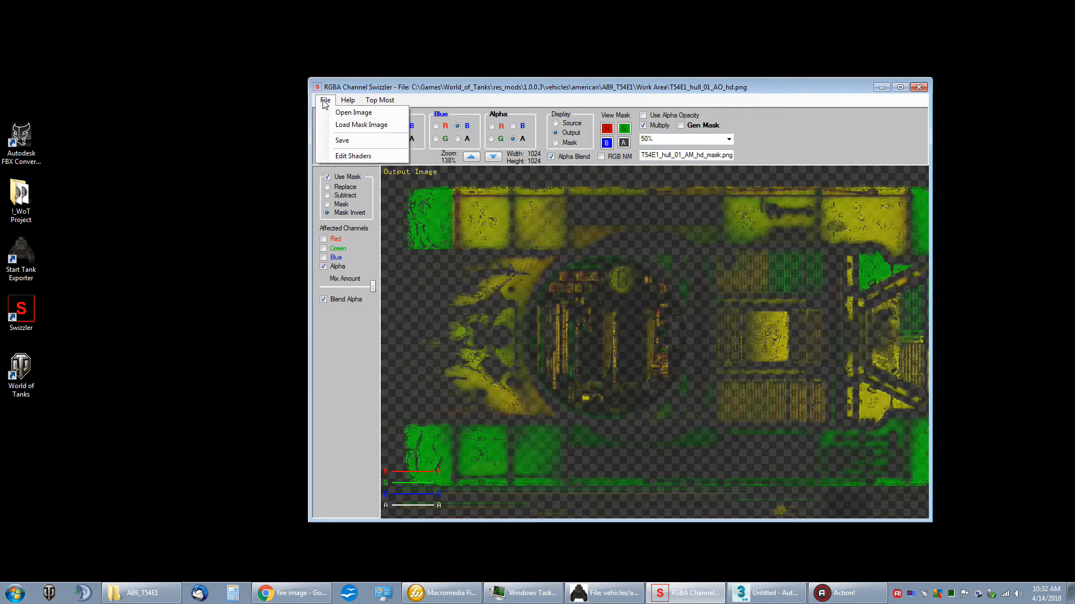
{"action": "left_click", "coordinate": [361, 141]}
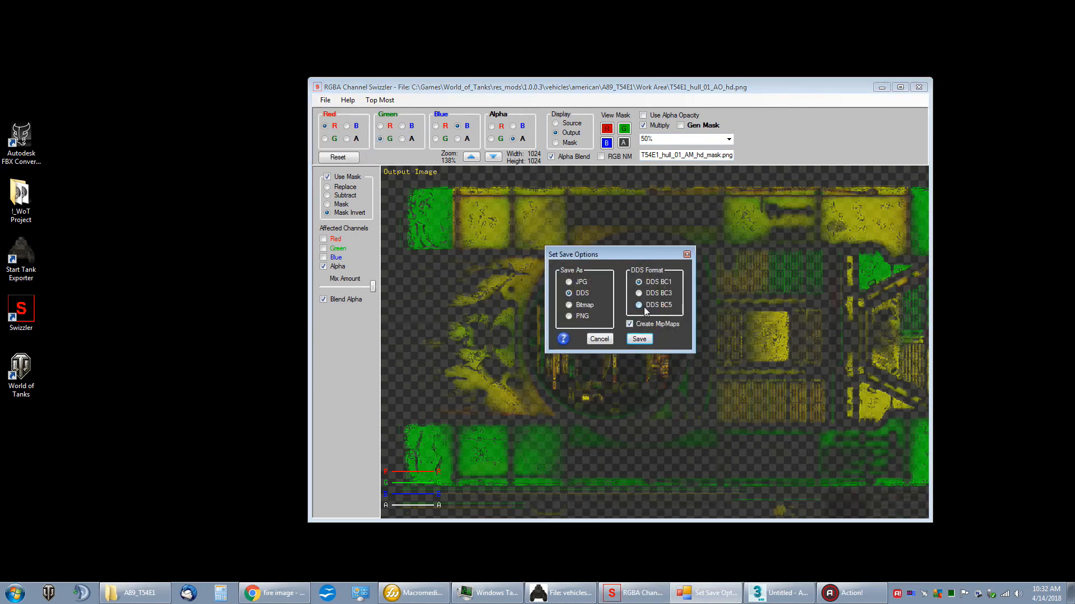
{"action": "left_click", "coordinate": [563, 340]}
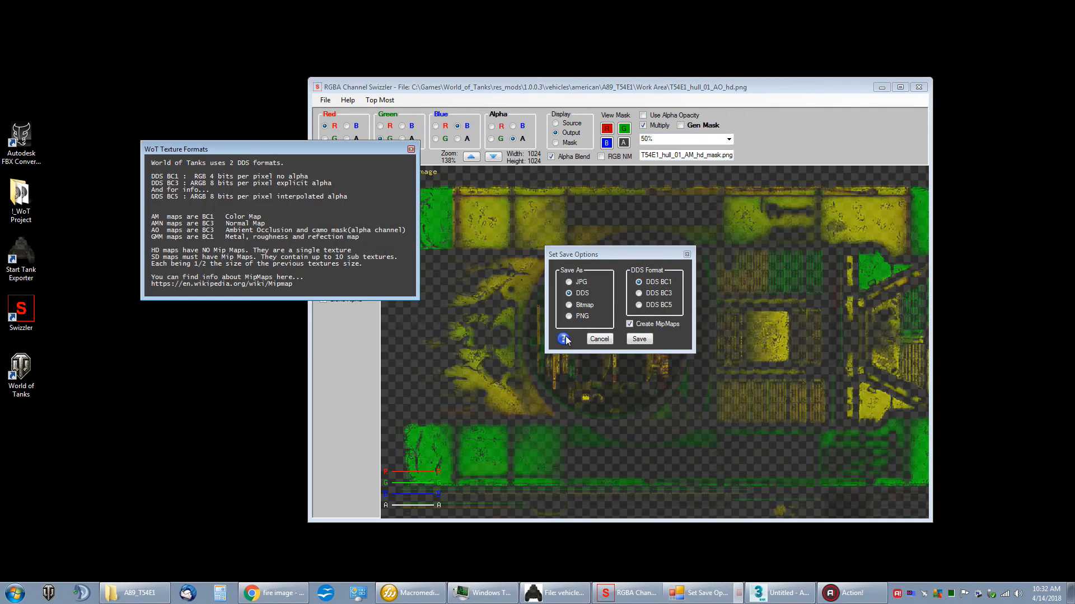
{"action": "left_click_drag", "start_coordinate": [243, 151], "coordinate": [291, 207]}
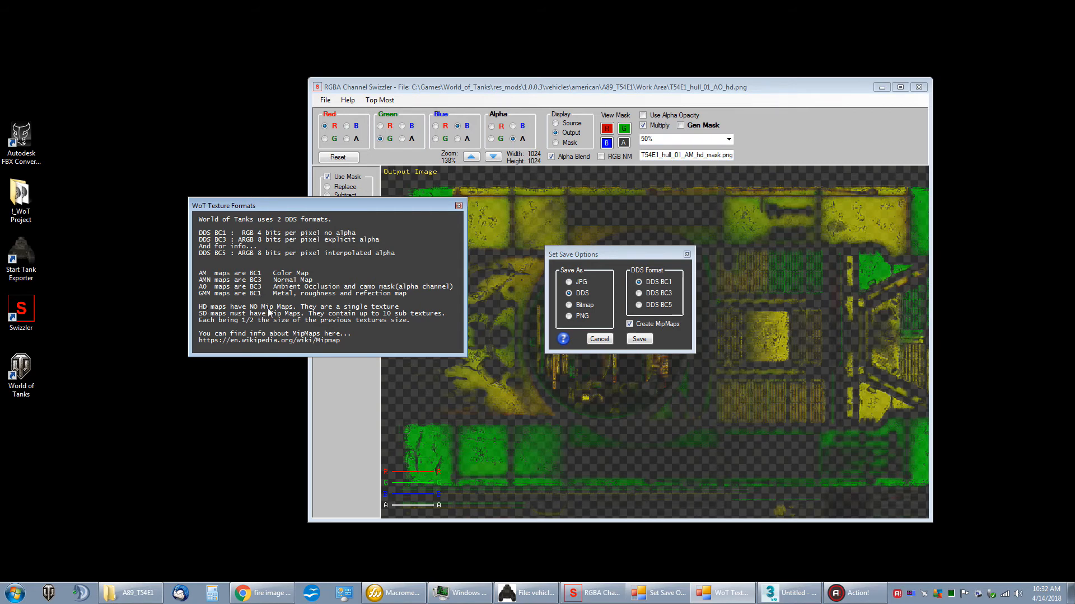
{"action": "left_click", "coordinate": [459, 206]}
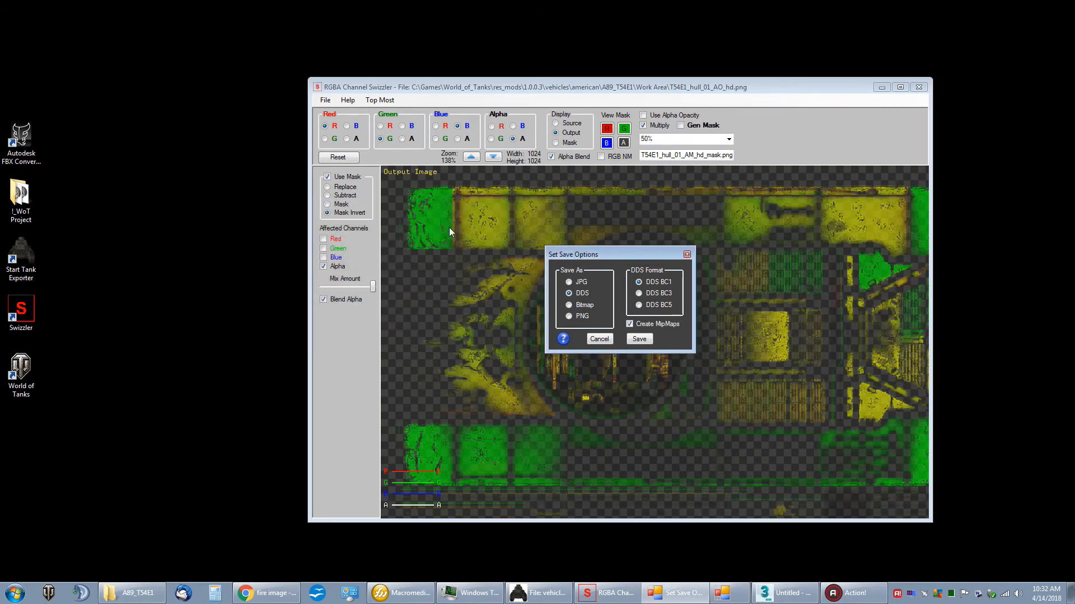
{"action": "left_click", "coordinate": [639, 293]}
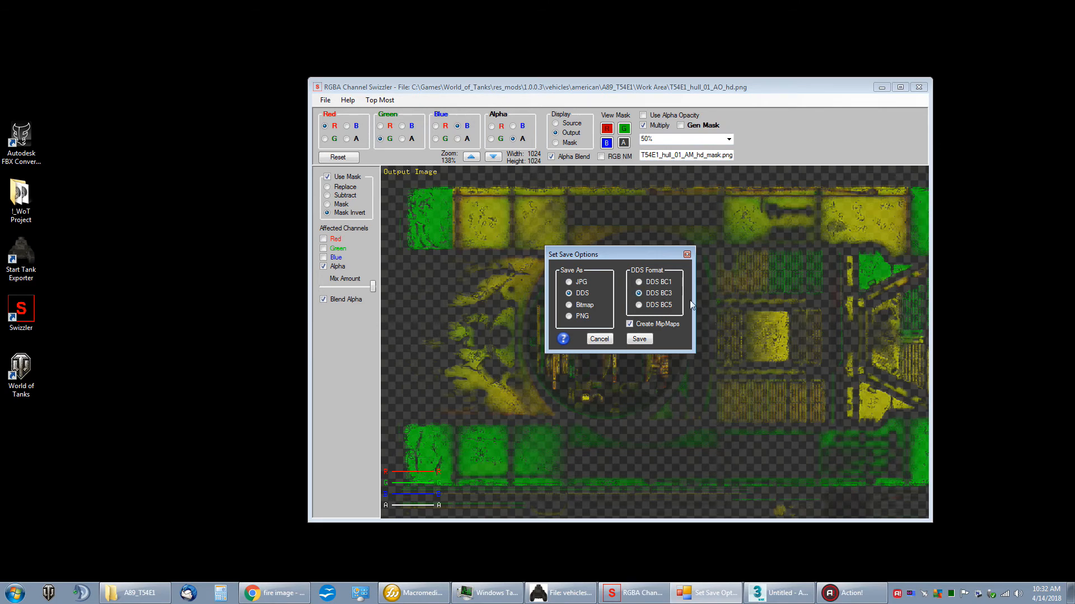
{"action": "left_click", "coordinate": [629, 324]}
{"action": "left_click", "coordinate": [638, 339]}
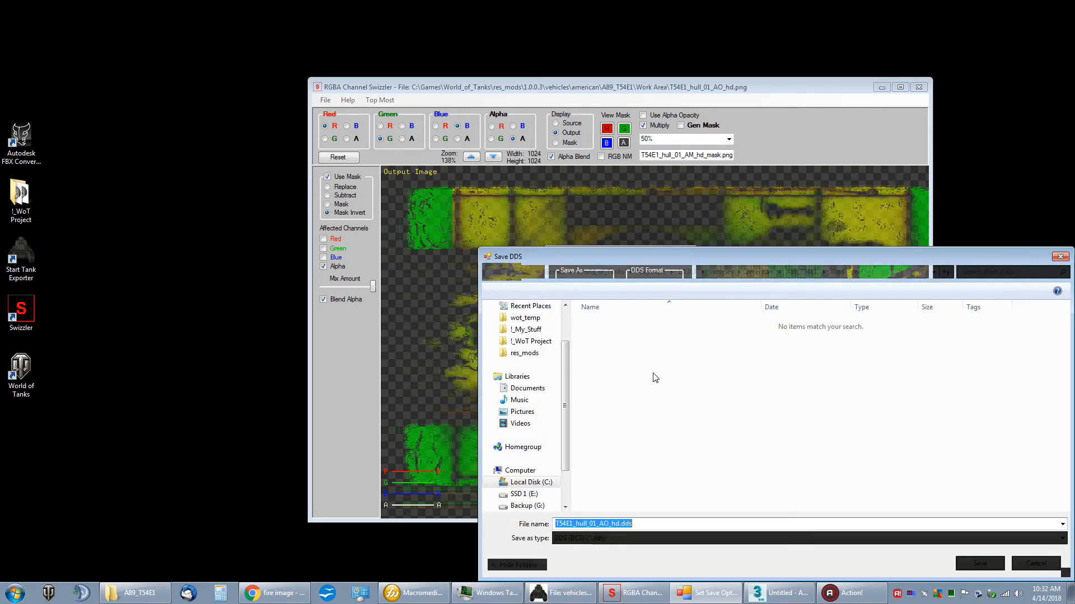
Step: Save the AO texture over T54E1_hull_01_AO_hd.dds in the A89_T54E1 folder
{"action": "left_click_drag", "start_coordinate": [665, 261], "coordinate": [531, 169]}
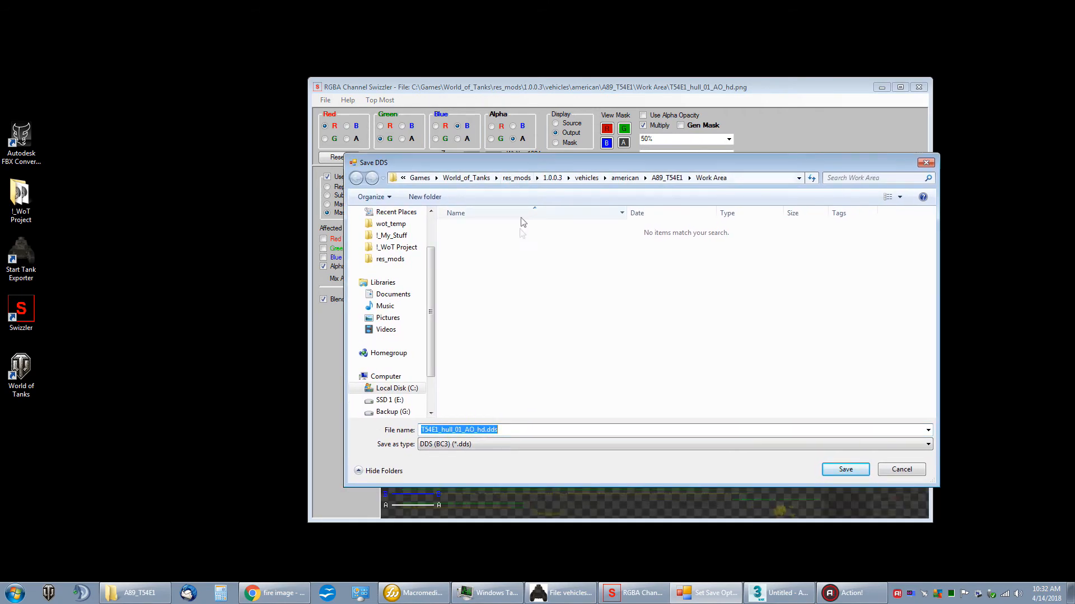
{"action": "left_click", "coordinate": [667, 178]}
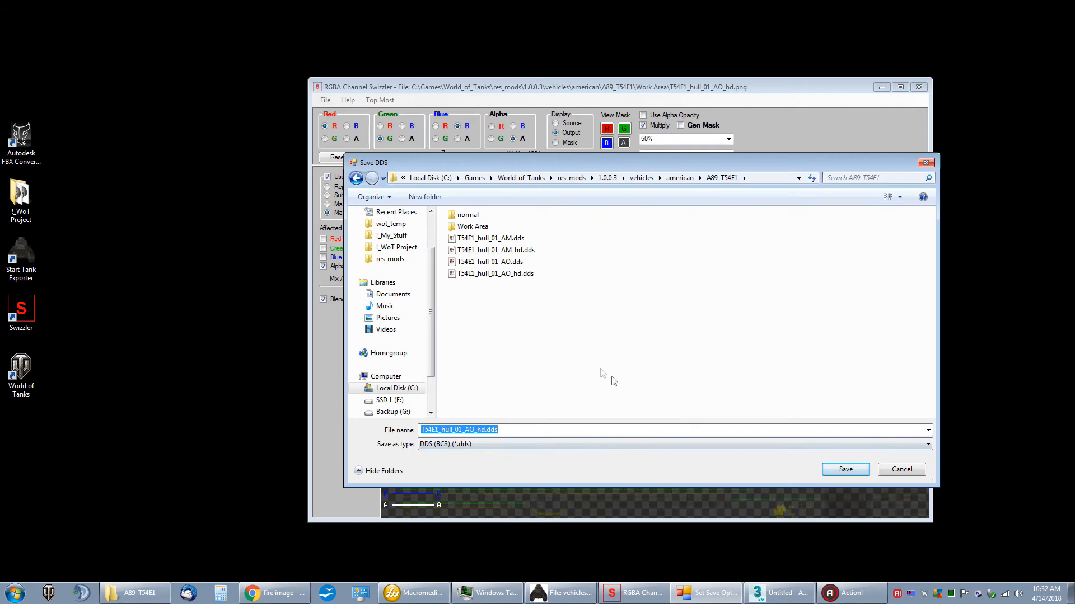
{"action": "left_click", "coordinate": [519, 278]}
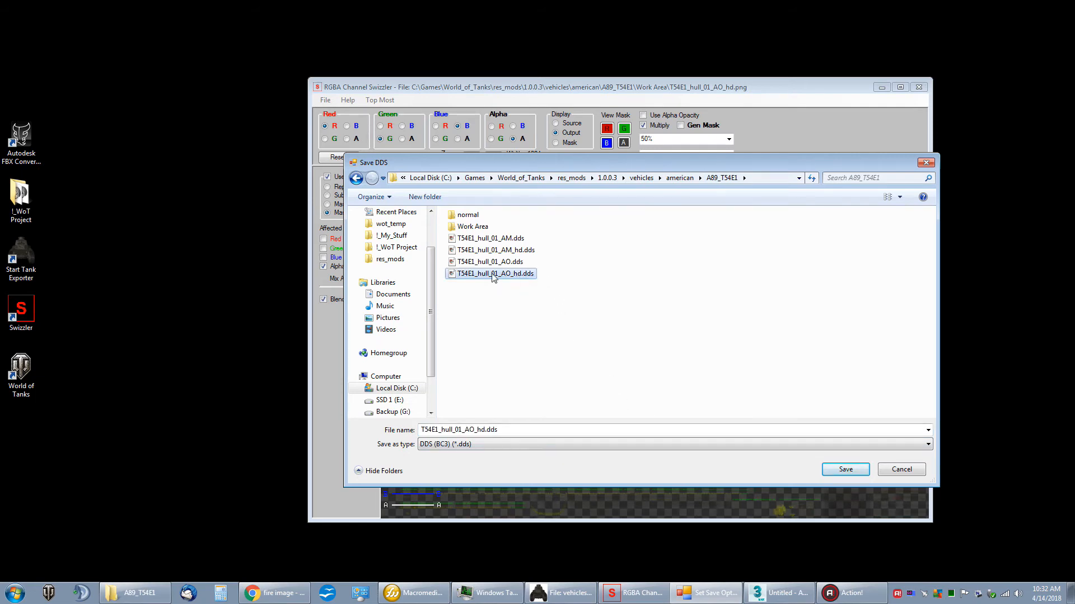
{"action": "double_click", "coordinate": [494, 280]}
{"action": "left_click", "coordinate": [566, 296]}
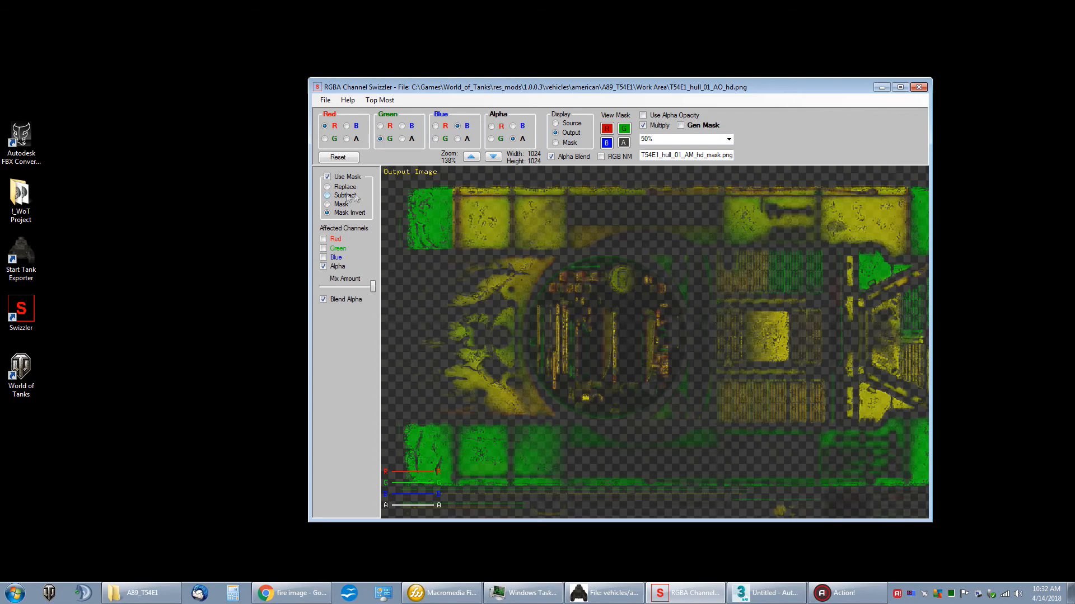
Step: Save the masked AO texture as PNG over T54E1_hull_01_AO_hd.png in the Work Area folder
{"action": "left_click", "coordinate": [328, 105]}
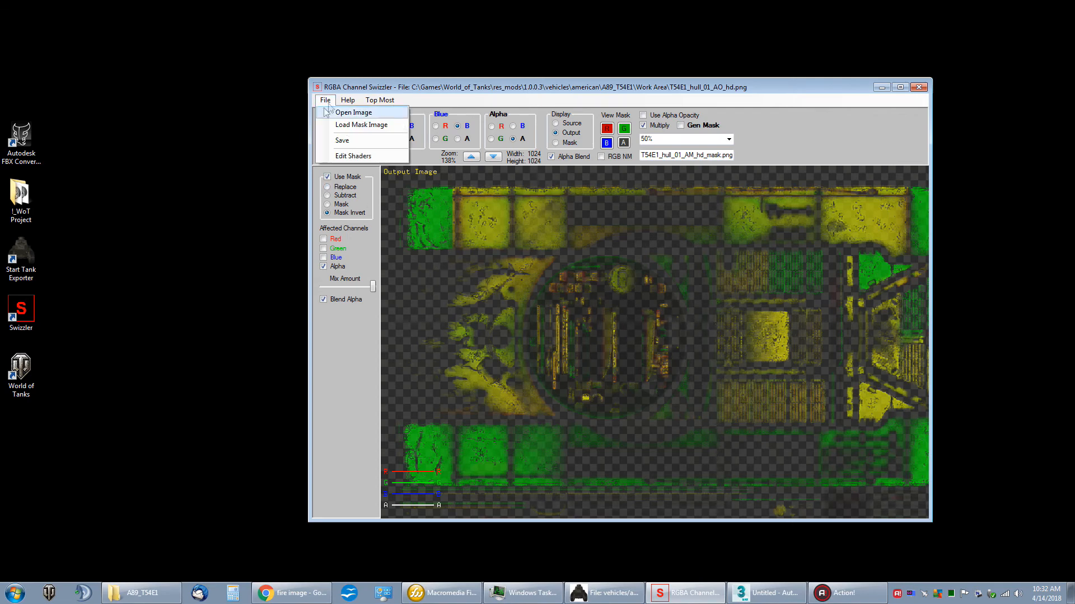
{"action": "left_click", "coordinate": [336, 142]}
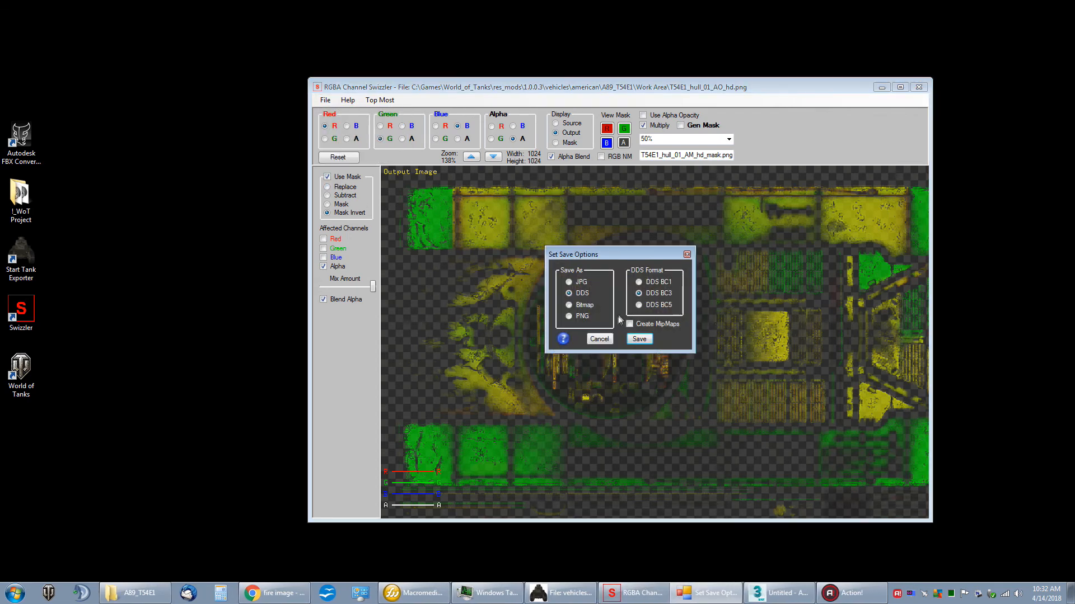
{"action": "left_click", "coordinate": [583, 316]}
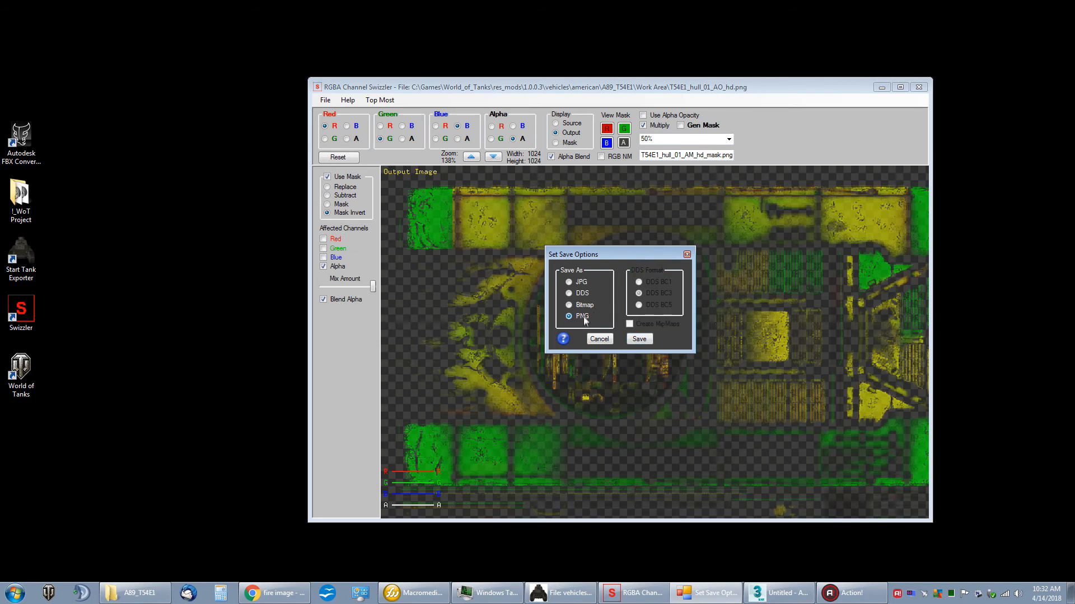
{"action": "left_click", "coordinate": [639, 339]}
{"action": "double_click", "coordinate": [473, 227]}
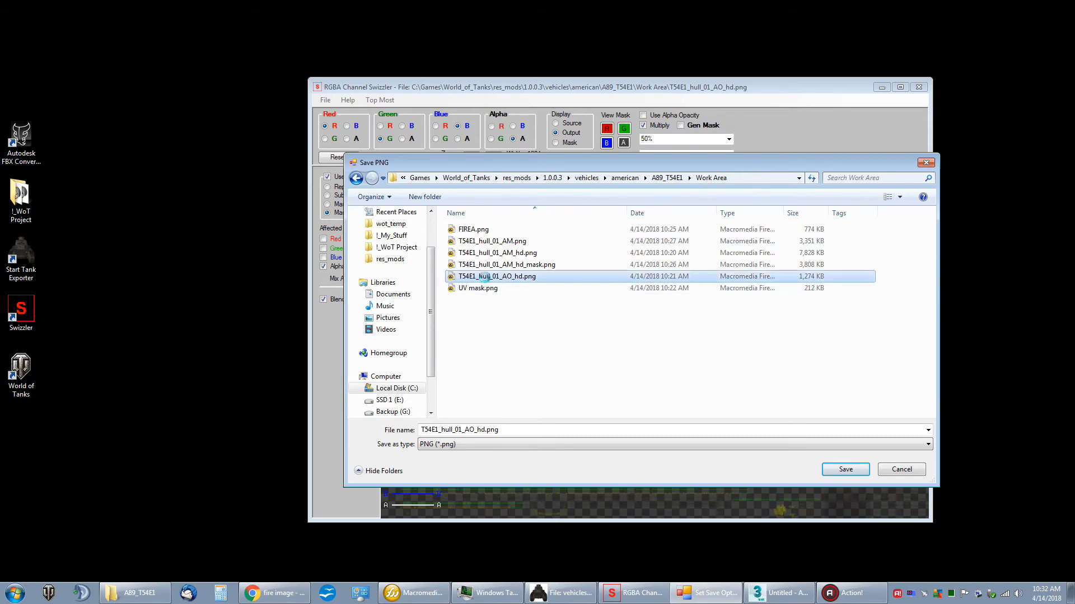
{"action": "double_click", "coordinate": [484, 279]}
{"action": "left_click", "coordinate": [562, 297]}
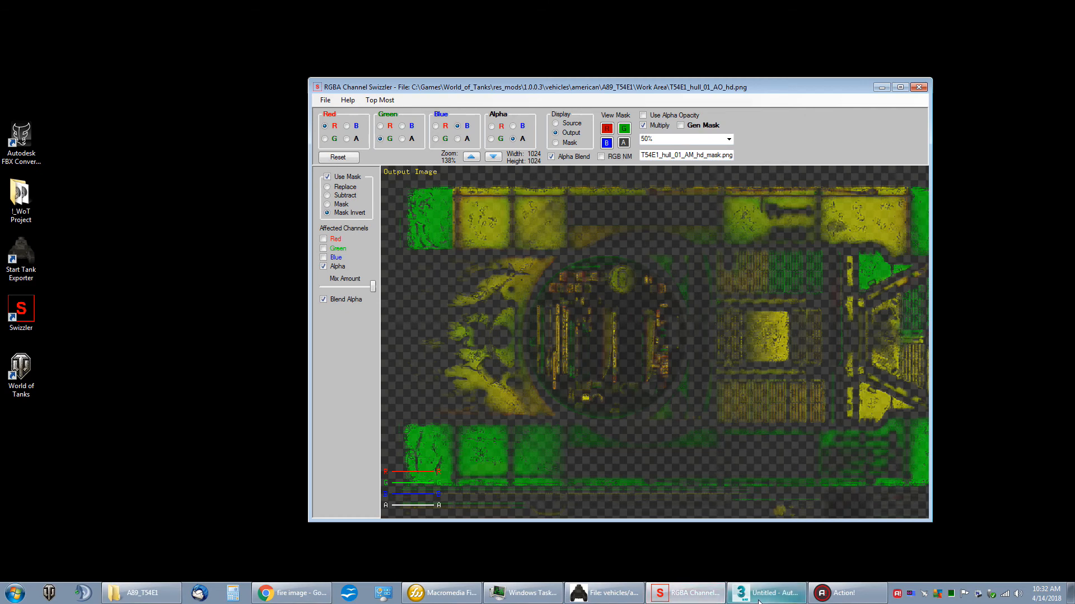
Step: Switch to Macromedia Fireworks and open T54E1_hull_01_AO_hd.png from the Work Area folder
{"action": "left_click", "coordinate": [442, 593]}
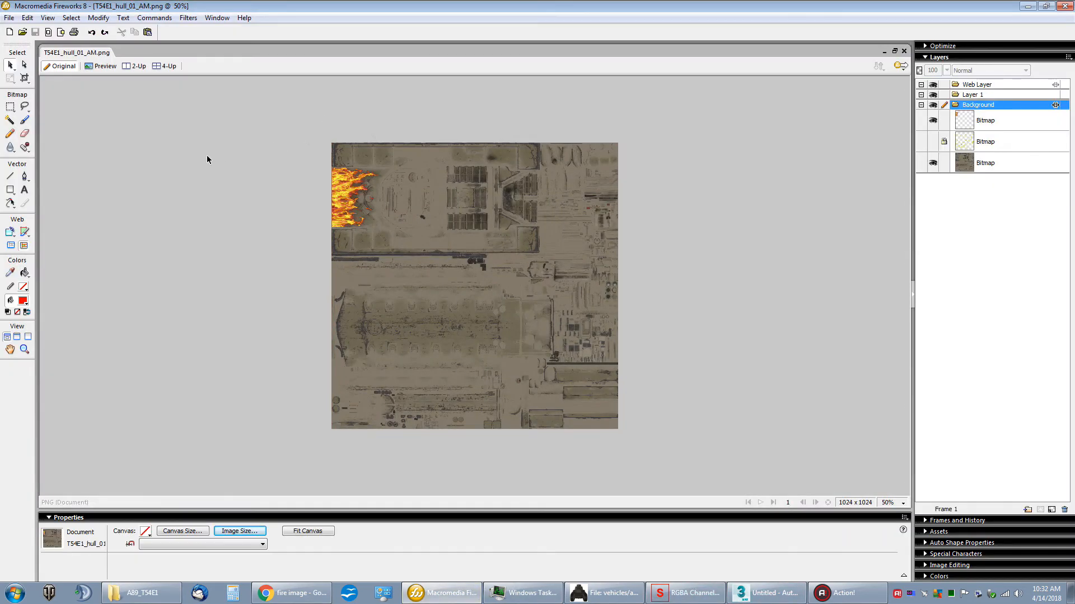
{"action": "left_click", "coordinate": [23, 32]}
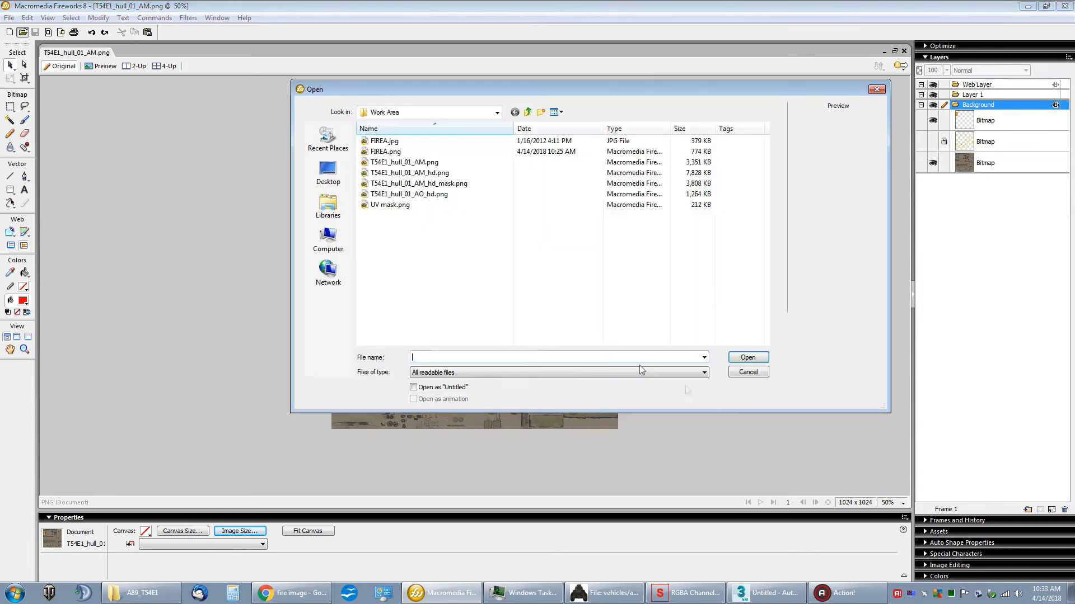
{"action": "double_click", "coordinate": [408, 195]}
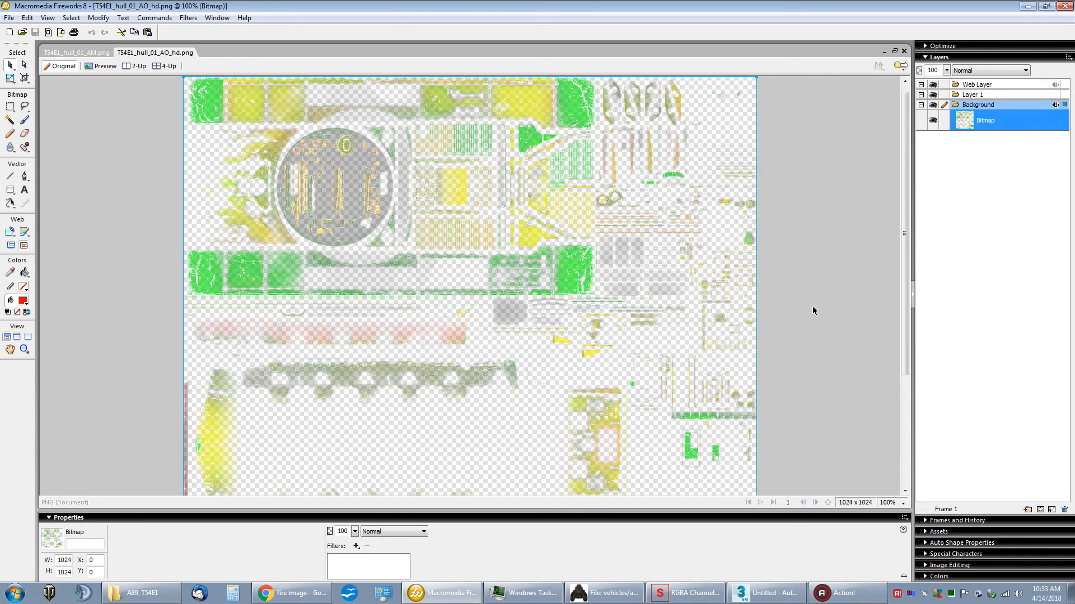
Step: Resize the T54E1_hull_01_AO_hd.png image to 512 x 512 pixels
{"action": "left_click", "coordinate": [811, 311]}
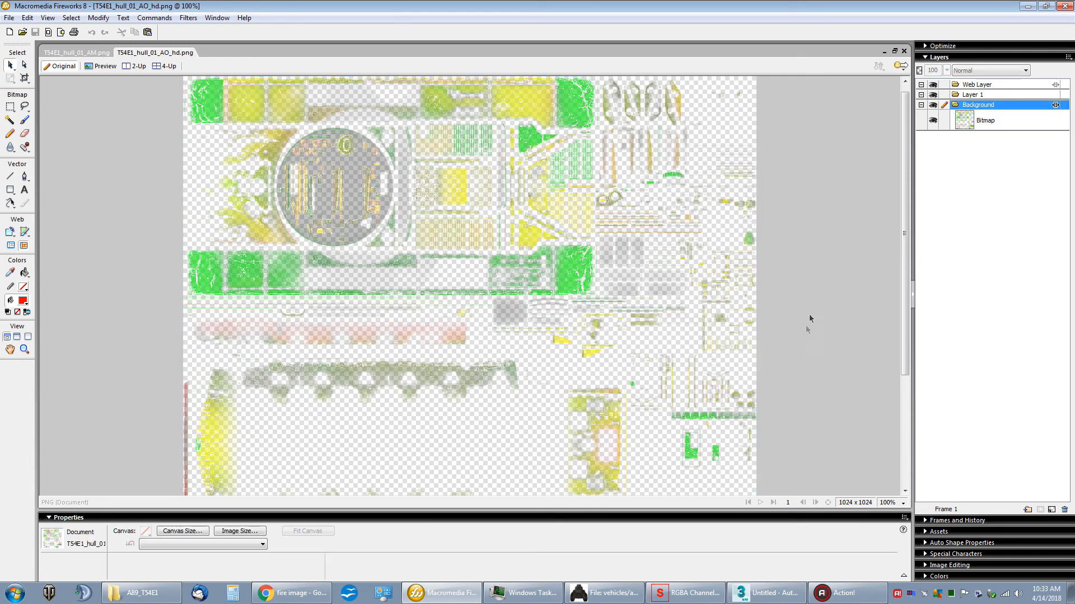
{"action": "left_click", "coordinate": [239, 531]}
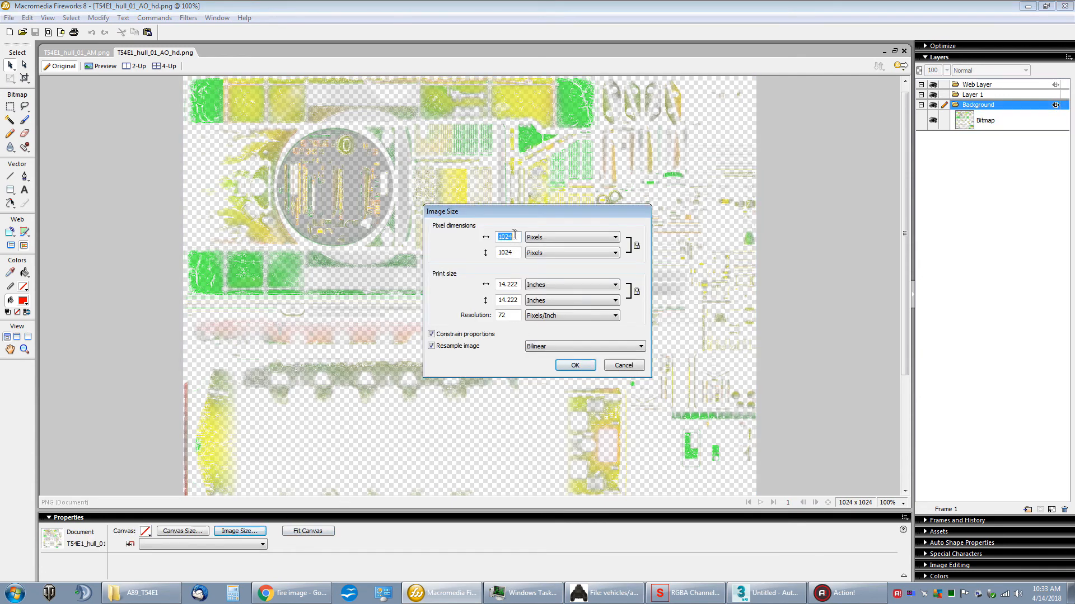
{"action": "type", "text": "512"}
{"action": "left_click", "coordinate": [562, 366]}
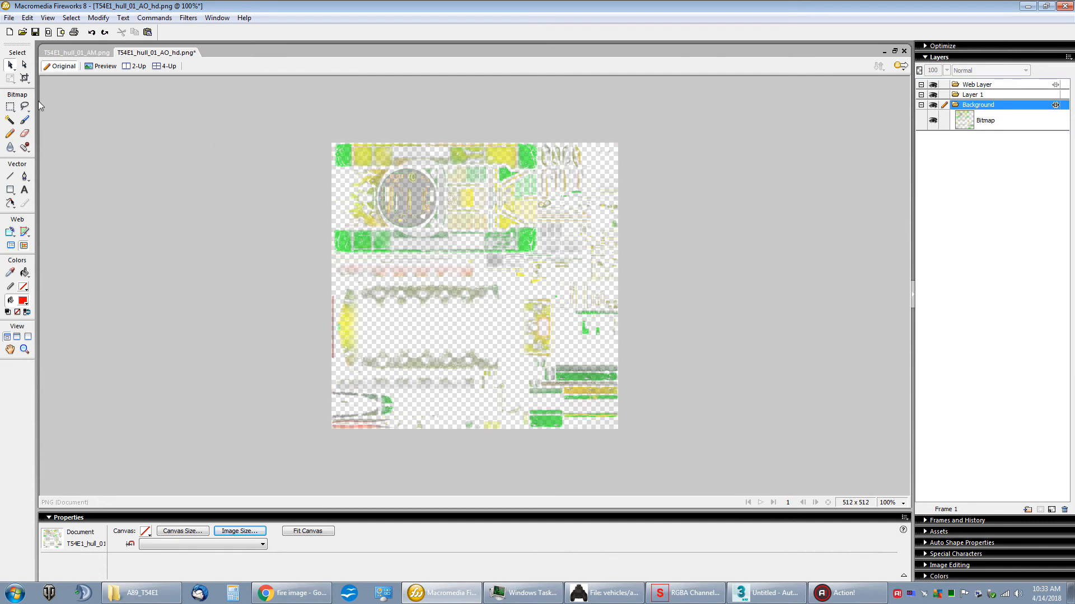
Step: Save the reduced AO image under the name T54E1_hull_01_AO.png in the Work Area folder
{"action": "left_click", "coordinate": [9, 17]}
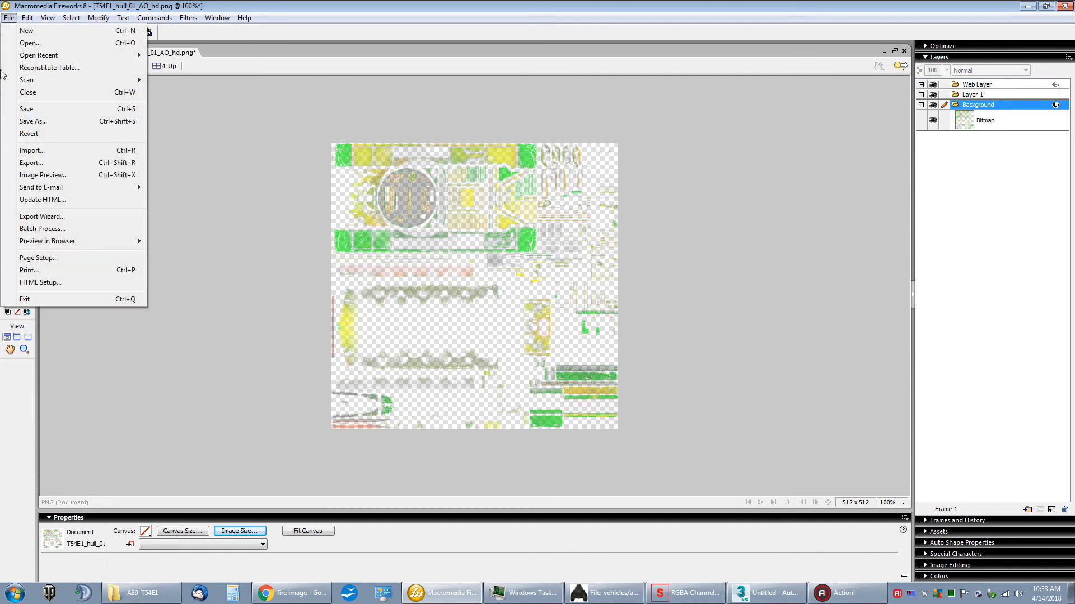
{"action": "left_click", "coordinate": [47, 124]}
{"action": "left_click", "coordinate": [476, 342]}
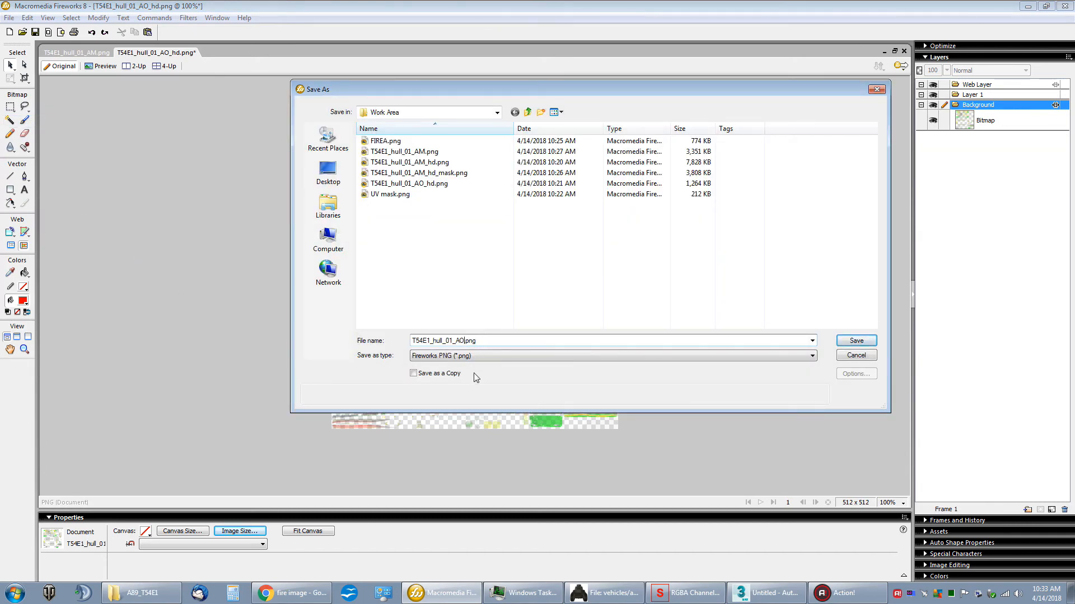
{"action": "key", "text": "Return"}
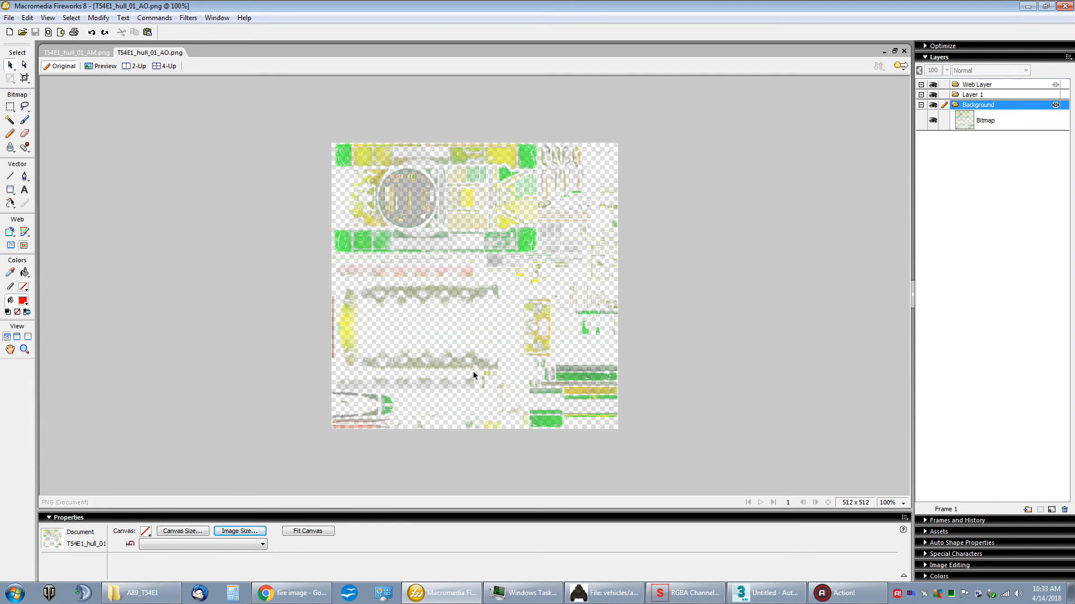
Step: Switch to RGBA Channel Swizzler and load T54E1_hull_01_AO.png from the Work Area folder
{"action": "left_click", "coordinate": [1028, 6]}
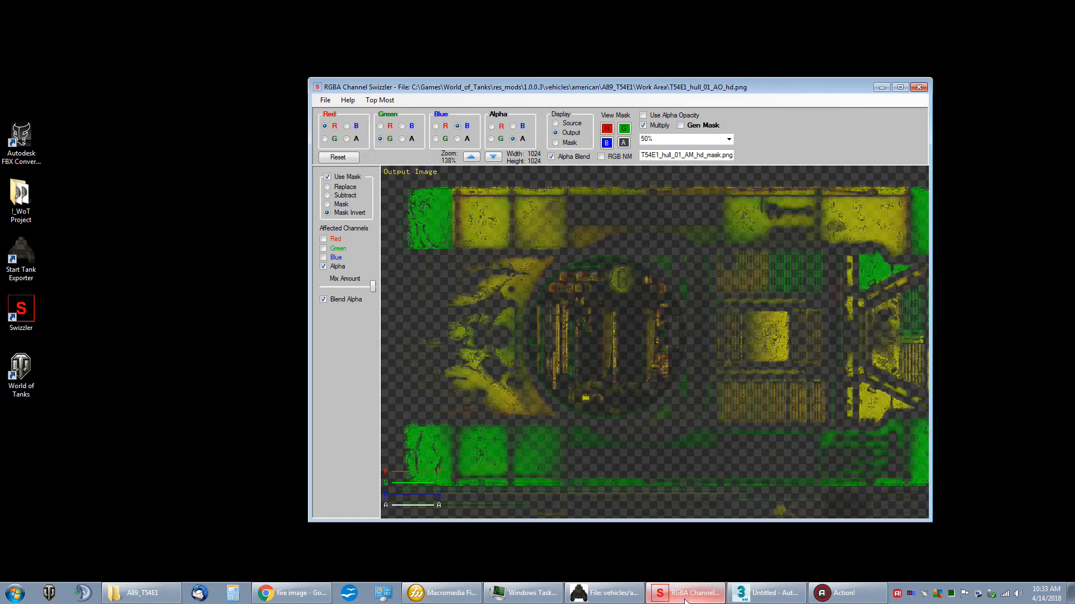
{"action": "left_click_drag", "start_coordinate": [431, 92], "coordinate": [451, 72]}
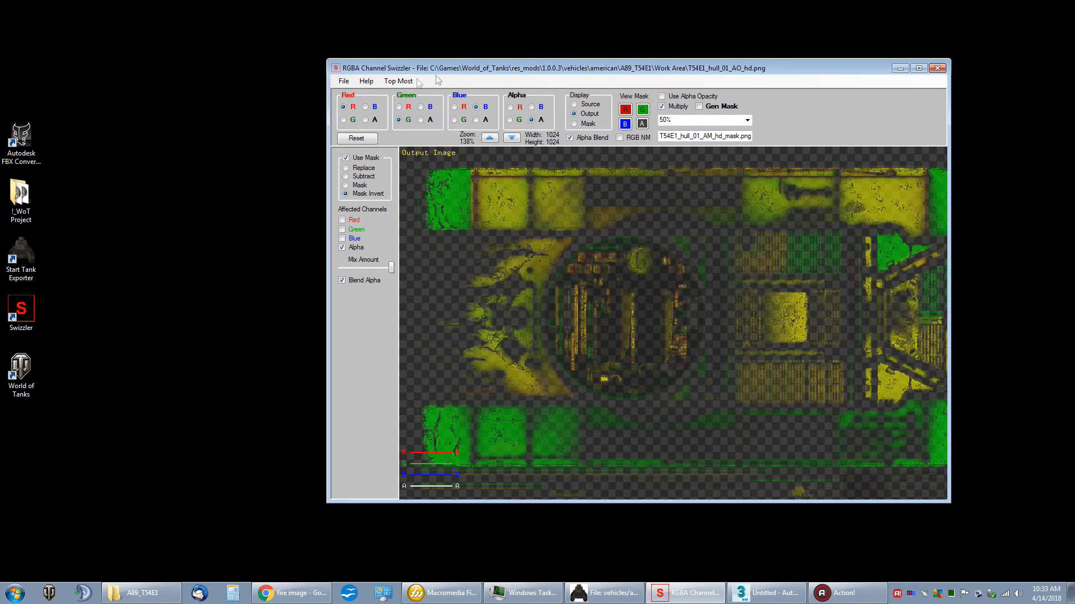
{"action": "left_click", "coordinate": [344, 81]}
{"action": "left_click", "coordinate": [364, 95]}
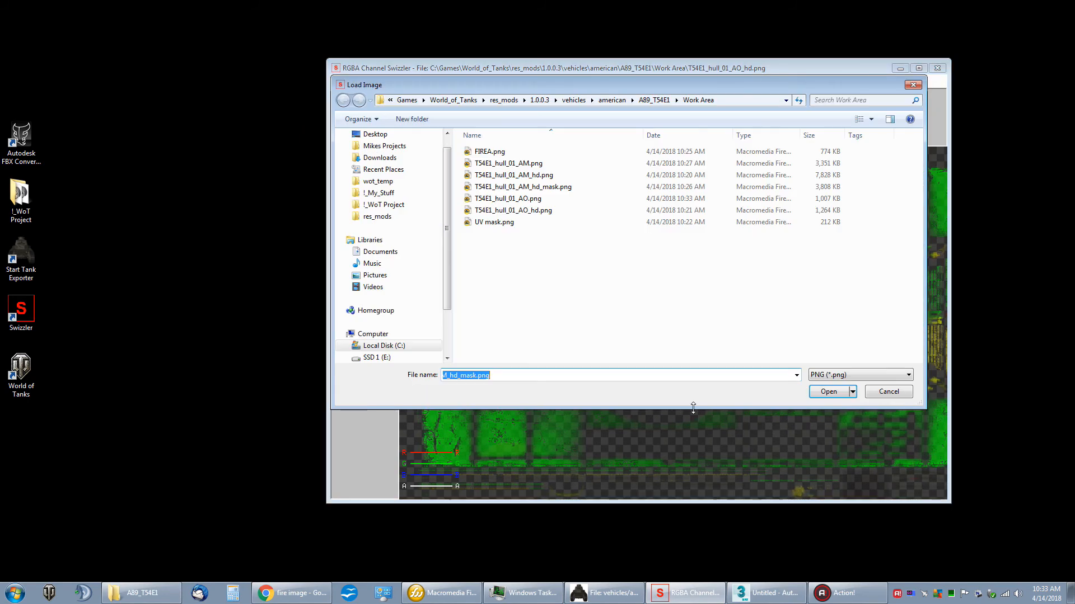
{"action": "left_click", "coordinate": [521, 200]}
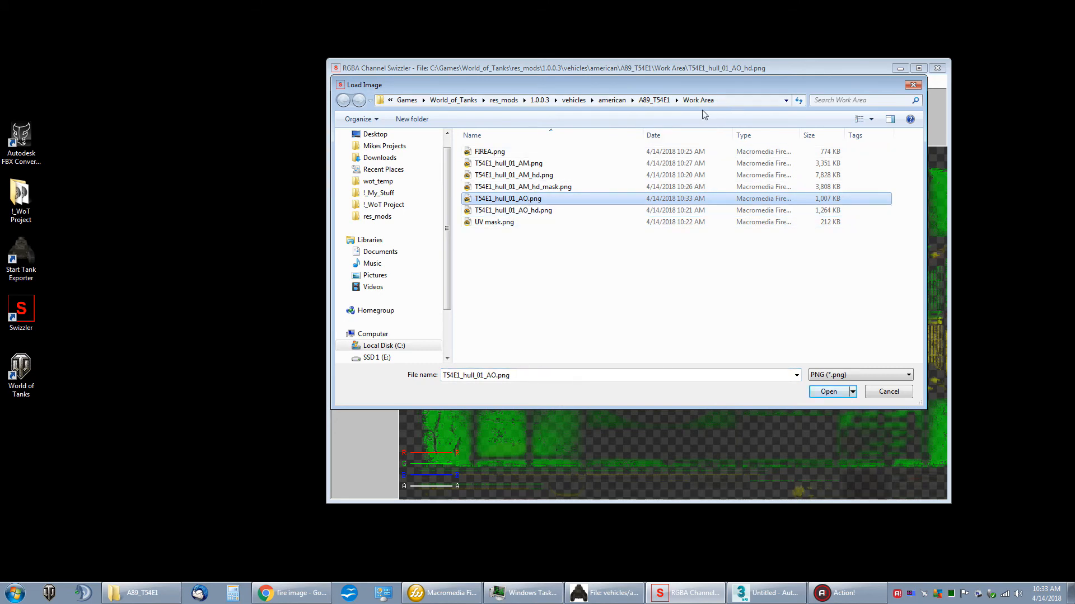
{"action": "double_click", "coordinate": [541, 203]}
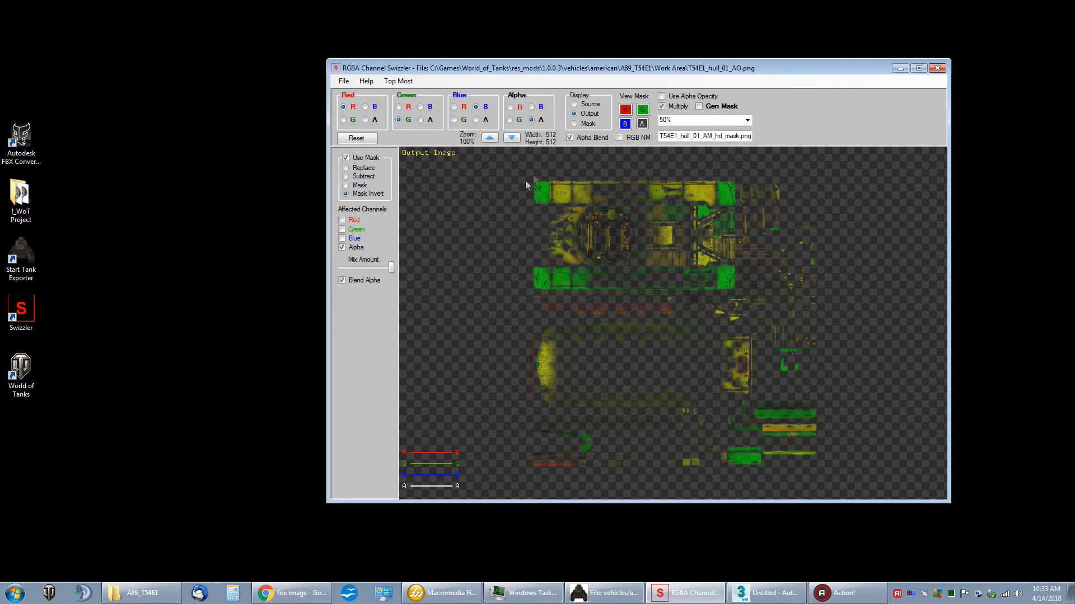
Step: Compare the small AO texture with and without the mask, leaving the mask turned off
{"action": "left_click", "coordinate": [345, 158]}
{"action": "left_click", "coordinate": [356, 162]}
{"action": "left_click", "coordinate": [357, 161]}
{"action": "left_click", "coordinate": [358, 159]}
{"action": "scroll", "coordinate": [556, 258], "scroll_direction": "up", "scroll_amount": 1}
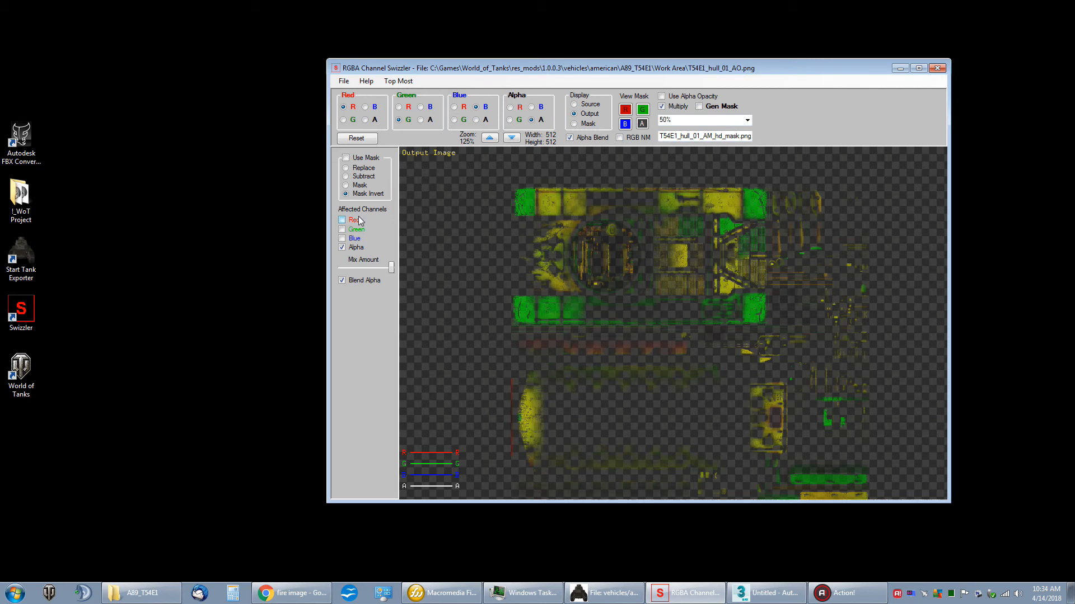
Step: Set the save options for the small AO texture to DDS BC3 with mipmaps
{"action": "left_click", "coordinate": [343, 81]}
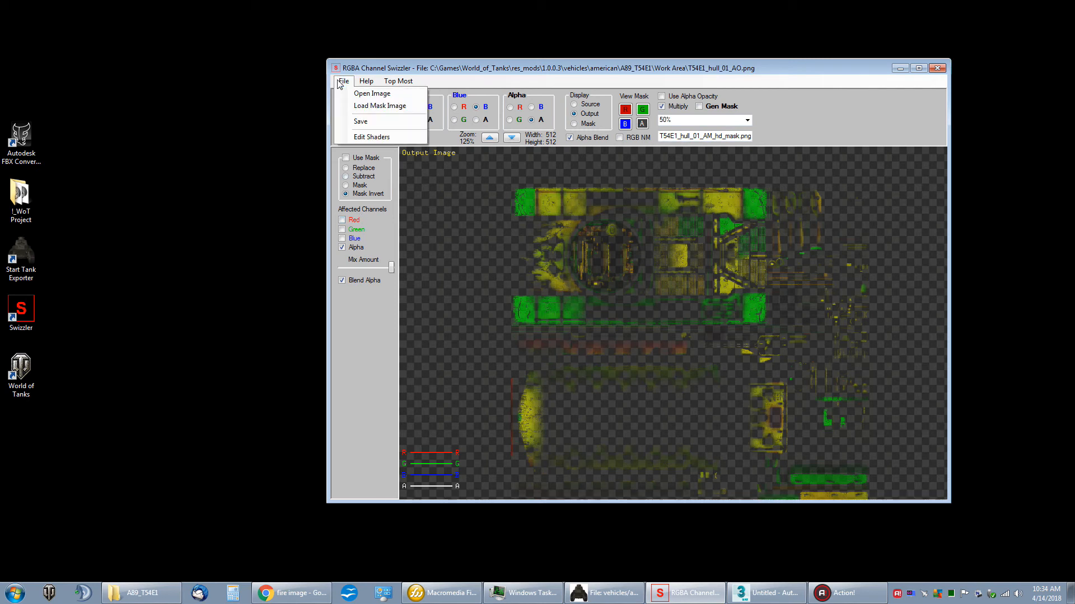
{"action": "left_click", "coordinate": [368, 122]}
{"action": "left_click", "coordinate": [599, 274]}
{"action": "left_click_drag", "start_coordinate": [655, 239], "coordinate": [588, 258]}
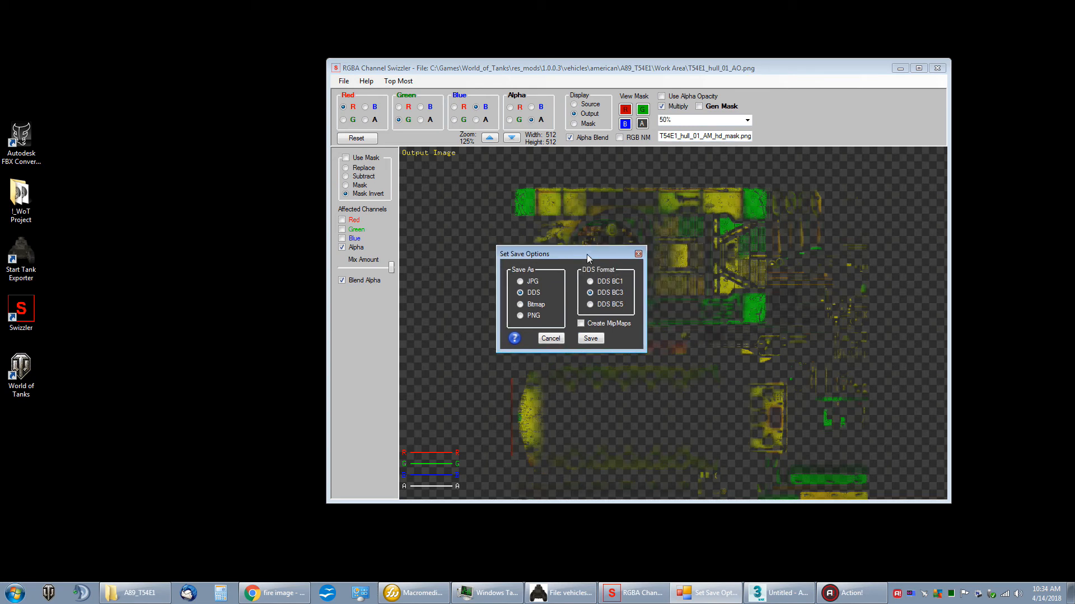
{"action": "left_click", "coordinate": [601, 323]}
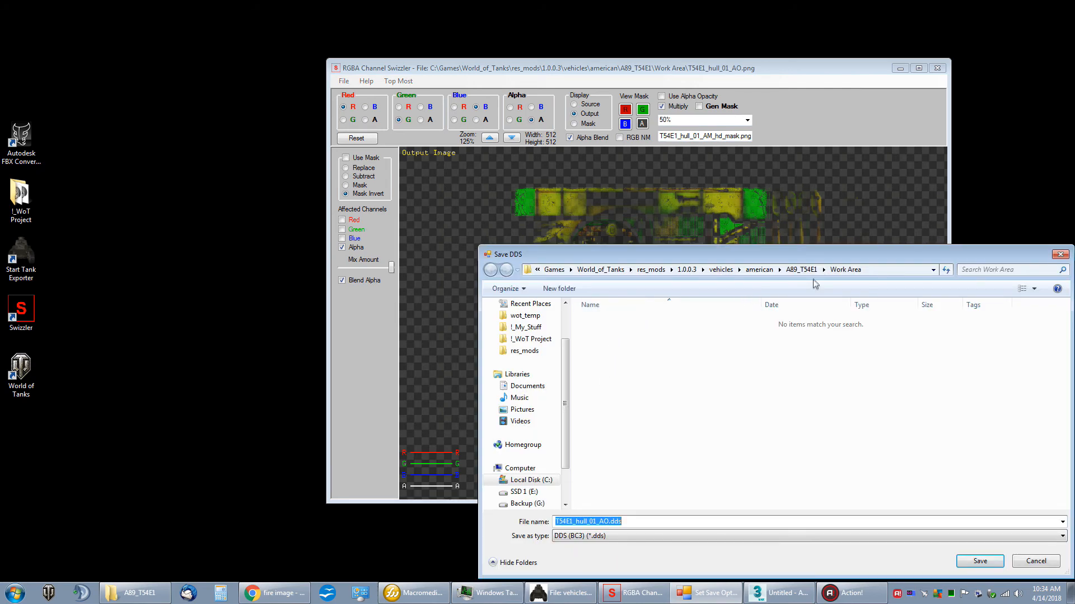
Step: Save the small AO texture over T54E1_hull_01_AO.dds in the A89_T54E1 folder
{"action": "left_click", "coordinate": [804, 272]}
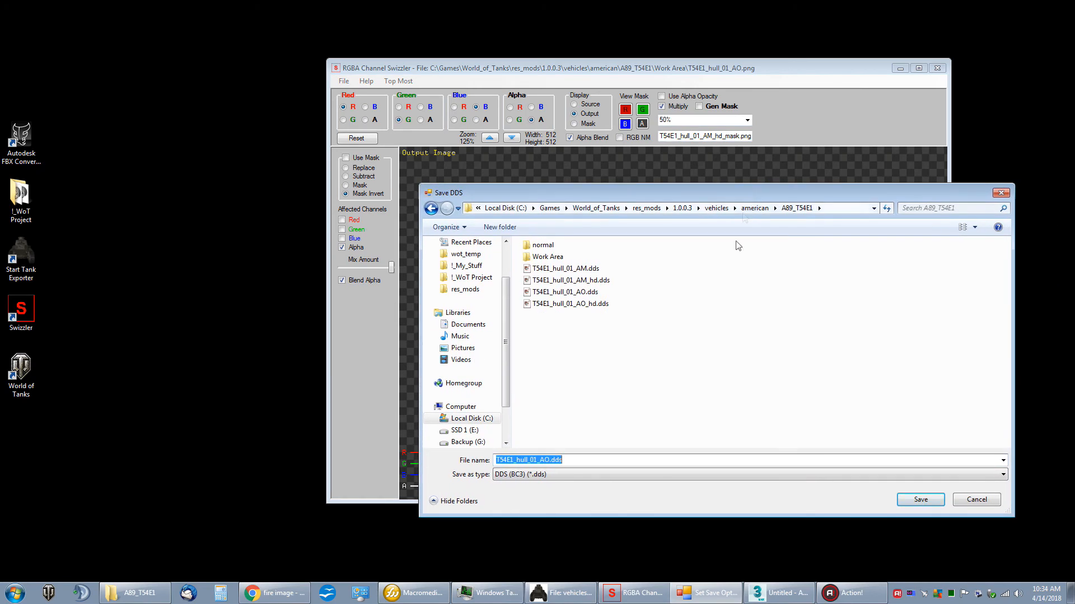
{"action": "left_click", "coordinate": [580, 293]}
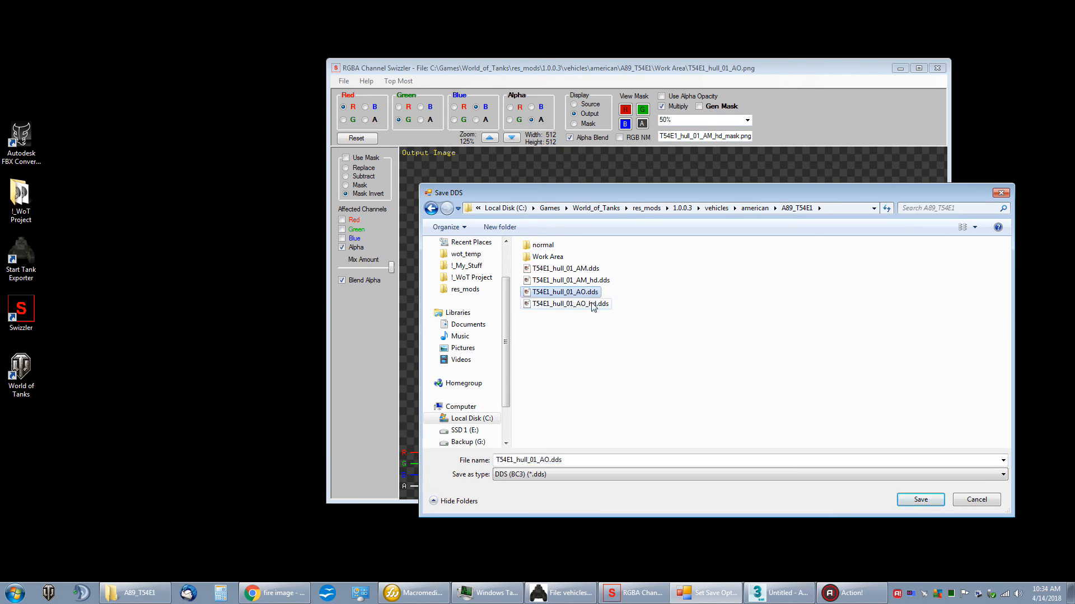
{"action": "double_click", "coordinate": [563, 293]}
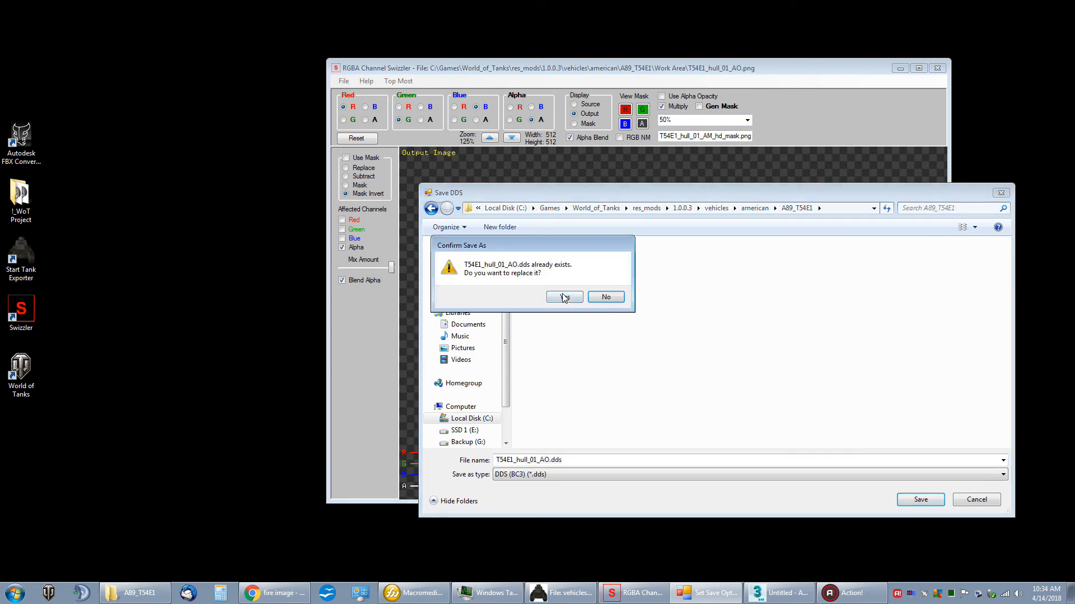
{"action": "left_click", "coordinate": [565, 298]}
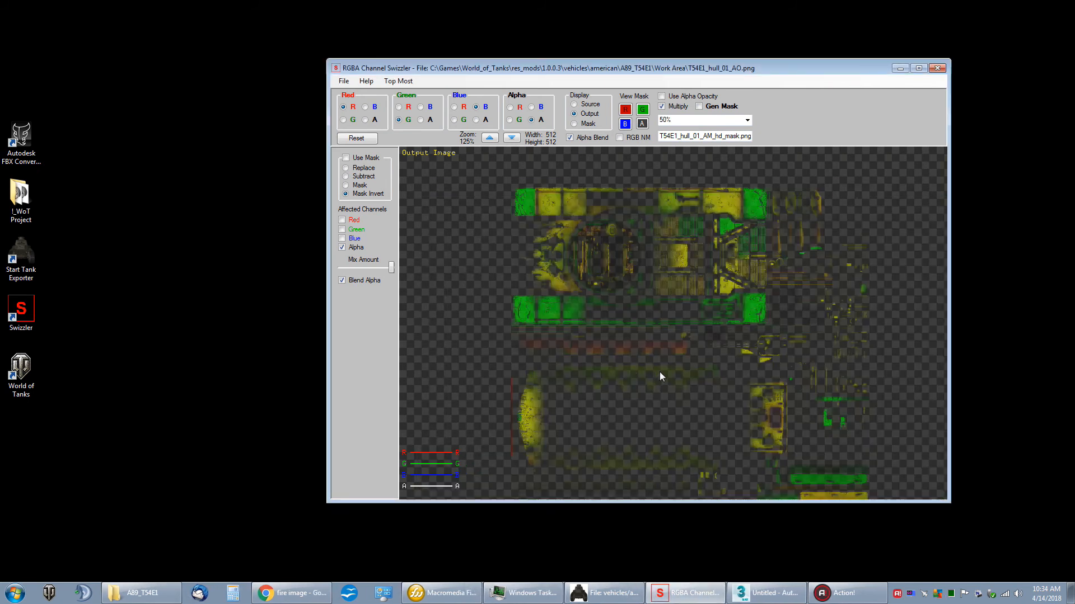
Step: Switch to Tank Exporter, reload the A89_T54E1 tank and check the fire texture on its front hull
{"action": "left_click", "coordinate": [609, 595]}
{"action": "left_click_drag", "start_coordinate": [616, 118], "coordinate": [600, 182]}
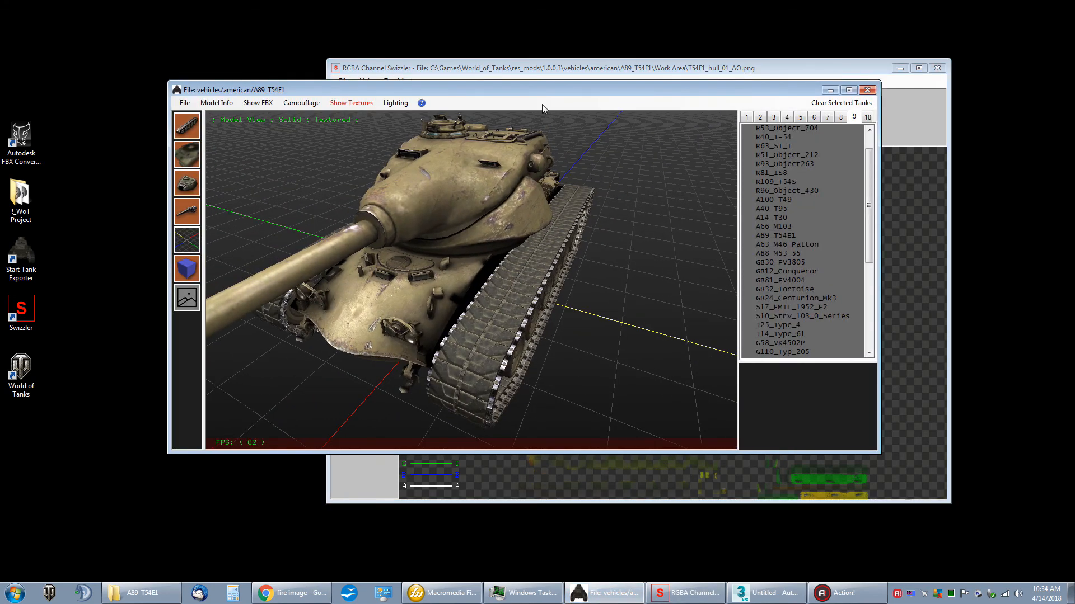
{"action": "left_click_drag", "start_coordinate": [532, 90], "coordinate": [549, 77]}
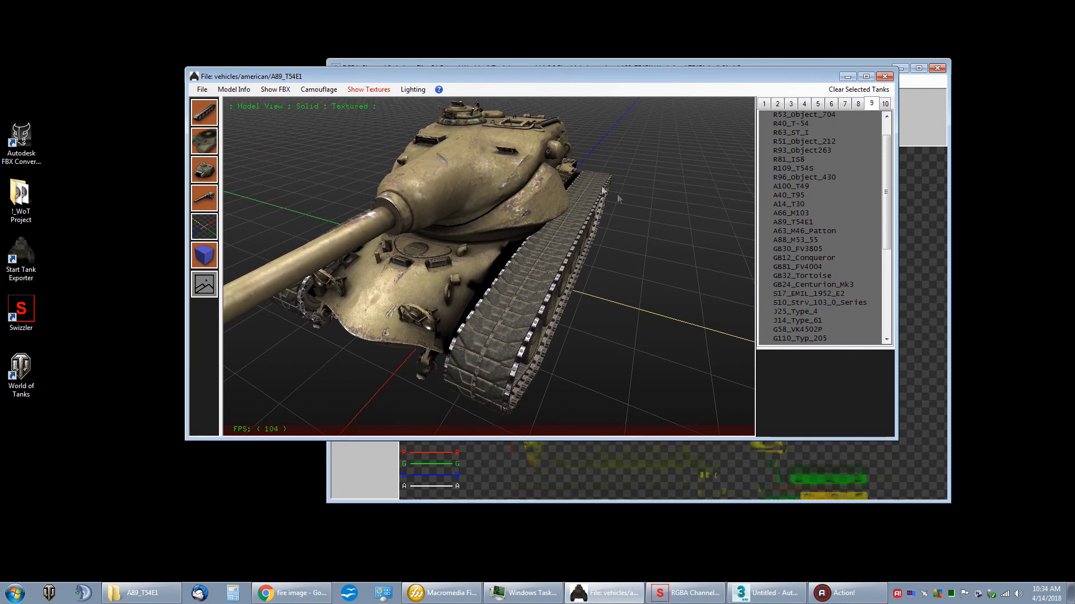
{"action": "right_click", "coordinate": [801, 223]}
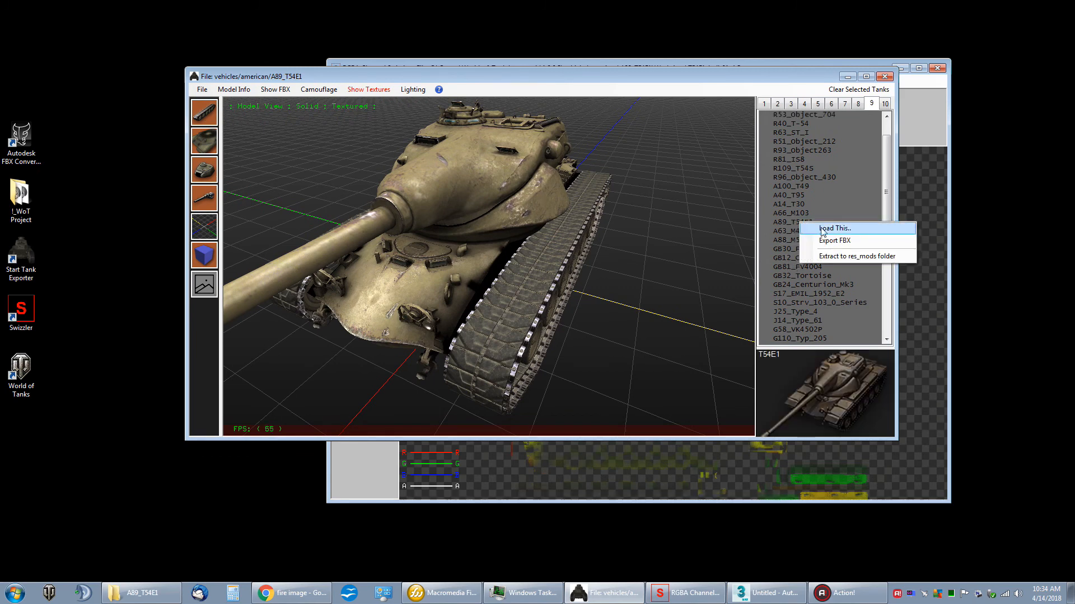
{"action": "left_click", "coordinate": [834, 228]}
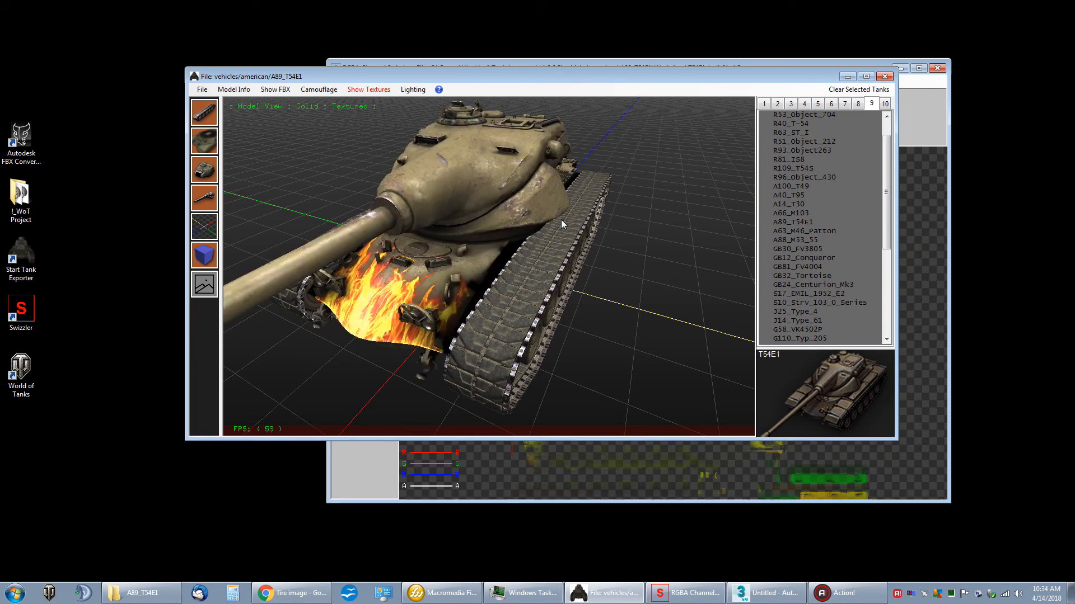
{"action": "left_click_drag", "start_coordinate": [550, 217], "coordinate": [417, 178]}
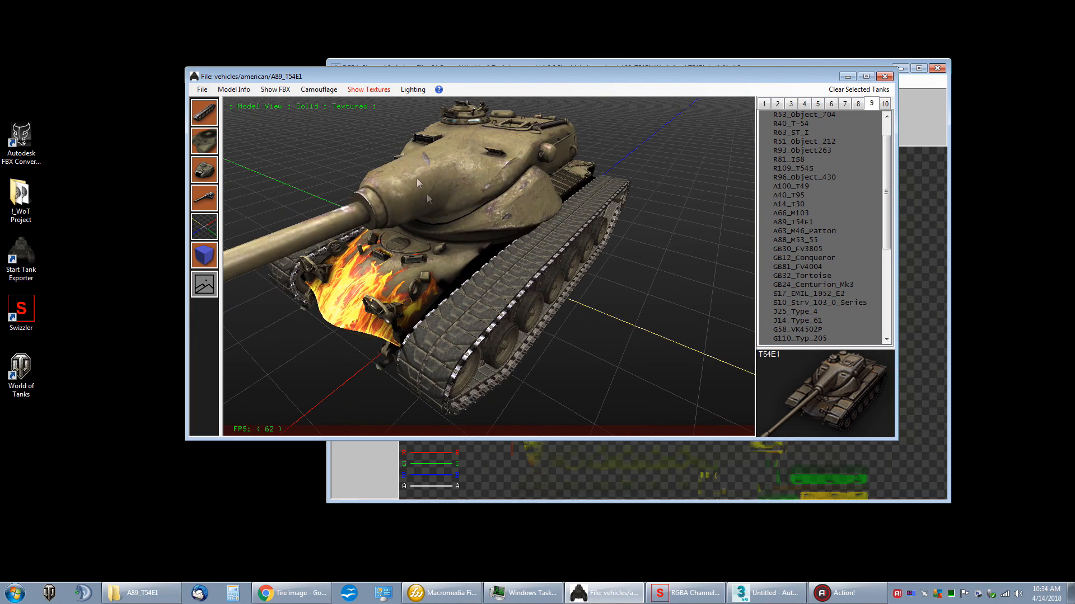
Step: Preview the desert camouflage with the angular splinter pattern on the T54E1 and inspect the fire on the hull
{"action": "left_click", "coordinate": [313, 90]}
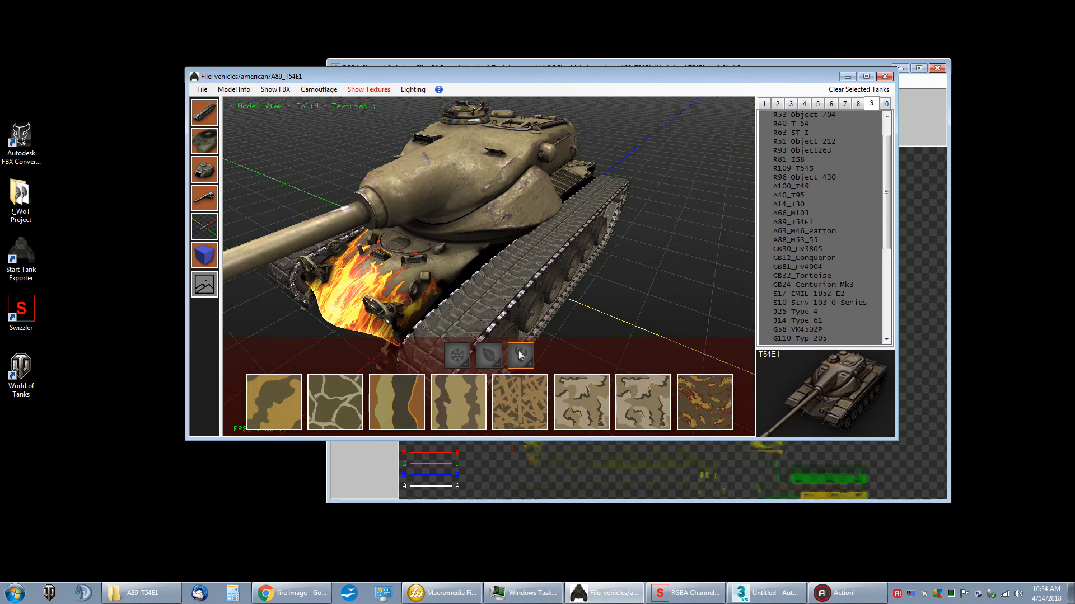
{"action": "left_click", "coordinate": [529, 391]}
{"action": "scroll", "coordinate": [490, 263], "scroll_direction": "up", "scroll_amount": 5}
{"action": "mouse_move", "coordinate": [491, 264]}
{"action": "left_mouse_down"}
{"action": "mouse_move", "coordinate": [524, 249]}
{"action": "mouse_move", "coordinate": [495, 253]}
{"action": "left_mouse_up"}
{"action": "right_click_drag", "start_coordinate": [495, 253], "coordinate": [498, 260]}
{"action": "left_click_drag", "start_coordinate": [498, 260], "coordinate": [477, 302]}
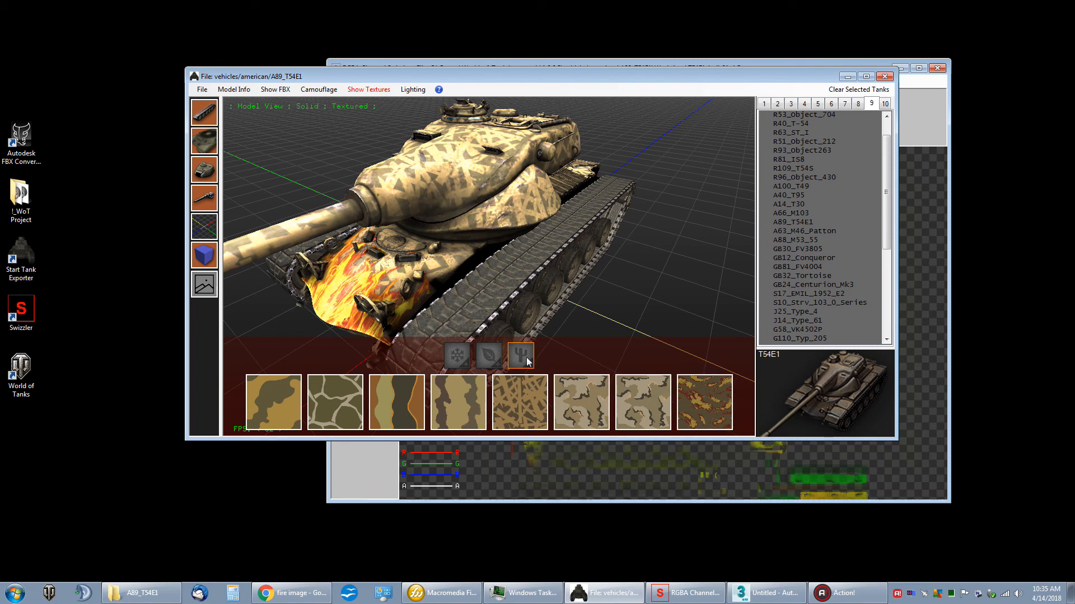
Step: Preview the orange, green and black summer camouflage on the T54E1 and inspect the whole tank
{"action": "left_click", "coordinate": [488, 356]}
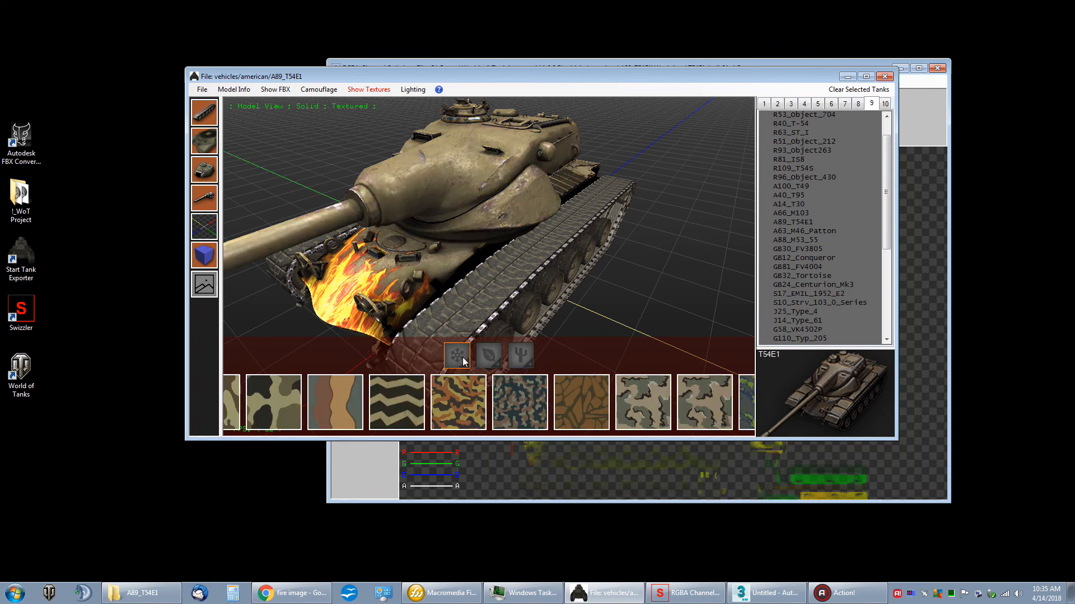
{"action": "left_click", "coordinate": [458, 388]}
{"action": "mouse_move", "coordinate": [461, 308]}
{"action": "left_mouse_down"}
{"action": "mouse_move", "coordinate": [537, 297]}
{"action": "mouse_move", "coordinate": [482, 302]}
{"action": "mouse_move", "coordinate": [474, 277]}
{"action": "left_mouse_up"}
{"action": "right_click_drag", "start_coordinate": [474, 277], "coordinate": [517, 280]}
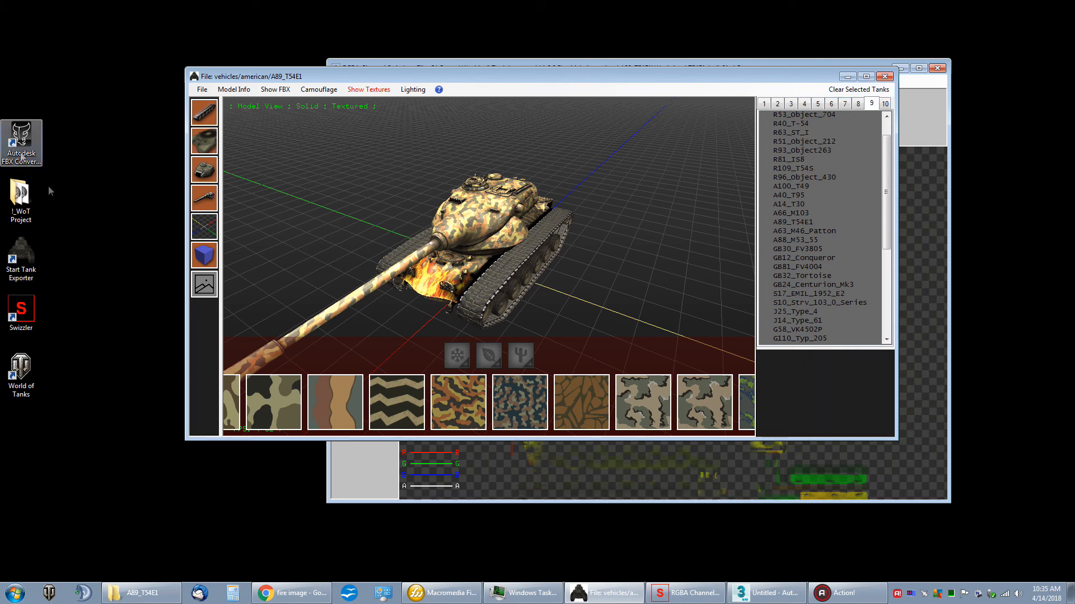
Step: Launch World of Tanks and connect to the game with the remembered login on the Auto server
{"action": "left_click", "coordinate": [27, 376]}
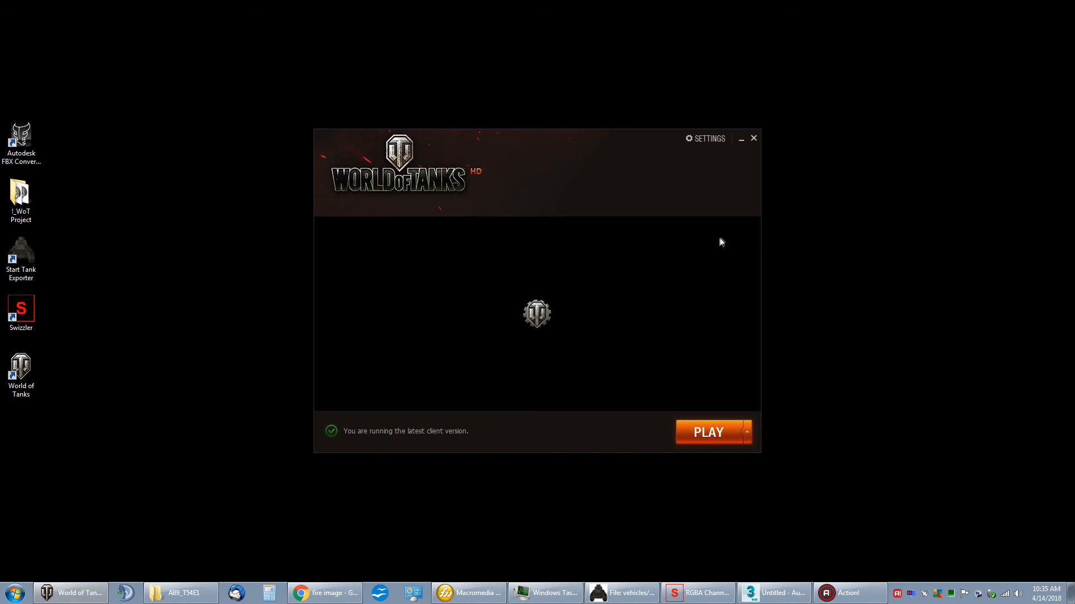
{"action": "left_click", "coordinate": [722, 438]}
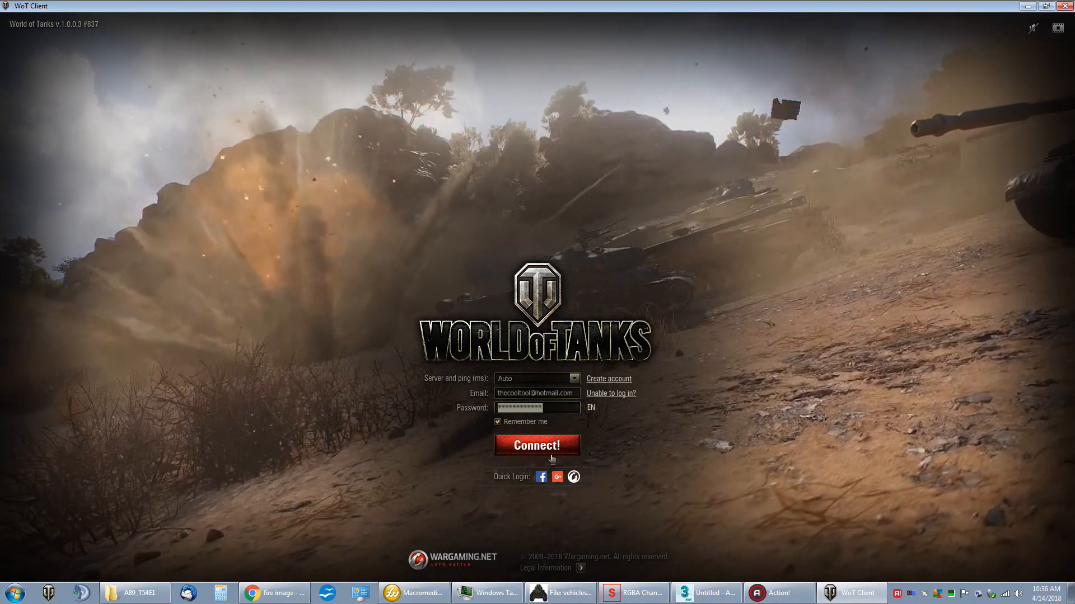
{"action": "left_click", "coordinate": [552, 459]}
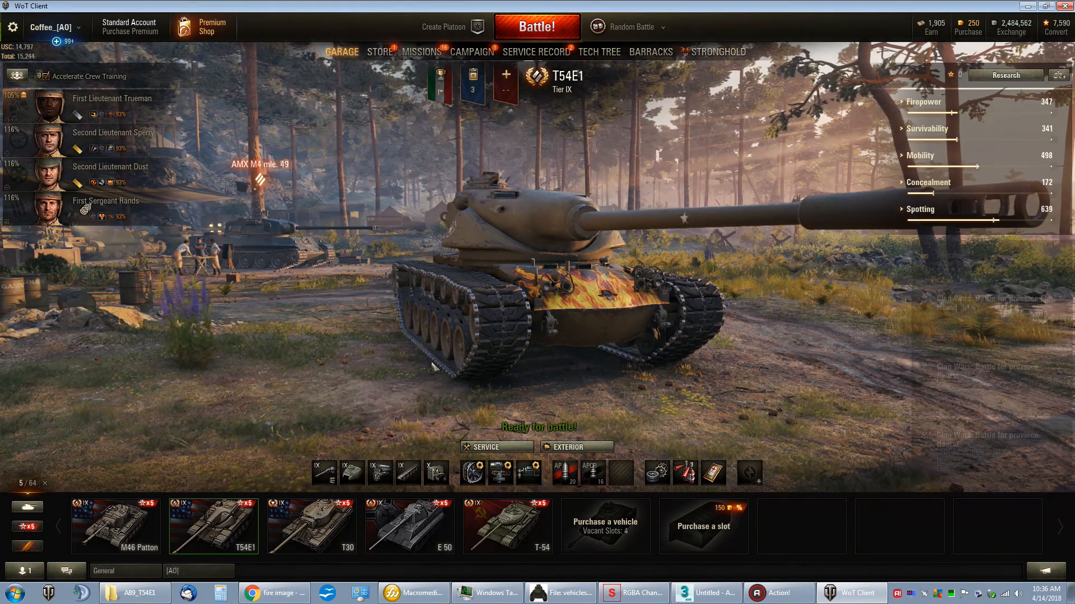
Step: Examine the fire texture on the T54E1's front hull in the garage
{"action": "left_click_drag", "start_coordinate": [432, 366], "coordinate": [550, 292]}
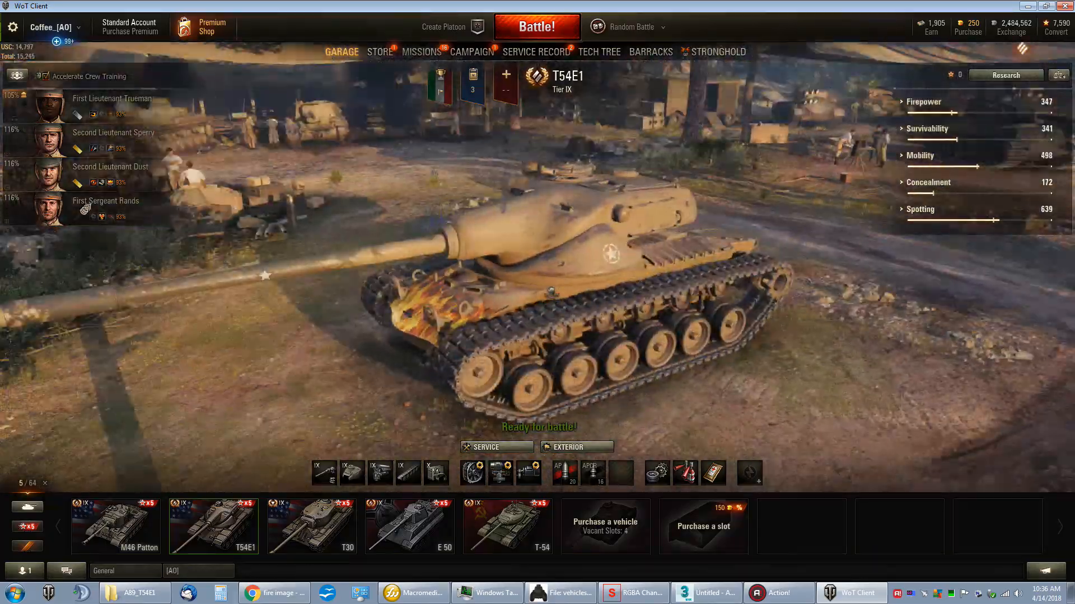
{"action": "scroll", "coordinate": [550, 291], "scroll_direction": "up", "scroll_amount": 5}
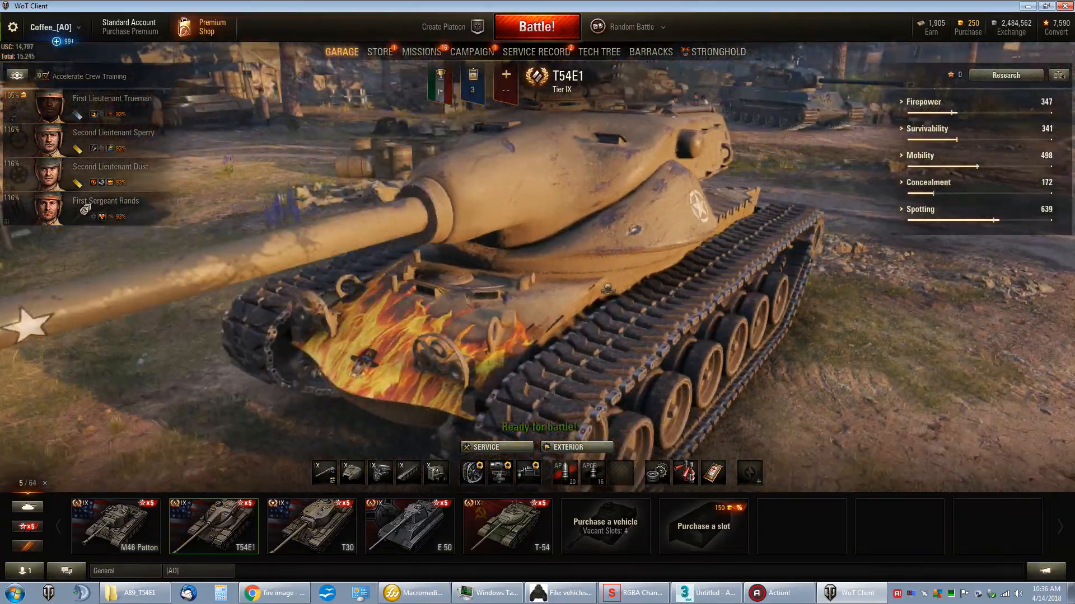
{"action": "left_click_drag", "start_coordinate": [607, 288], "coordinate": [571, 290]}
Step: Preview the summer Tropical three-tone camouflage on the T54E1's hull and examine it around the fire texture
{"action": "left_click", "coordinate": [578, 451]}
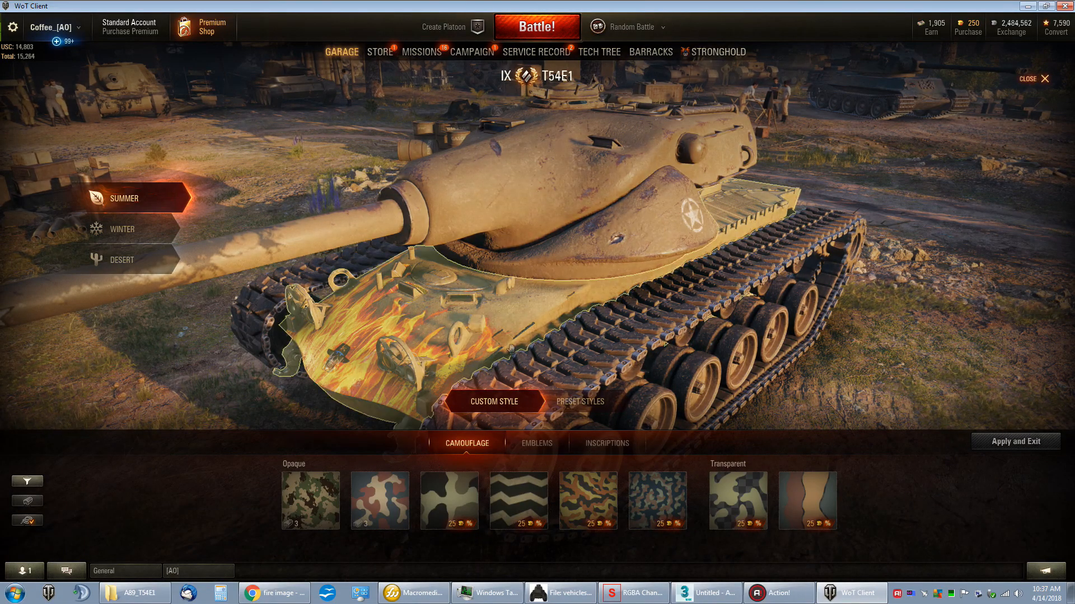
{"action": "left_click", "coordinate": [579, 484]}
{"action": "left_click", "coordinate": [483, 329]}
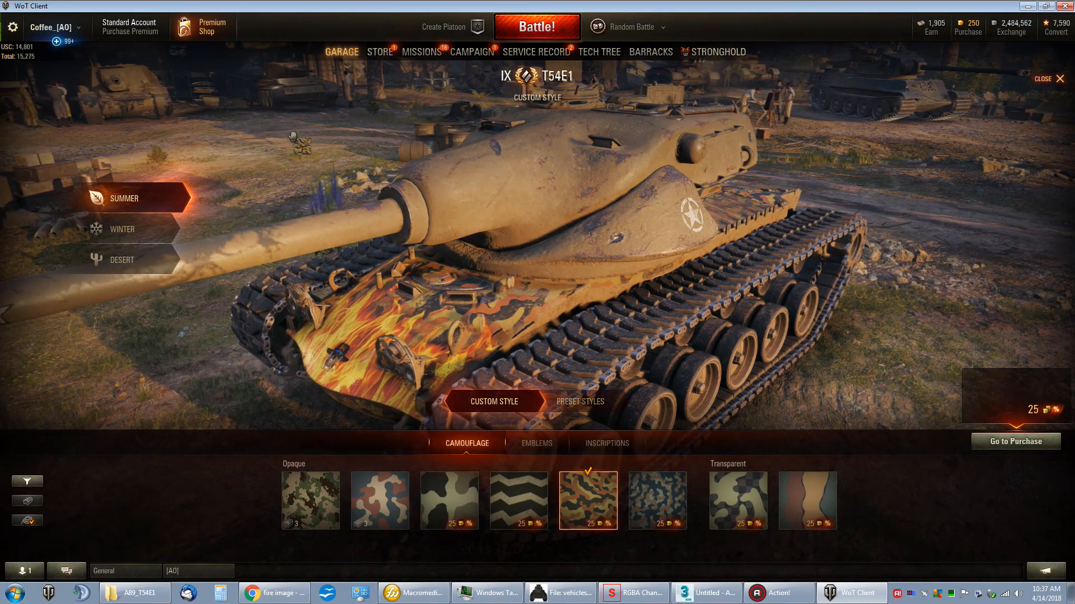
{"action": "left_click_drag", "start_coordinate": [293, 135], "coordinate": [385, 133]}
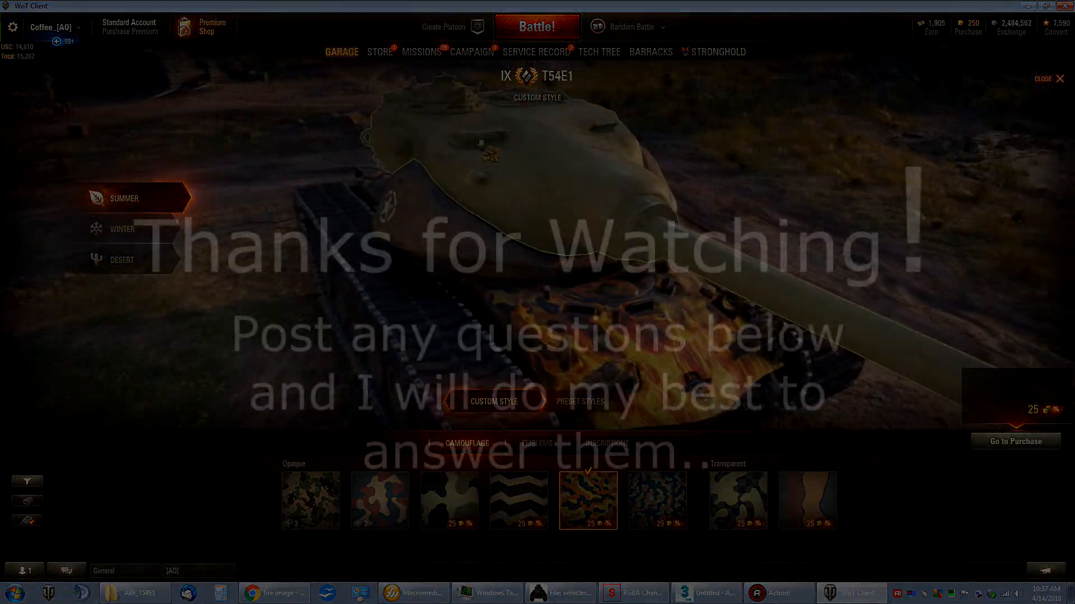